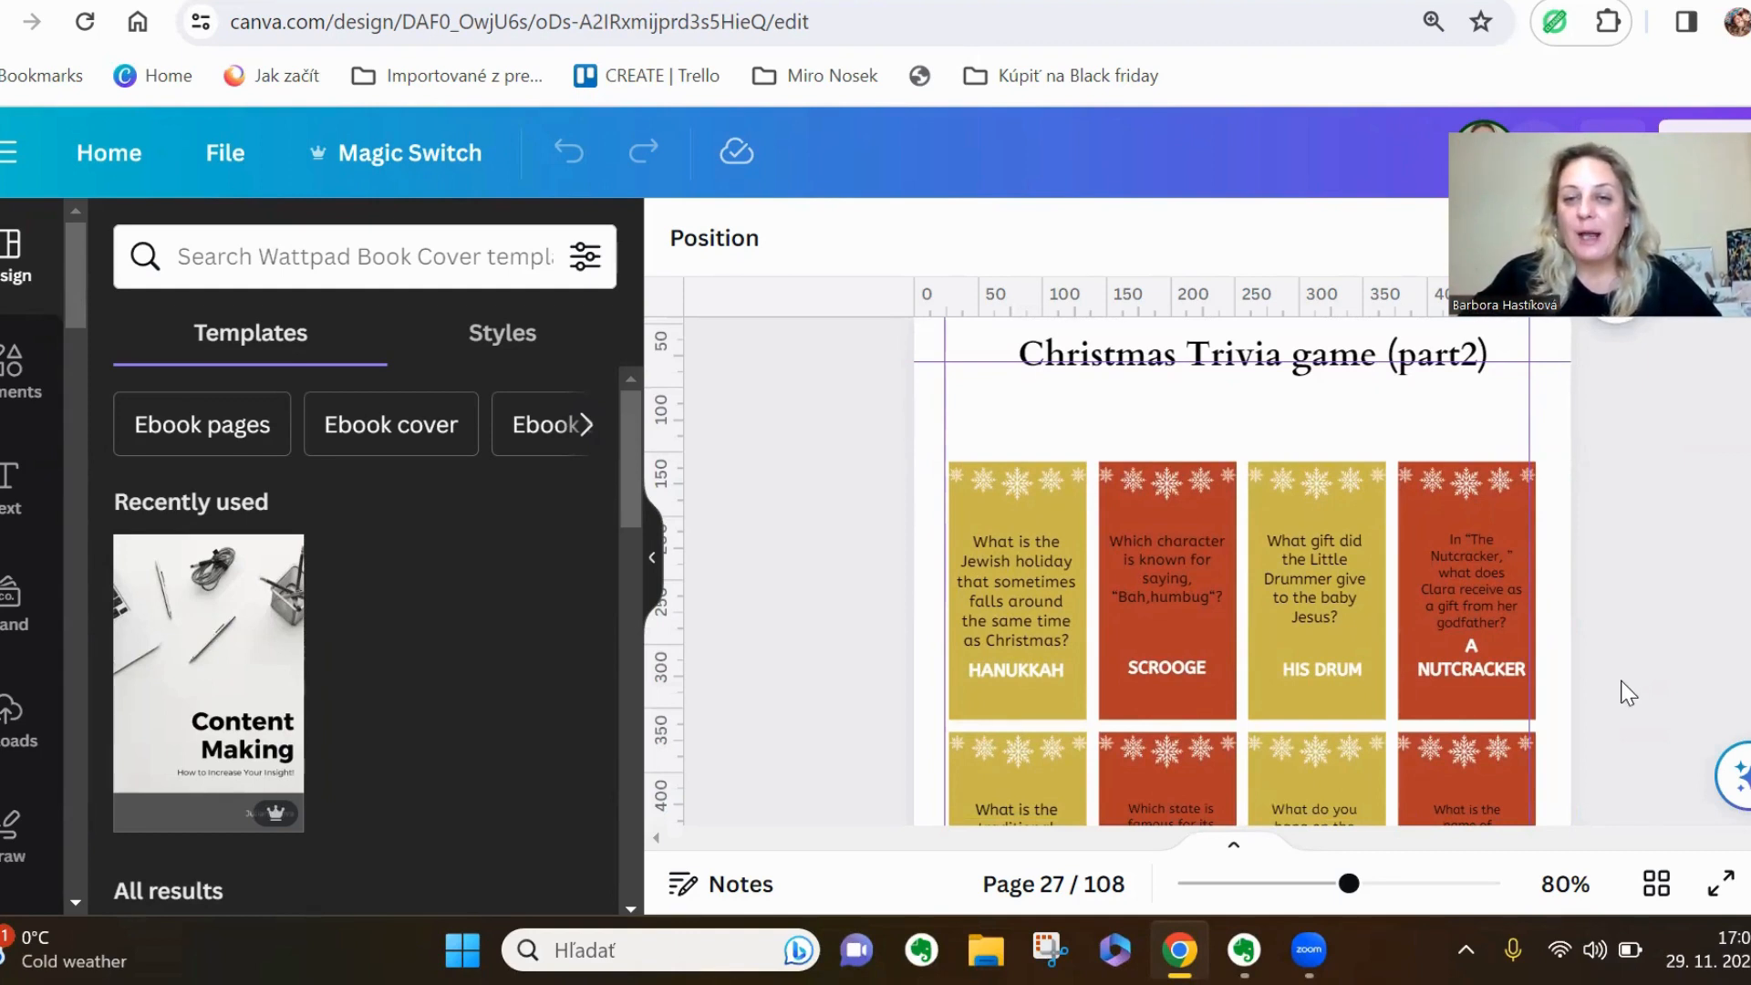
Preview the Christmas Trivia game cards and the following multiple-choice trivia page in full-screen presentation view
{"action": "left_click", "coordinate": [1718, 908]}
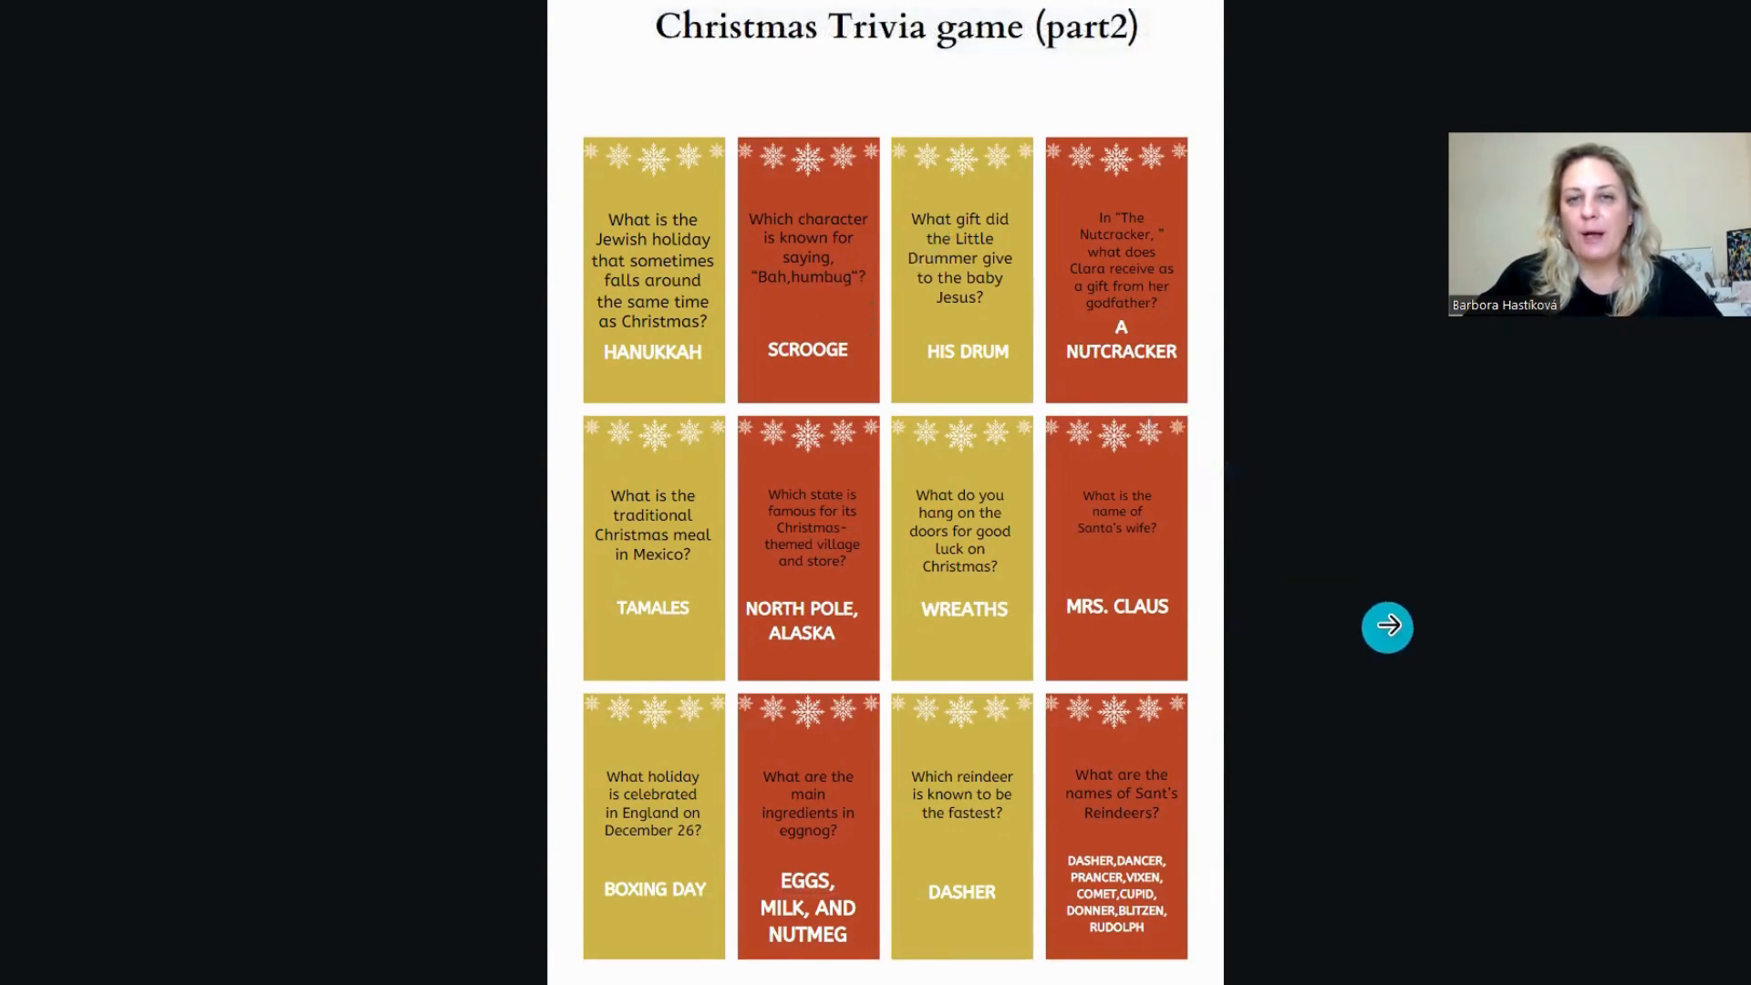
{"action": "left_click", "coordinate": [1387, 627]}
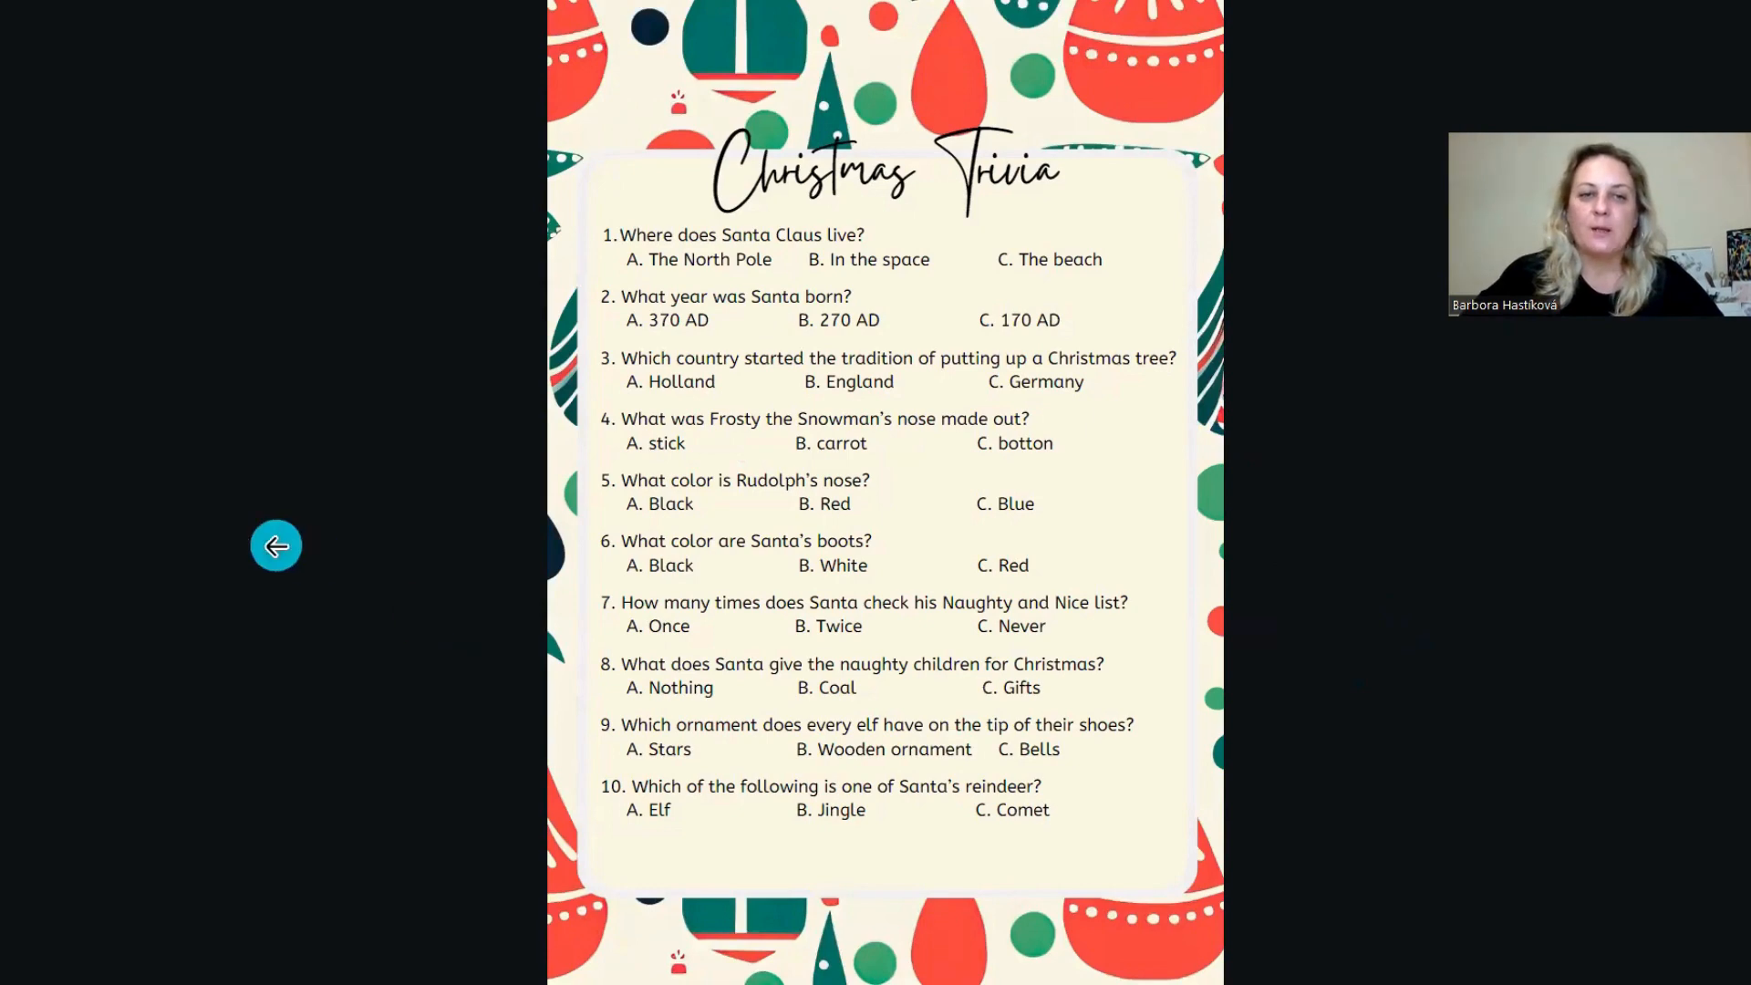
{"action": "left_click", "coordinate": [275, 545]}
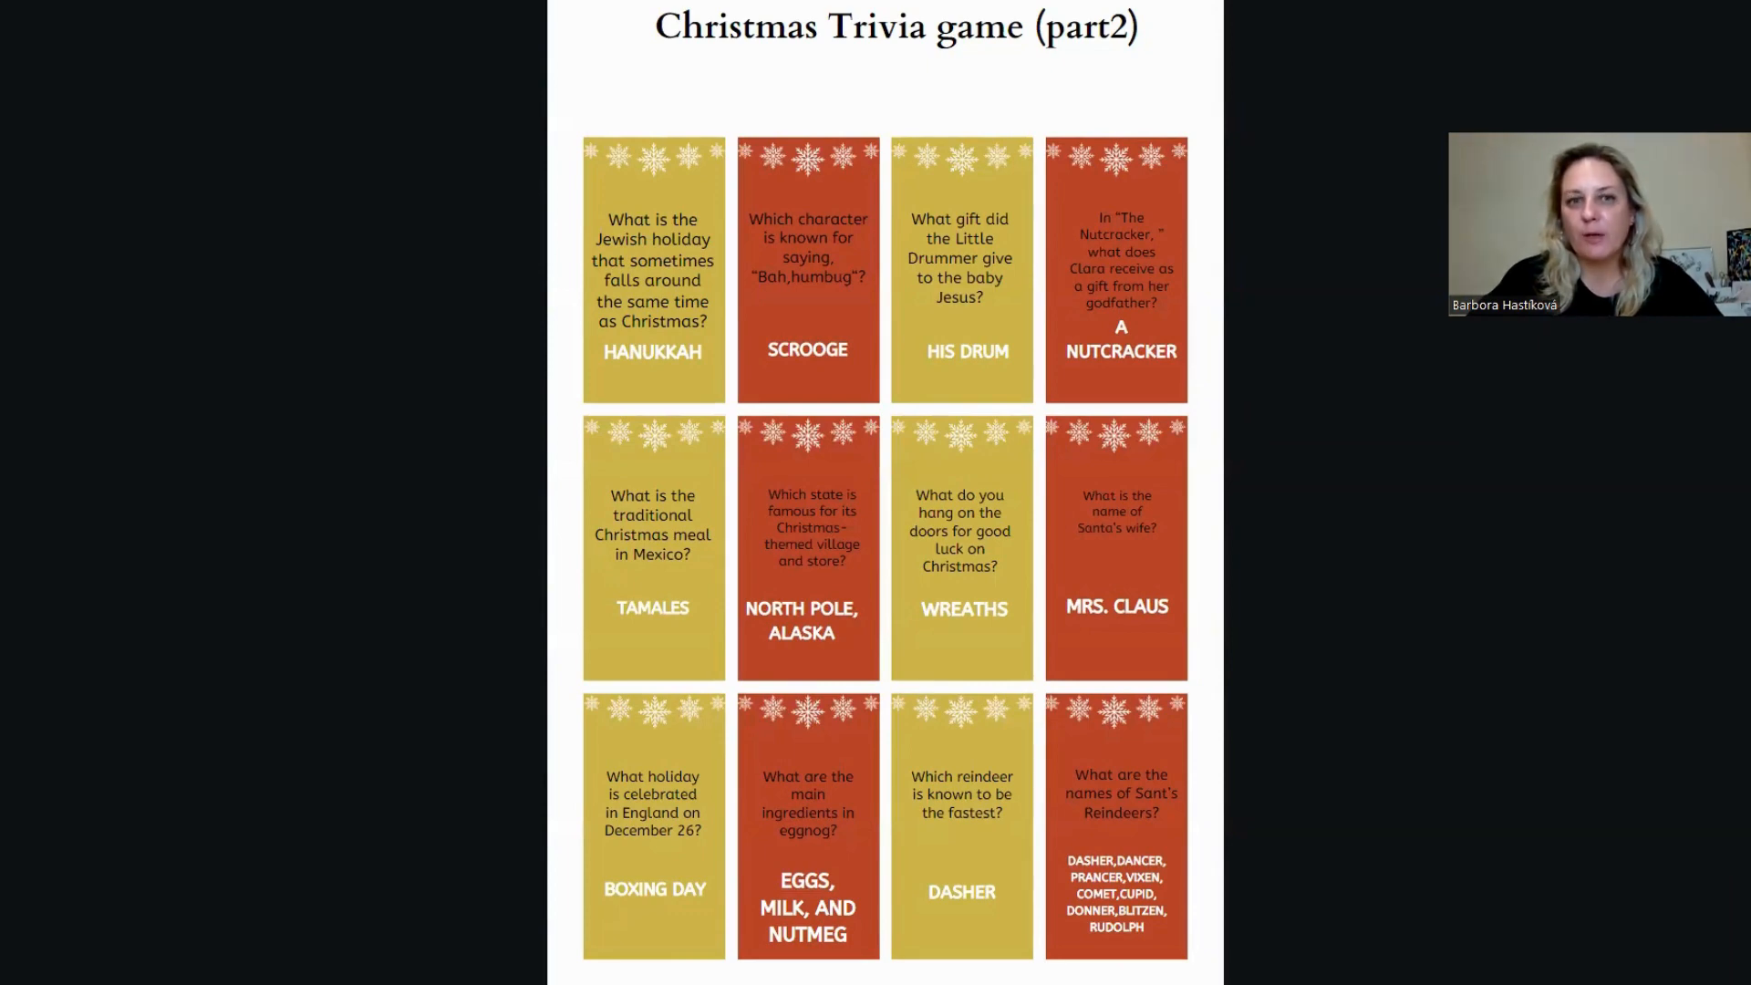
{"action": "key", "text": "Escape"}
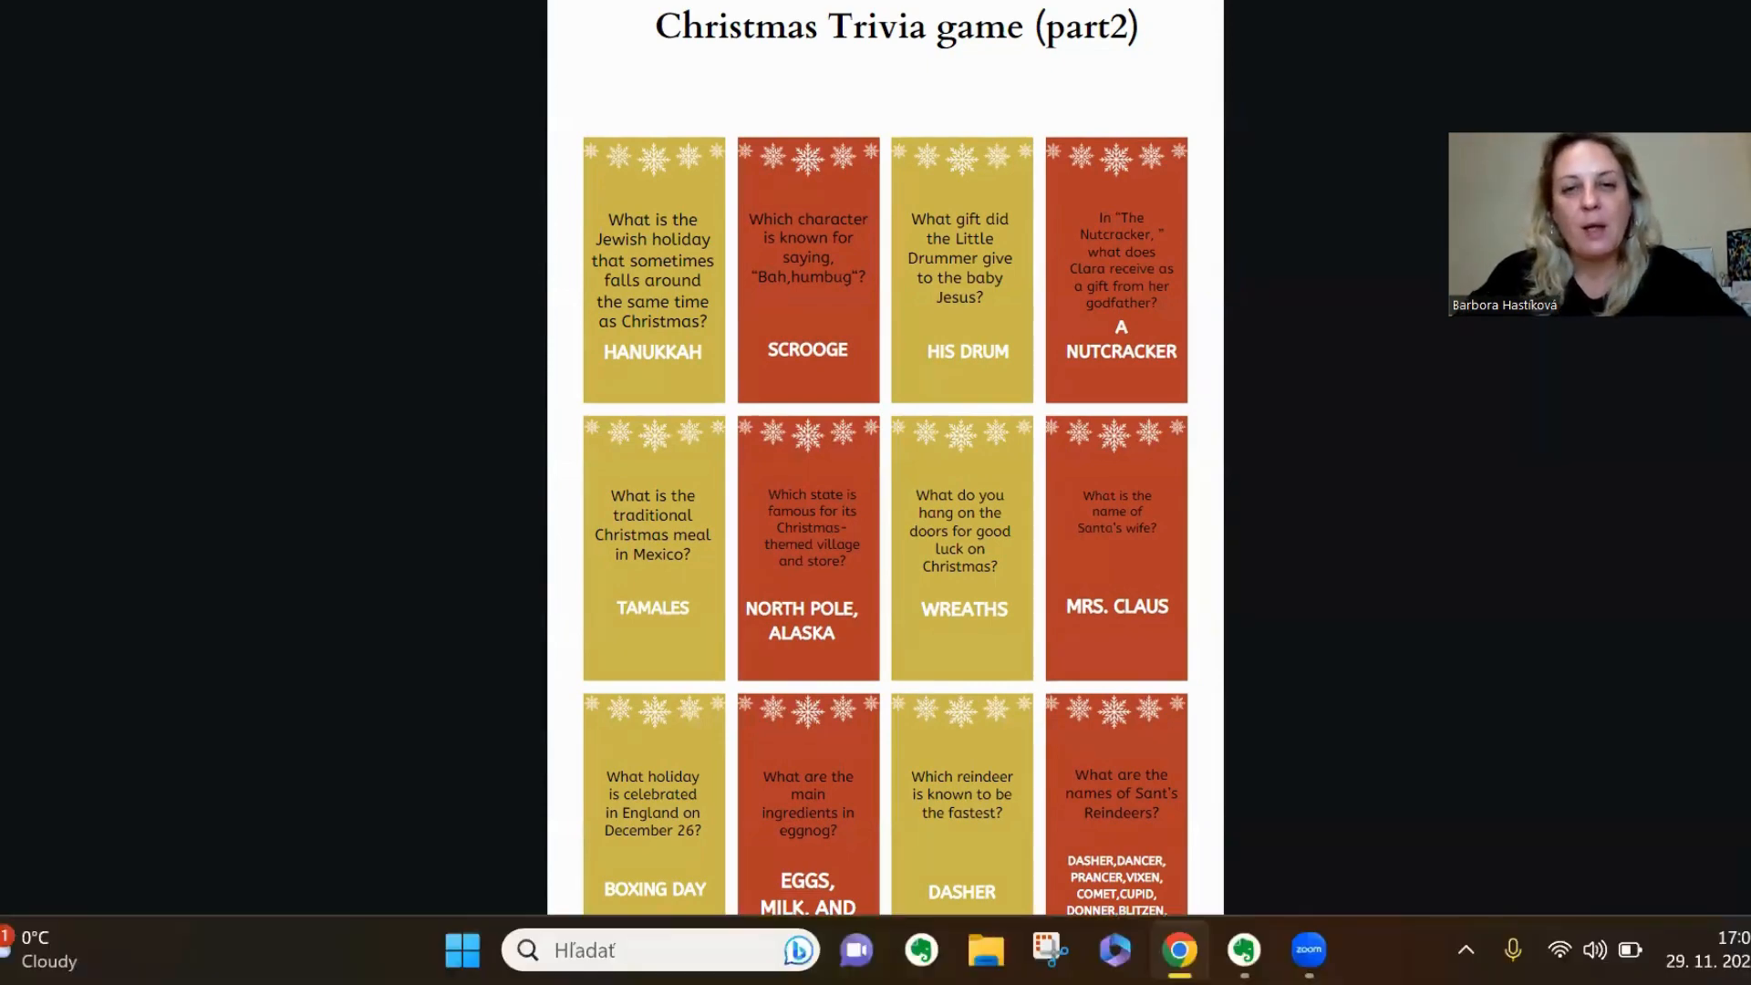
{"action": "mouse_move", "coordinate": [284, 557]}
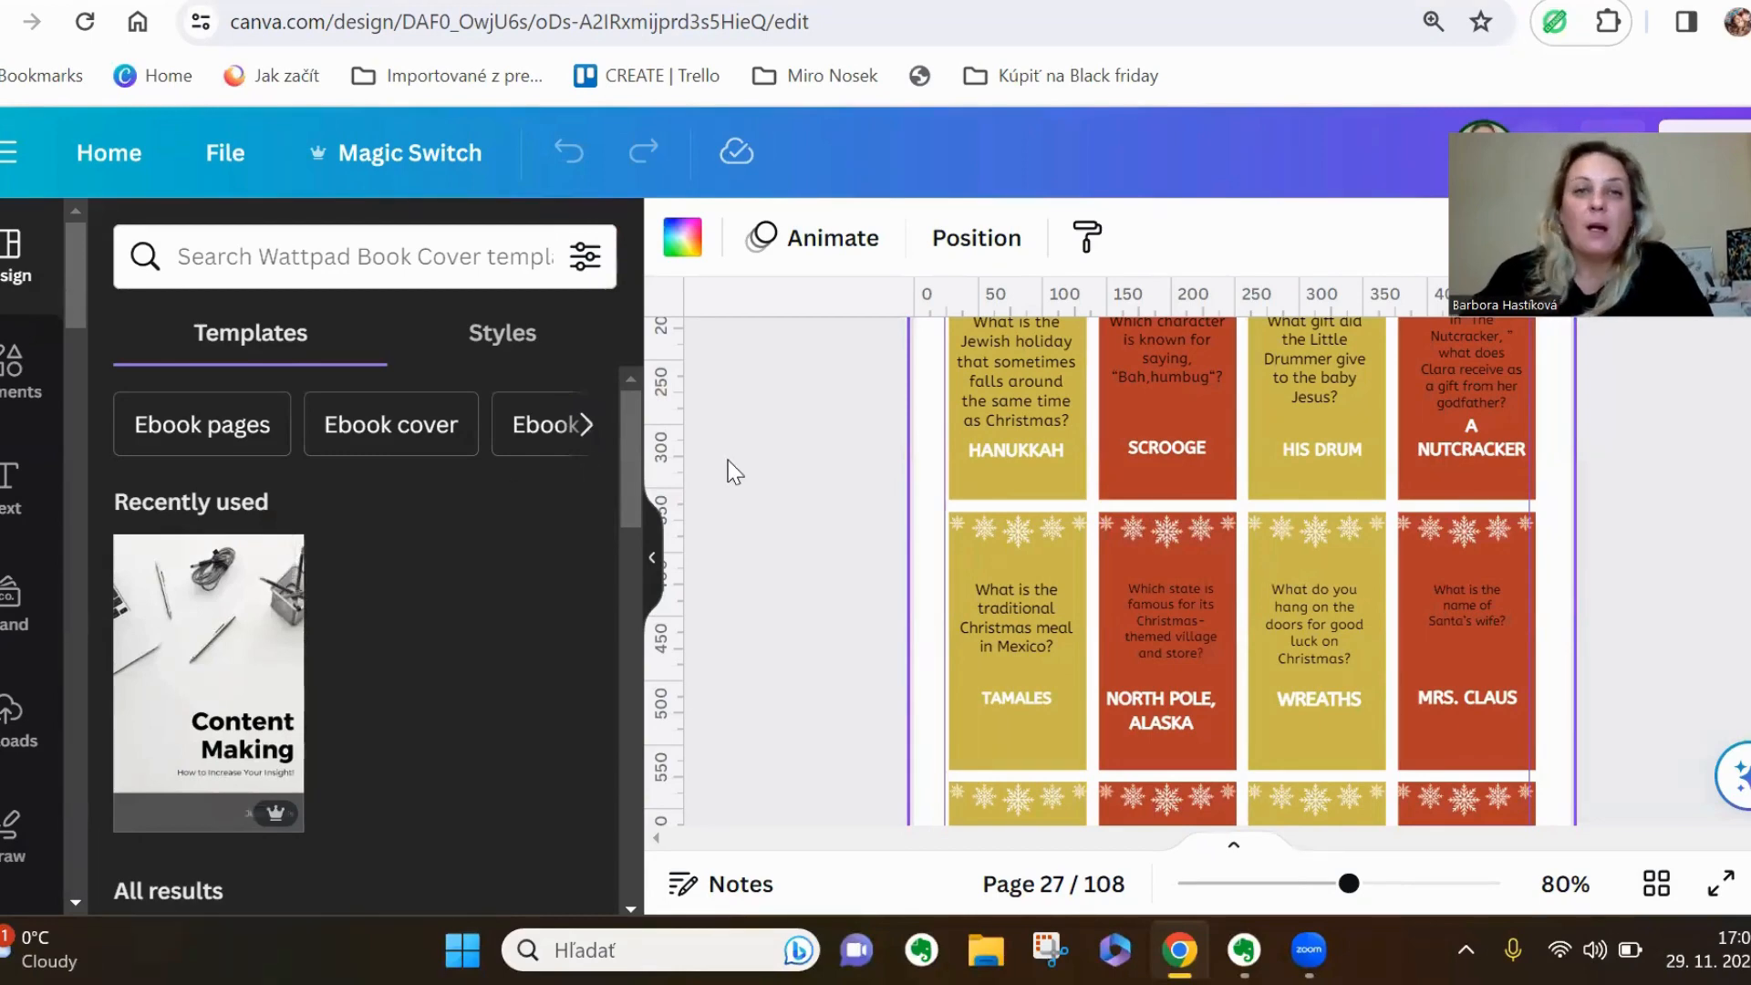
Search the templates for "a4 size page blank" and start a design from the Black and White Stationery Notes A4 Document
{"action": "left_click", "coordinate": [470, 0]}
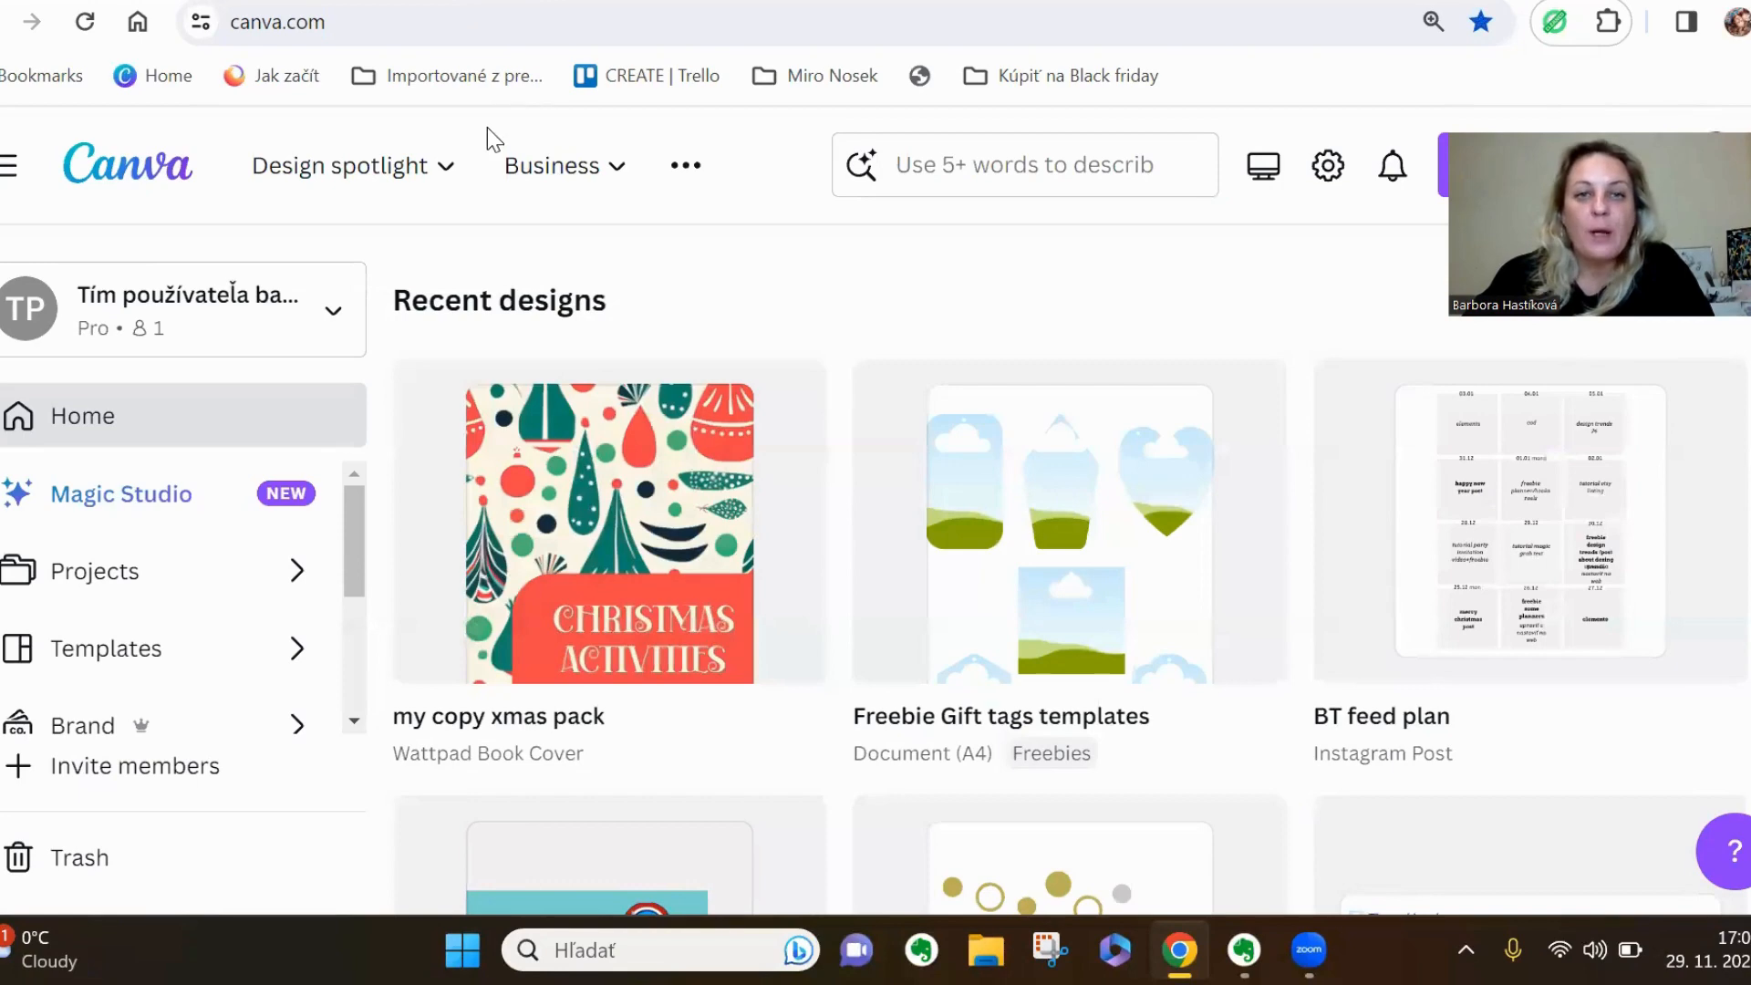
{"action": "left_click", "coordinate": [1003, 164]}
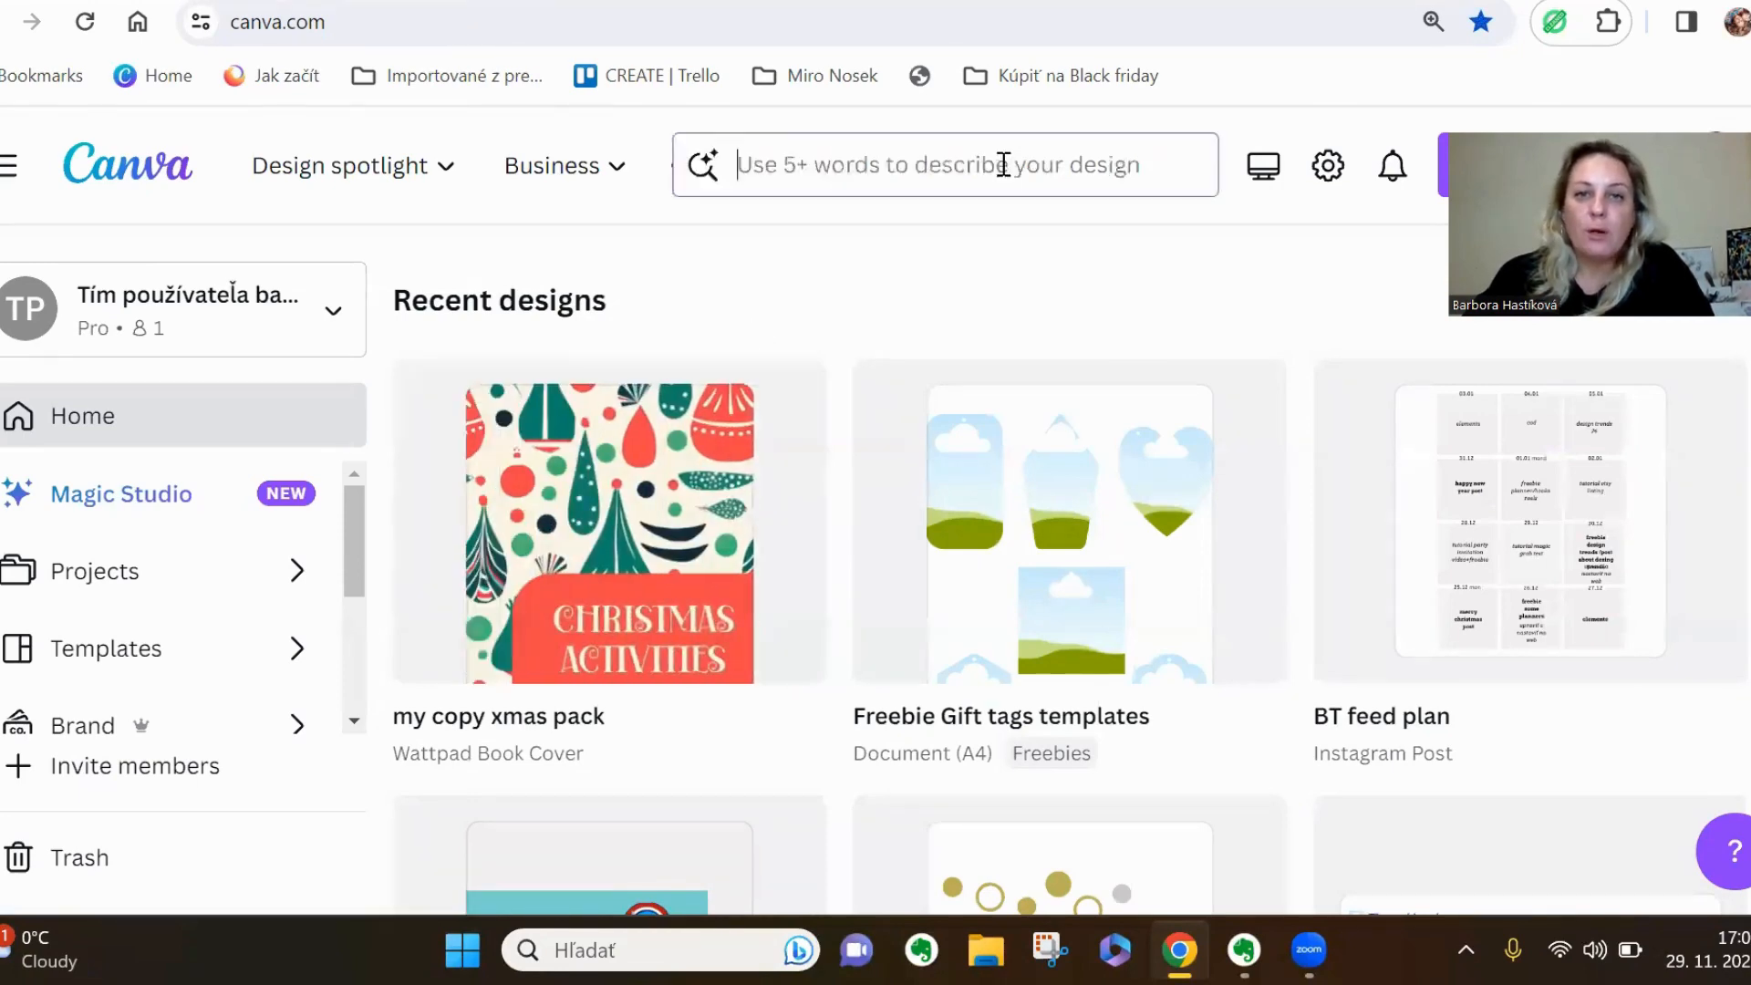
{"action": "type", "text": "a4"}
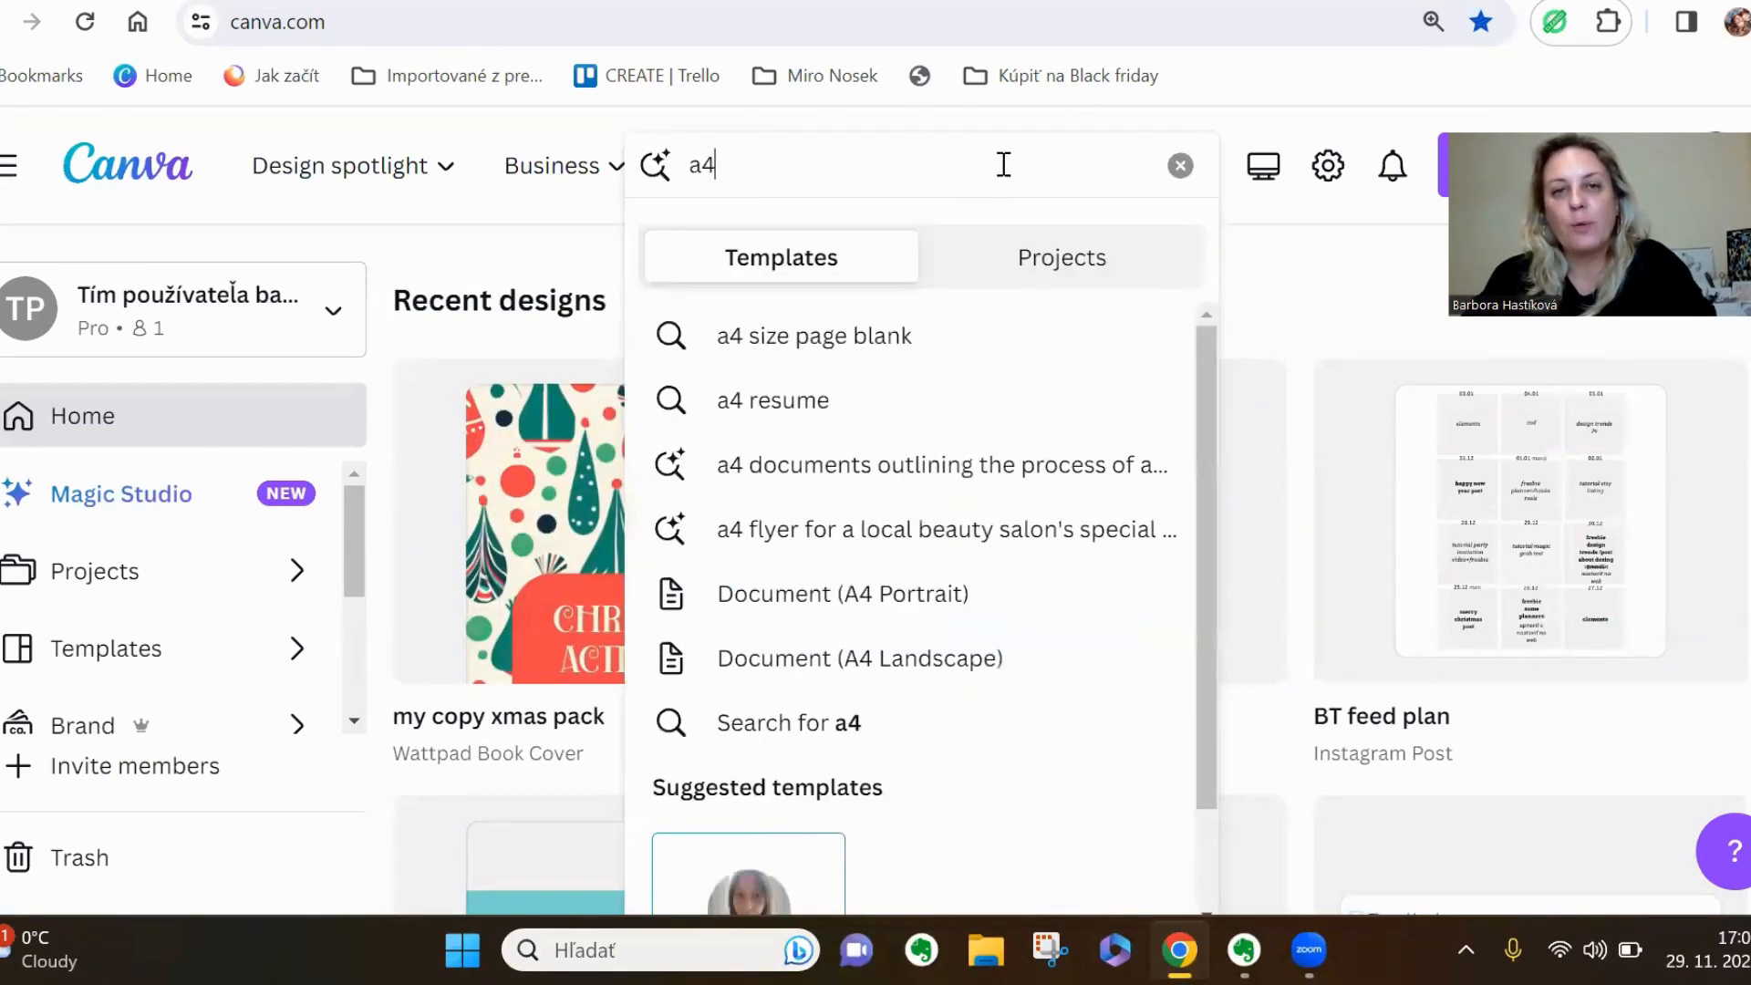
{"action": "left_click", "coordinate": [847, 358]}
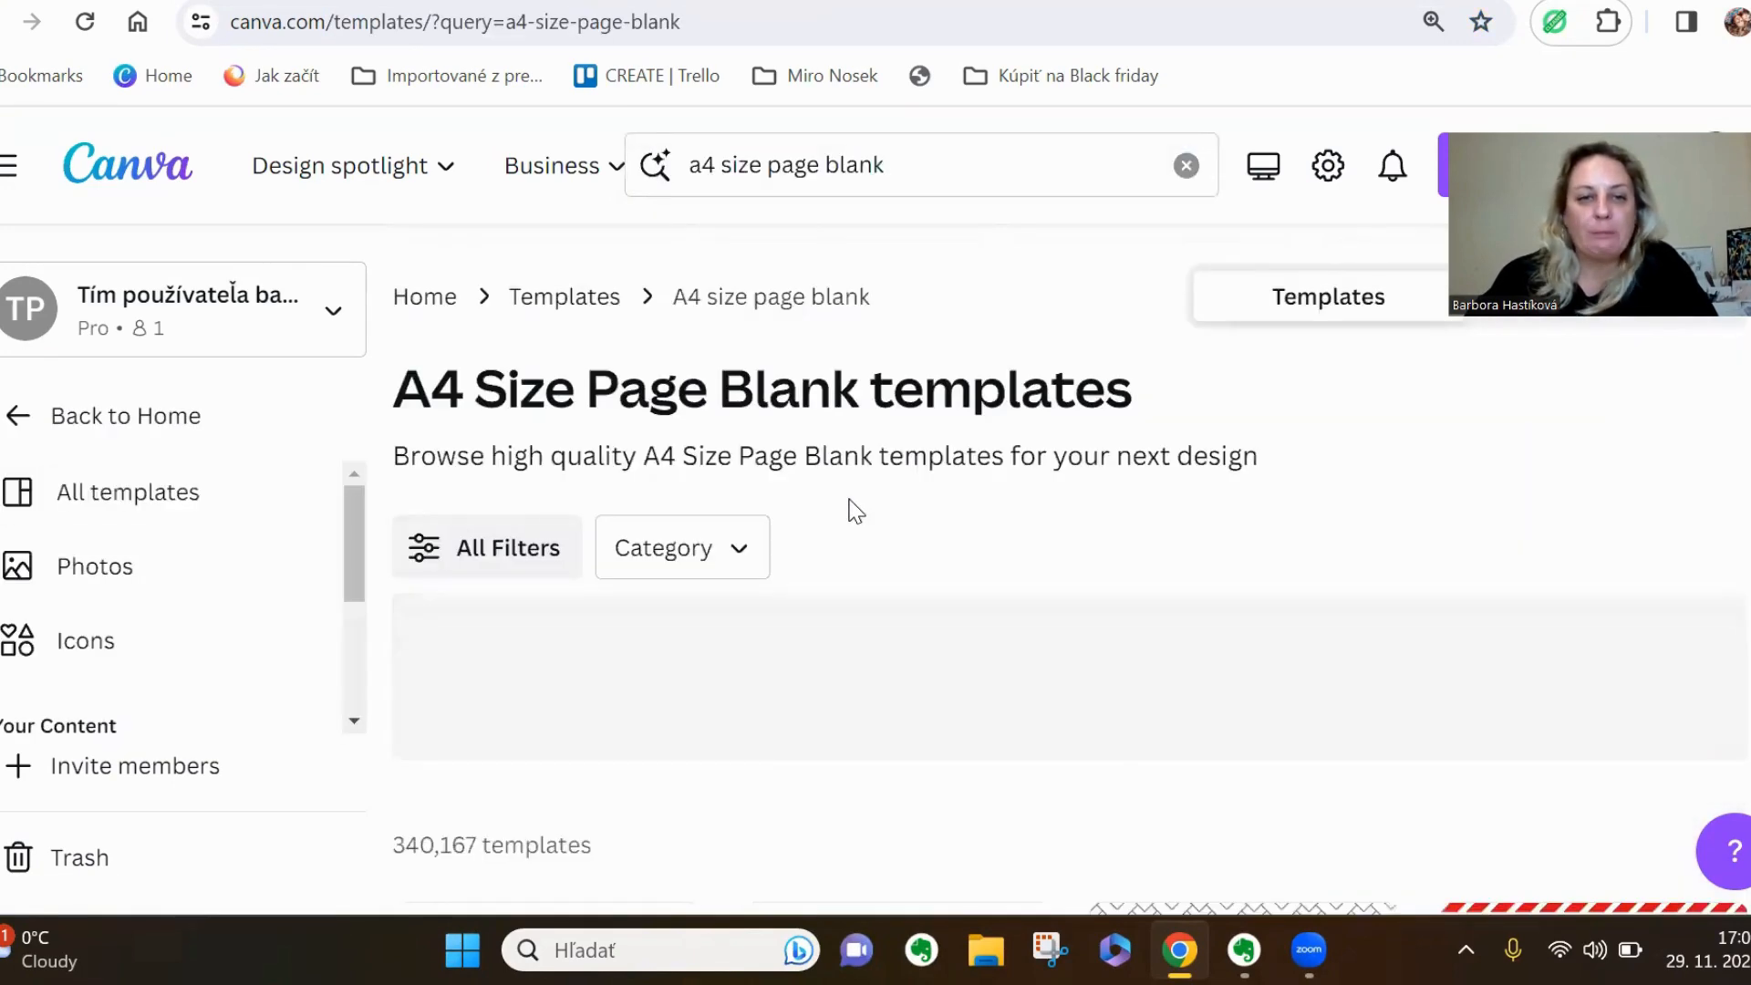
{"action": "scroll", "coordinate": [849, 508], "scroll_direction": "down", "scroll_amount": 3}
{"action": "scroll", "coordinate": [849, 508], "scroll_direction": "up", "scroll_amount": 3}
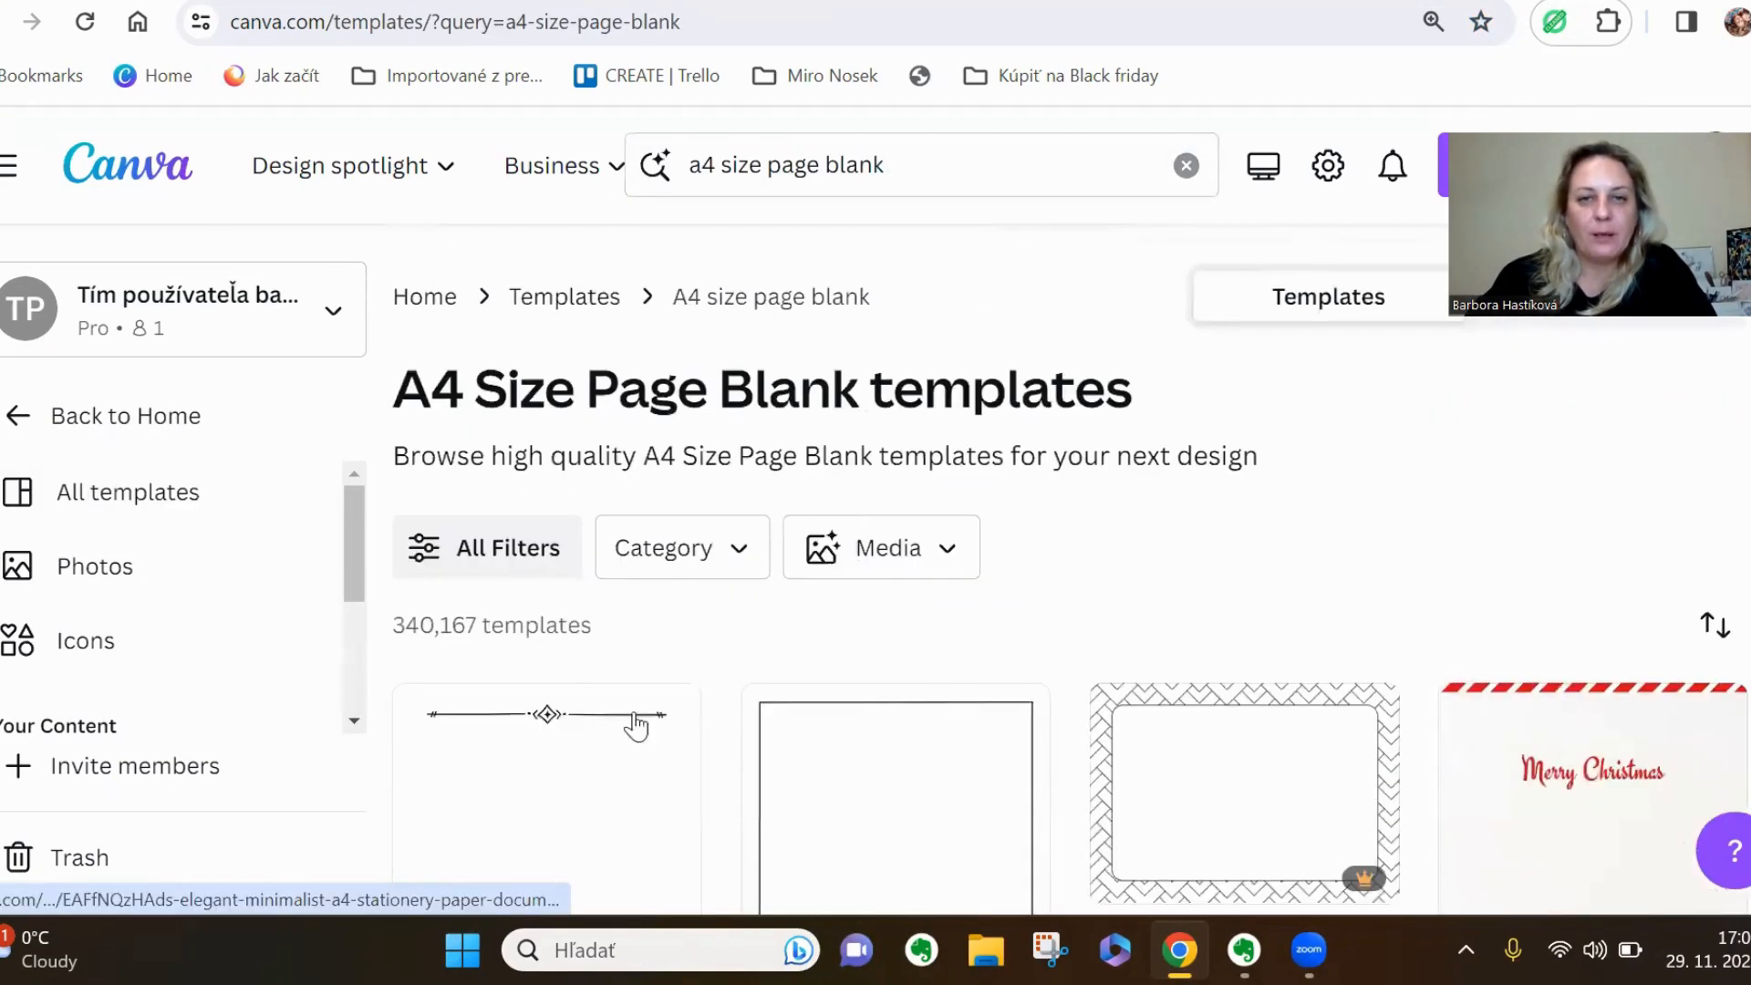
{"action": "left_click", "coordinate": [548, 844]}
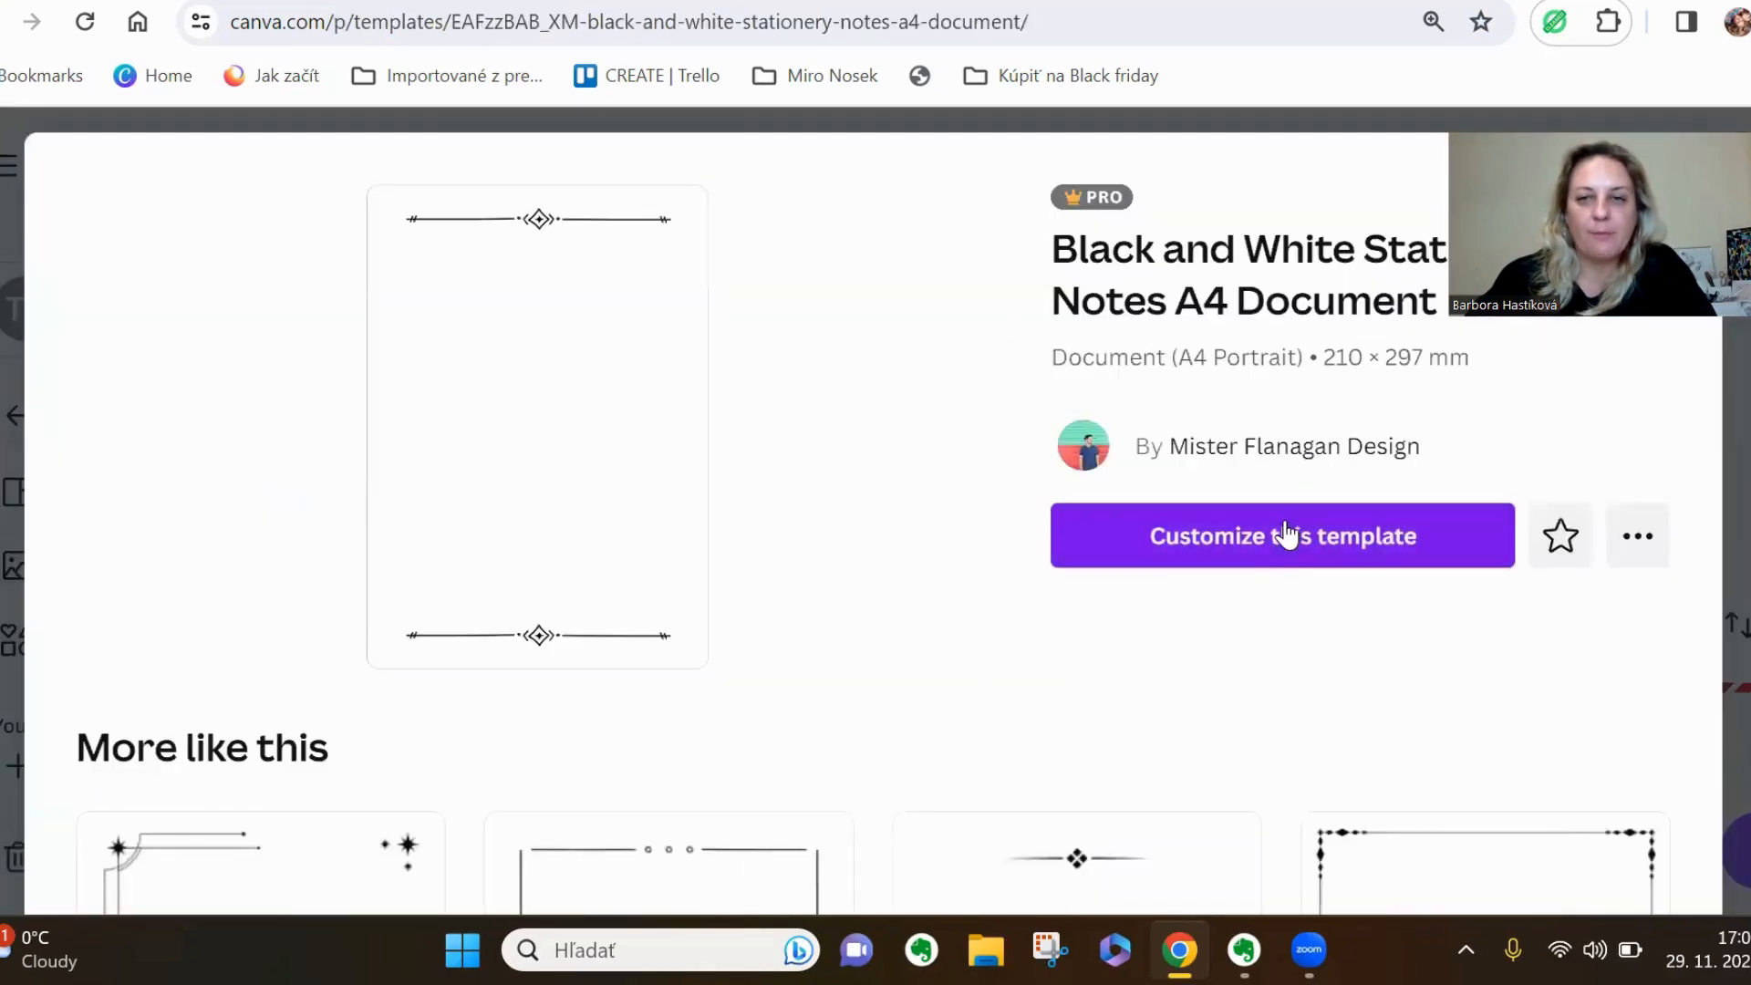
{"action": "left_click", "coordinate": [1282, 546]}
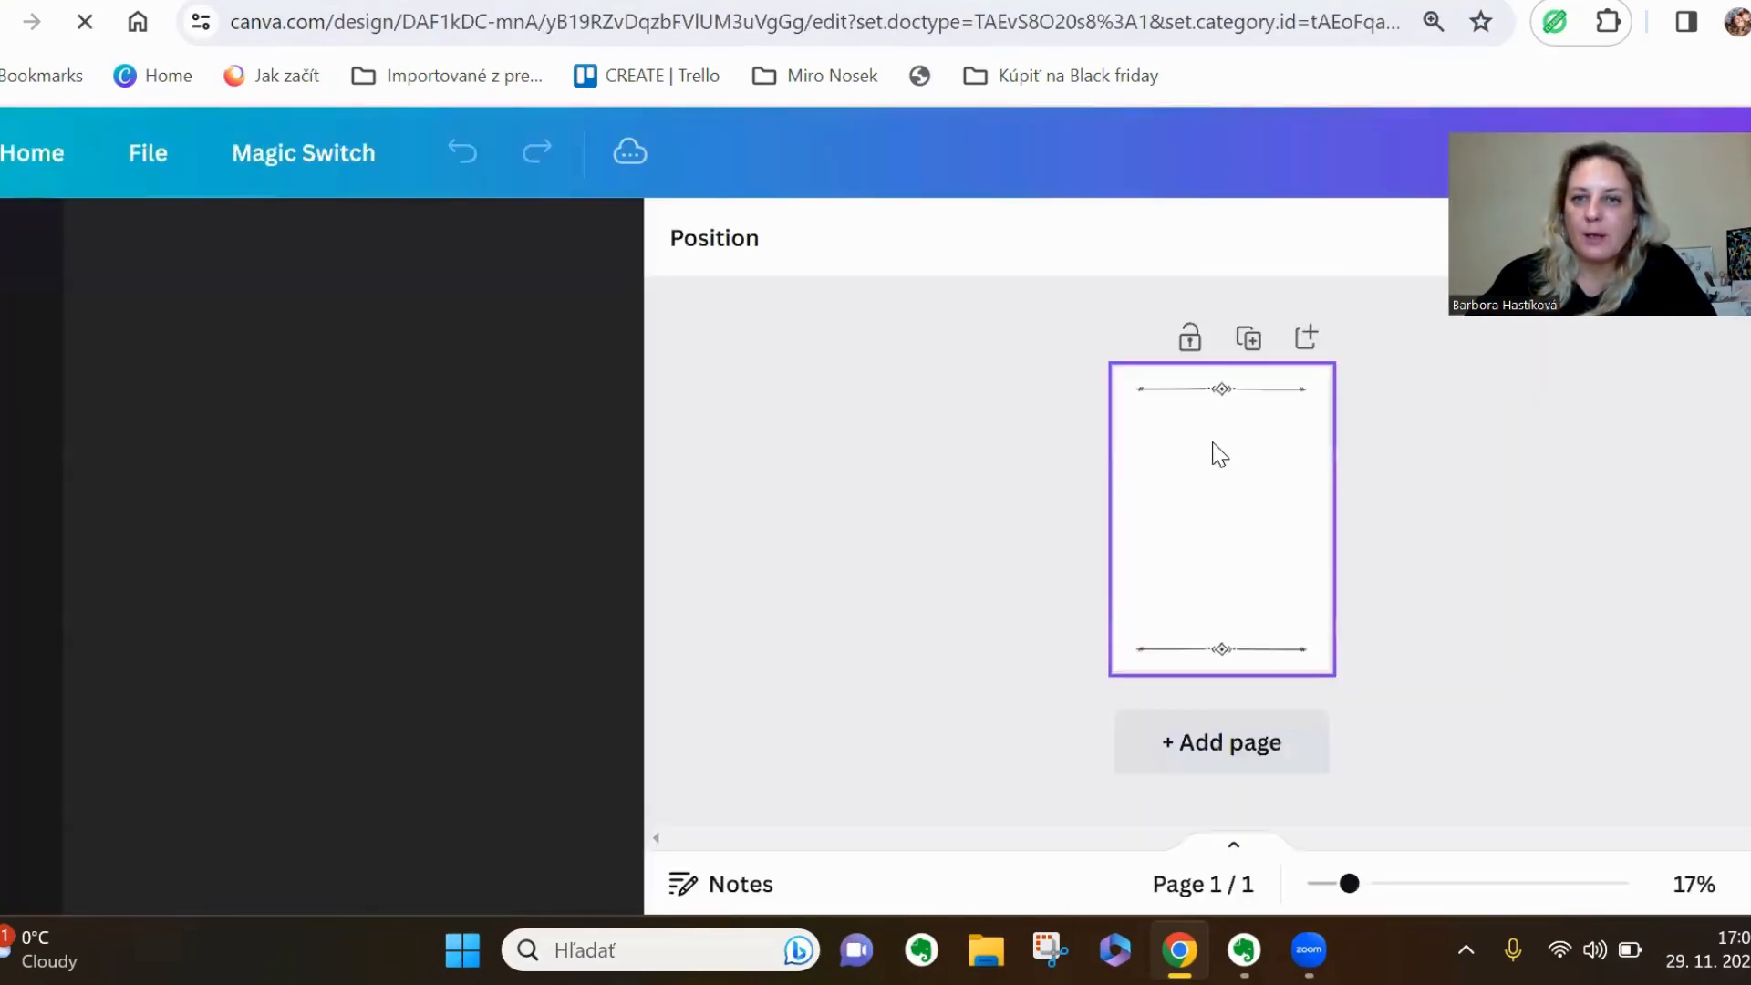
Delete the decorative lines and their small centre ornaments from the head and foot of the page
{"action": "left_click", "coordinate": [1246, 392]}
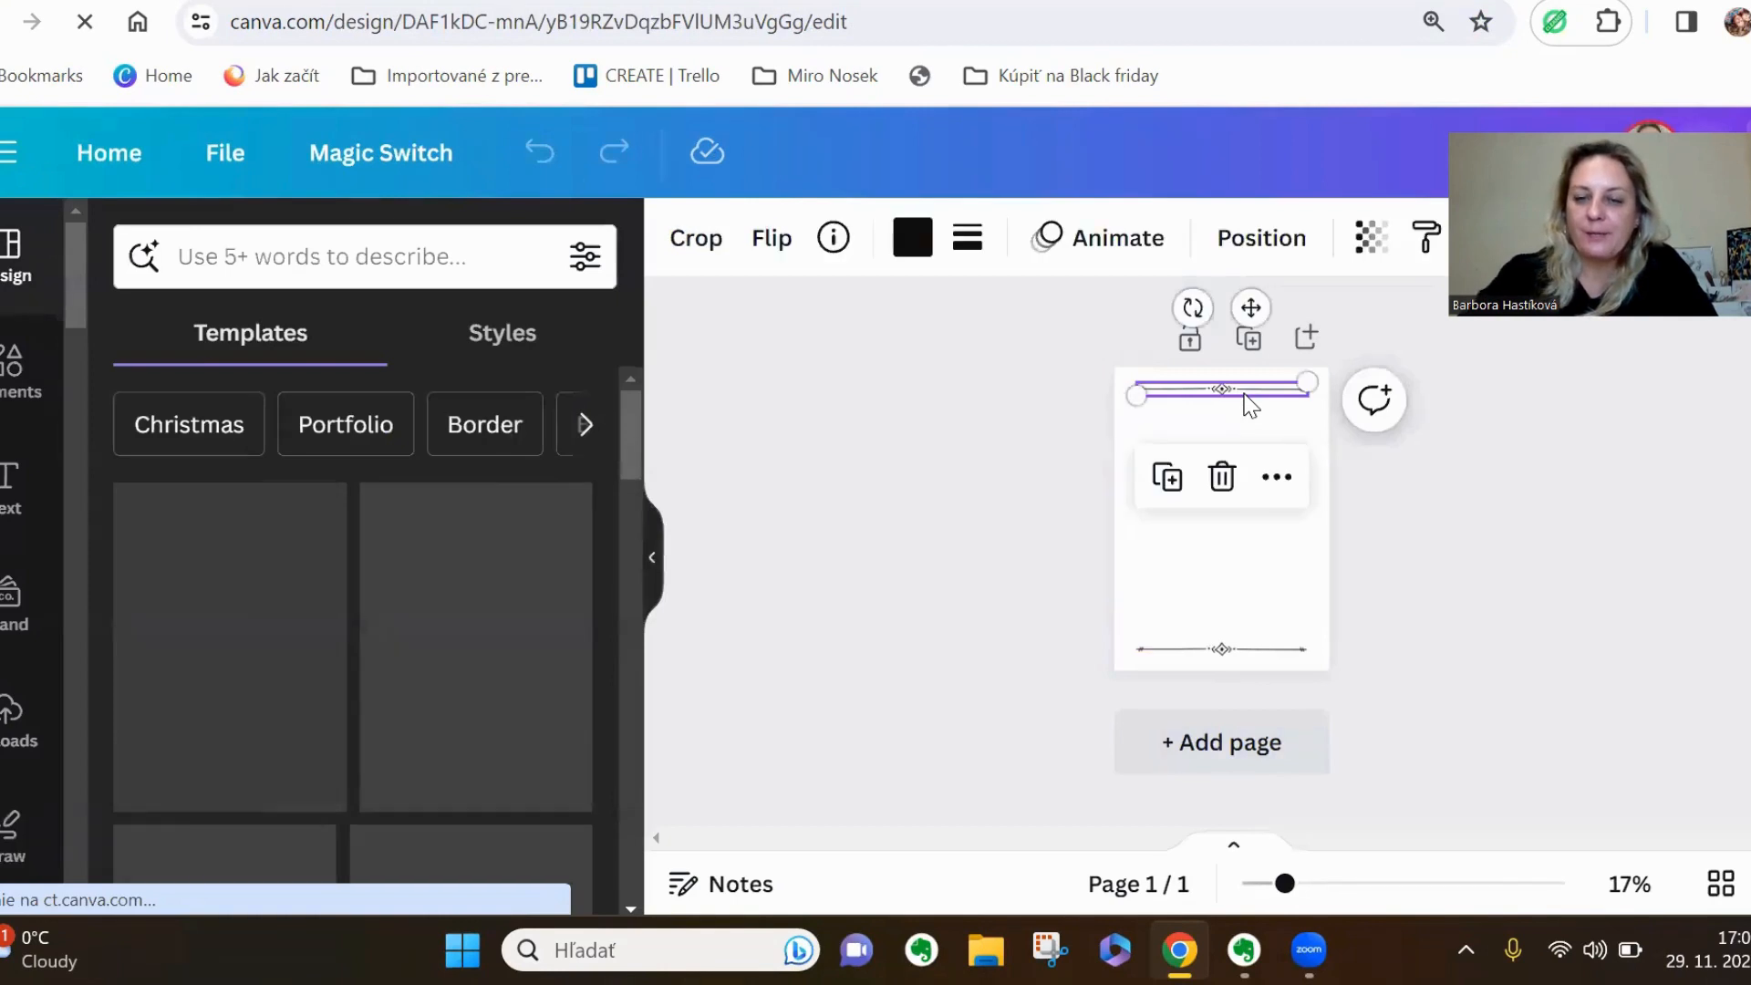
{"action": "key", "text": "Delete"}
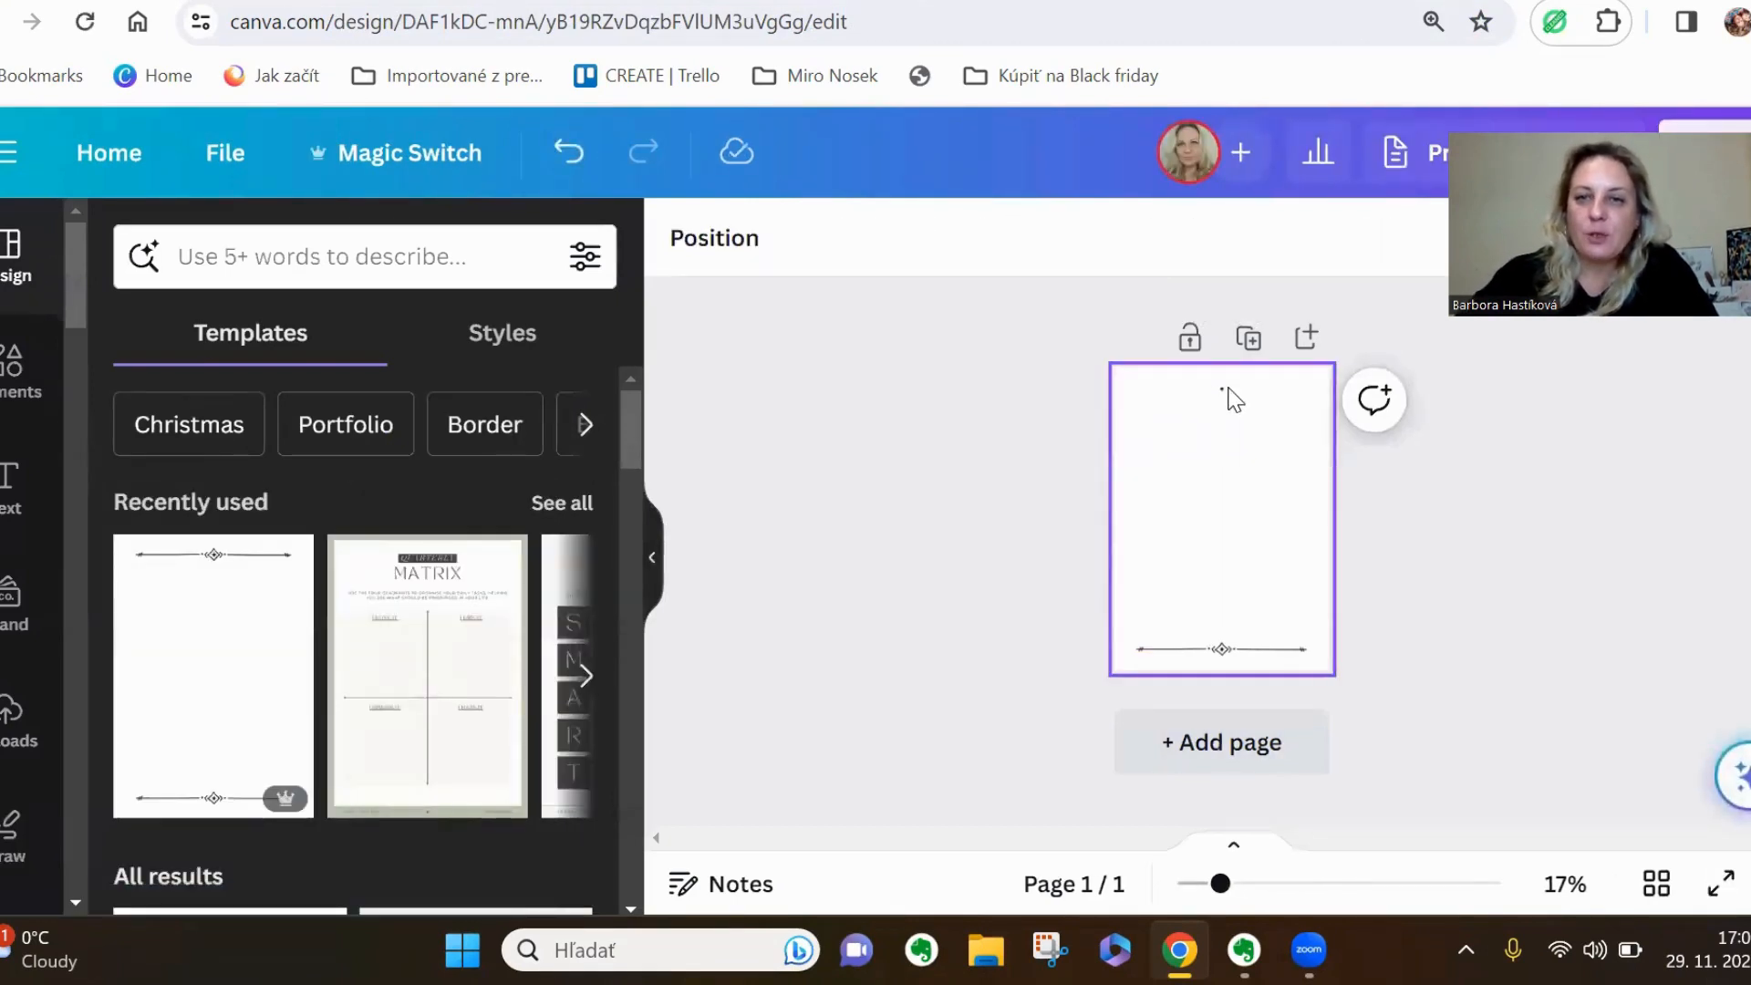
{"action": "left_click", "coordinate": [1222, 392]}
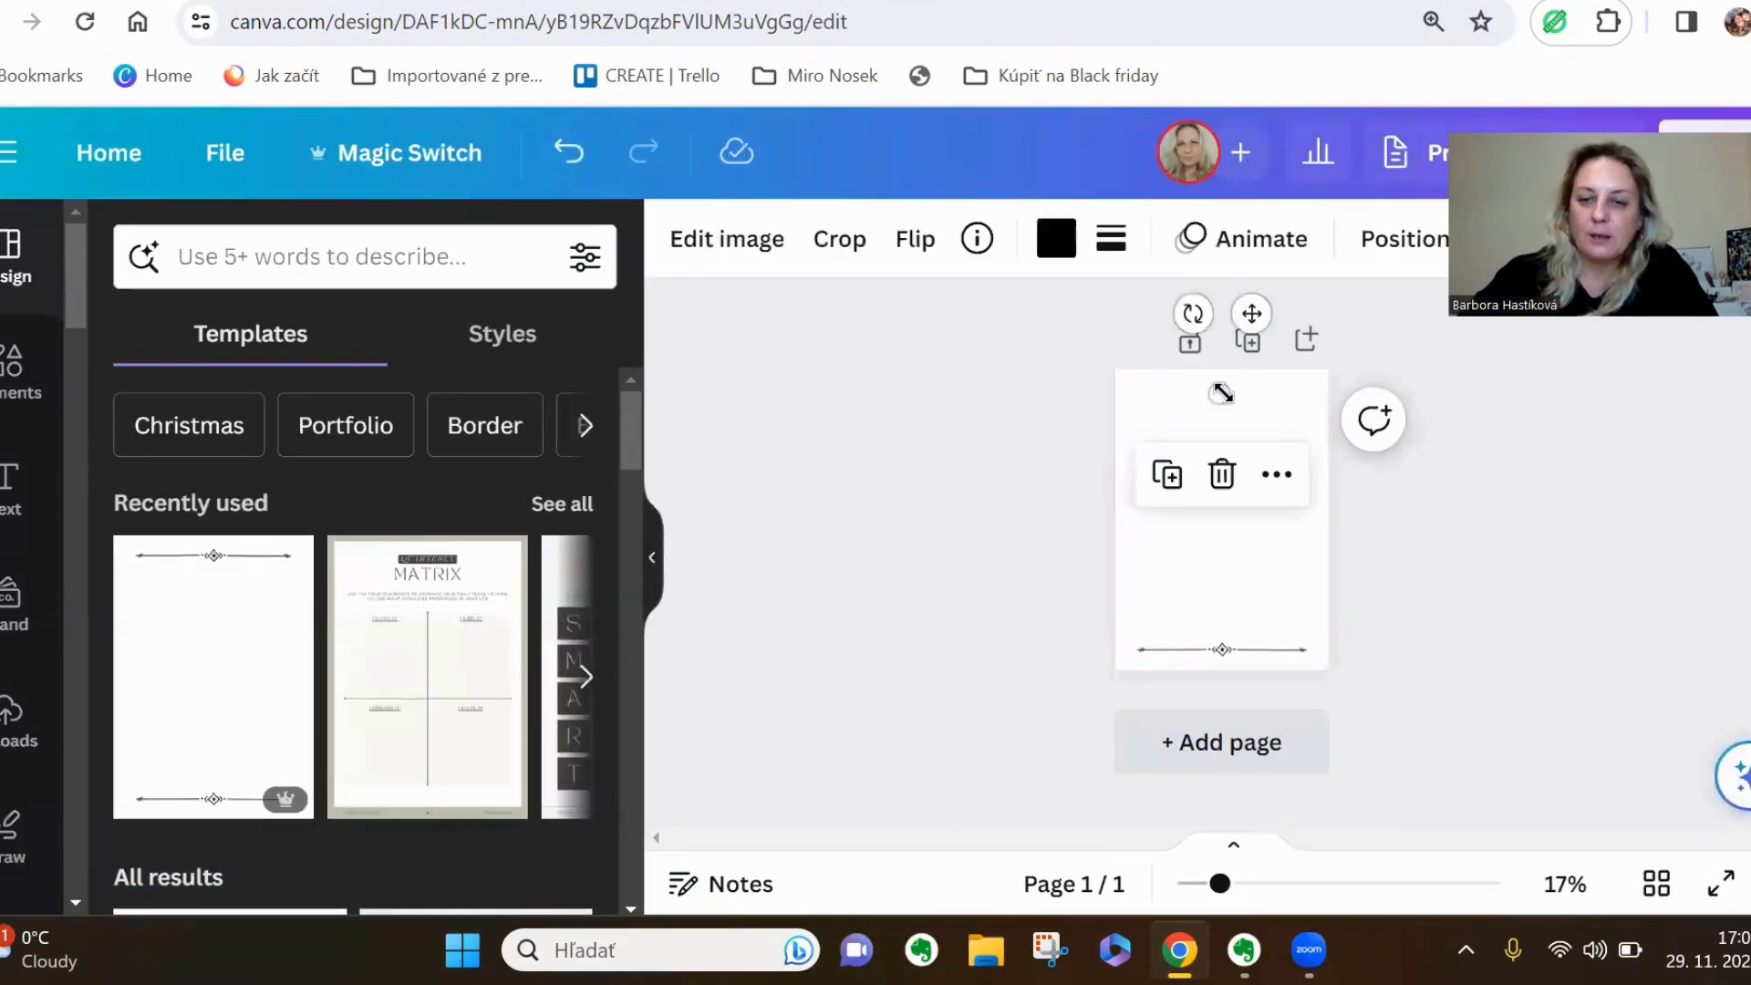
{"action": "key", "text": "Delete"}
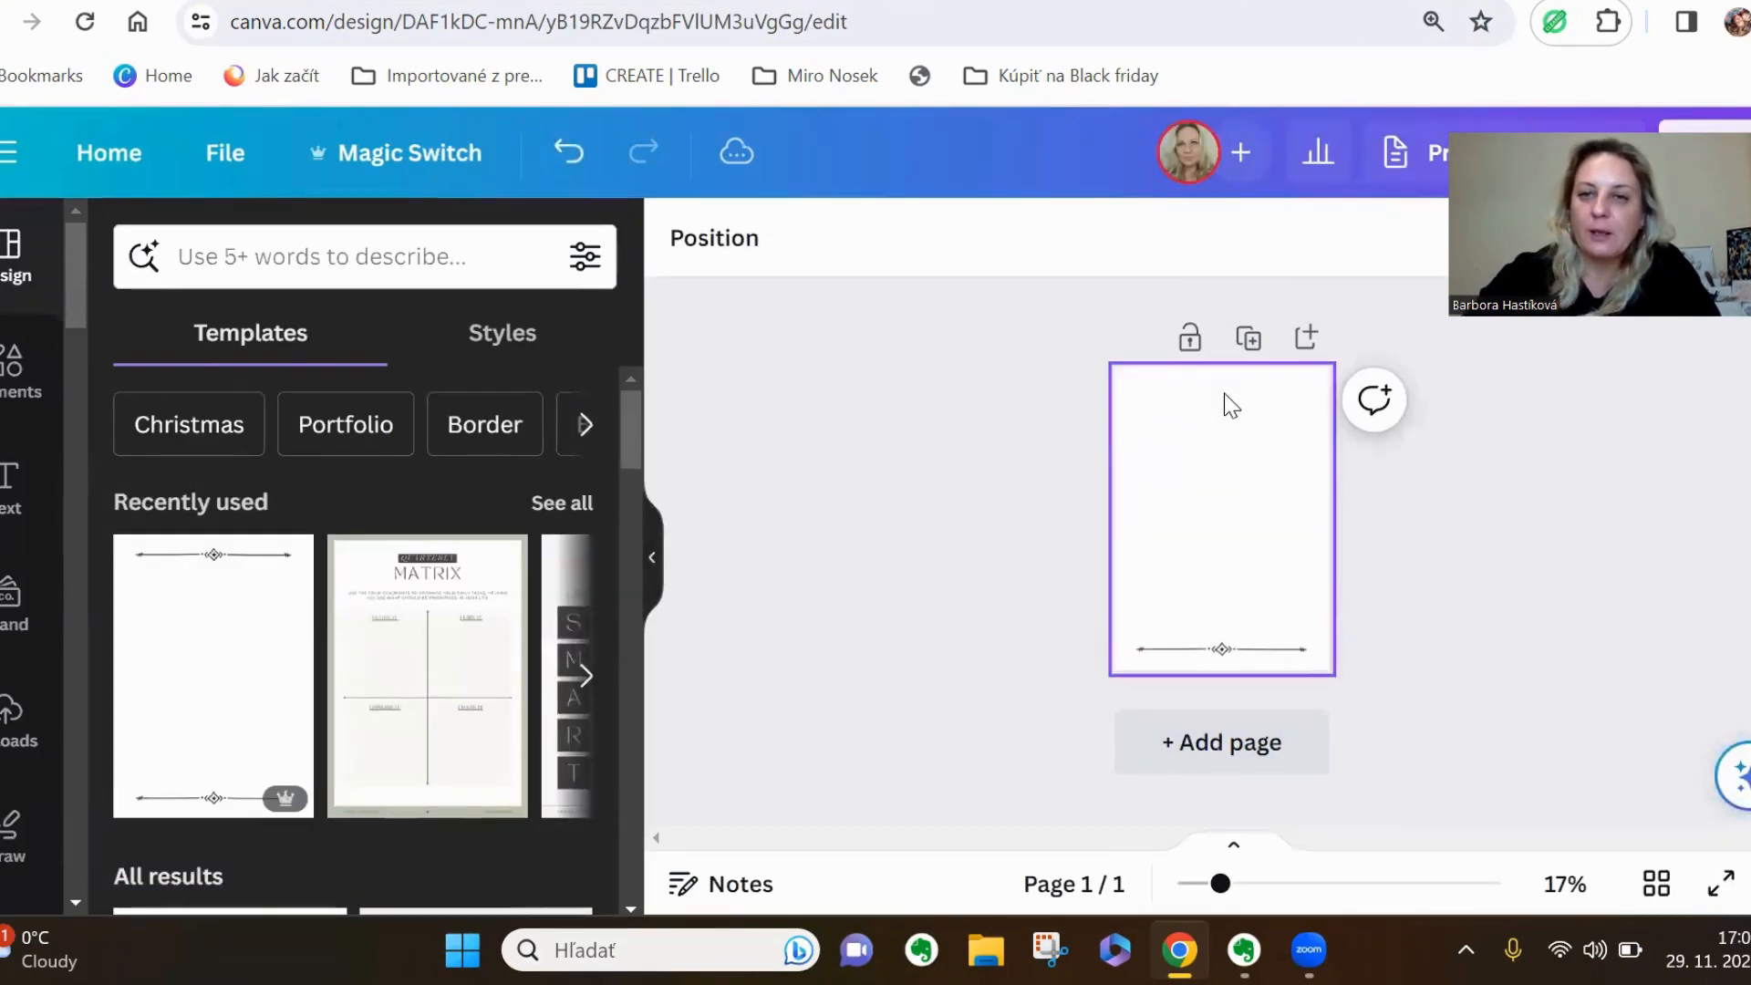
{"action": "left_click", "coordinate": [1263, 653]}
{"action": "key", "text": "Delete"}
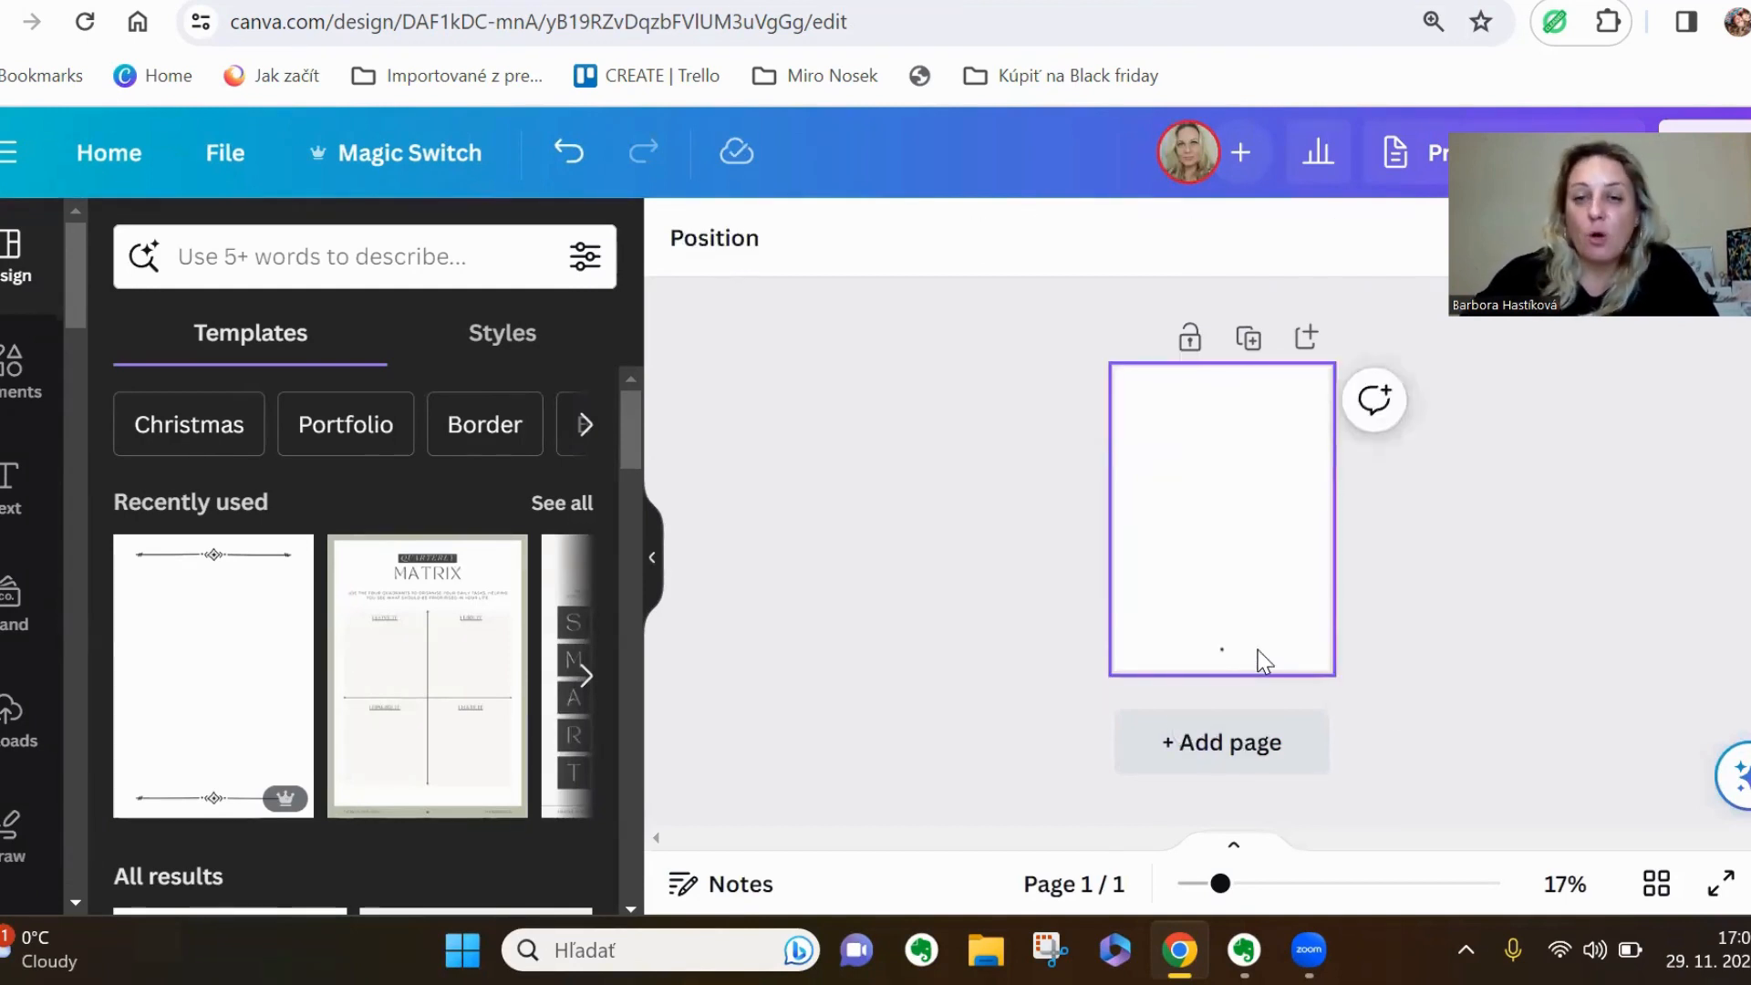
{"action": "left_click", "coordinate": [1224, 651]}
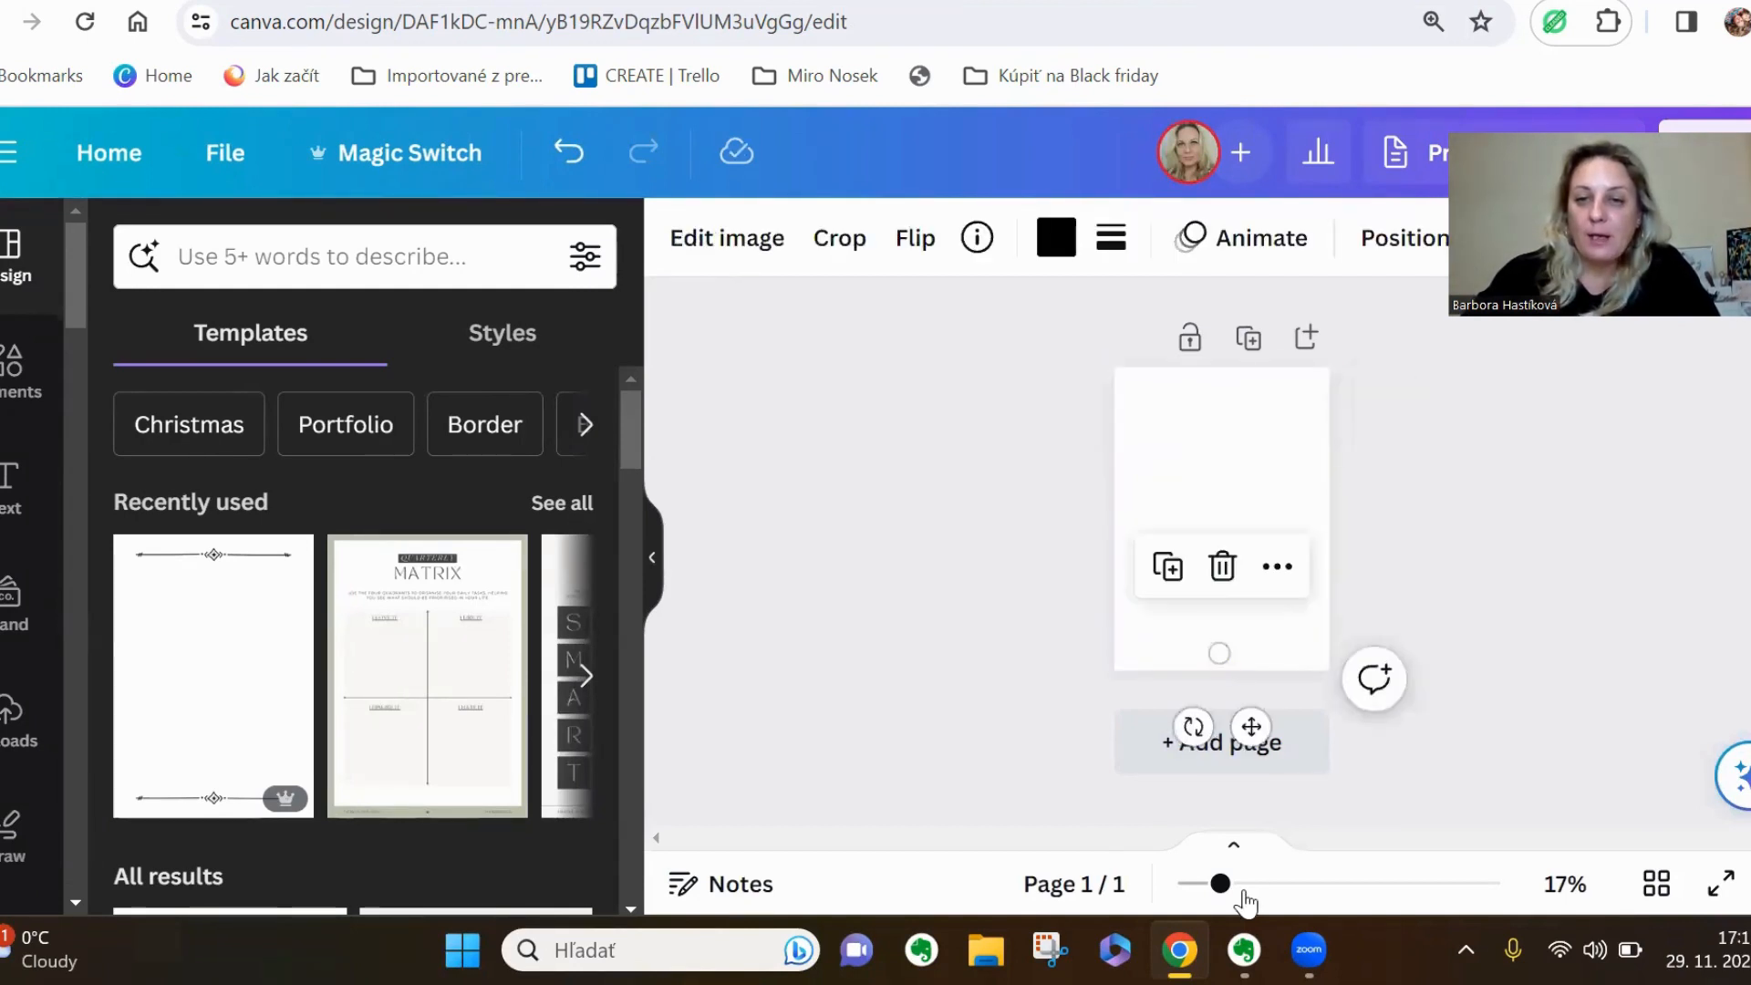
{"action": "key", "text": "Delete"}
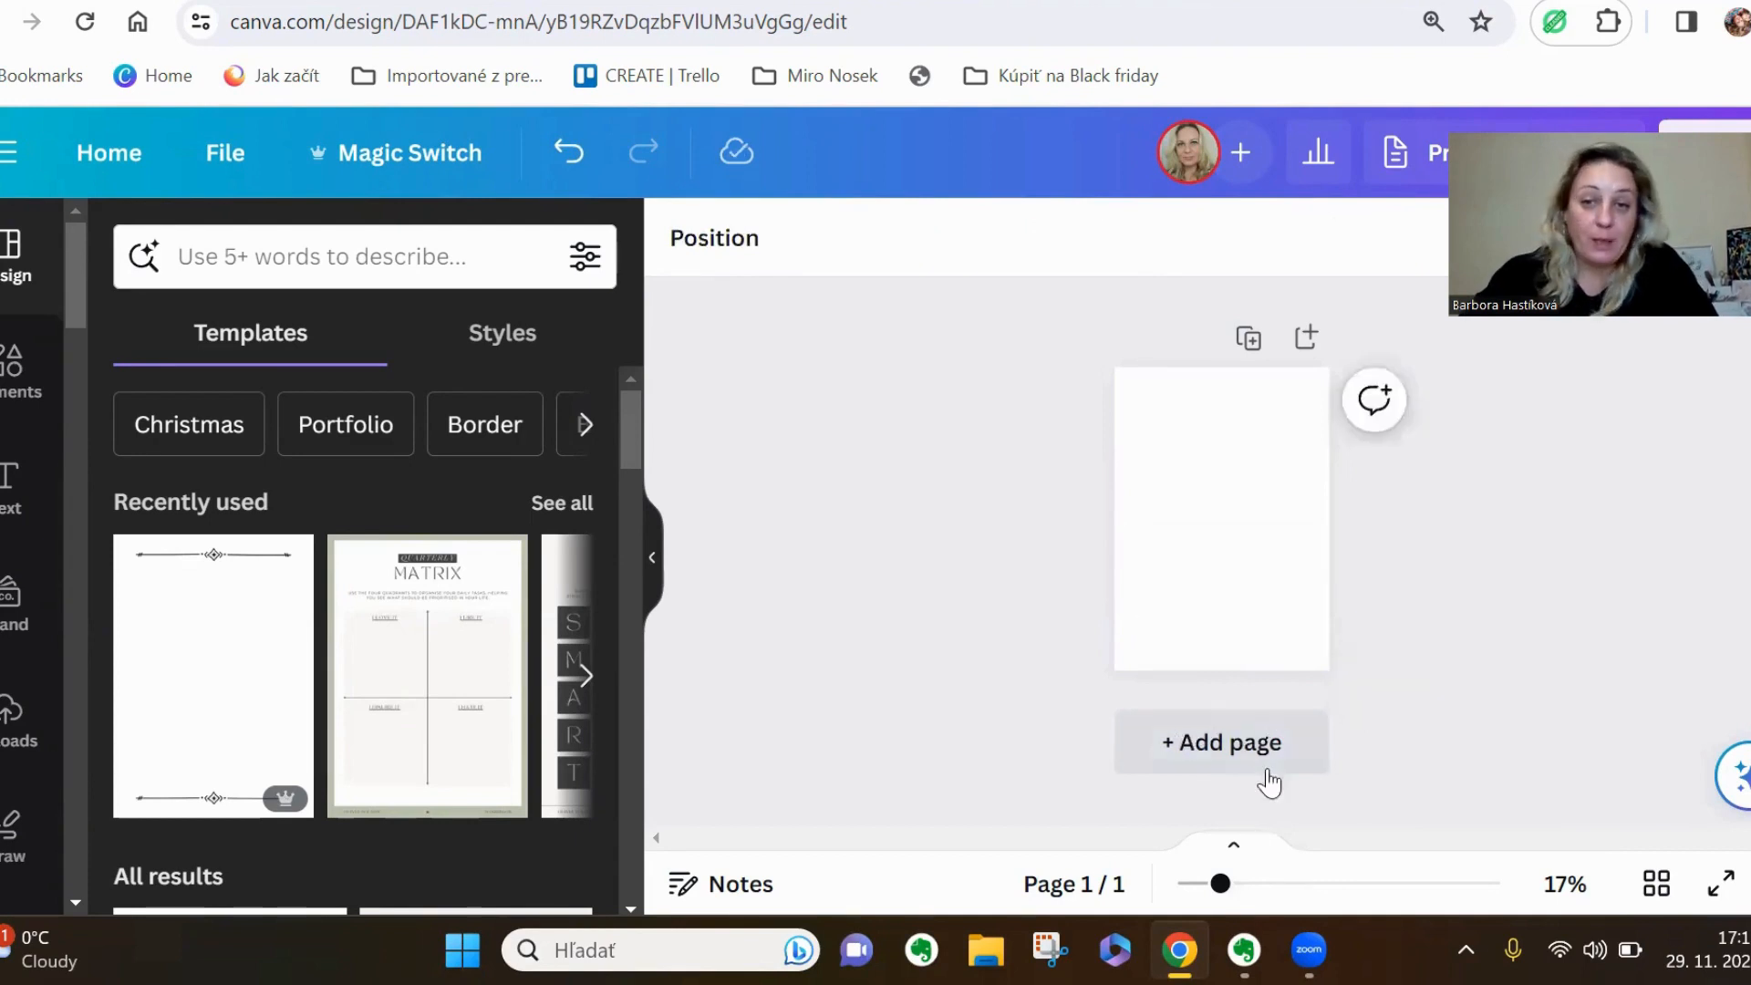
Add a sharp-cornered square shape and place it near the upper-left corner of the page
{"action": "left_click_drag", "start_coordinate": [1220, 883], "coordinate": [1241, 883]}
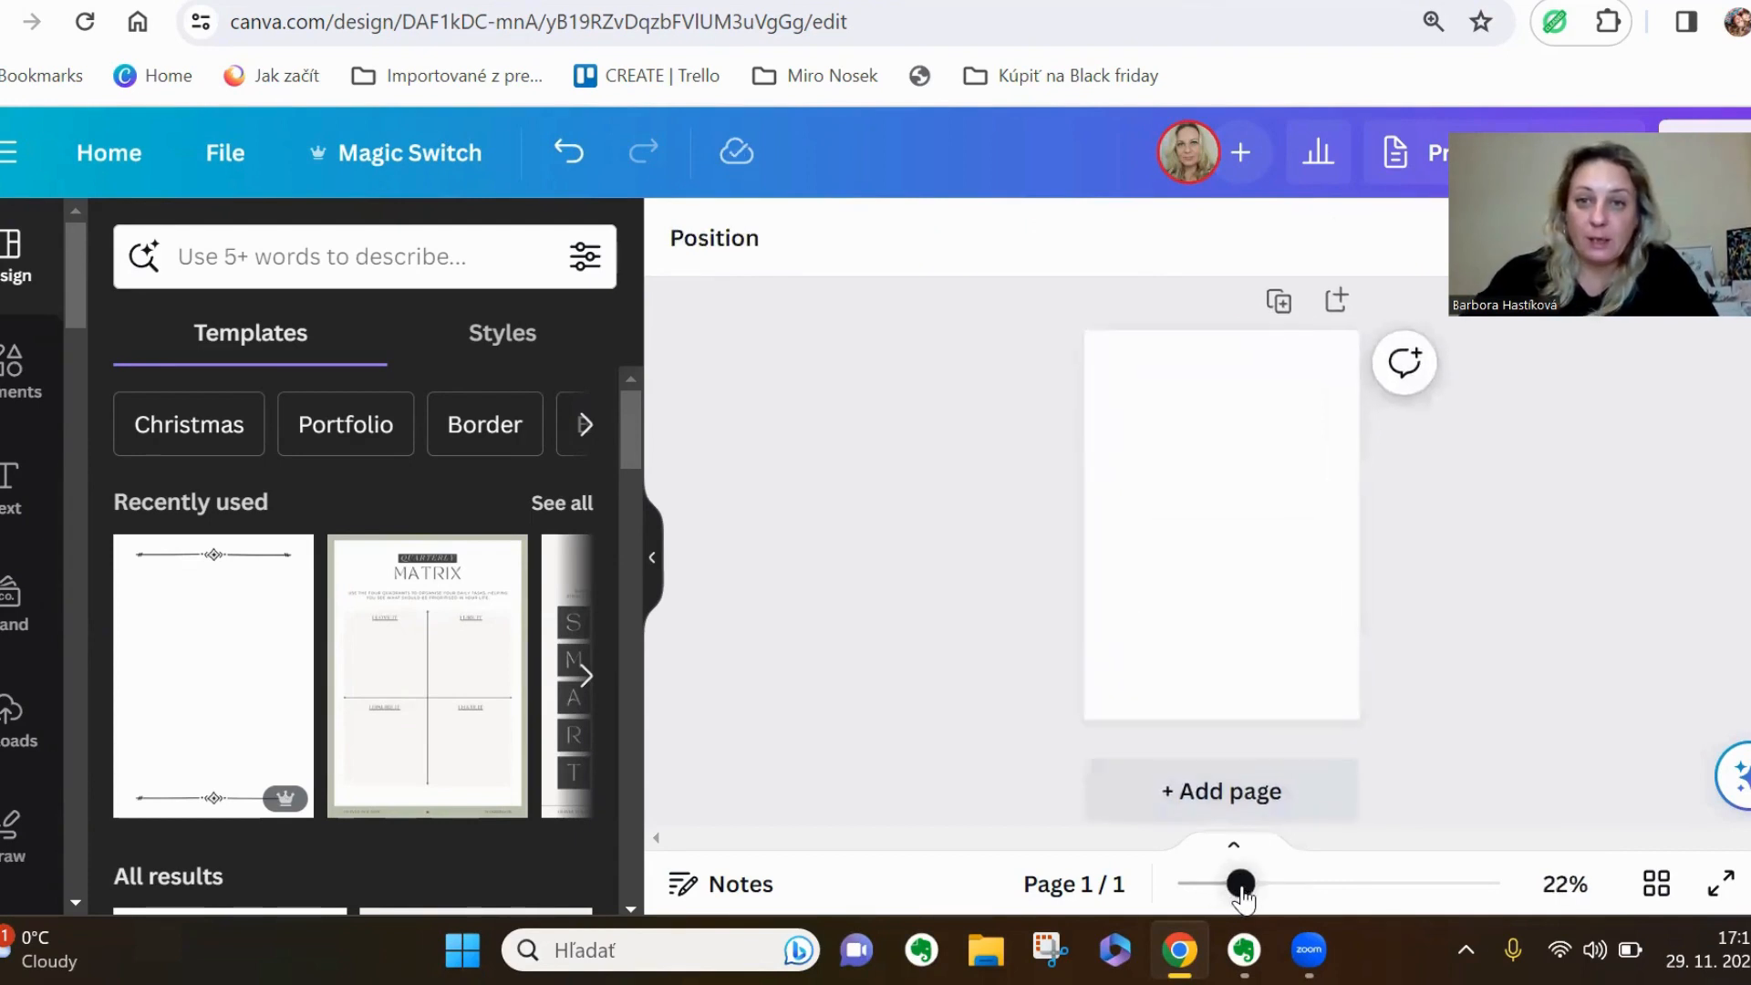
{"action": "left_click", "coordinate": [7, 403]}
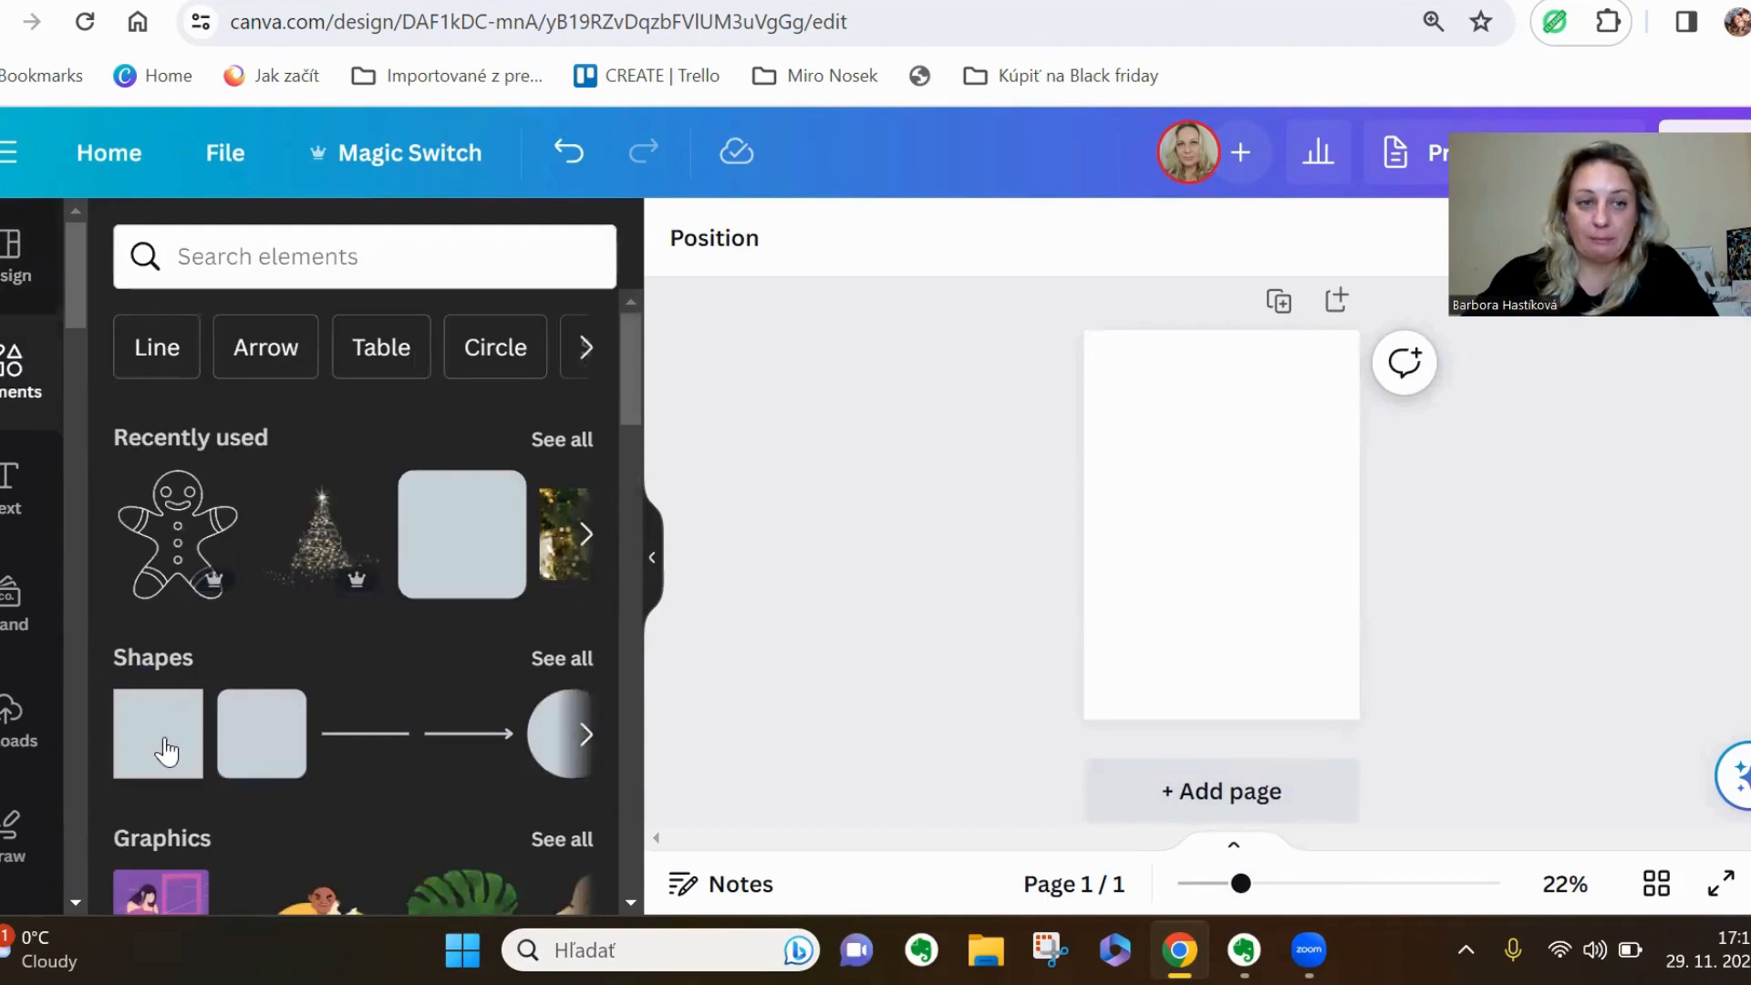
{"action": "mouse_move", "coordinate": [163, 748]}
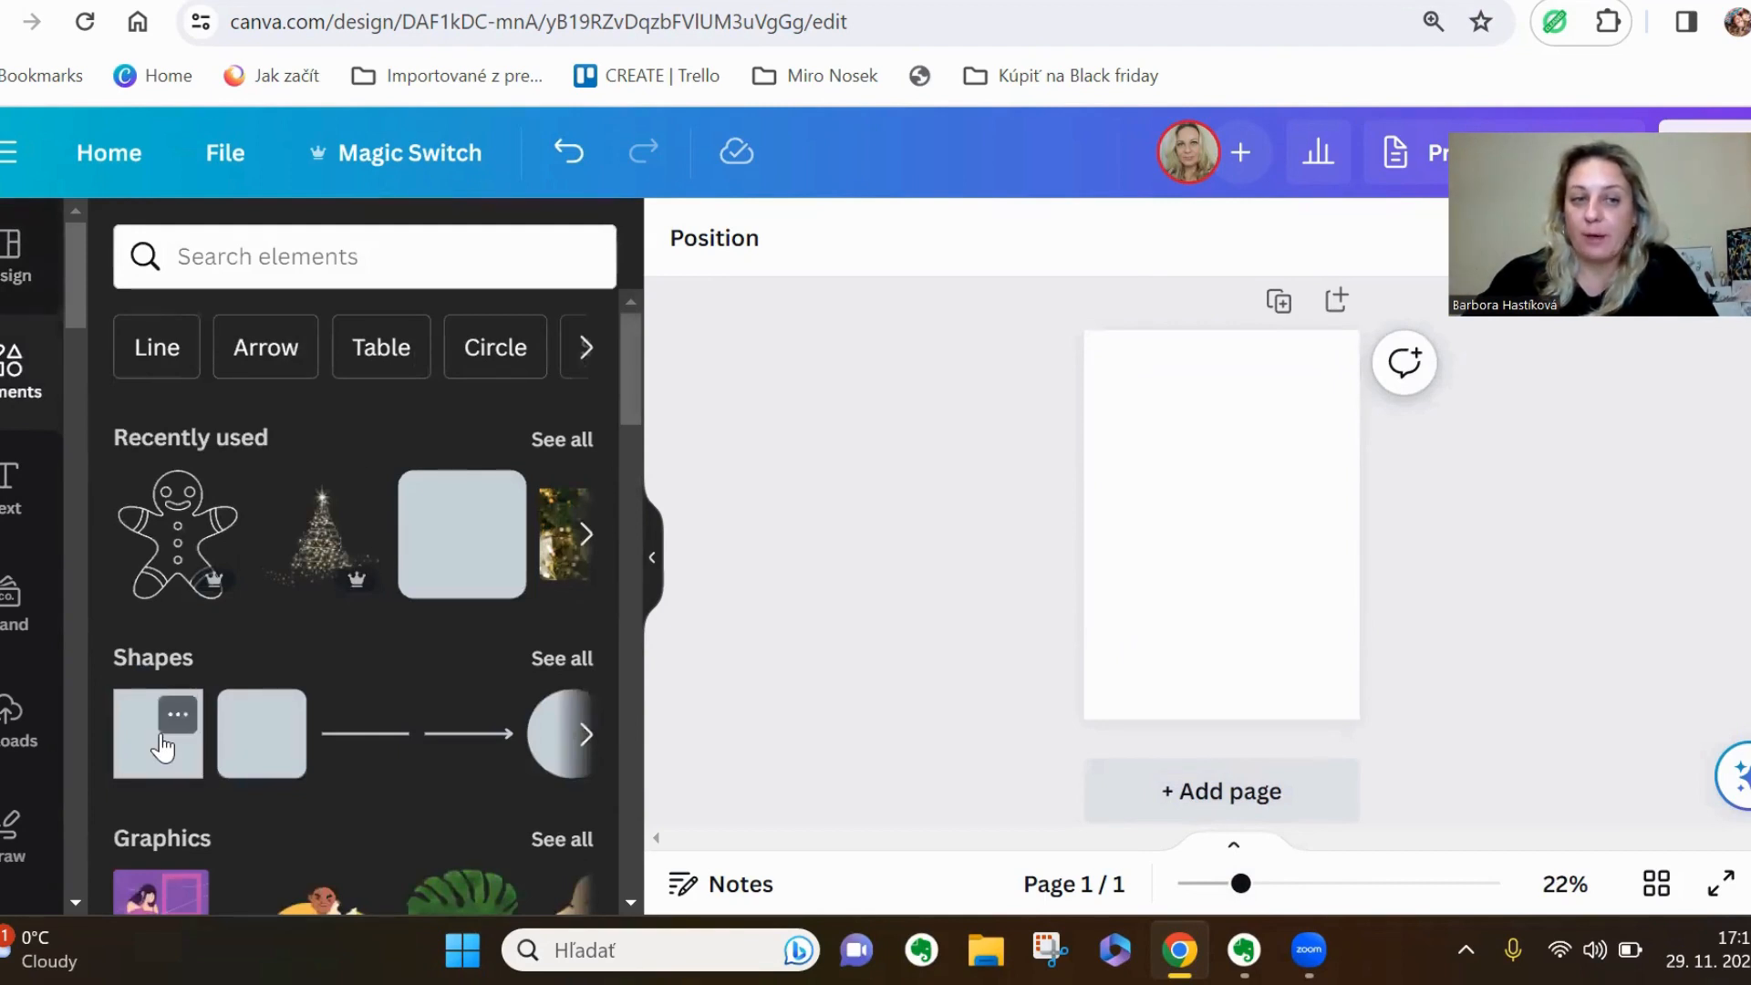
{"action": "mouse_move", "coordinate": [256, 748]}
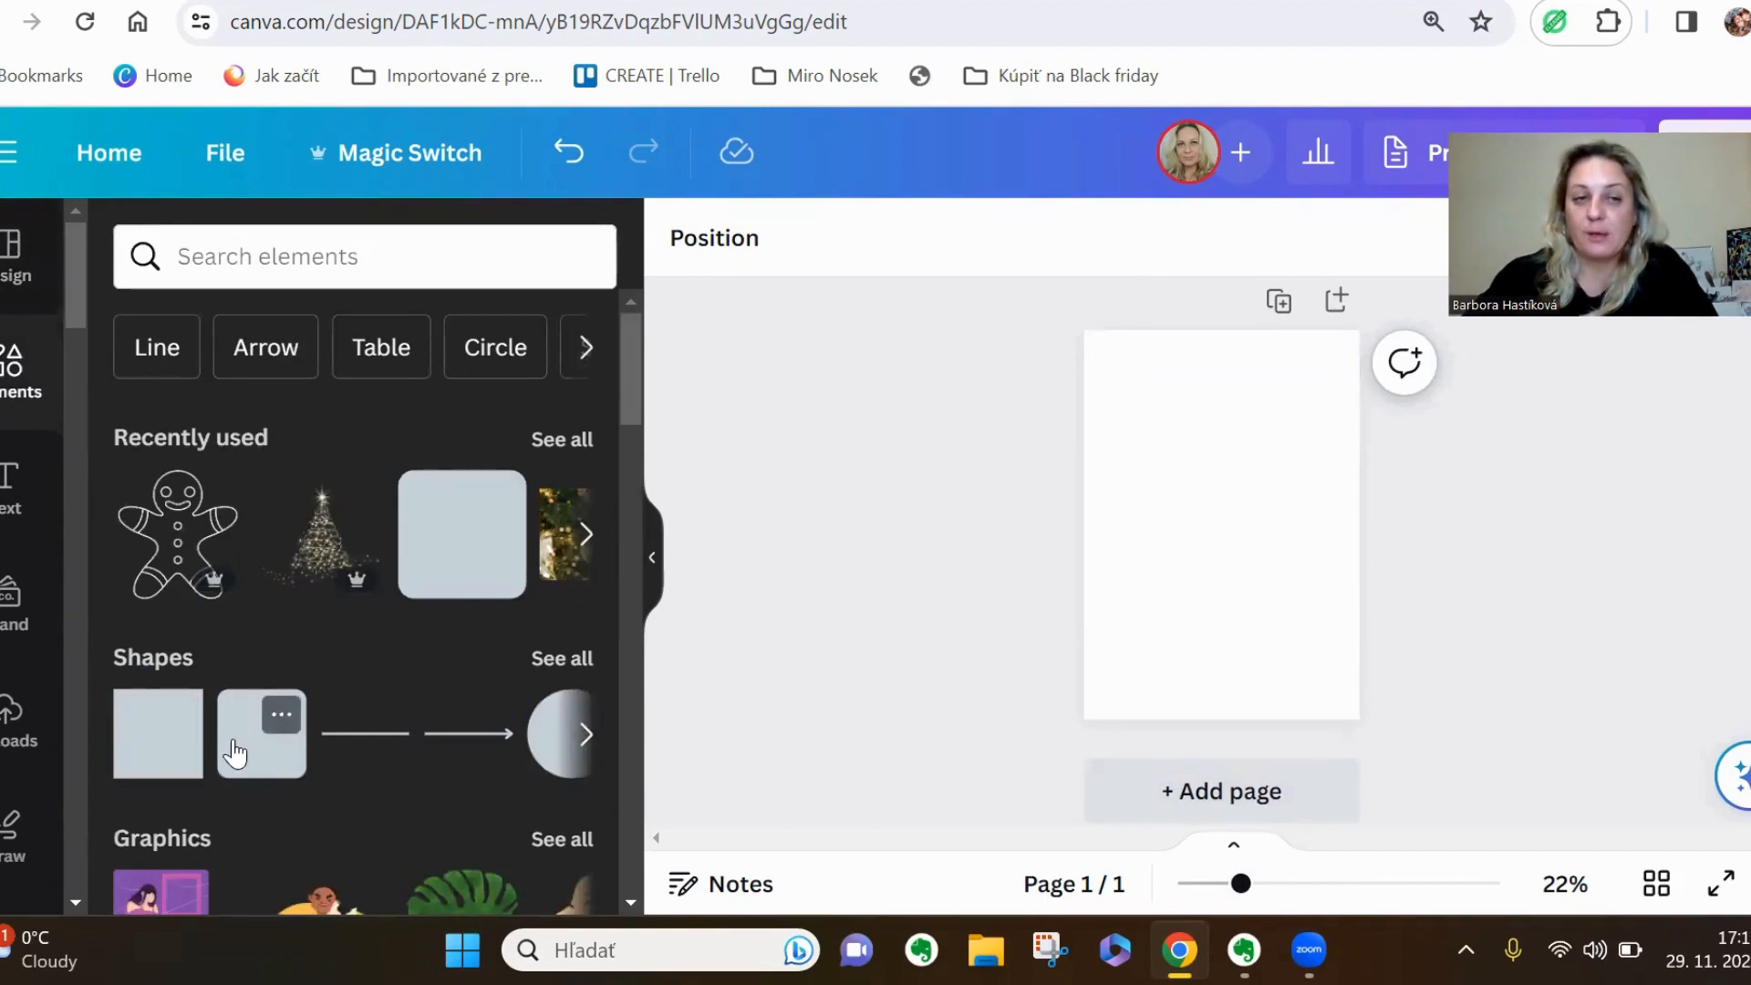
{"action": "left_click", "coordinate": [174, 755]}
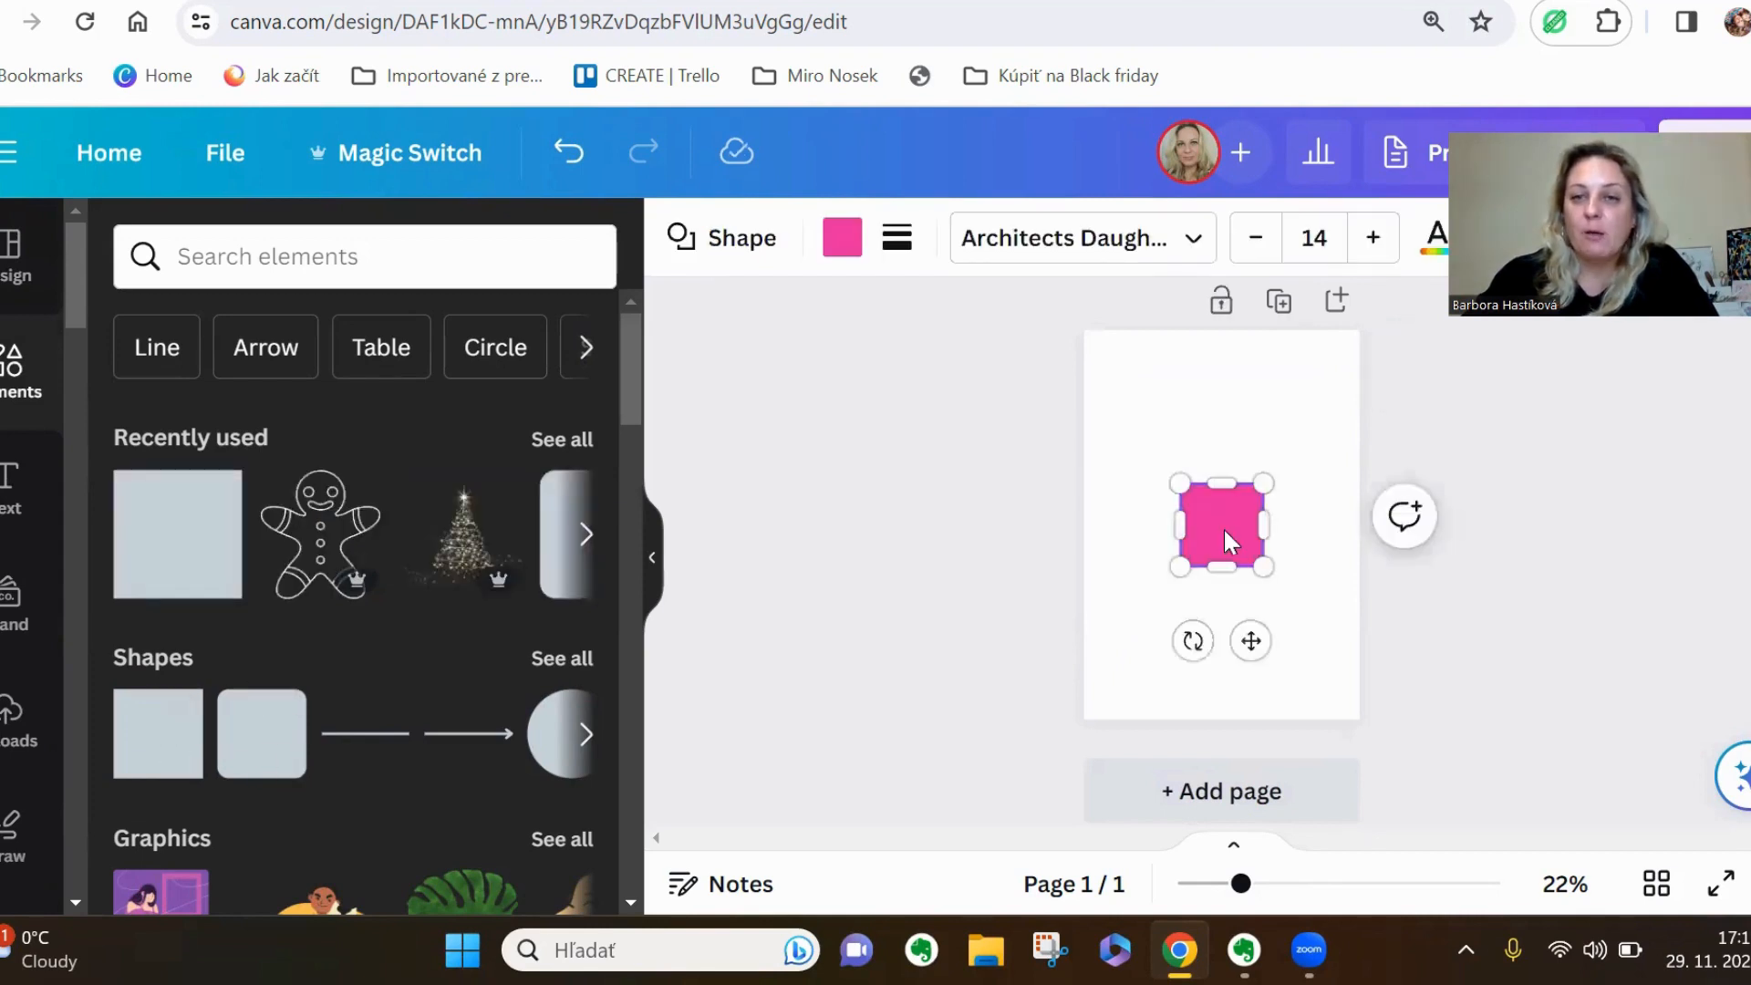
{"action": "left_click_drag", "start_coordinate": [1223, 527], "coordinate": [1156, 403]}
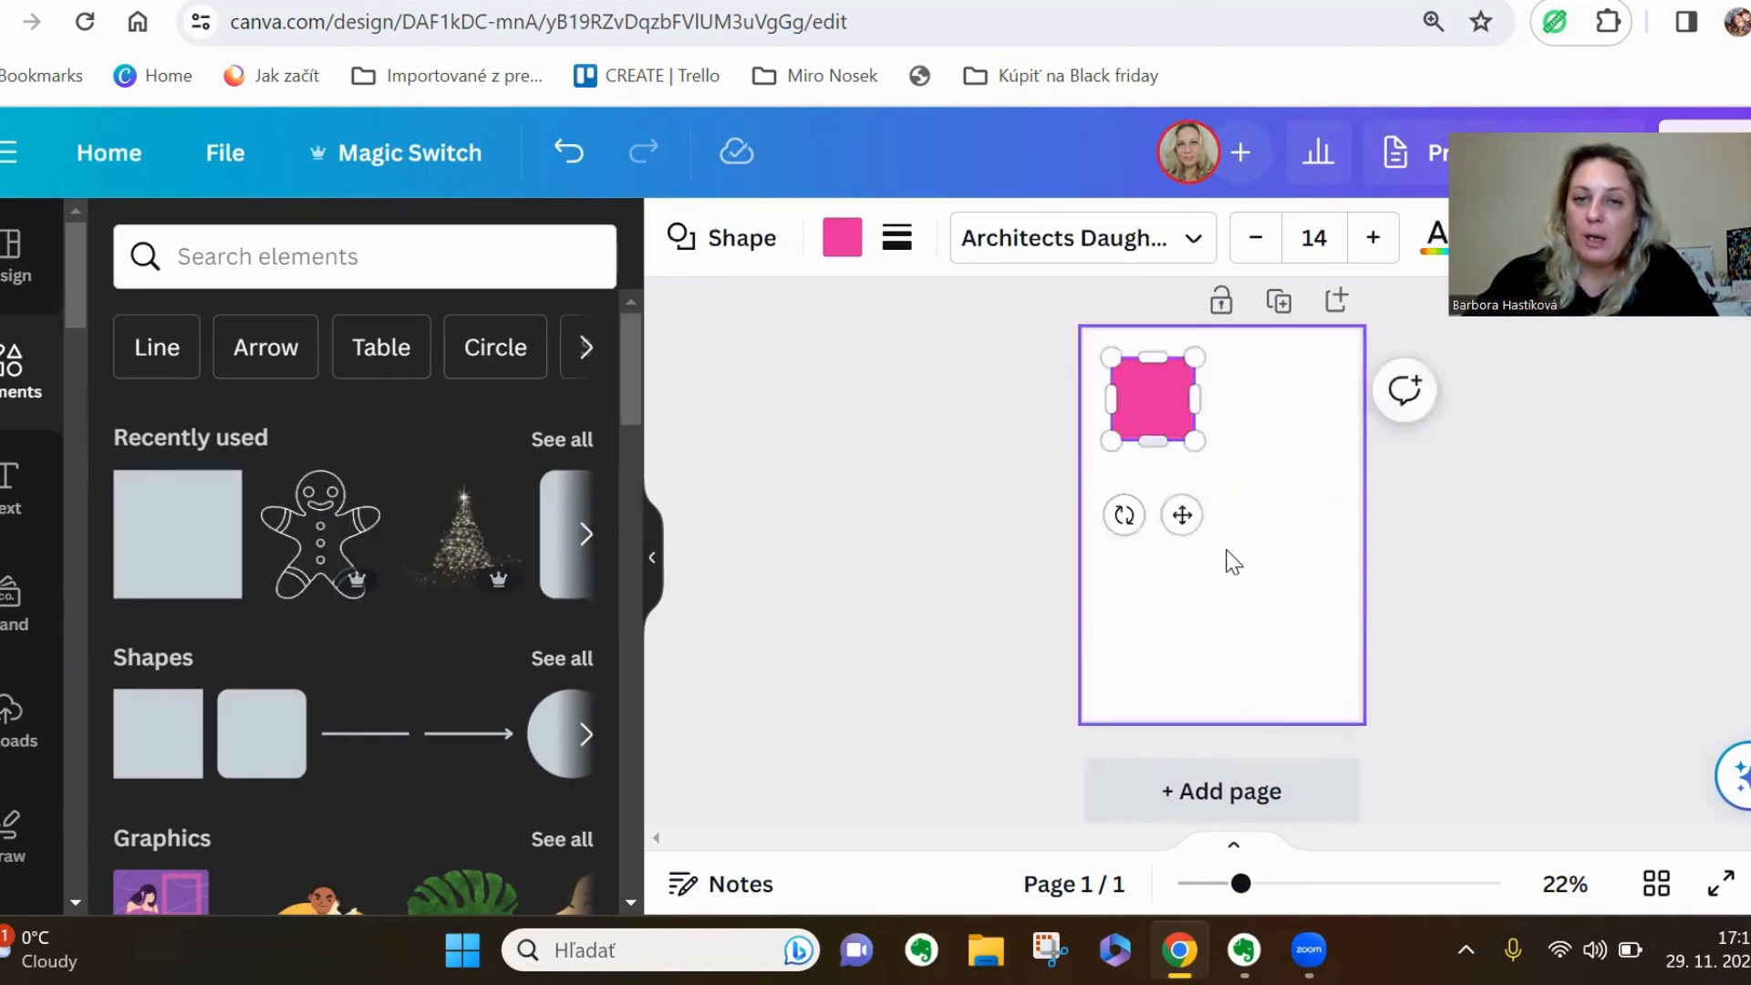
Shift the pink square closer to the page's upper-left corner and stretch it downward into a portrait card rectangle
{"action": "left_click_drag", "start_coordinate": [1240, 883], "coordinate": [1311, 883]}
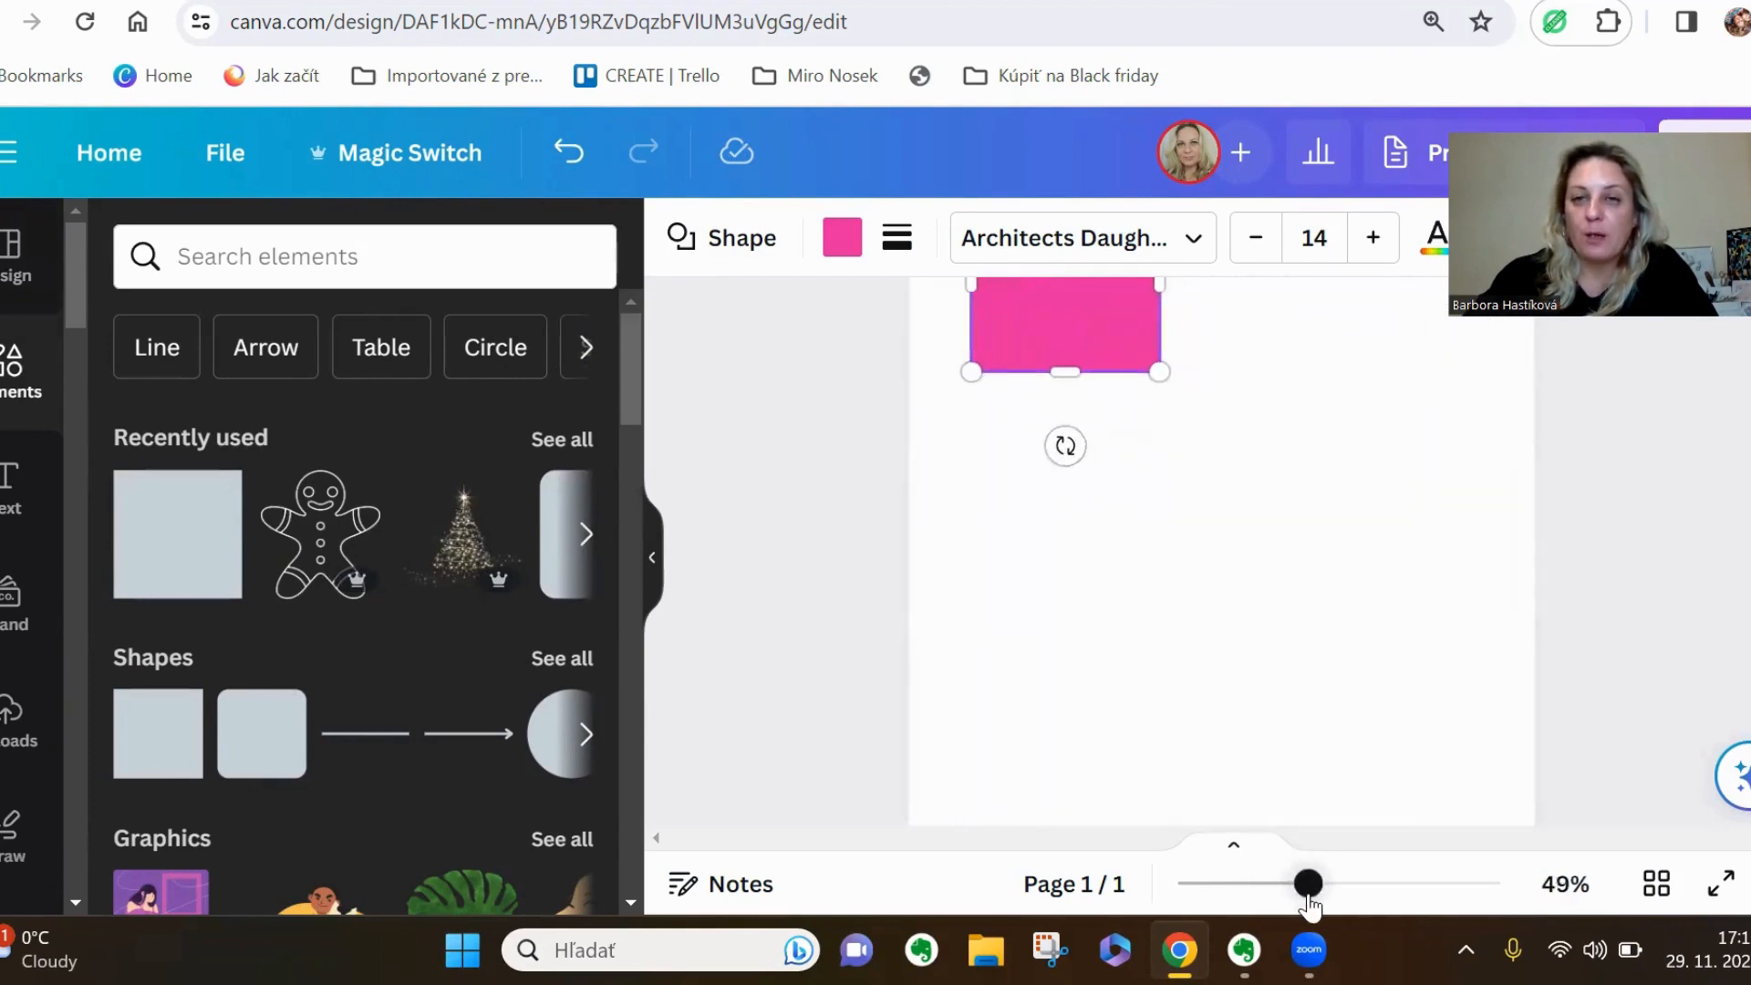
{"action": "left_click", "coordinate": [1357, 633]}
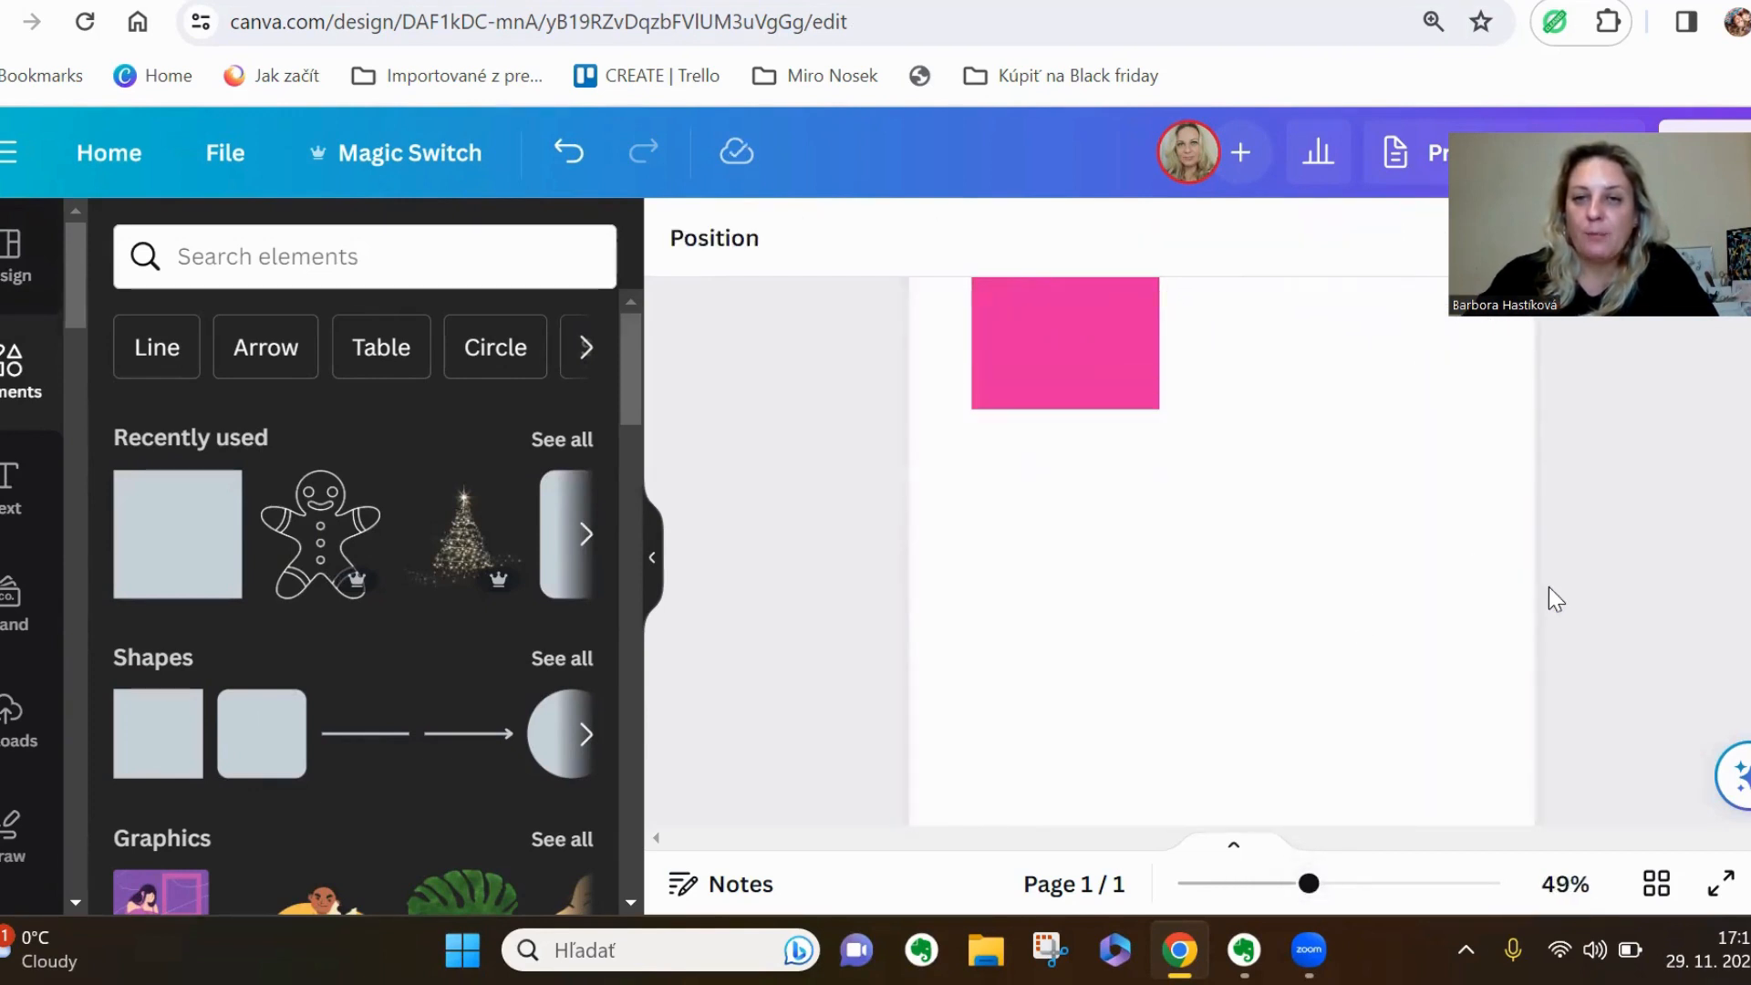
{"action": "scroll", "coordinate": [1541, 588], "scroll_direction": "up", "scroll_amount": 3}
{"action": "left_click_drag", "start_coordinate": [1060, 536], "coordinate": [1036, 520]}
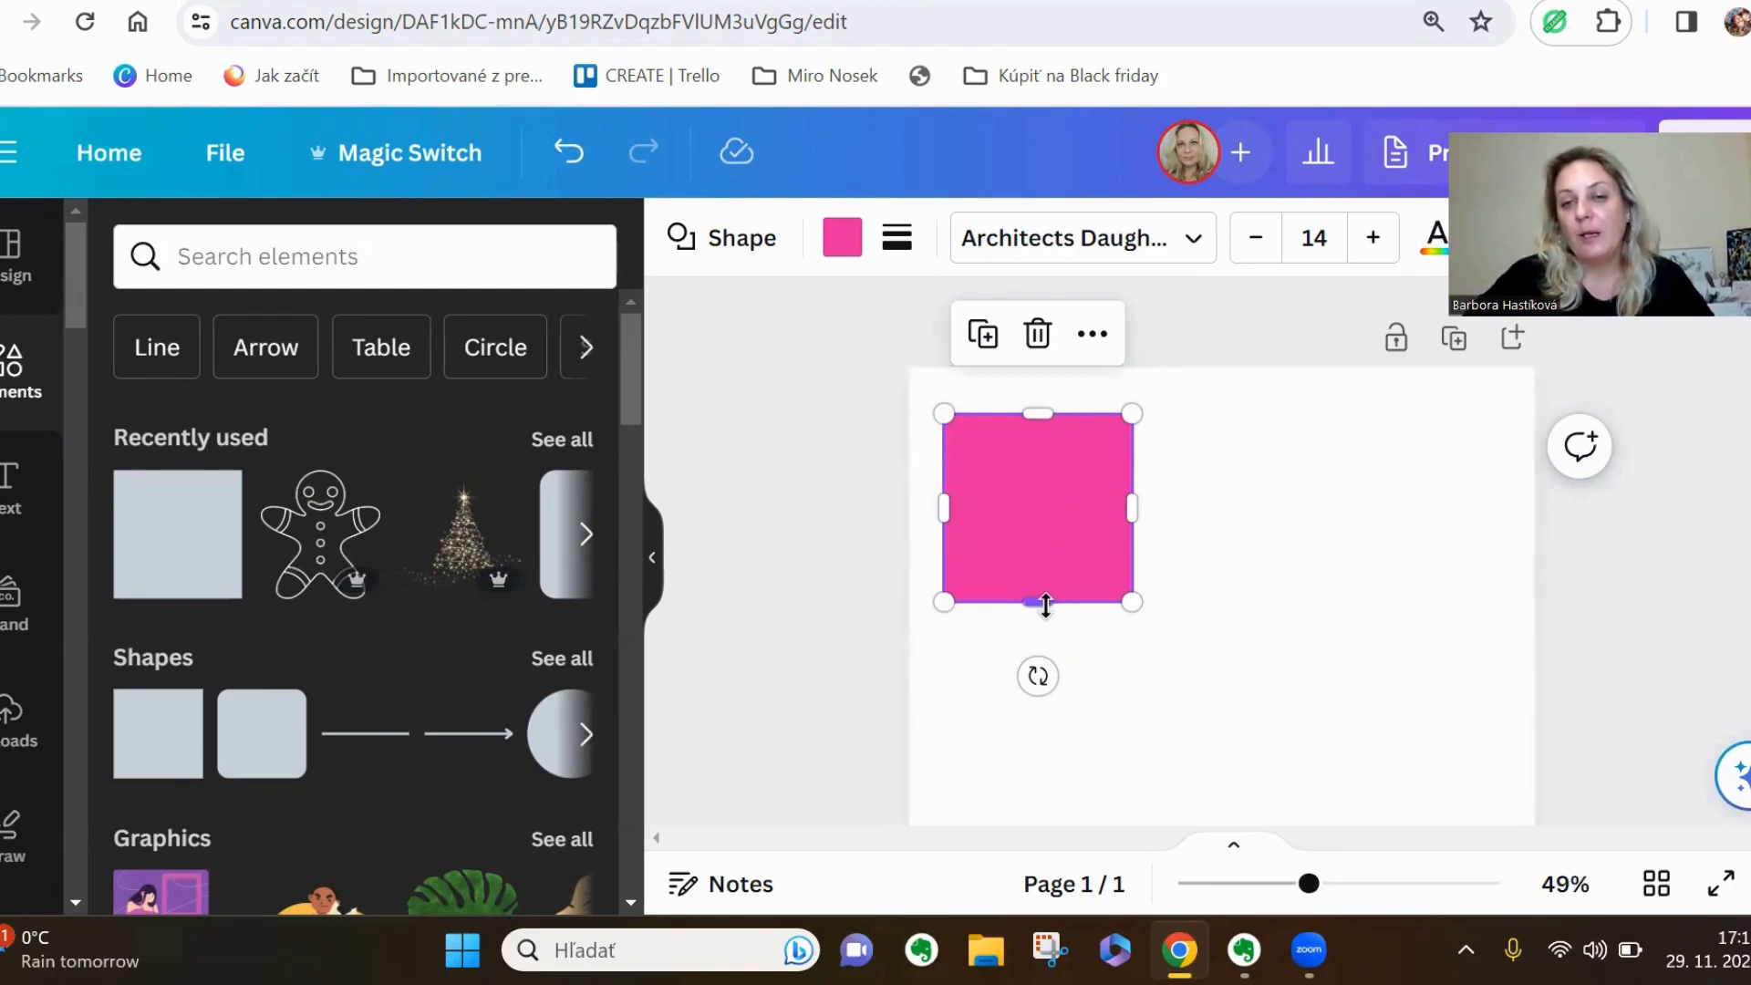
{"action": "mouse_move", "coordinate": [1047, 605]}
{"action": "left_mouse_down"}
{"action": "mouse_move", "coordinate": [1071, 738]}
{"action": "mouse_move", "coordinate": [1048, 598]}
{"action": "mouse_move", "coordinate": [1067, 506]}
{"action": "mouse_move", "coordinate": [1073, 623]}
{"action": "mouse_move", "coordinate": [1075, 593]}
{"action": "left_mouse_up"}
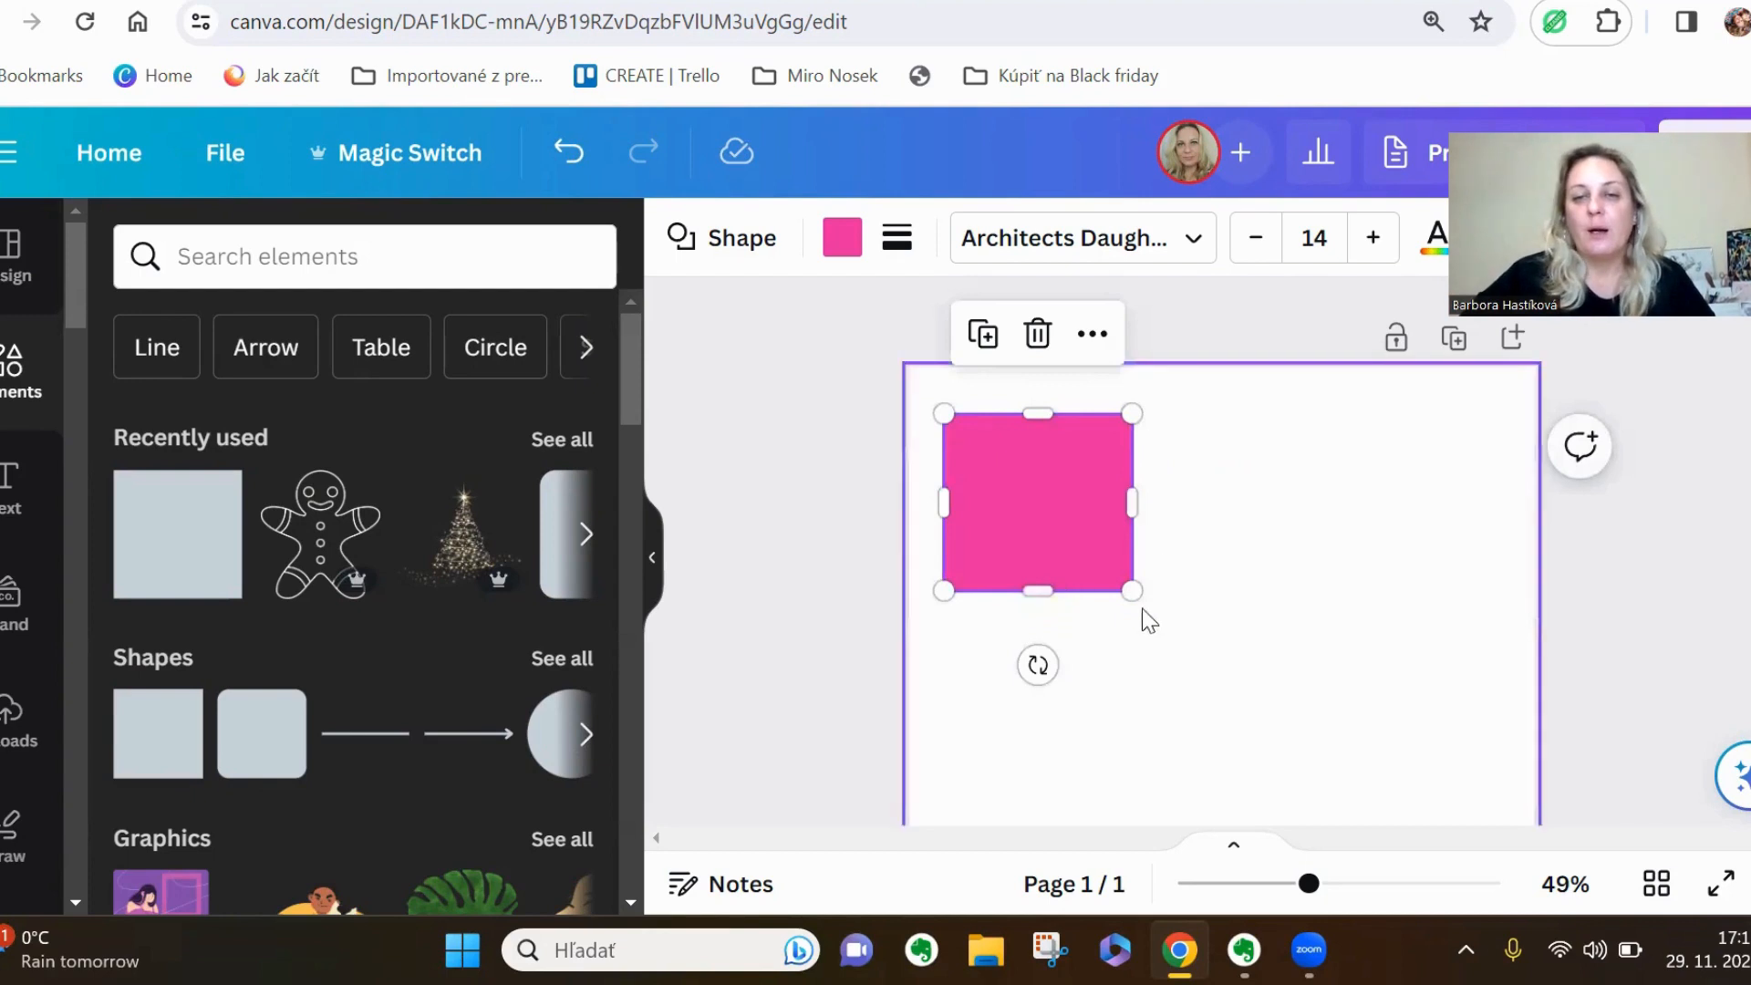
{"action": "left_click_drag", "start_coordinate": [1037, 593], "coordinate": [1044, 660]}
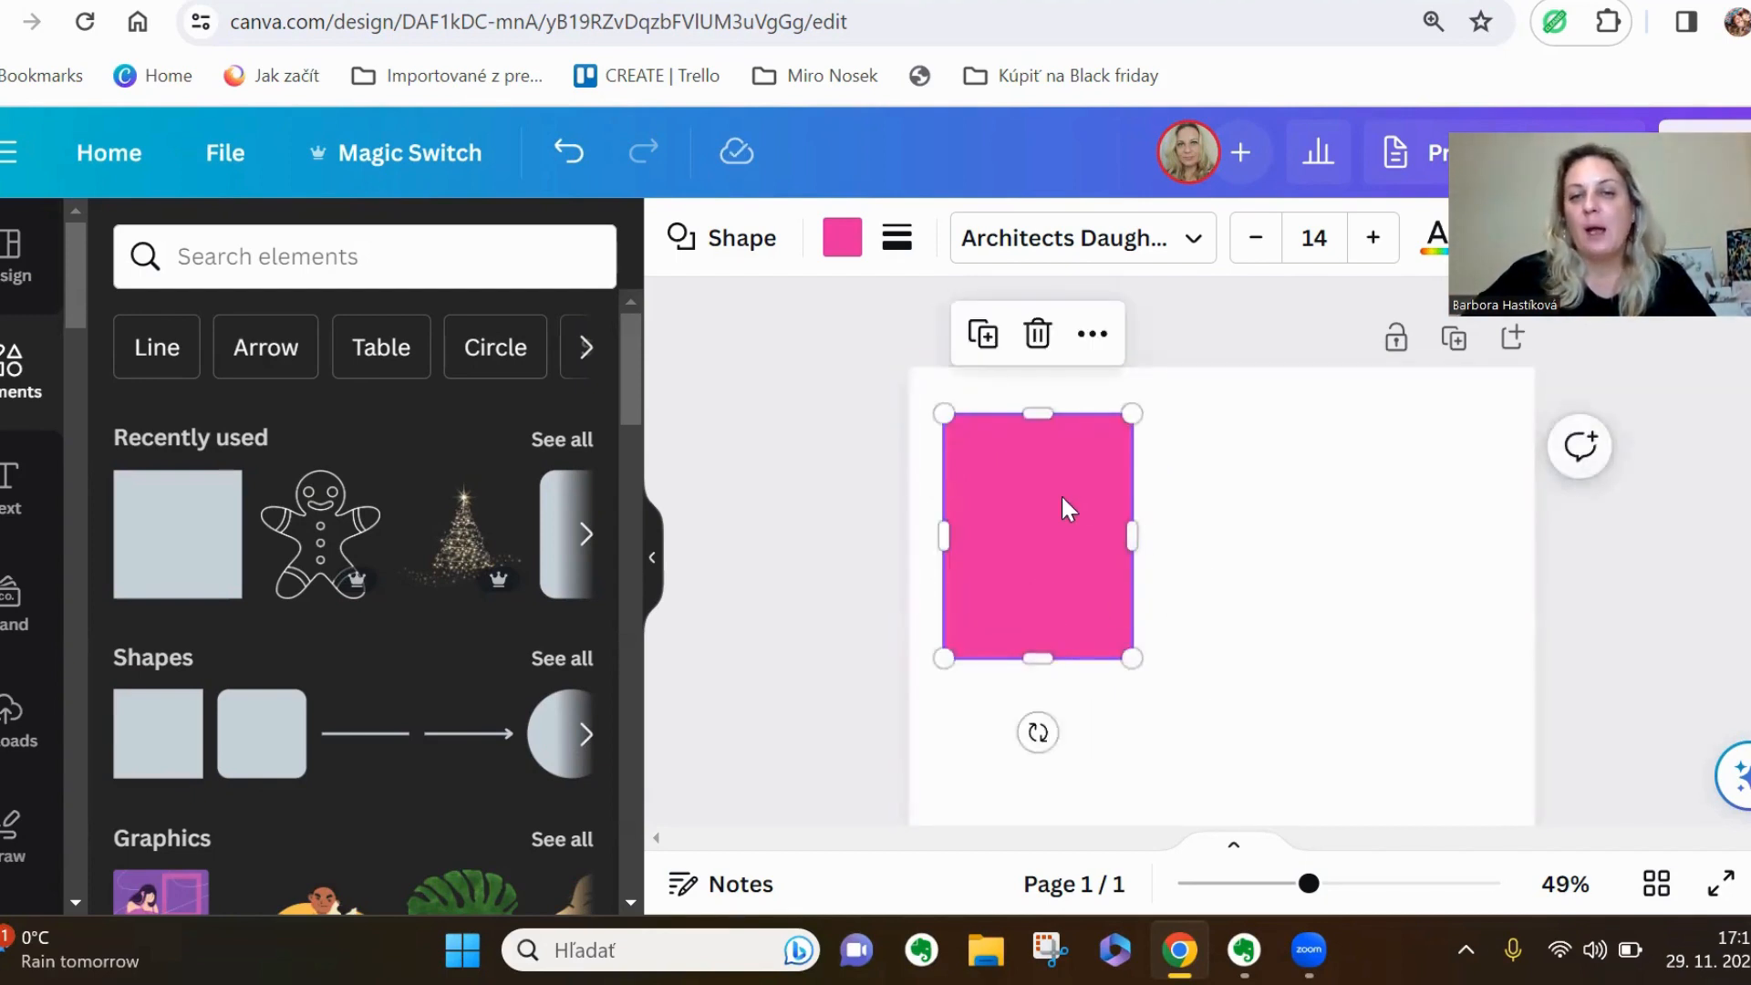
Change the card rectangle's fill to the light grey brand colour #f4f3f4
{"action": "left_click", "coordinate": [845, 240]}
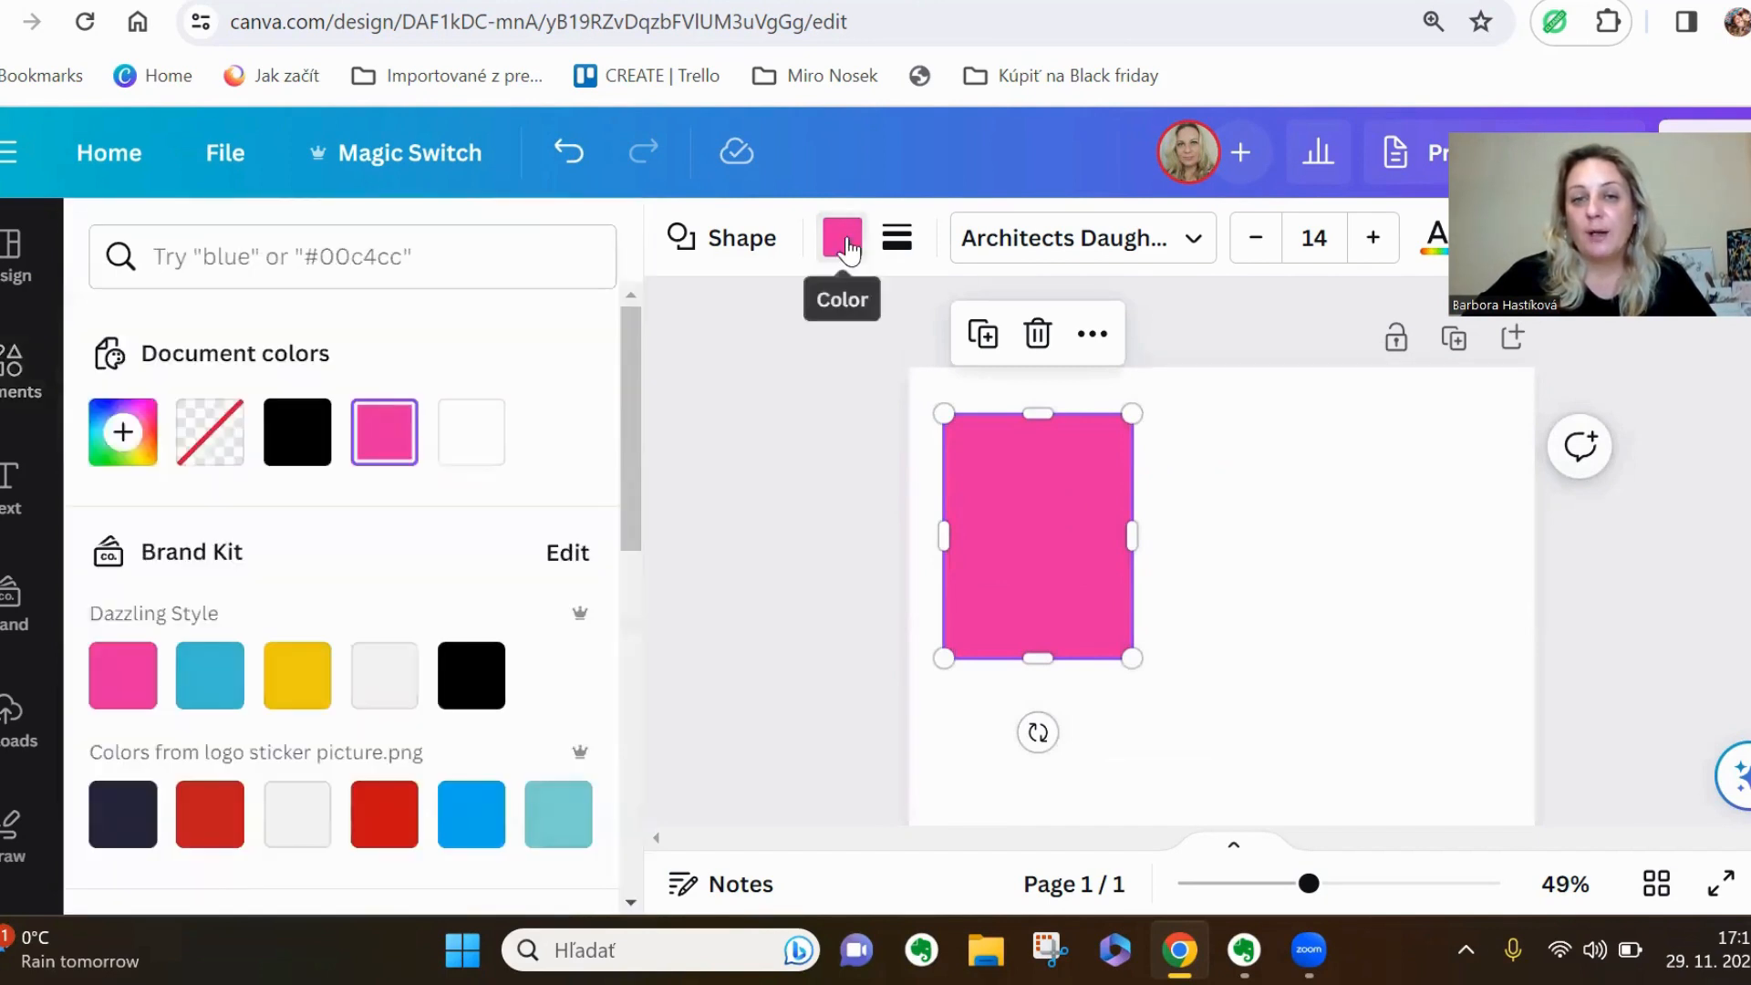
{"action": "left_click", "coordinate": [398, 690]}
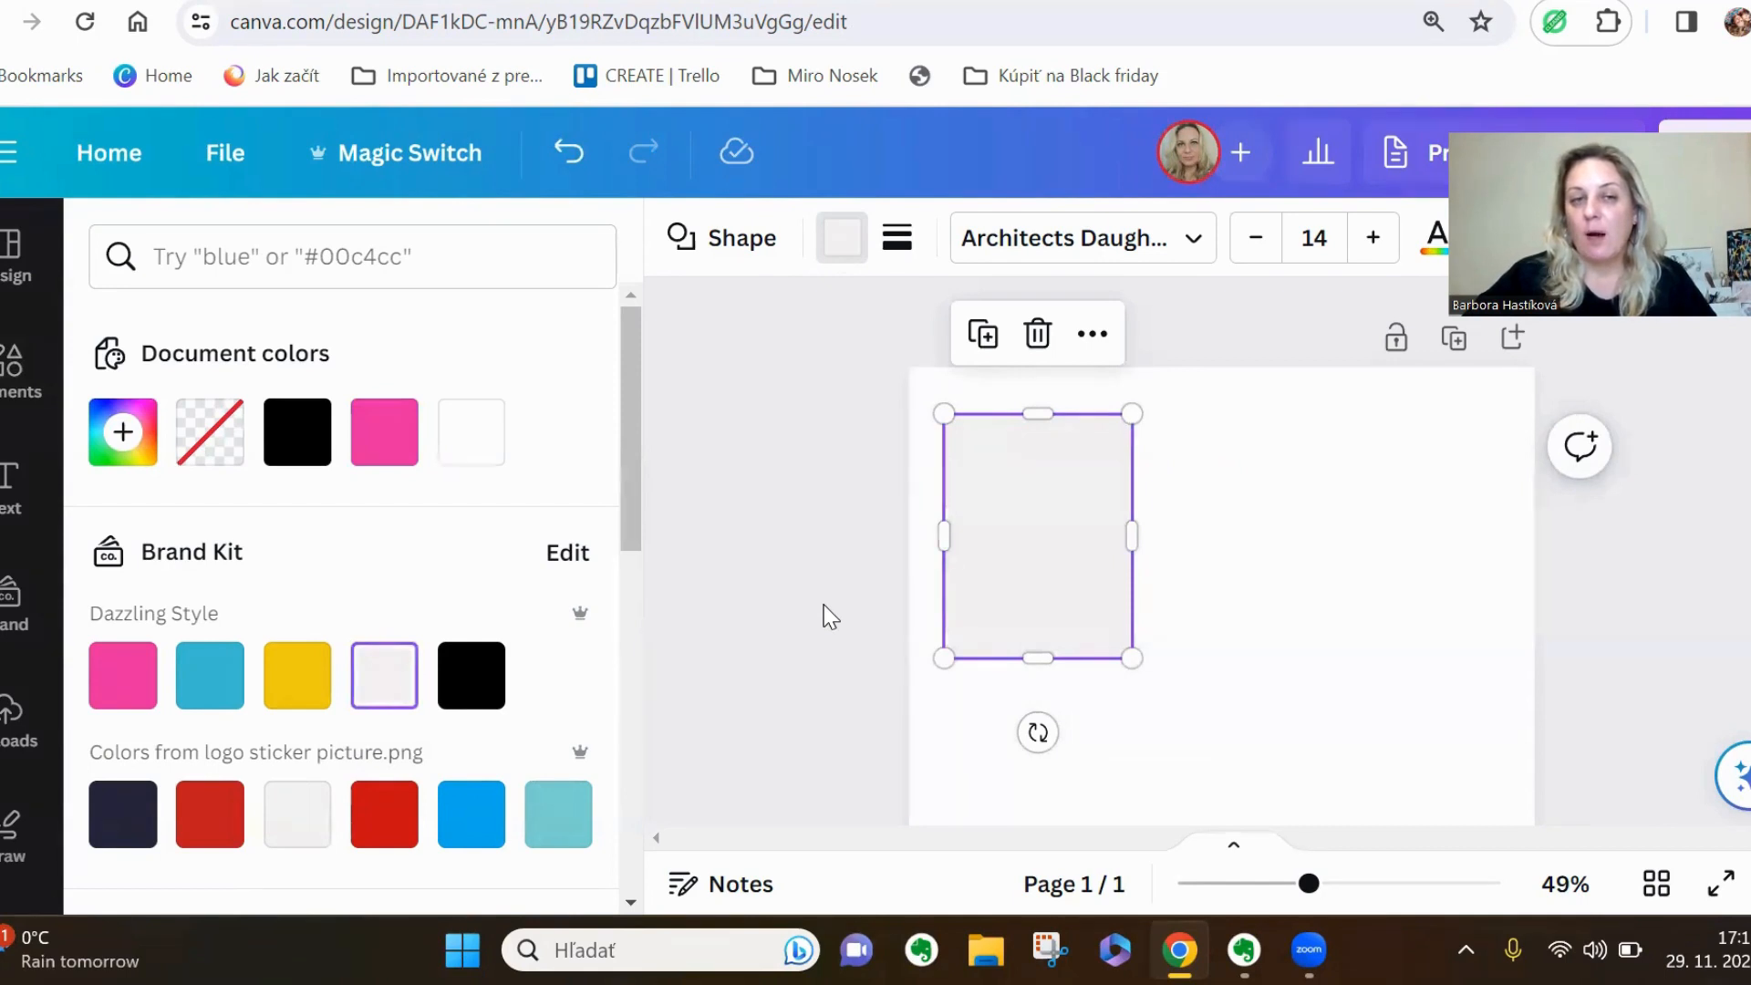
{"action": "key", "text": "Escape"}
{"action": "key", "text": "Escape"}
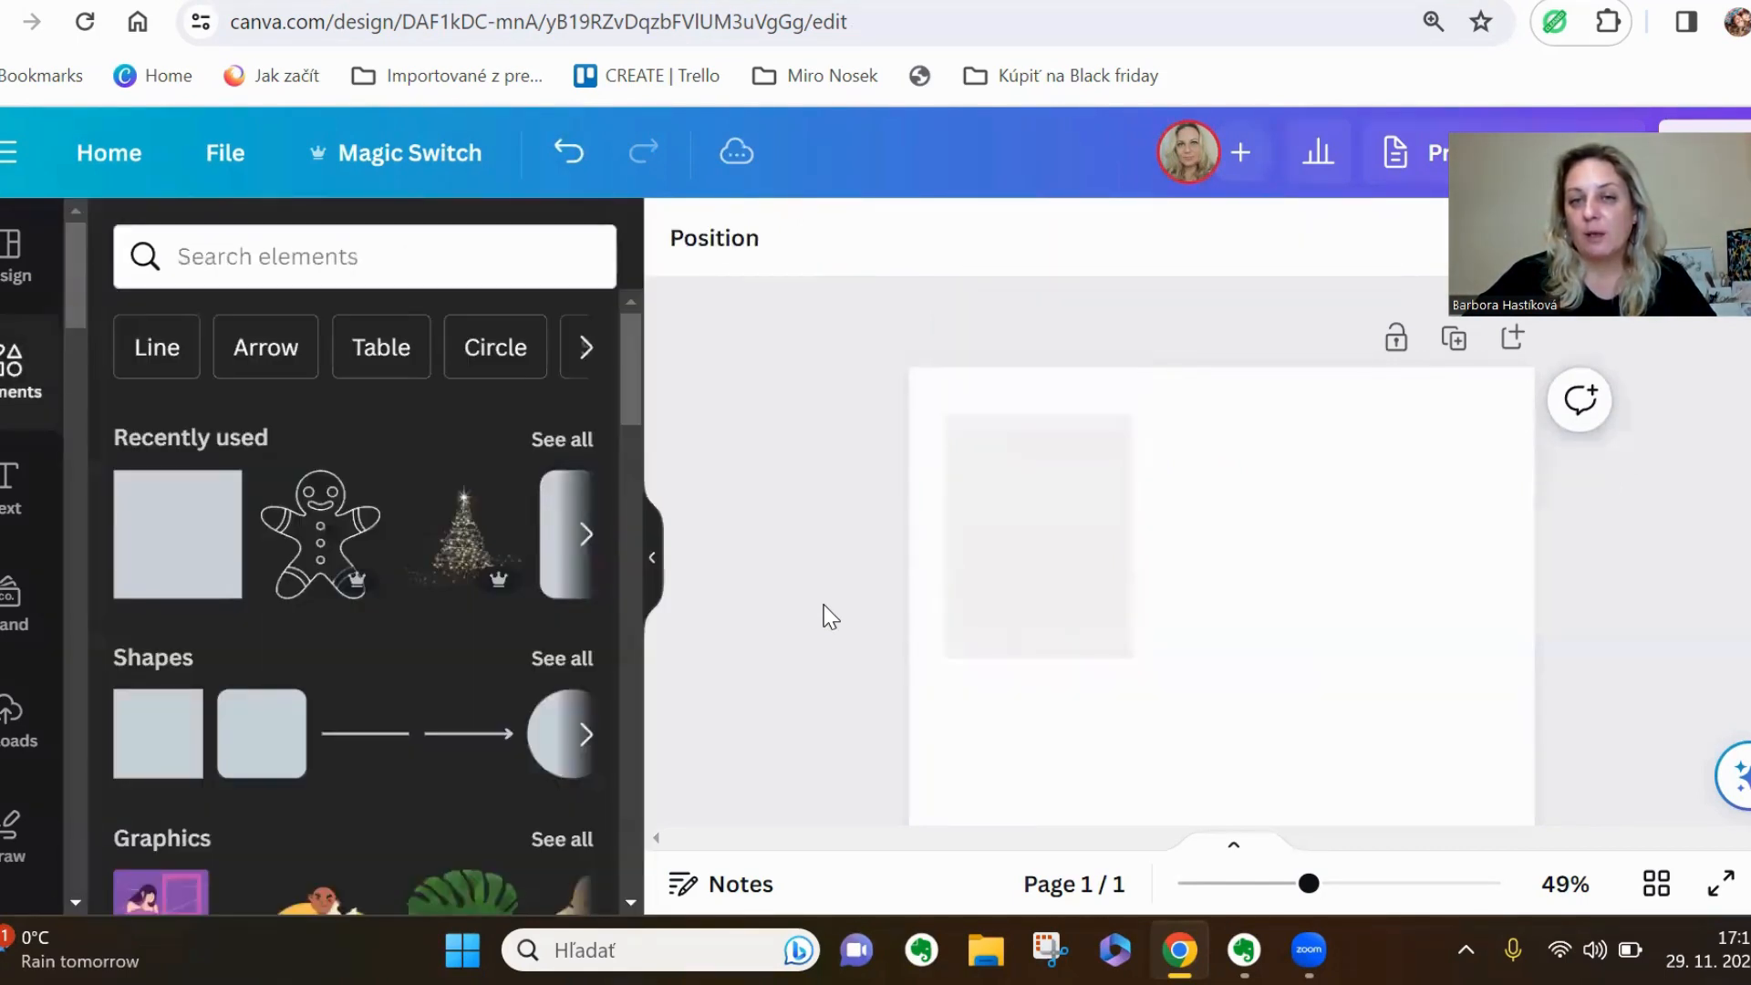
Duplicate the grey card rectangle twice to form an evenly spaced row of three across the page
{"action": "left_click", "coordinate": [1003, 561]}
{"action": "left_click_drag", "start_coordinate": [1003, 561], "coordinate": [1260, 548]}
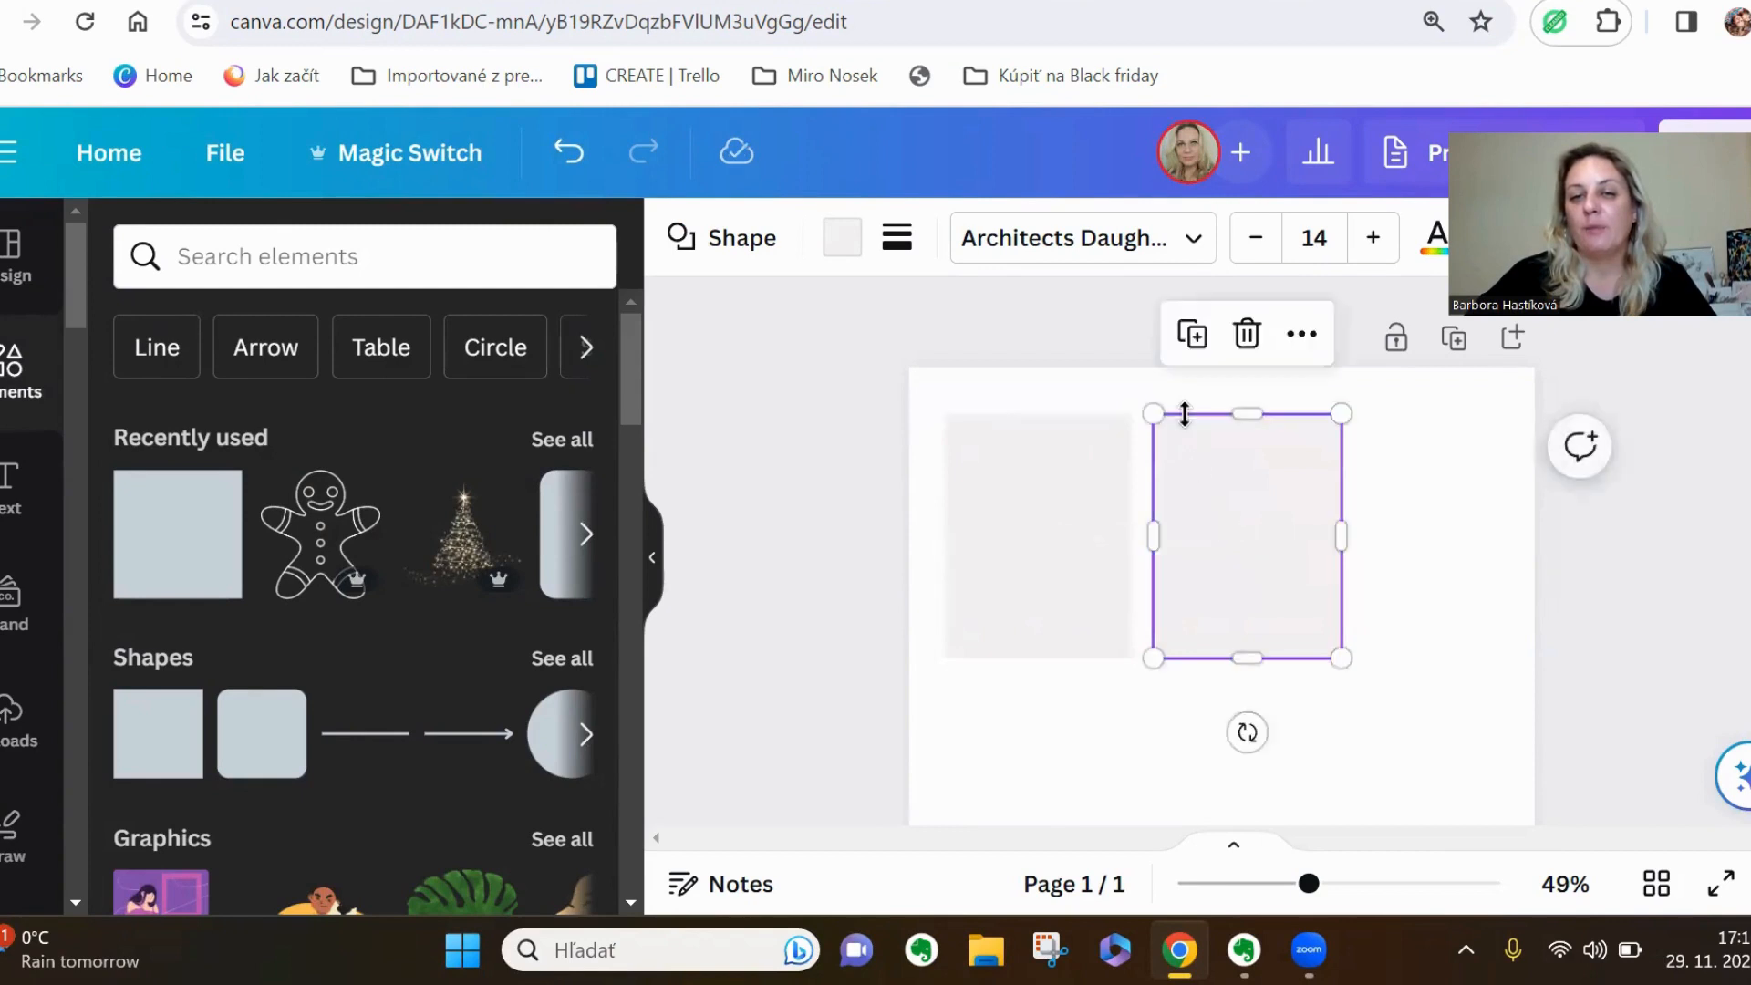
{"action": "left_click", "coordinate": [1195, 336]}
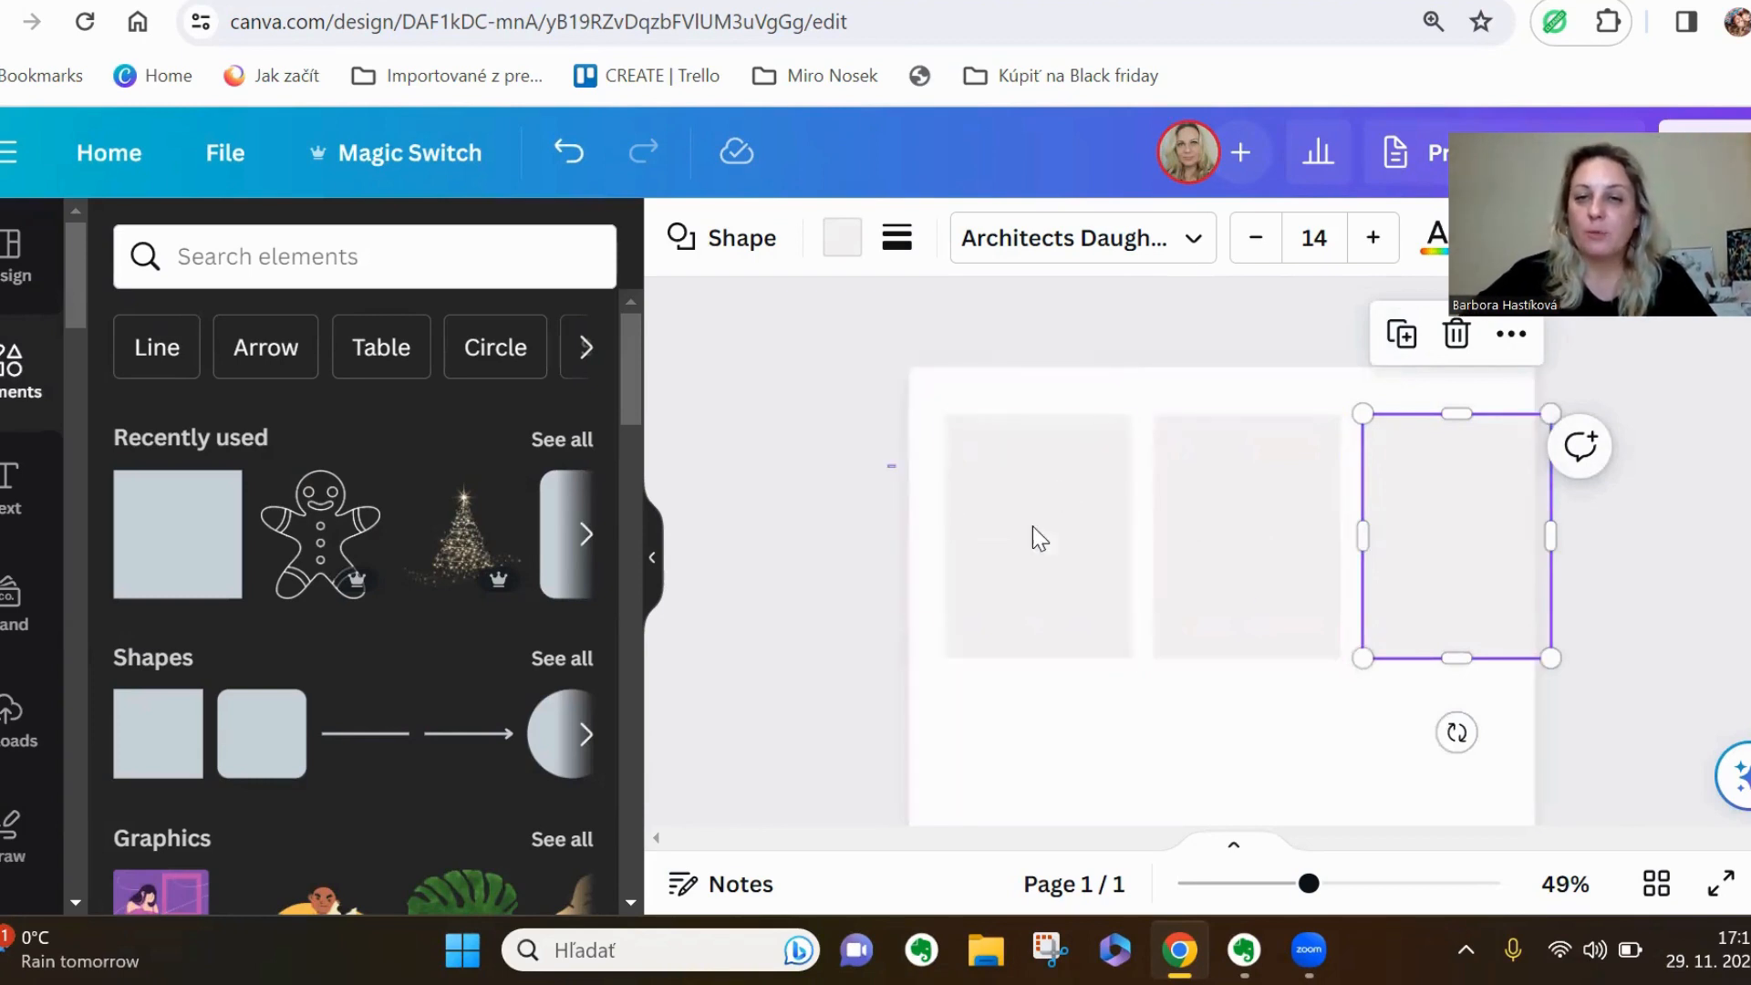
Scale the row of three grey cards down together and centre it horizontally on the page
{"action": "left_click_drag", "start_coordinate": [1033, 527], "coordinate": [1452, 645]}
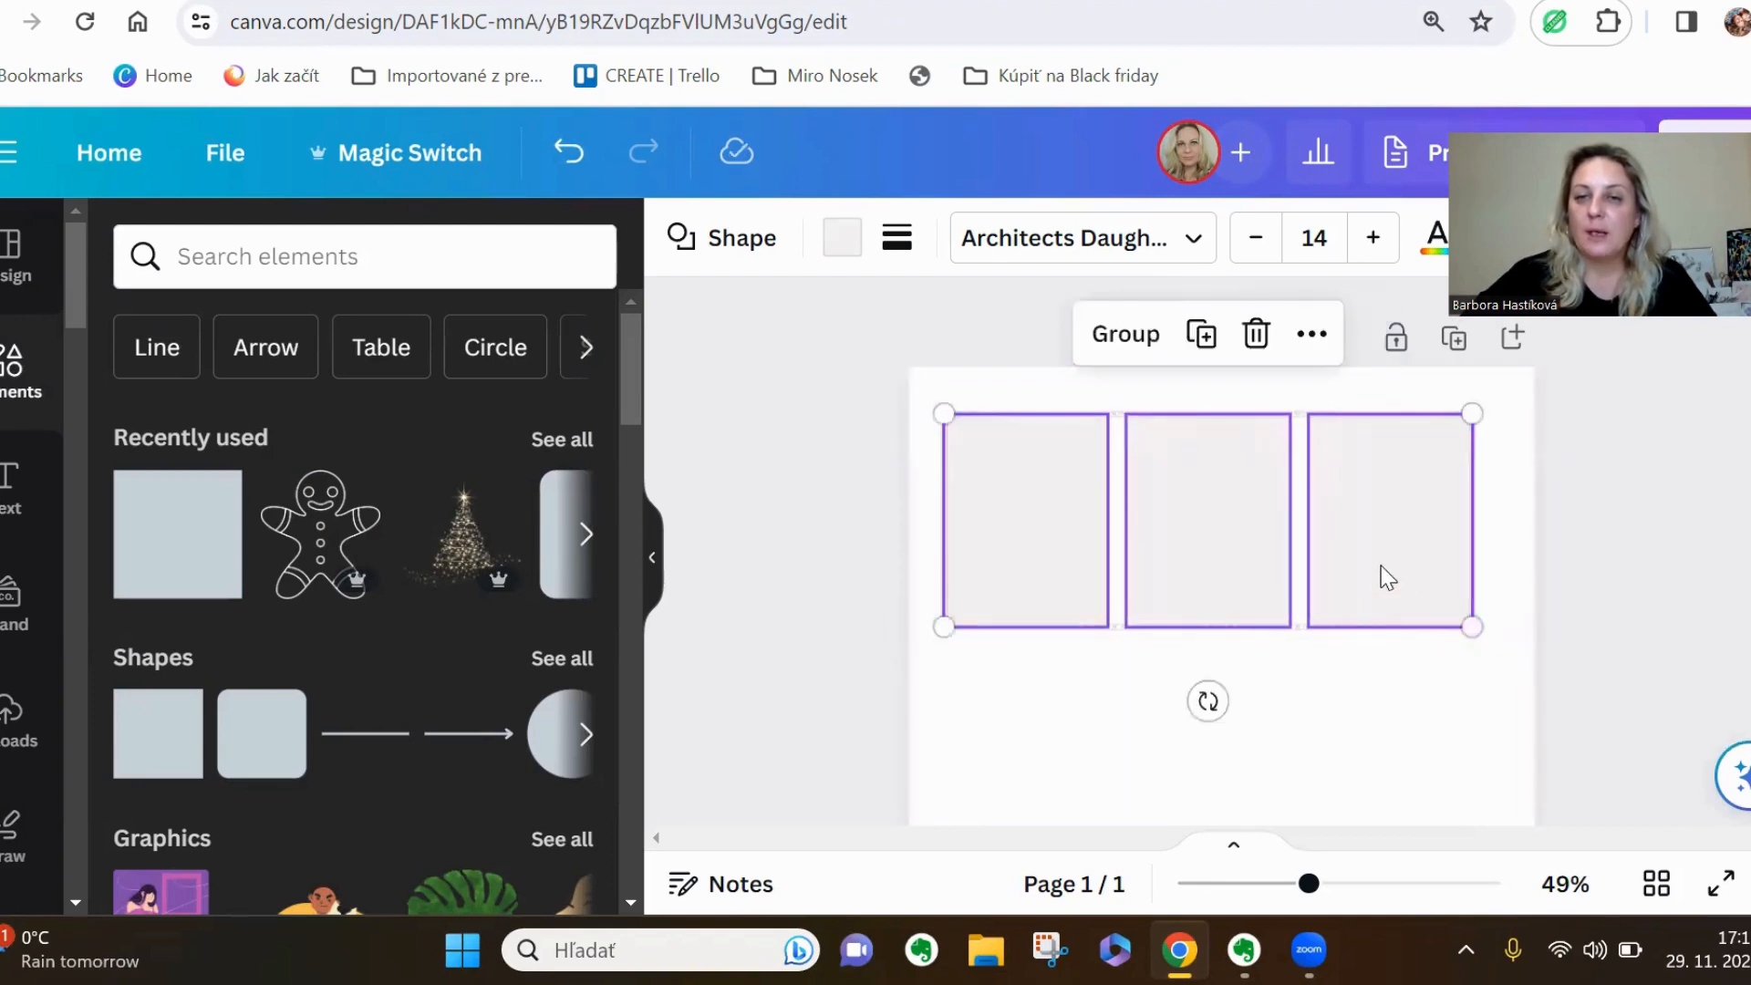
{"action": "left_click_drag", "start_coordinate": [1380, 575], "coordinate": [1399, 566]}
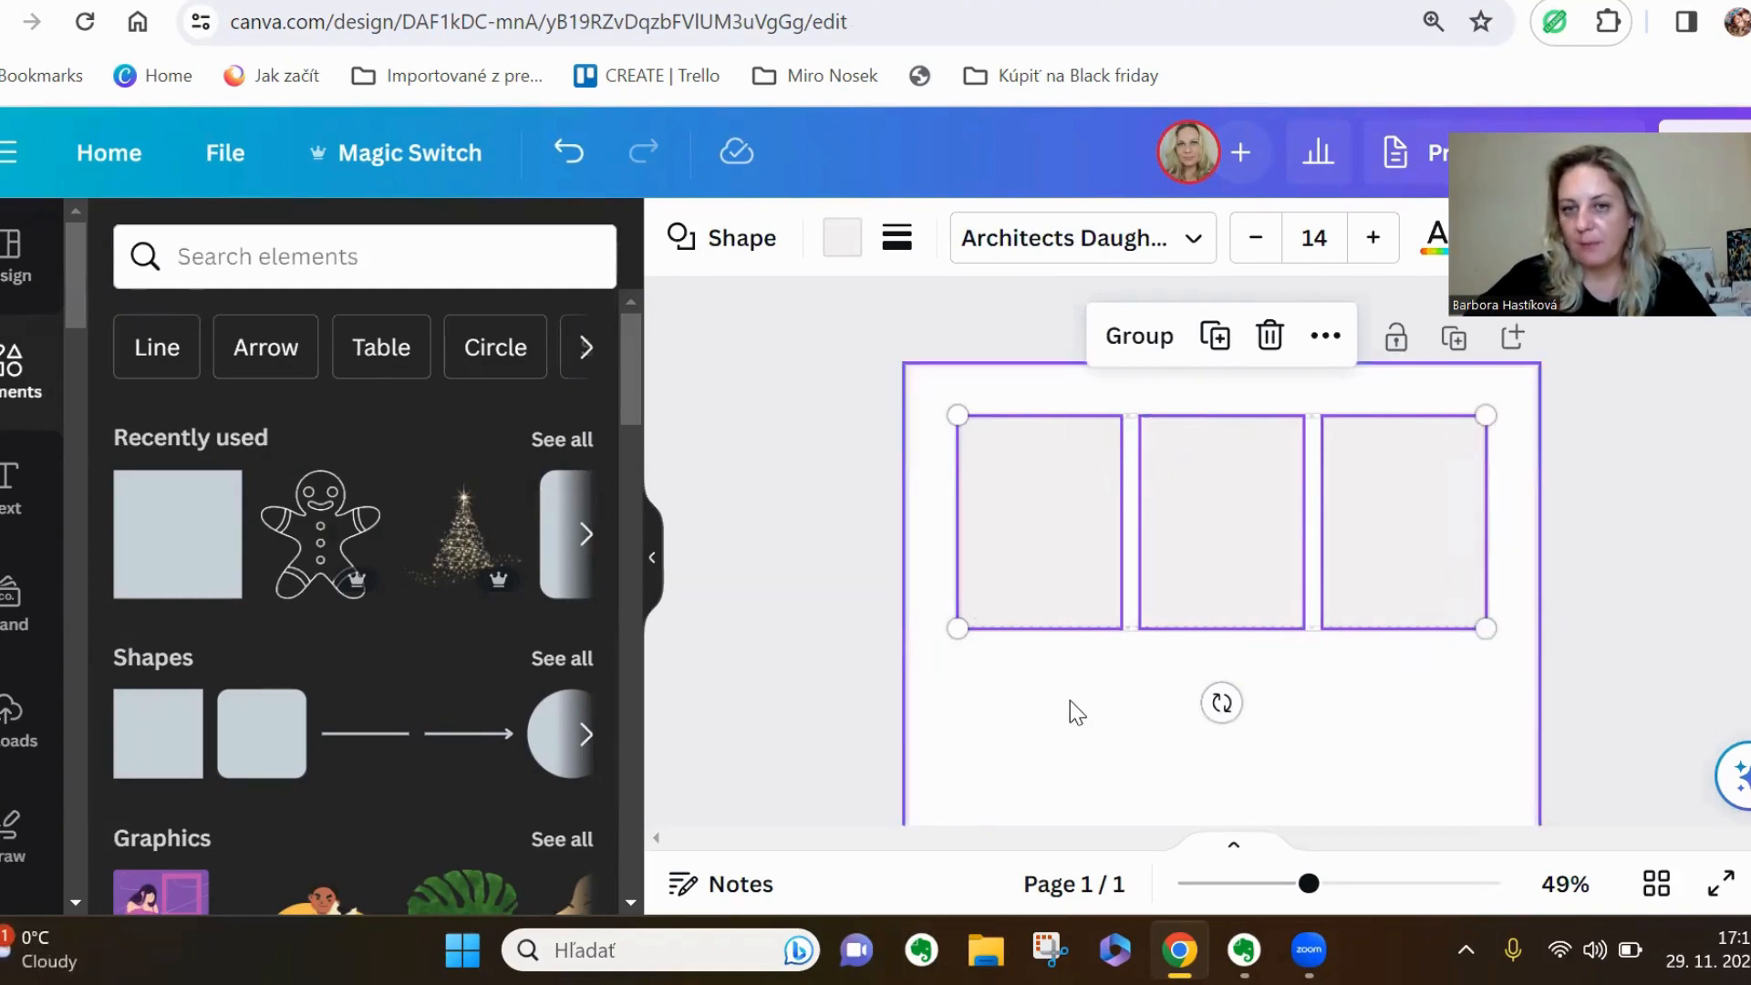
{"action": "left_click", "coordinate": [1439, 732]}
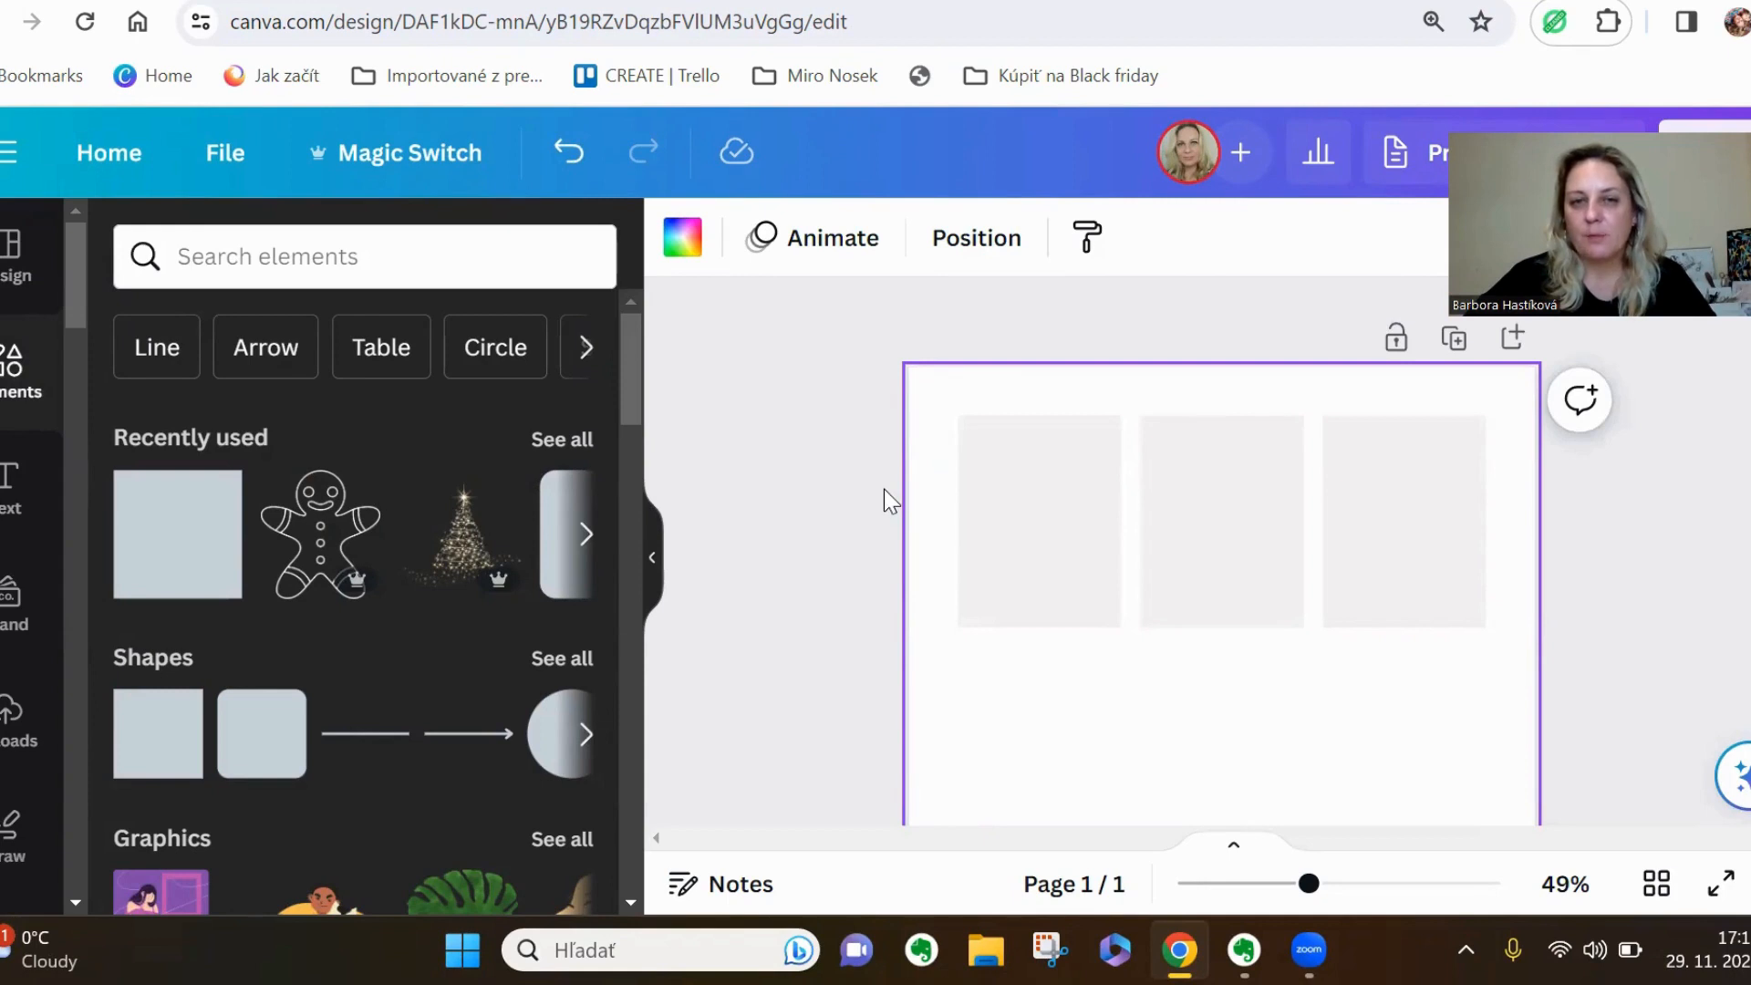
Duplicate the row of three cards twice, placing the copies evenly spaced below to make a three-by-three grid
{"action": "left_click_drag", "start_coordinate": [930, 524], "coordinate": [1474, 609]}
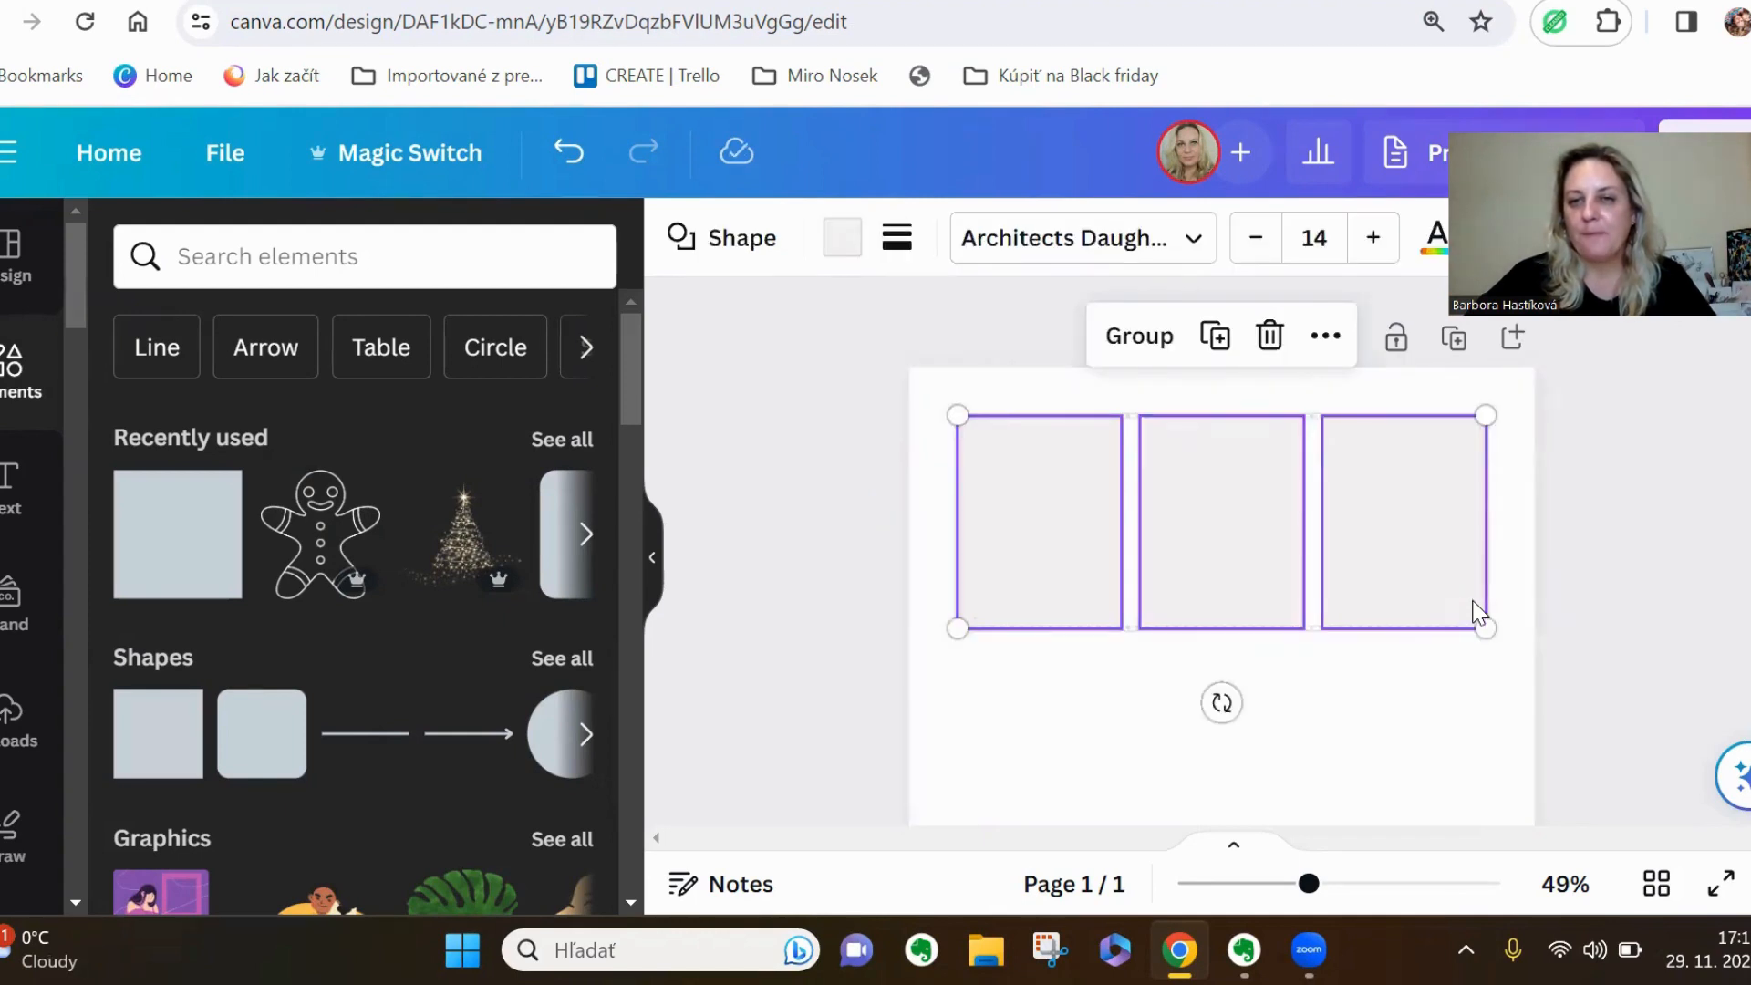
{"action": "left_click", "coordinate": [1218, 338]}
{"action": "left_click_drag", "start_coordinate": [1376, 535], "coordinate": [1371, 751]}
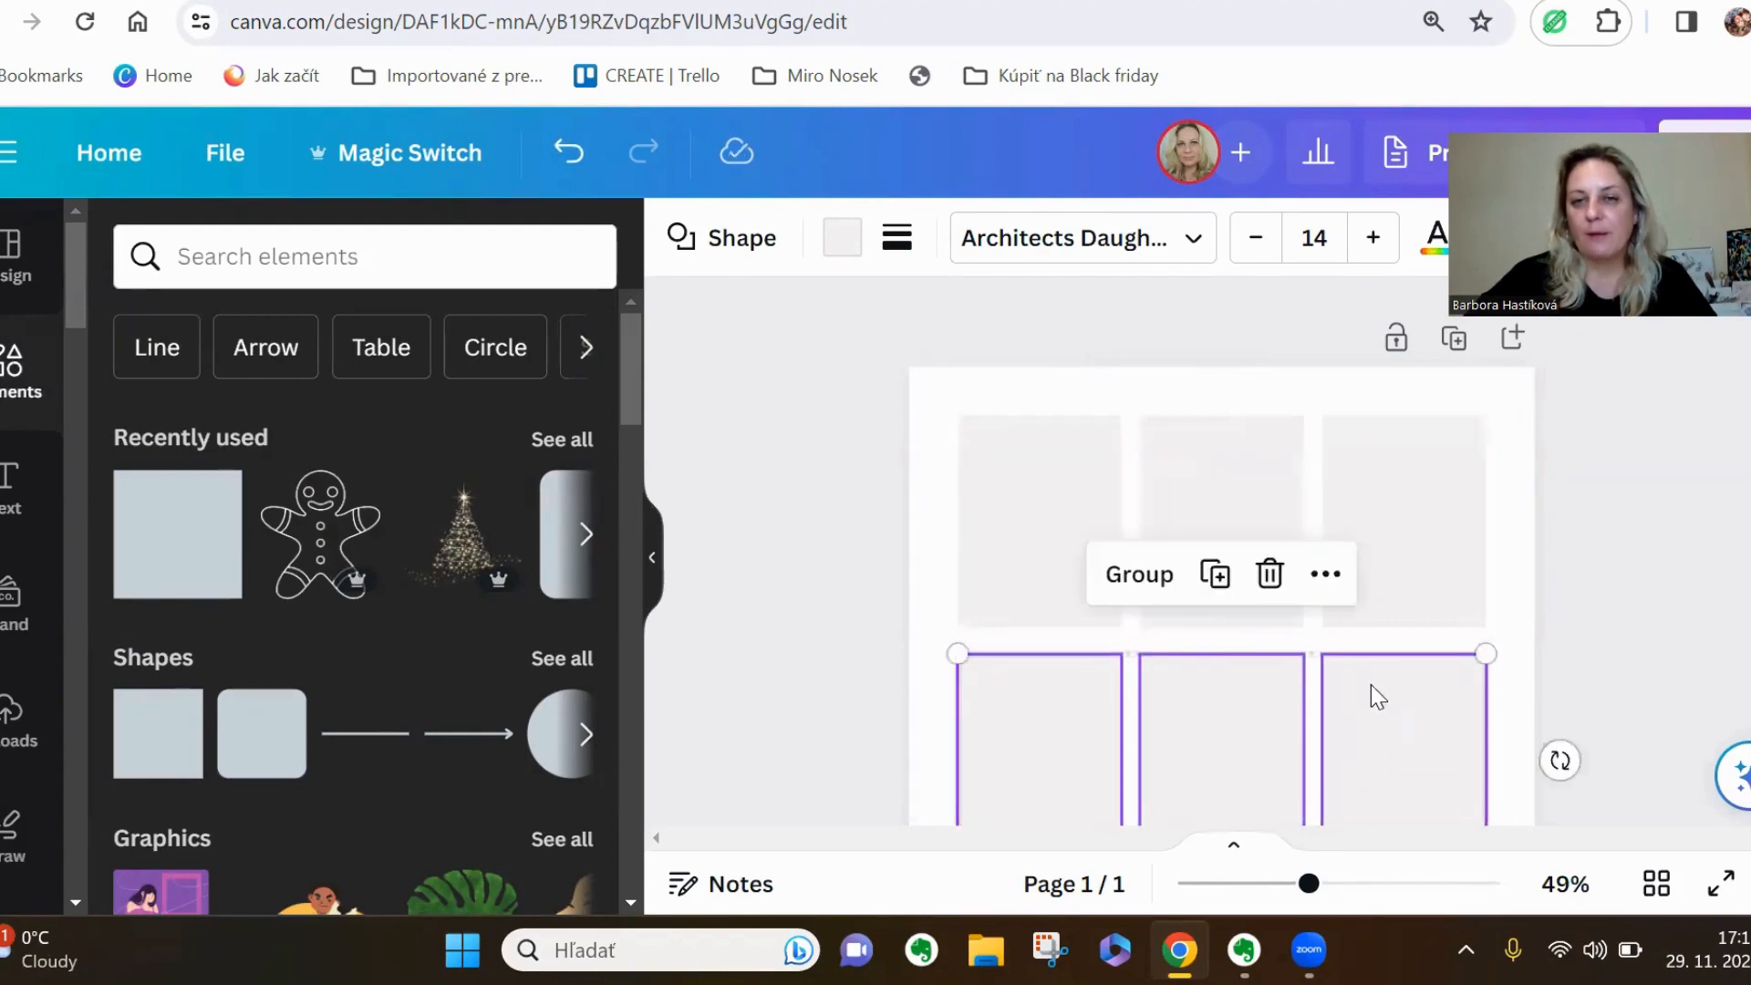
{"action": "left_click", "coordinate": [1216, 571]}
{"action": "scroll", "coordinate": [1229, 581], "scroll_direction": "down", "scroll_amount": 3}
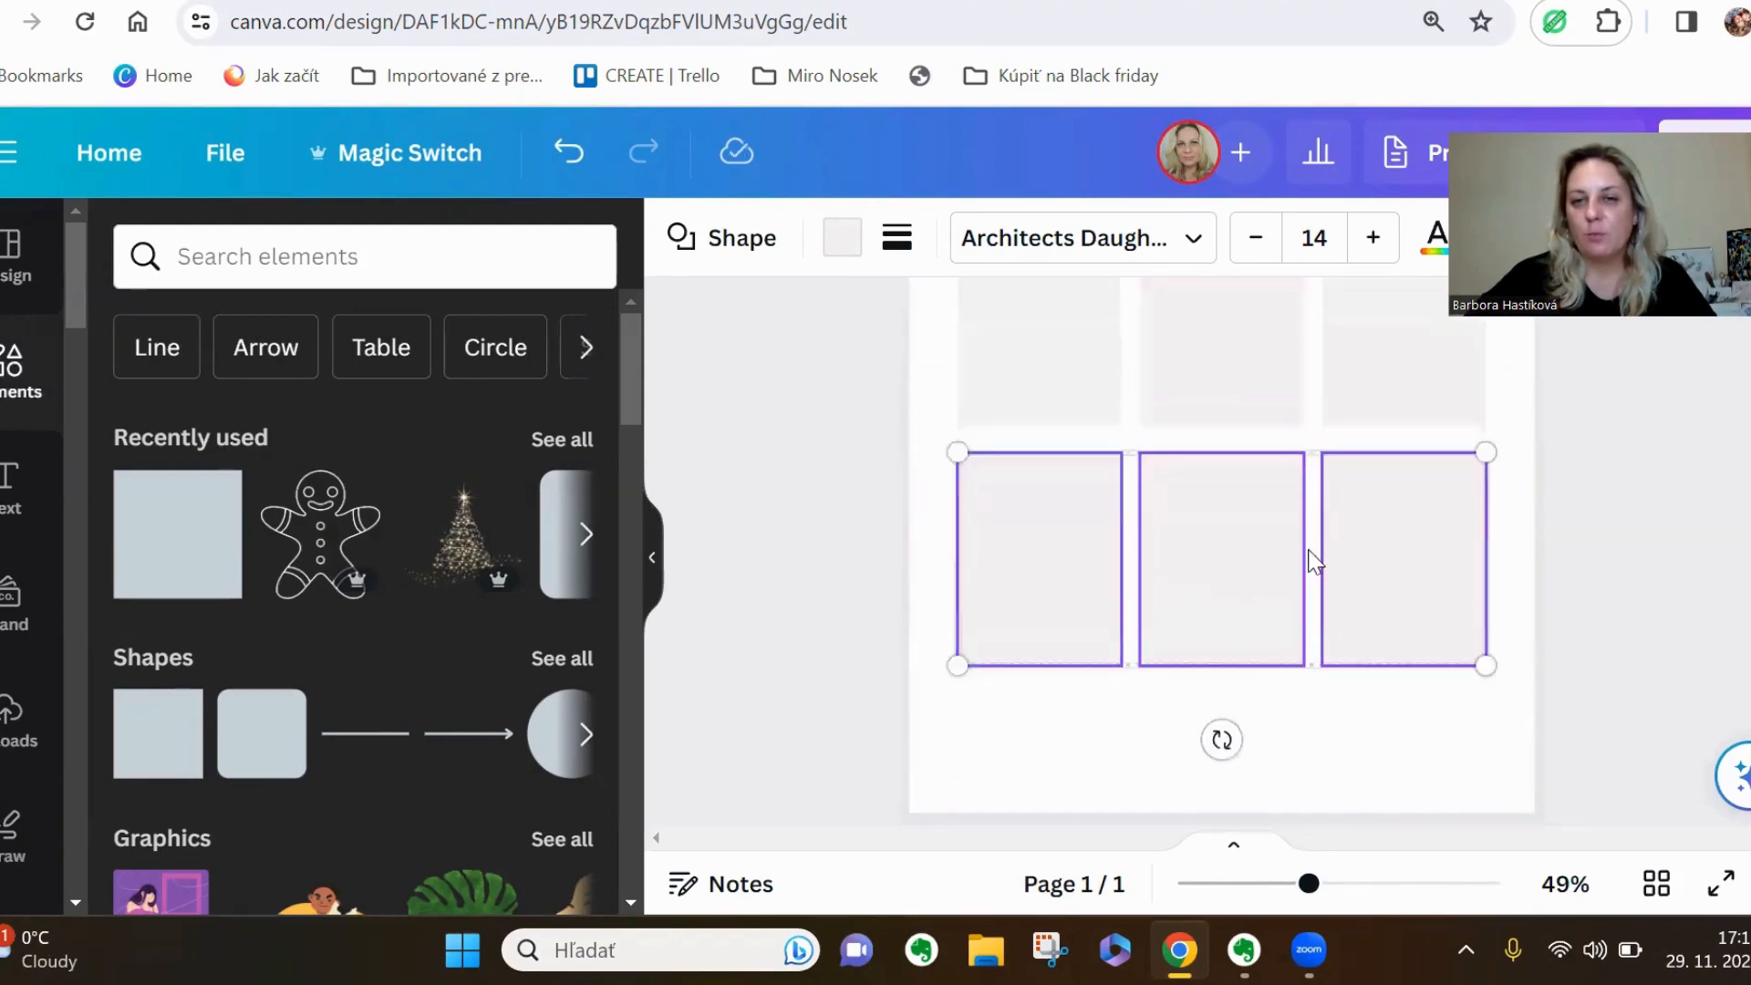
Select all nine cards and move the grid to the horizontal and vertical centre of the page
{"action": "scroll", "coordinate": [1380, 714], "scroll_direction": "up", "scroll_amount": 1}
{"action": "scroll", "coordinate": [1382, 724], "scroll_direction": "up", "scroll_amount": 3}
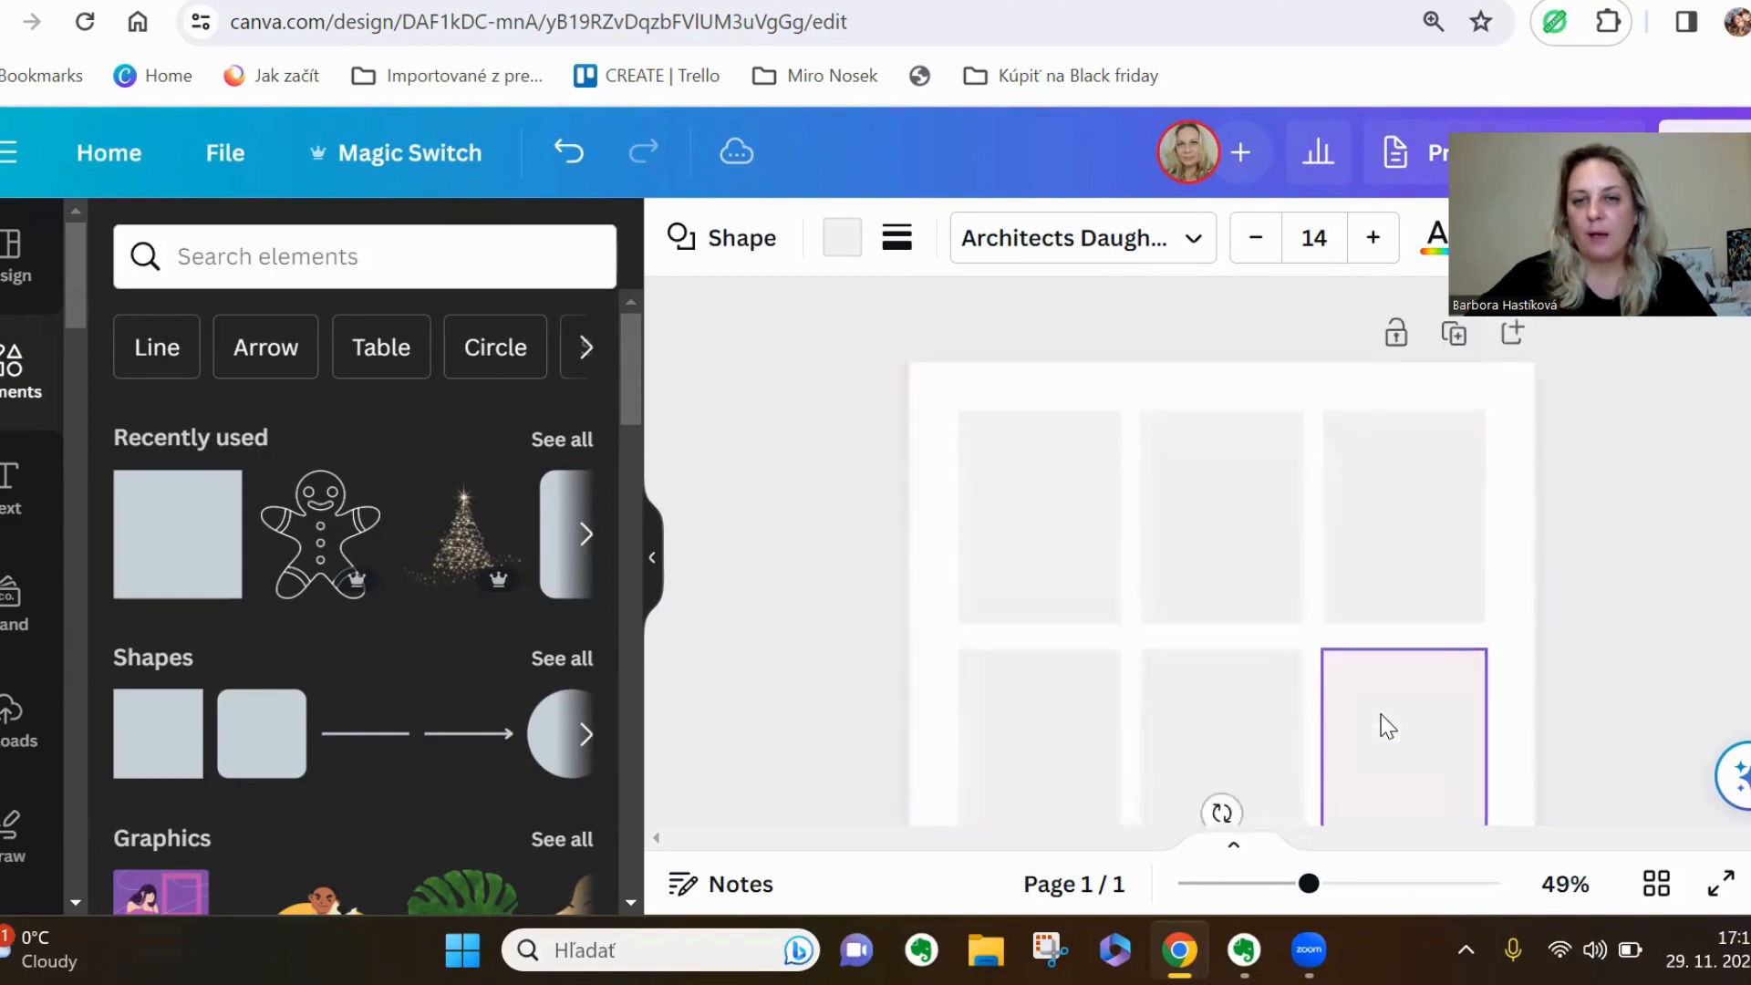
{"action": "scroll", "coordinate": [1377, 757], "scroll_direction": "down", "scroll_amount": 4}
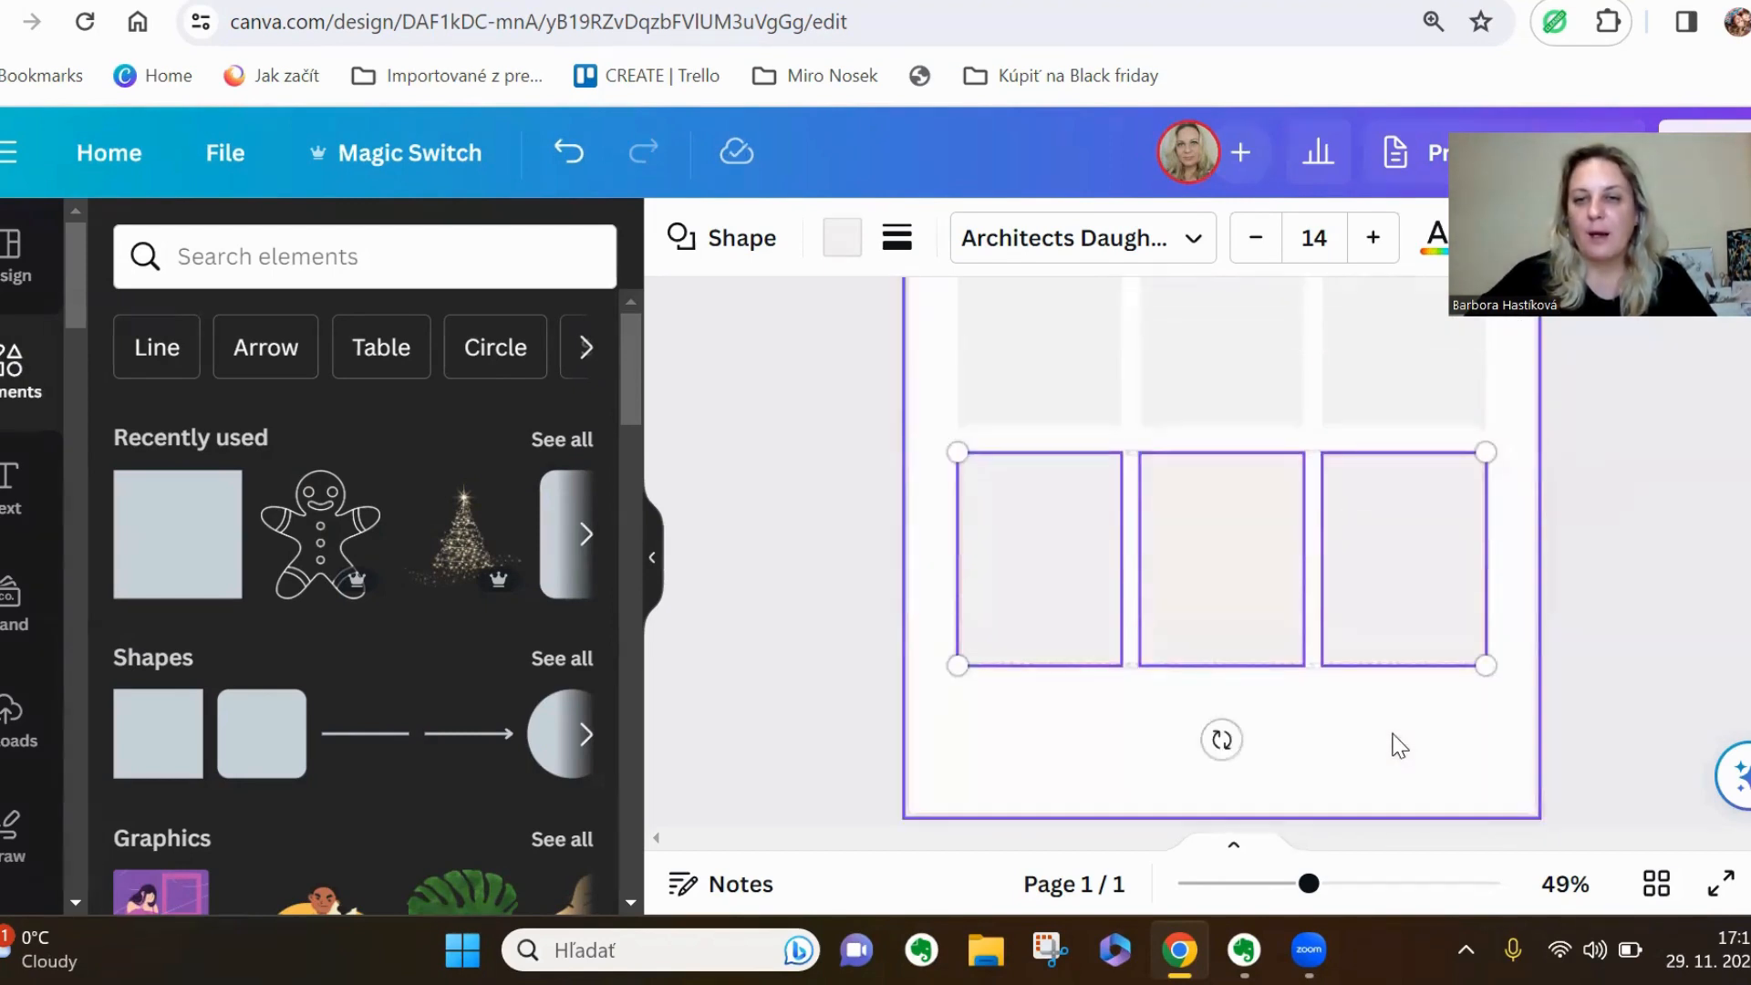
{"action": "scroll", "coordinate": [1400, 746], "scroll_direction": "up", "scroll_amount": 2}
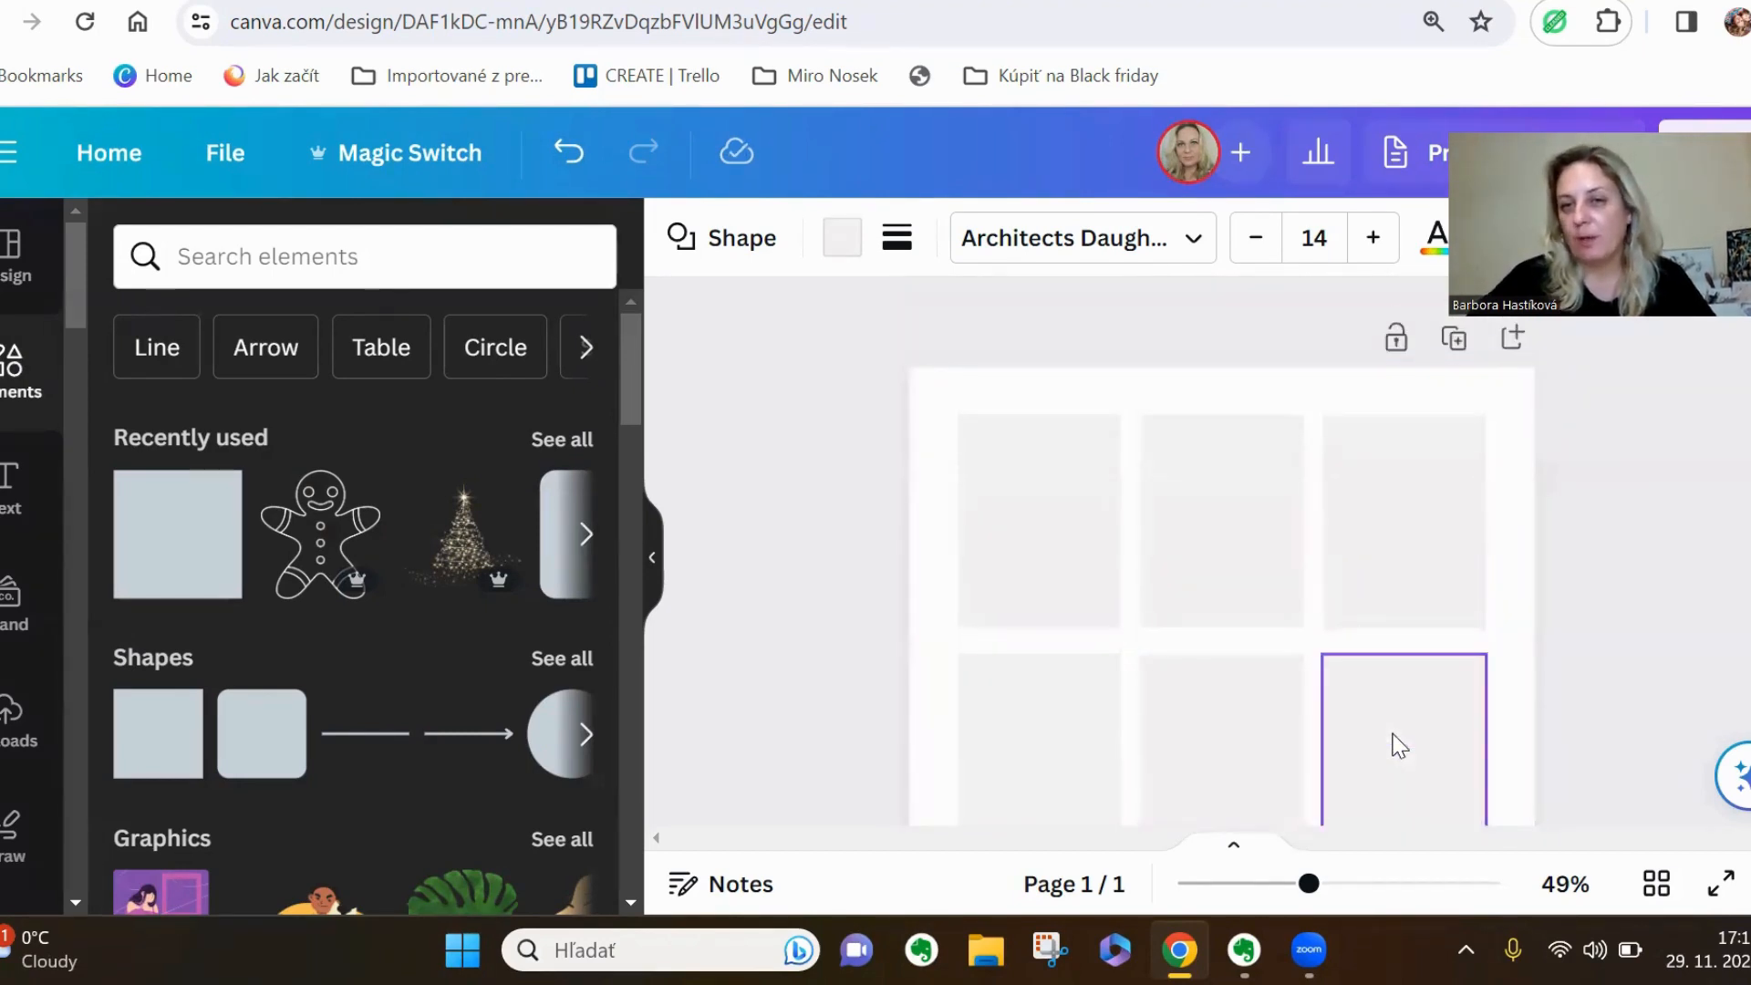
{"action": "scroll", "coordinate": [1434, 724], "scroll_direction": "down", "scroll_amount": 2}
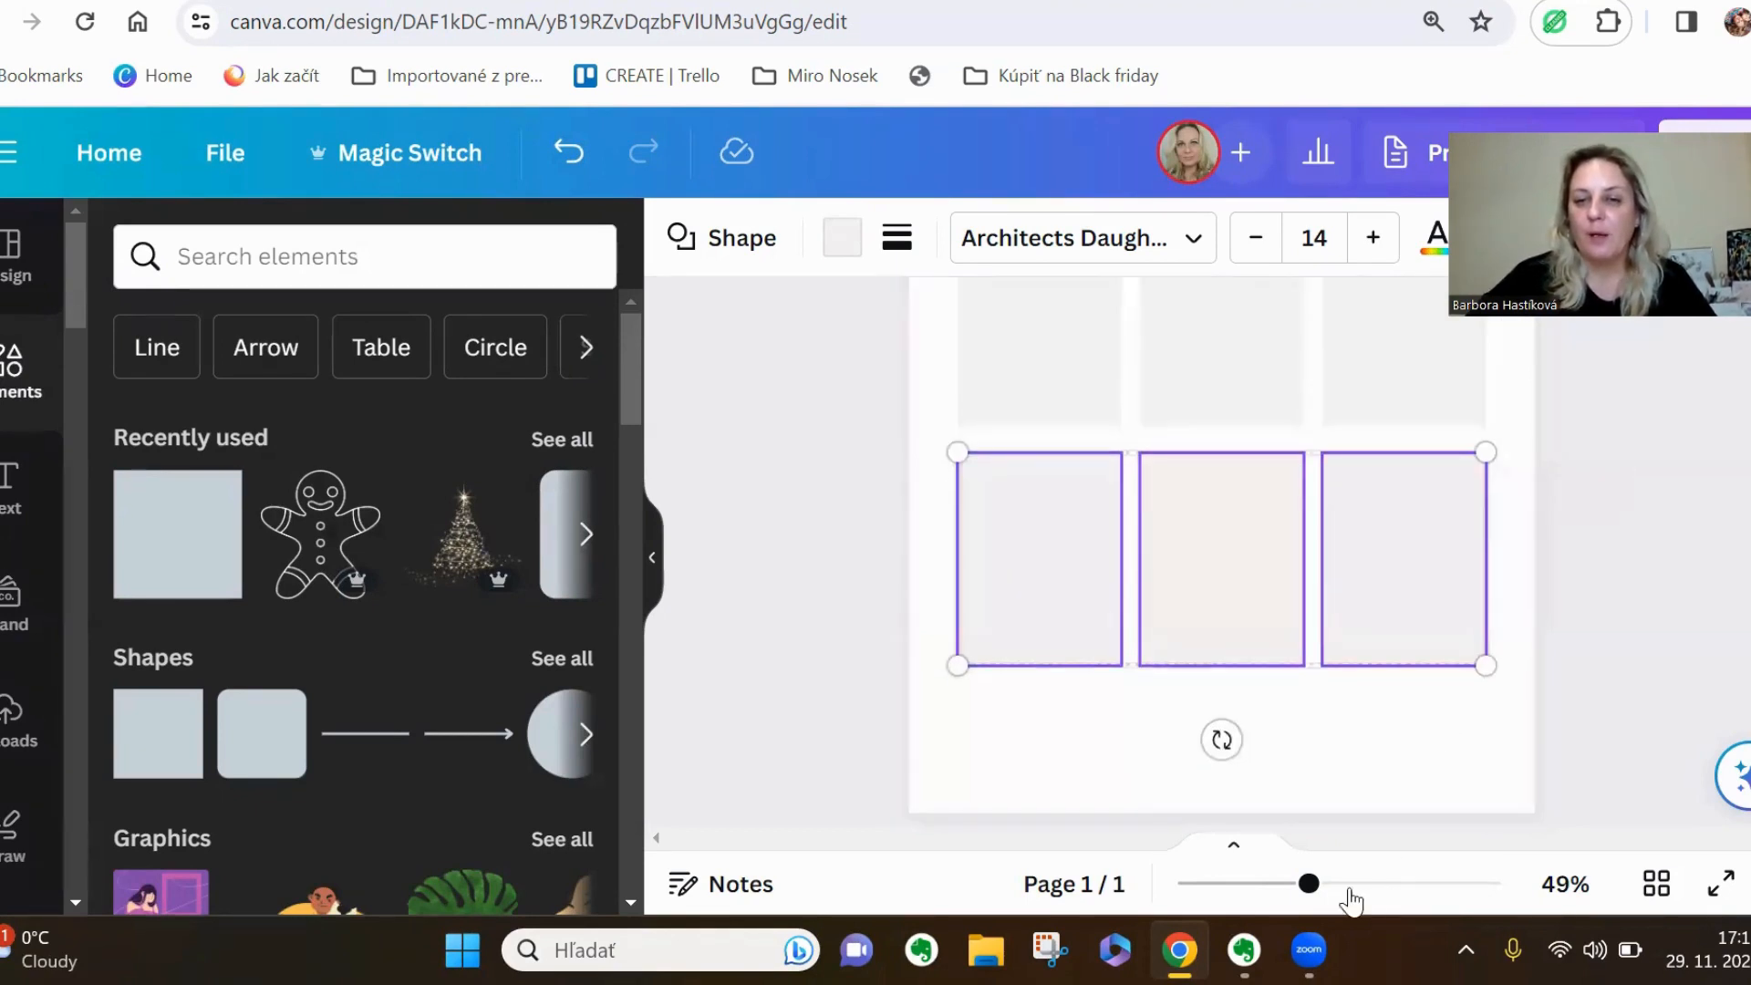
{"action": "left_click_drag", "start_coordinate": [1309, 882], "coordinate": [1268, 886]}
{"action": "left_click", "coordinate": [1413, 661]}
{"action": "scroll", "coordinate": [1400, 649], "scroll_direction": "up", "scroll_amount": 2}
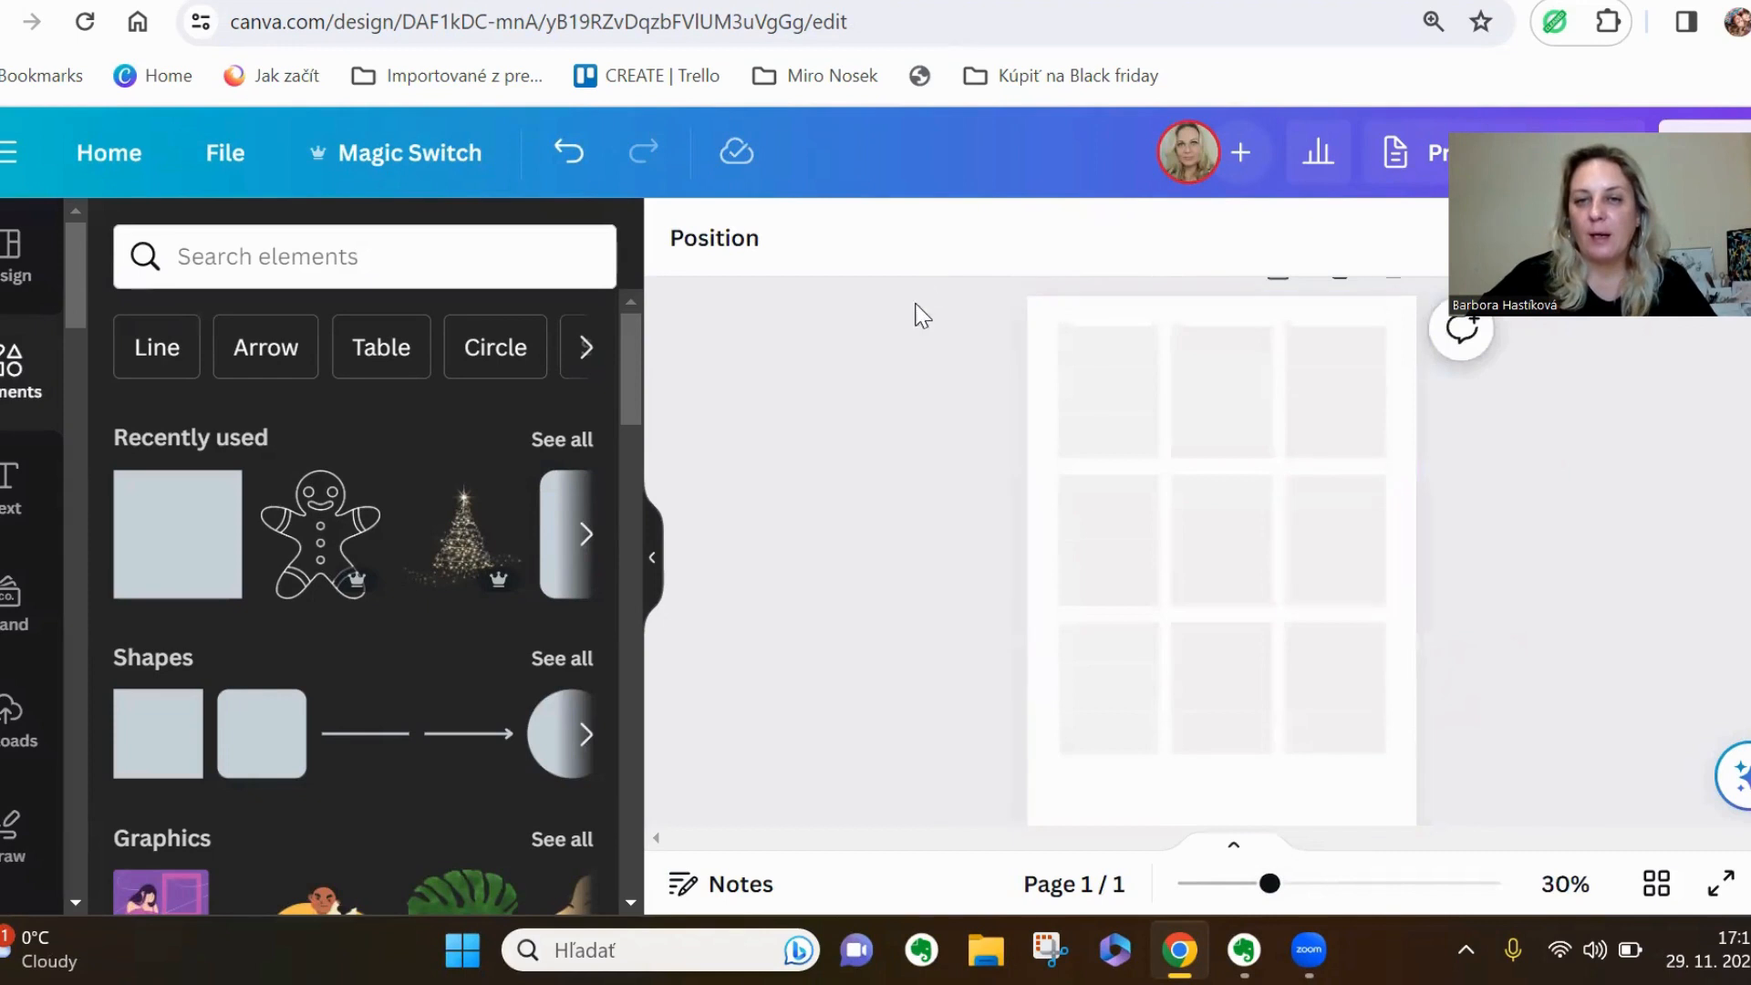
{"action": "left_click_drag", "start_coordinate": [965, 361], "coordinate": [1342, 722]}
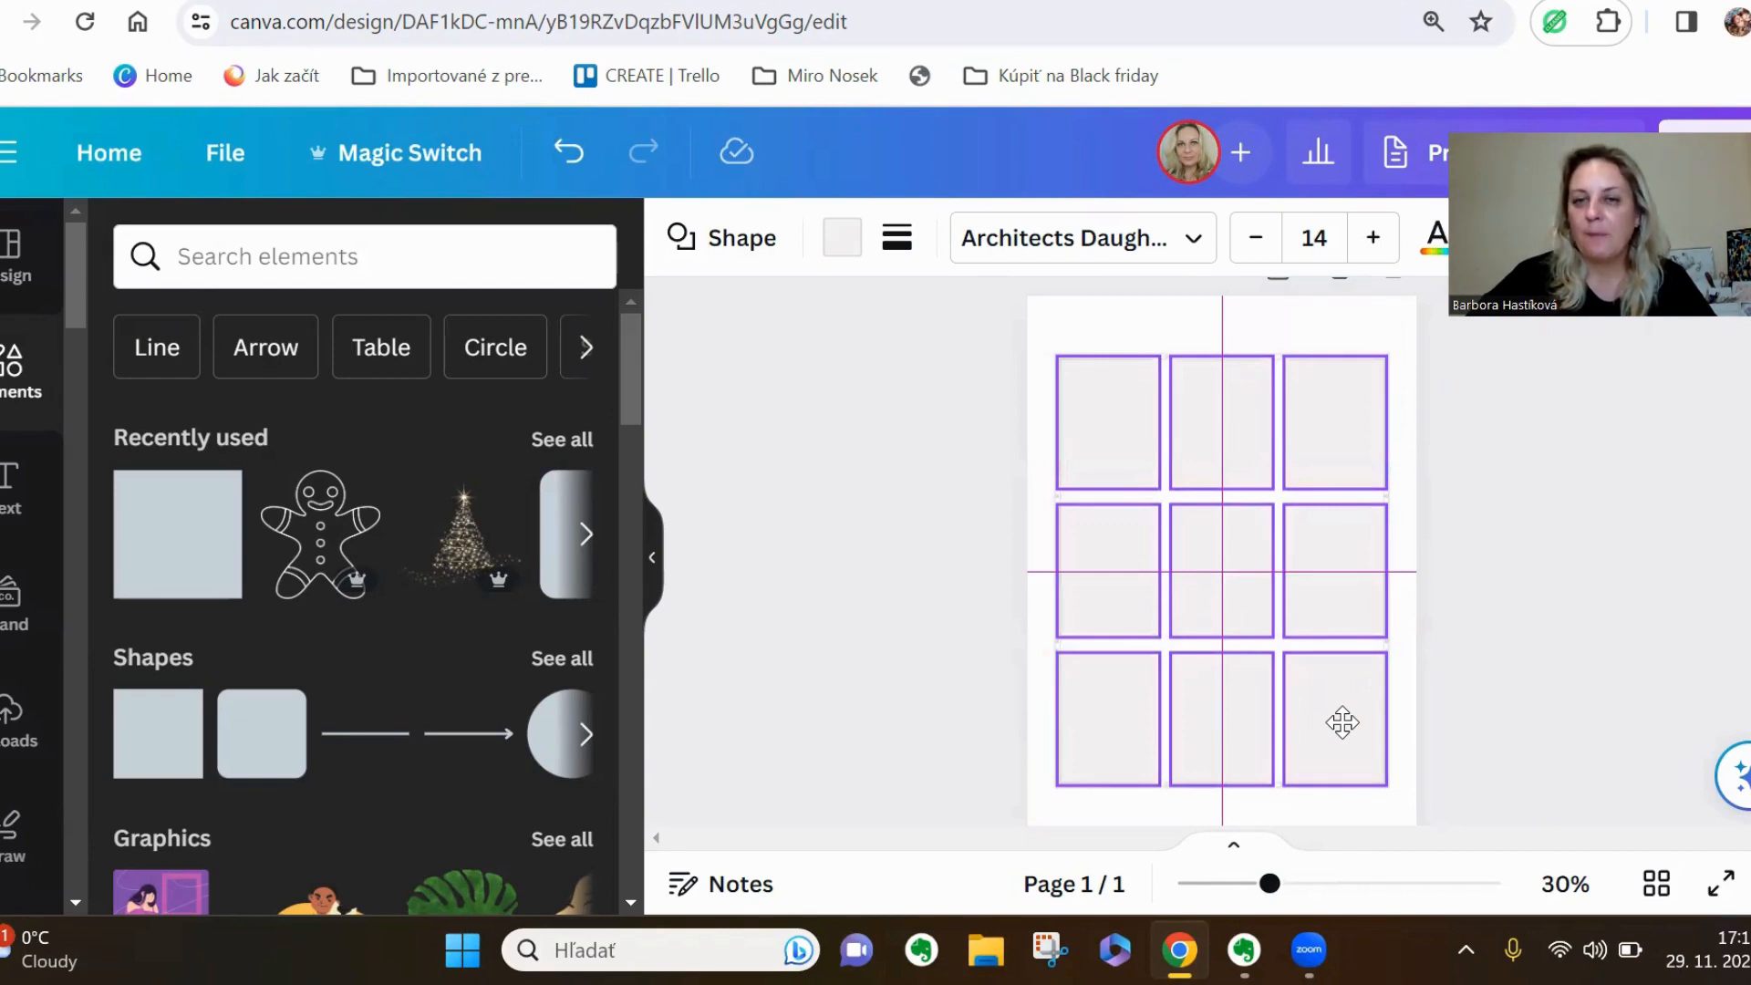
{"action": "left_click_drag", "start_coordinate": [1342, 724], "coordinate": [1343, 725]}
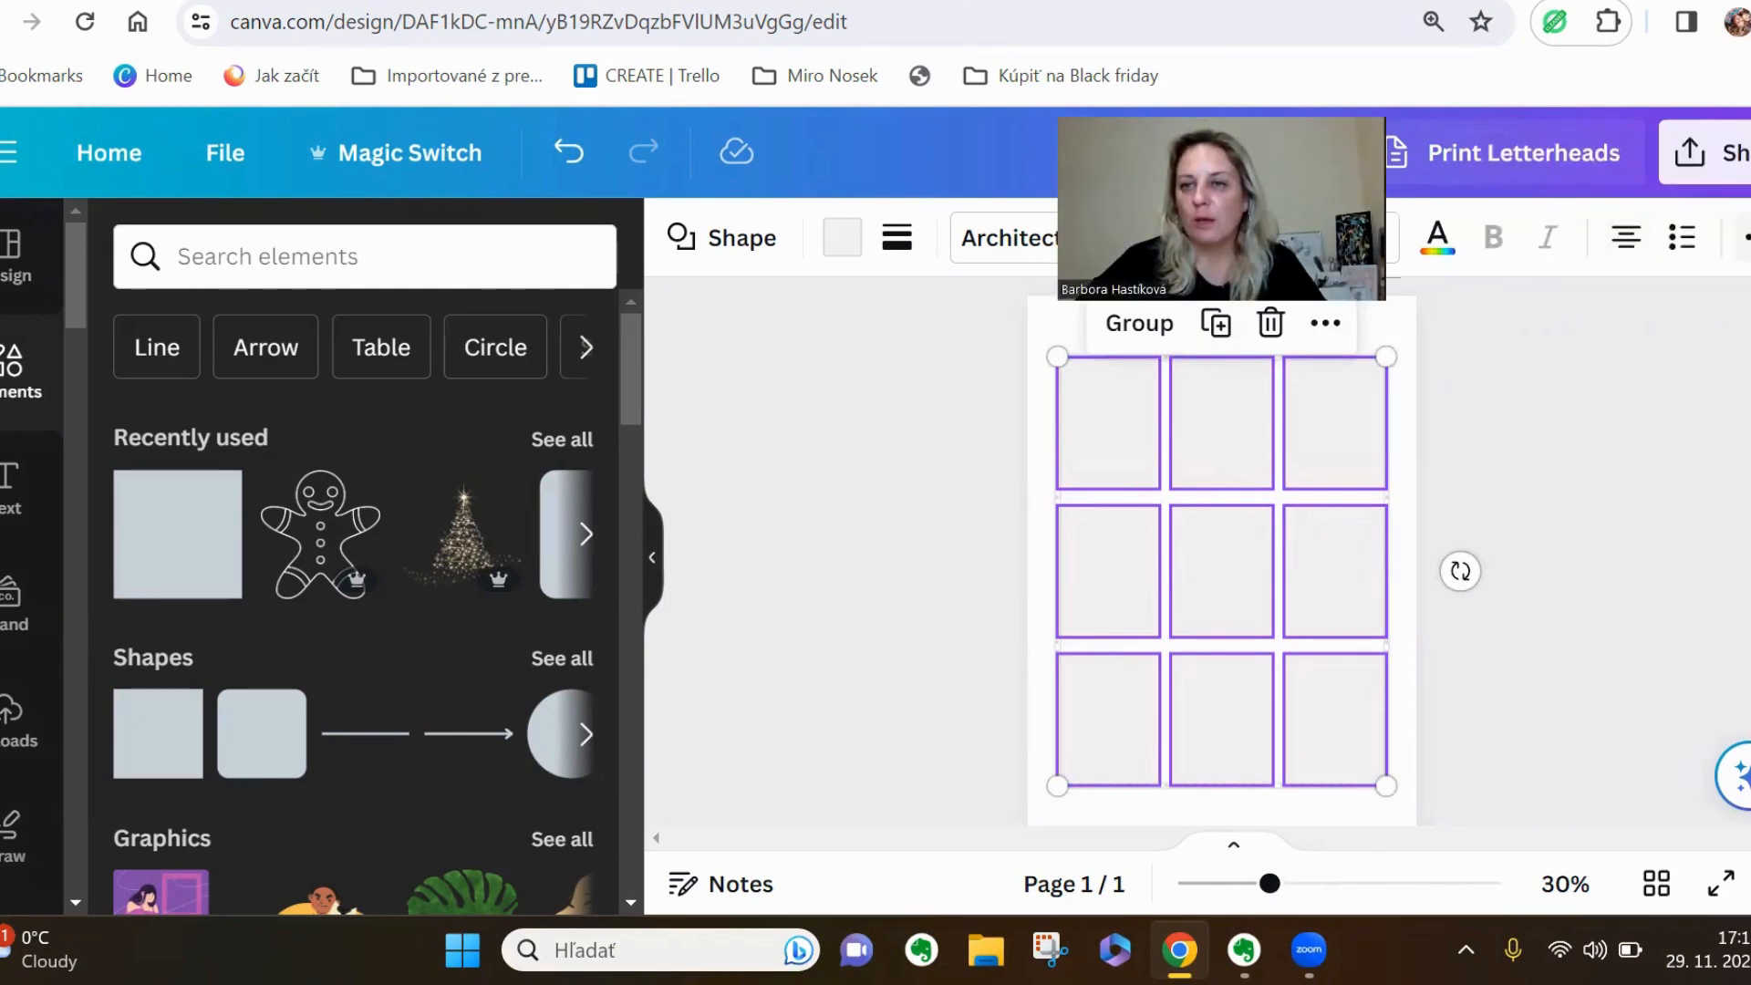
Look at the alignment and even-spacing options for the nine selected cards, leaving their arrangement as it is
{"action": "left_click", "coordinate": [1745, 239]}
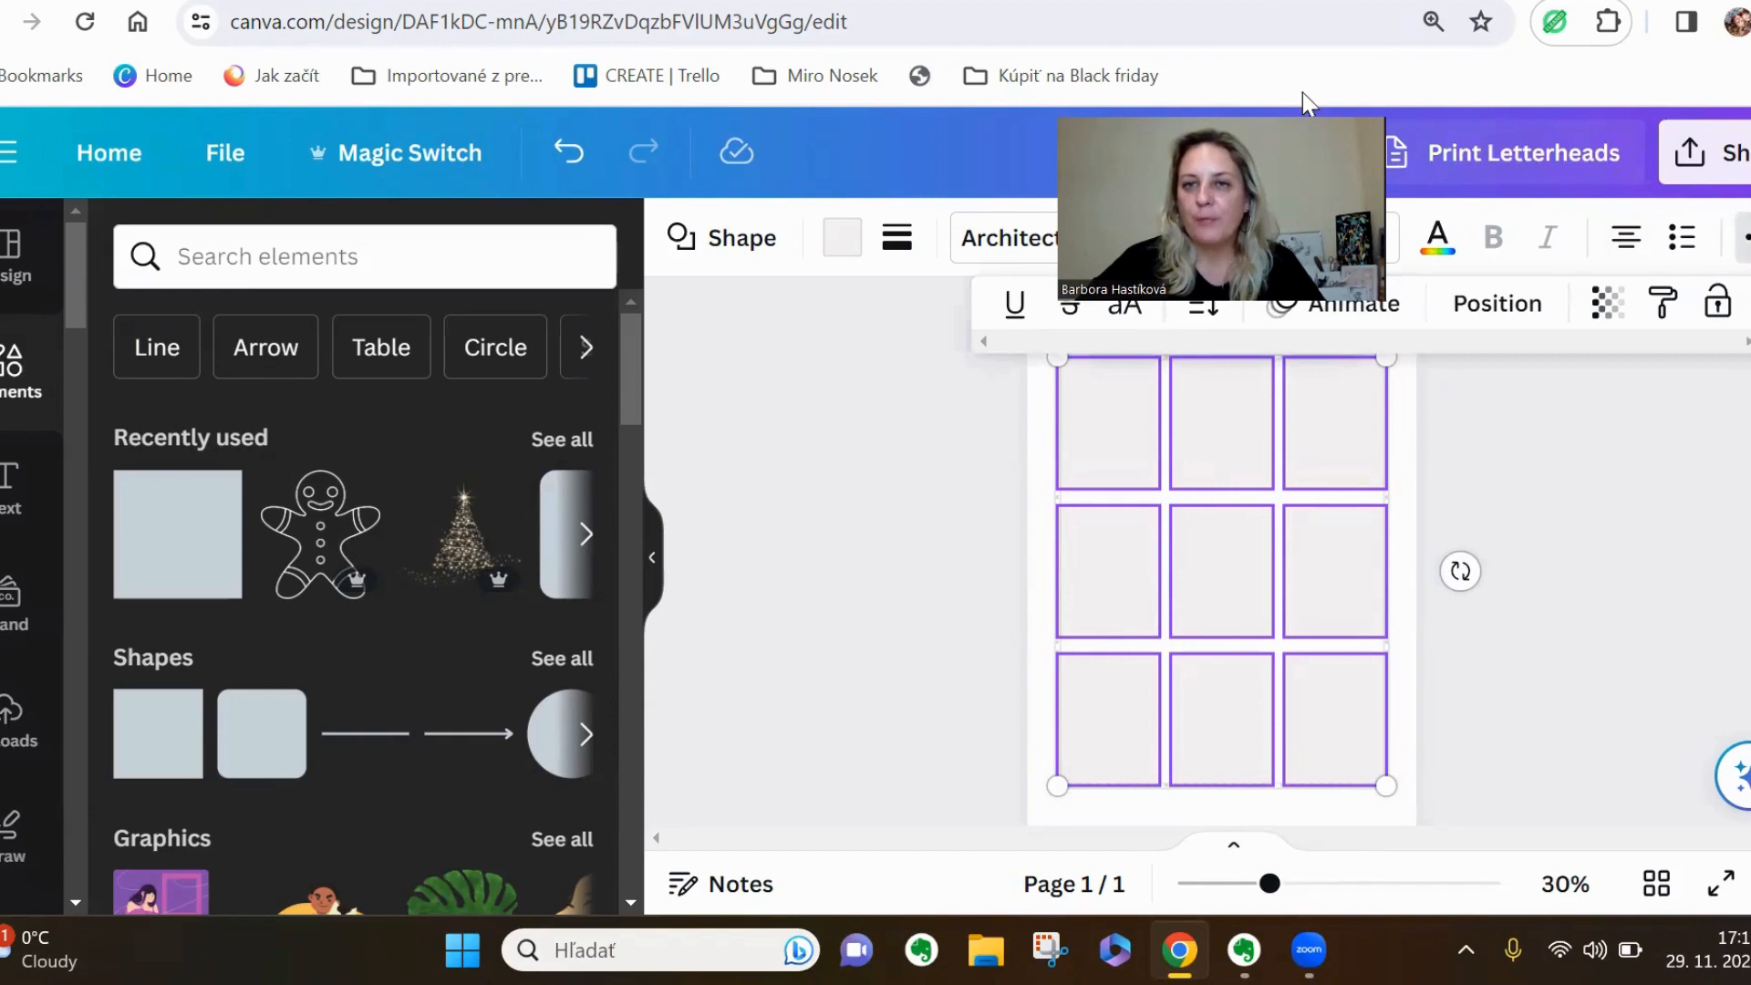
{"action": "left_click", "coordinate": [1486, 303]}
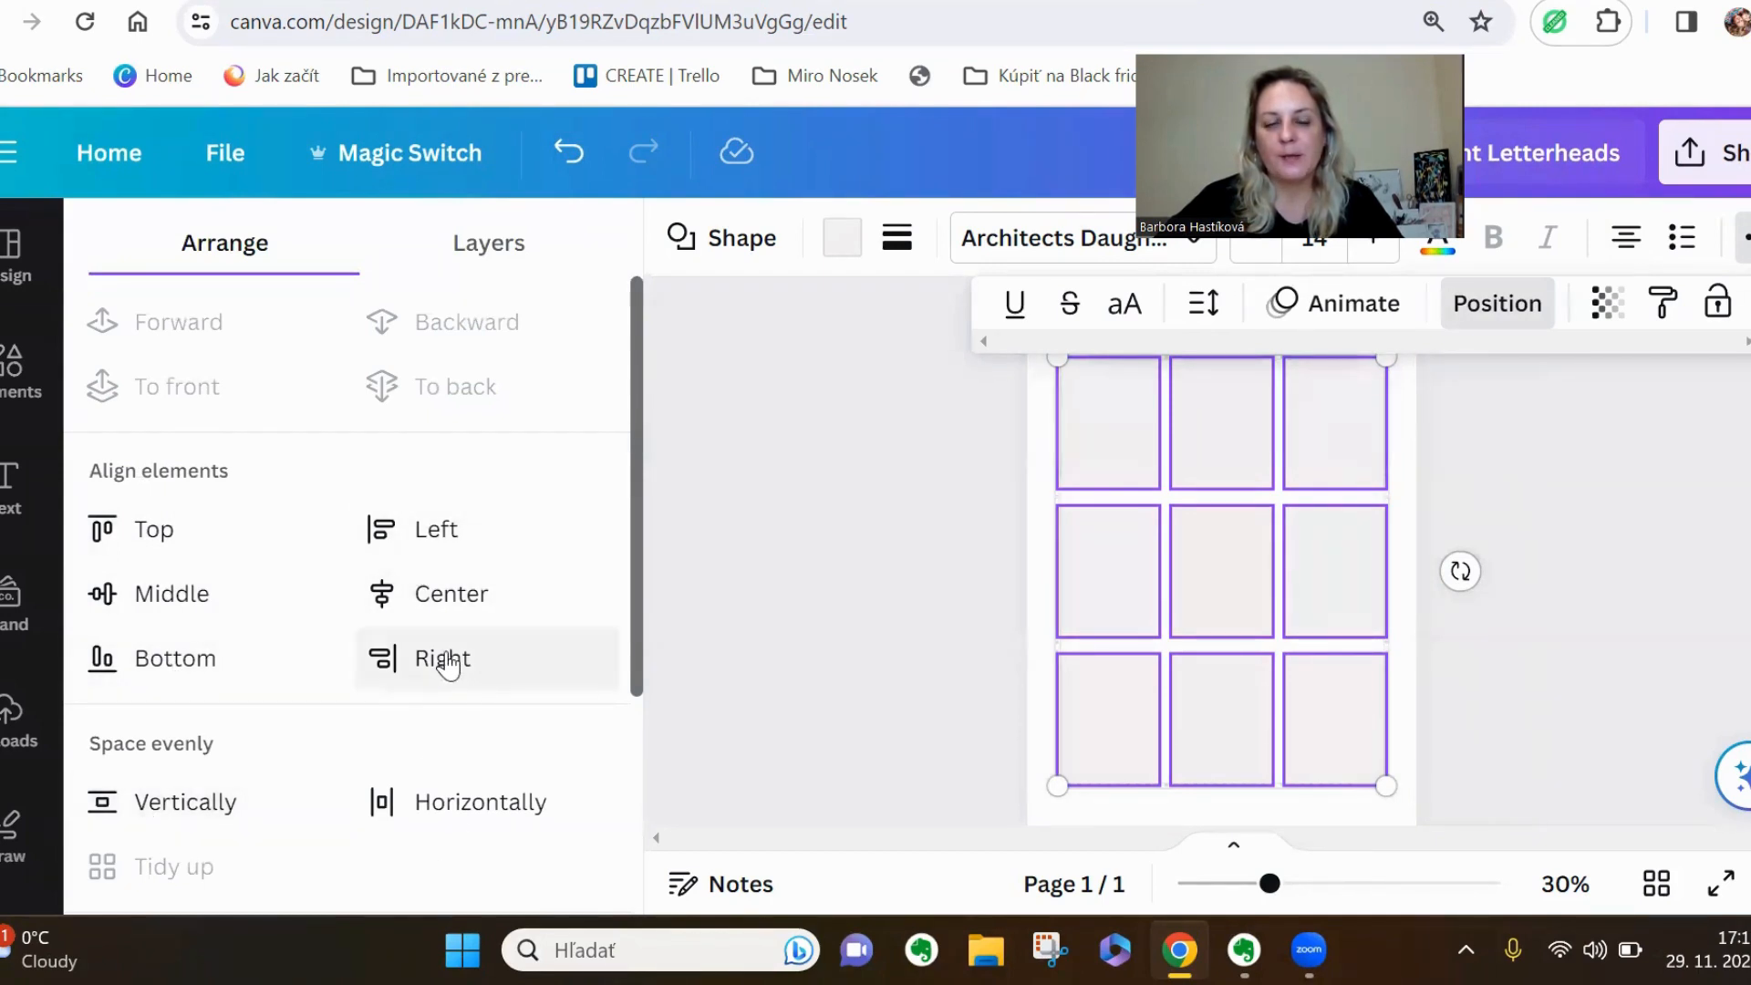
{"action": "left_click", "coordinate": [870, 653]}
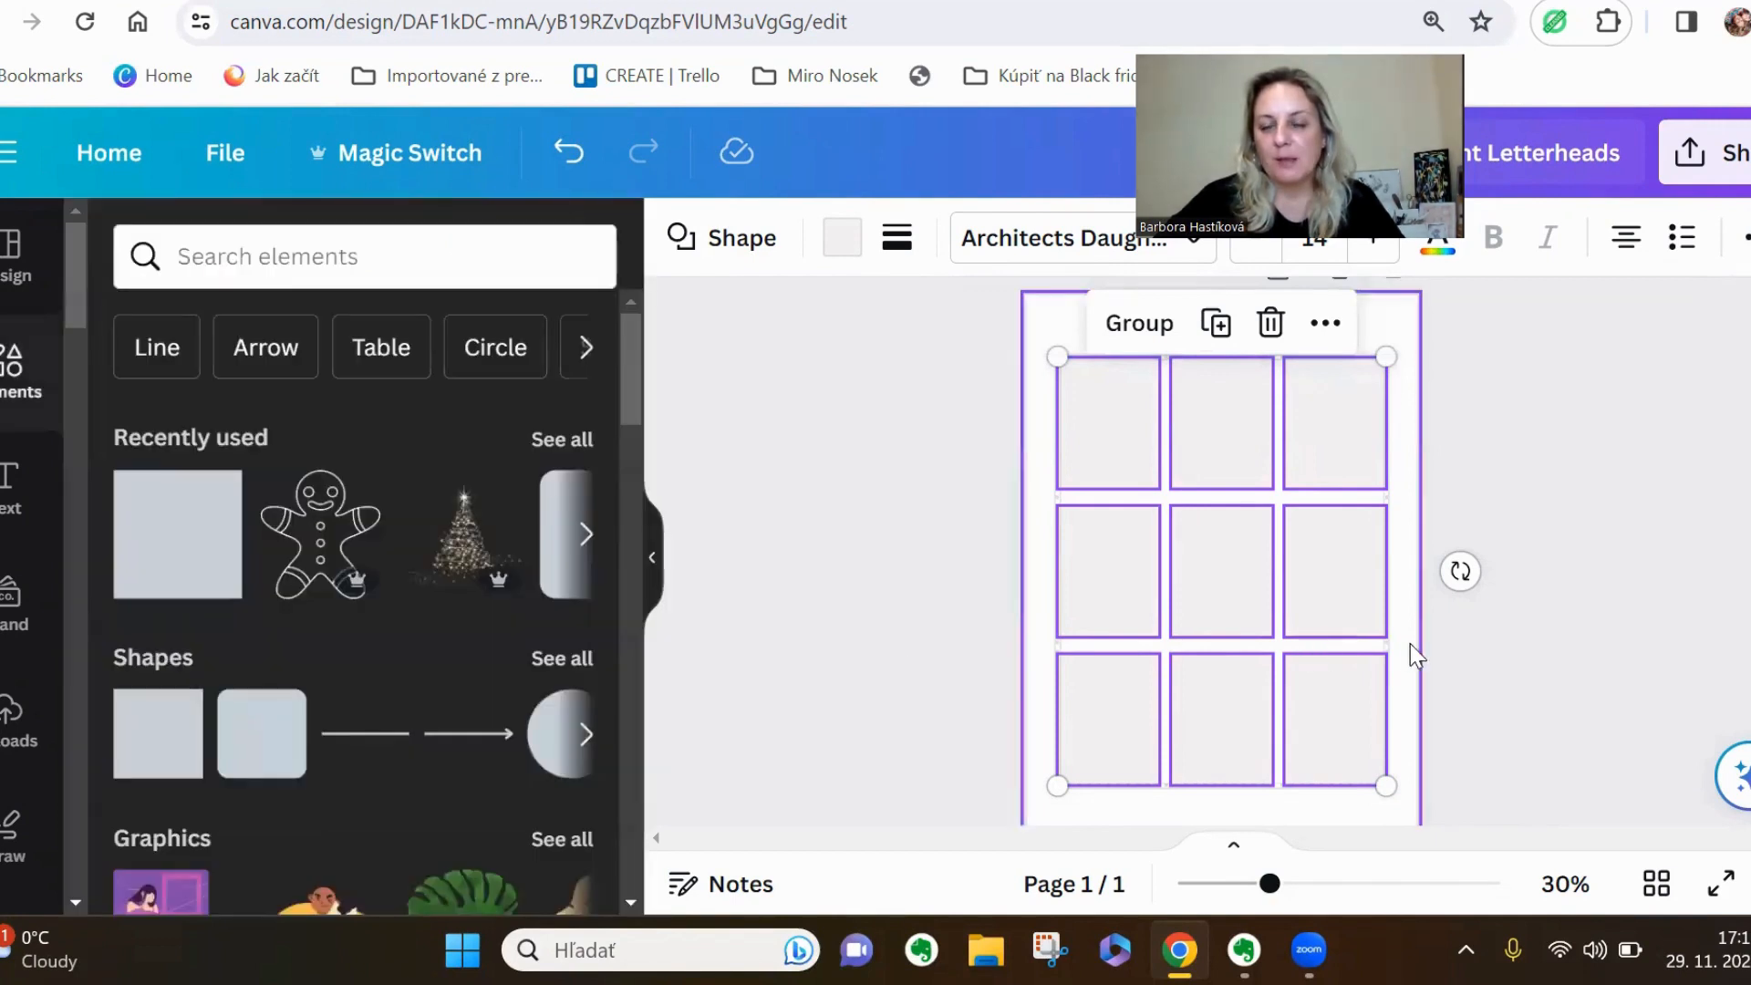
{"action": "left_click", "coordinate": [1465, 709]}
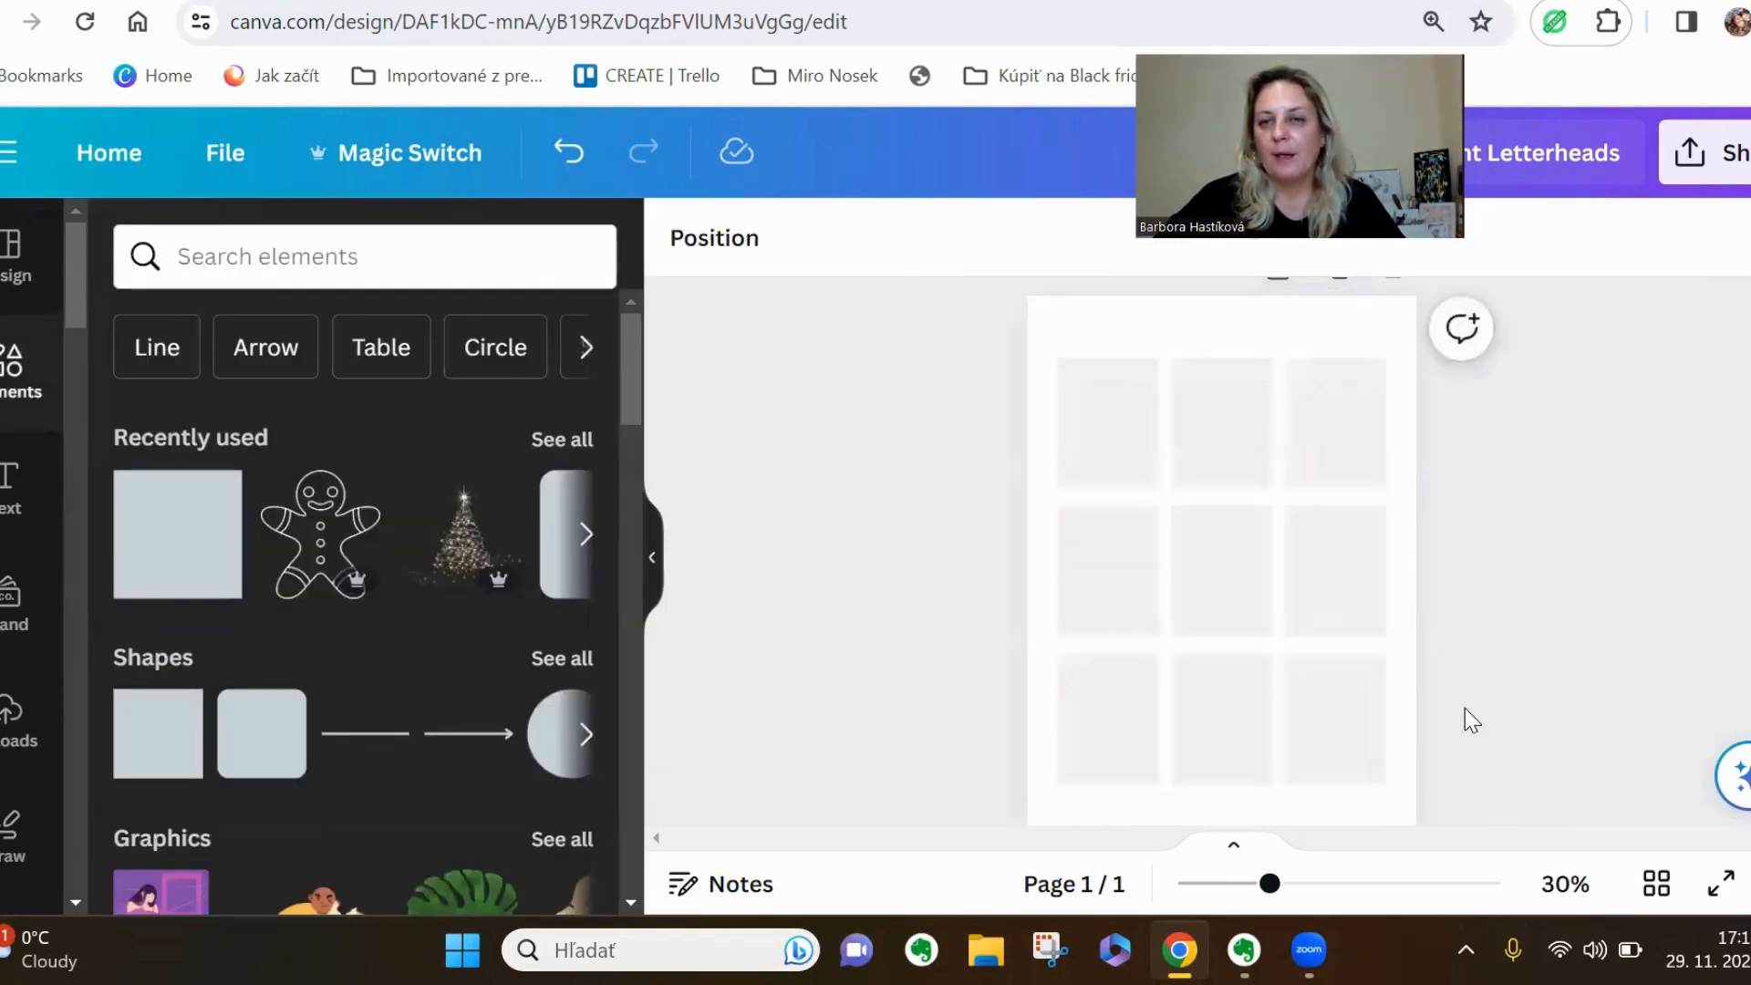
Duplicate the page with the nine-card grid to make a second page
{"action": "scroll", "coordinate": [1465, 709], "scroll_direction": "down", "scroll_amount": 2}
{"action": "scroll", "coordinate": [1465, 708], "scroll_direction": "up", "scroll_amount": 2}
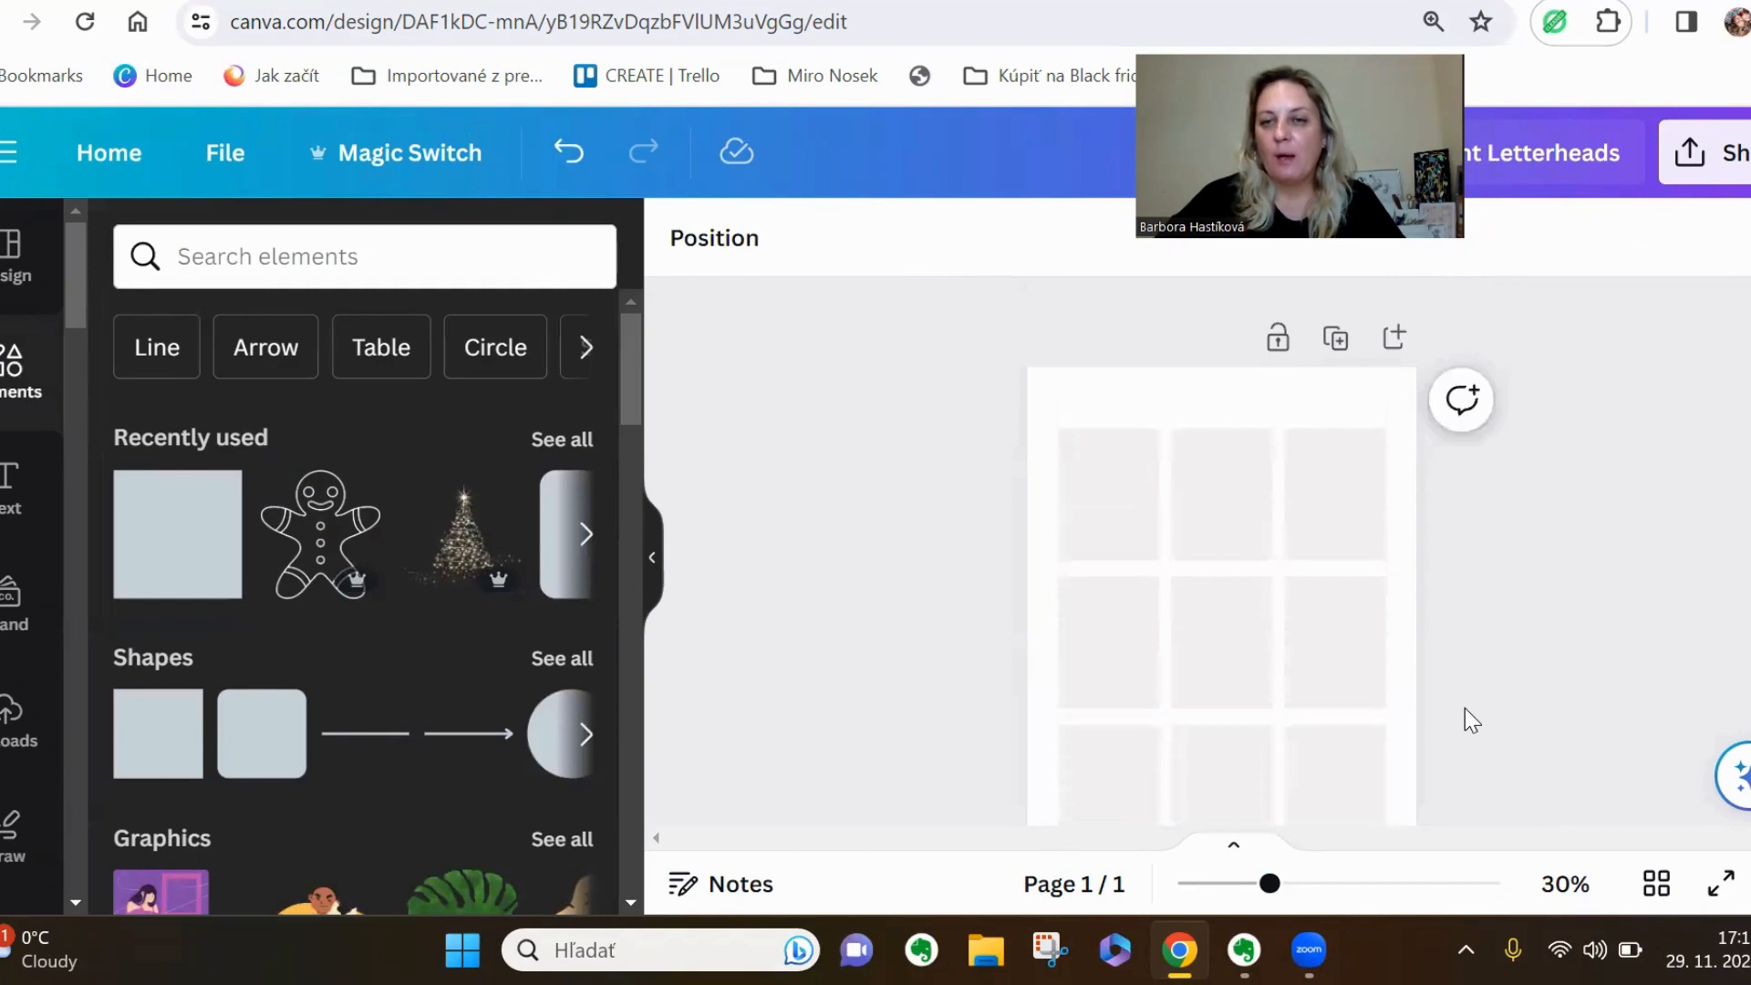
{"action": "scroll", "coordinate": [1463, 711], "scroll_direction": "down", "scroll_amount": 1}
{"action": "scroll", "coordinate": [1451, 708], "scroll_direction": "up", "scroll_amount": 1}
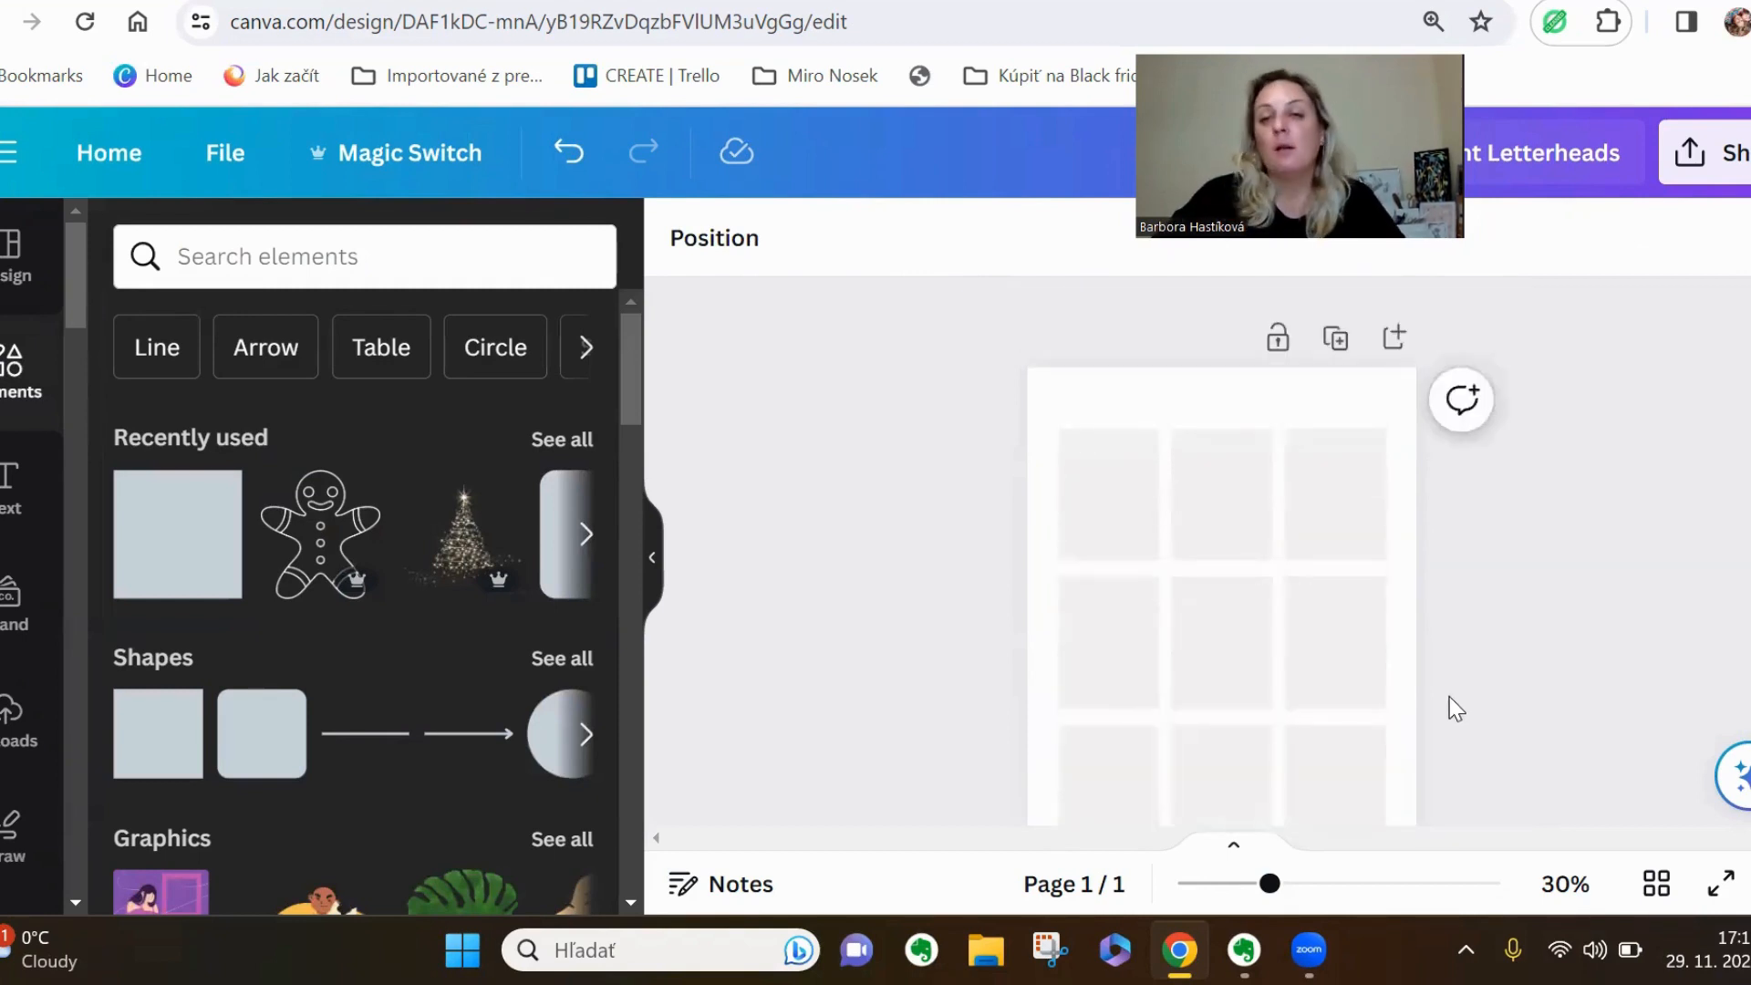
{"action": "left_click", "coordinate": [1335, 338]}
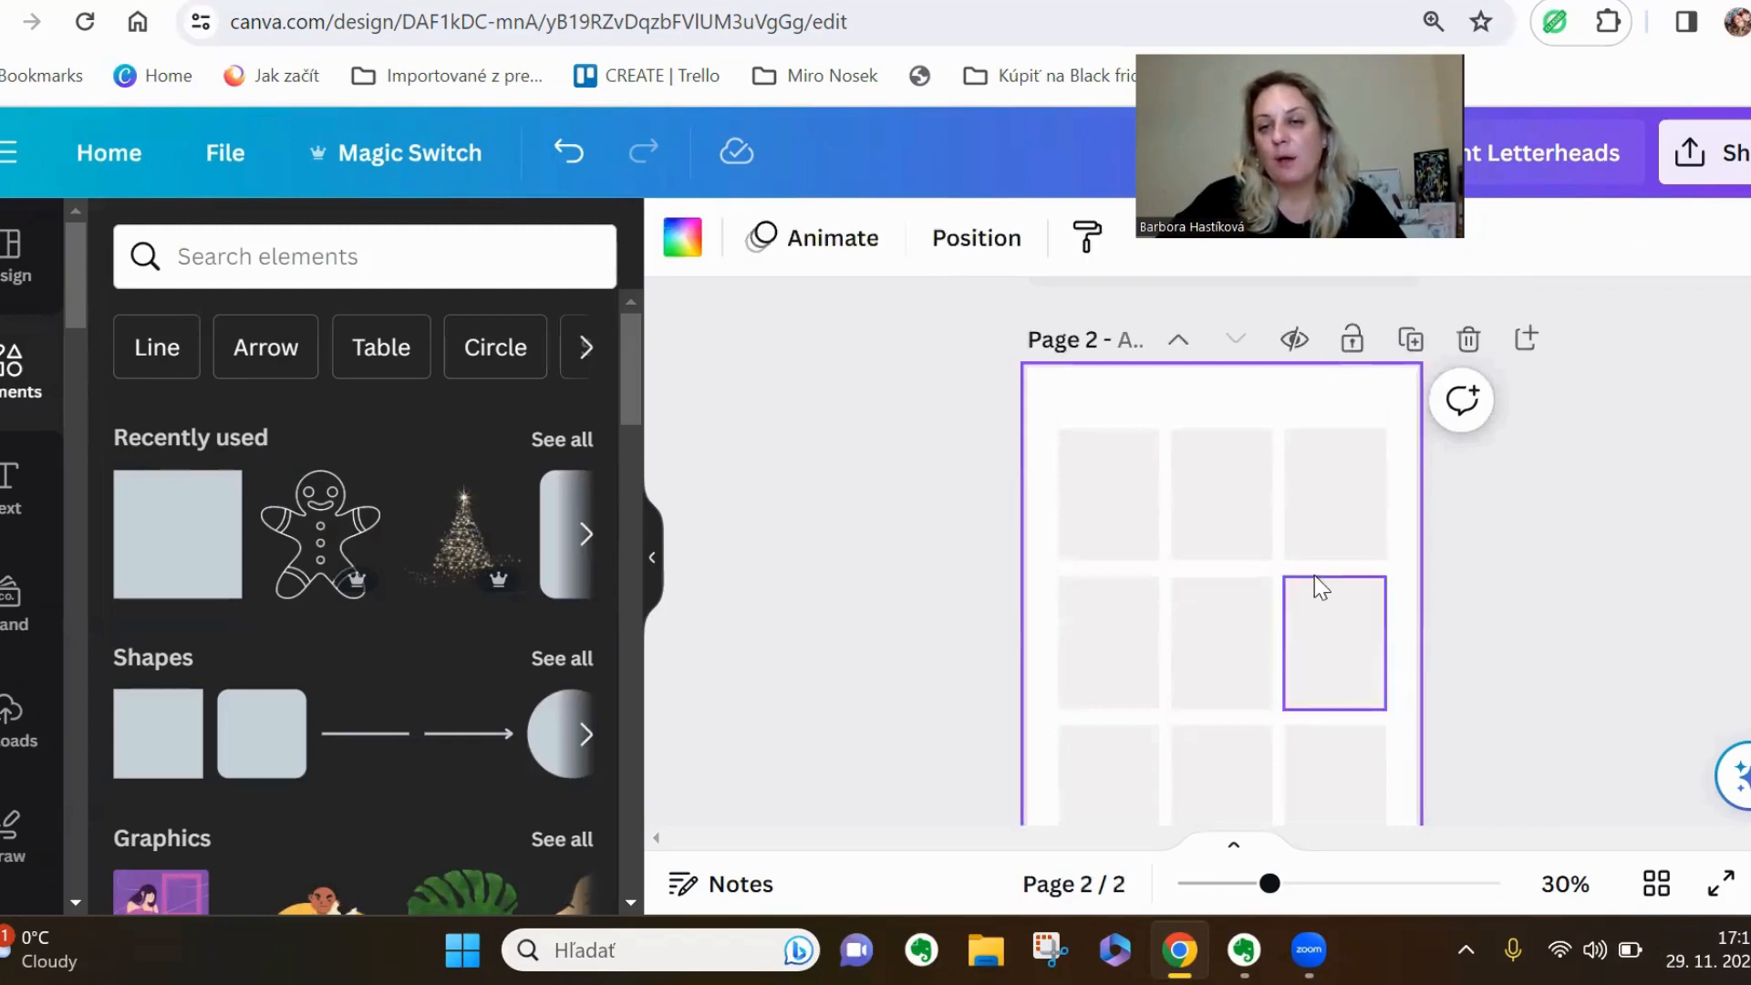
Add a heading text box on page 1 and move it over the first card in the upper row
{"action": "scroll", "coordinate": [1574, 721], "scroll_direction": "up", "scroll_amount": 2}
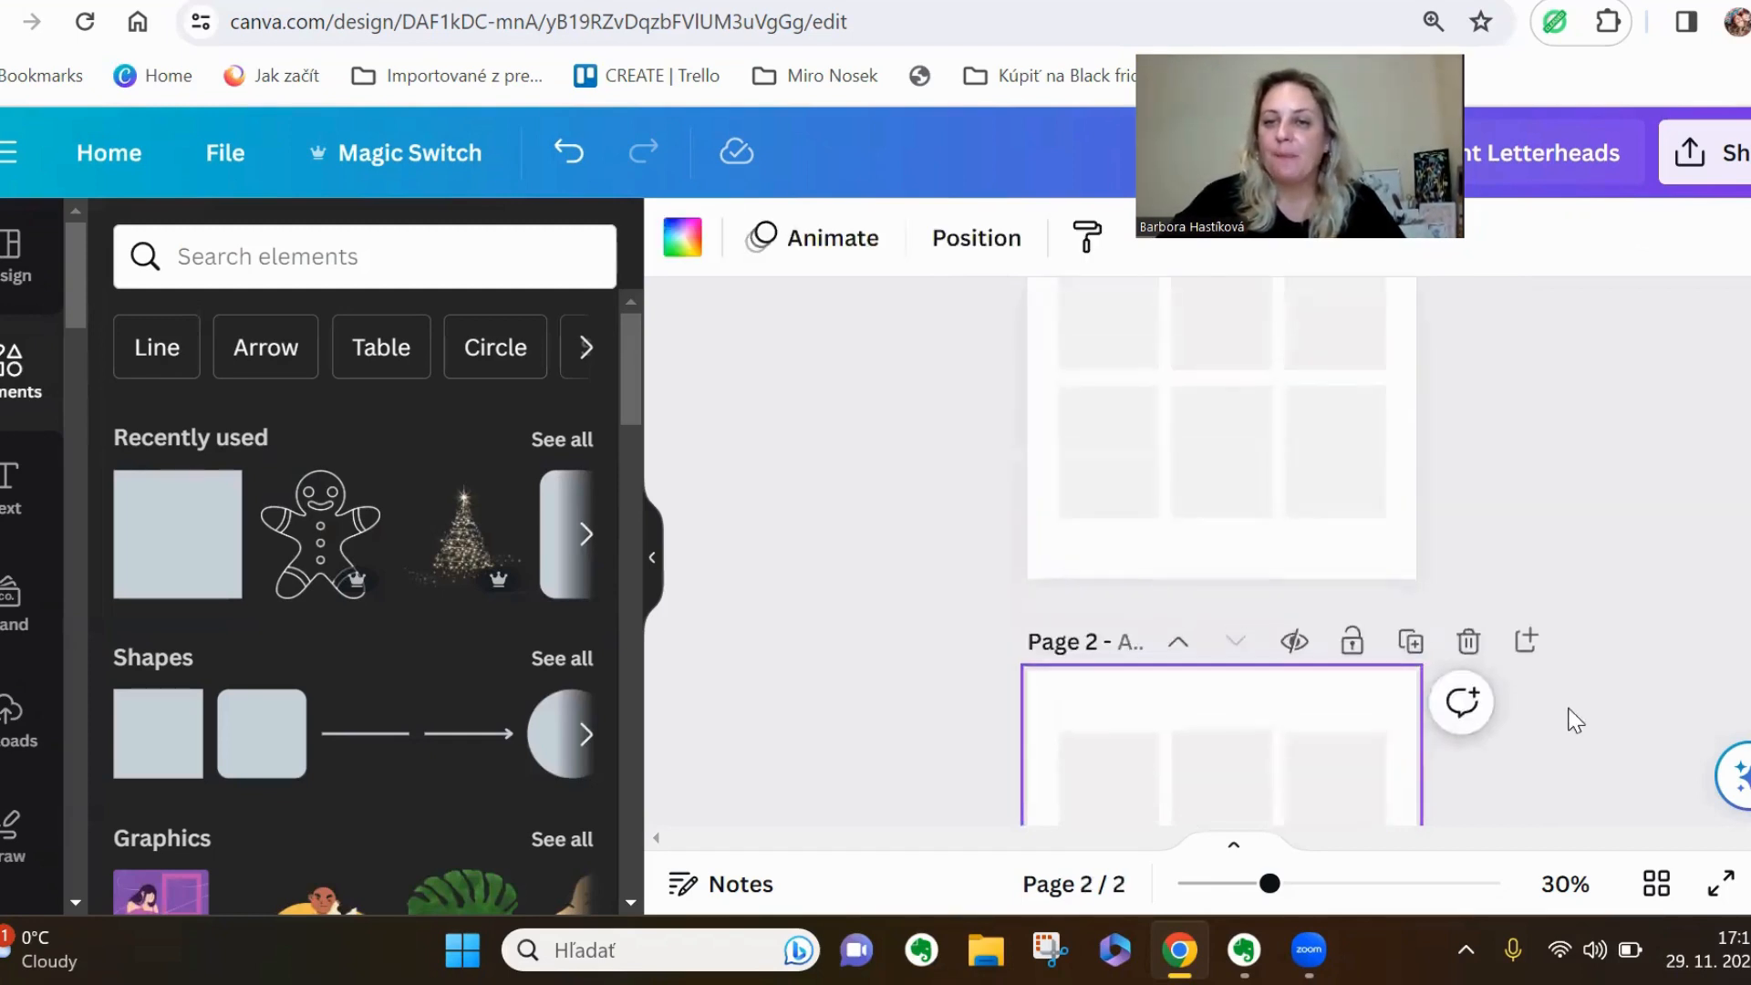
{"action": "scroll", "coordinate": [1569, 721], "scroll_direction": "up", "scroll_amount": 2}
{"action": "left_click_drag", "start_coordinate": [1269, 883], "coordinate": [1313, 899]}
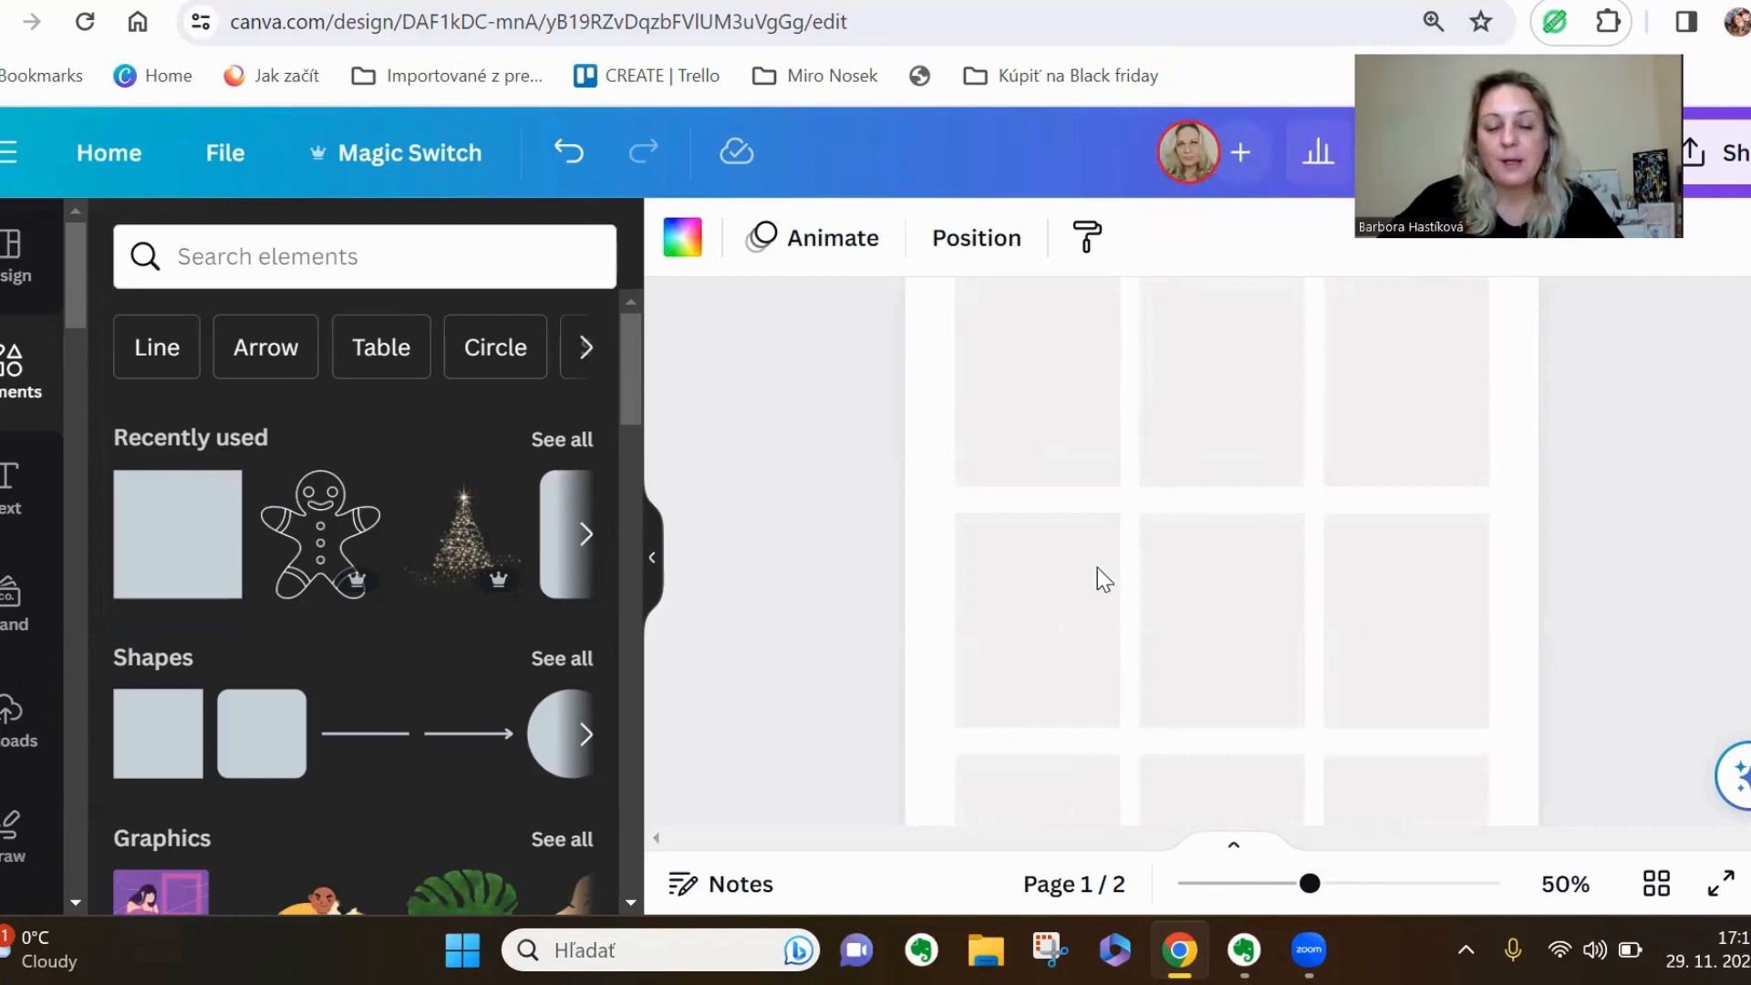
{"action": "scroll", "coordinate": [1097, 567], "scroll_direction": "up", "scroll_amount": 2}
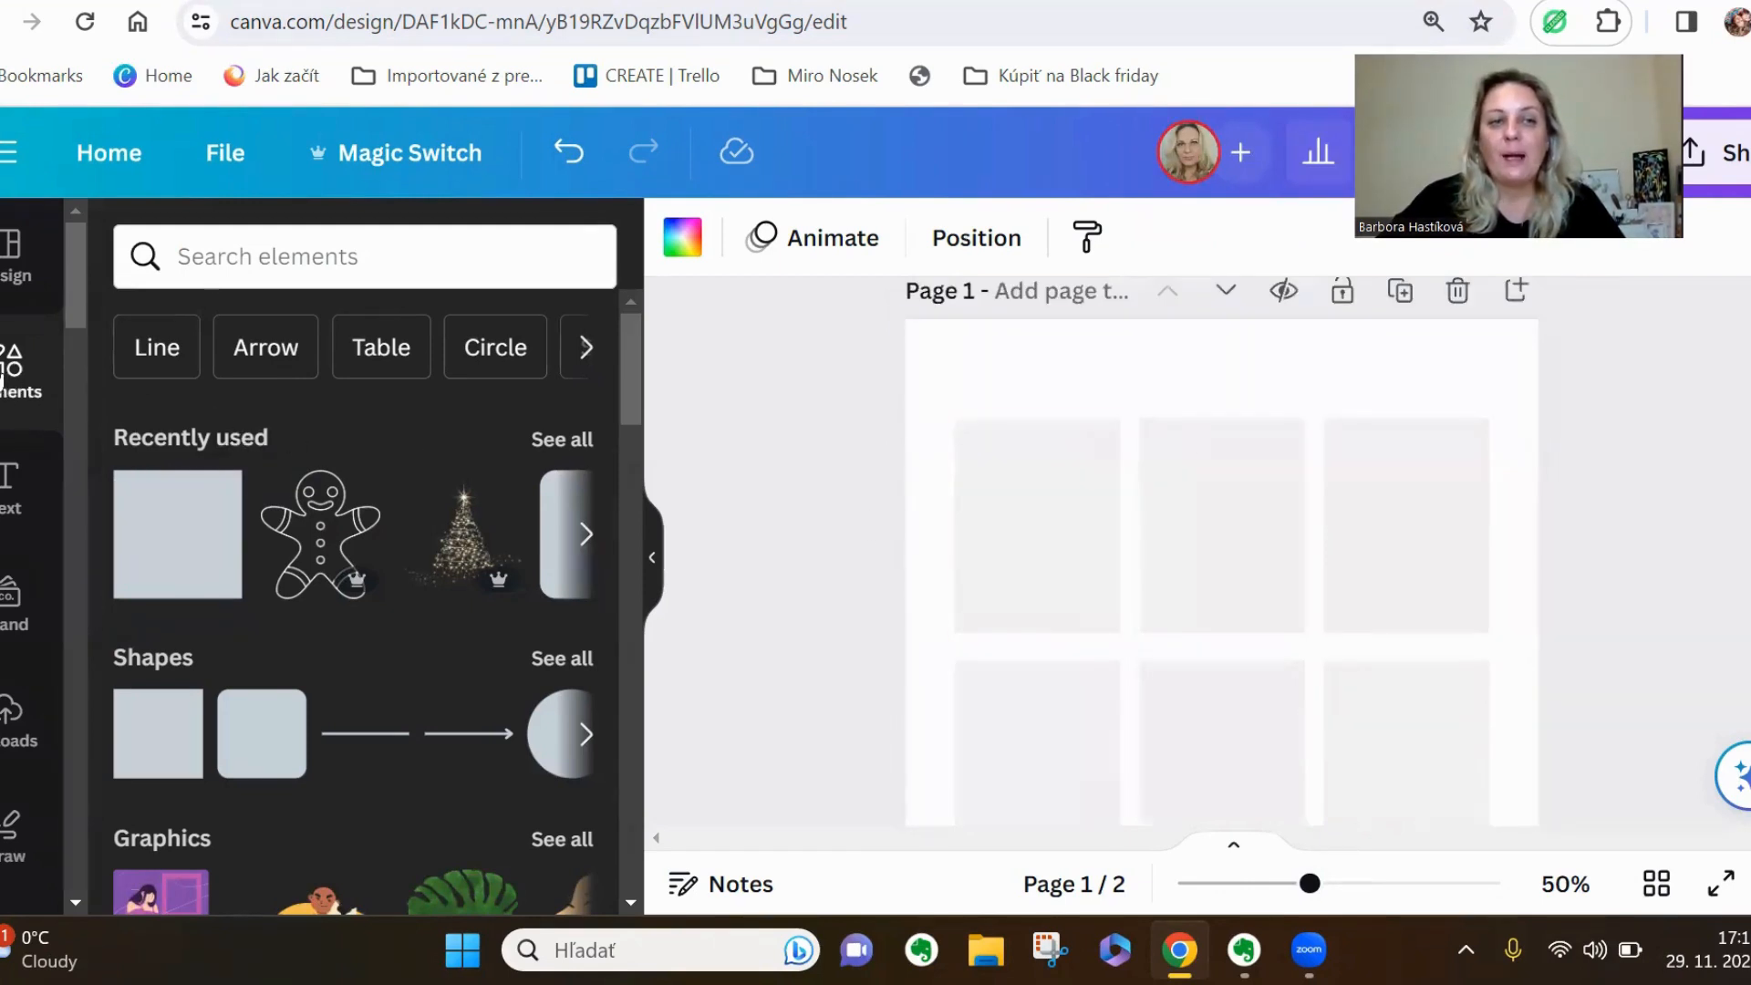
{"action": "left_click", "coordinate": [3, 511]}
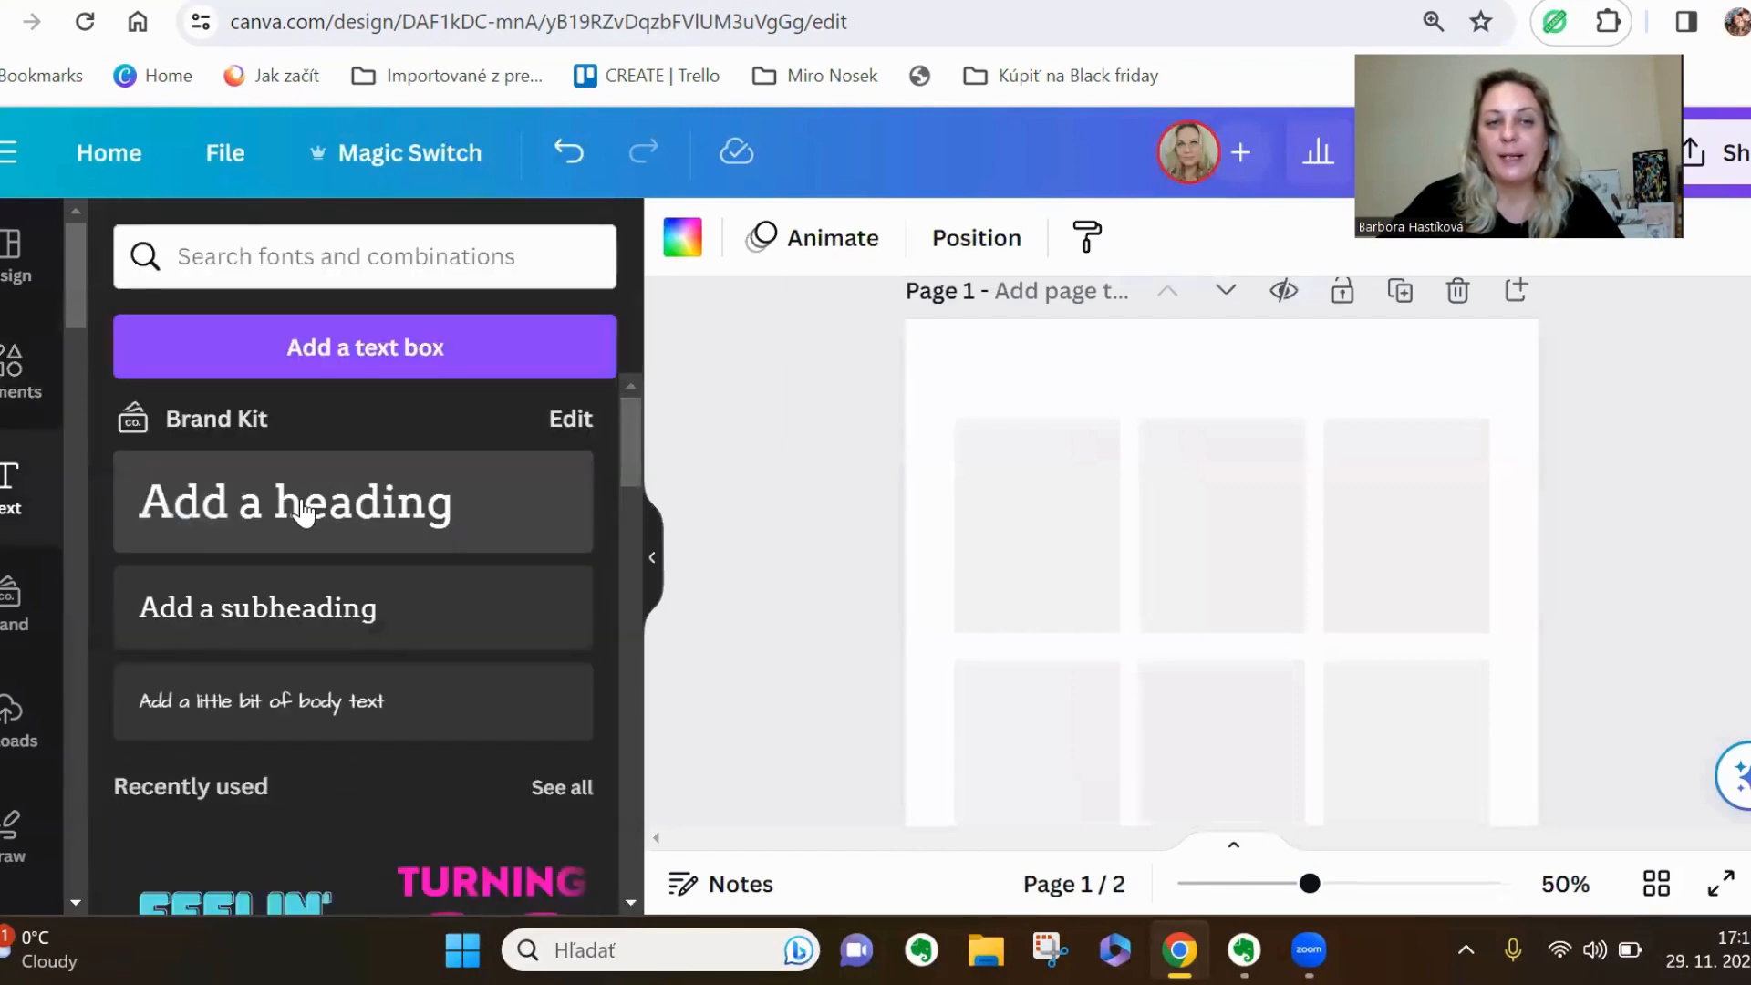
{"action": "left_click", "coordinate": [304, 512]}
{"action": "left_click", "coordinate": [1504, 676]}
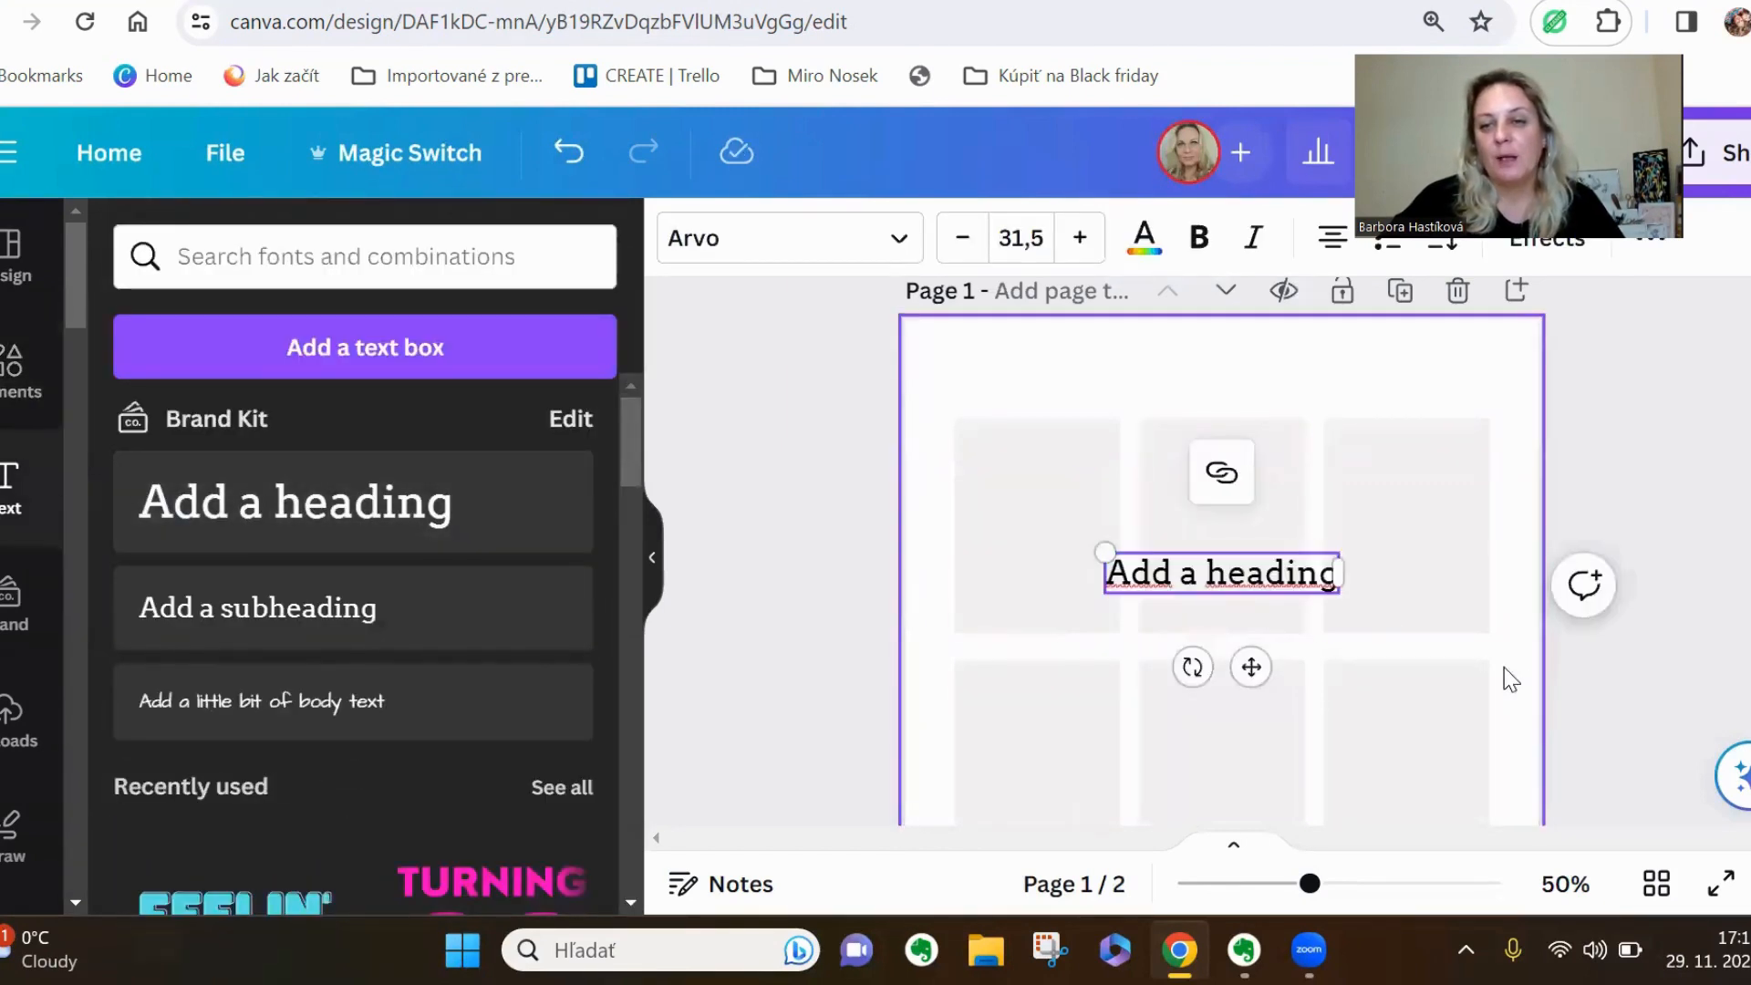
{"action": "left_click_drag", "start_coordinate": [1277, 573], "coordinate": [1134, 481]}
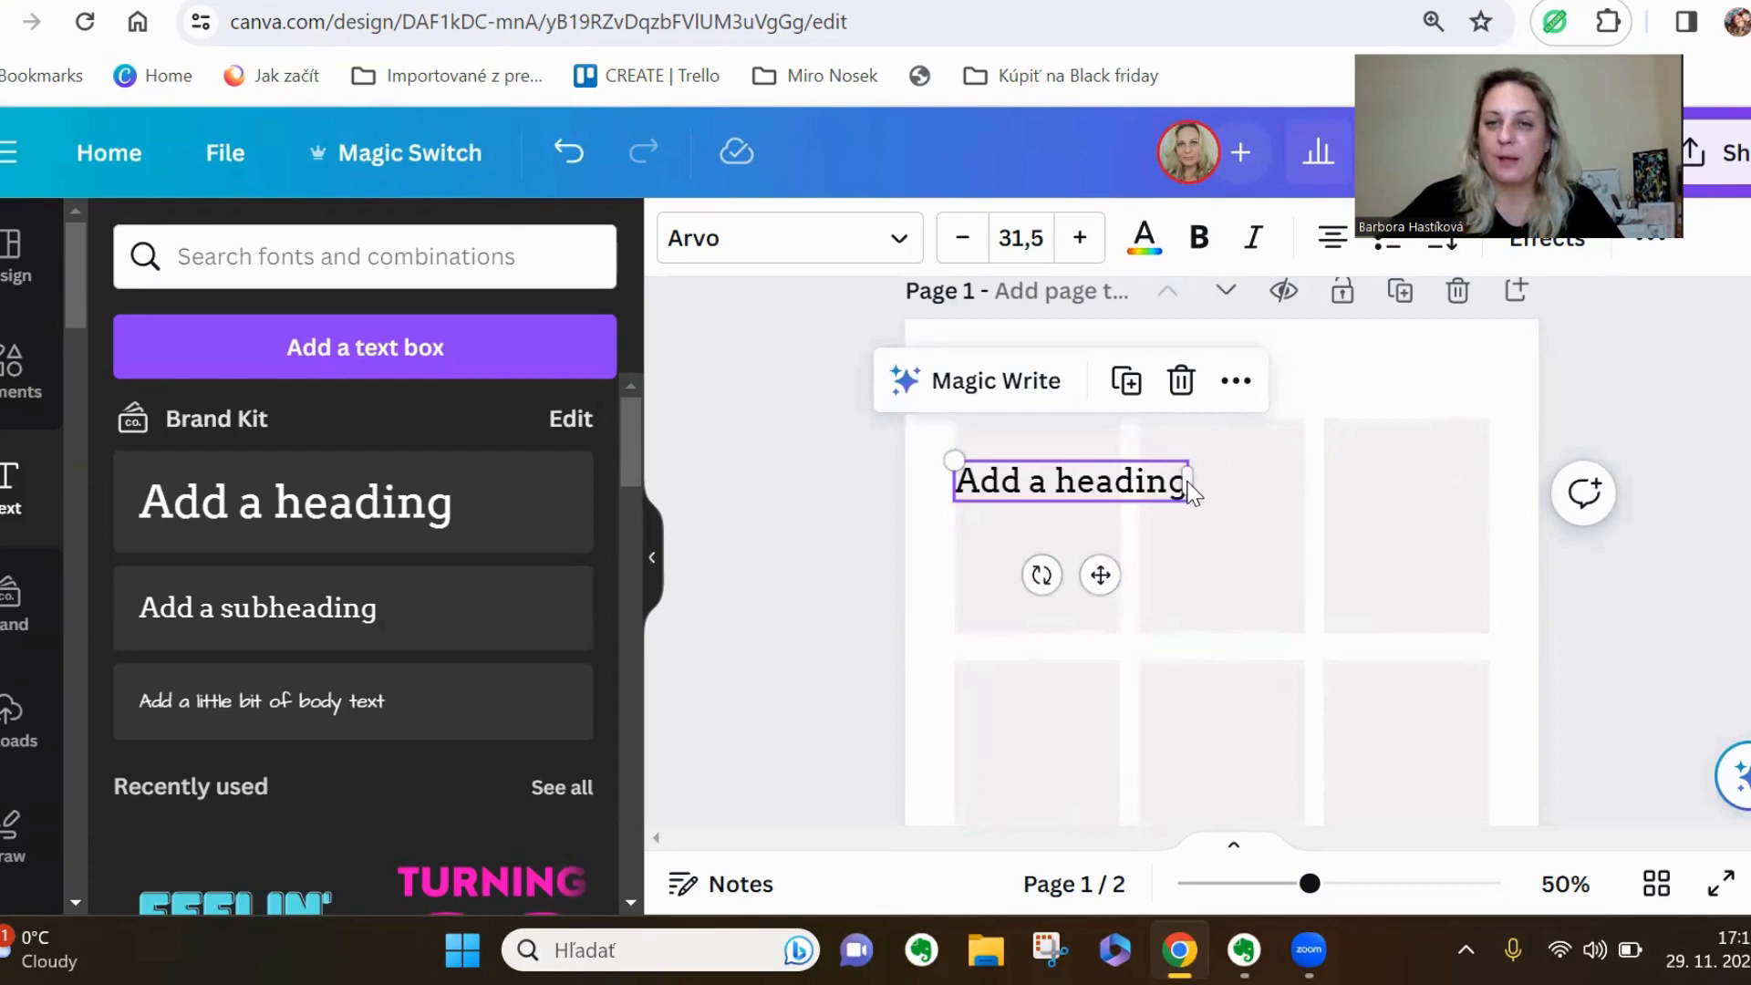
Replace the heading placeholder with the question "What is mums favourite food?"
{"action": "double_click", "coordinate": [1143, 480]}
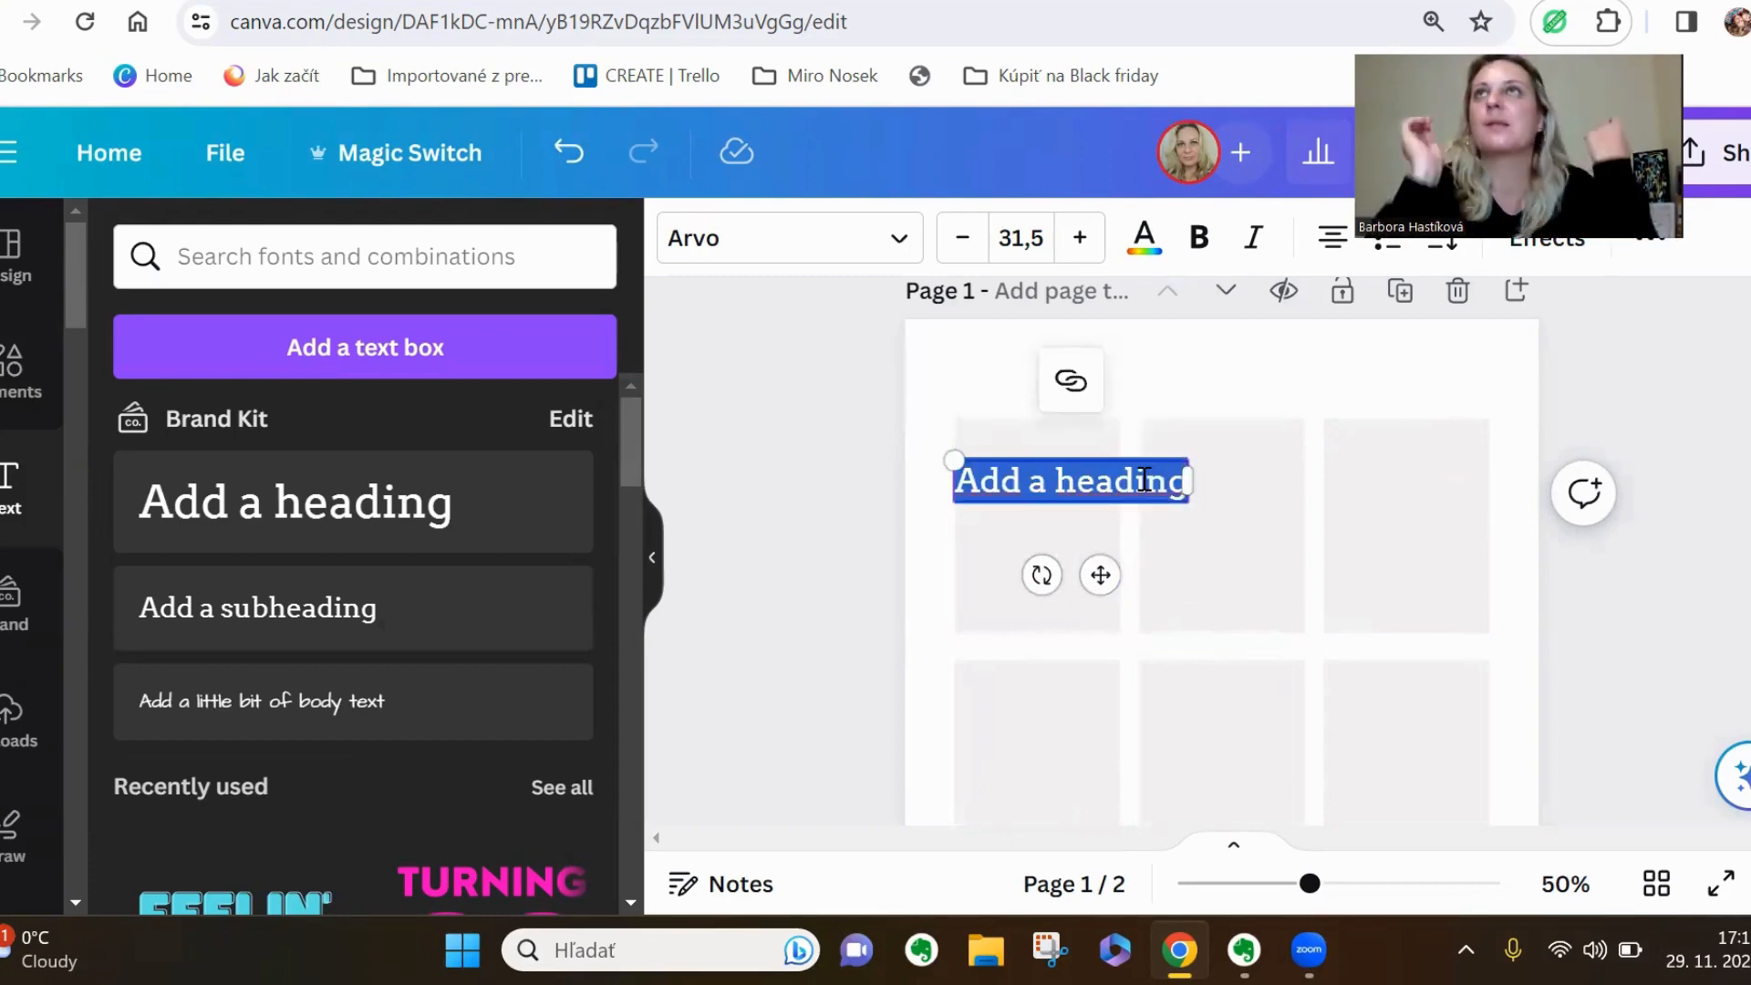
{"action": "type", "text": "Waht"}
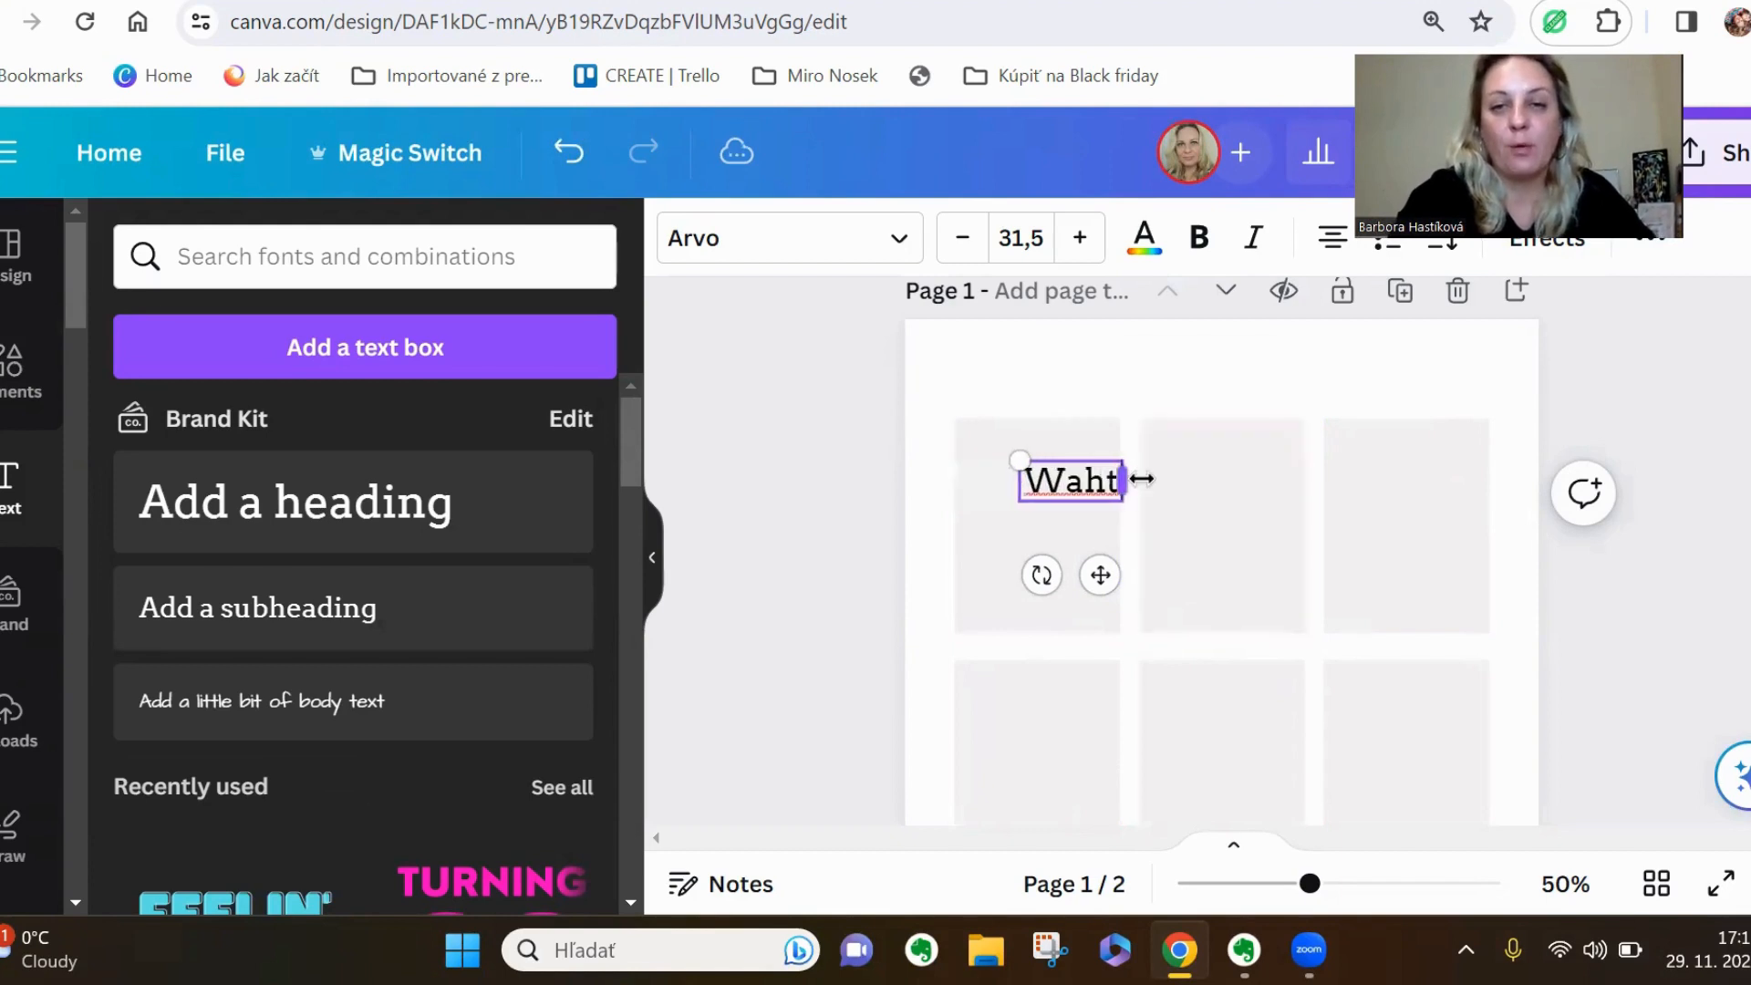
{"action": "key", "text": "BackSpace"}
{"action": "key", "text": "BackSpace"}
{"action": "key", "text": "BackSpace"}
{"action": "type", "text": "hat is"}
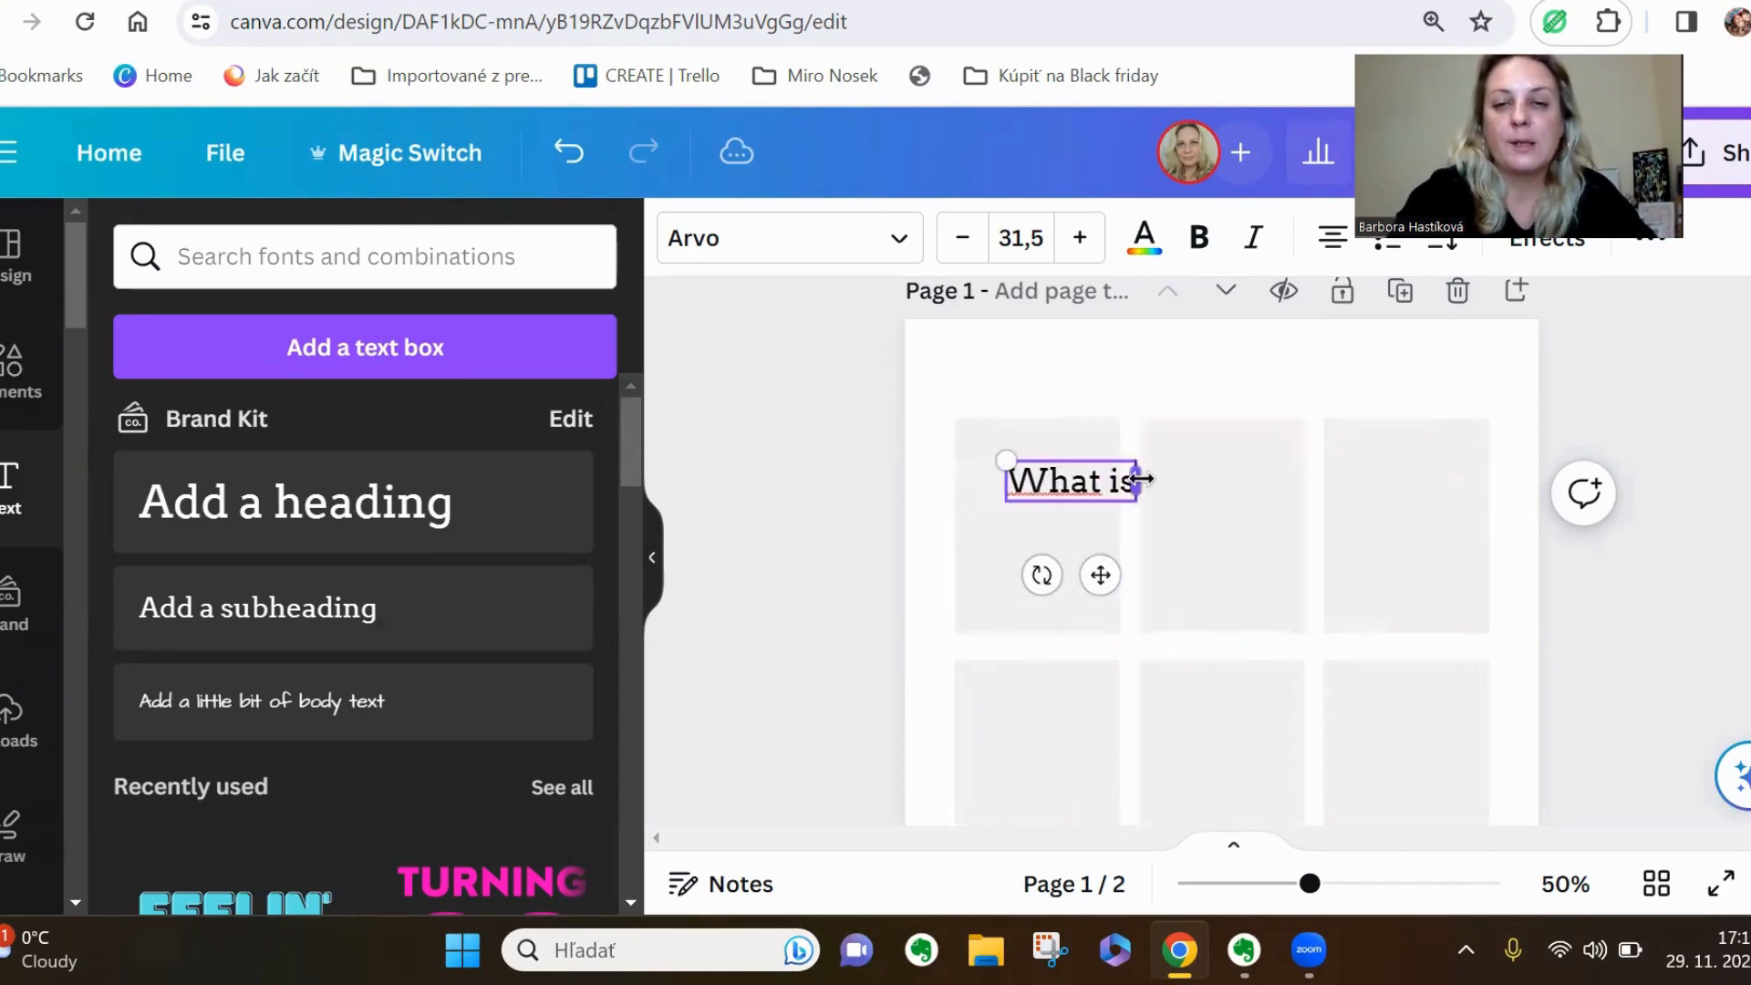
{"action": "type", "text": " mum"}
{"action": "type", "text": "s favourit"}
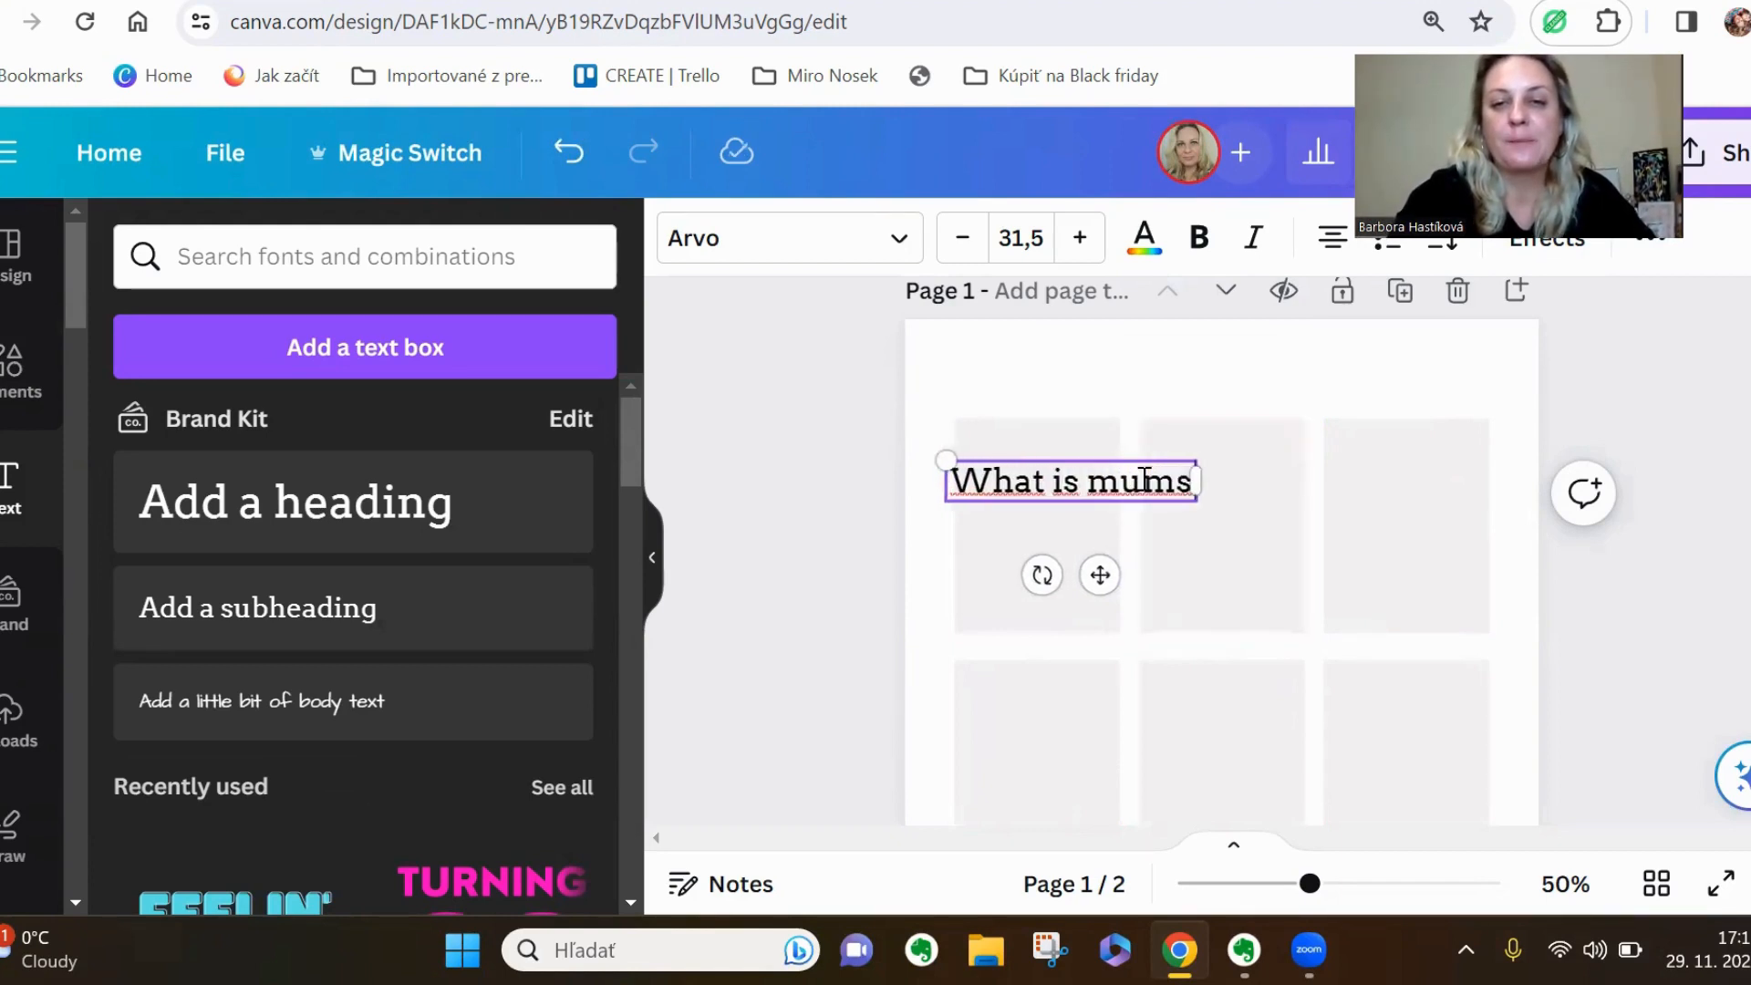
{"action": "type", "text": "e food?"}
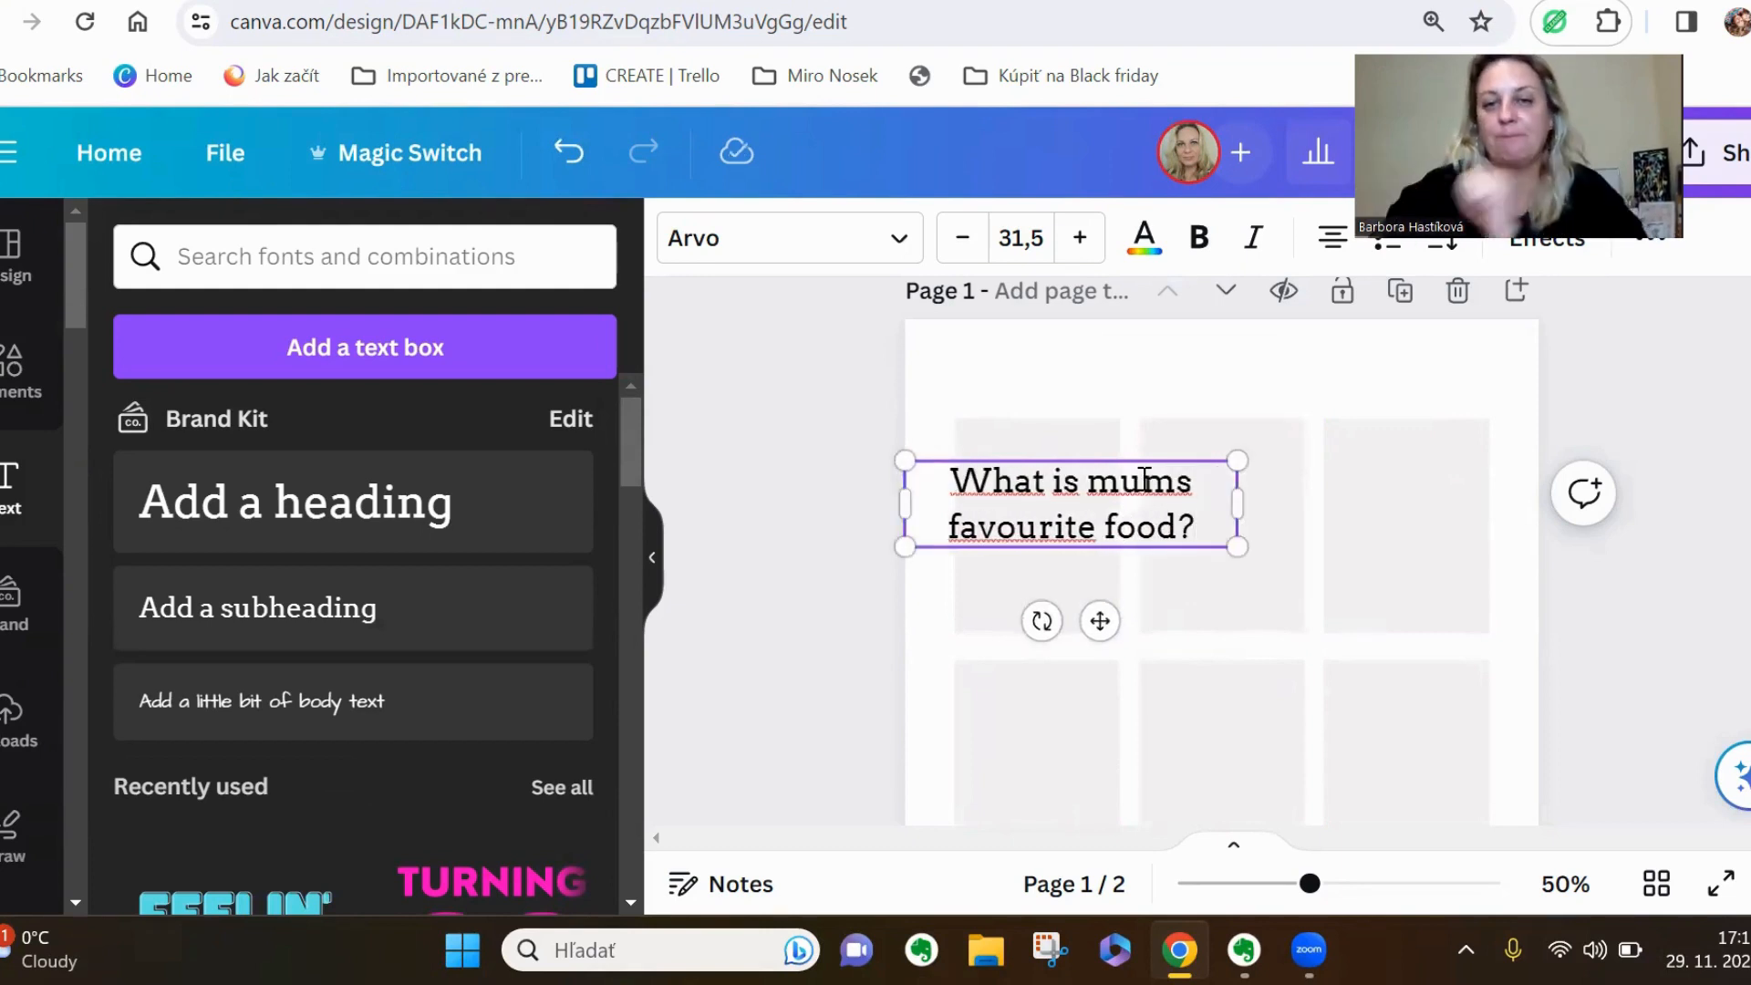
Set the question text to size 20 in Glacial Indifference and narrow its box to about the first card's width, wrapping onto two lines
{"action": "left_click", "coordinate": [1029, 251]}
{"action": "key", "text": "Return"}
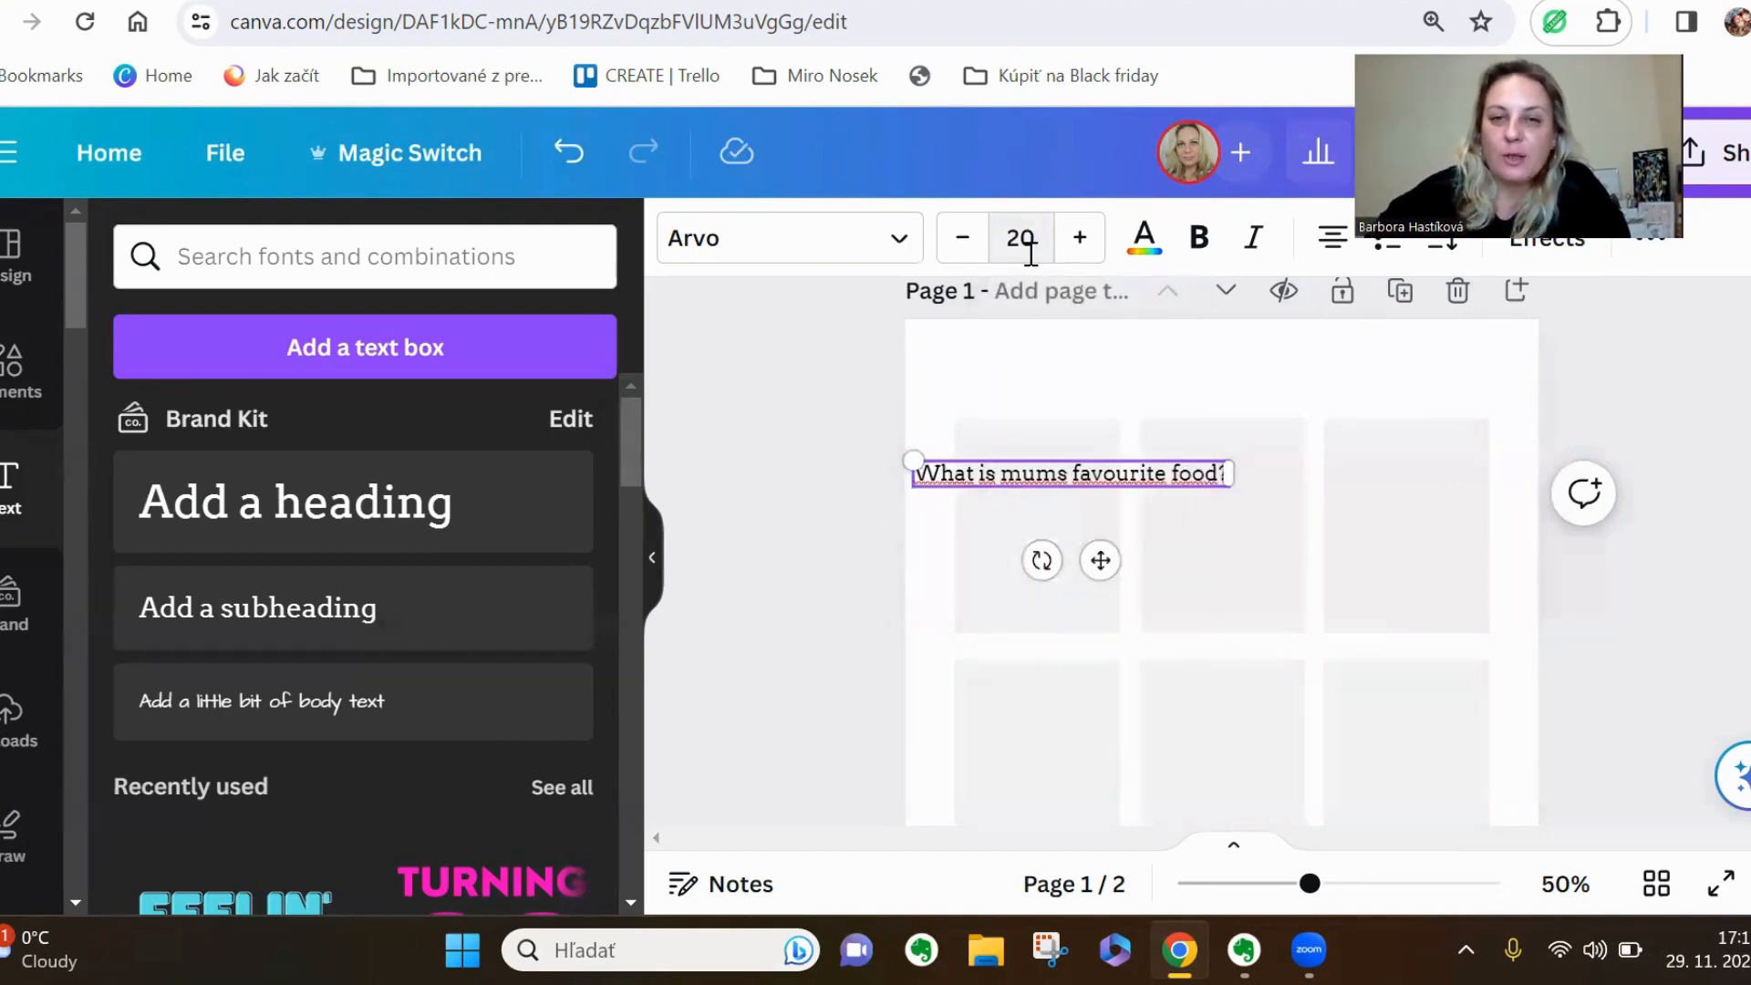
{"action": "left_click", "coordinate": [908, 242]}
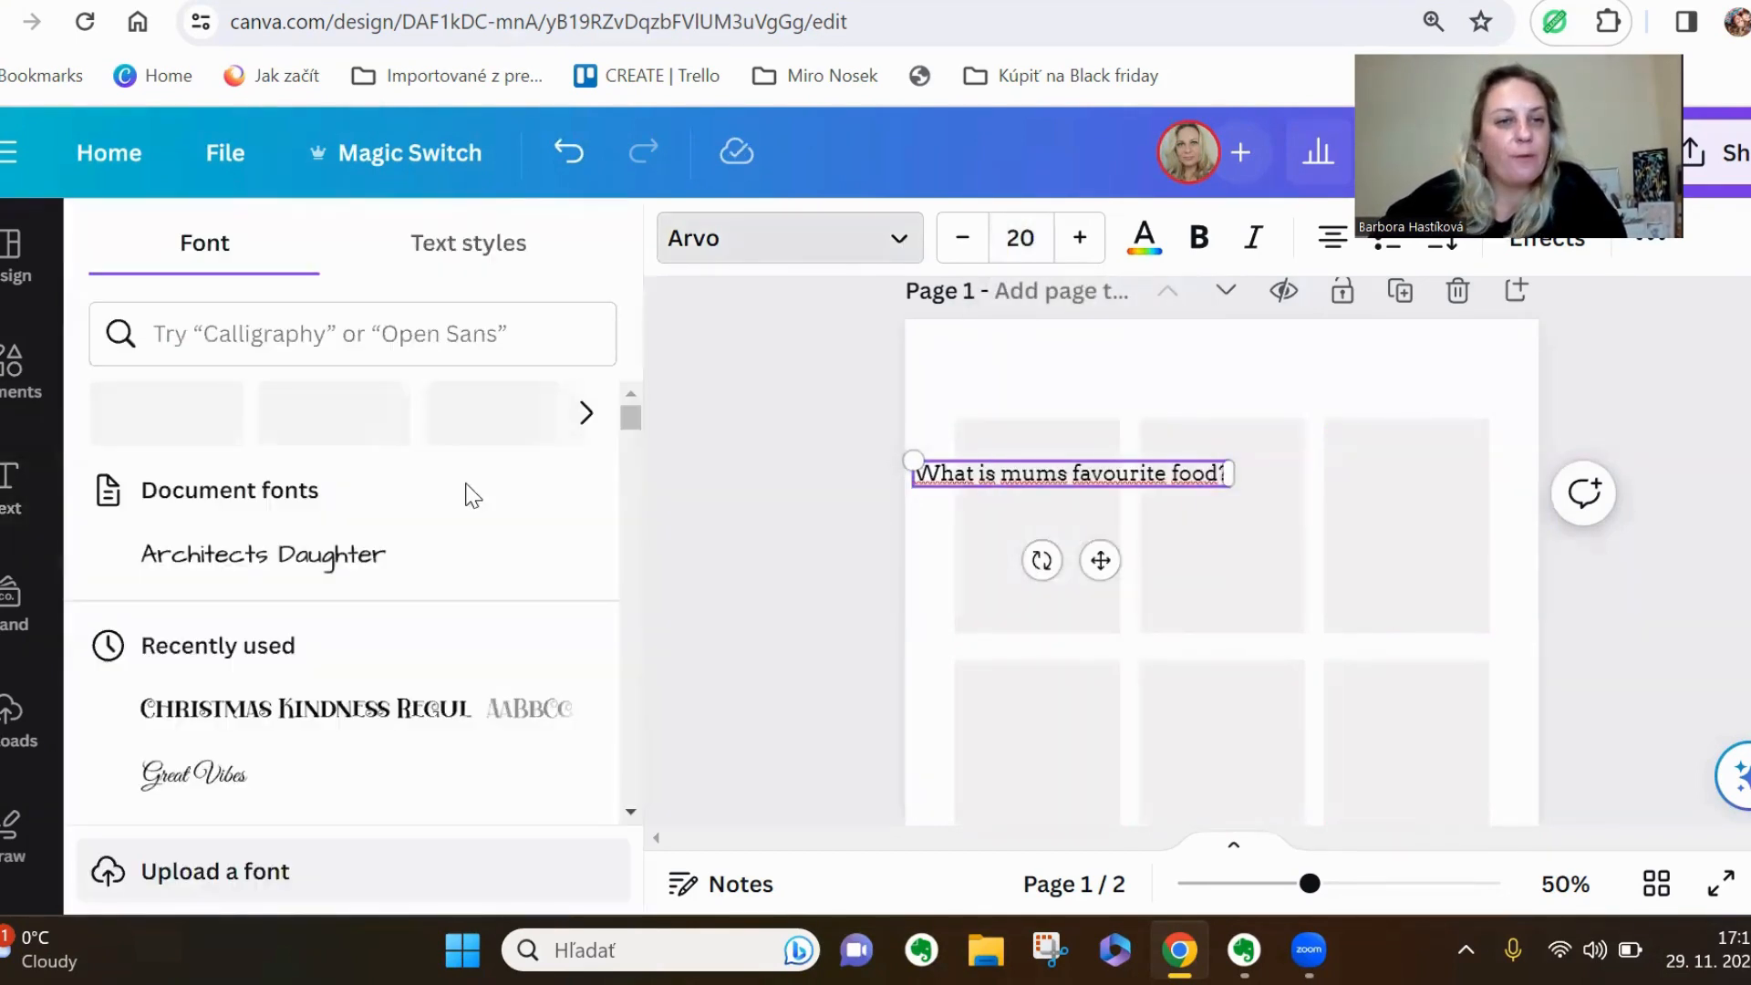
{"action": "scroll", "coordinate": [345, 574], "scroll_direction": "down", "scroll_amount": 2}
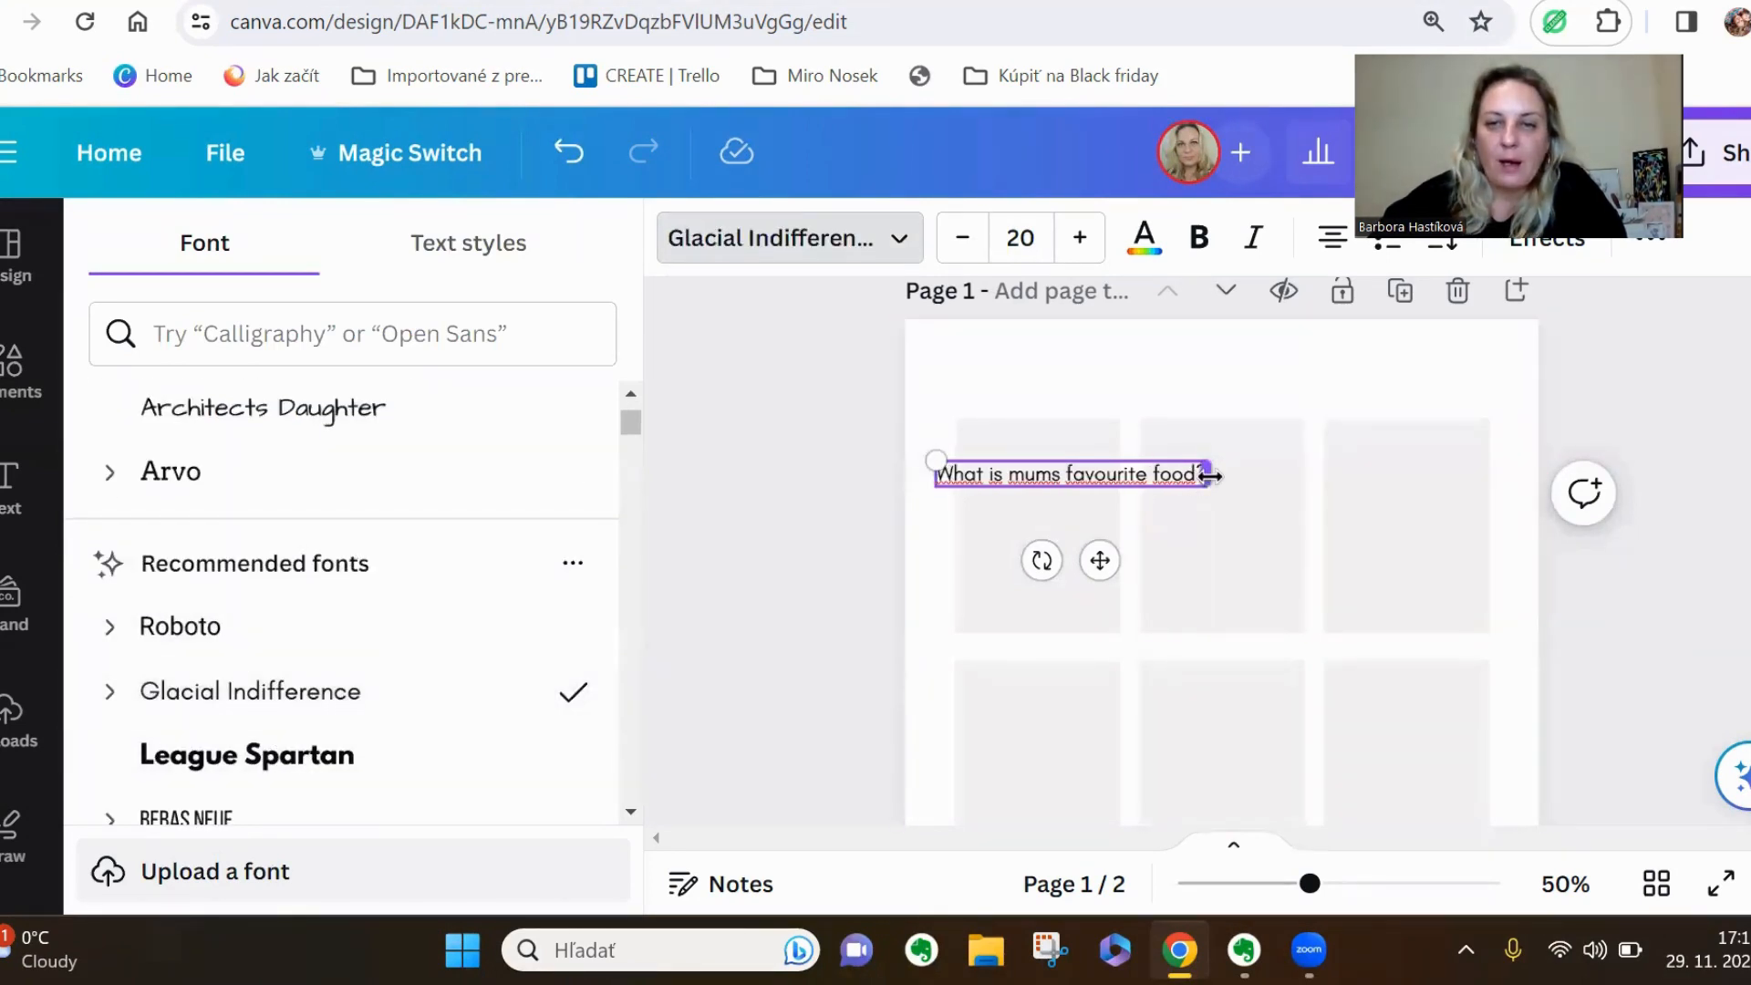
{"action": "left_click_drag", "start_coordinate": [1210, 475], "coordinate": [1121, 488]}
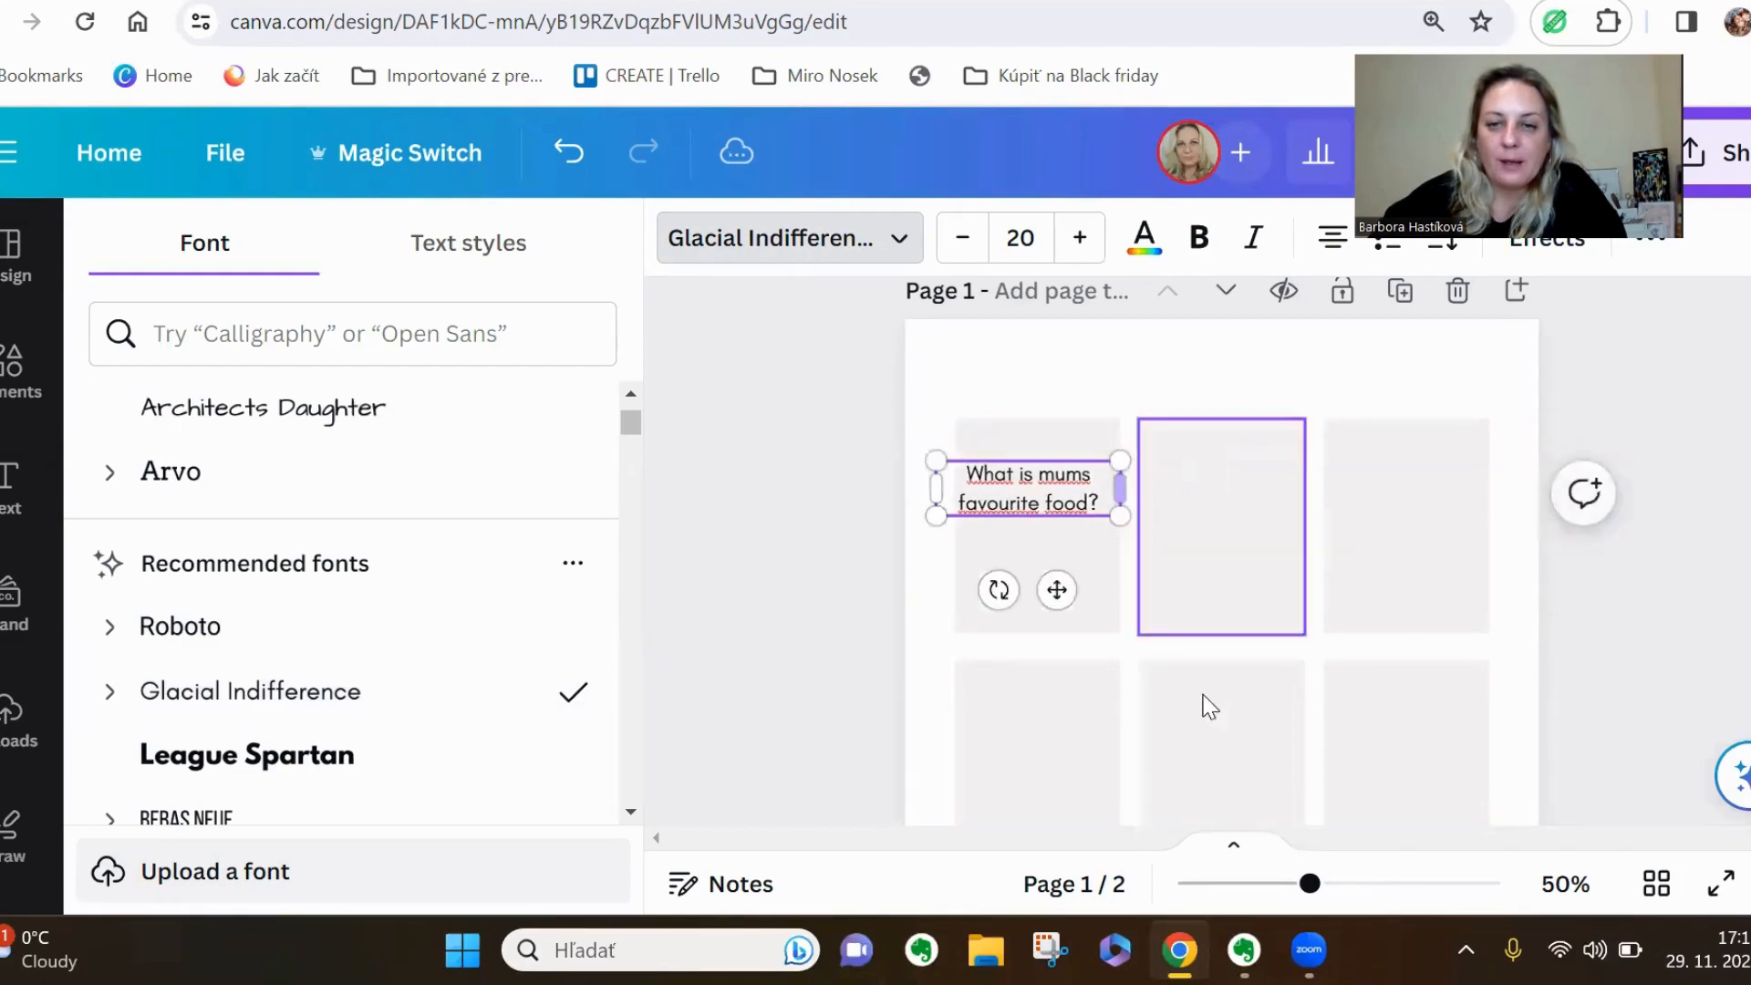
Fit the question's text box exactly to the first card's width and shift it slightly lower on the card
{"action": "left_click_drag", "start_coordinate": [1310, 882], "coordinate": [1333, 883]}
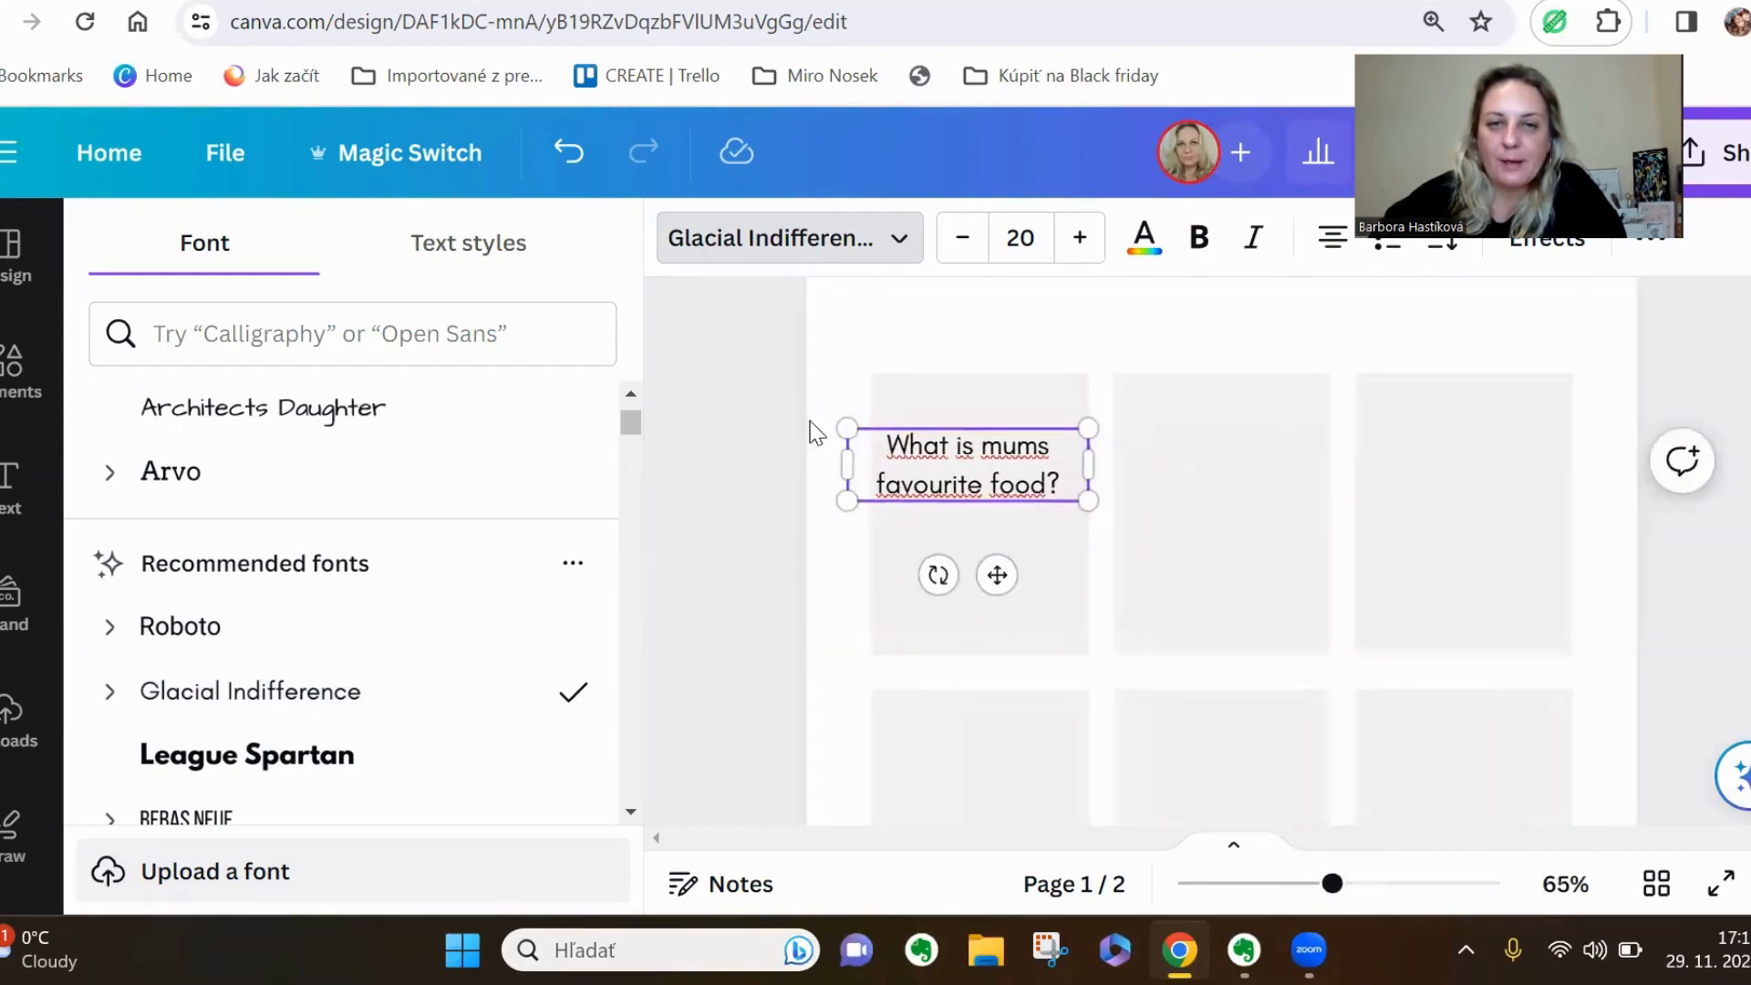
{"action": "left_click_drag", "start_coordinate": [843, 463], "coordinate": [871, 465]}
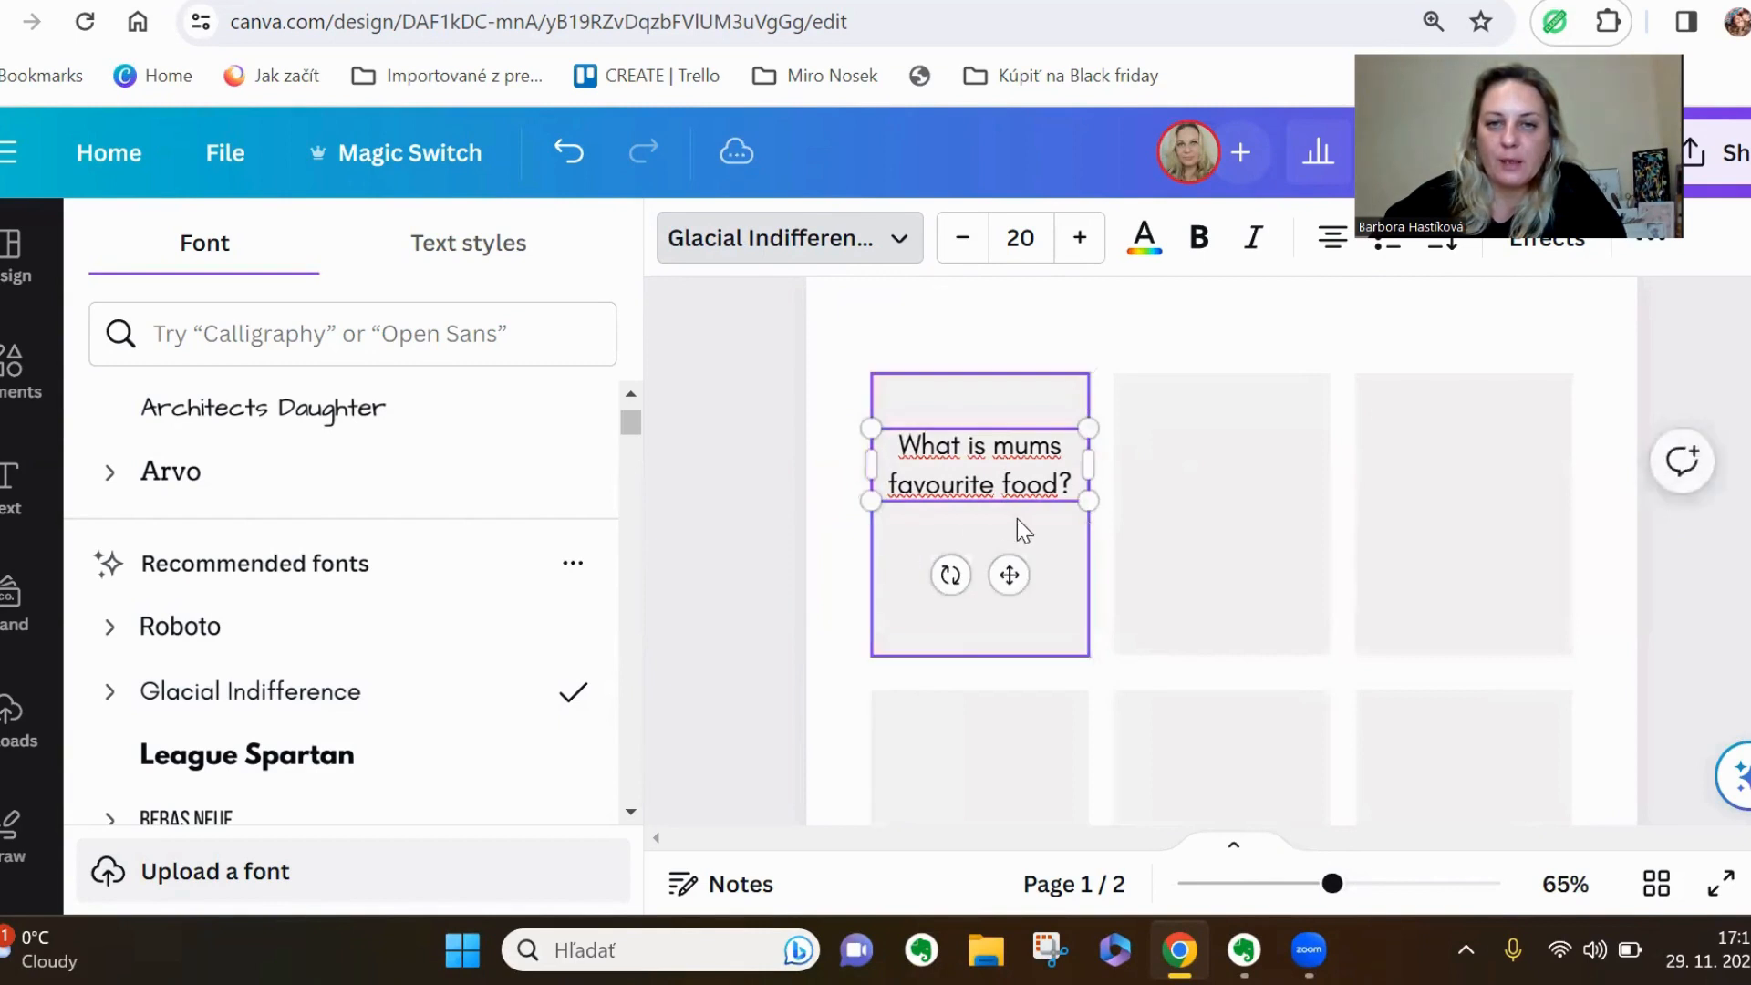
{"action": "left_click", "coordinate": [1074, 489]}
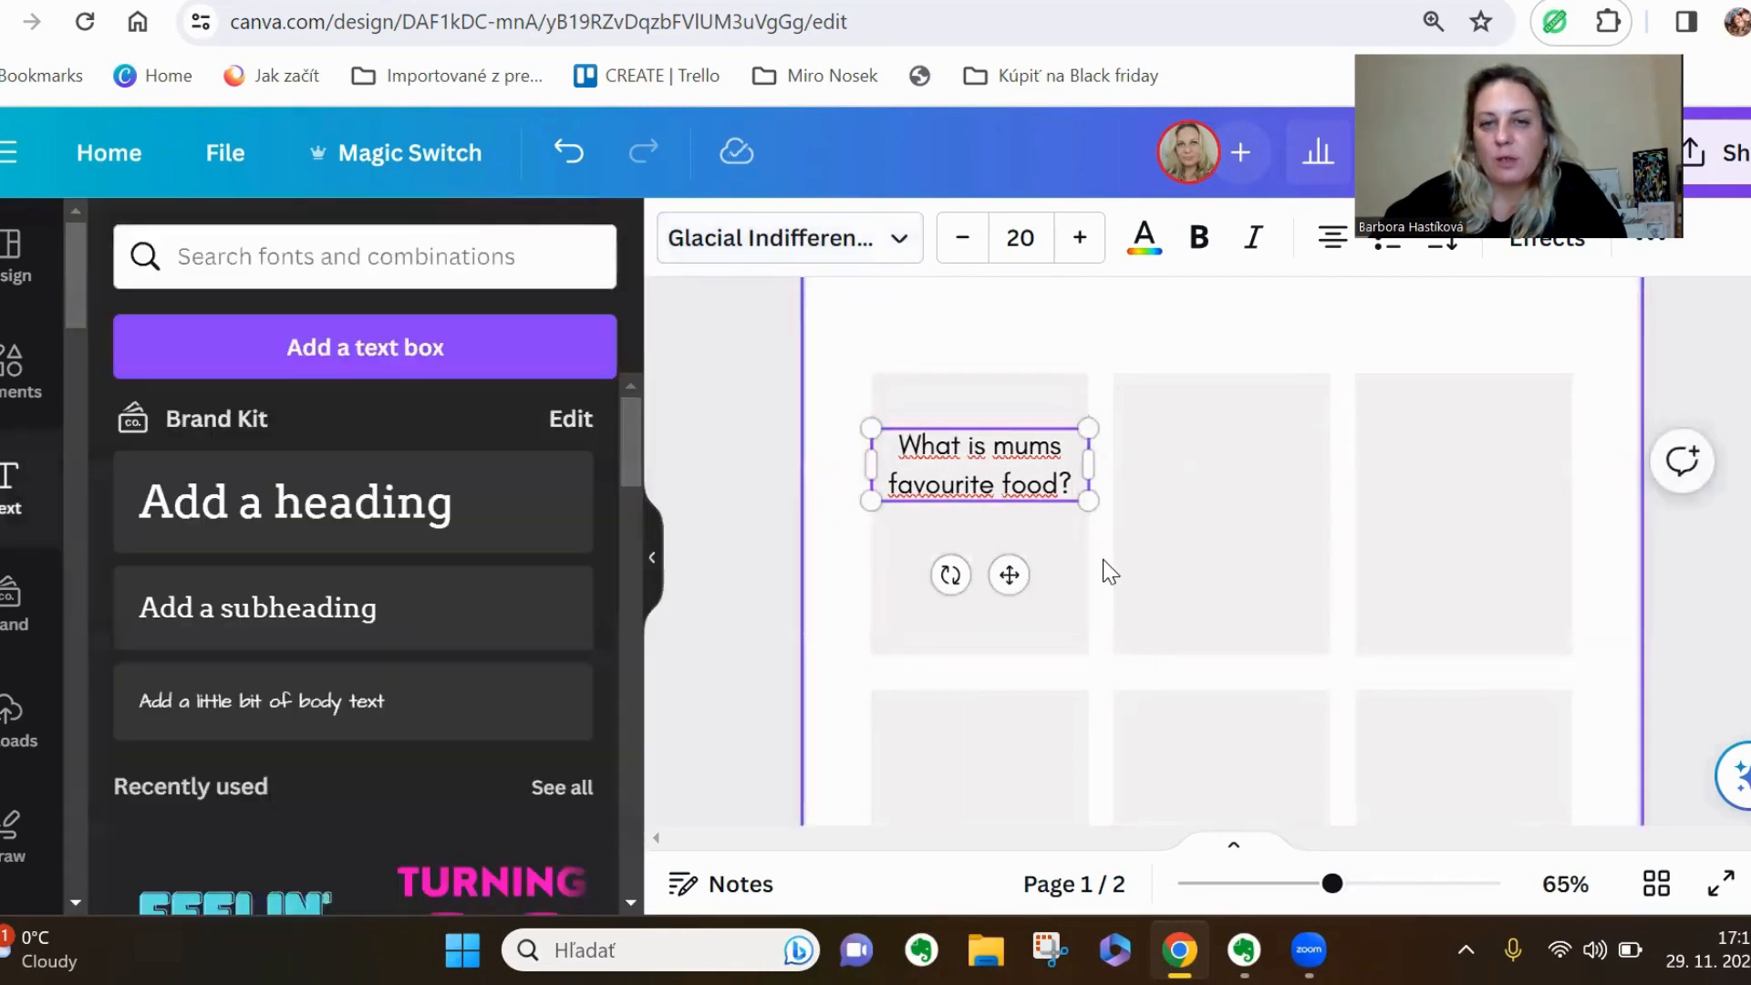
{"action": "left_click", "coordinate": [1109, 571]}
{"action": "left_click", "coordinate": [994, 460]}
{"action": "left_click_drag", "start_coordinate": [994, 460], "coordinate": [1002, 510]}
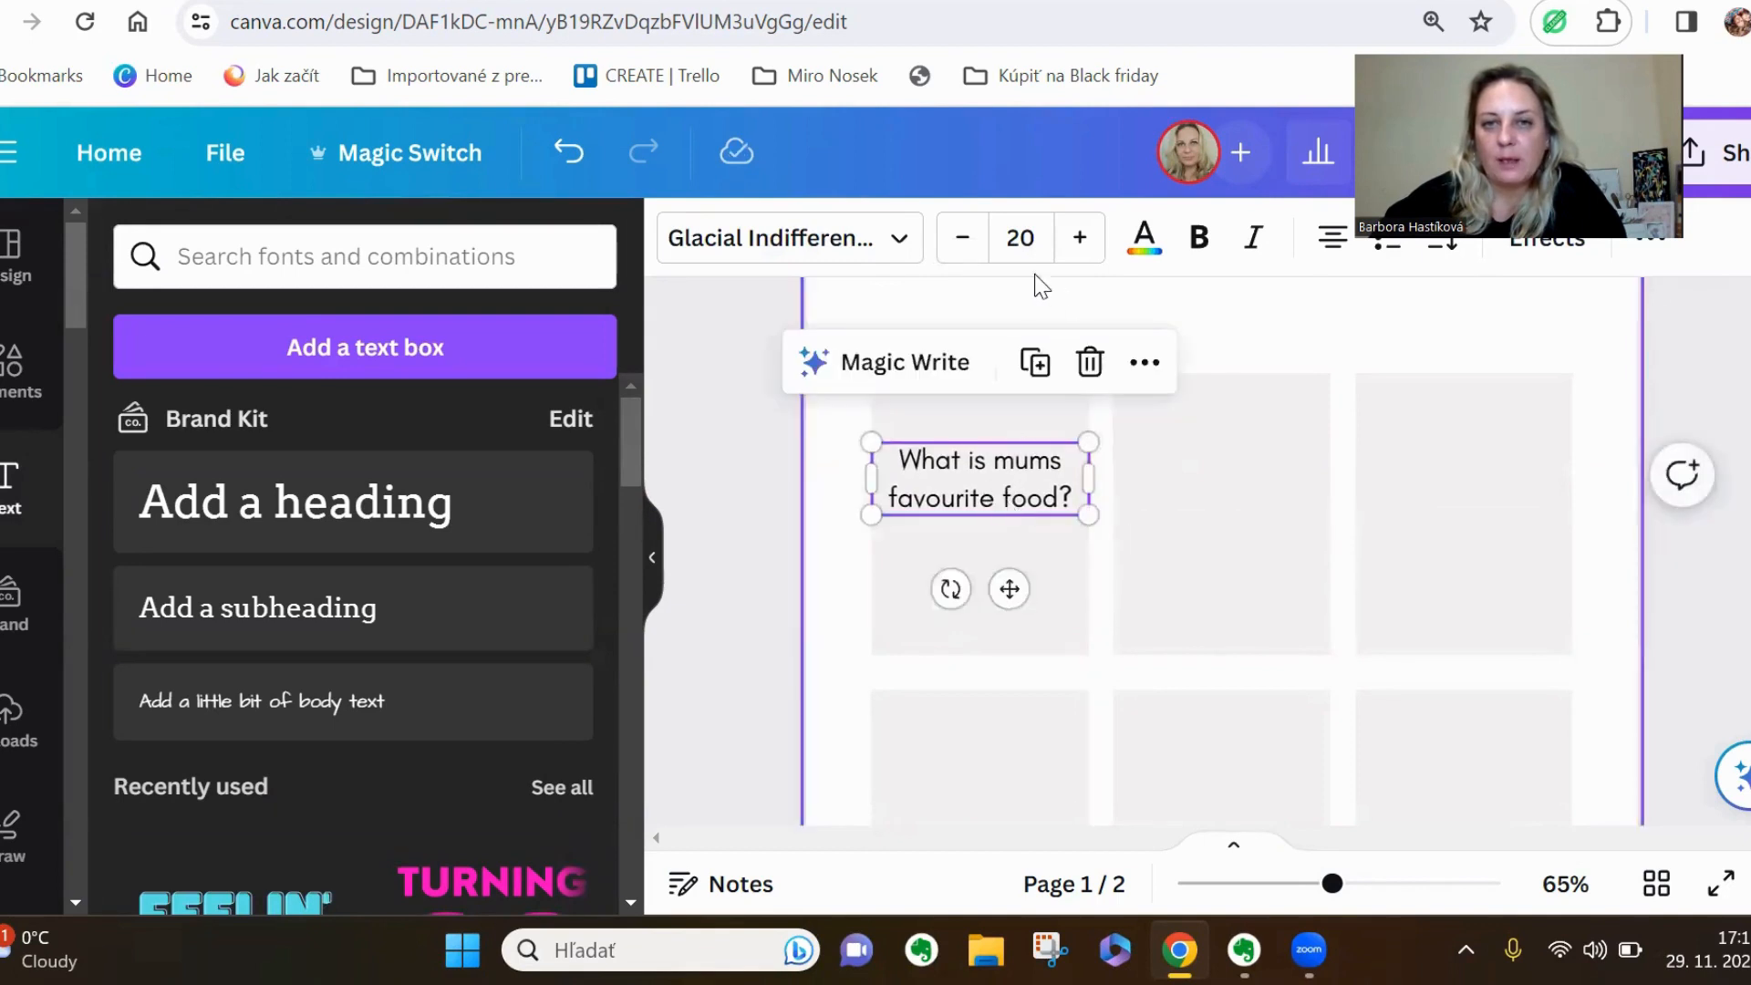
Set the question's text size to 18
{"action": "left_click", "coordinate": [1024, 240]}
{"action": "type", "text": "18"}
{"action": "key", "text": "Return"}
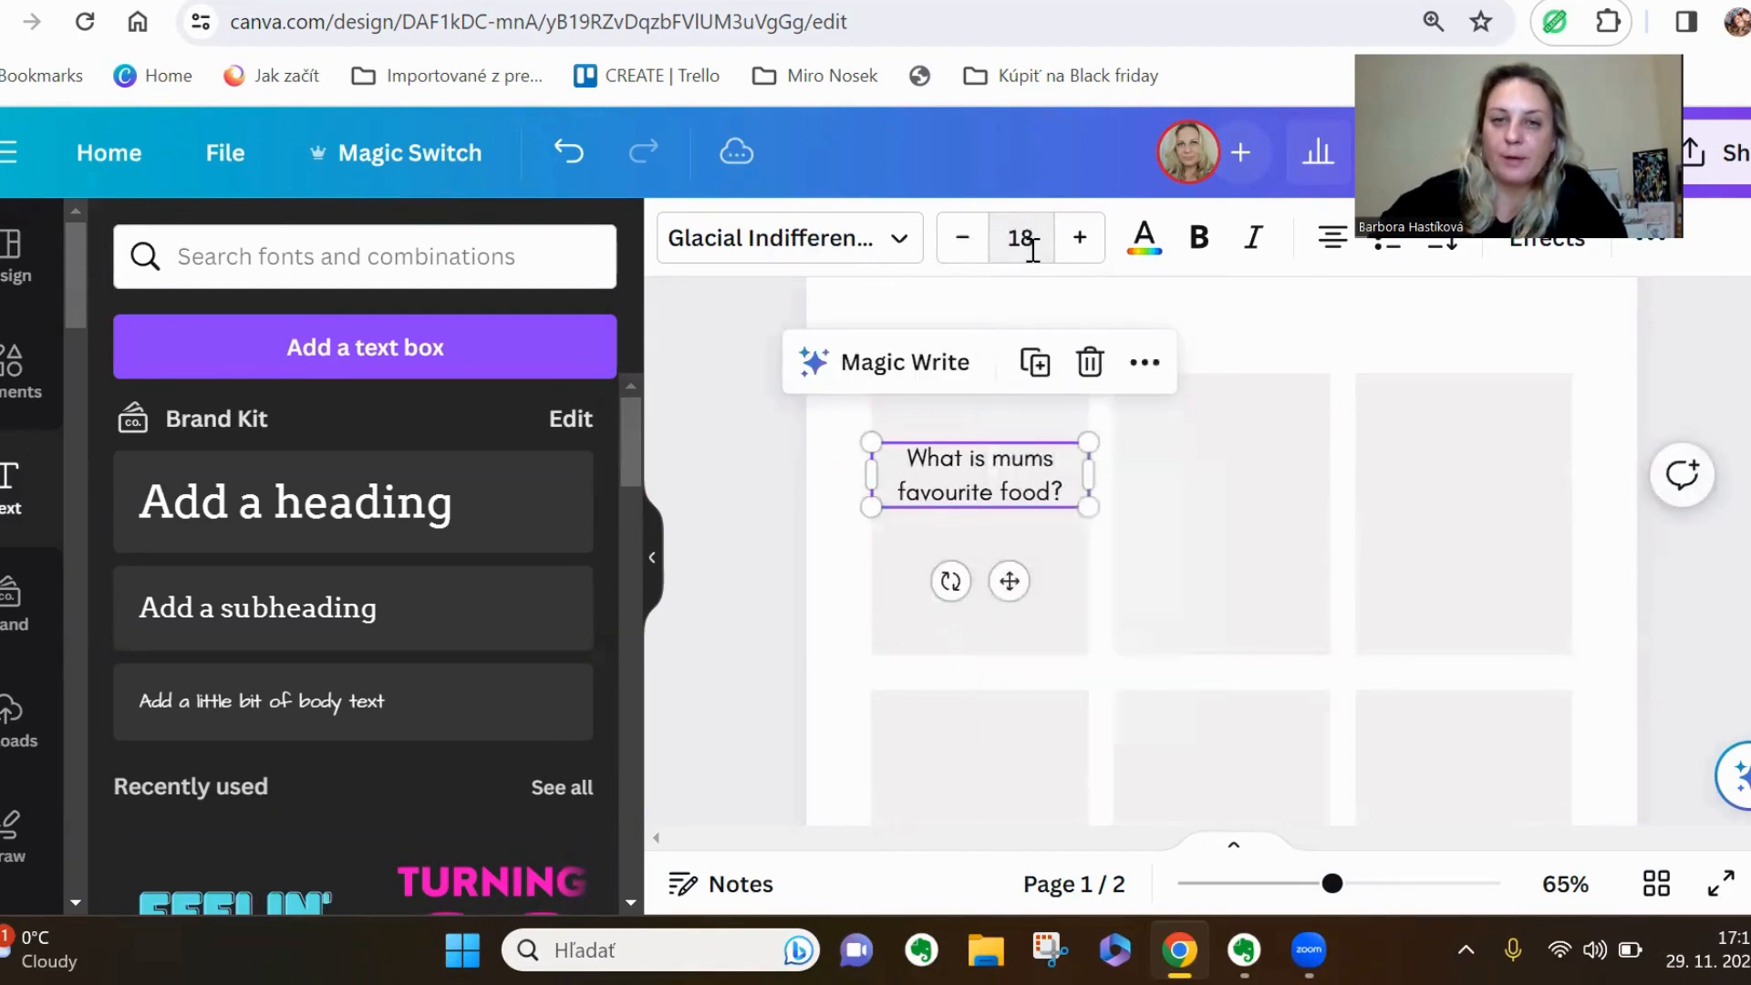
{"action": "left_click", "coordinate": [1111, 593]}
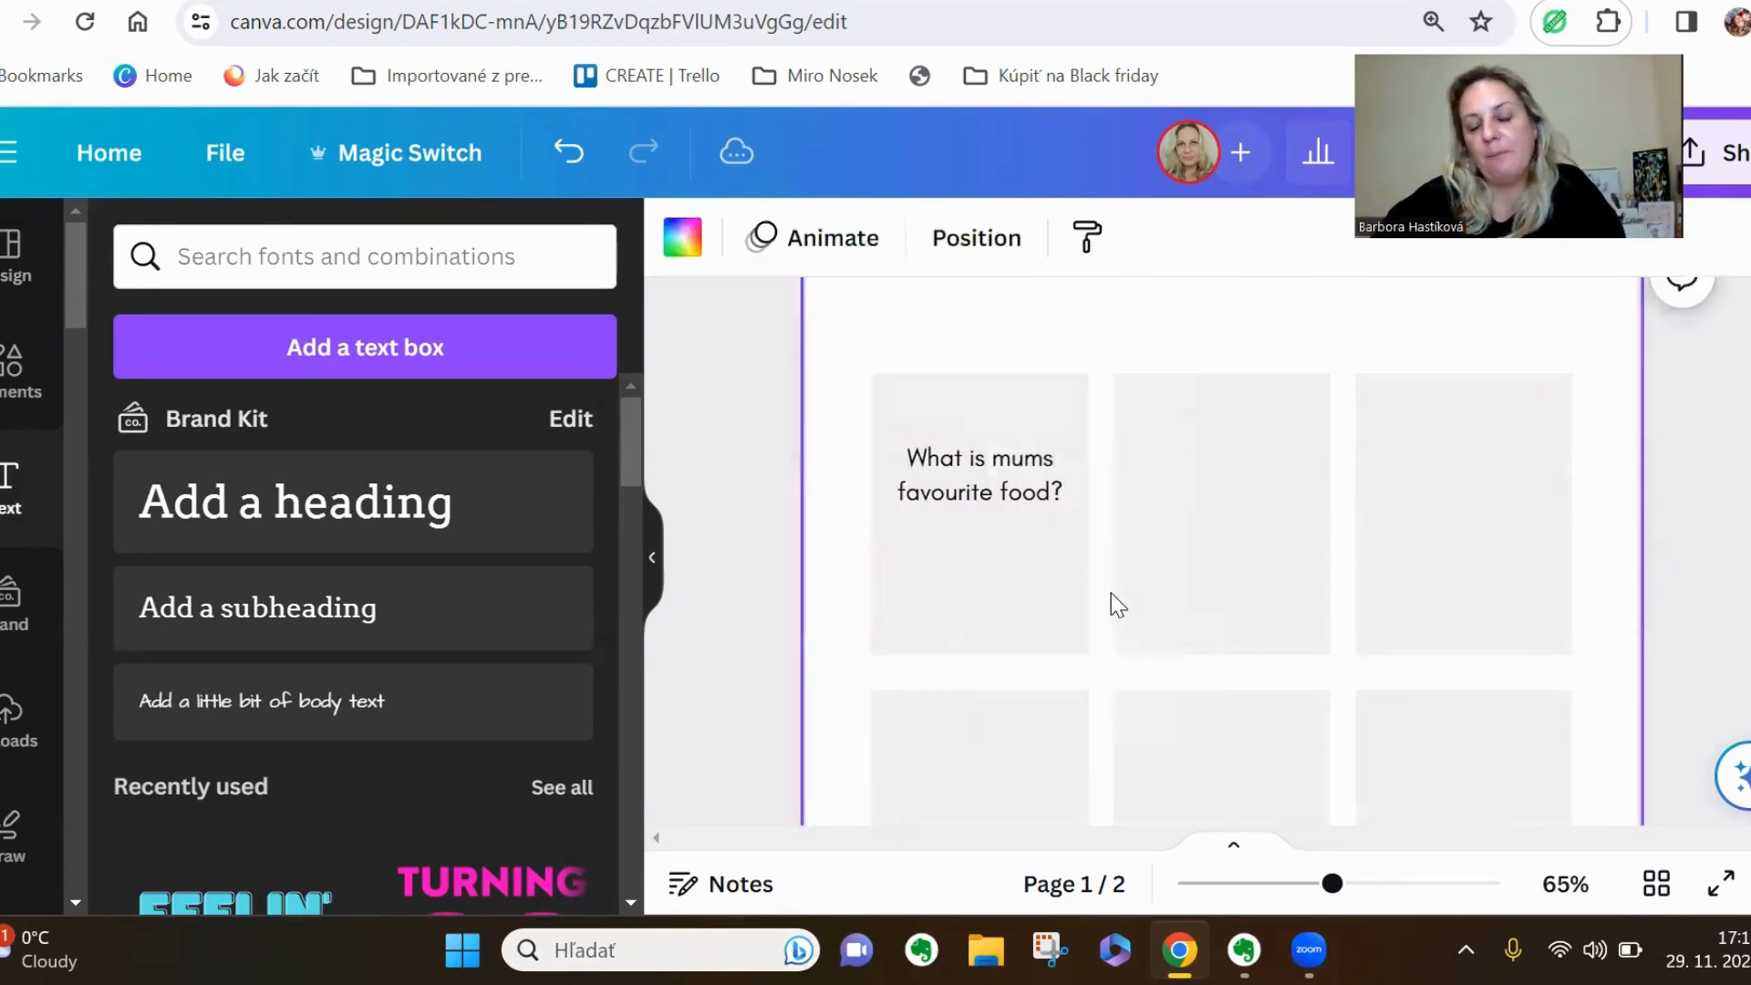
Duplicate the question text onto the second and third cards of the upper row, centred across each card
{"action": "left_click", "coordinate": [1020, 478]}
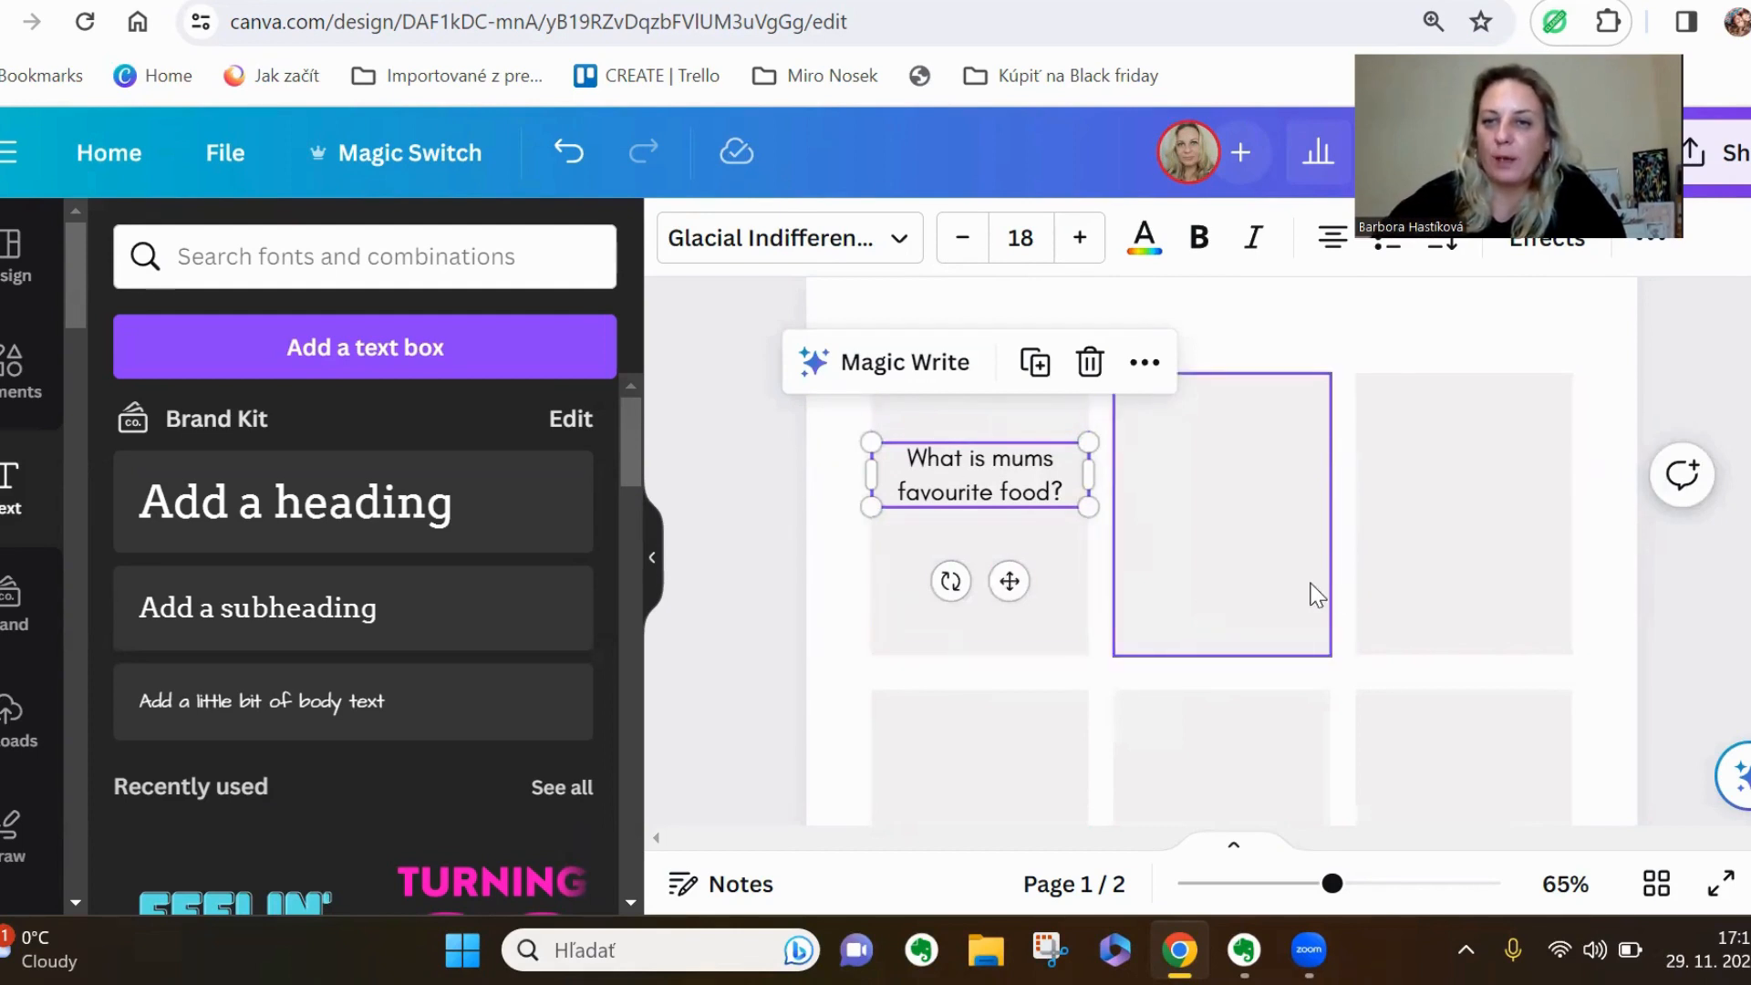
{"action": "left_click", "coordinate": [1035, 362]}
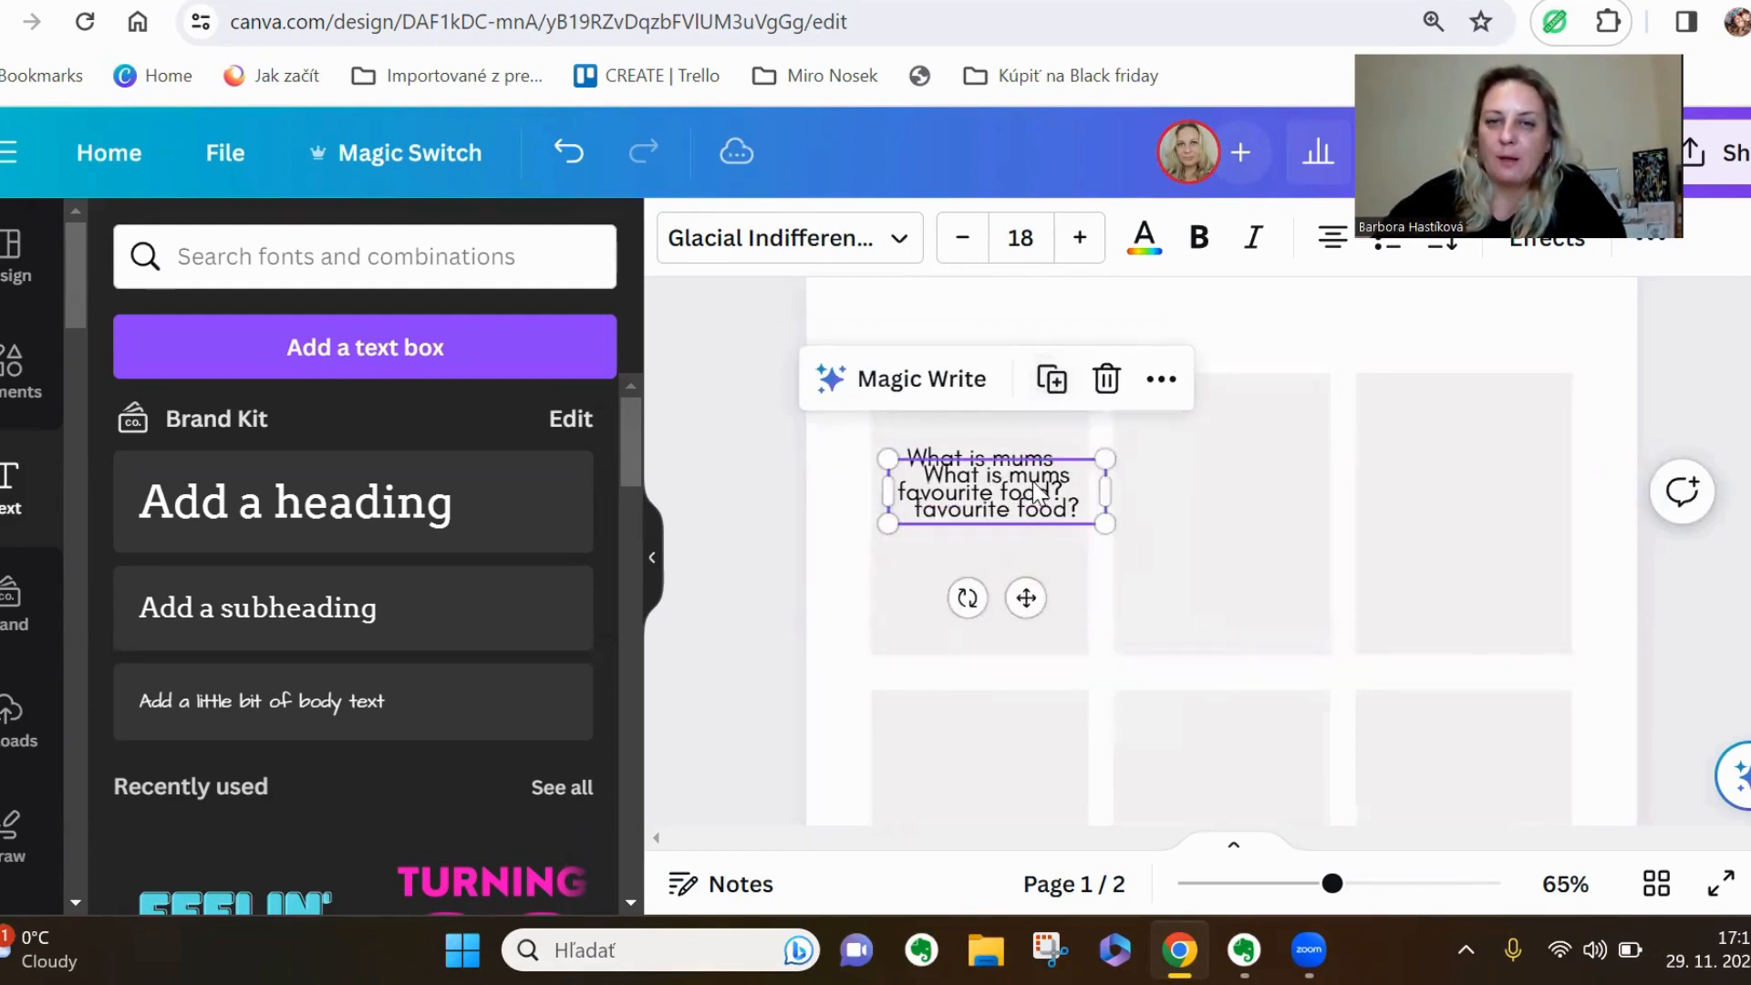
{"action": "left_click_drag", "start_coordinate": [1047, 388], "coordinate": [1263, 477]}
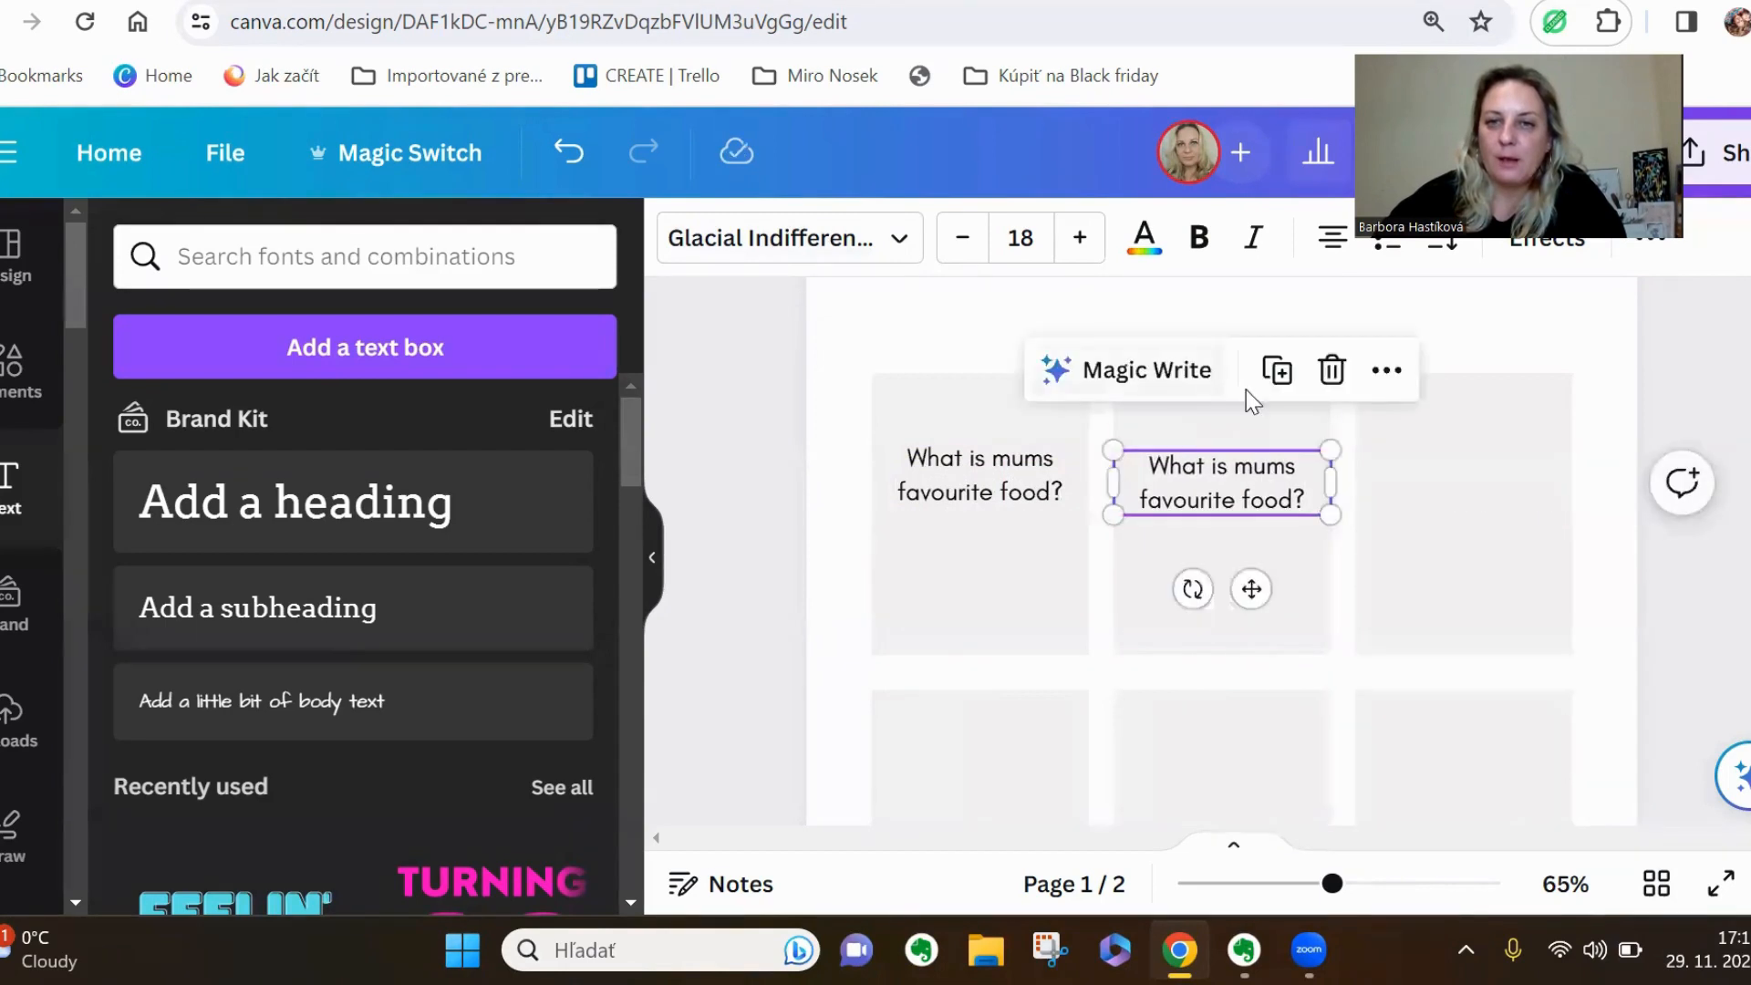
{"action": "left_click", "coordinate": [1278, 368]}
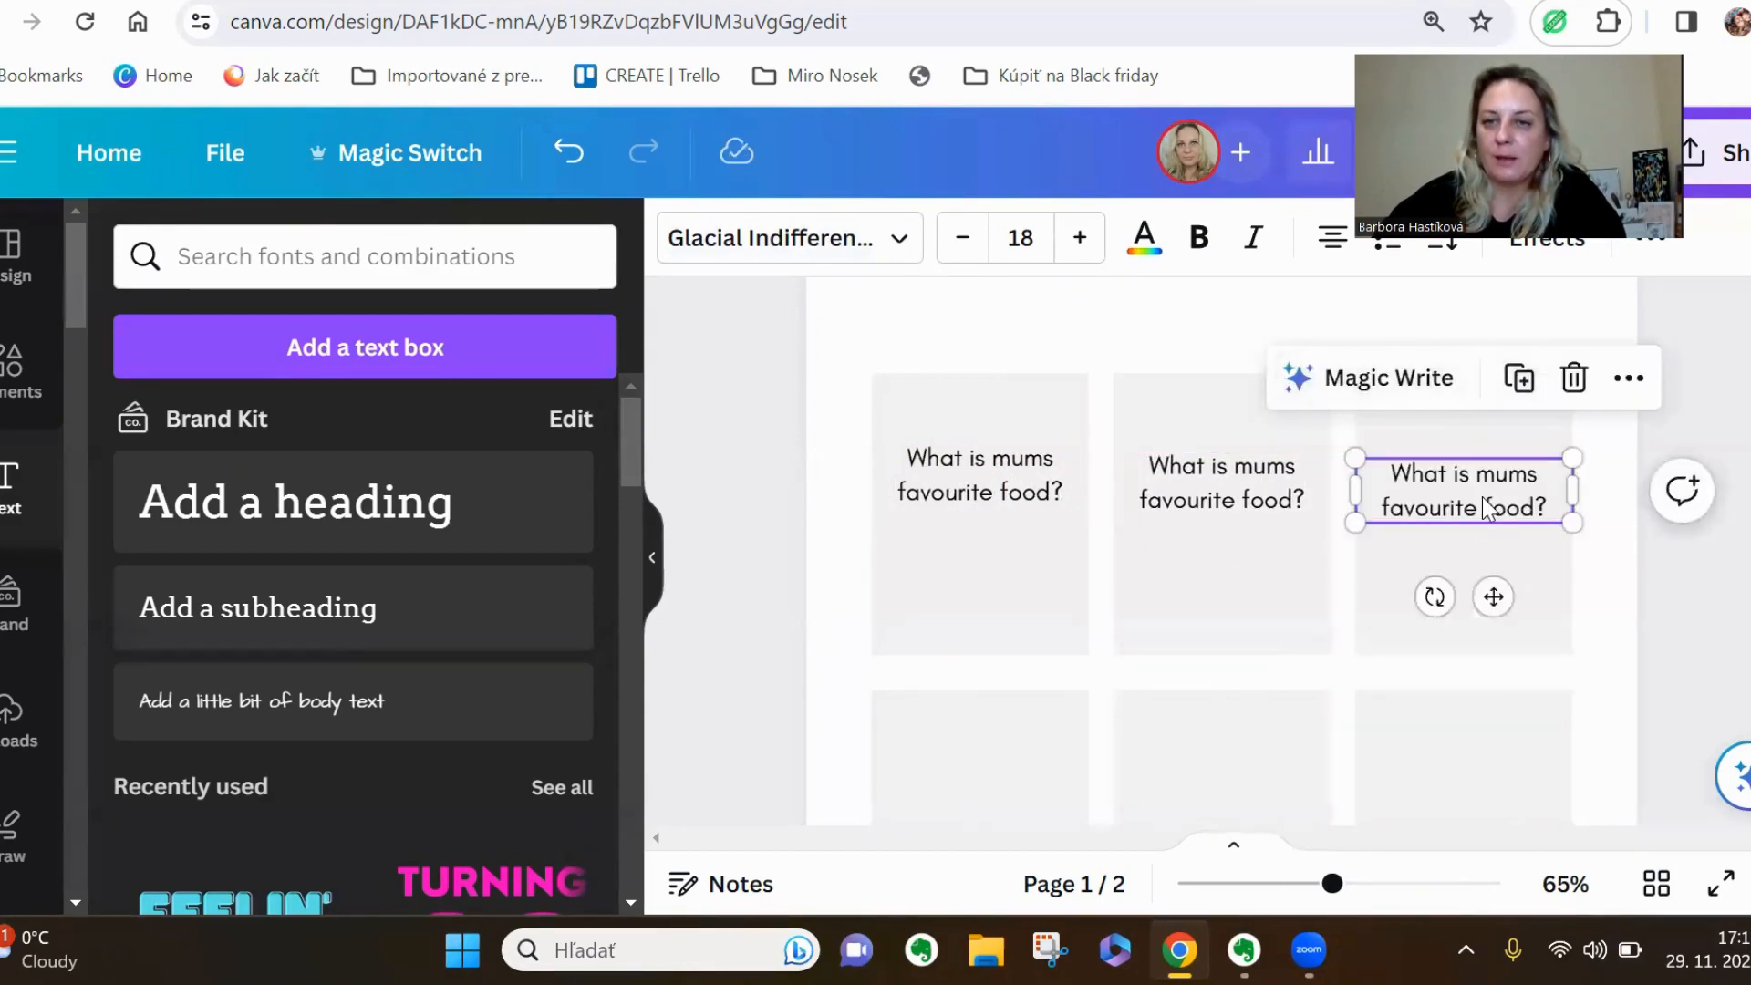
{"action": "left_click_drag", "start_coordinate": [1482, 490], "coordinate": [1479, 491]}
Place copies of the question text on all three cards of the middle row, aligned with each other
{"action": "left_click", "coordinate": [1519, 377]}
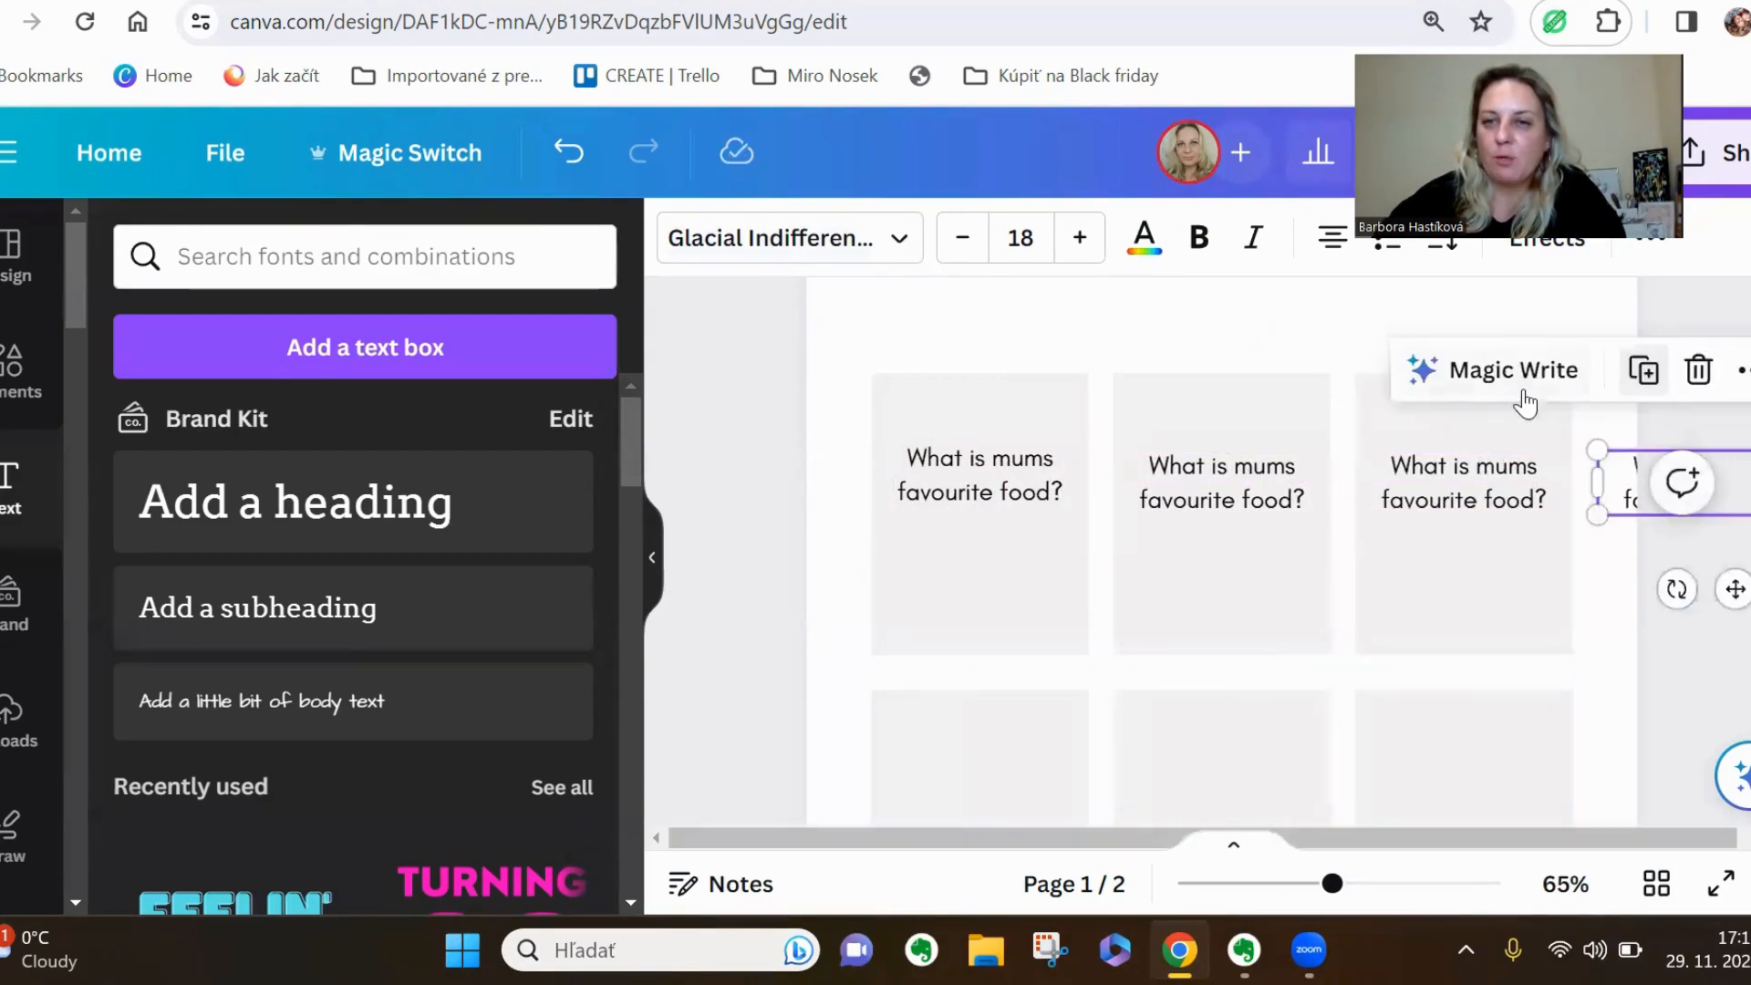
{"action": "left_click_drag", "start_coordinate": [1623, 491], "coordinate": [901, 499]}
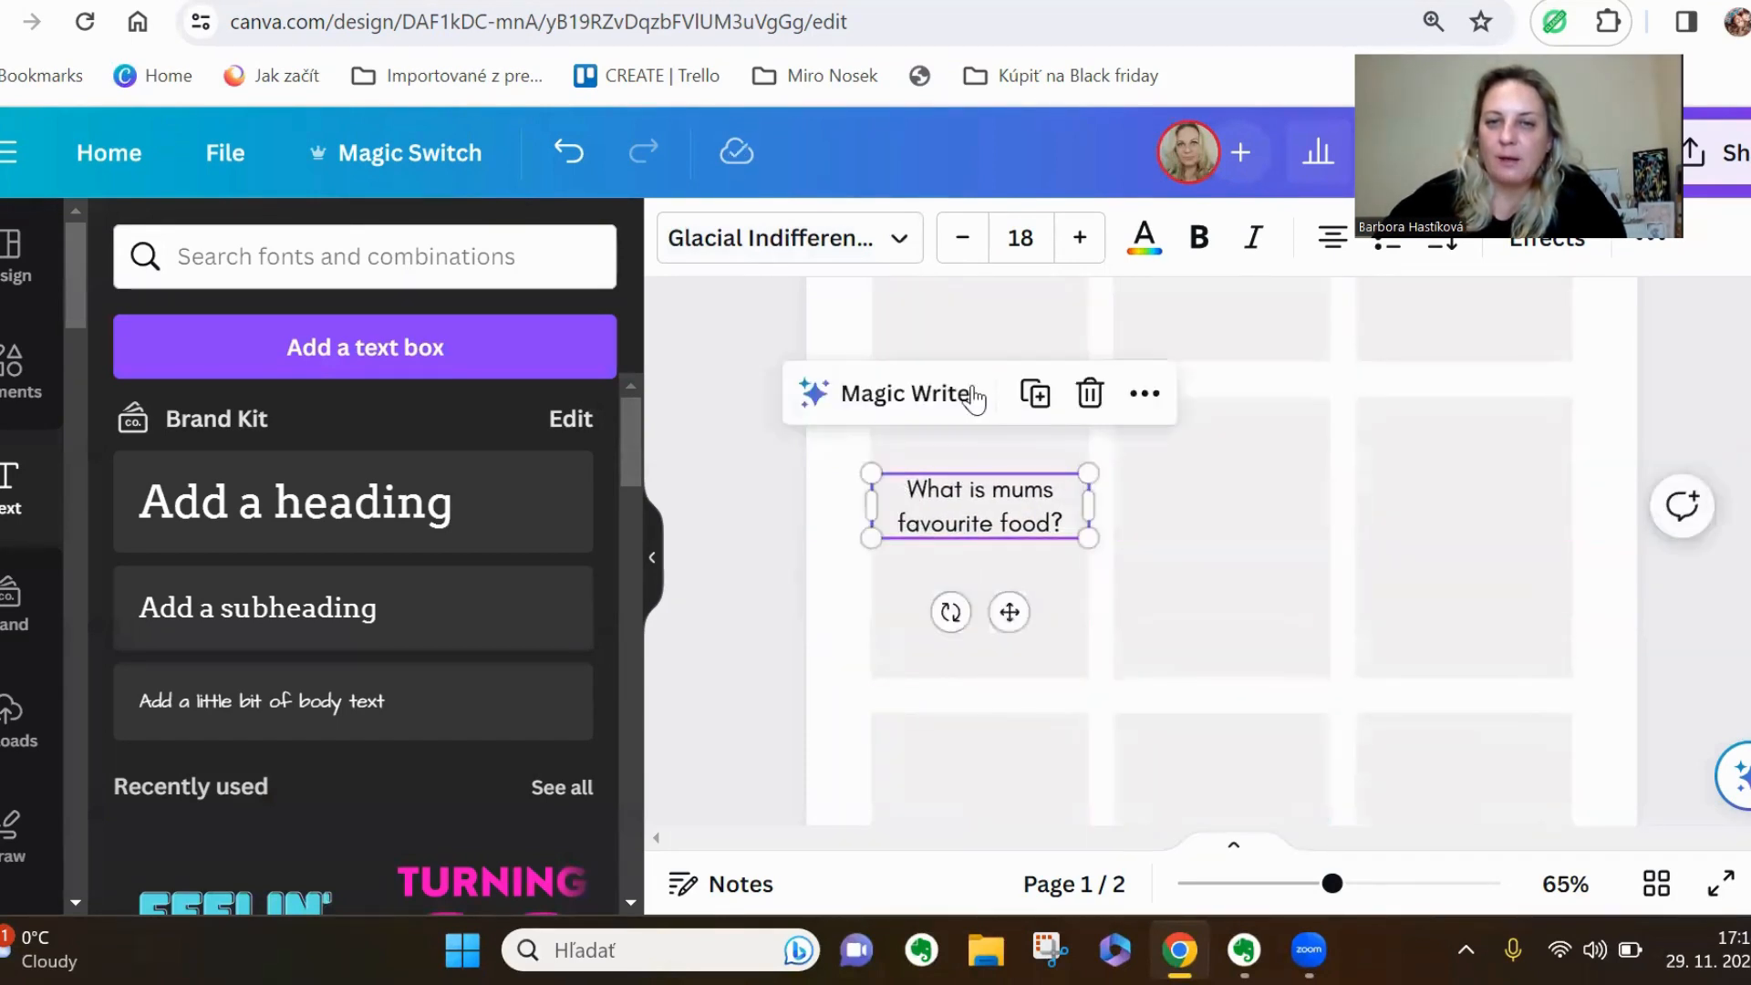
{"action": "left_click", "coordinate": [1032, 391]}
{"action": "left_click_drag", "start_coordinate": [1031, 520], "coordinate": [1234, 511]}
{"action": "left_click", "coordinate": [1274, 394]}
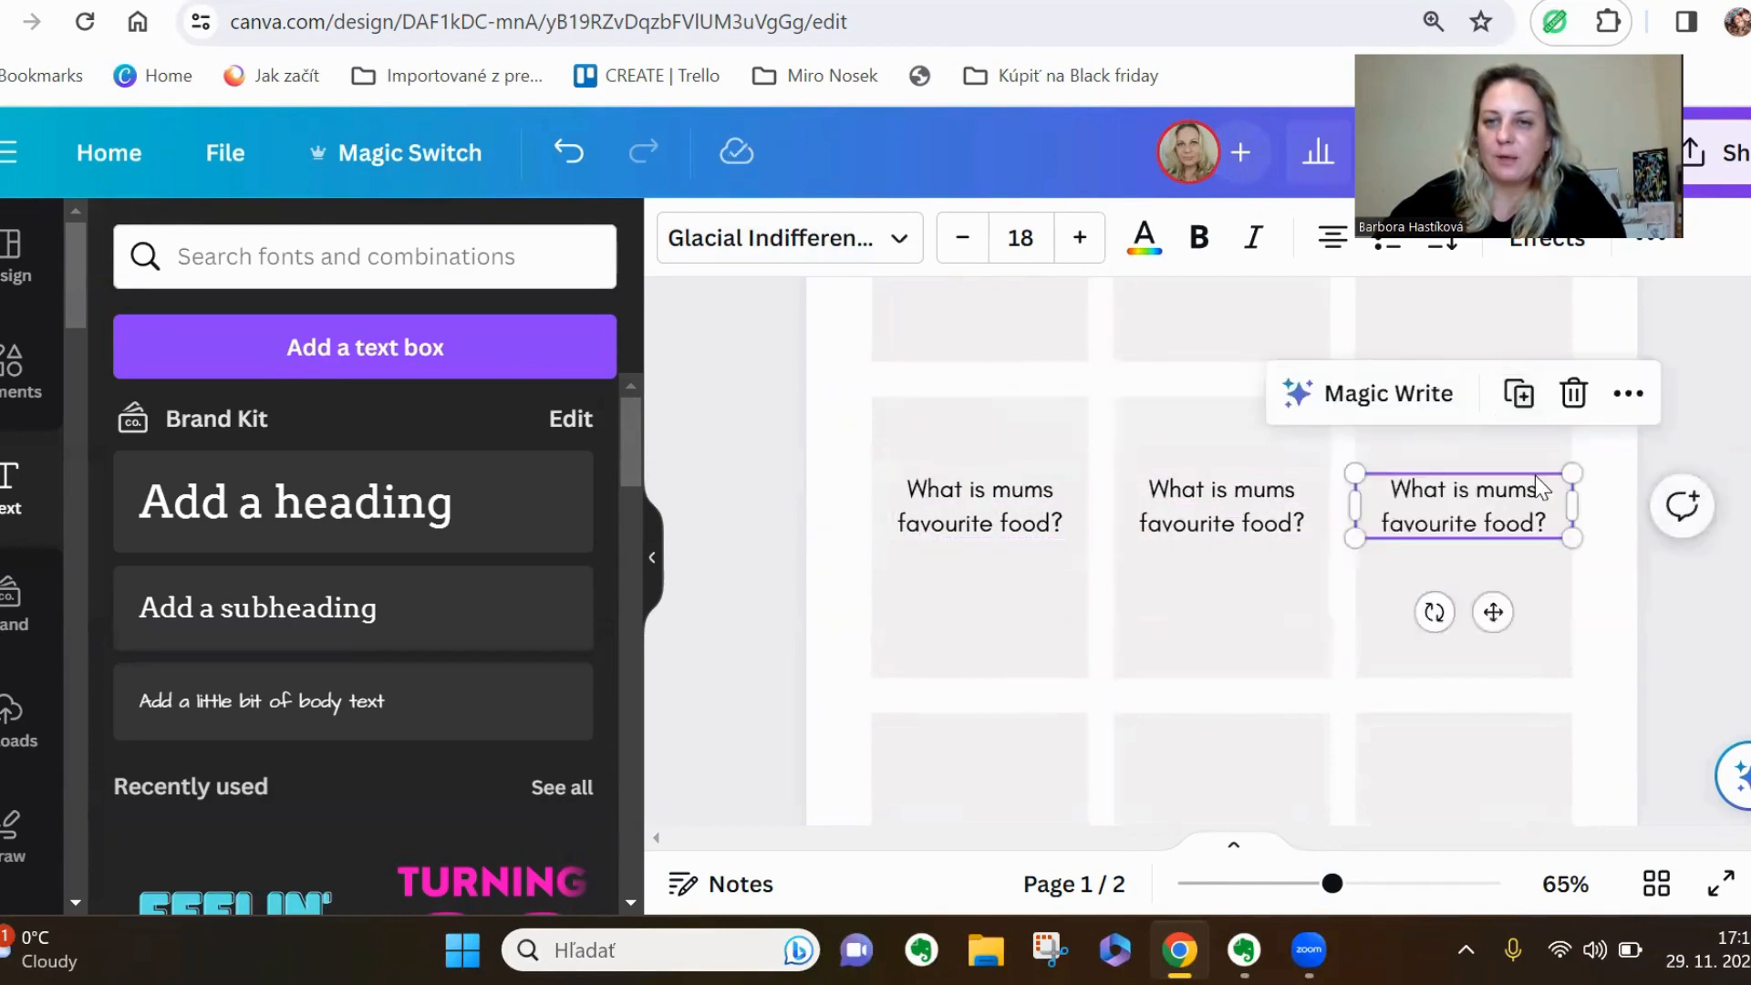
Place copies of the question text on all three cards of the lower row, aligned with each other
{"action": "left_click", "coordinate": [1518, 393]}
{"action": "left_click_drag", "start_coordinate": [1635, 522], "coordinate": [906, 682]}
{"action": "left_click", "coordinate": [1046, 571]}
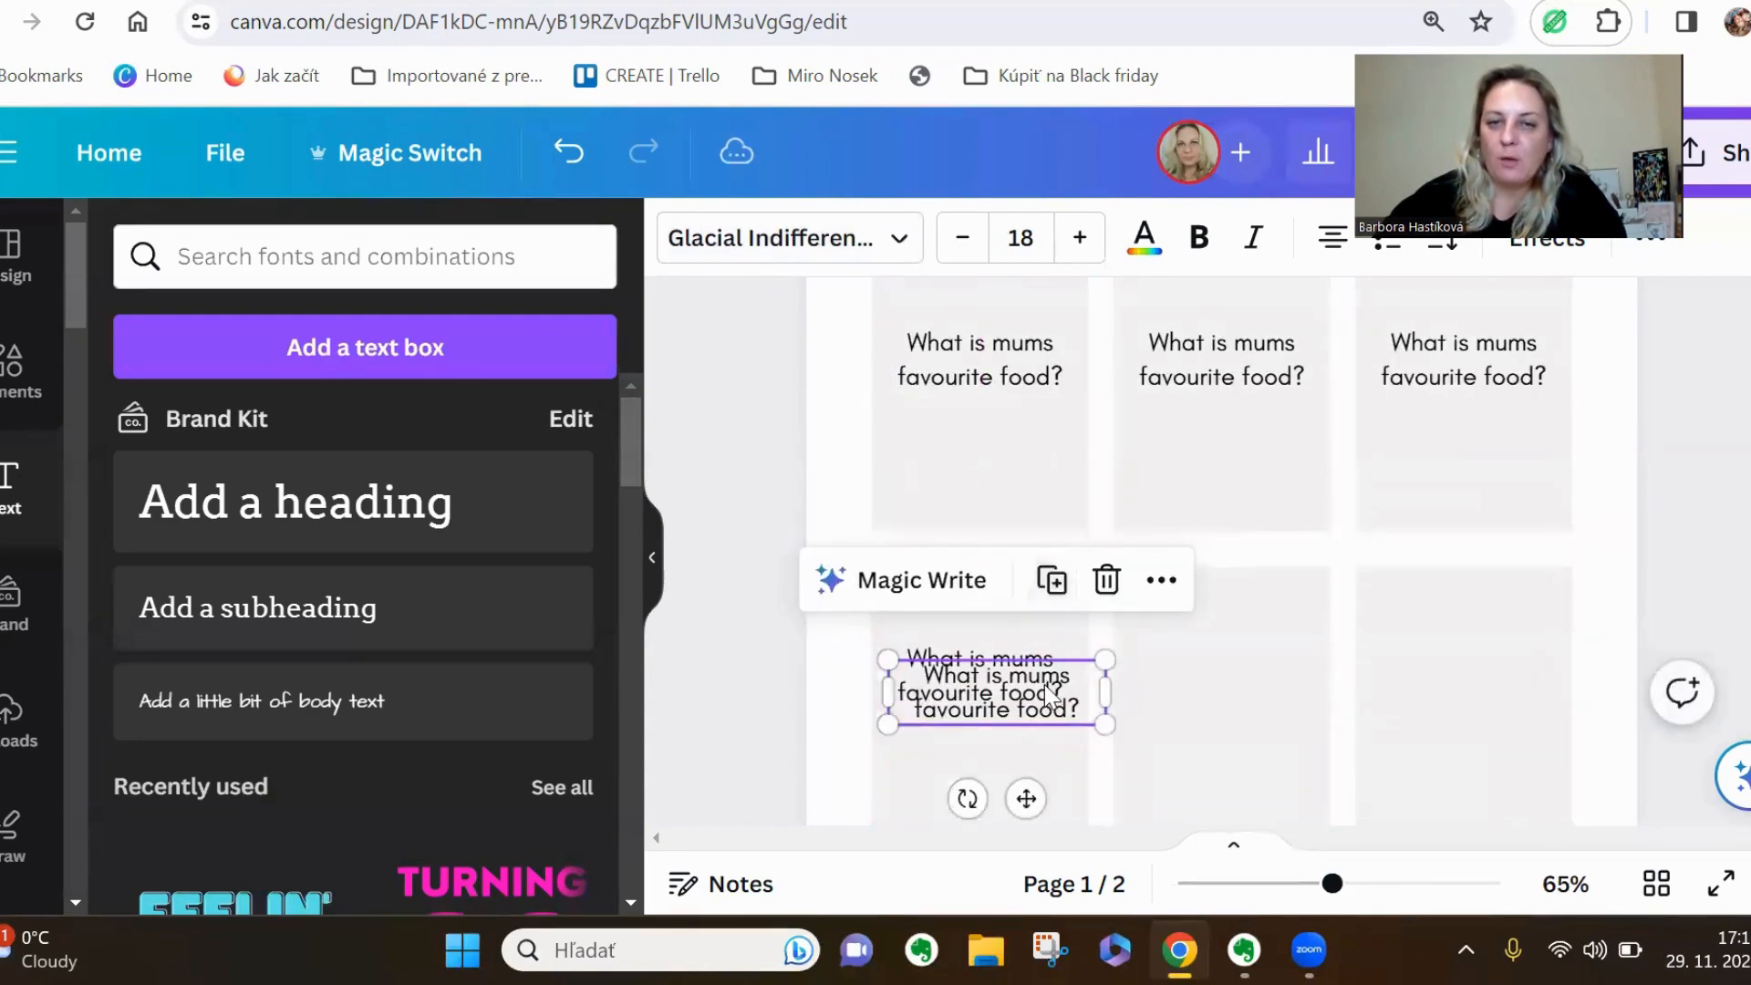
{"action": "left_click_drag", "start_coordinate": [1008, 698], "coordinate": [1264, 682]}
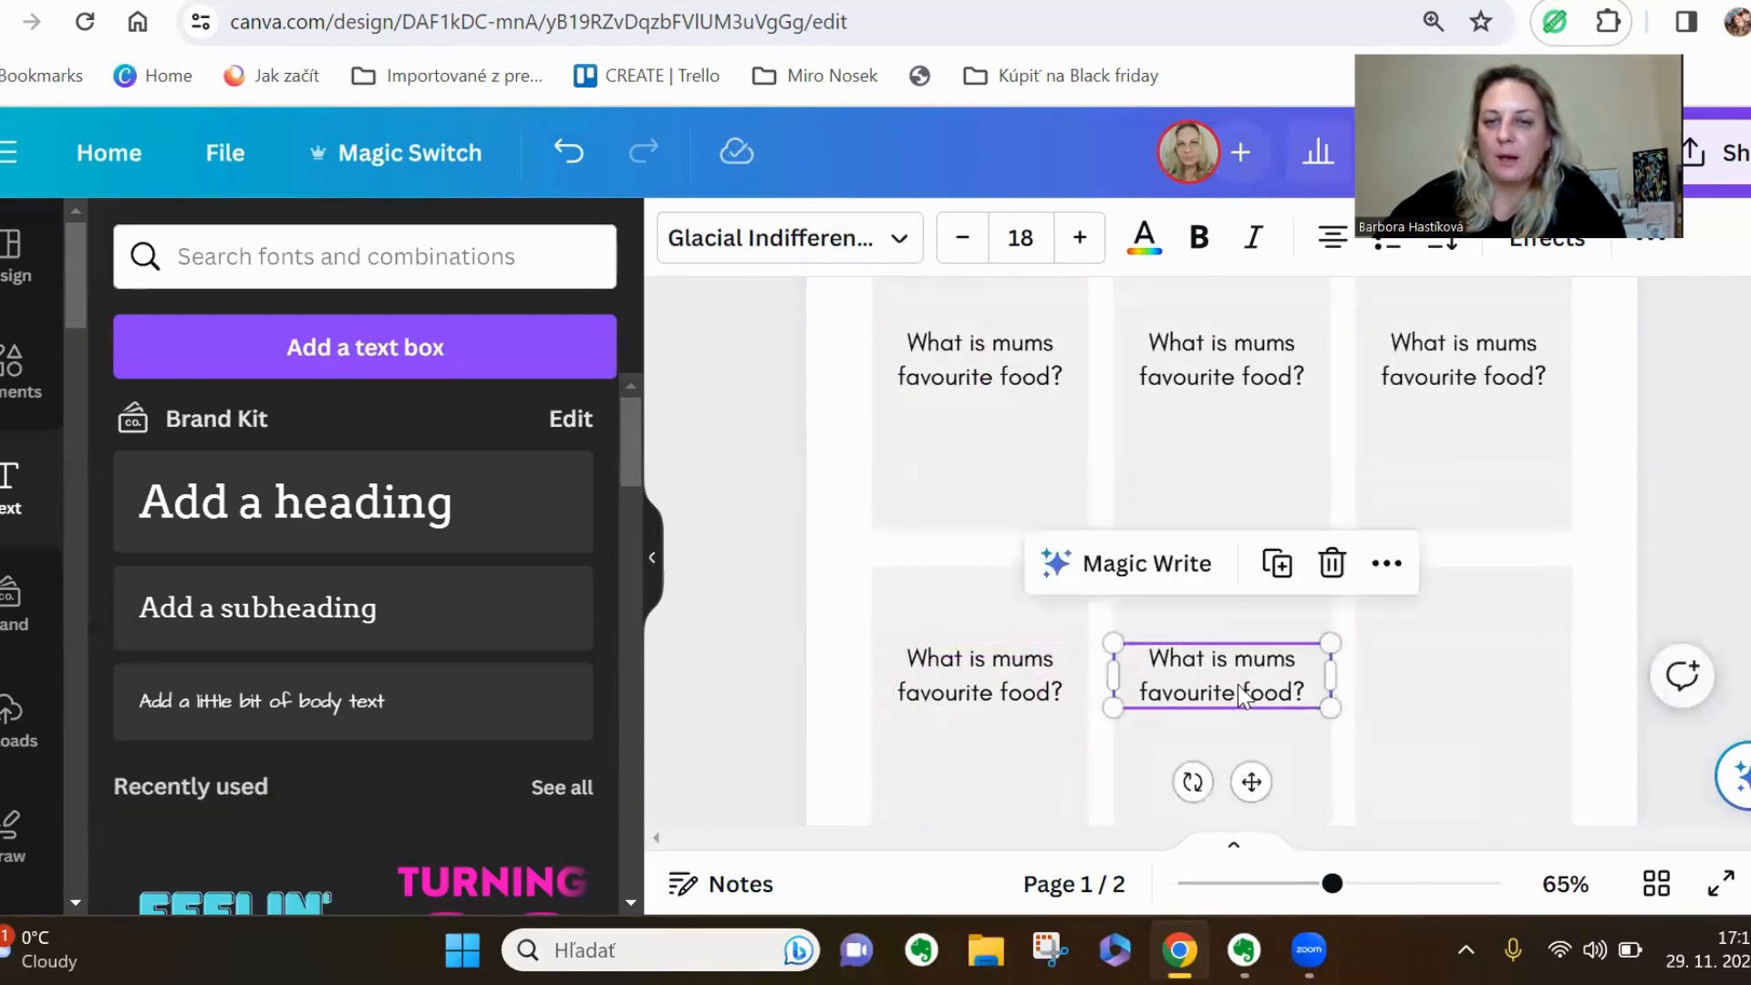
{"action": "left_click", "coordinate": [1278, 565]}
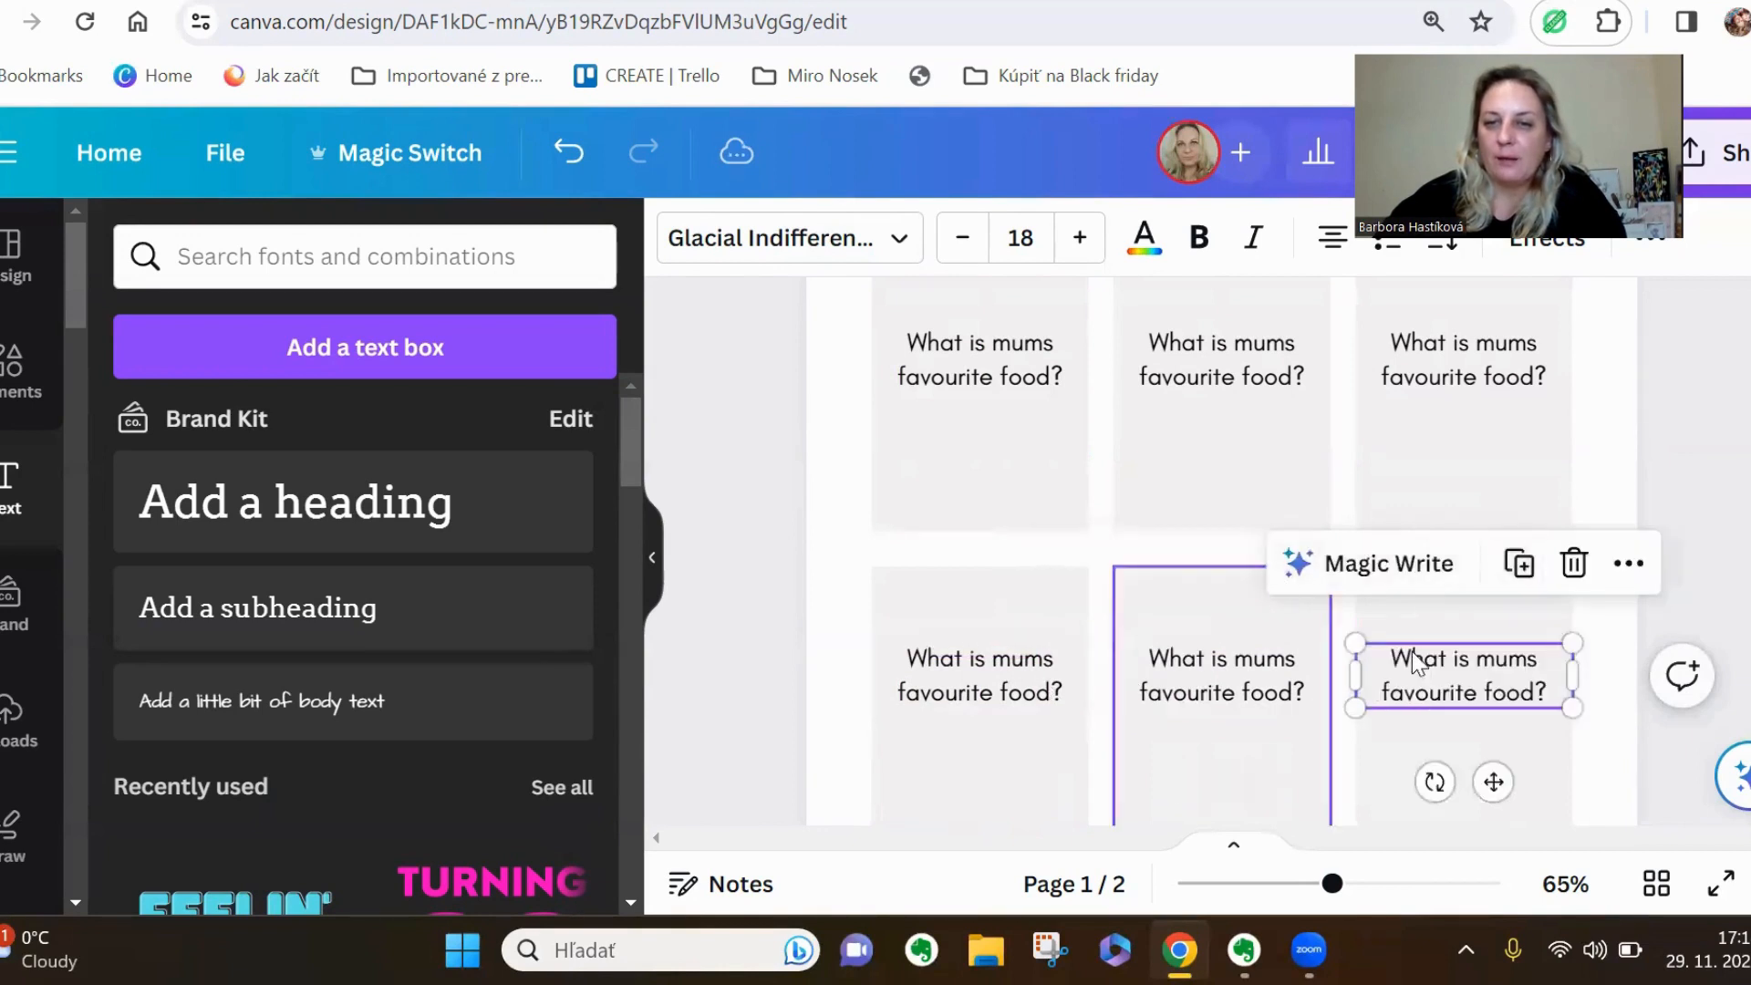
{"action": "mouse_move", "coordinate": [1447, 676]}
{"action": "left_mouse_down"}
{"action": "mouse_move", "coordinate": [1419, 663]}
{"action": "mouse_move", "coordinate": [1438, 665]}
{"action": "left_mouse_up"}
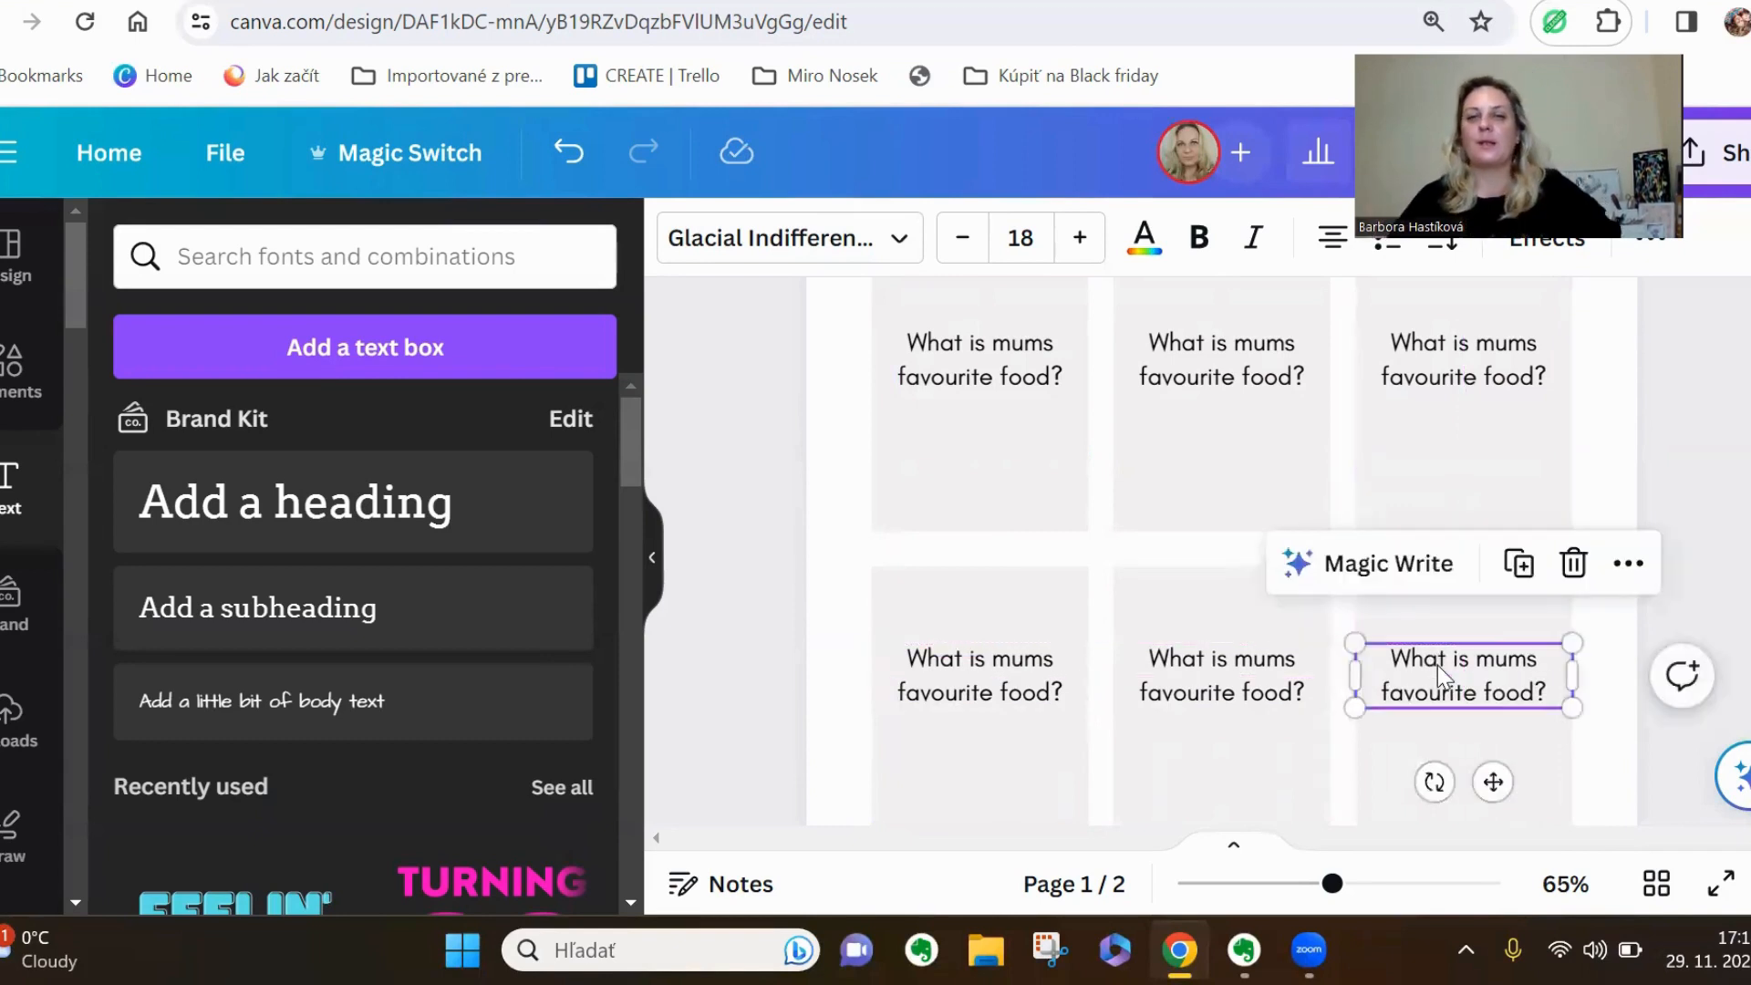
Duplicate the first card's question, place the copy beneath it on the same card and replace its text with "Curry"
{"action": "scroll", "coordinate": [1191, 579], "scroll_direction": "up", "scroll_amount": 2}
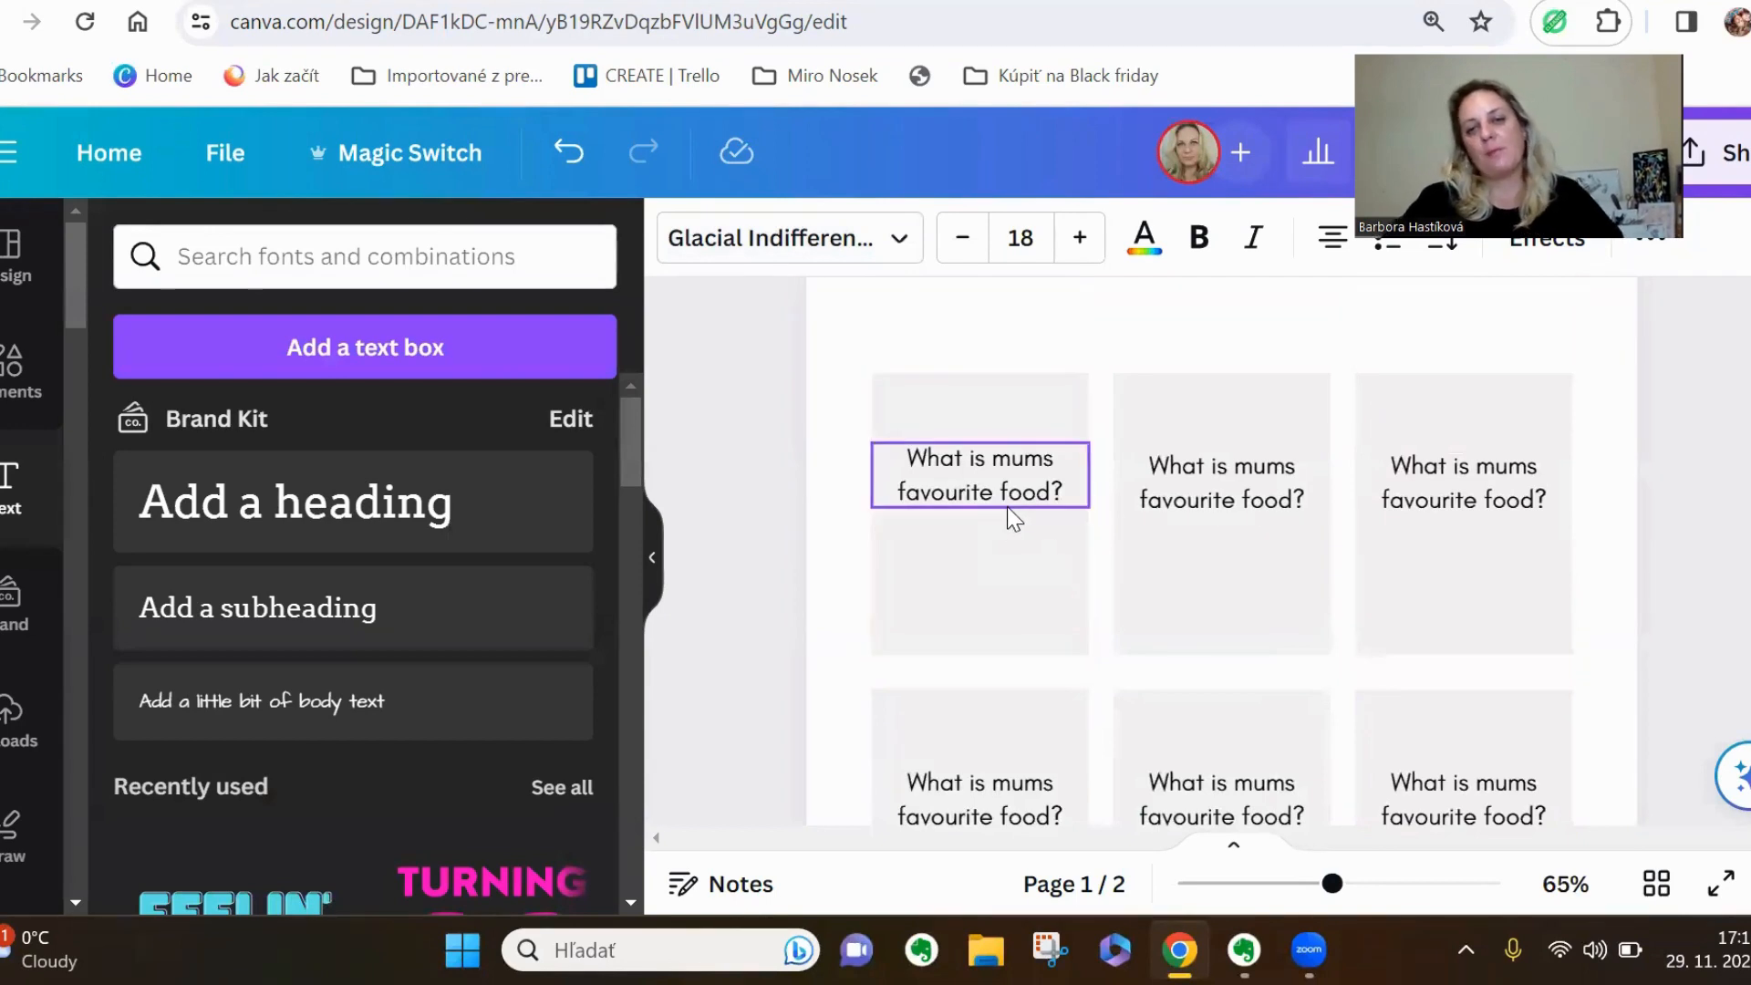
{"action": "left_click", "coordinate": [1250, 492]}
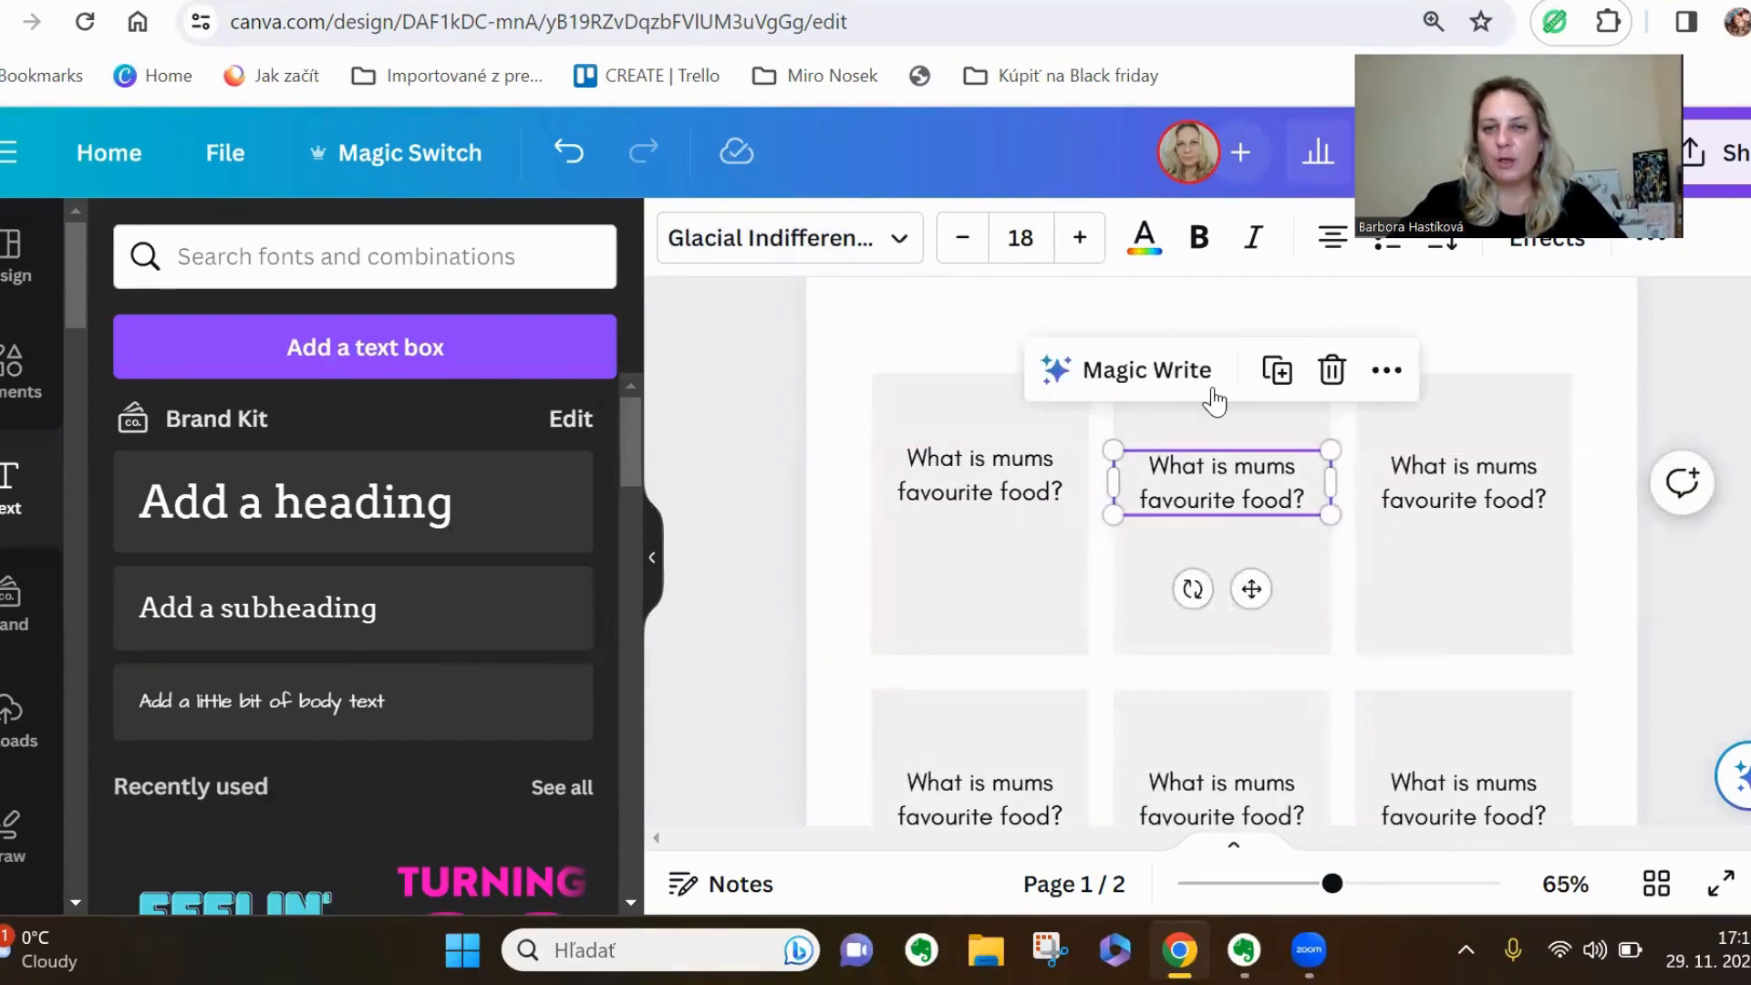
{"action": "left_click", "coordinate": [1067, 493]}
{"action": "left_click", "coordinate": [1028, 365]}
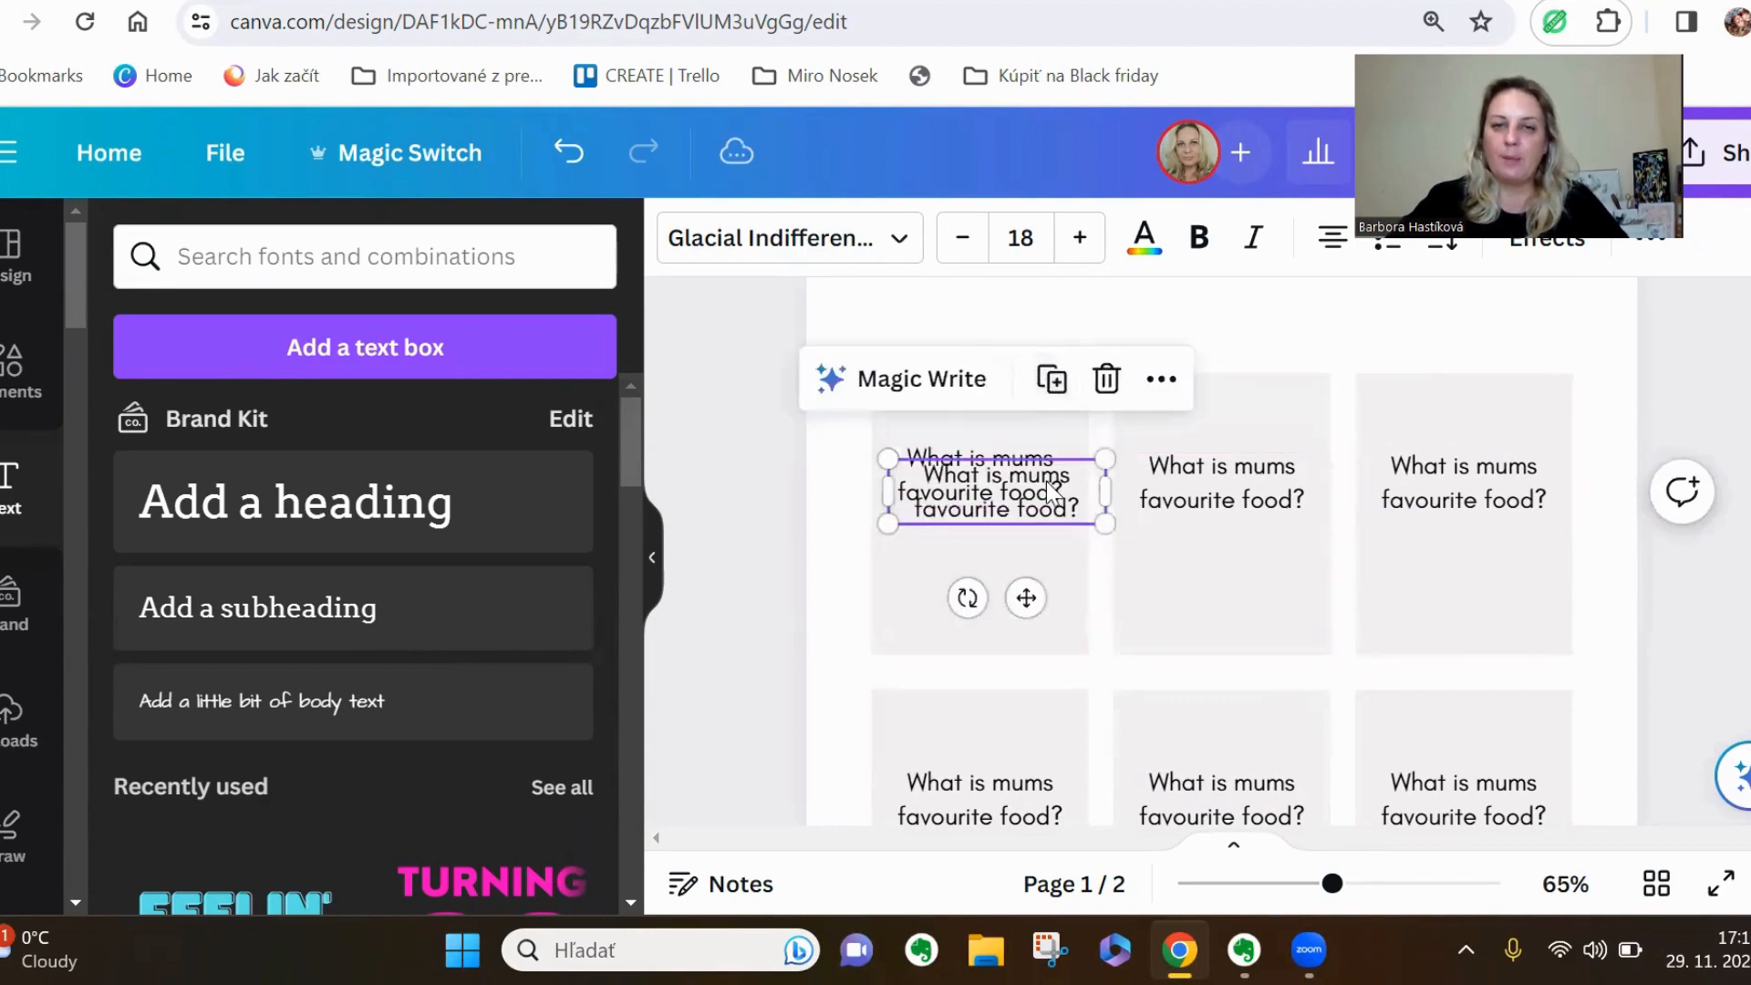
{"action": "left_click_drag", "start_coordinate": [1053, 492], "coordinate": [1033, 584]}
{"action": "double_click", "coordinate": [1069, 612]}
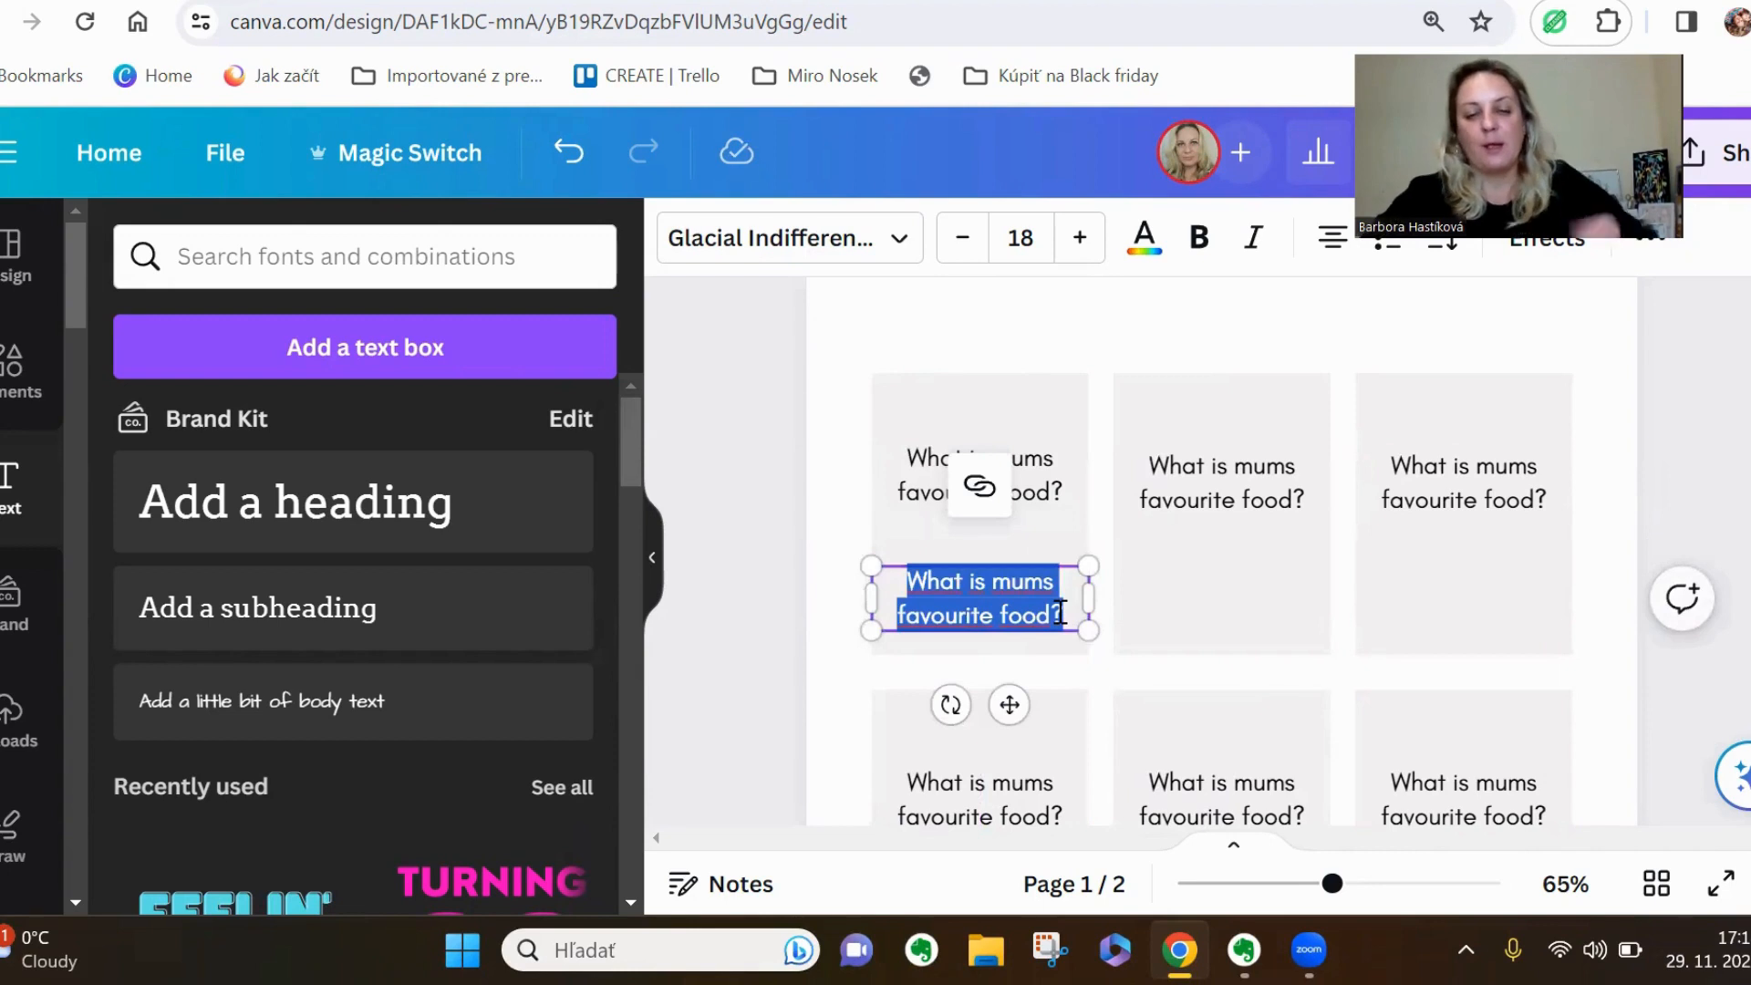
{"action": "key", "text": "BackSpace"}
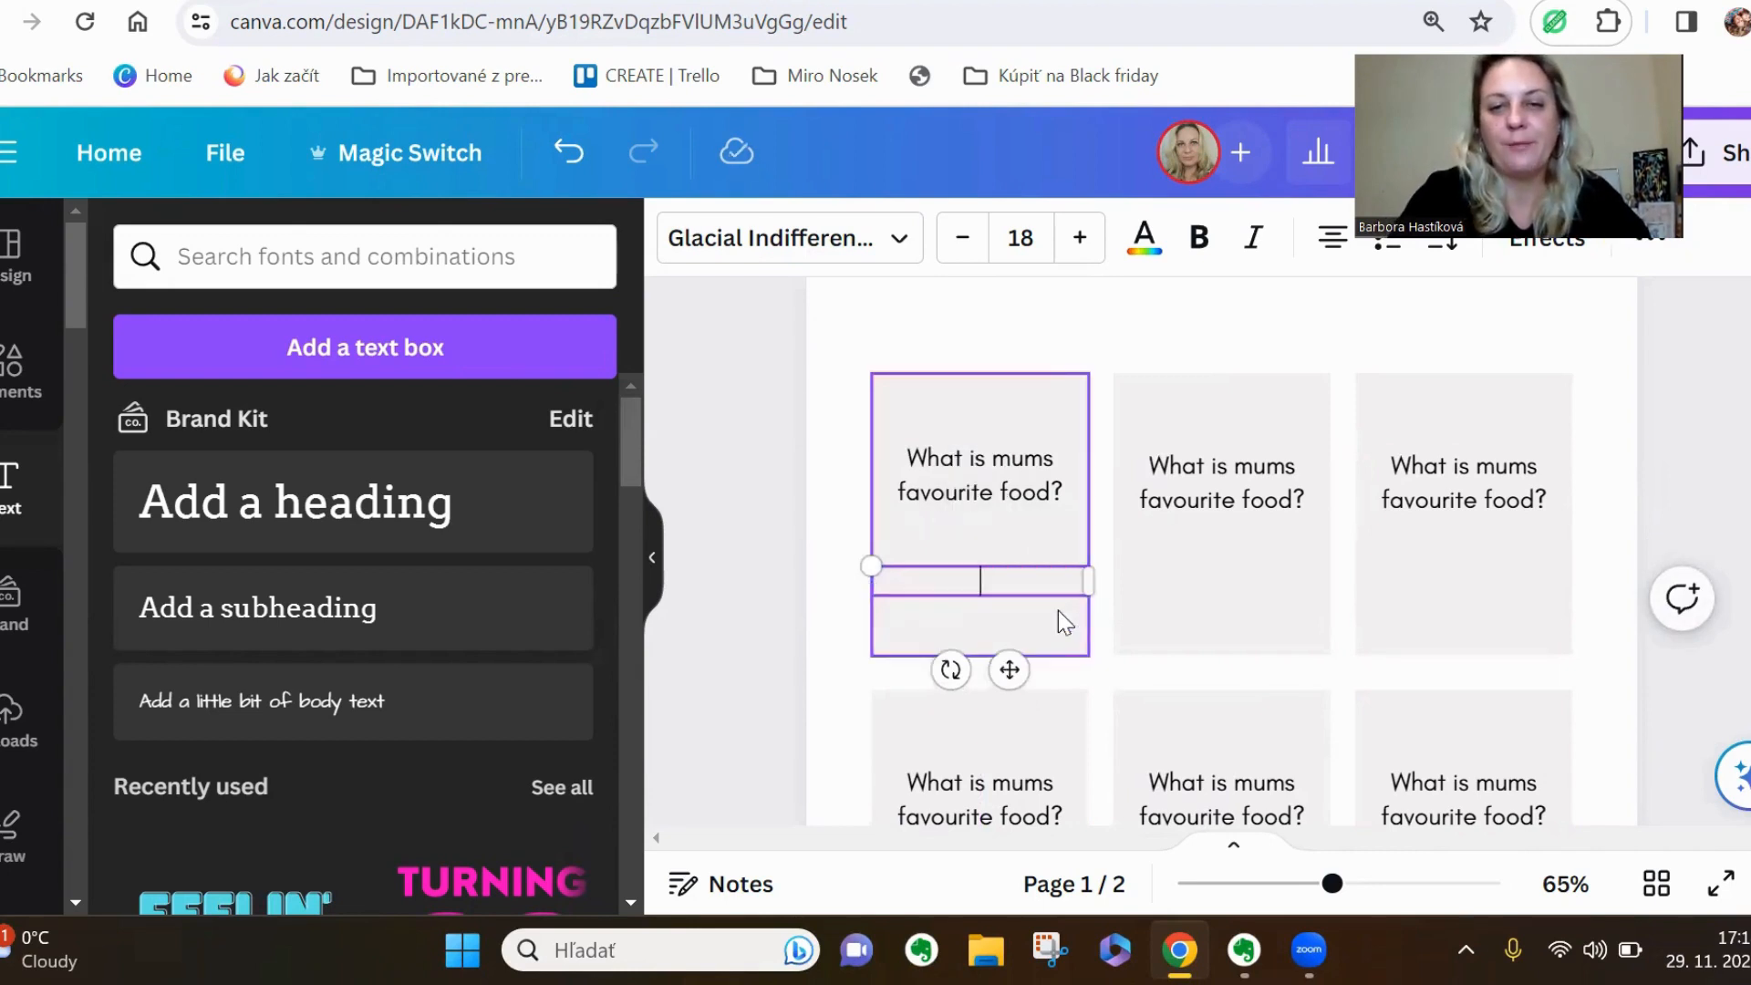
{"action": "type", "text": "Curry"}
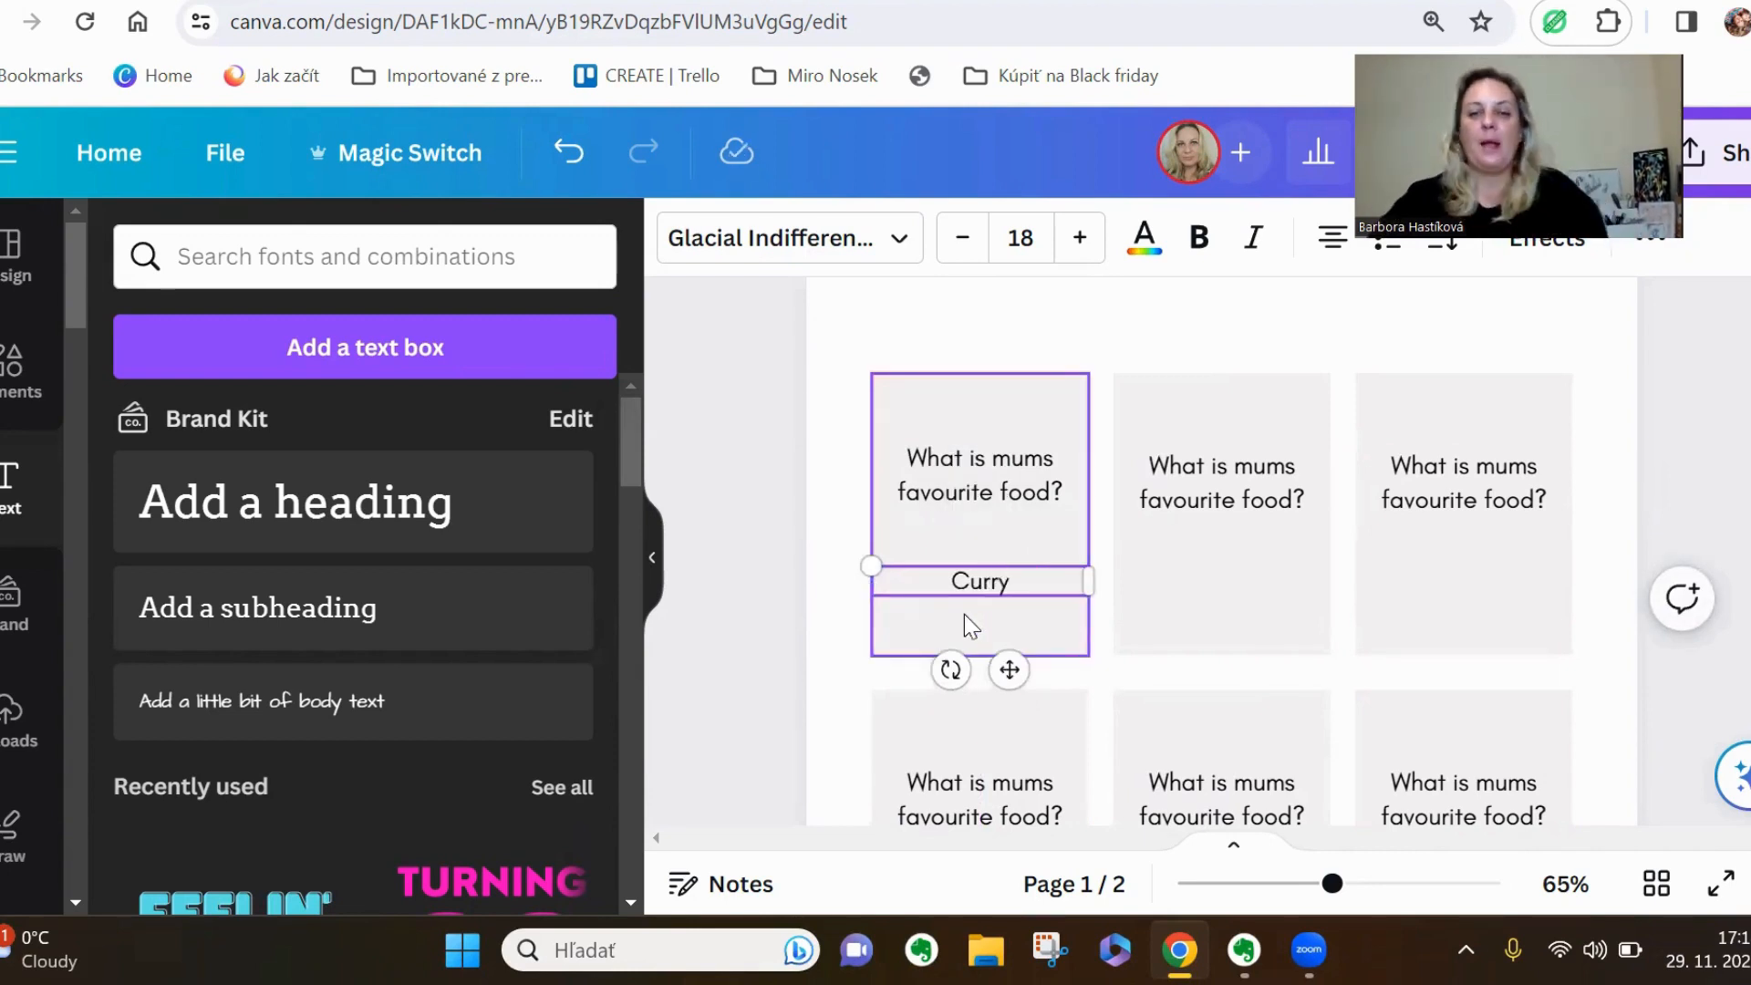
{"action": "left_click", "coordinate": [1029, 571]}
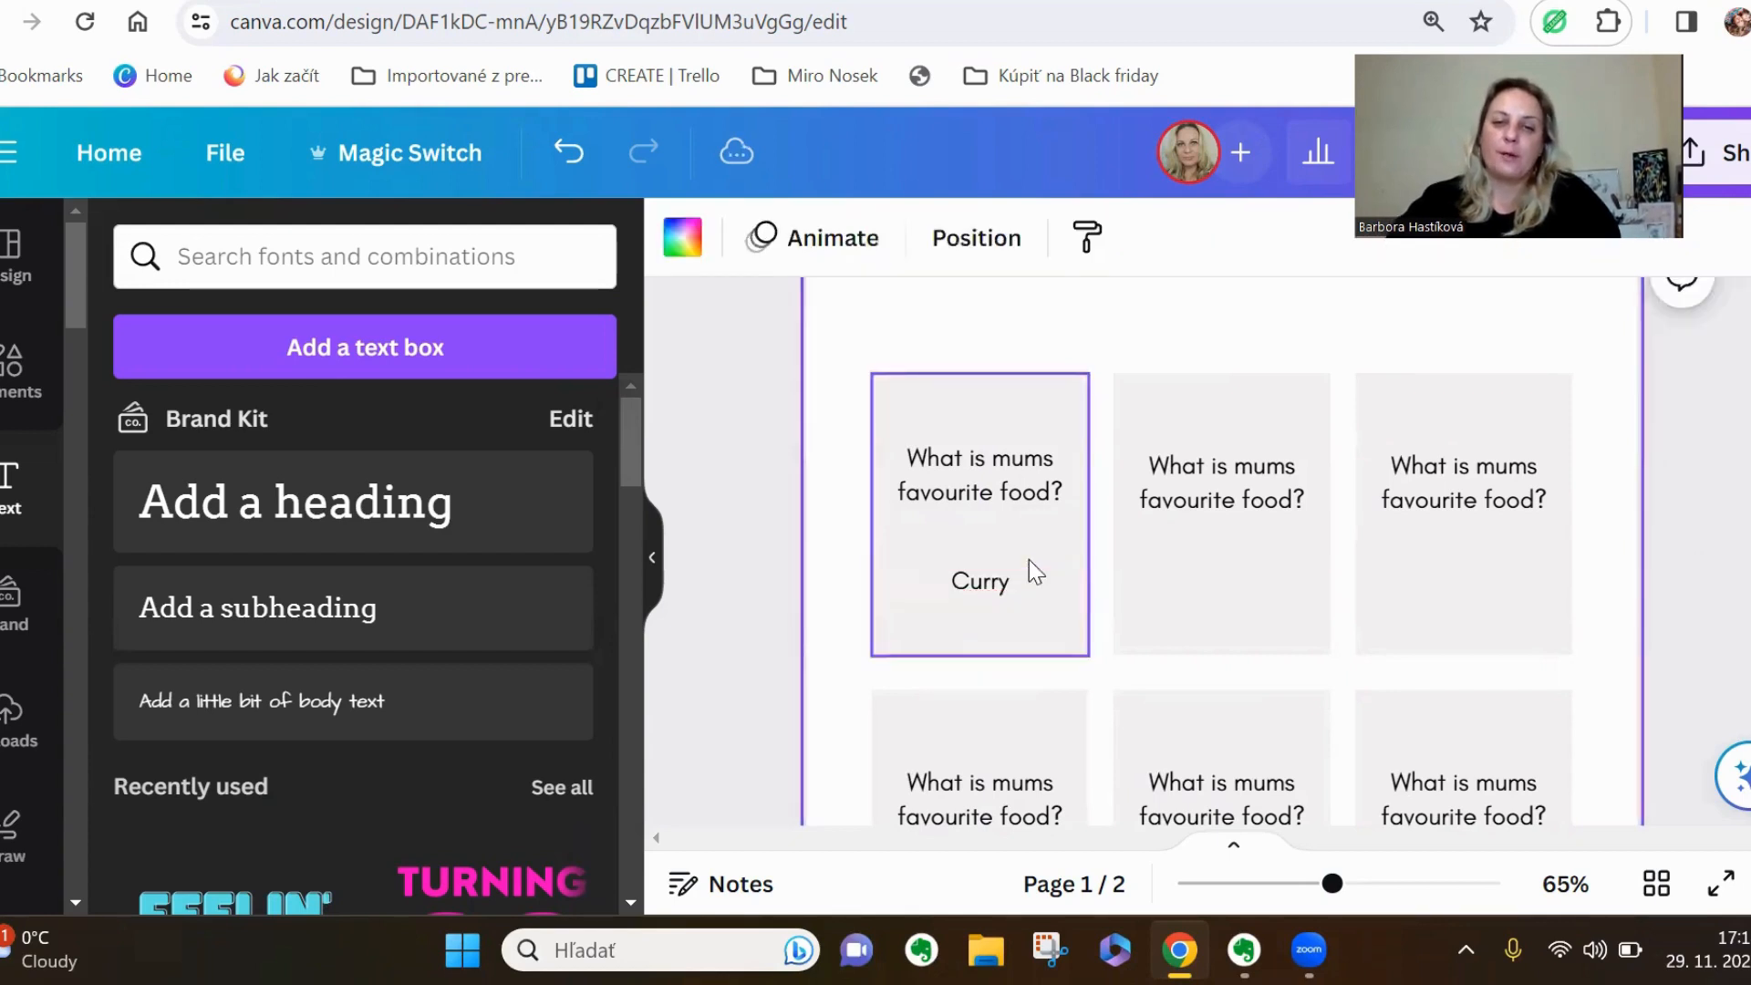
Change the font of the answer "Curry" to League Spartan
{"action": "left_click", "coordinate": [1015, 583]}
{"action": "left_click", "coordinate": [896, 239]}
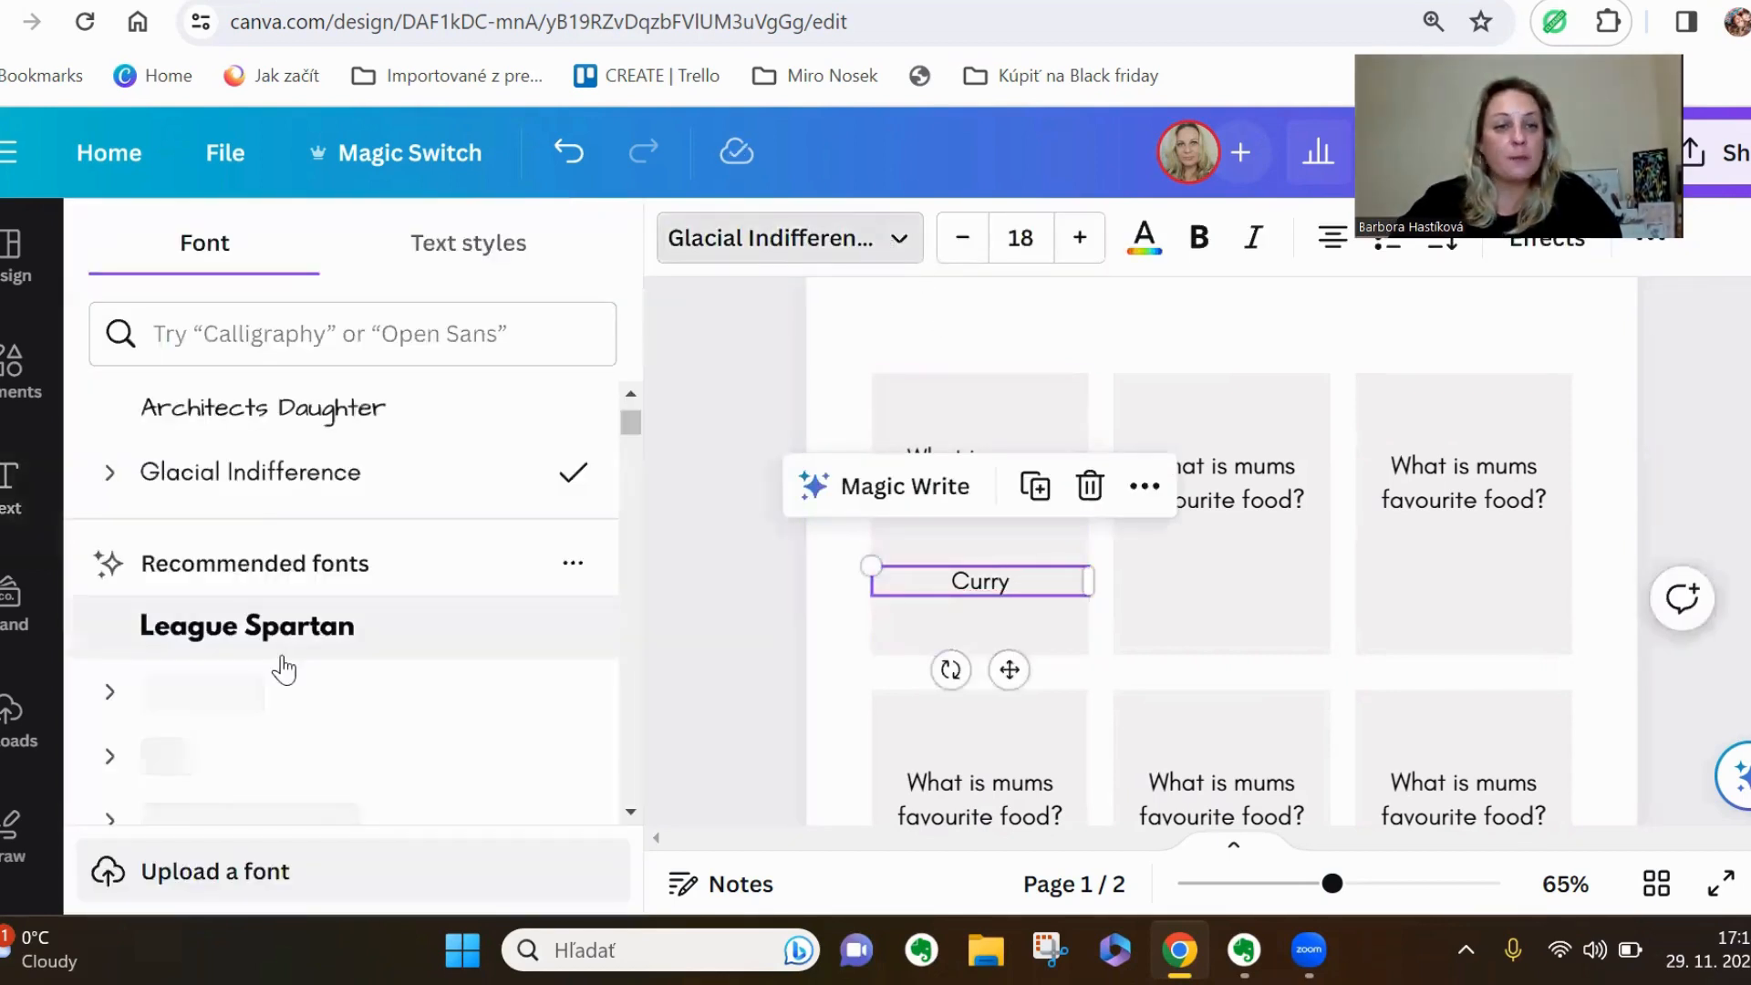
{"action": "left_click", "coordinate": [297, 632]}
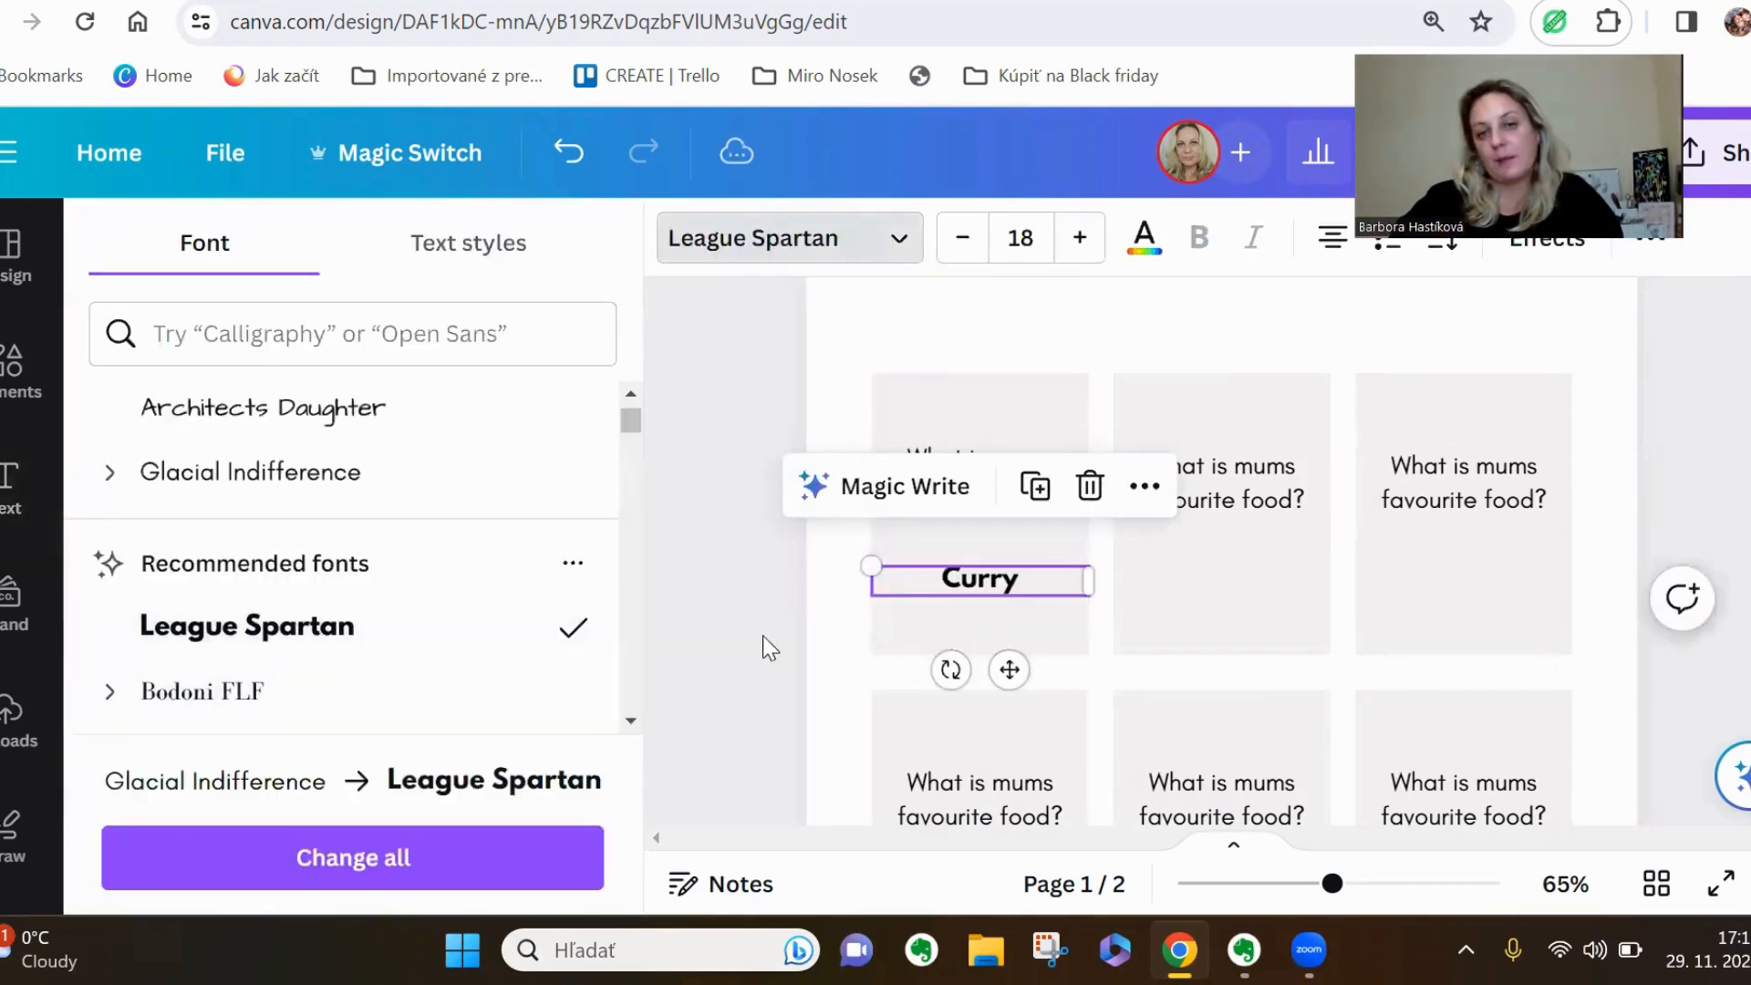
Try a red Brand Kit colour on the answer "Curry" and return the text to black
{"action": "left_click", "coordinate": [1145, 237]}
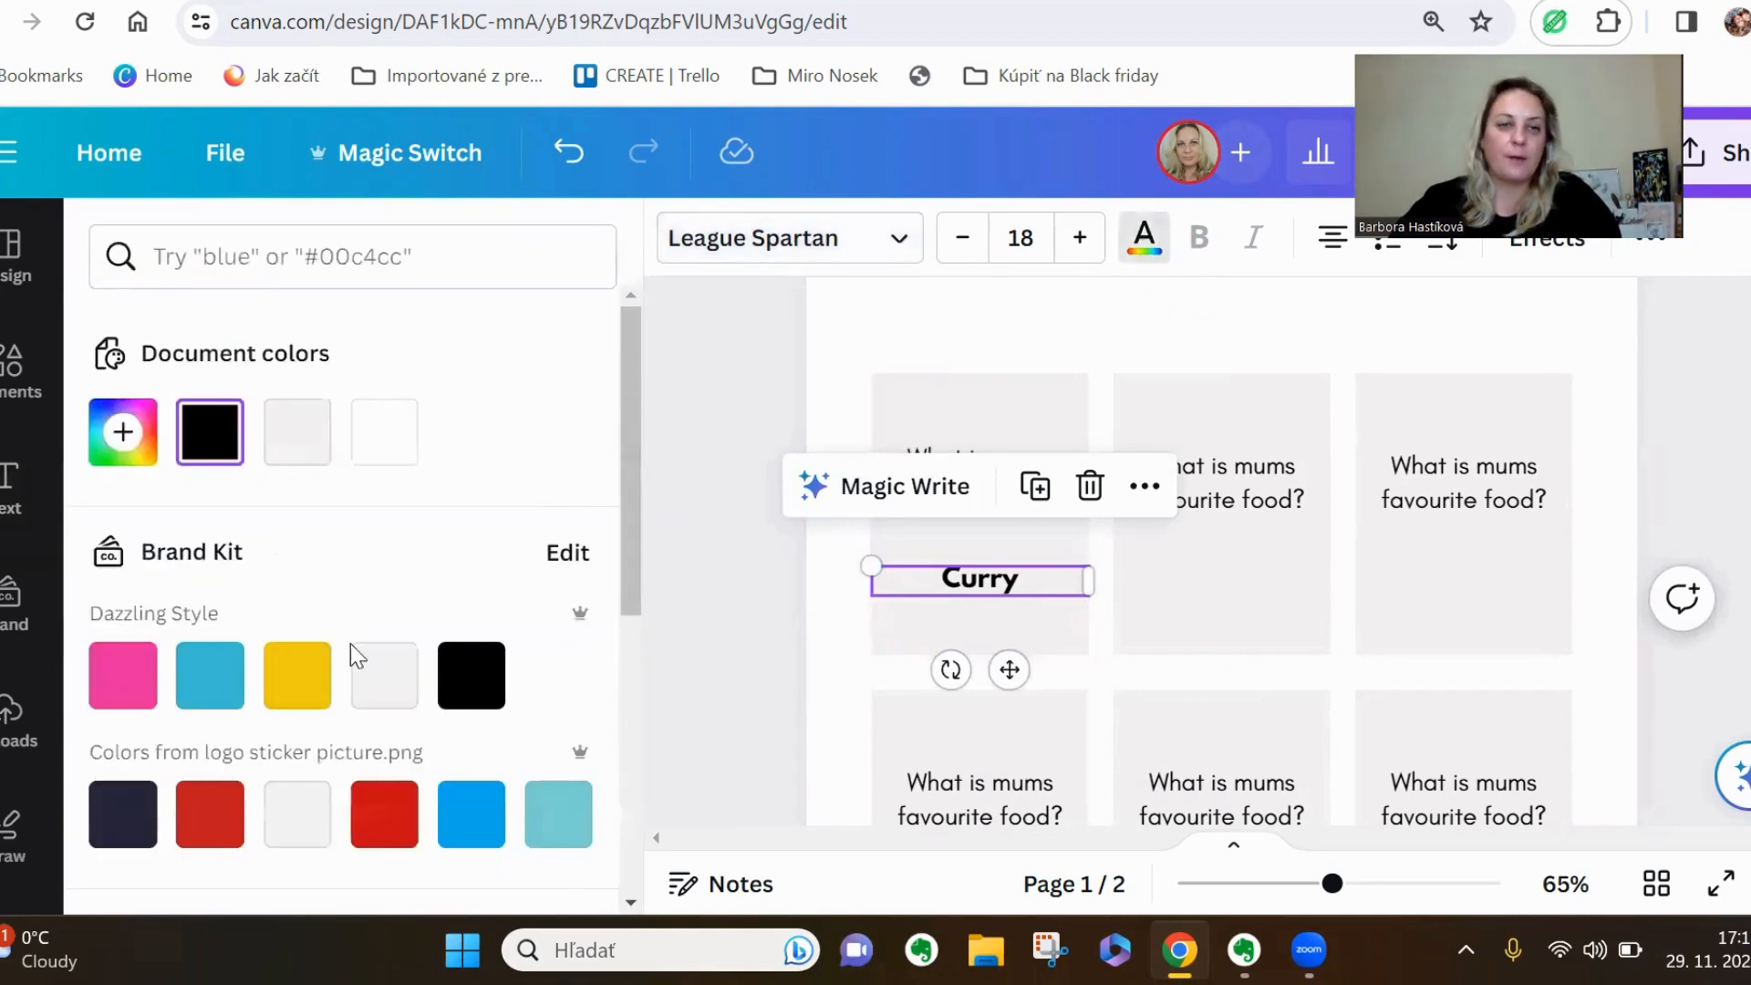
{"action": "left_click", "coordinate": [235, 811]}
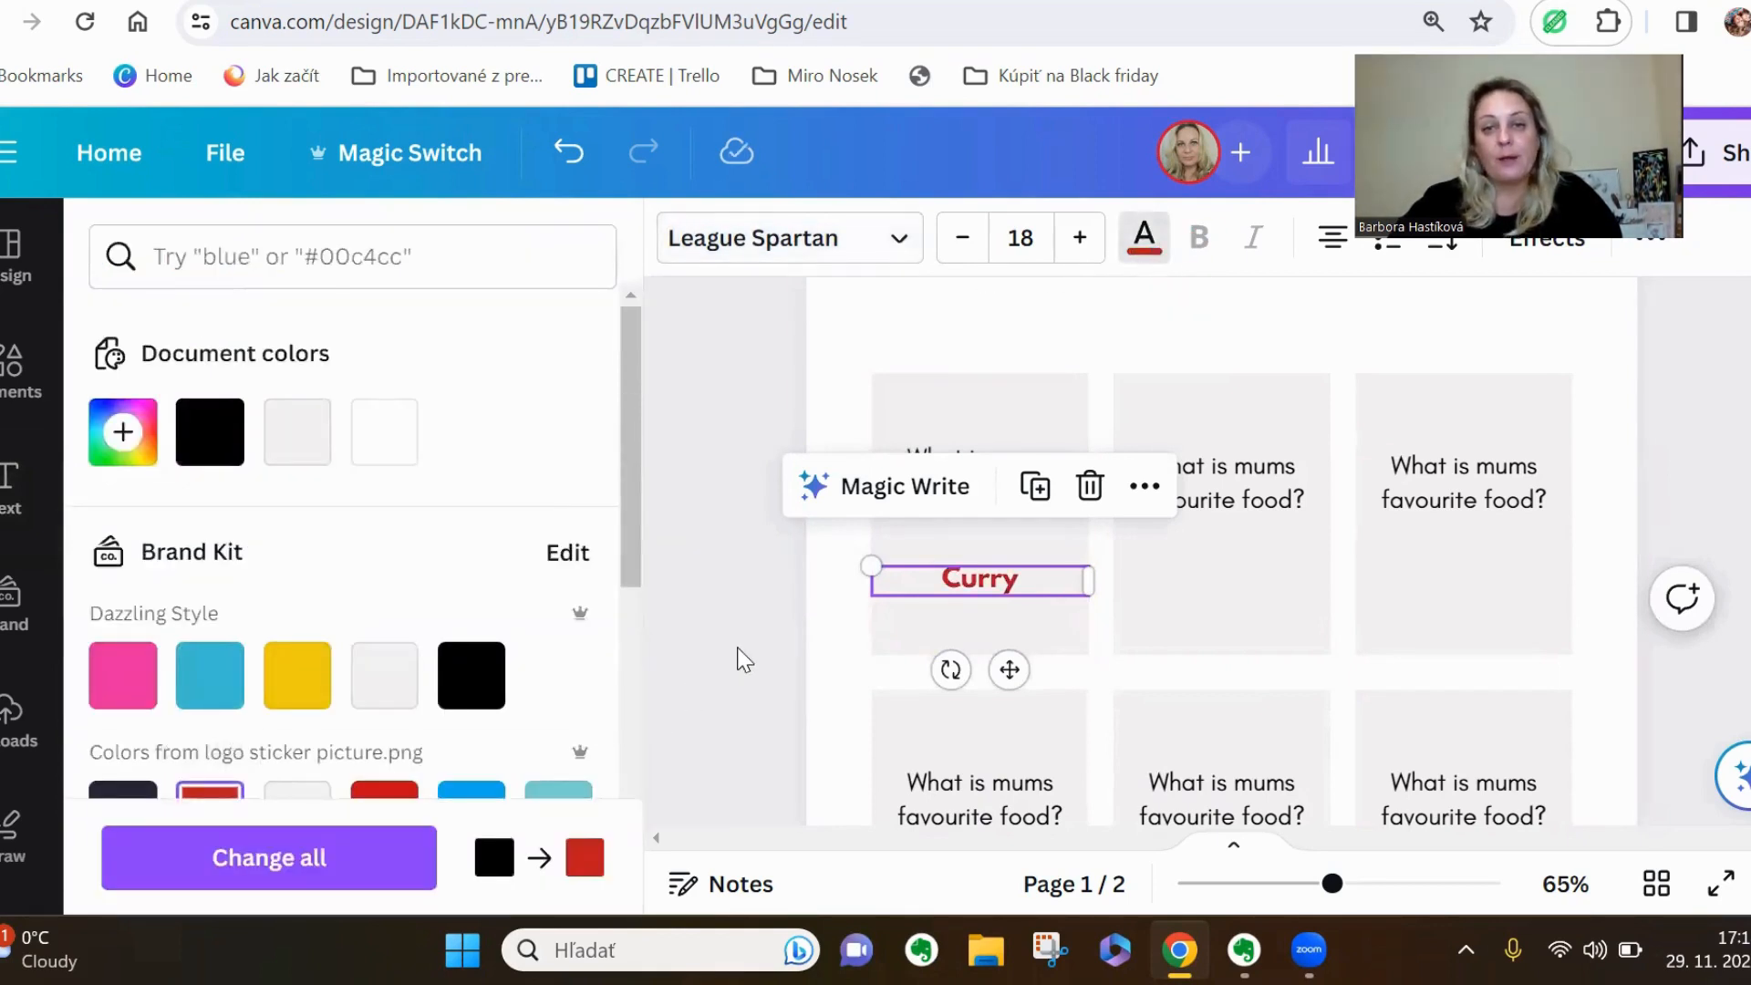
{"action": "left_click", "coordinate": [745, 661]}
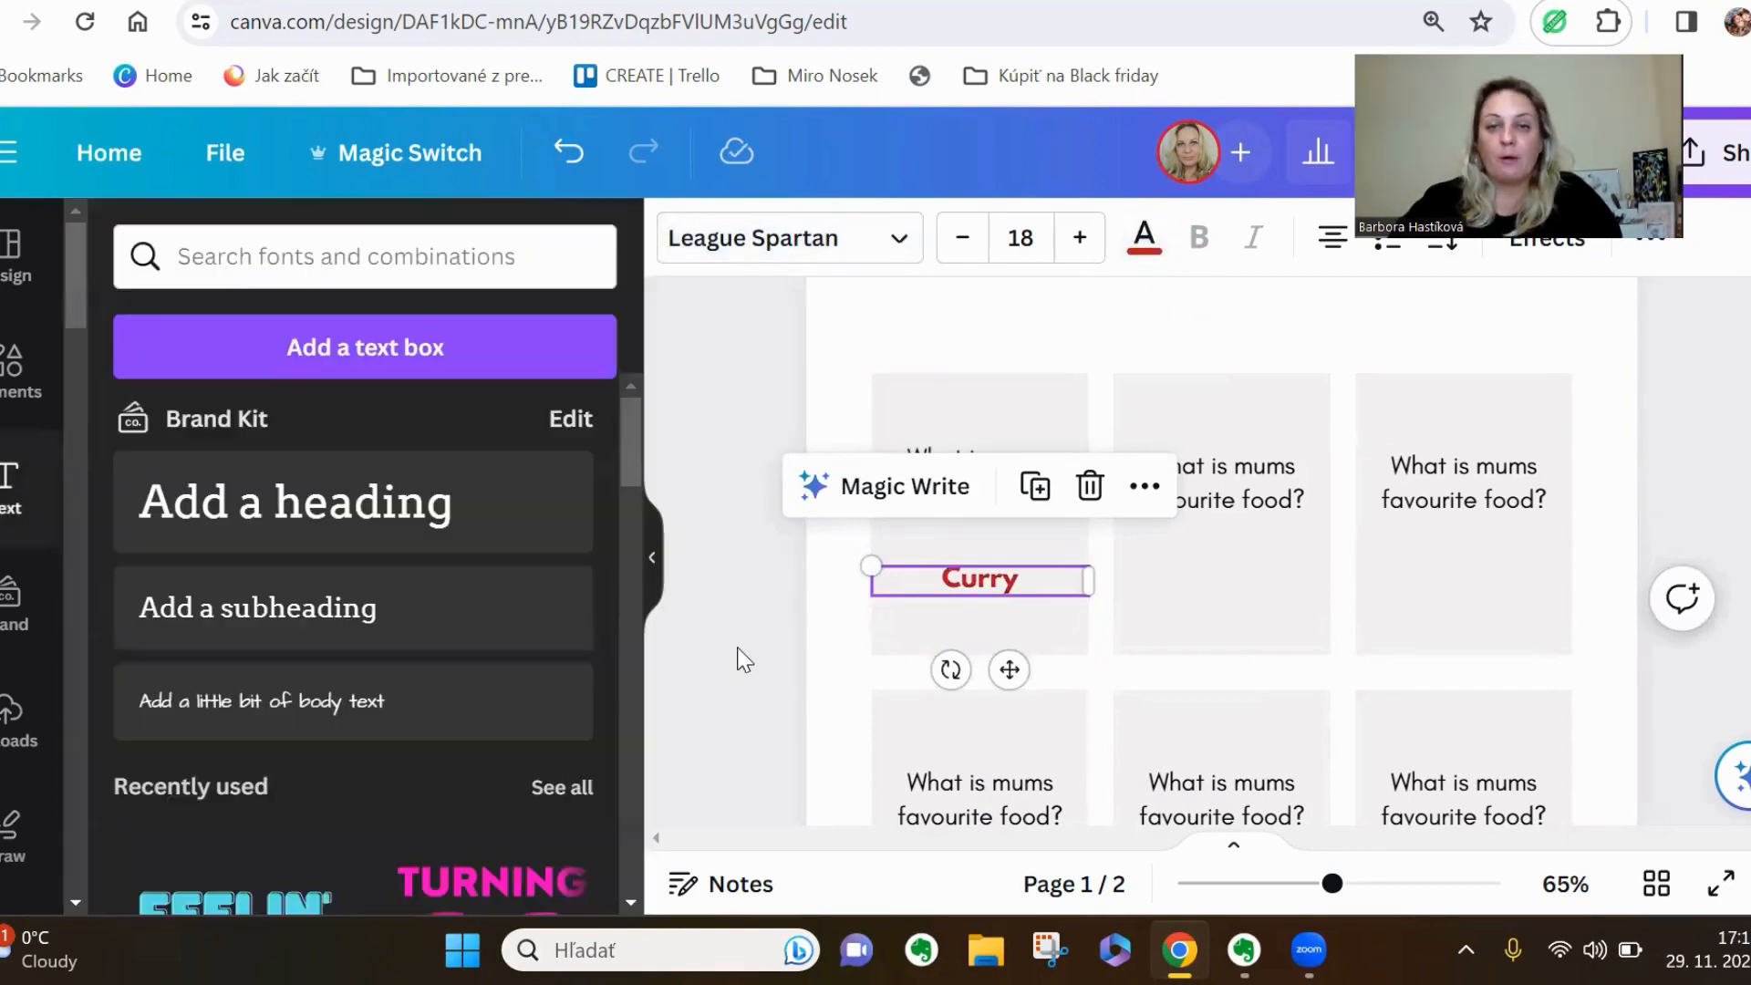
{"action": "left_click", "coordinate": [1144, 239]}
{"action": "left_click", "coordinate": [239, 442]}
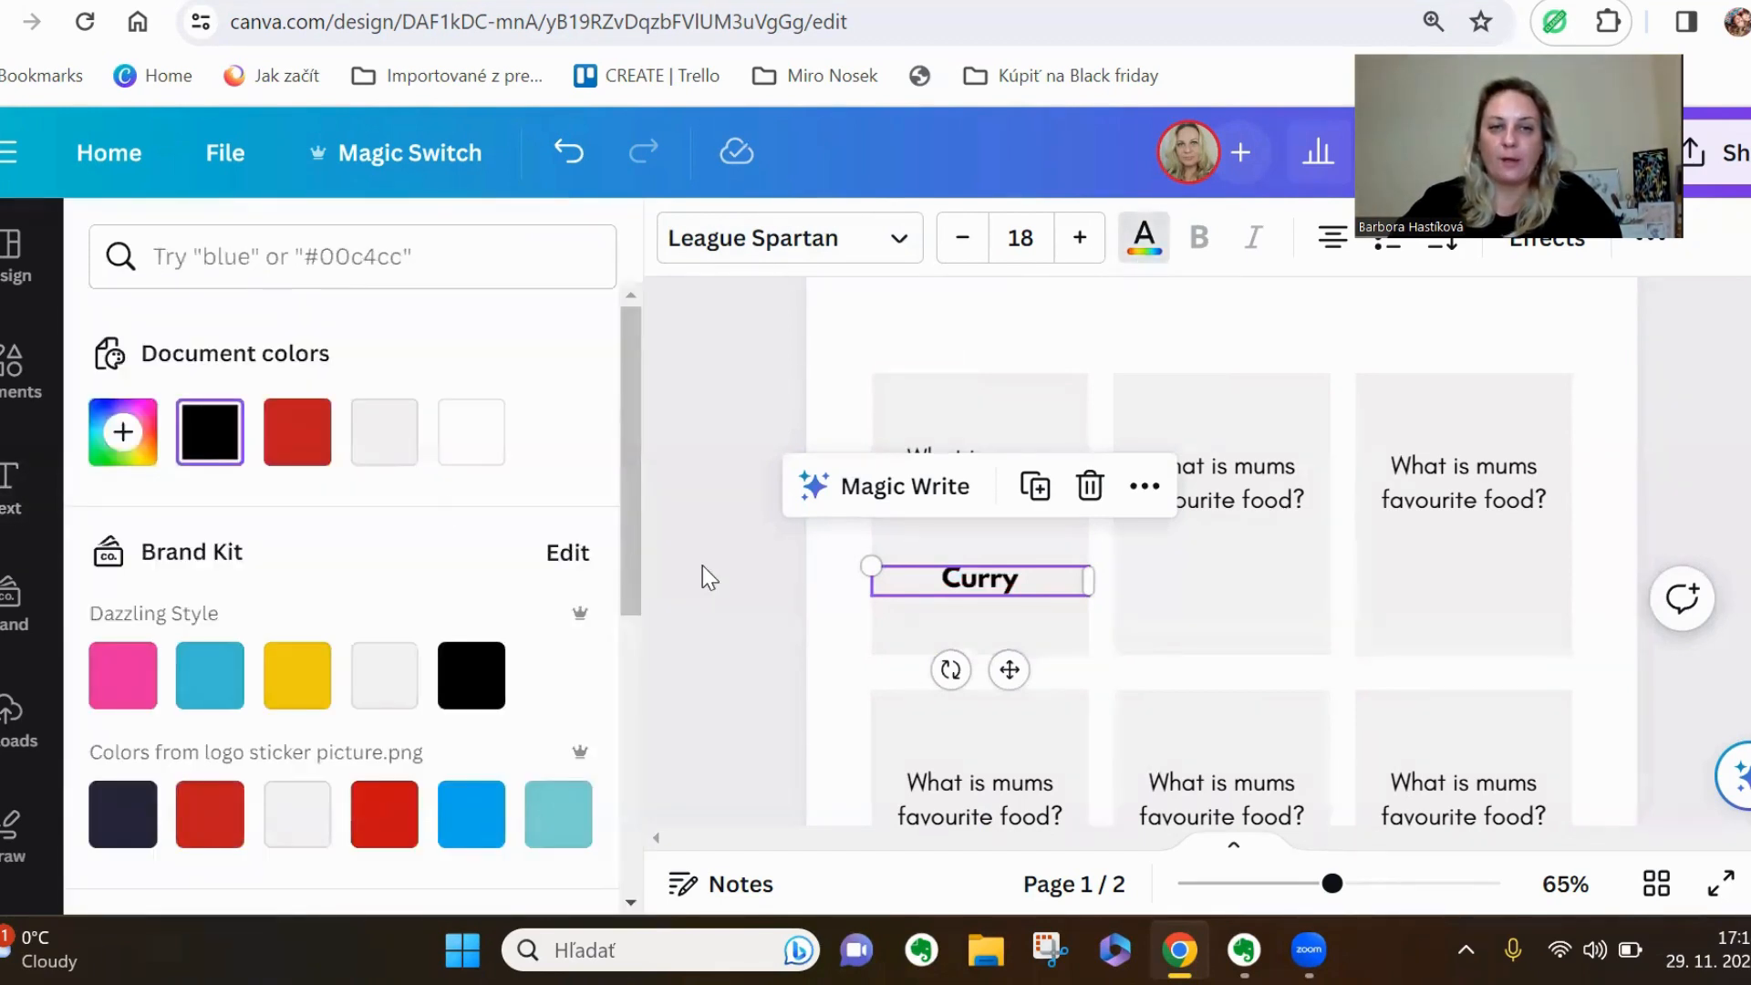
{"action": "left_click", "coordinate": [704, 570]}
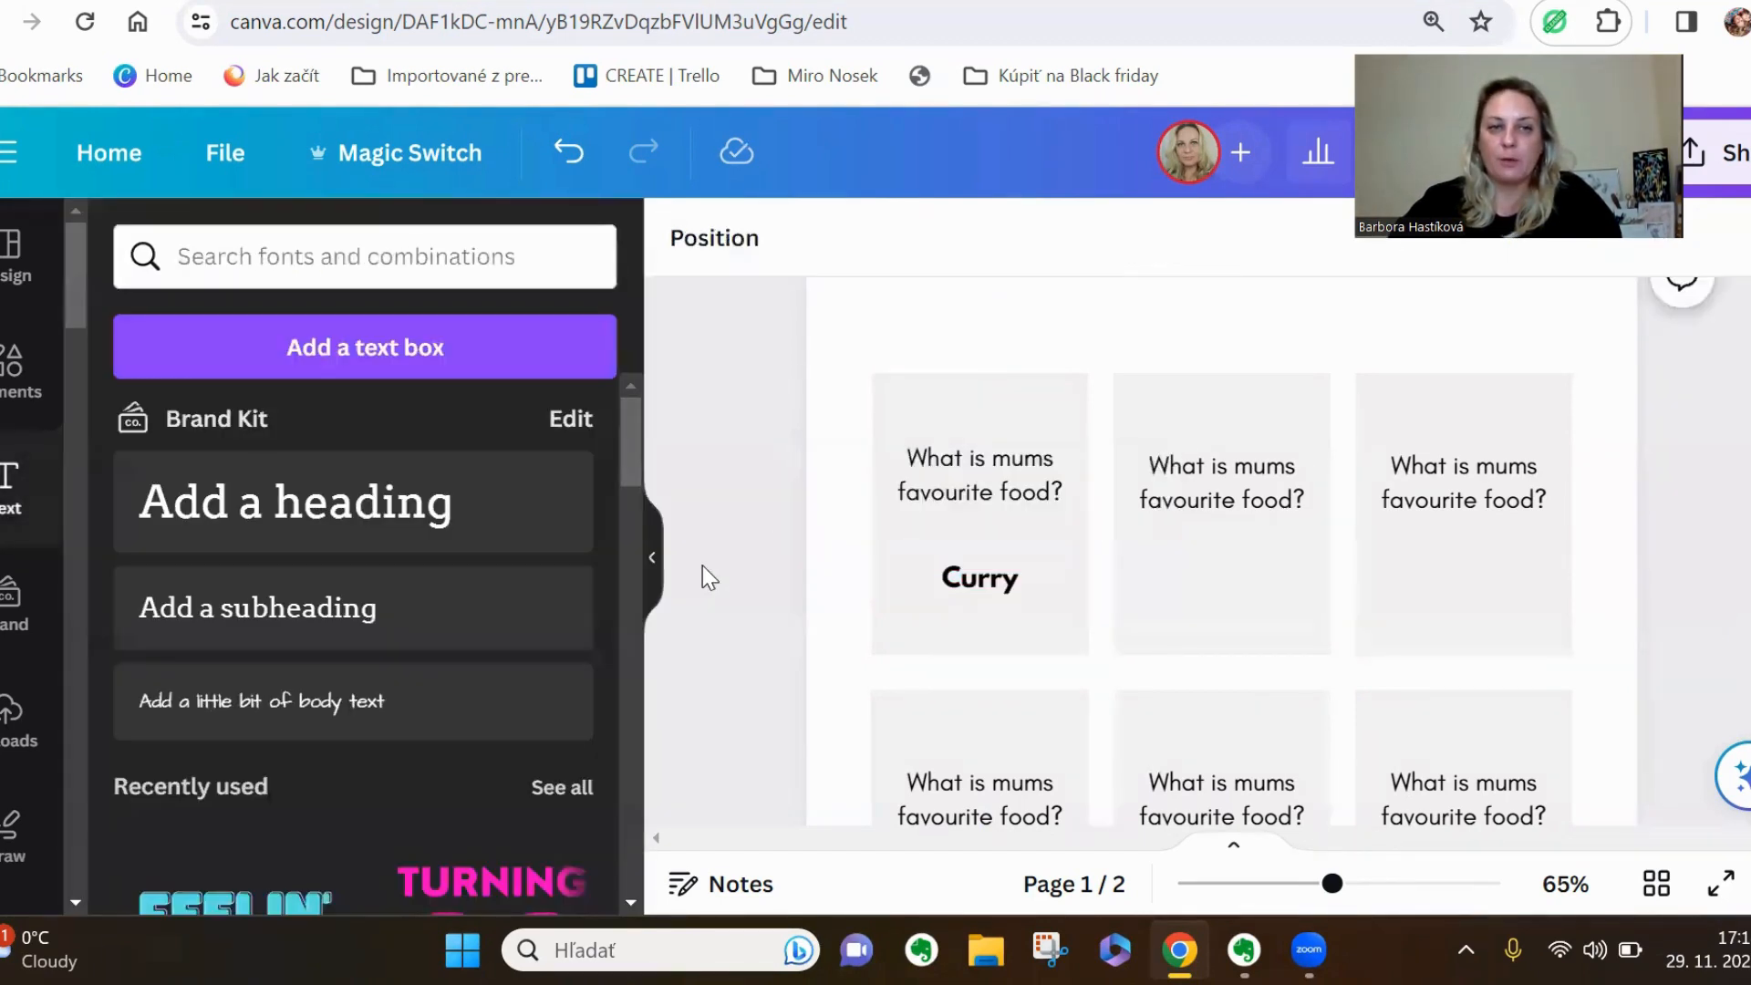
Duplicate the answer "Curry" onto the second and third cards of the upper row, level with the first
{"action": "left_click", "coordinate": [1028, 583]}
{"action": "left_click", "coordinate": [1049, 504]}
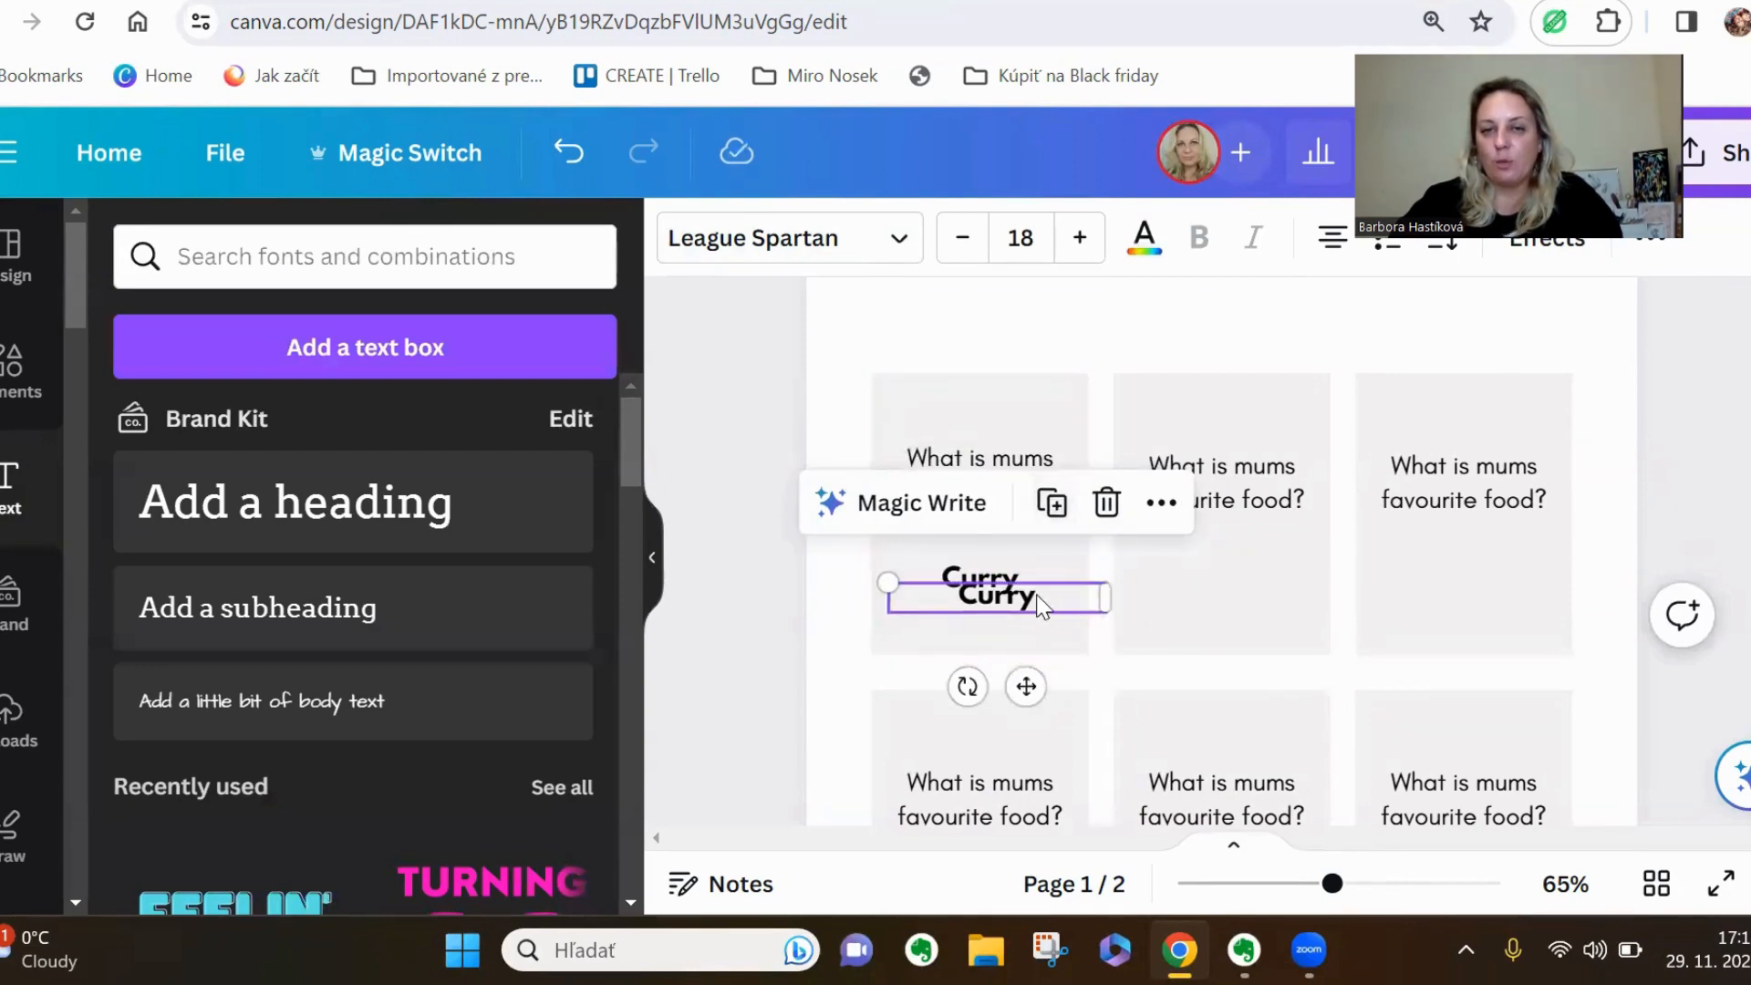
{"action": "left_click_drag", "start_coordinate": [1056, 587], "coordinate": [1267, 579]}
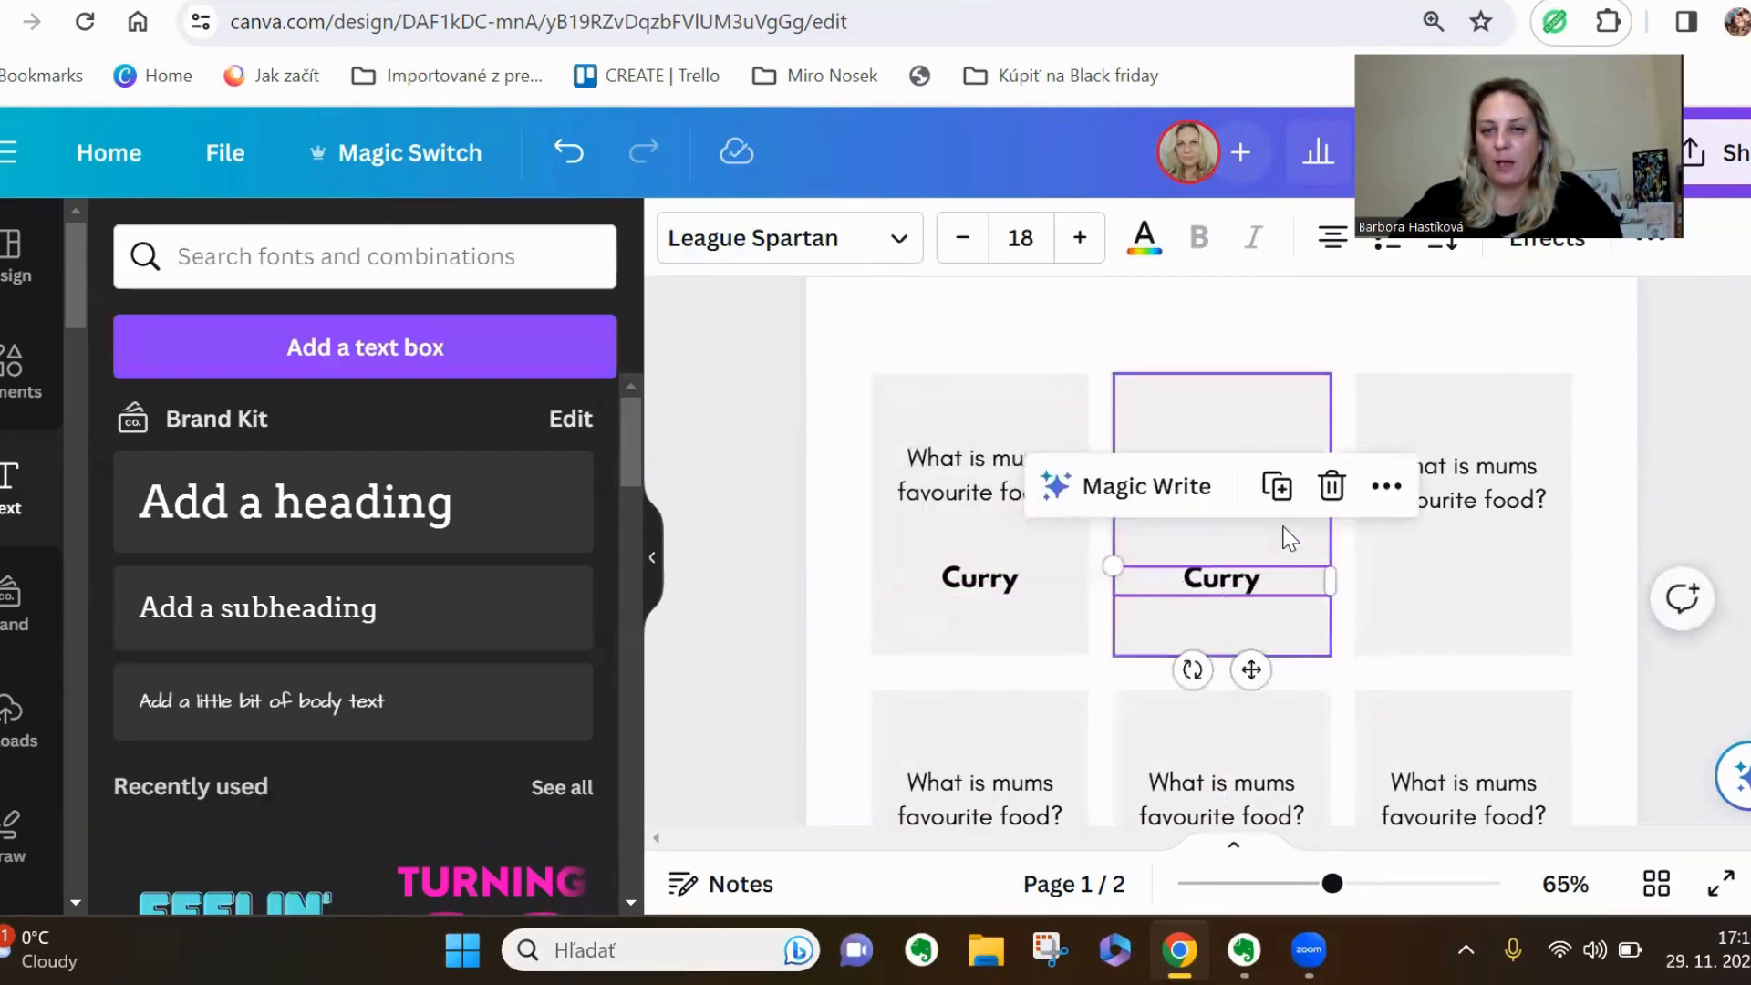
{"action": "left_click", "coordinate": [1280, 485]}
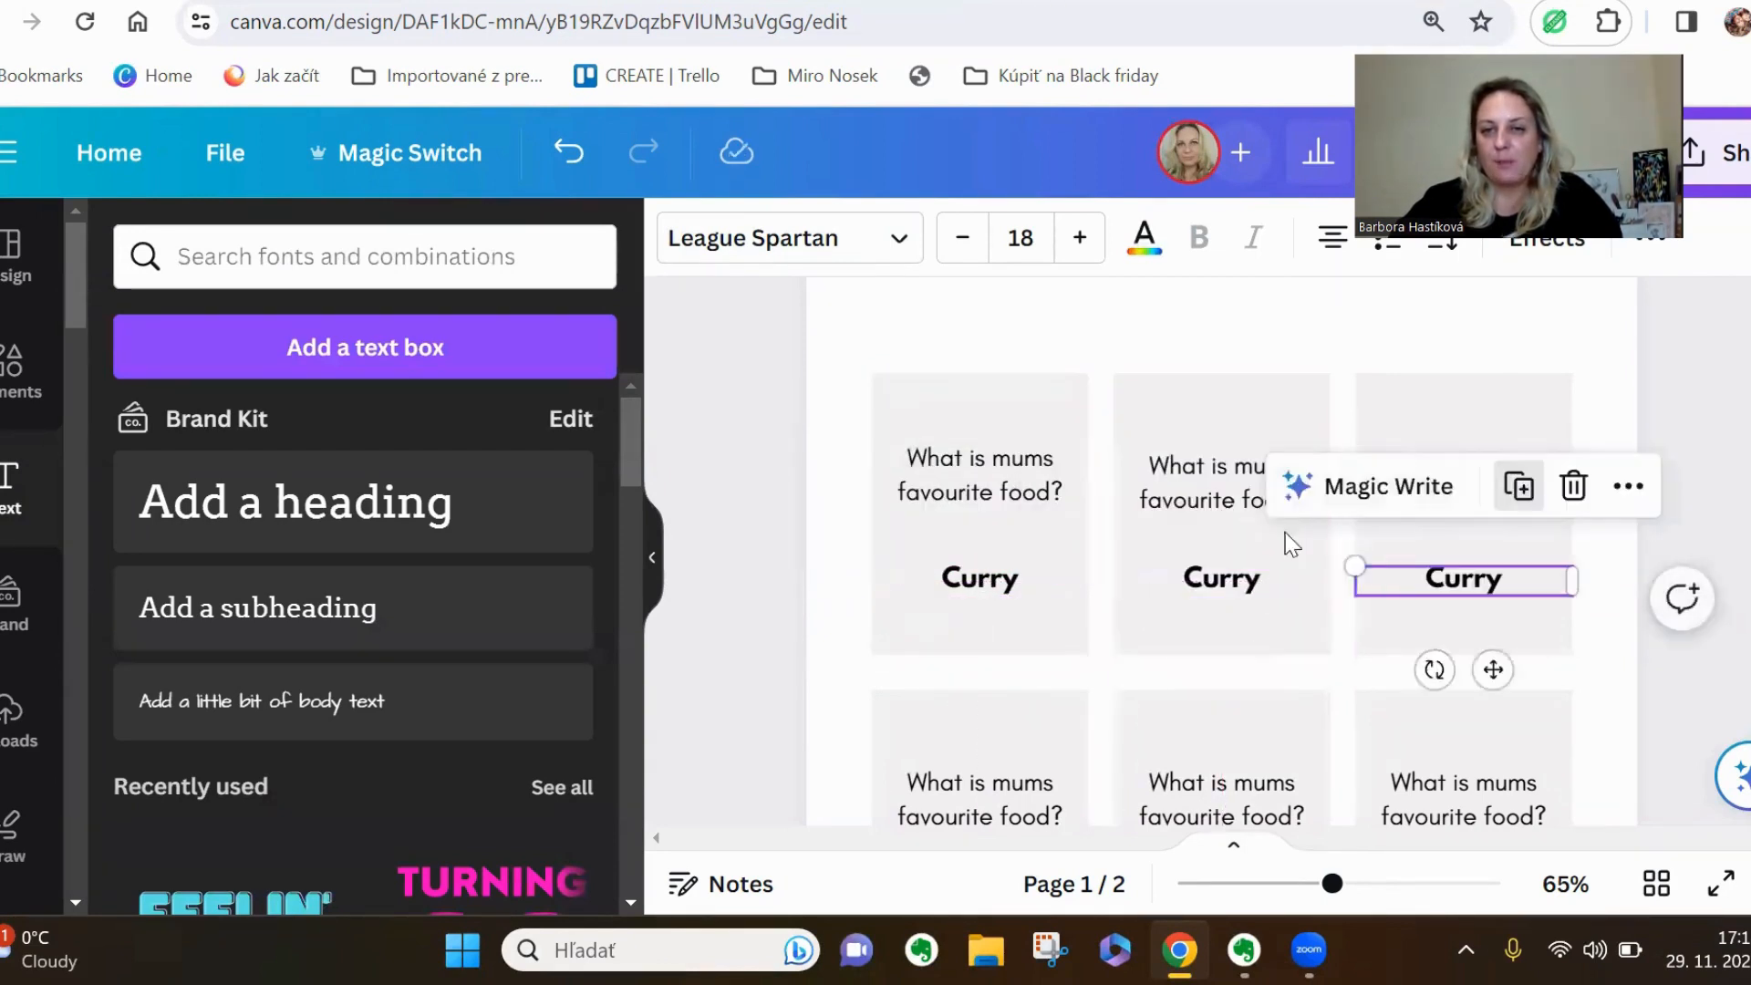
Place copies of the answer "Curry" on all three cards of the middle row, beneath their questions
{"action": "left_click", "coordinate": [1518, 486]}
{"action": "left_click_drag", "start_coordinate": [1629, 577], "coordinate": [919, 786]}
{"action": "scroll", "coordinate": [918, 786], "scroll_direction": "down", "scroll_amount": 2}
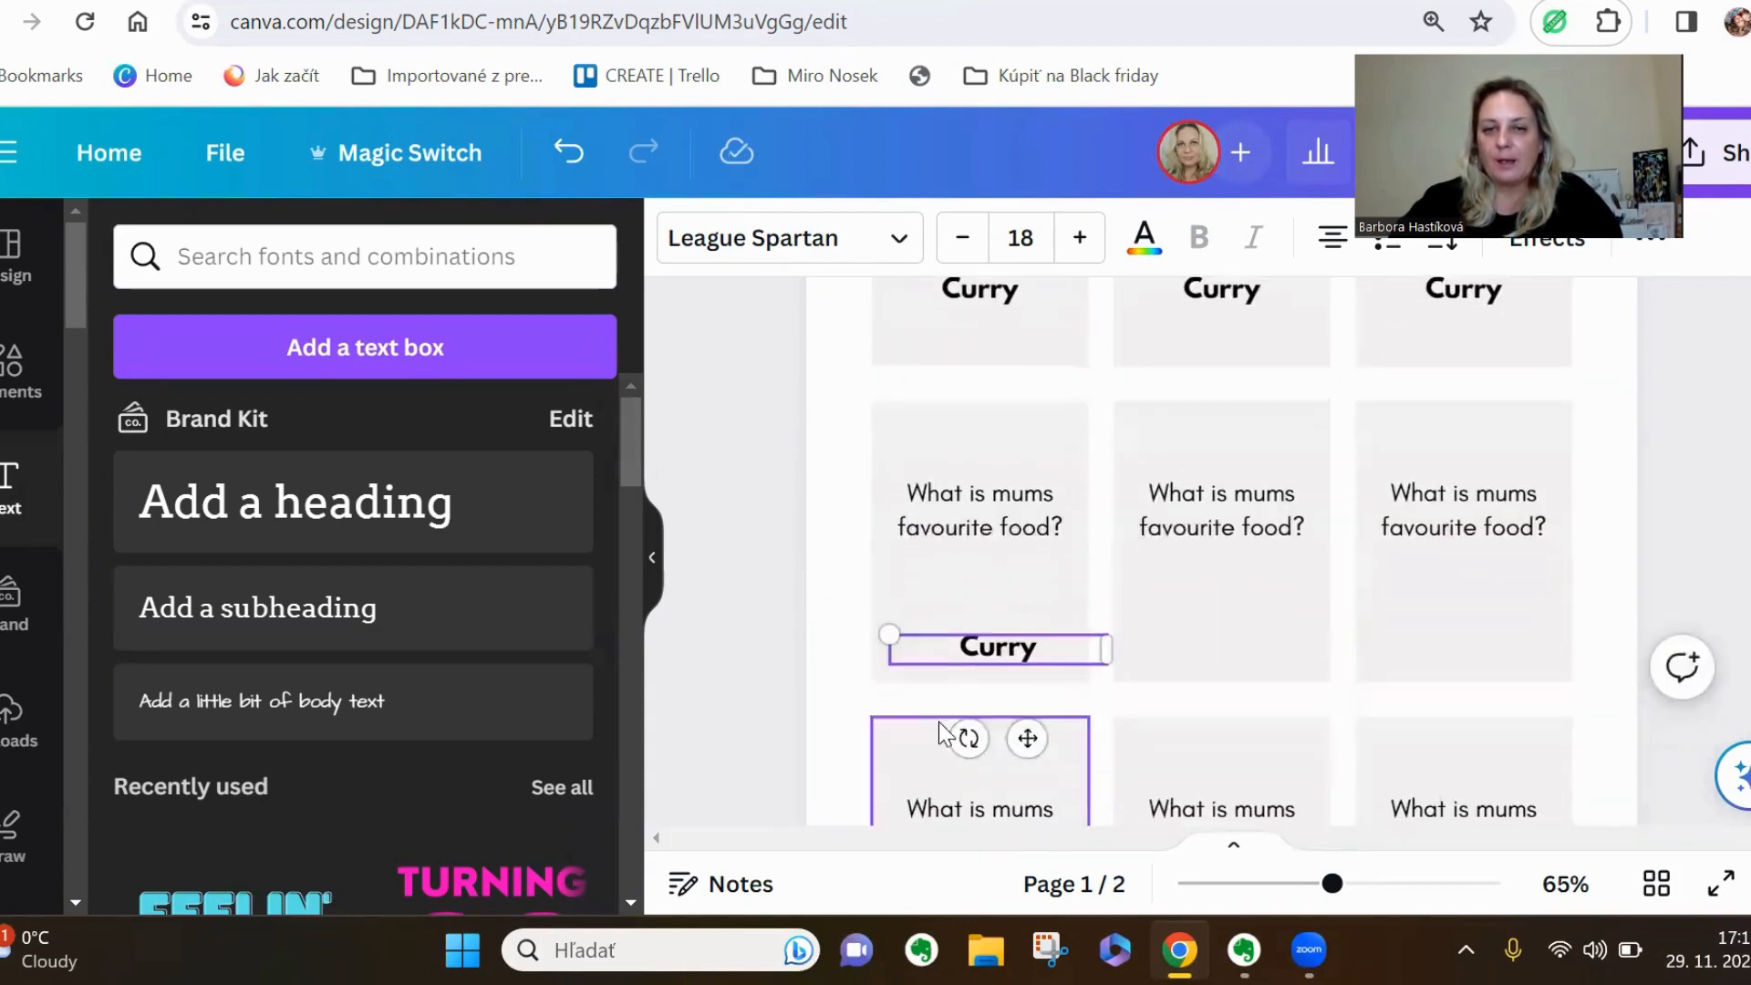
{"action": "left_click_drag", "start_coordinate": [1001, 630], "coordinate": [1266, 617]}
{"action": "key", "text": "ctrl+d"}
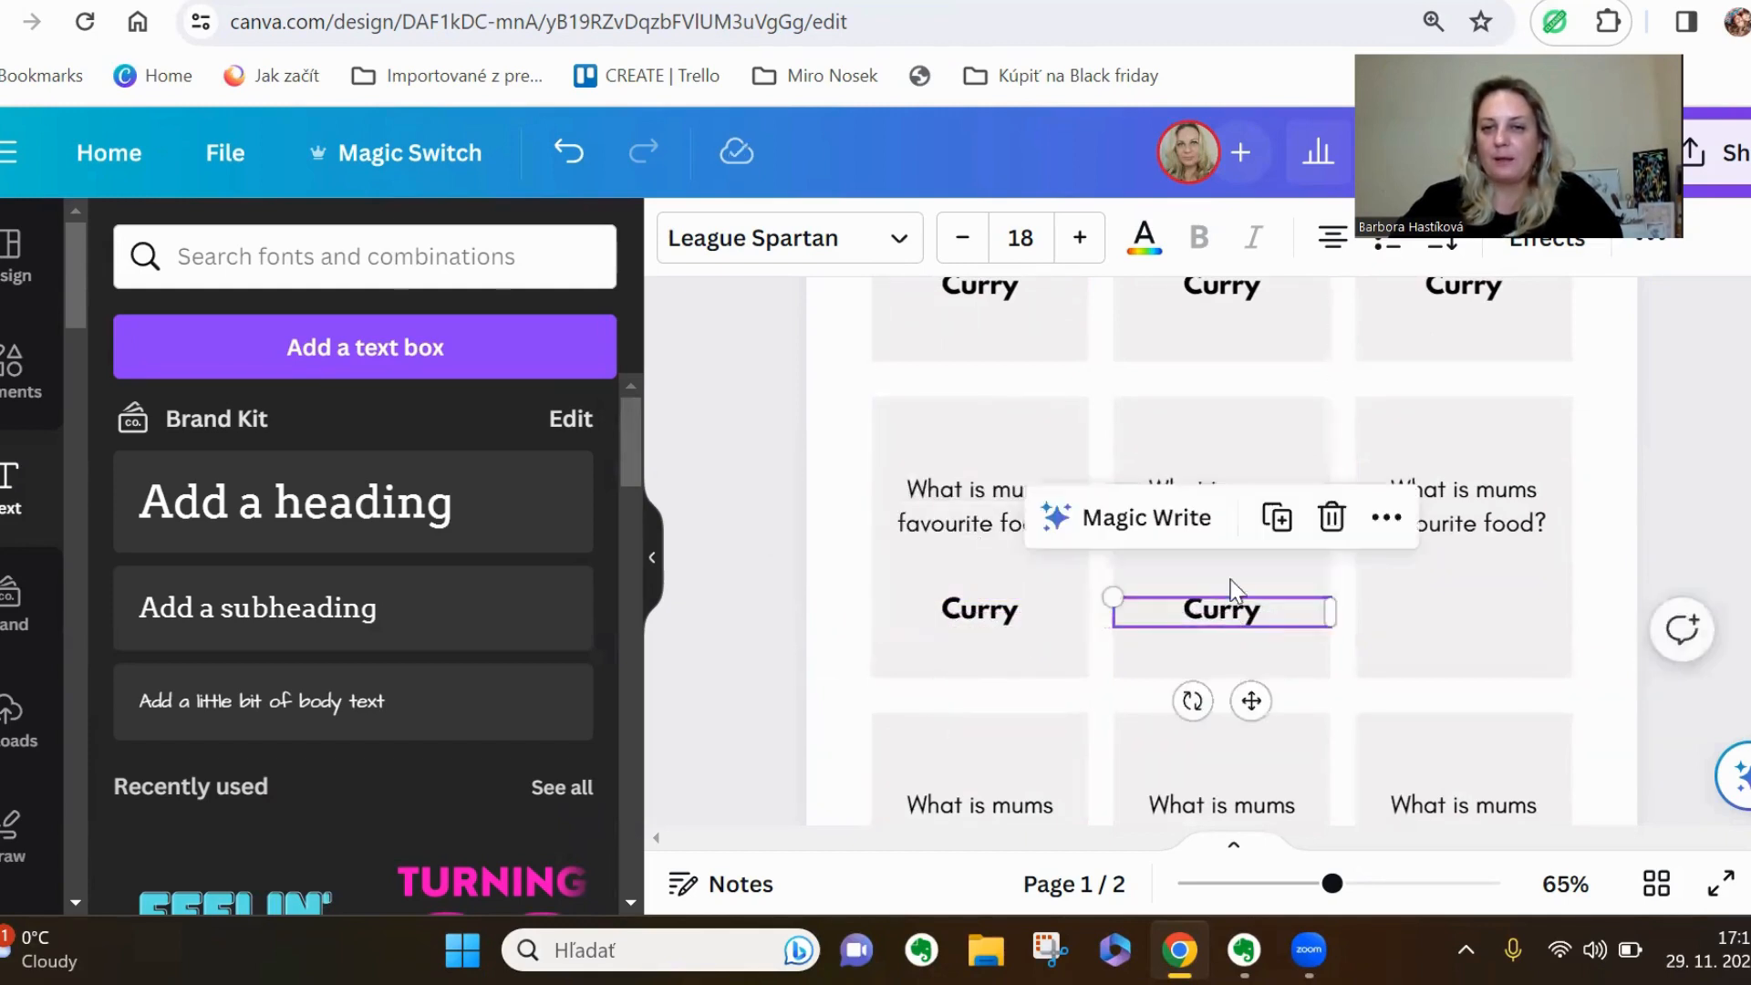
{"action": "left_click", "coordinate": [1279, 527]}
{"action": "left_click", "coordinate": [1508, 669]}
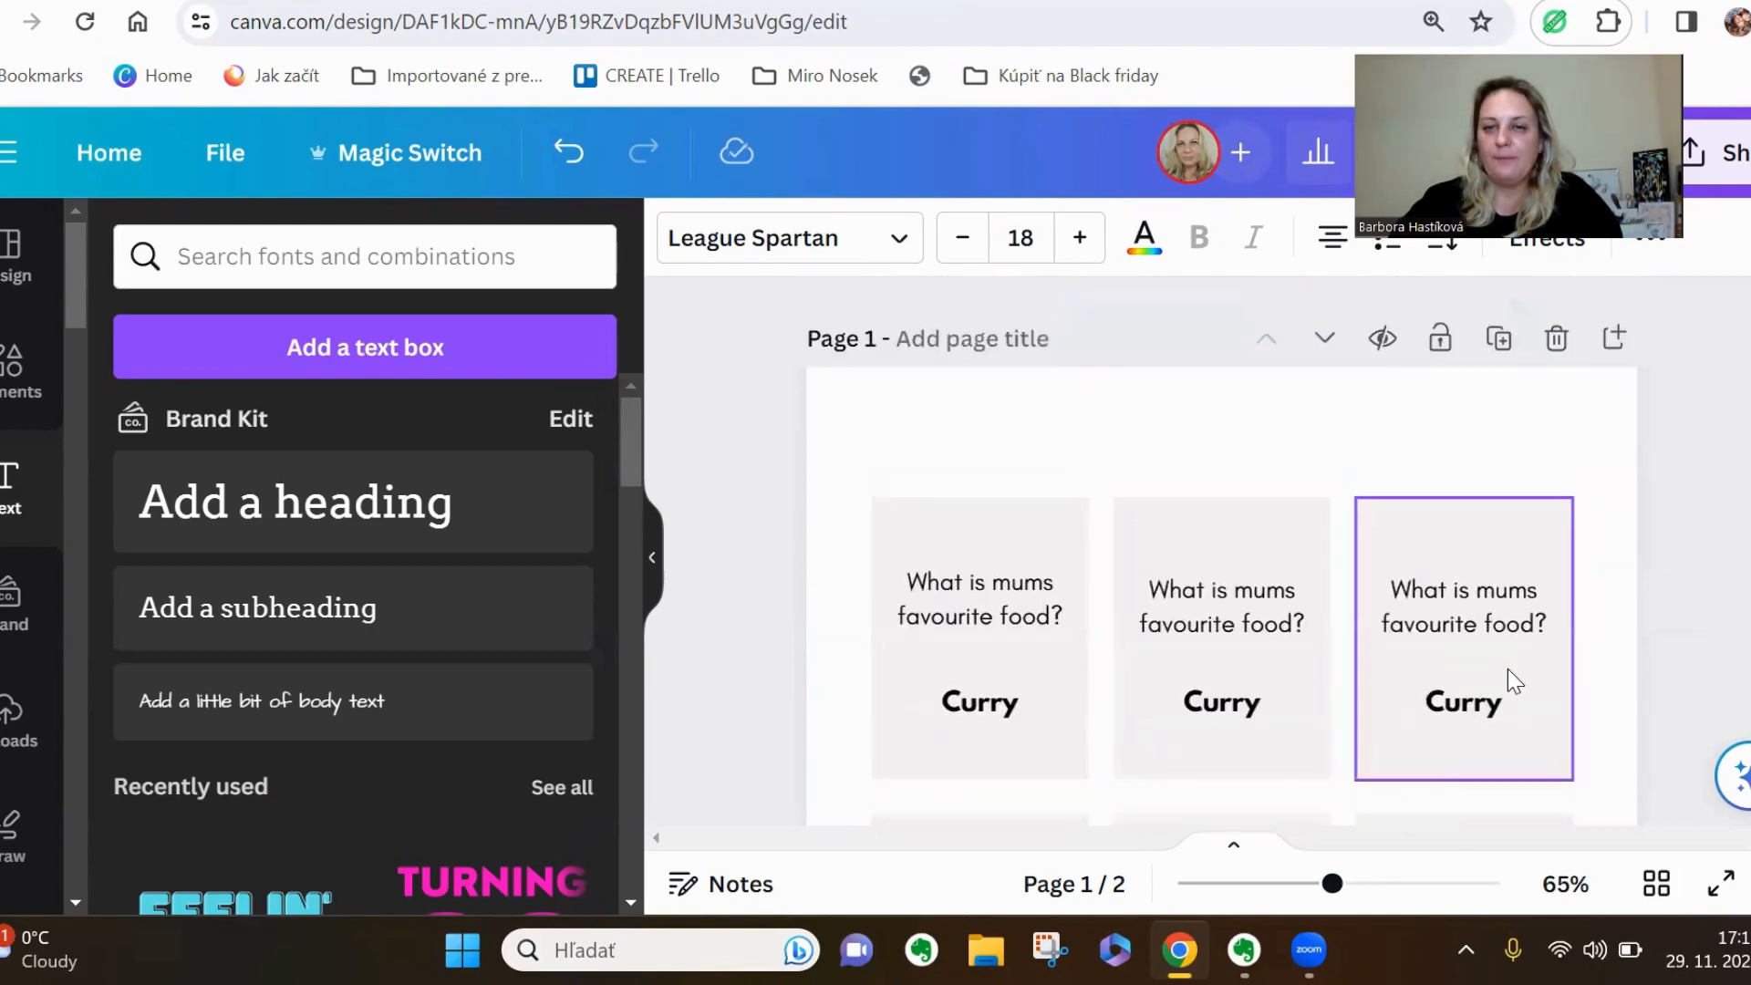
Fill the first card of the upper row with the coral red from the default solid colours
{"action": "scroll", "coordinate": [1503, 673], "scroll_direction": "down", "scroll_amount": 1}
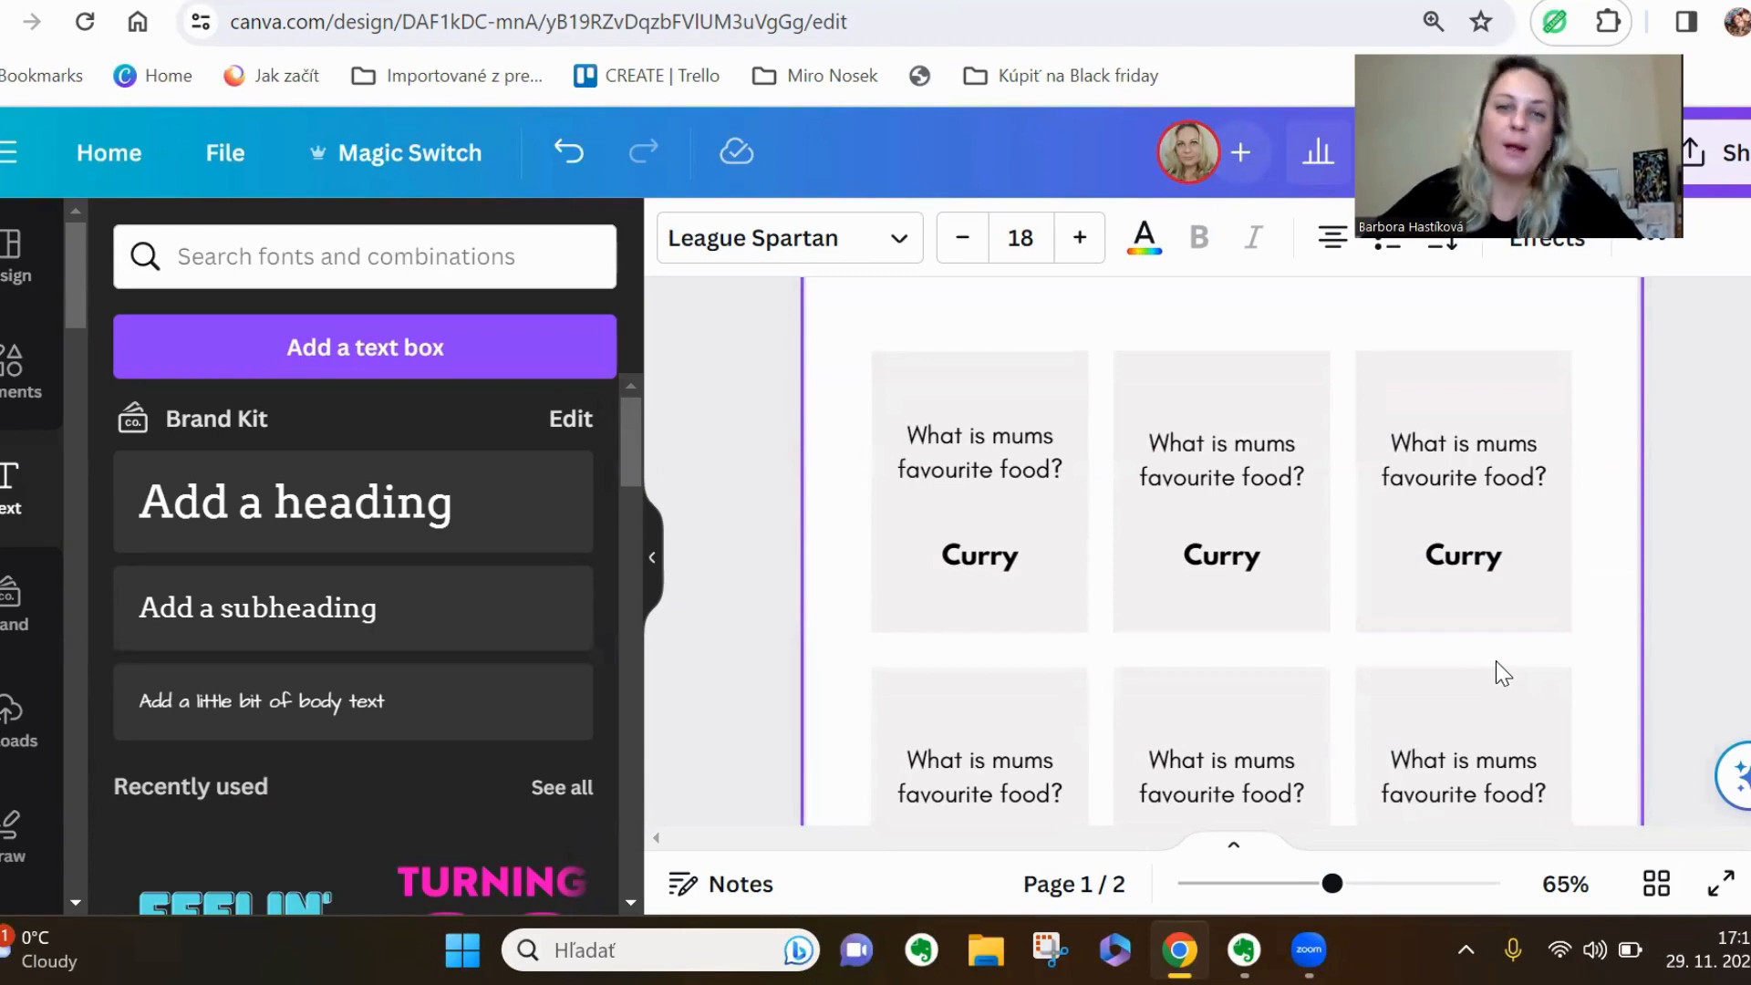
{"action": "left_click", "coordinate": [962, 381]}
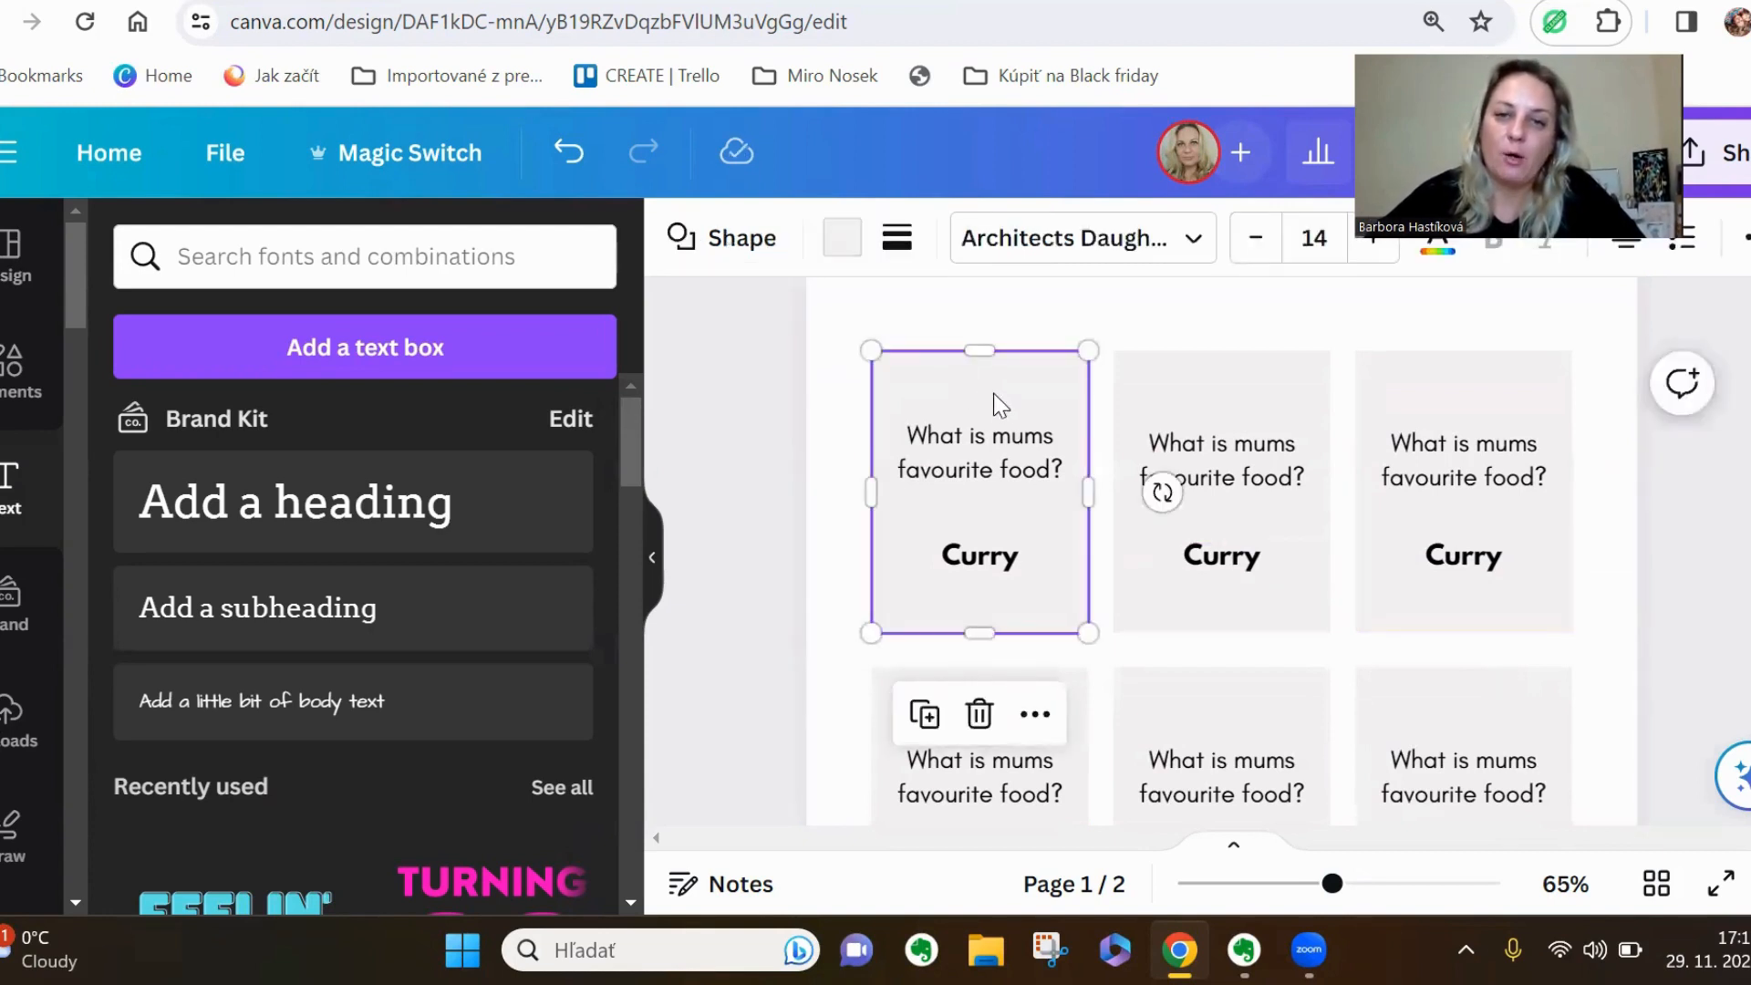
{"action": "left_click", "coordinate": [742, 240]}
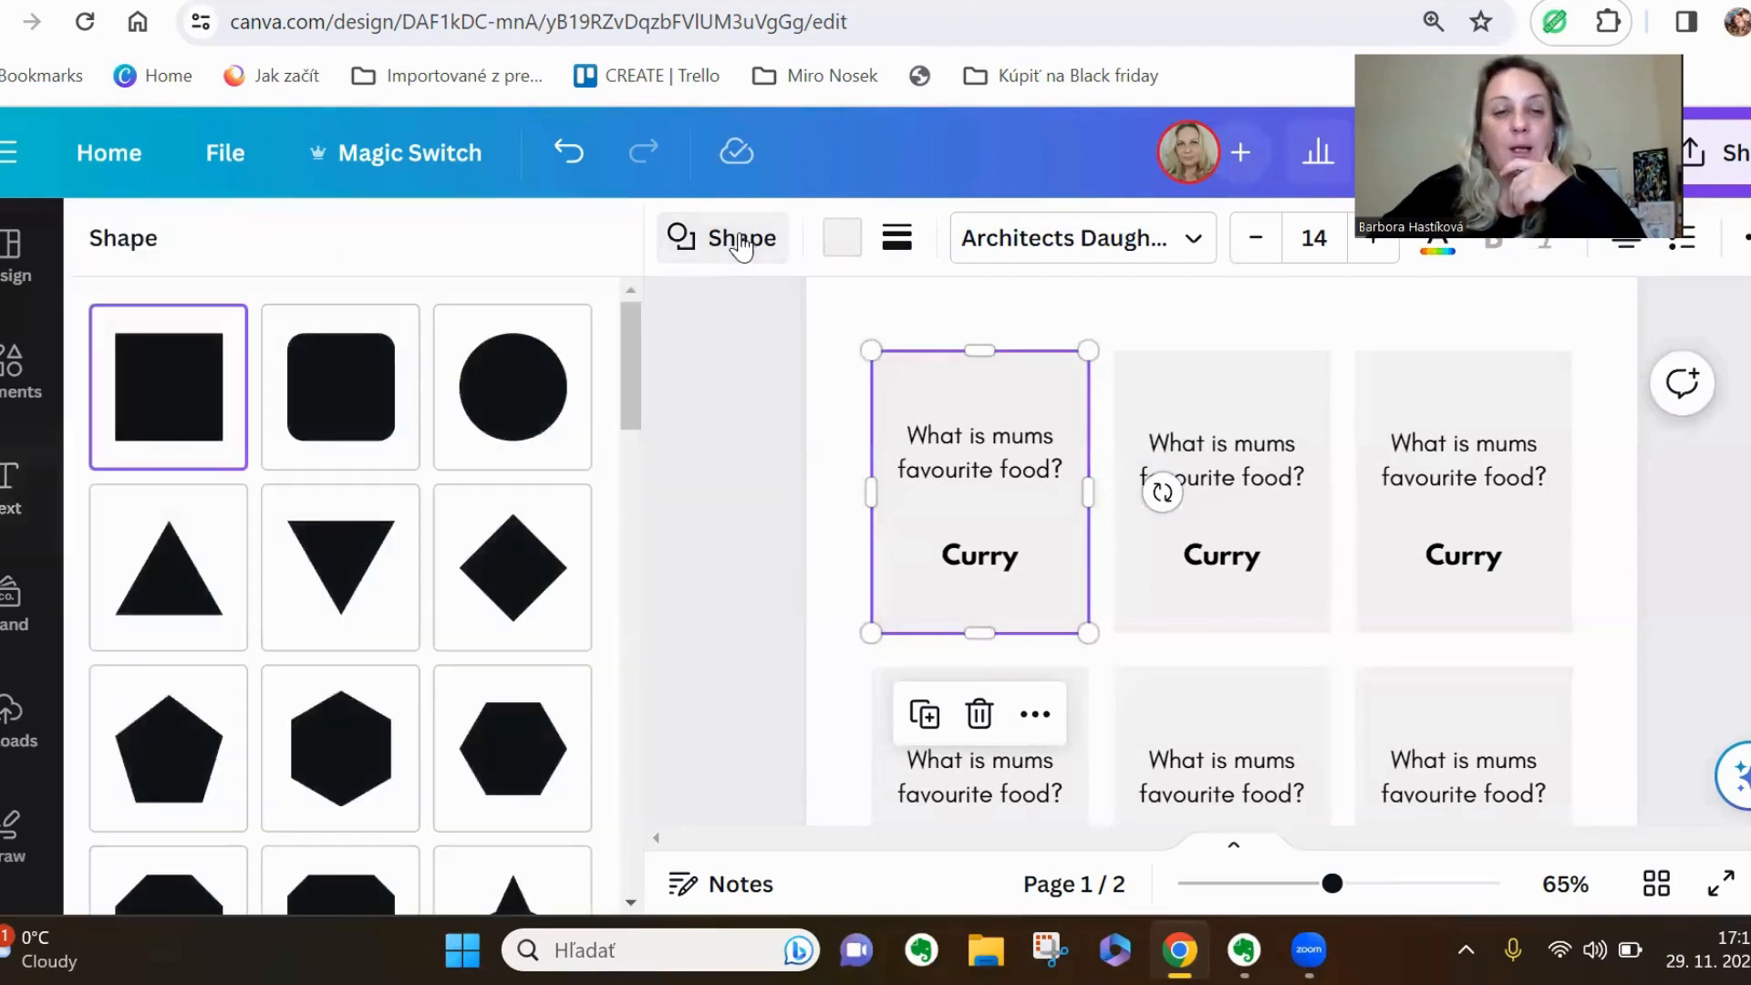
{"action": "left_click", "coordinate": [835, 259]}
{"action": "scroll", "coordinate": [438, 588], "scroll_direction": "down", "scroll_amount": 3}
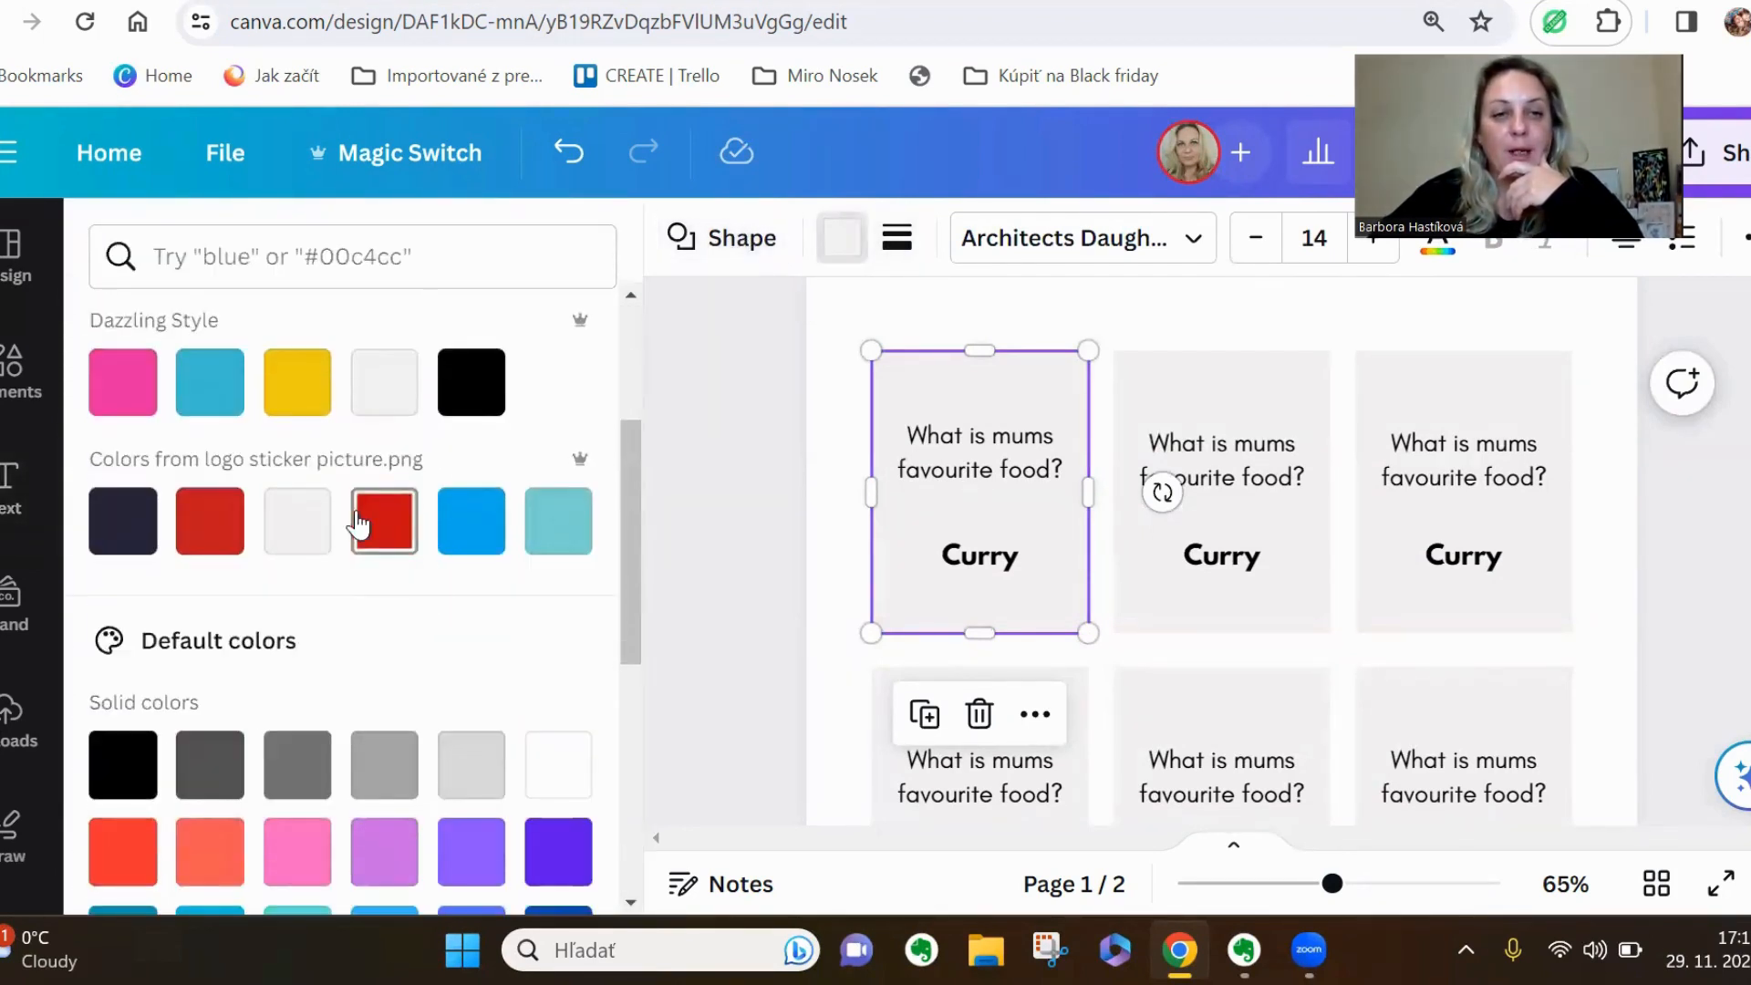
{"action": "left_click", "coordinate": [211, 851]}
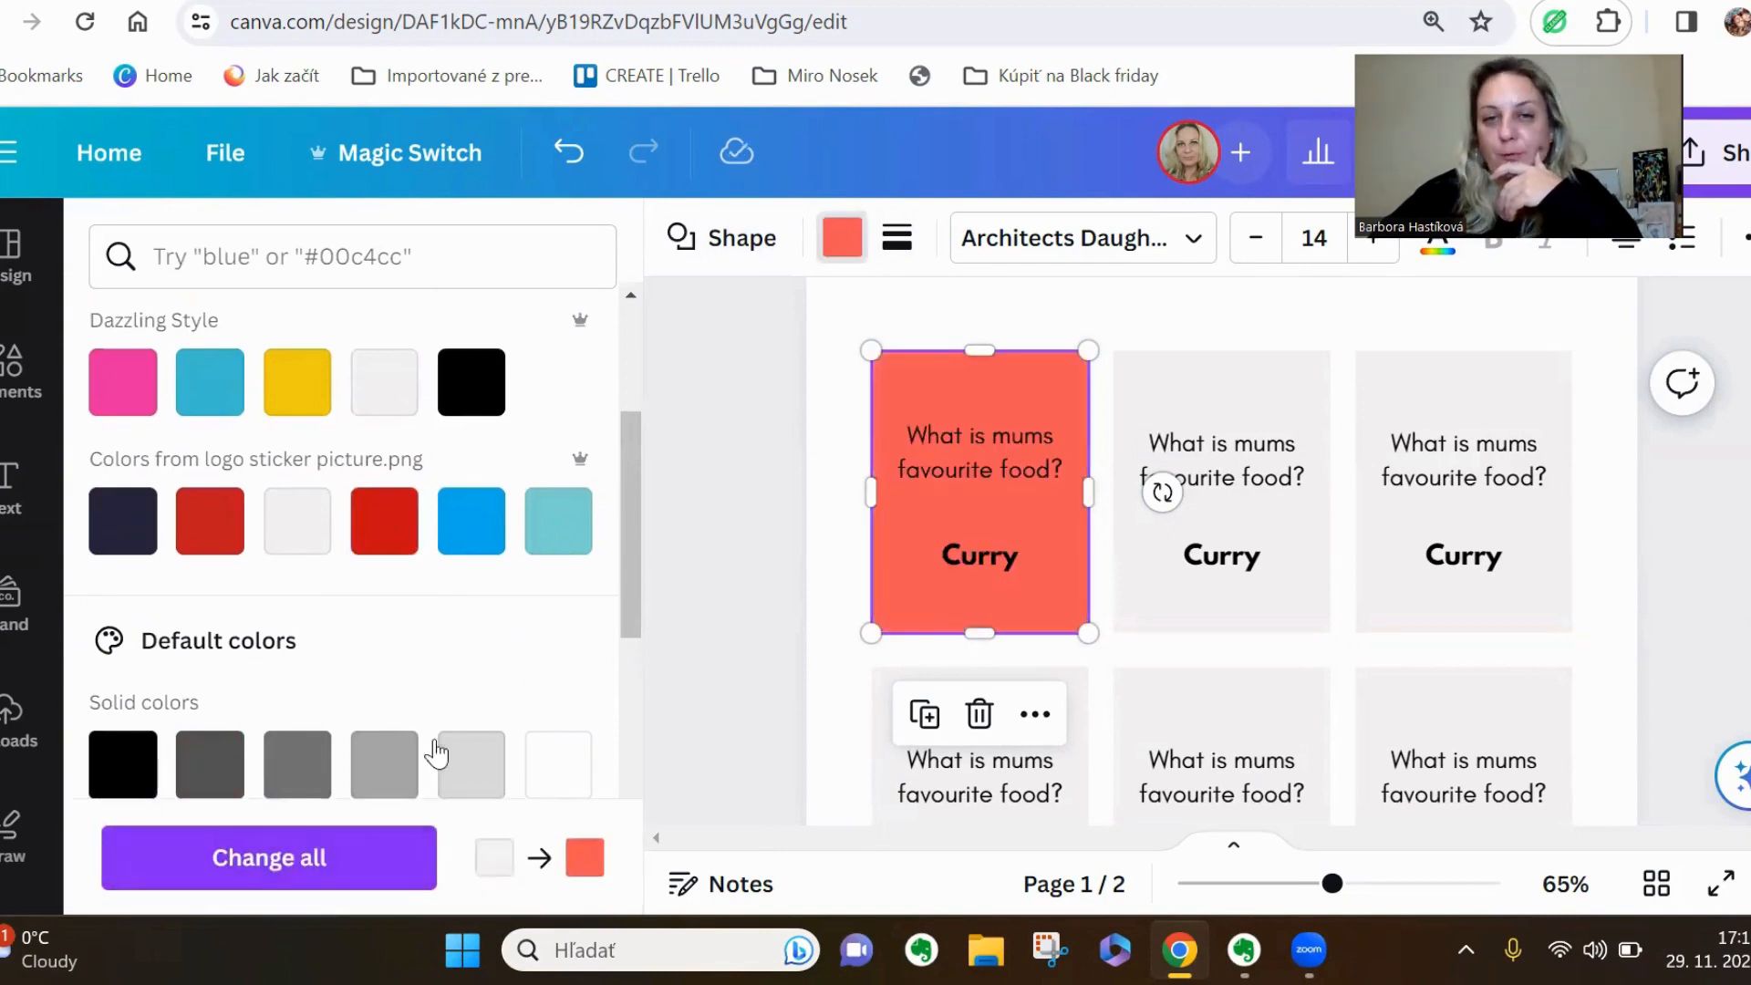
Give the coral card a dotted border with a weight of 3
{"action": "left_click", "coordinate": [898, 241]}
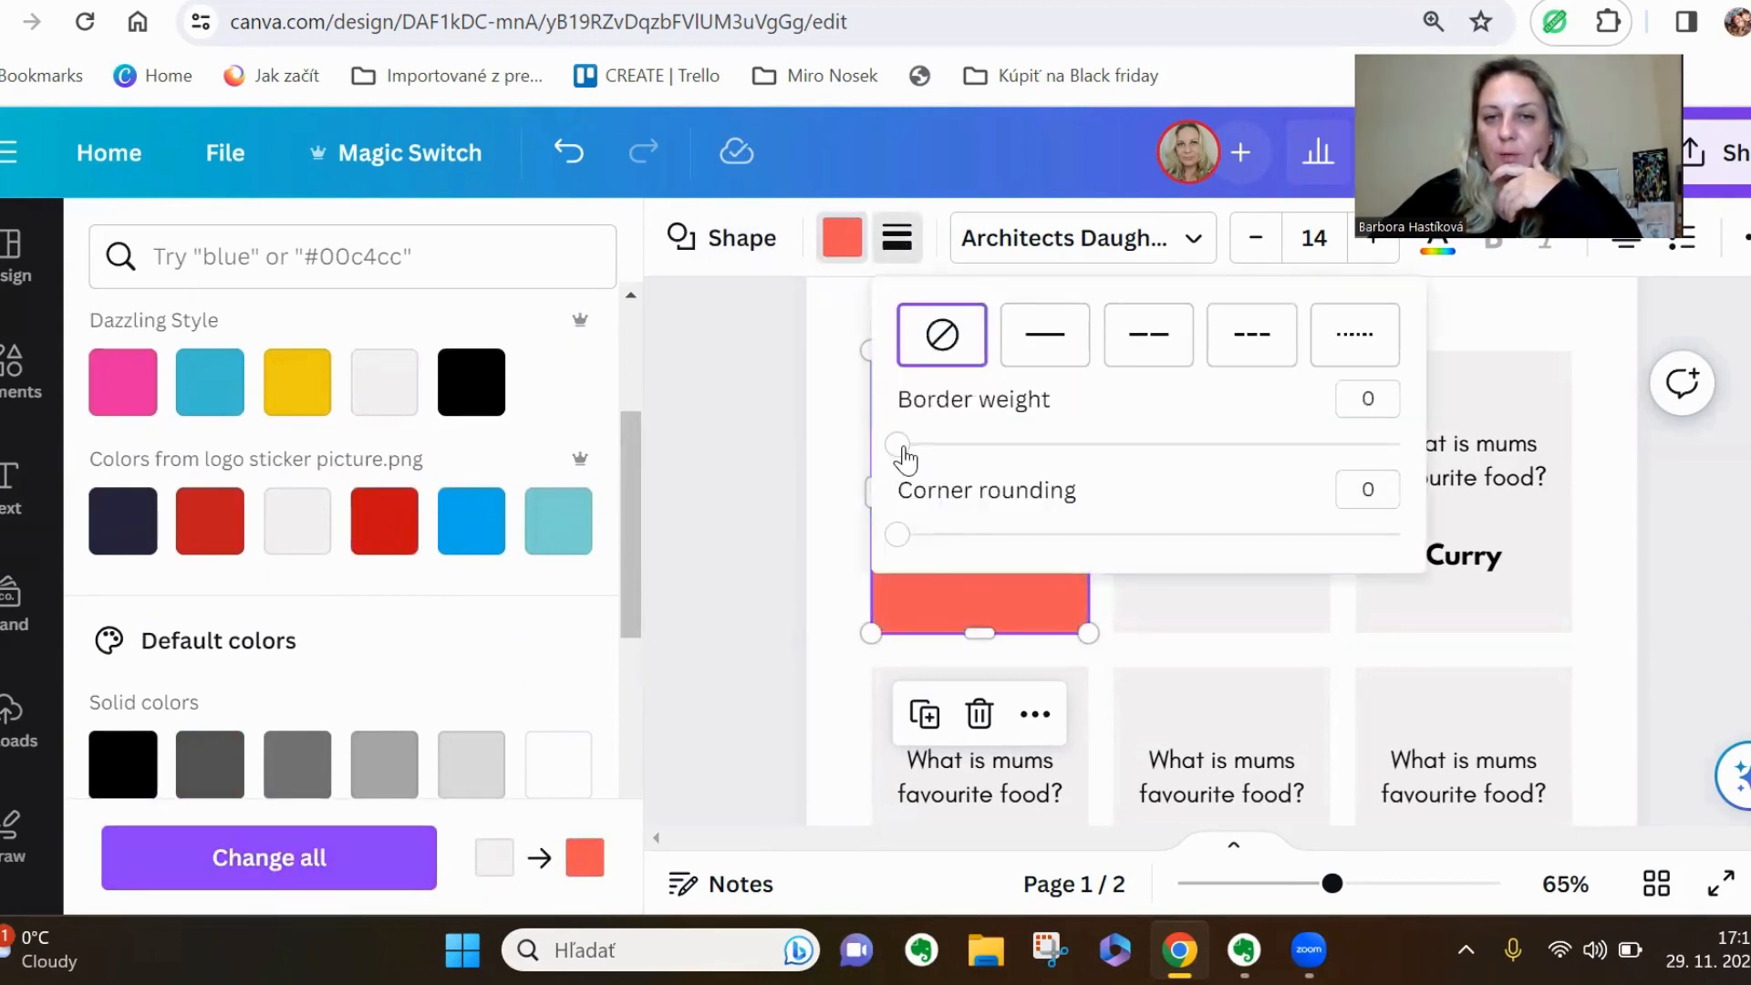
{"action": "left_click_drag", "start_coordinate": [905, 449], "coordinate": [916, 459]}
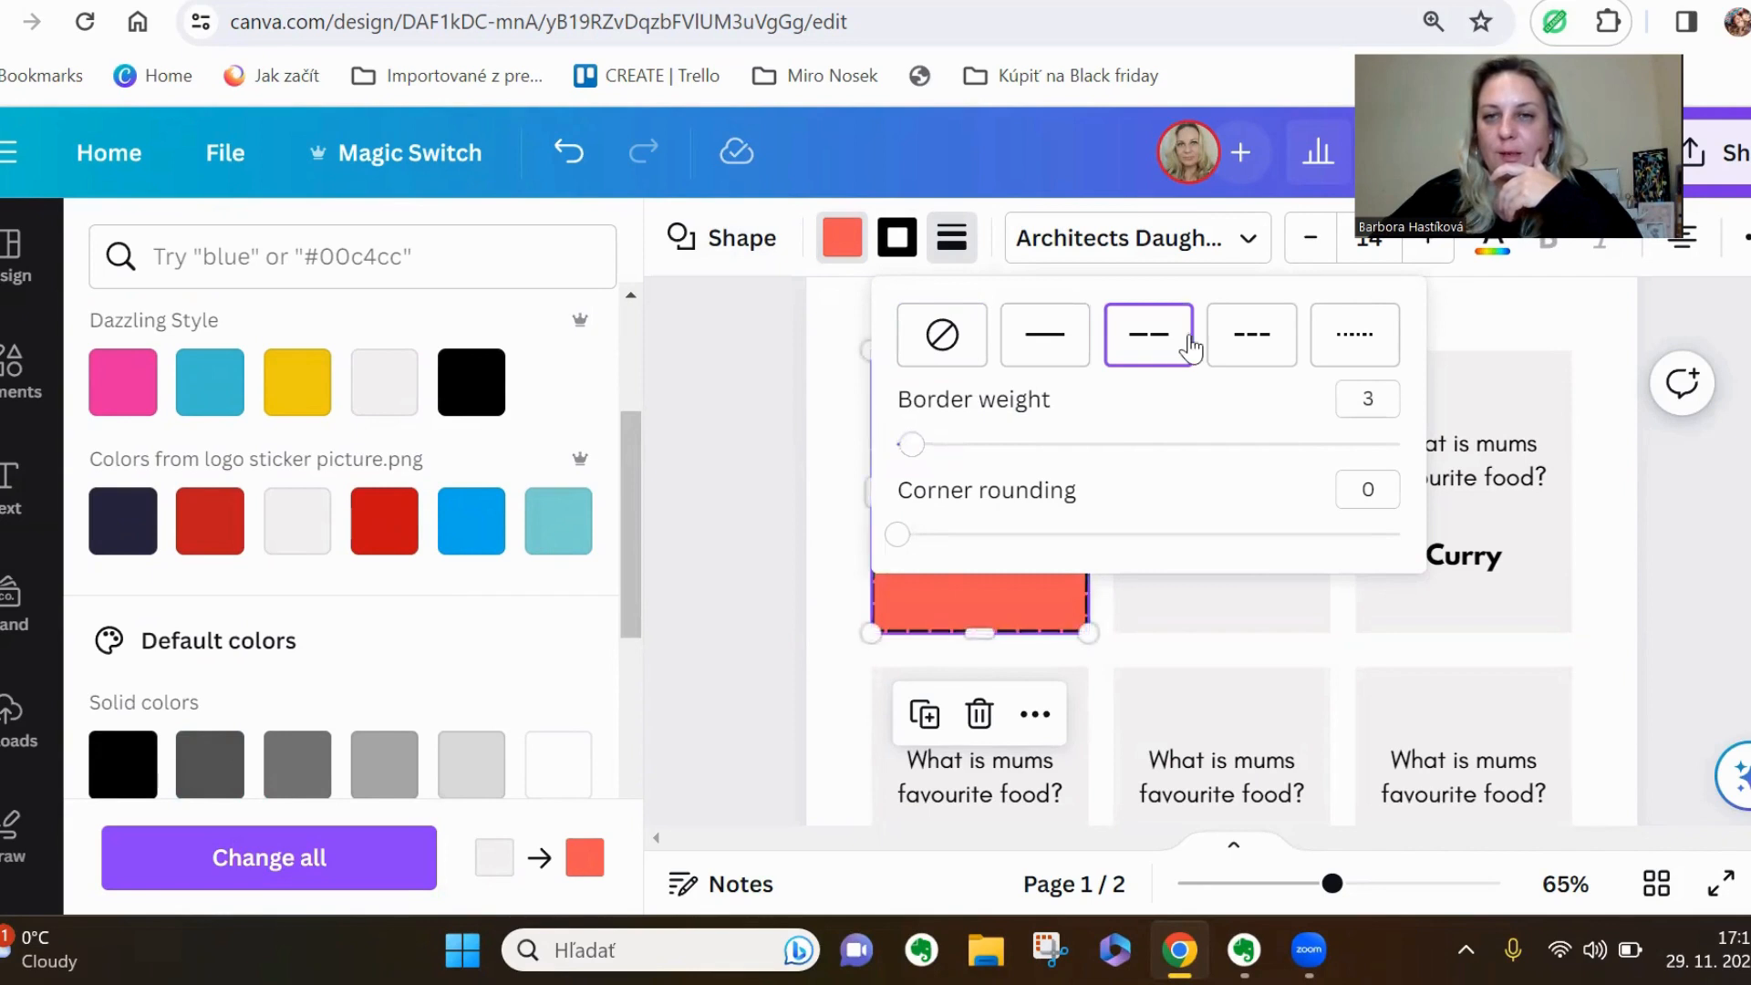
{"action": "left_click", "coordinate": [1379, 343]}
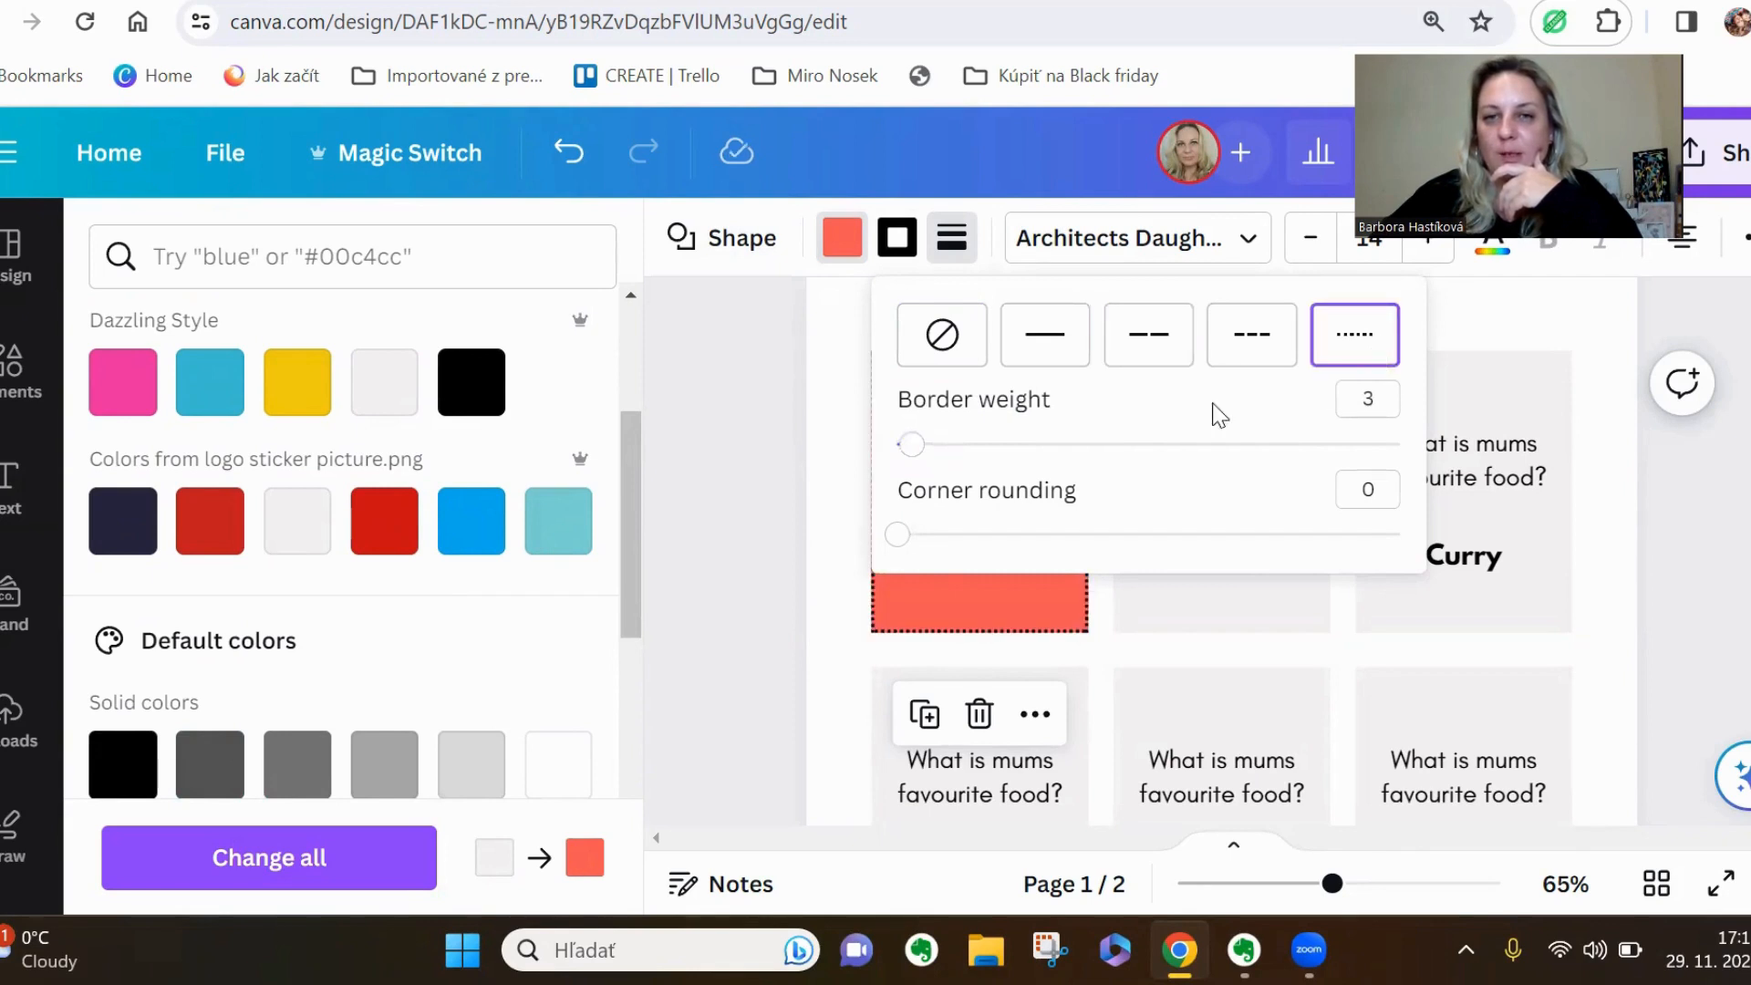
{"action": "left_click", "coordinate": [778, 515]}
{"action": "left_click", "coordinate": [779, 515]}
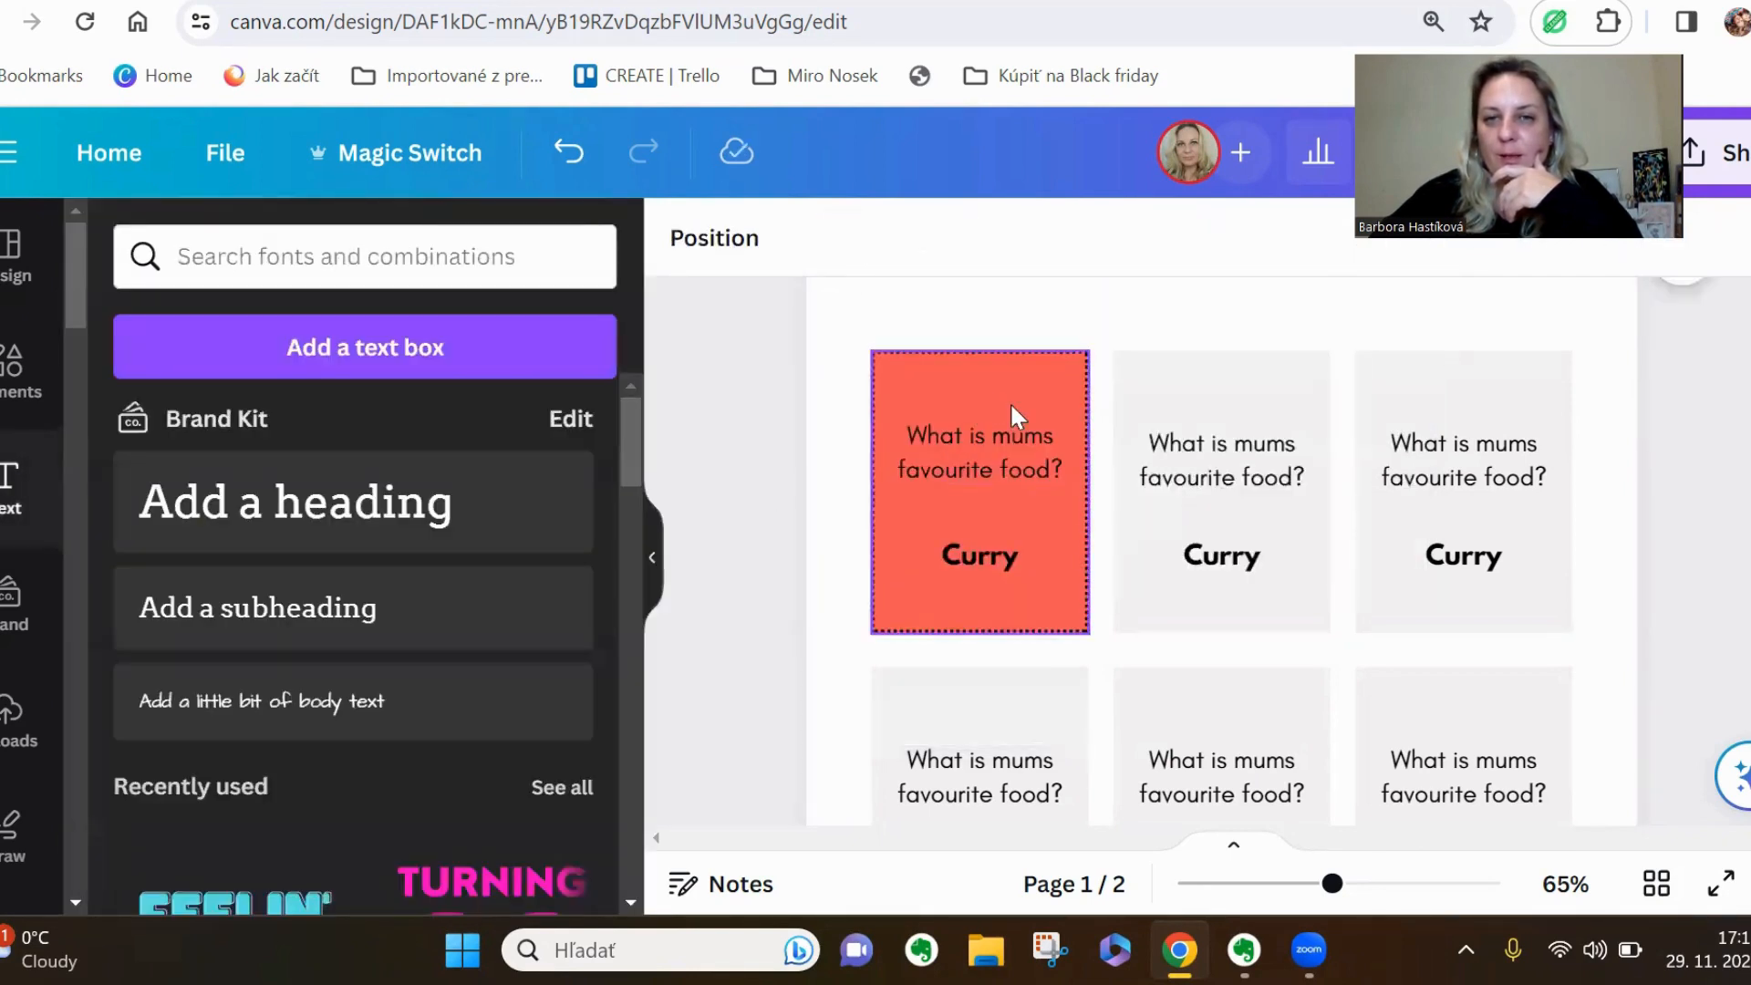
Change the border colour of the coral card to green from the default solid colours
{"action": "left_click_drag", "start_coordinate": [1332, 882], "coordinate": [1351, 883]}
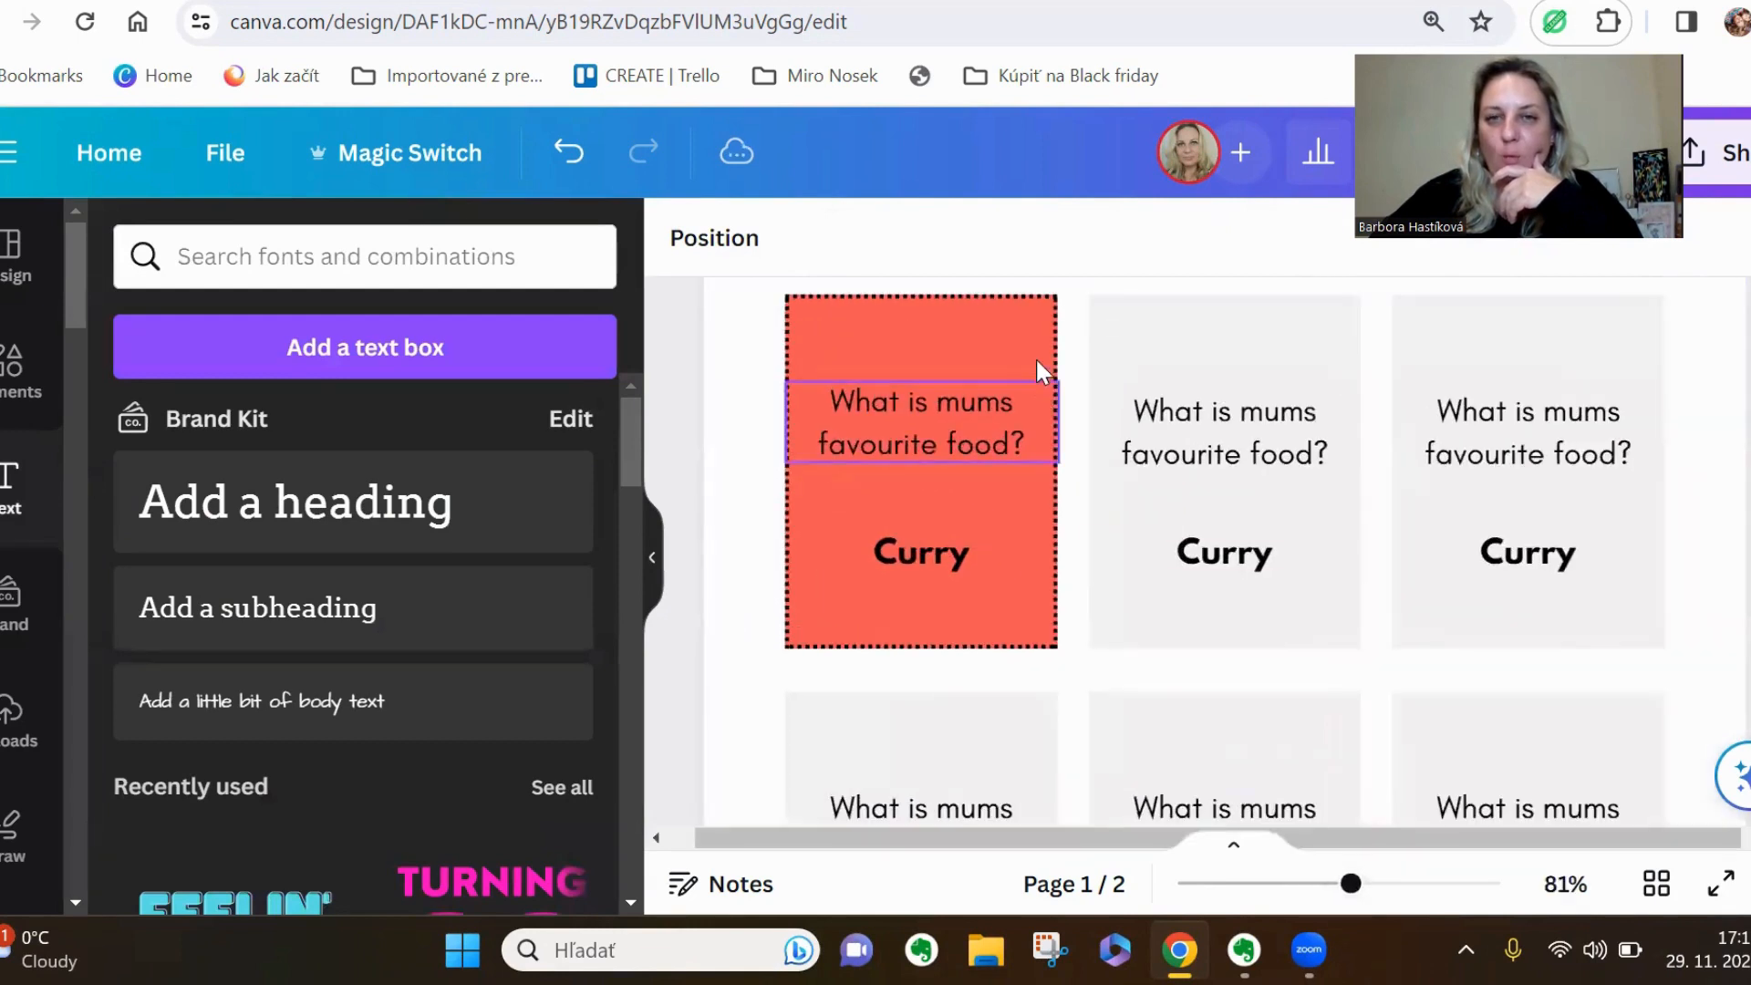
{"action": "scroll", "coordinate": [1048, 529], "scroll_direction": "up", "scroll_amount": 2}
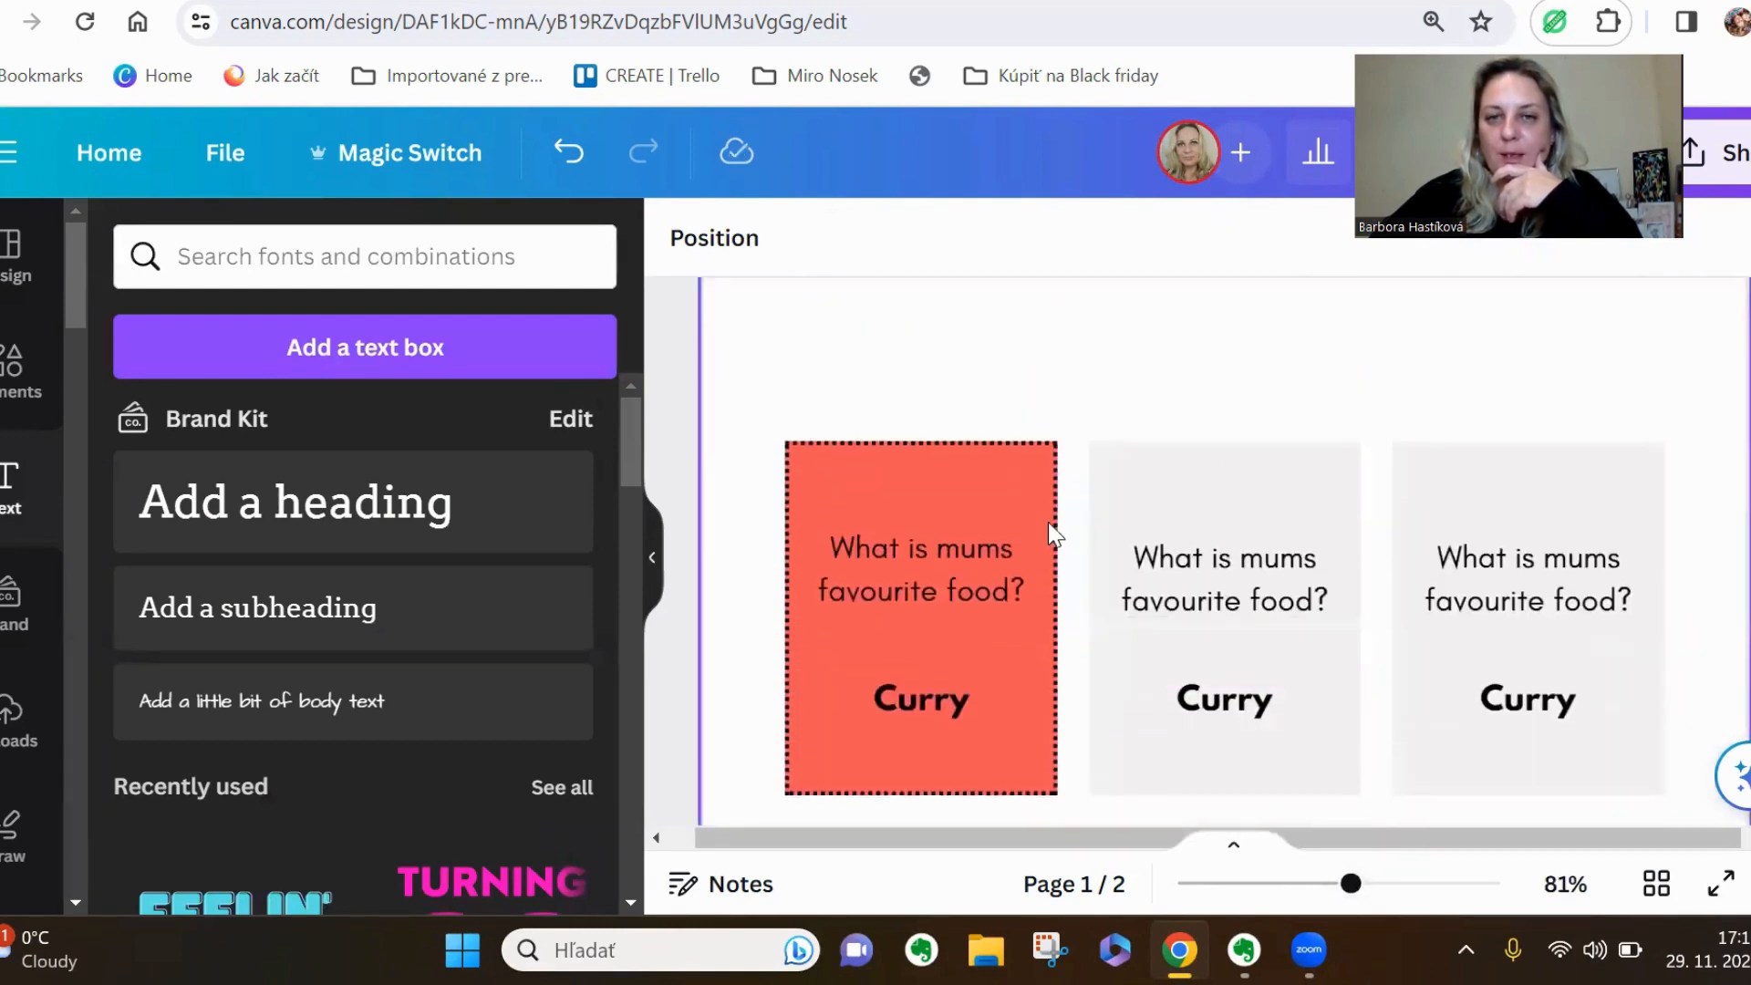
{"action": "left_click", "coordinate": [1023, 439]}
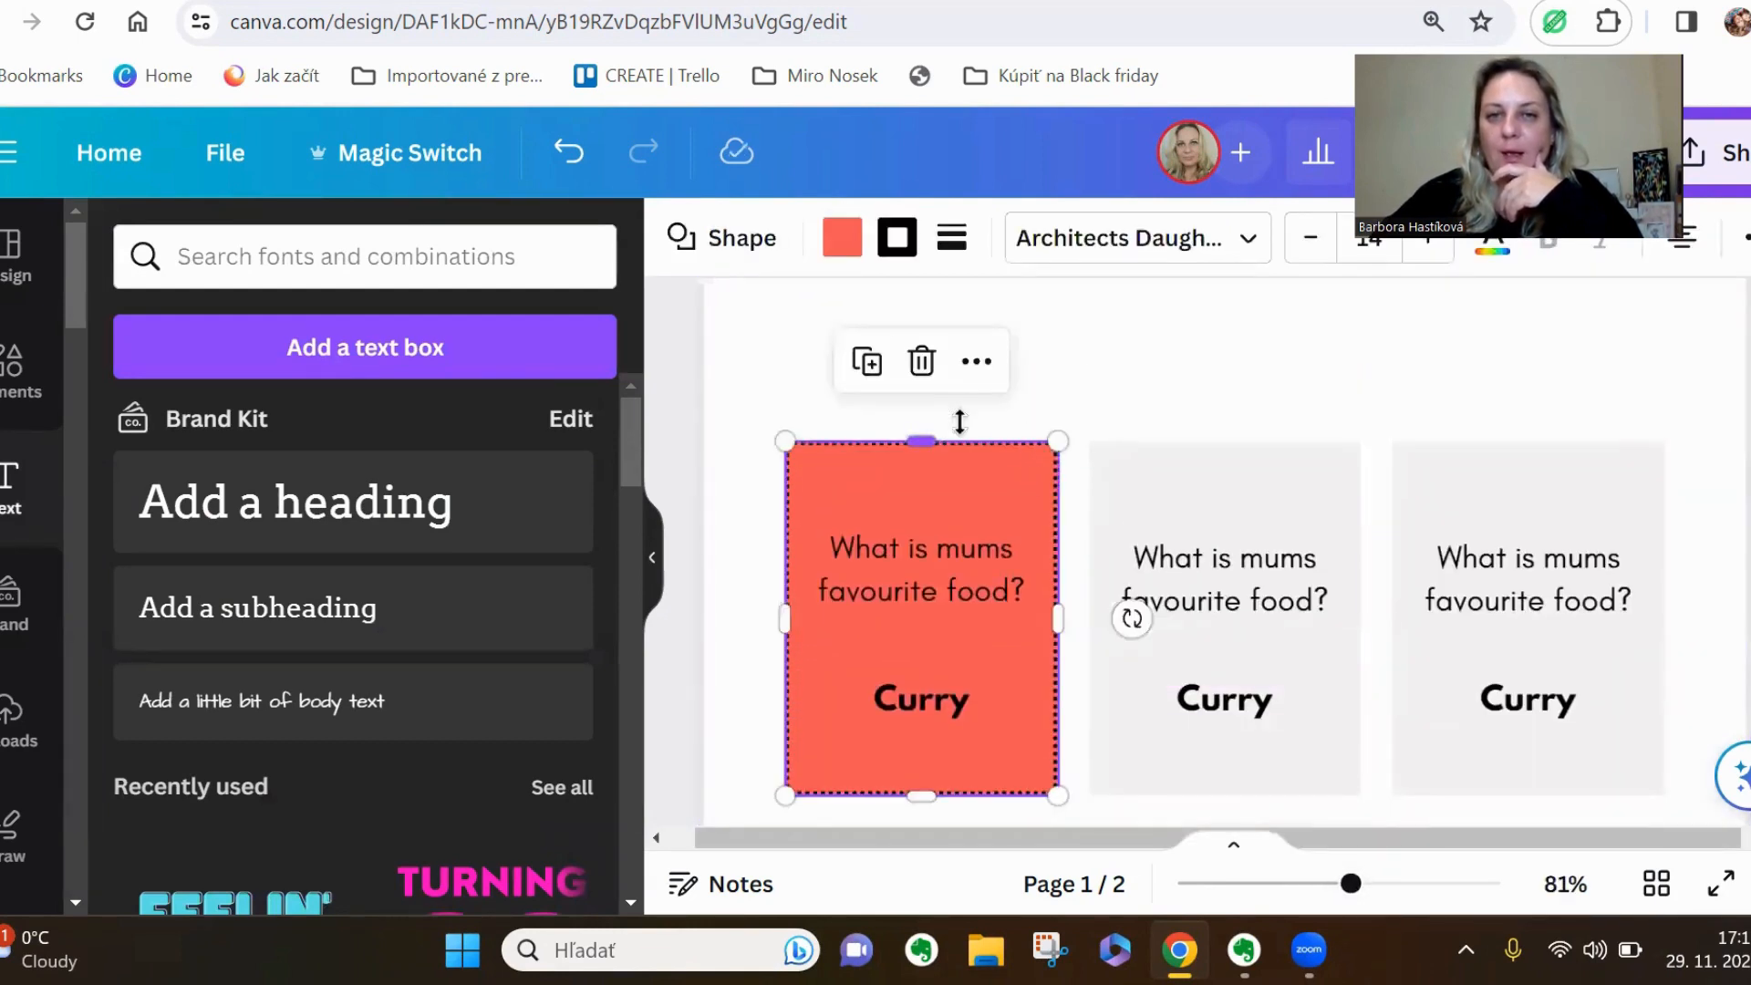
{"action": "left_click", "coordinate": [897, 237]}
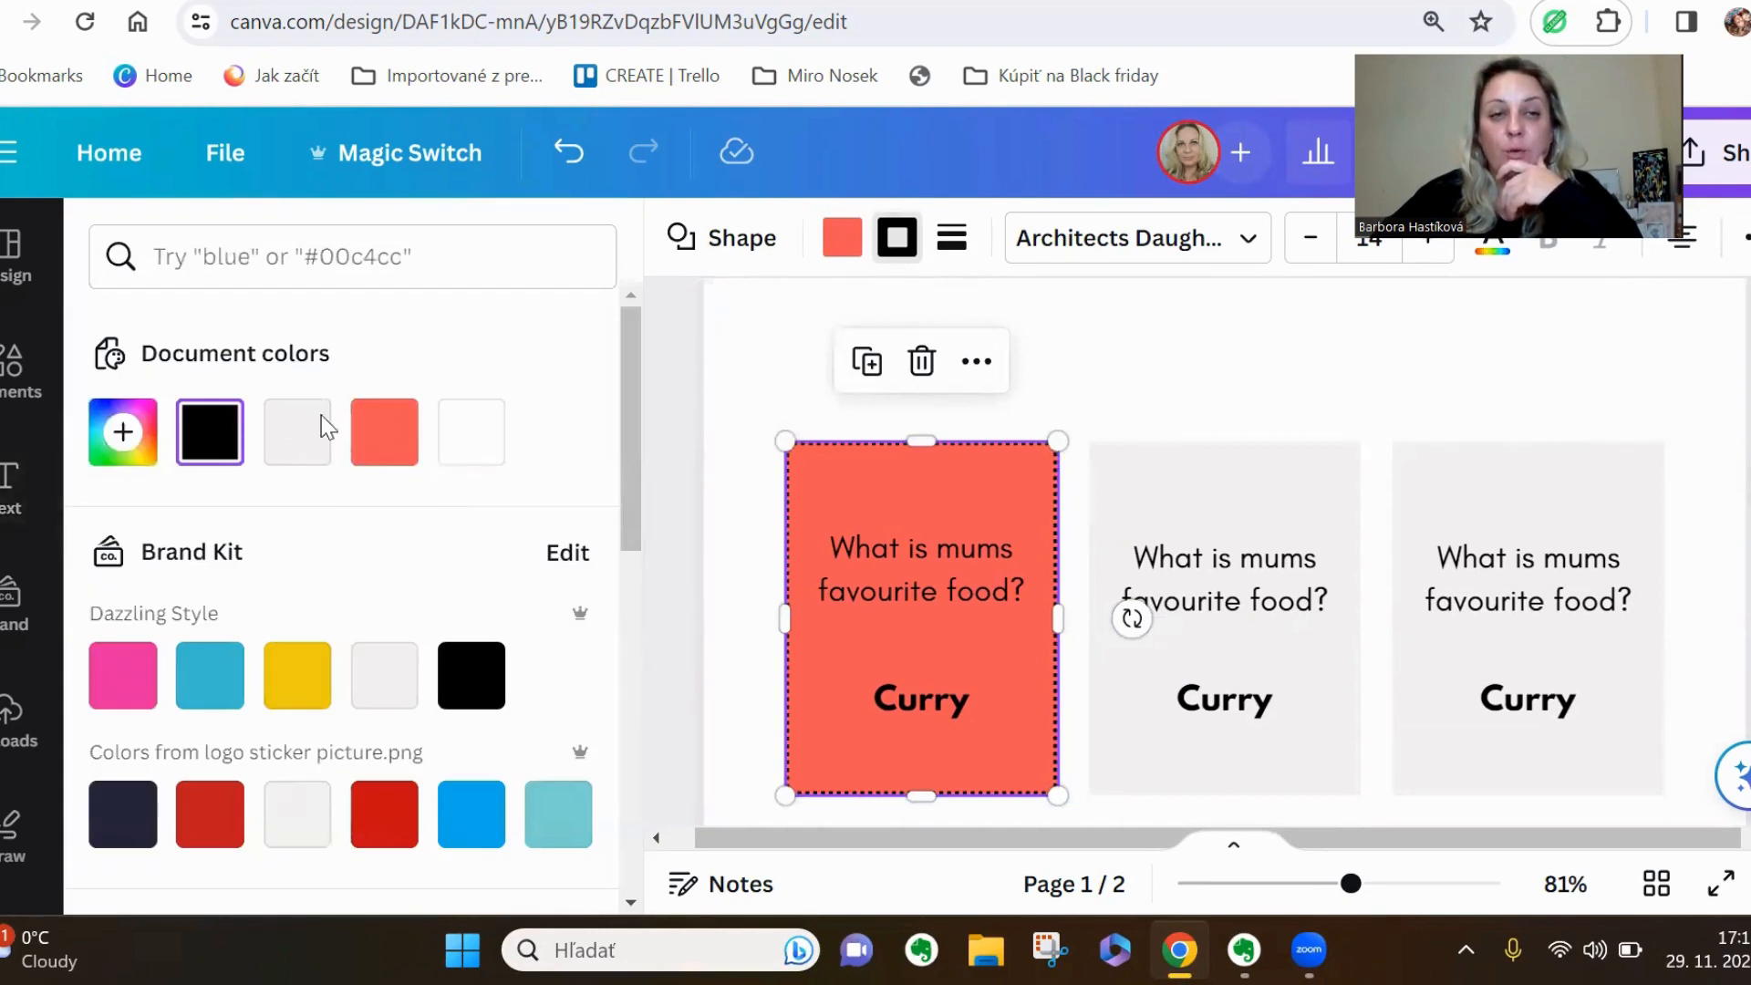
{"action": "left_click", "coordinate": [125, 442]}
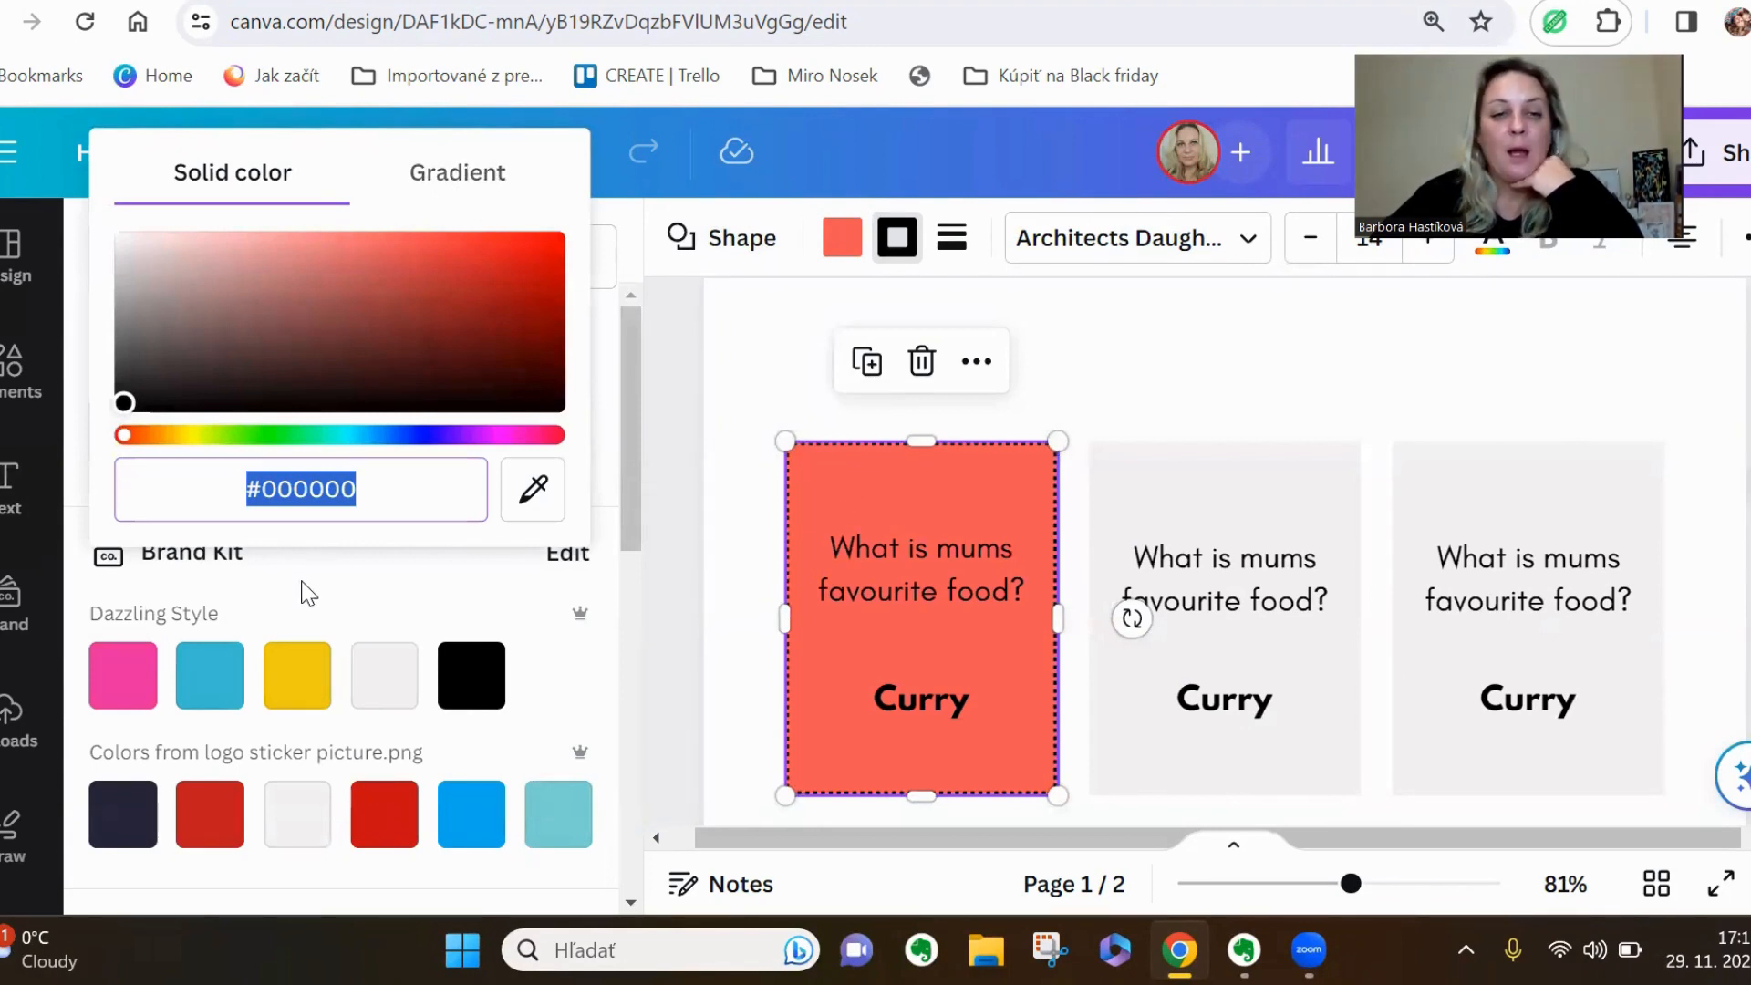
{"action": "scroll", "coordinate": [337, 720], "scroll_direction": "down", "scroll_amount": 3}
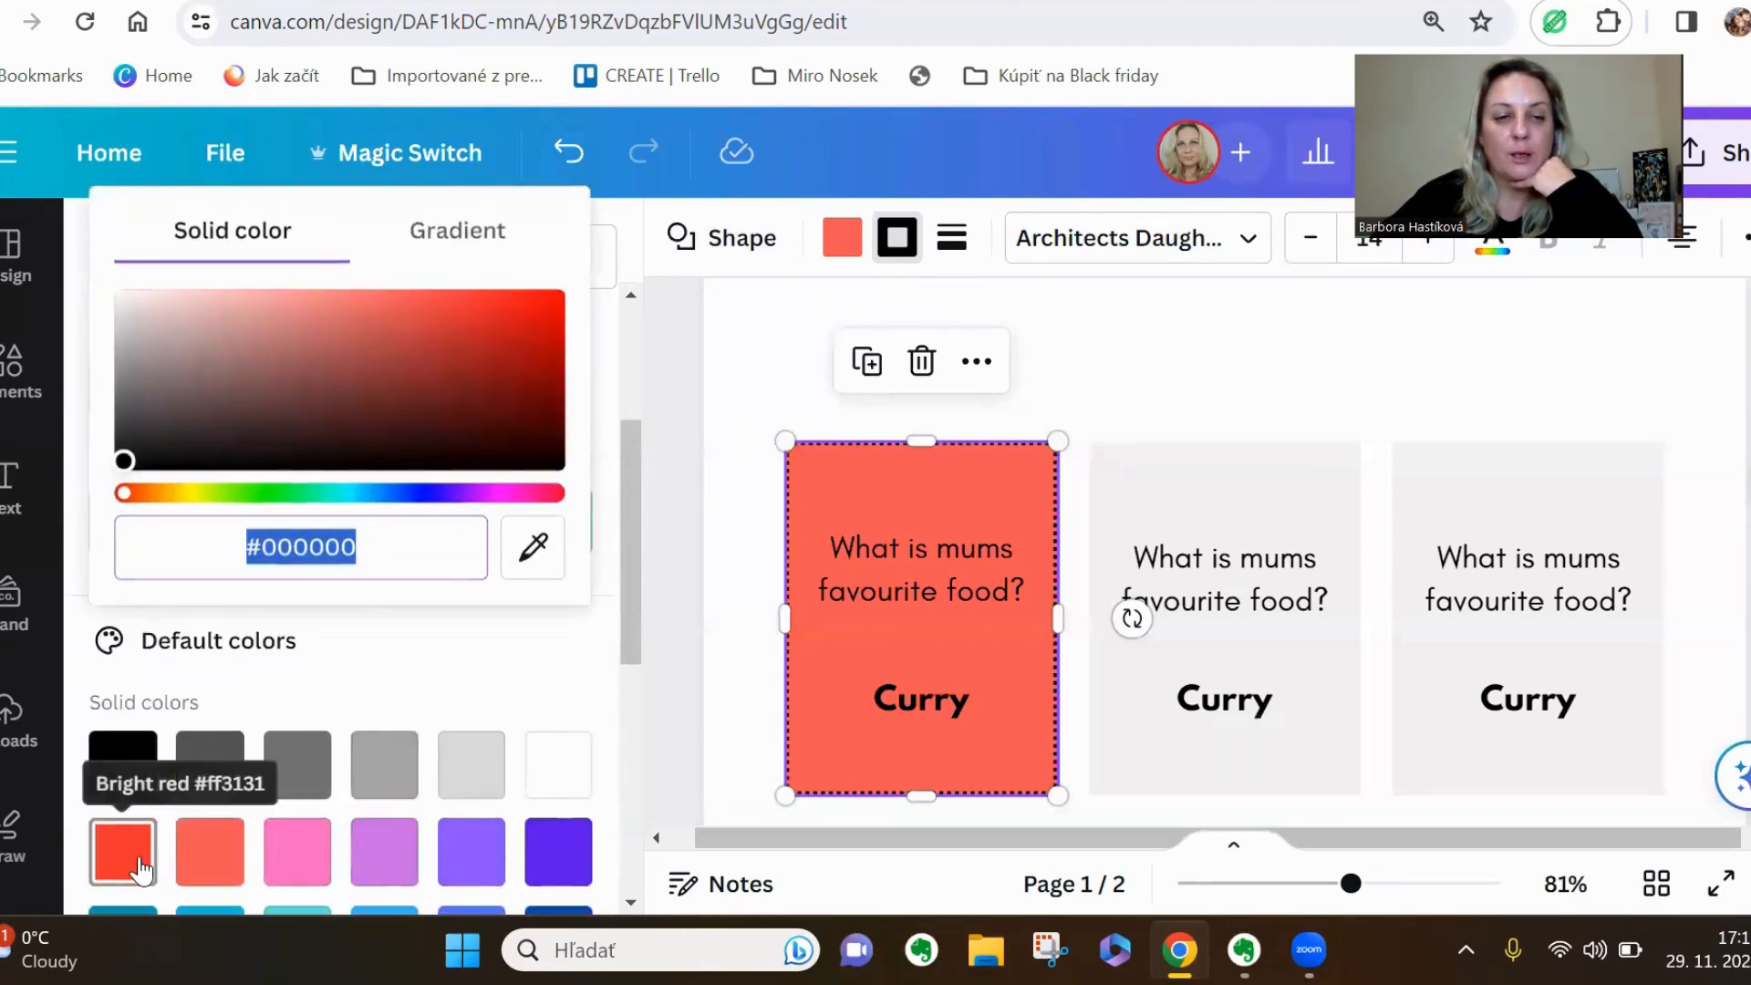
{"action": "scroll", "coordinate": [141, 871], "scroll_direction": "down", "scroll_amount": 2}
{"action": "left_click", "coordinate": [132, 764]}
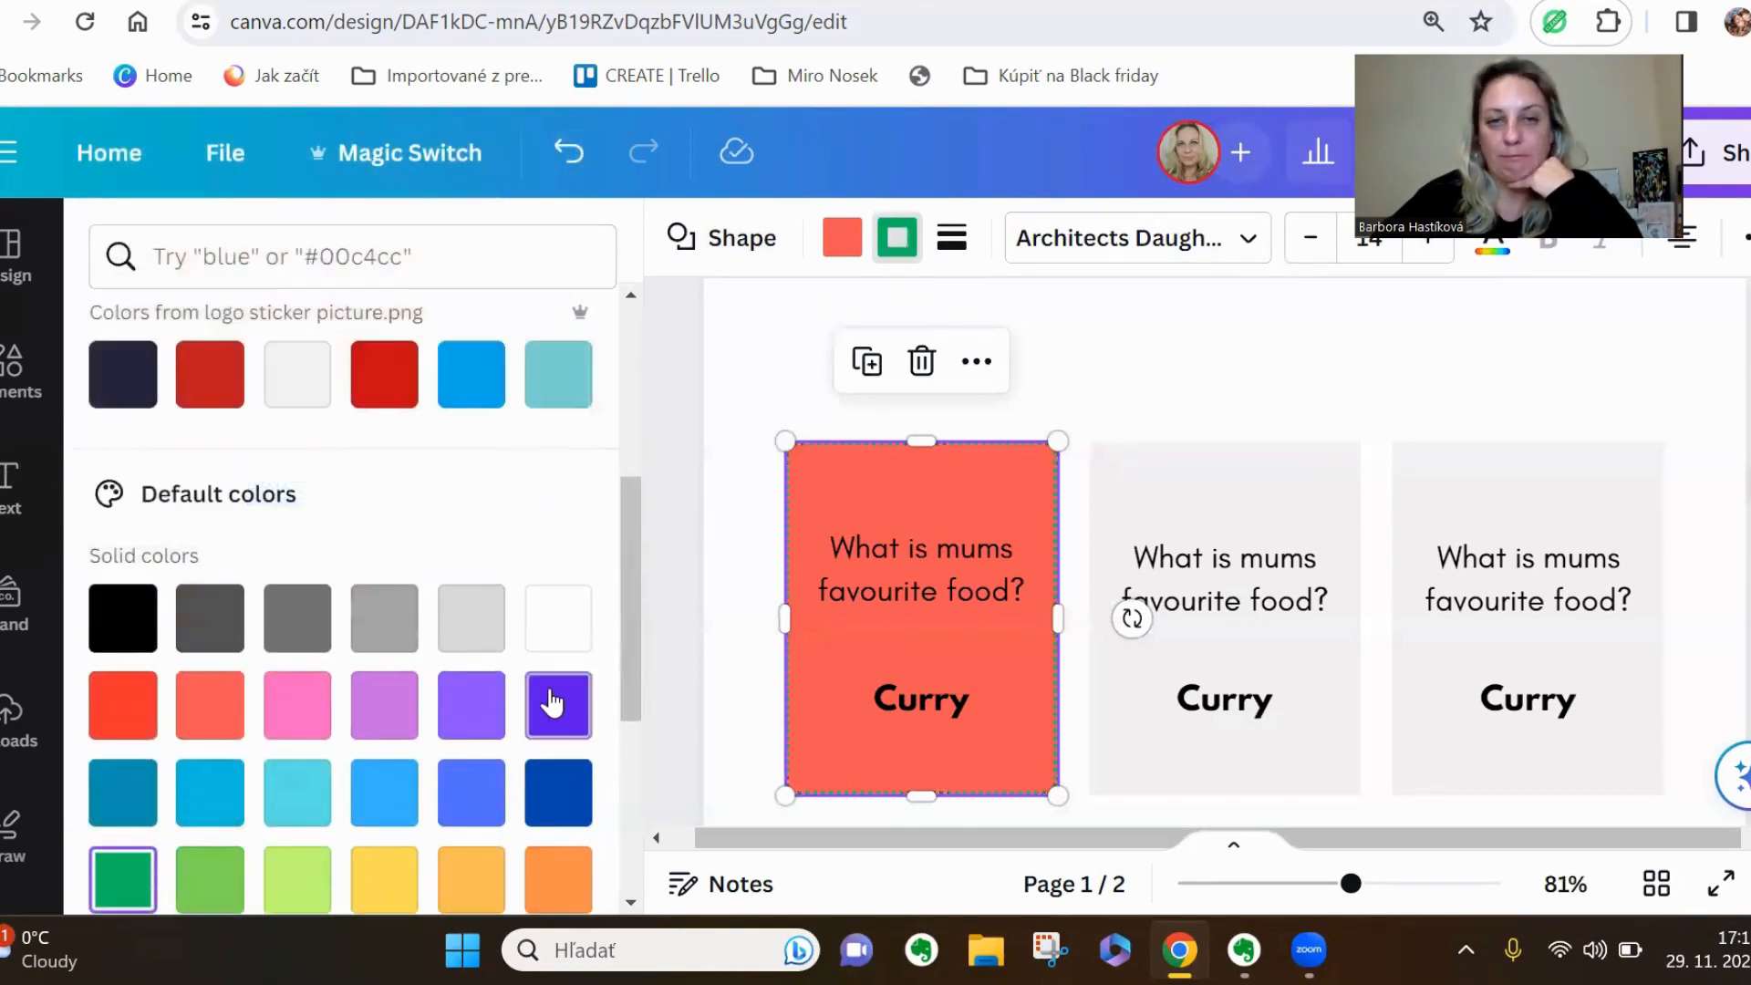
{"action": "left_click", "coordinate": [730, 595]}
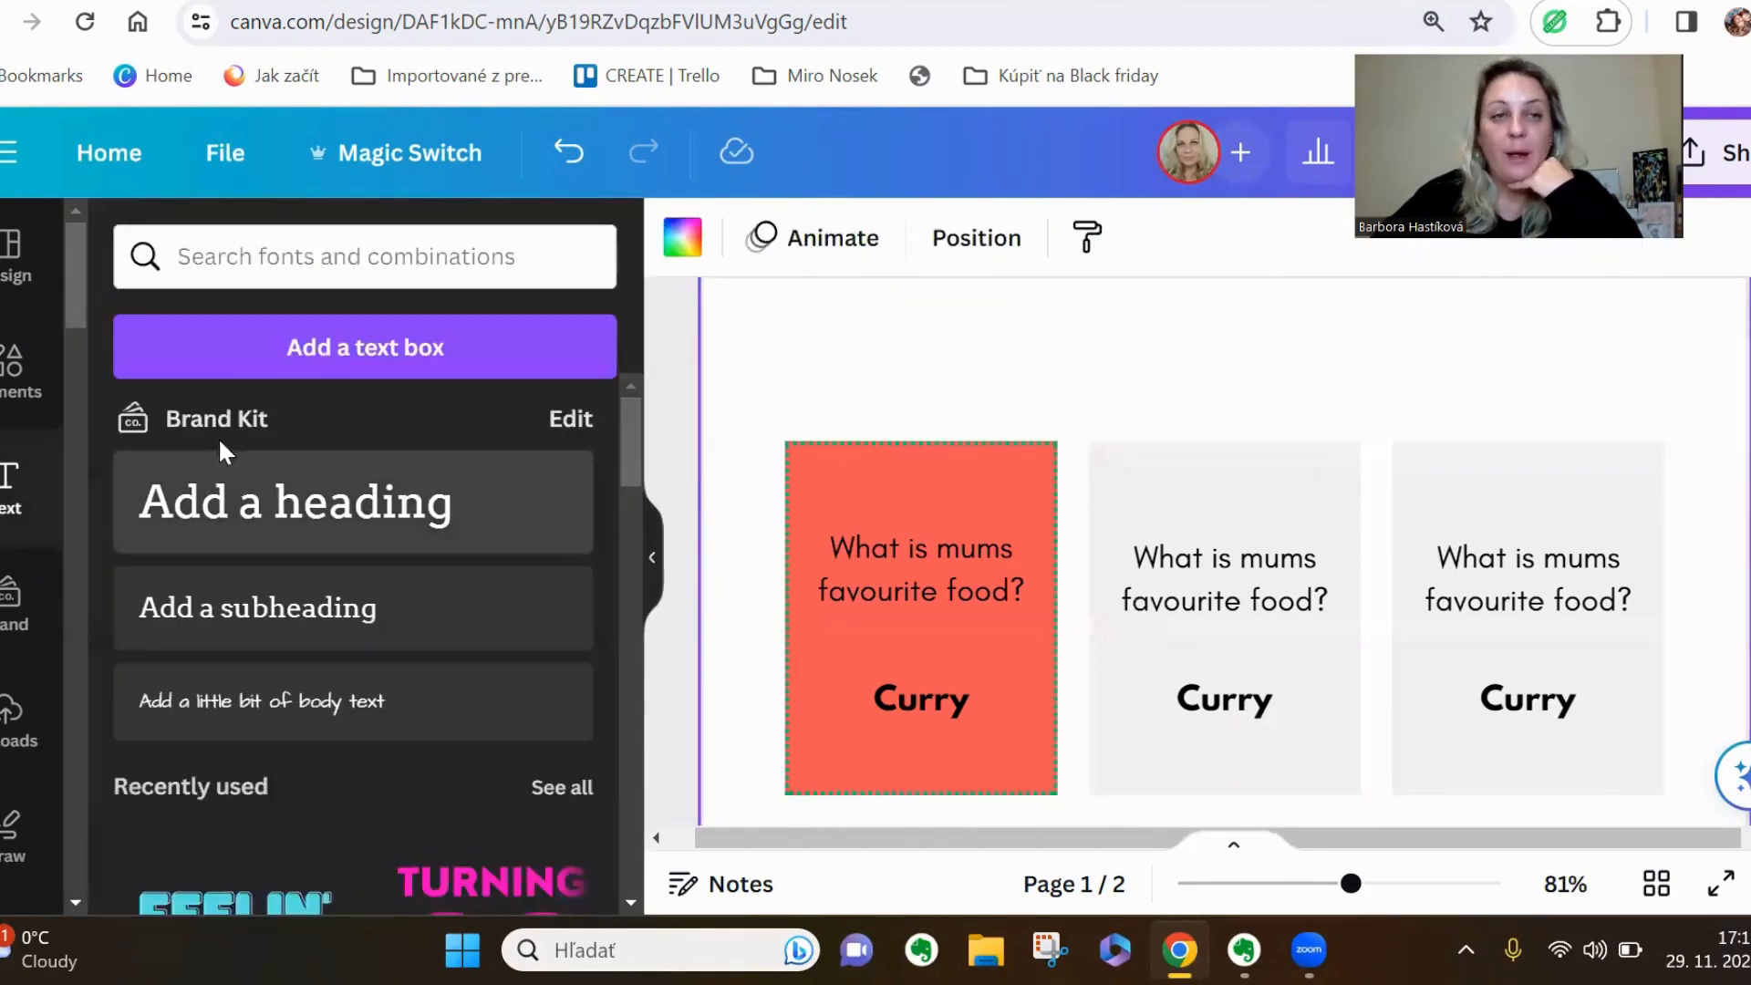
Search the elements for "Christmas frame" and browse all of the matching graphics
{"action": "left_click", "coordinate": [14, 365]}
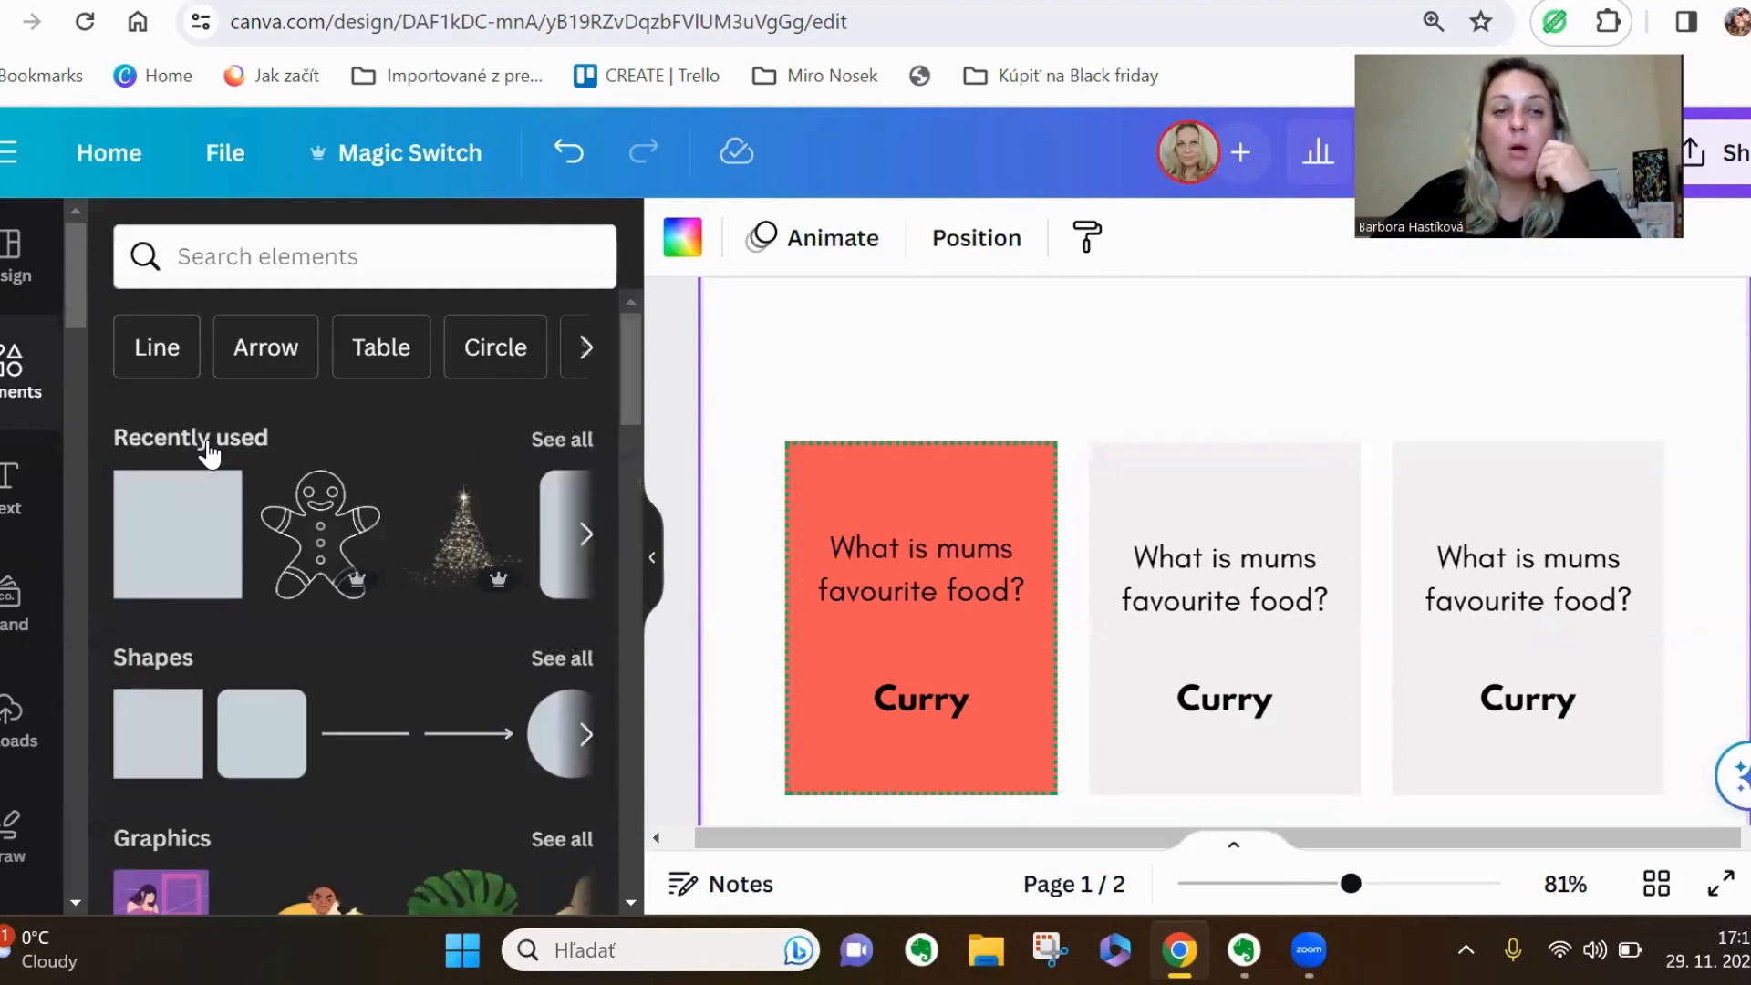
{"action": "left_click", "coordinate": [353, 270]}
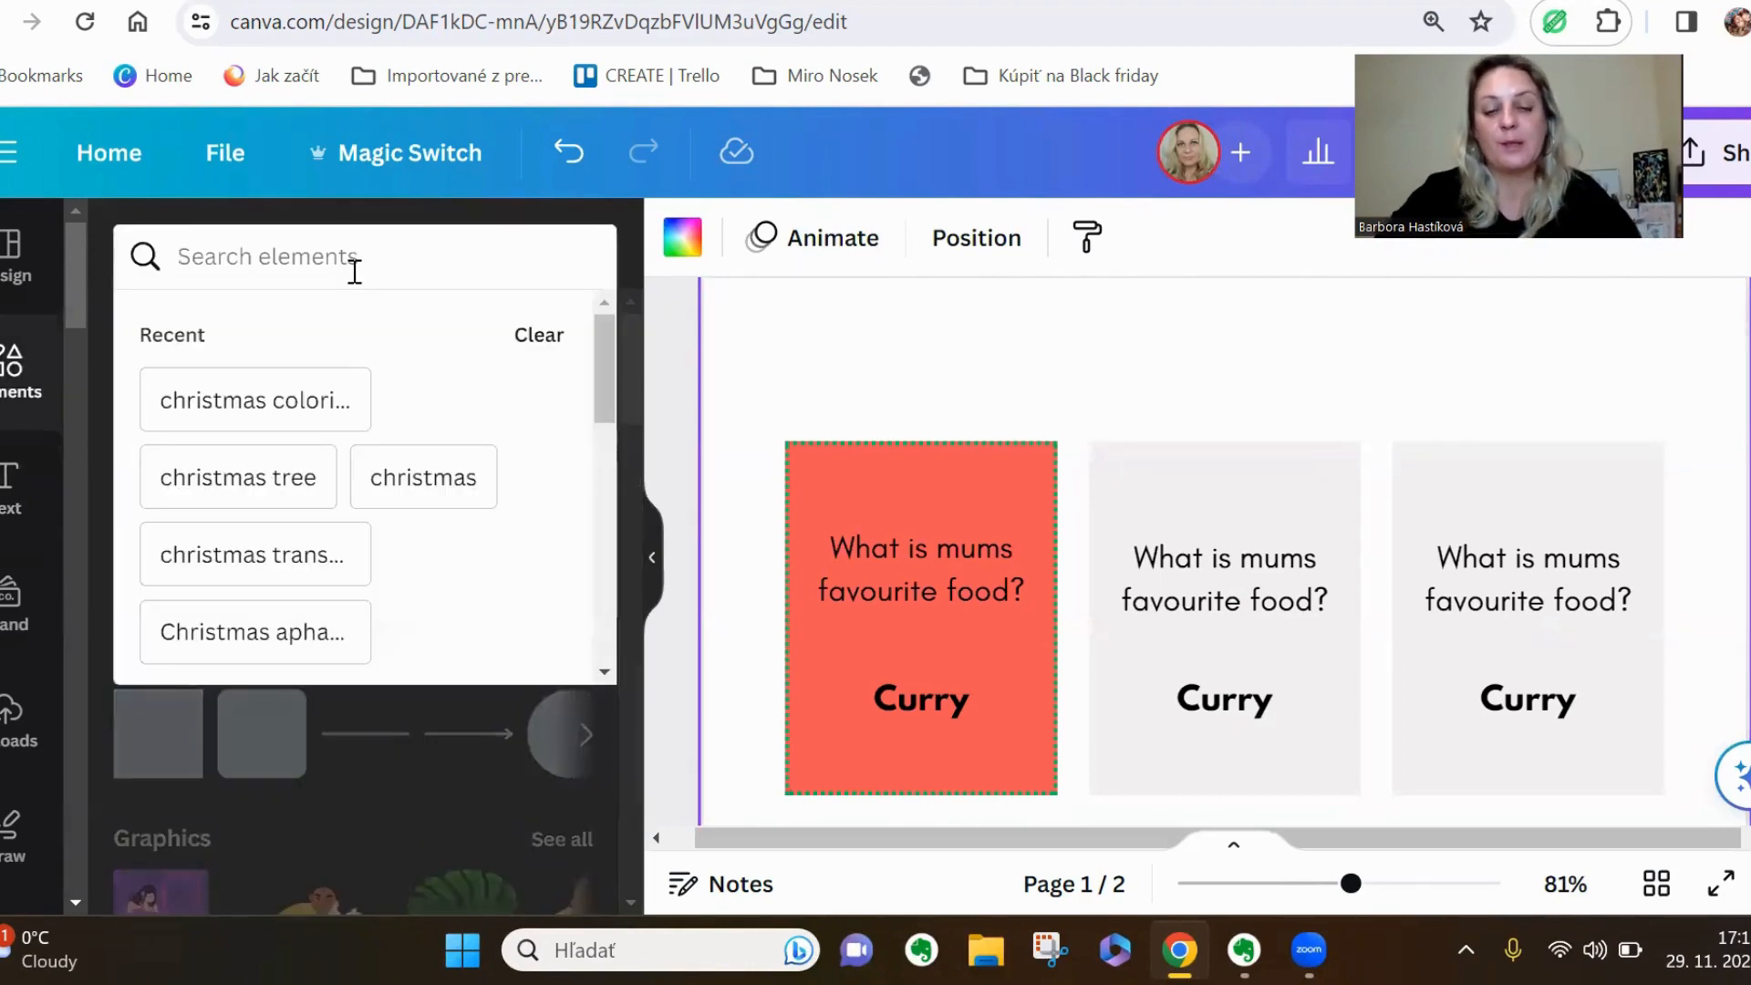
{"action": "type", "text": "Christ"}
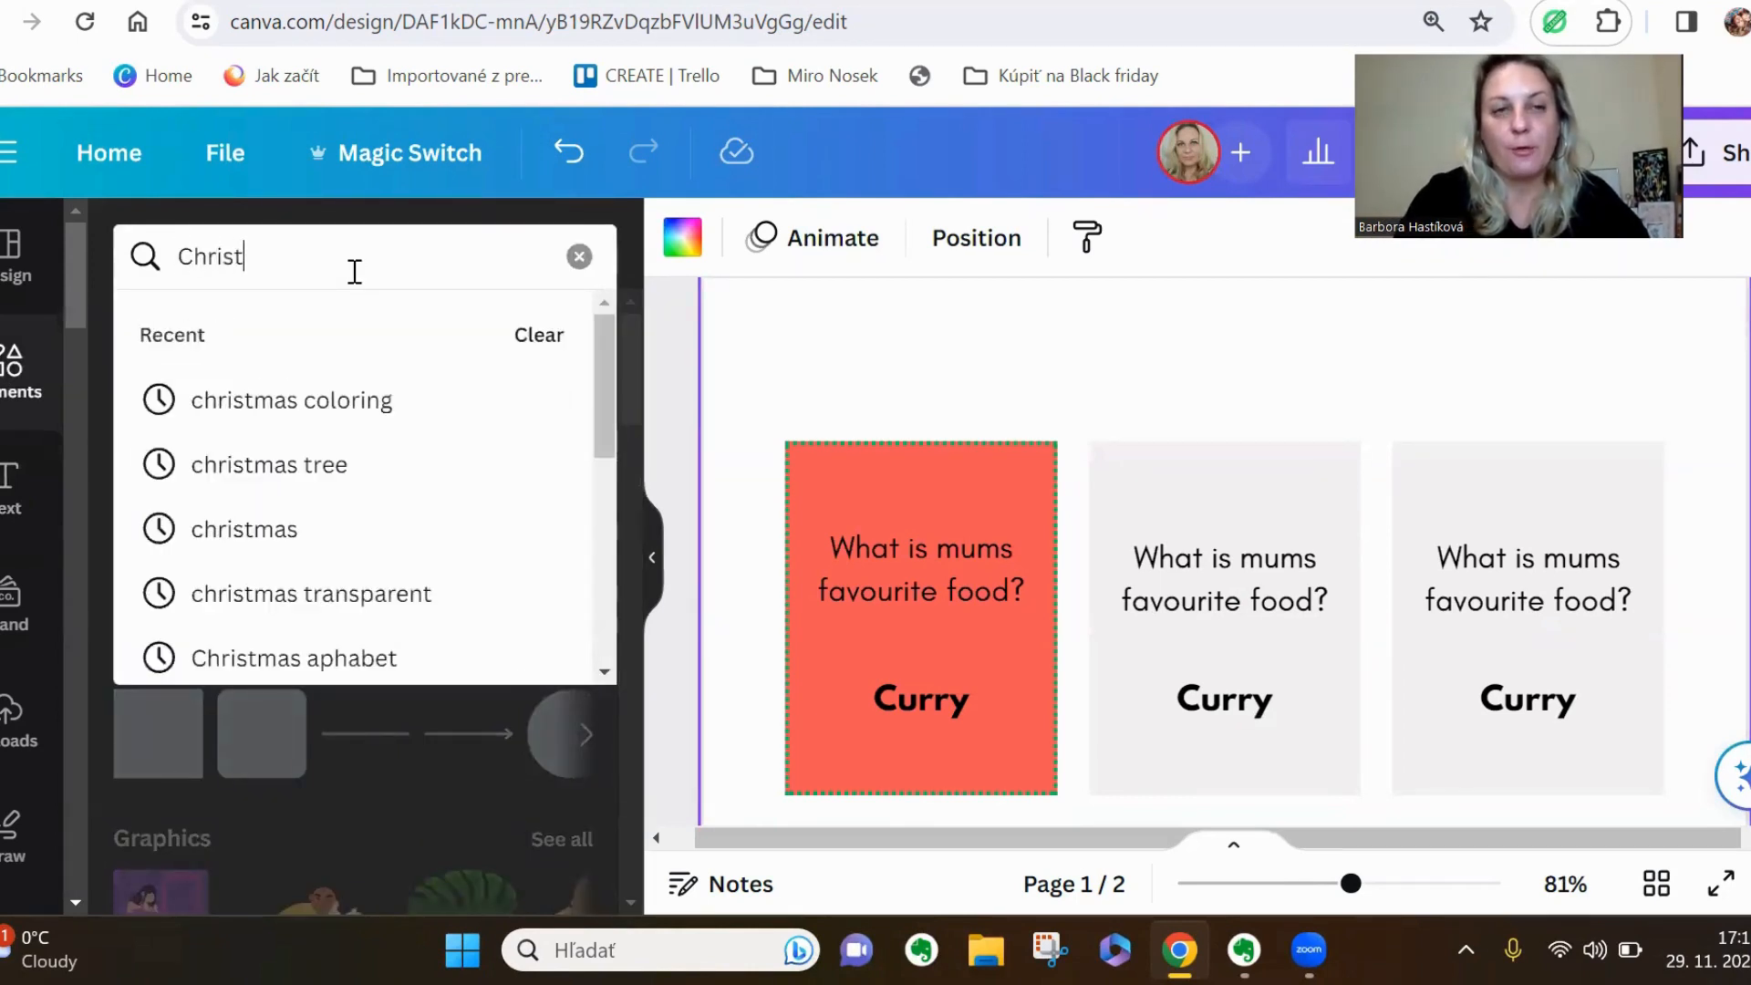
{"action": "type", "text": "mas "}
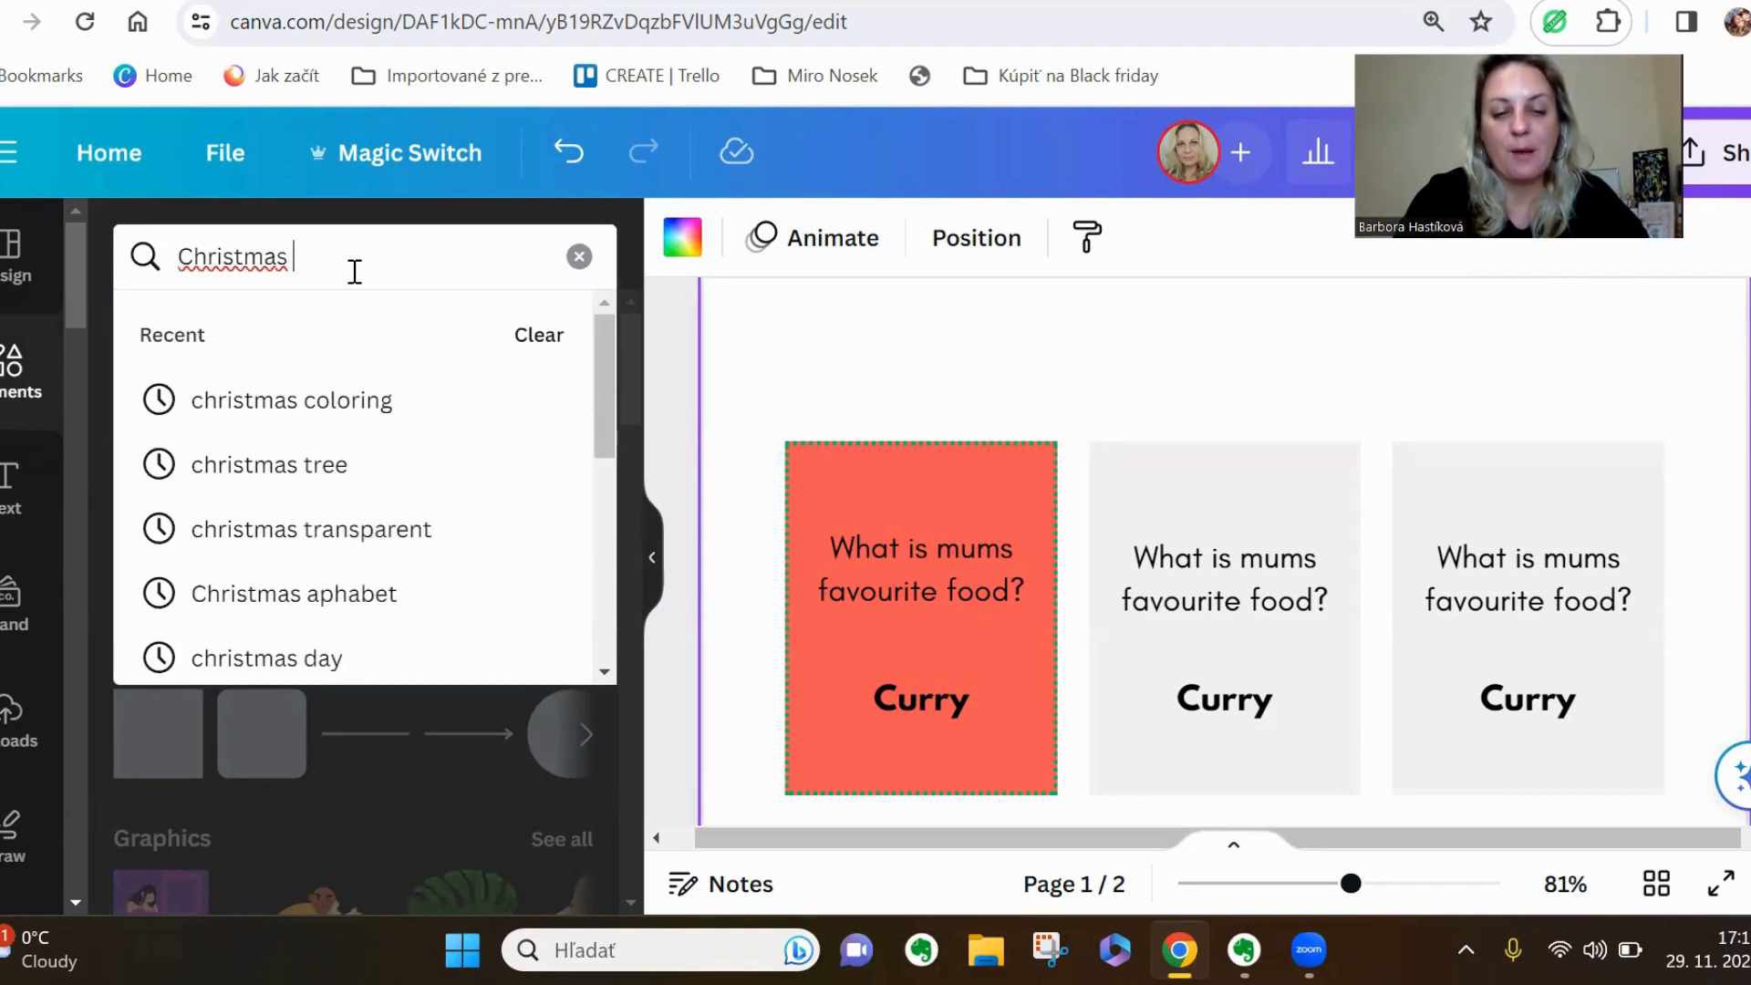
{"action": "type", "text": "frame"}
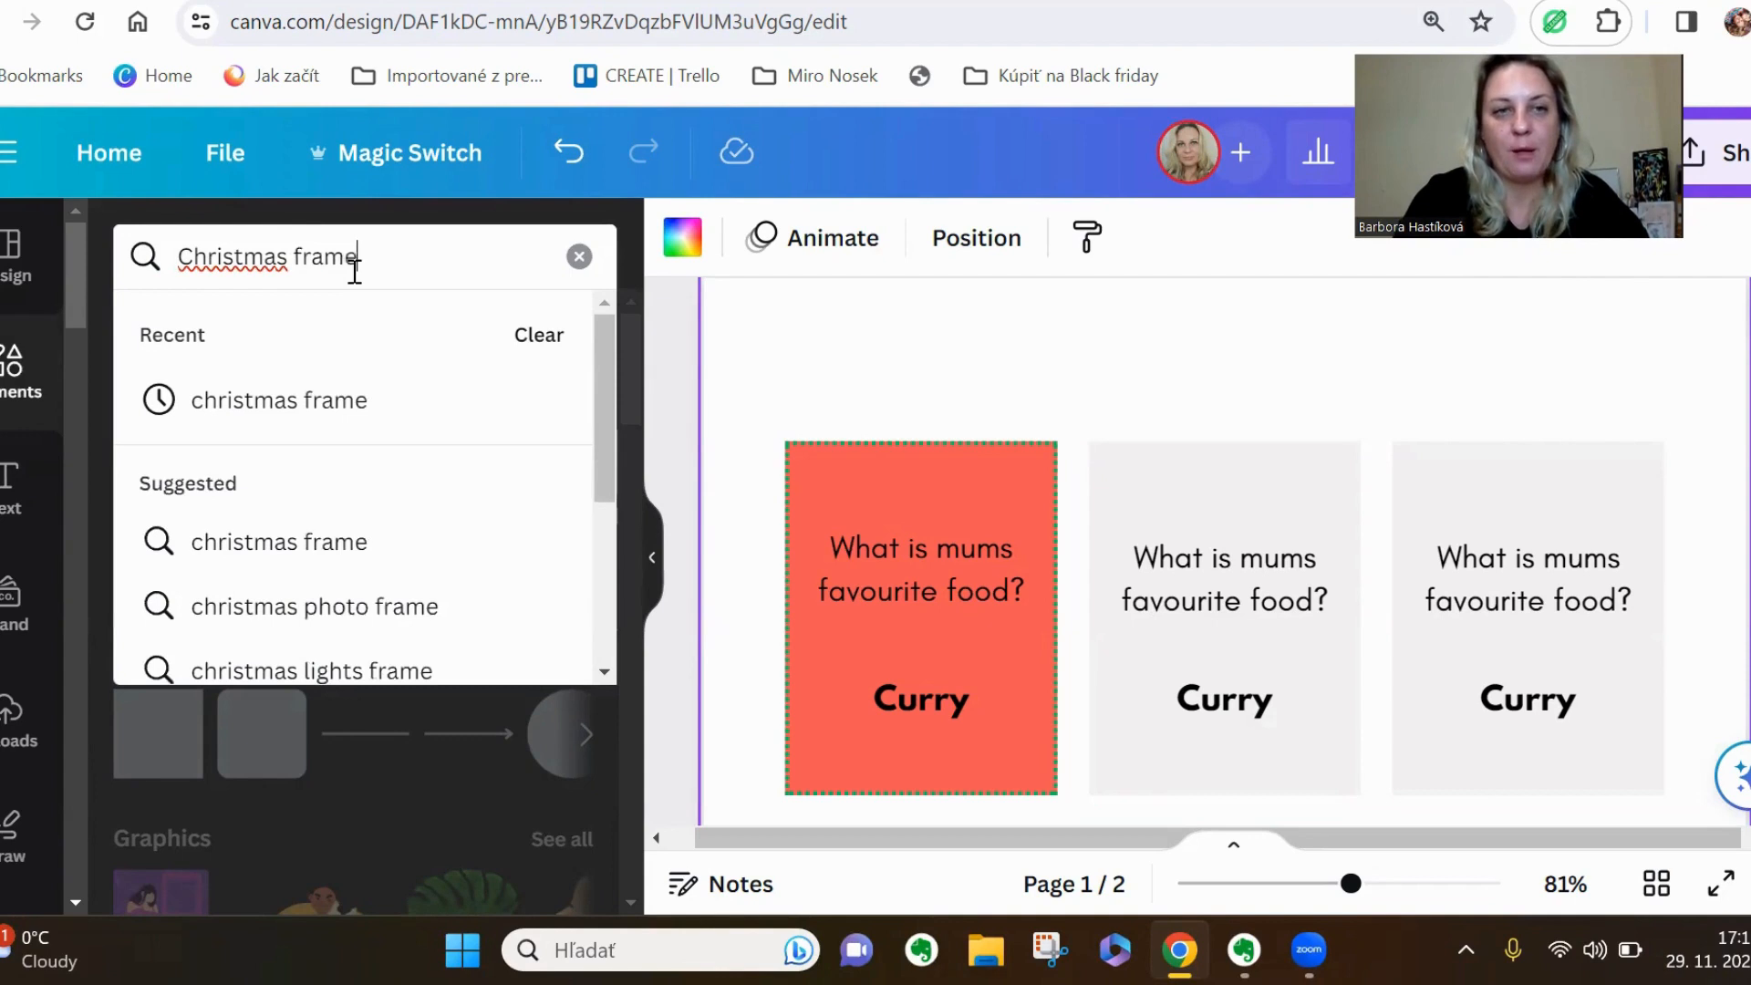
{"action": "key", "text": "Return"}
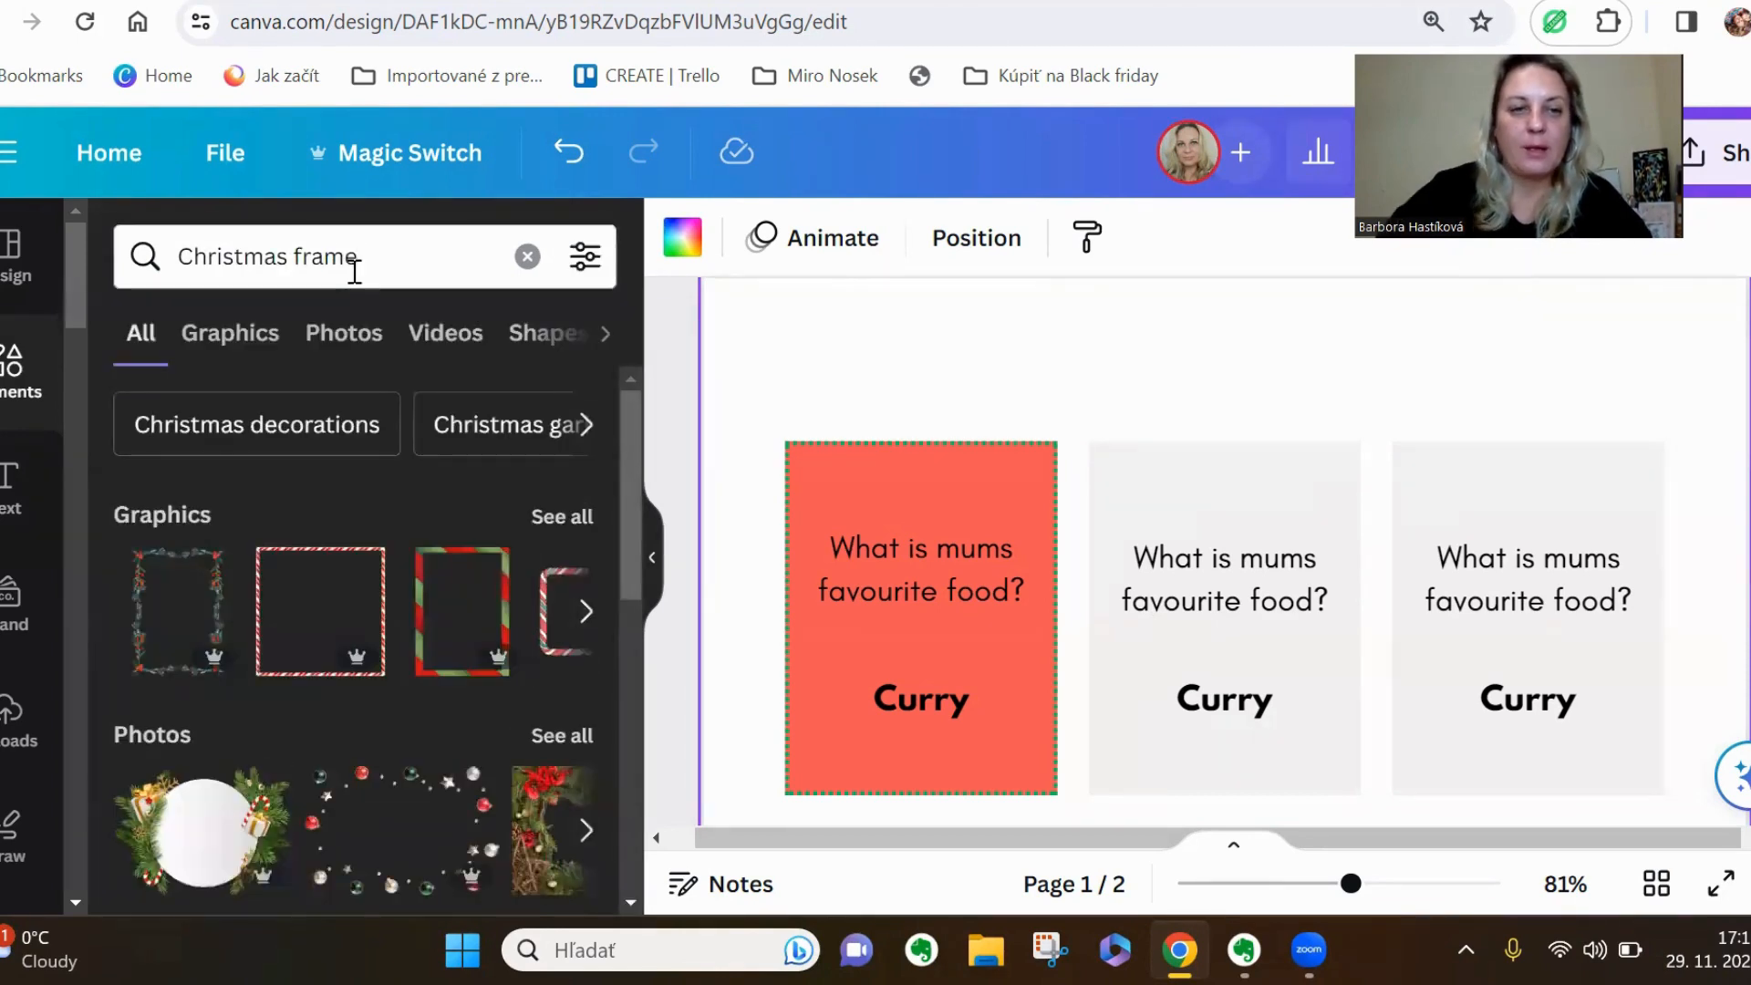
{"action": "left_click", "coordinate": [556, 517]}
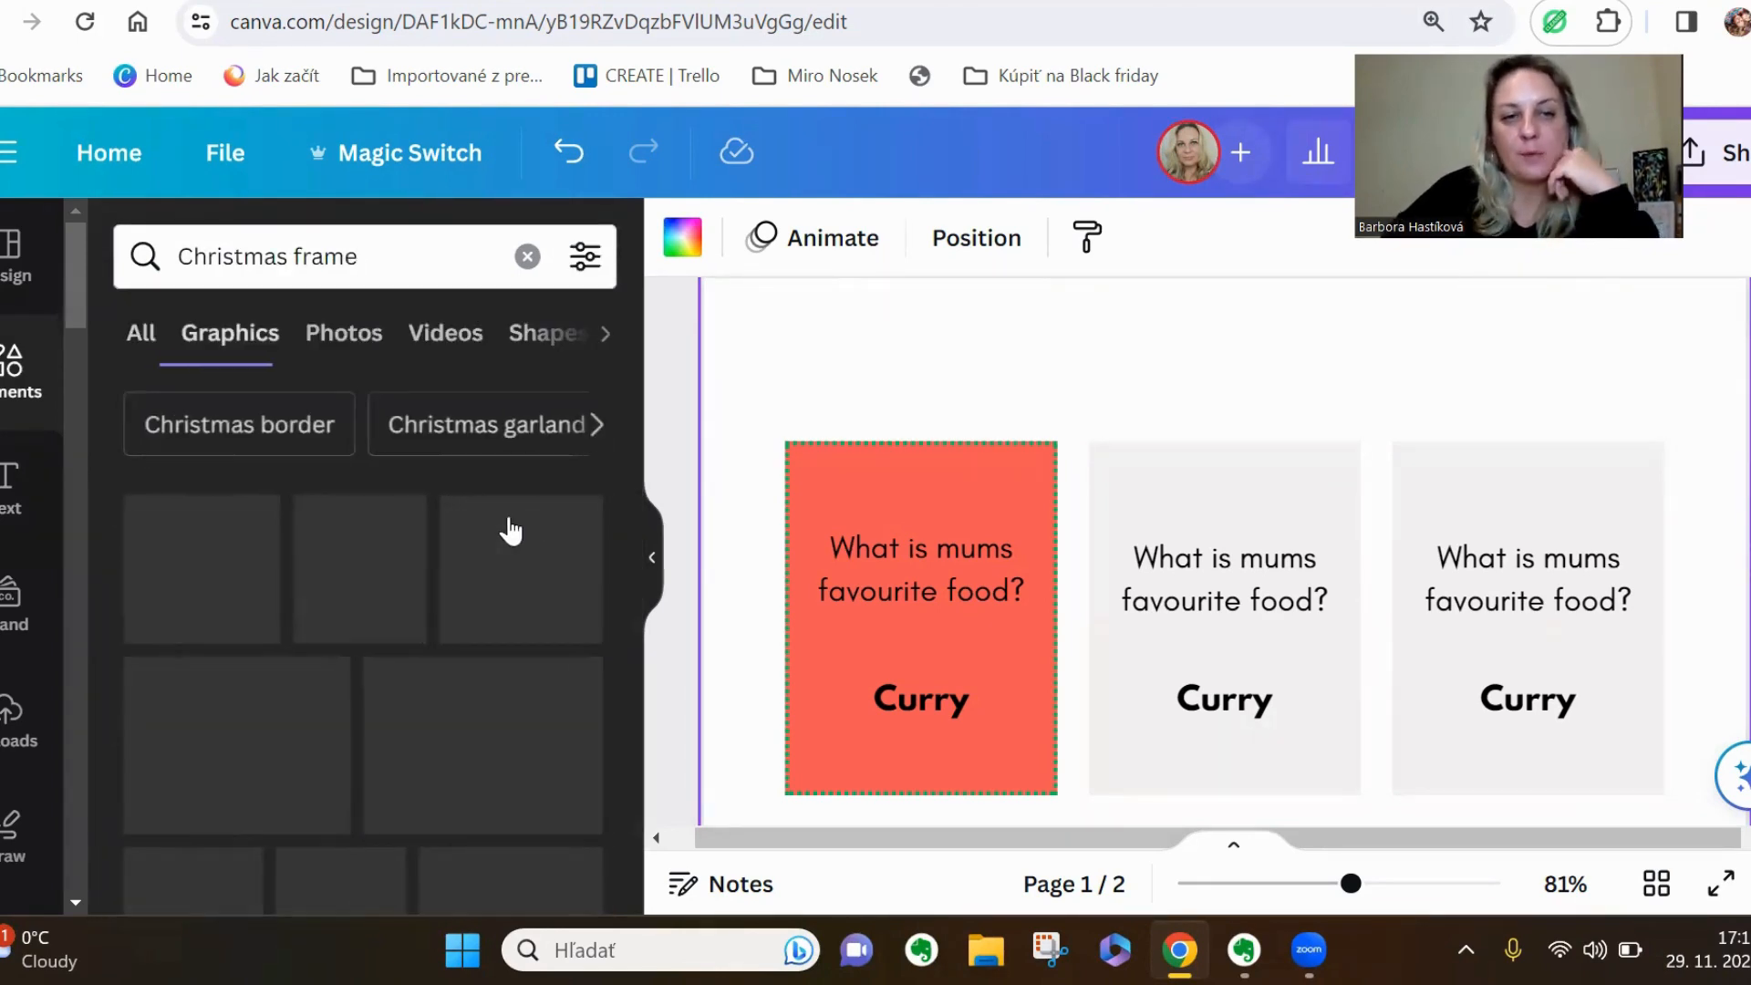
{"action": "scroll", "coordinate": [449, 579], "scroll_direction": "down", "scroll_amount": 3}
{"action": "scroll", "coordinate": [450, 581], "scroll_direction": "down", "scroll_amount": 4}
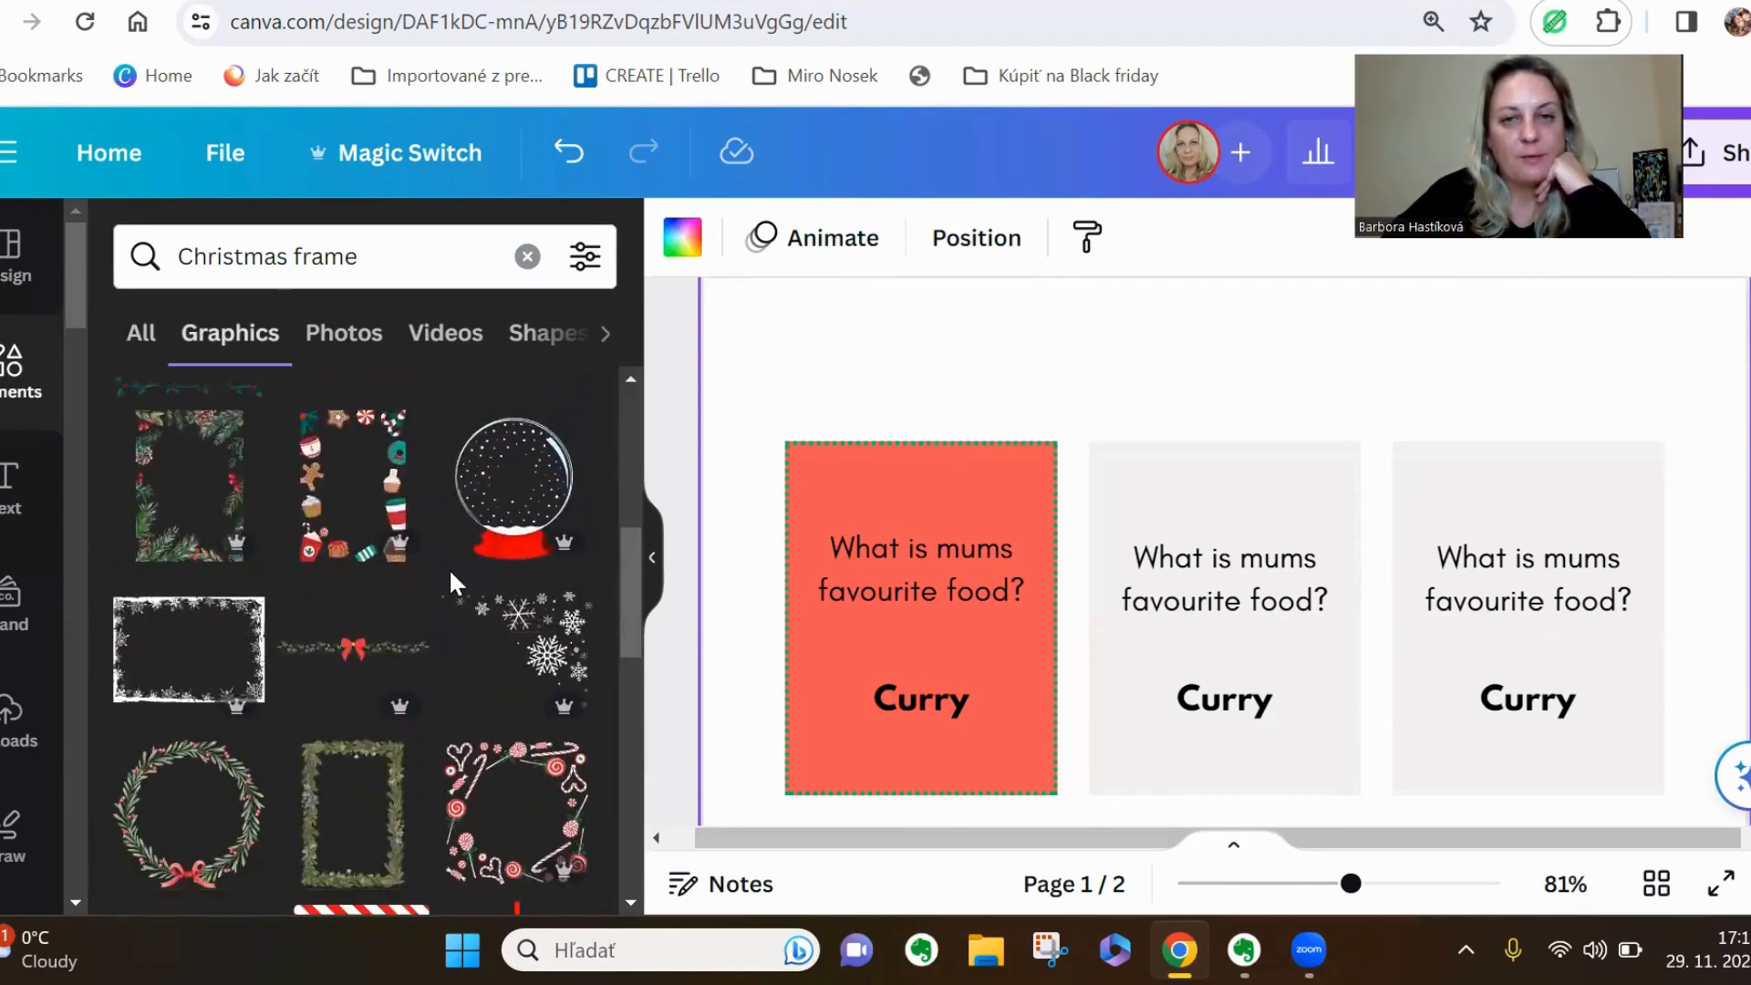
{"action": "scroll", "coordinate": [449, 567], "scroll_direction": "down", "scroll_amount": 2}
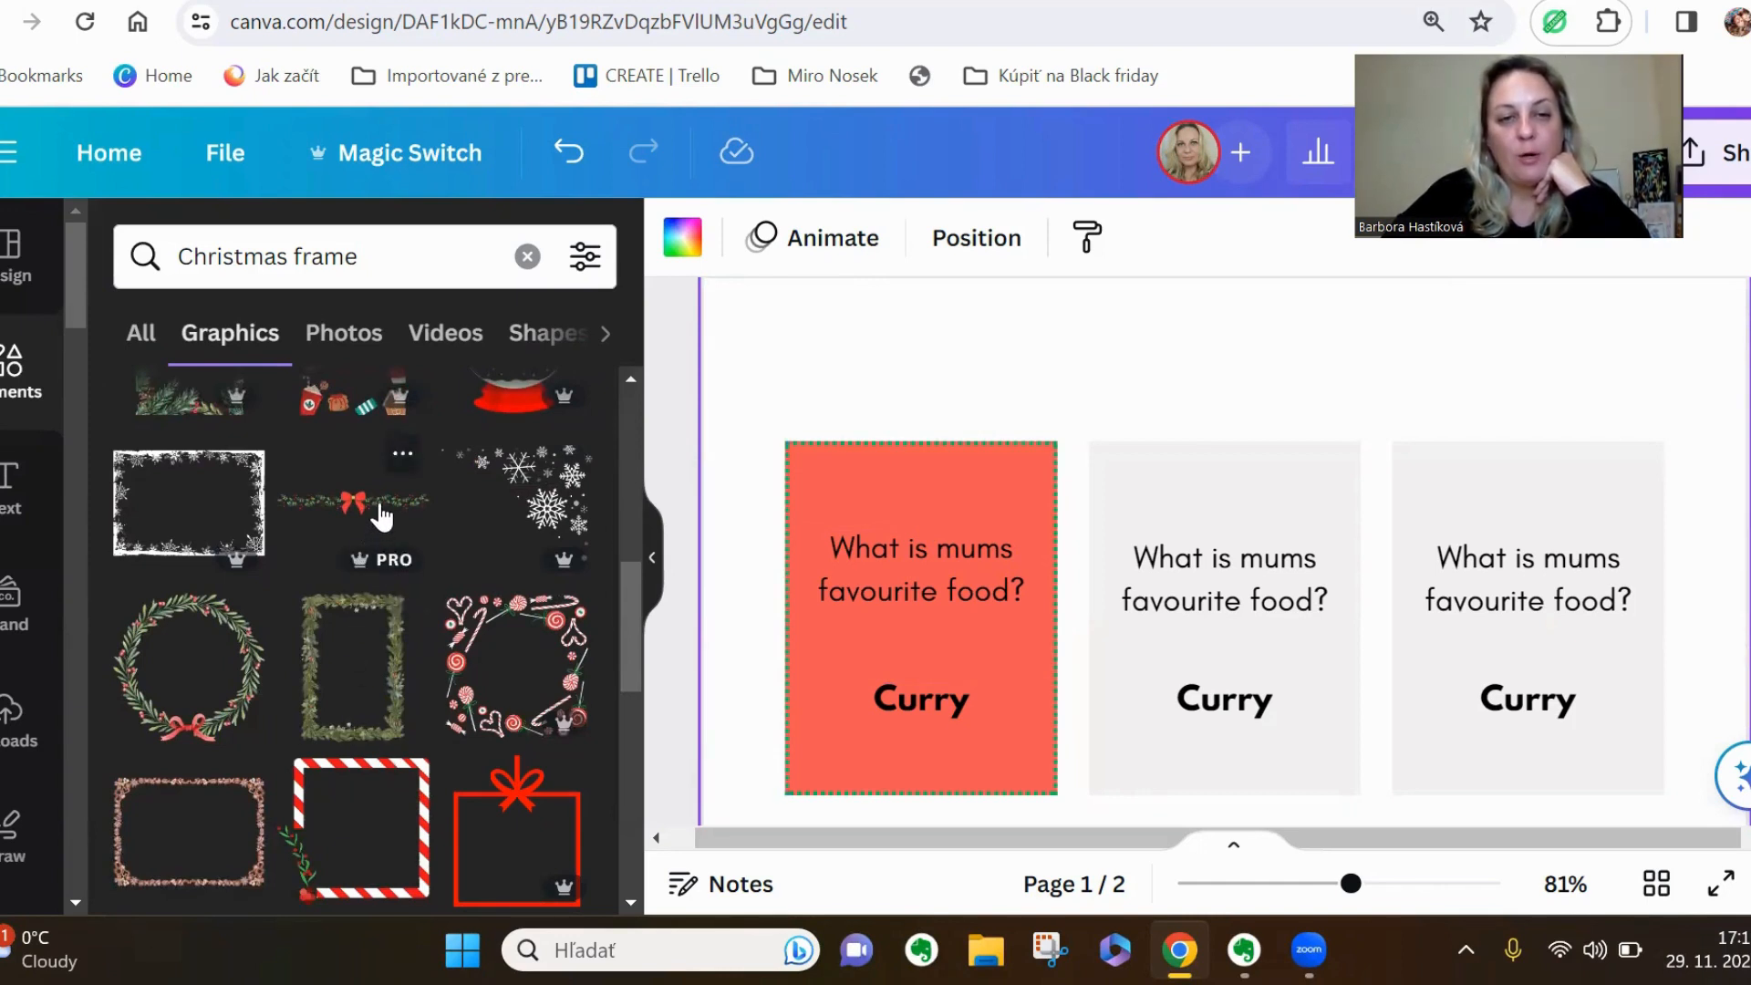
Try the white snowflakes graphic on the coral card, scaled down to fit its upper part, and delete the graphic
{"action": "left_click", "coordinate": [557, 508]}
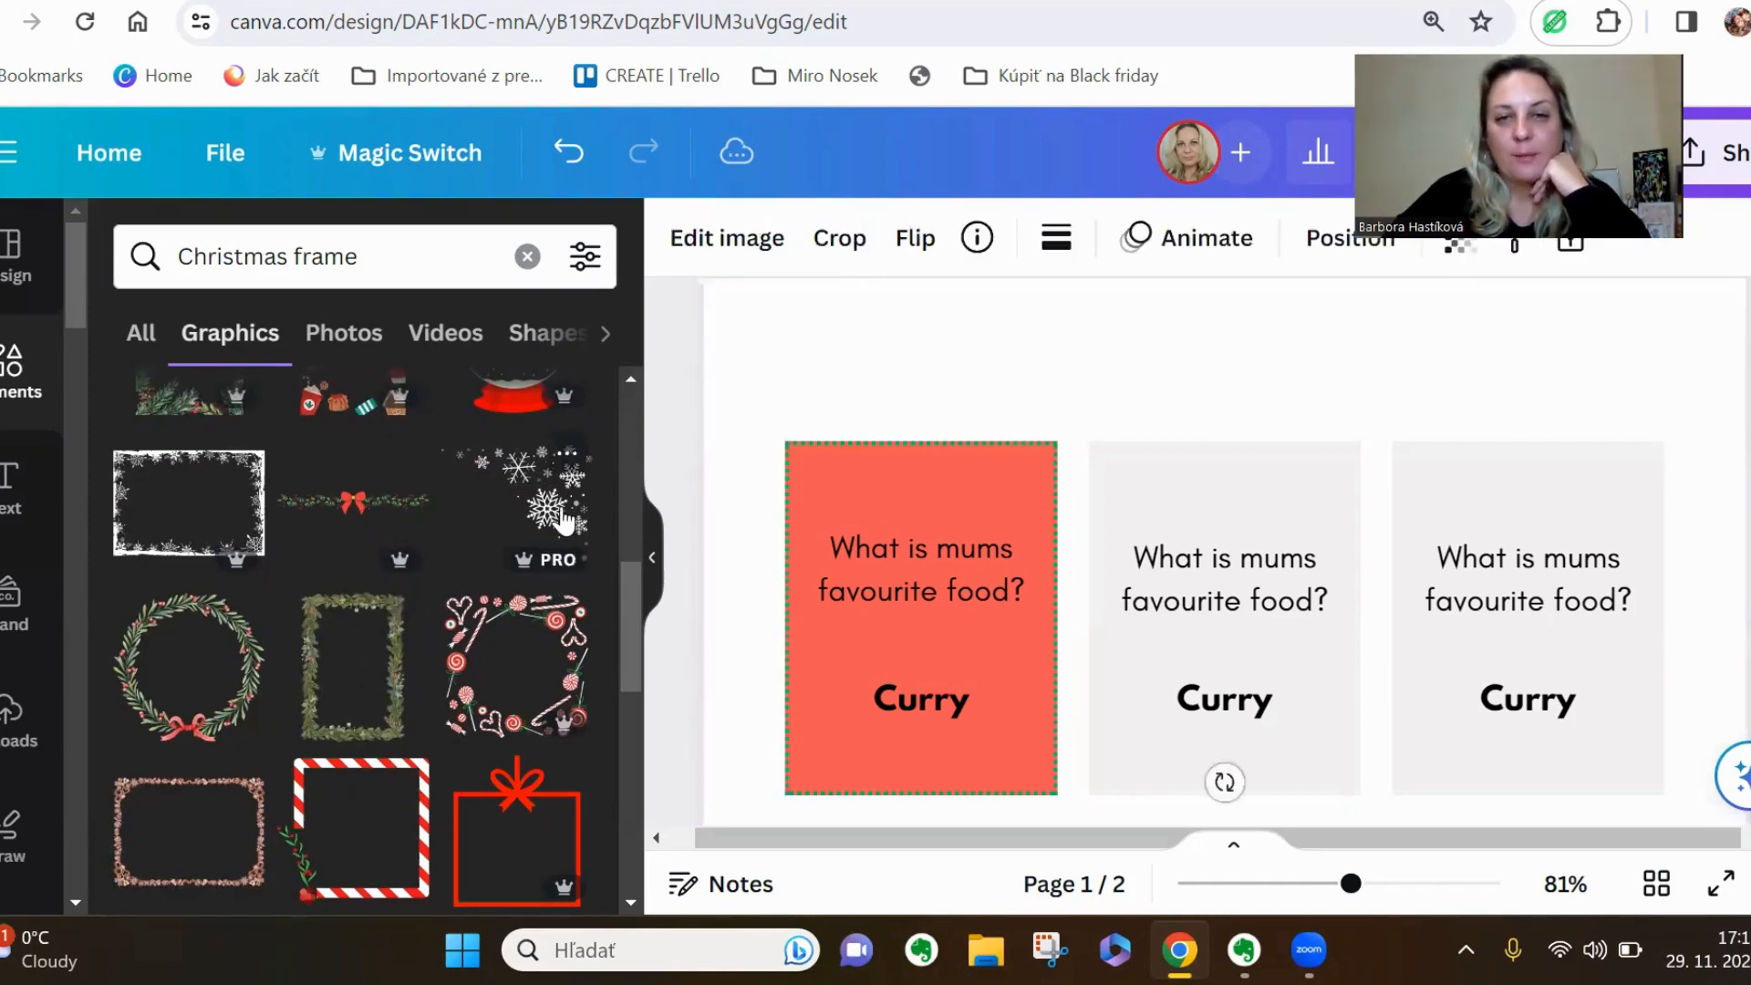
{"action": "scroll", "coordinate": [1223, 638], "scroll_direction": "down", "scroll_amount": 3}
{"action": "left_click_drag", "start_coordinate": [1321, 762], "coordinate": [978, 449]}
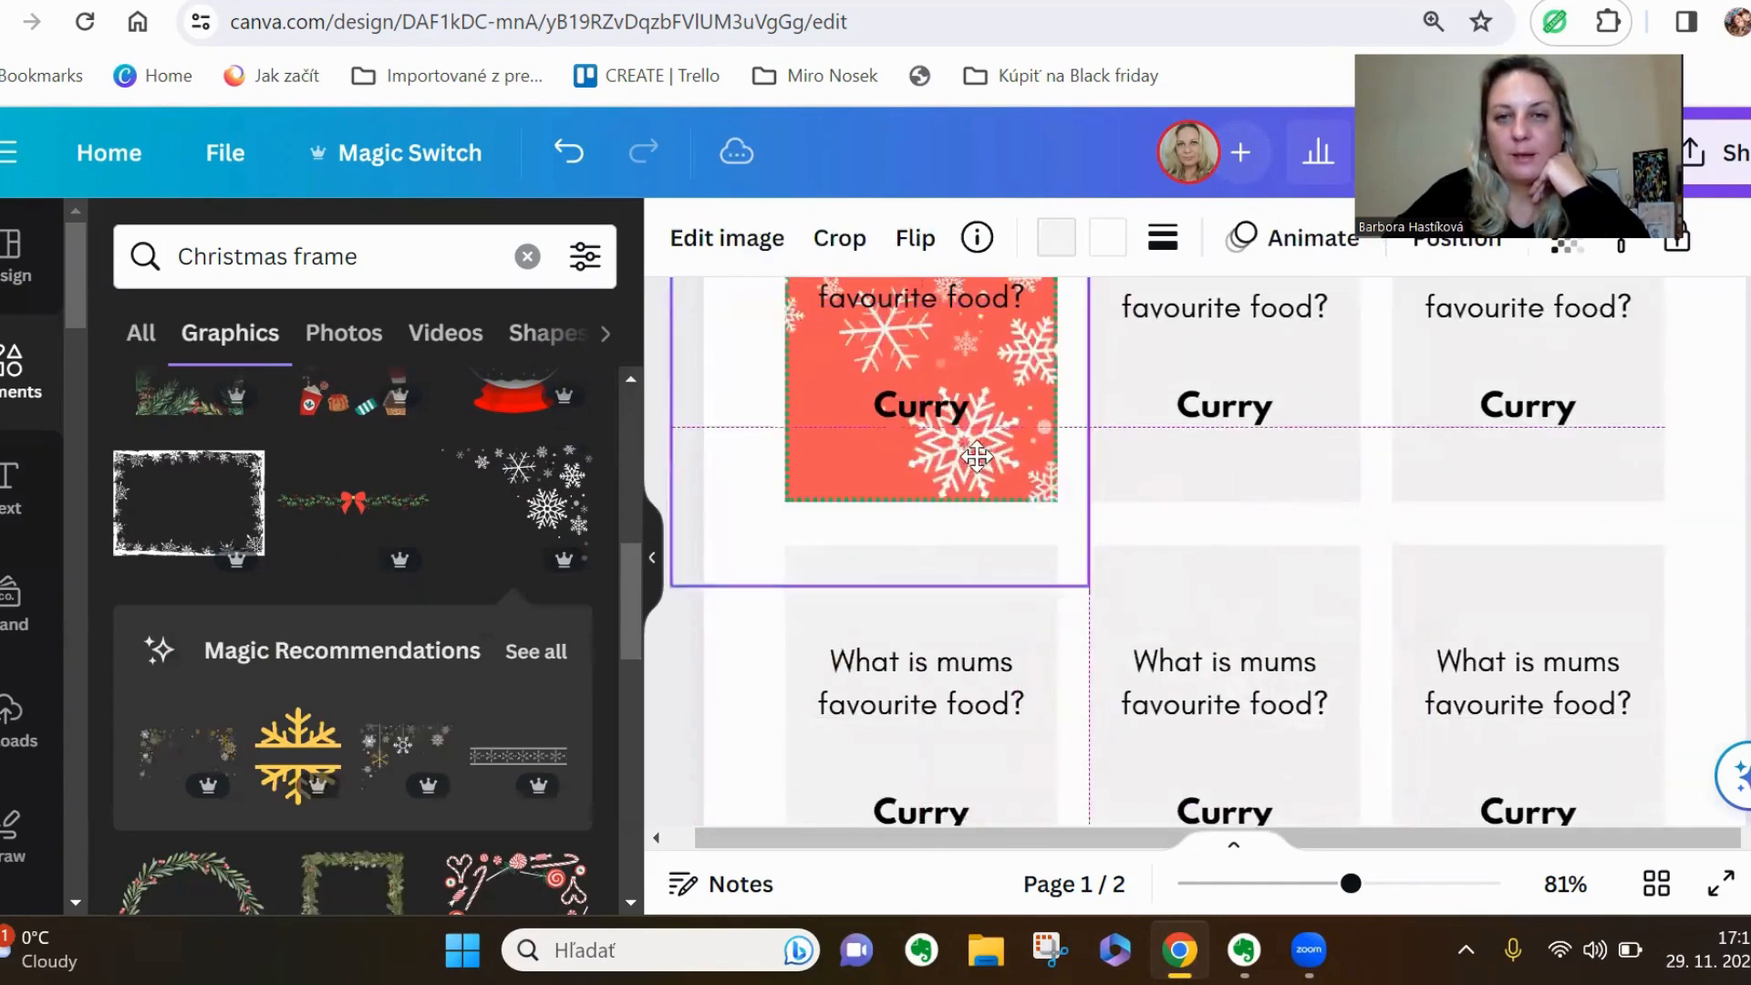
{"action": "scroll", "coordinate": [1003, 492], "scroll_direction": "up", "scroll_amount": 3}
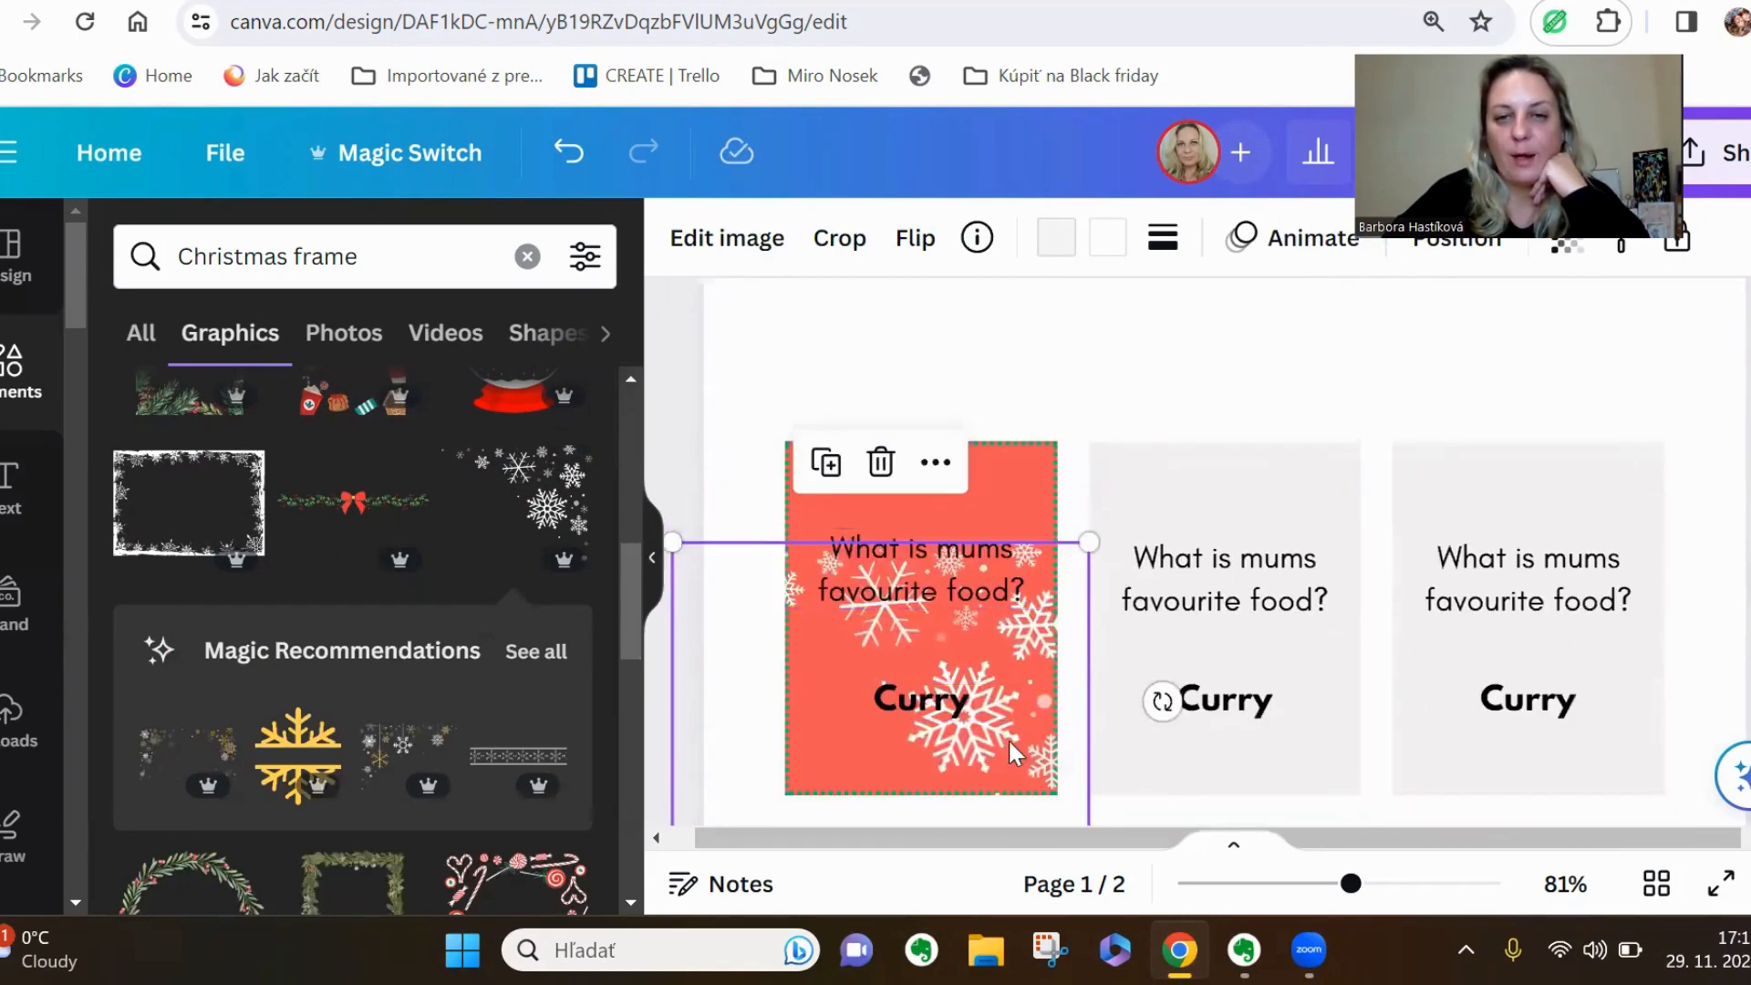
{"action": "left_click_drag", "start_coordinate": [1006, 755], "coordinate": [996, 654]}
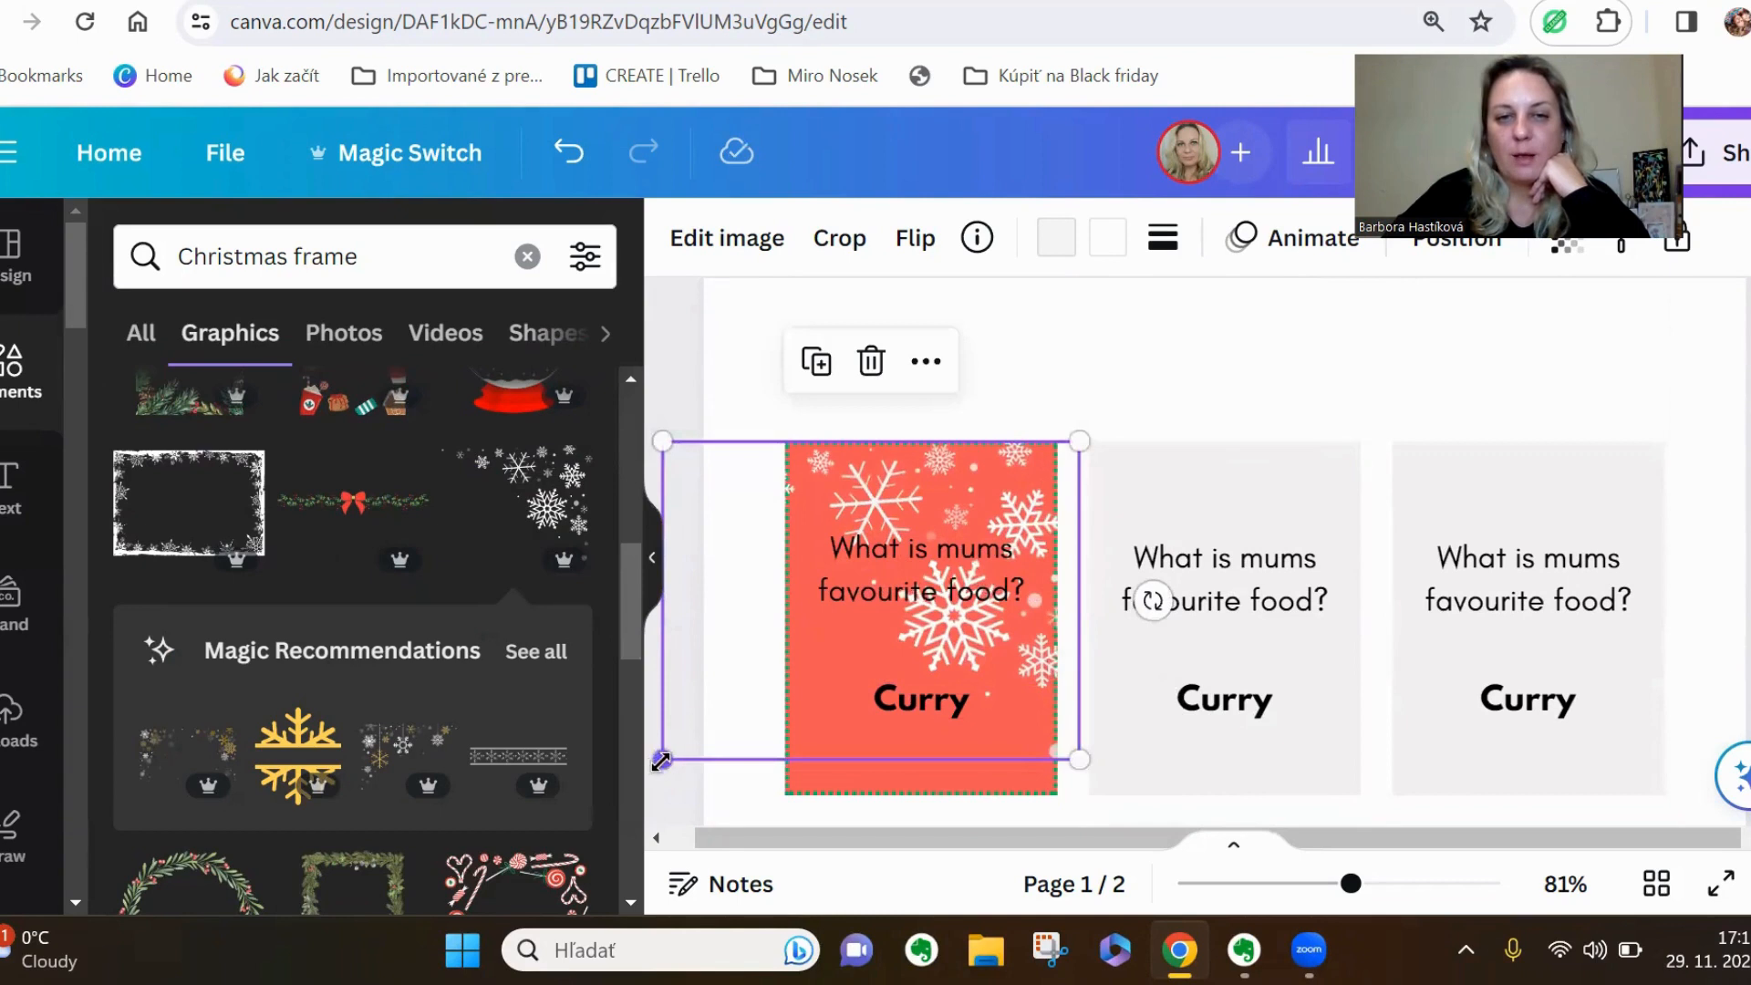
{"action": "left_click_drag", "start_coordinate": [661, 759], "coordinate": [813, 638]}
{"action": "left_click_drag", "start_coordinate": [1015, 483], "coordinate": [969, 480]}
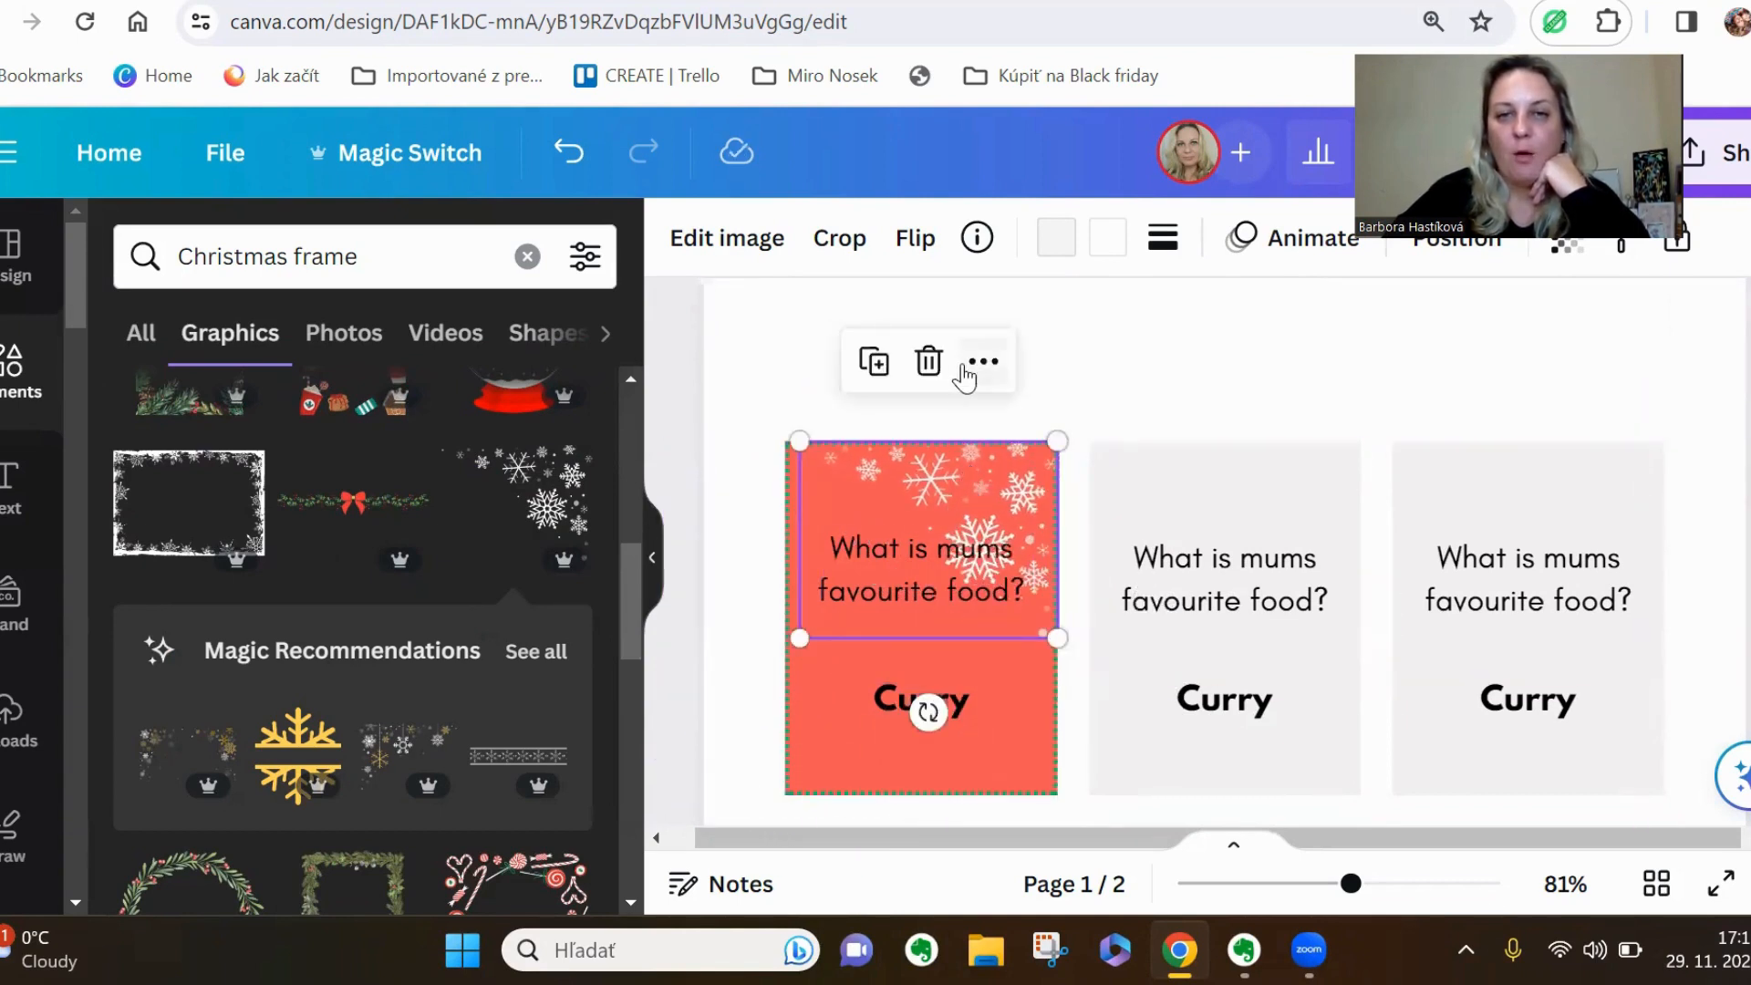
{"action": "left_click", "coordinate": [927, 361]}
Add the green garland graphic with the red bow and scale it to the coral card's width along its upper edge
{"action": "left_click", "coordinate": [352, 500]}
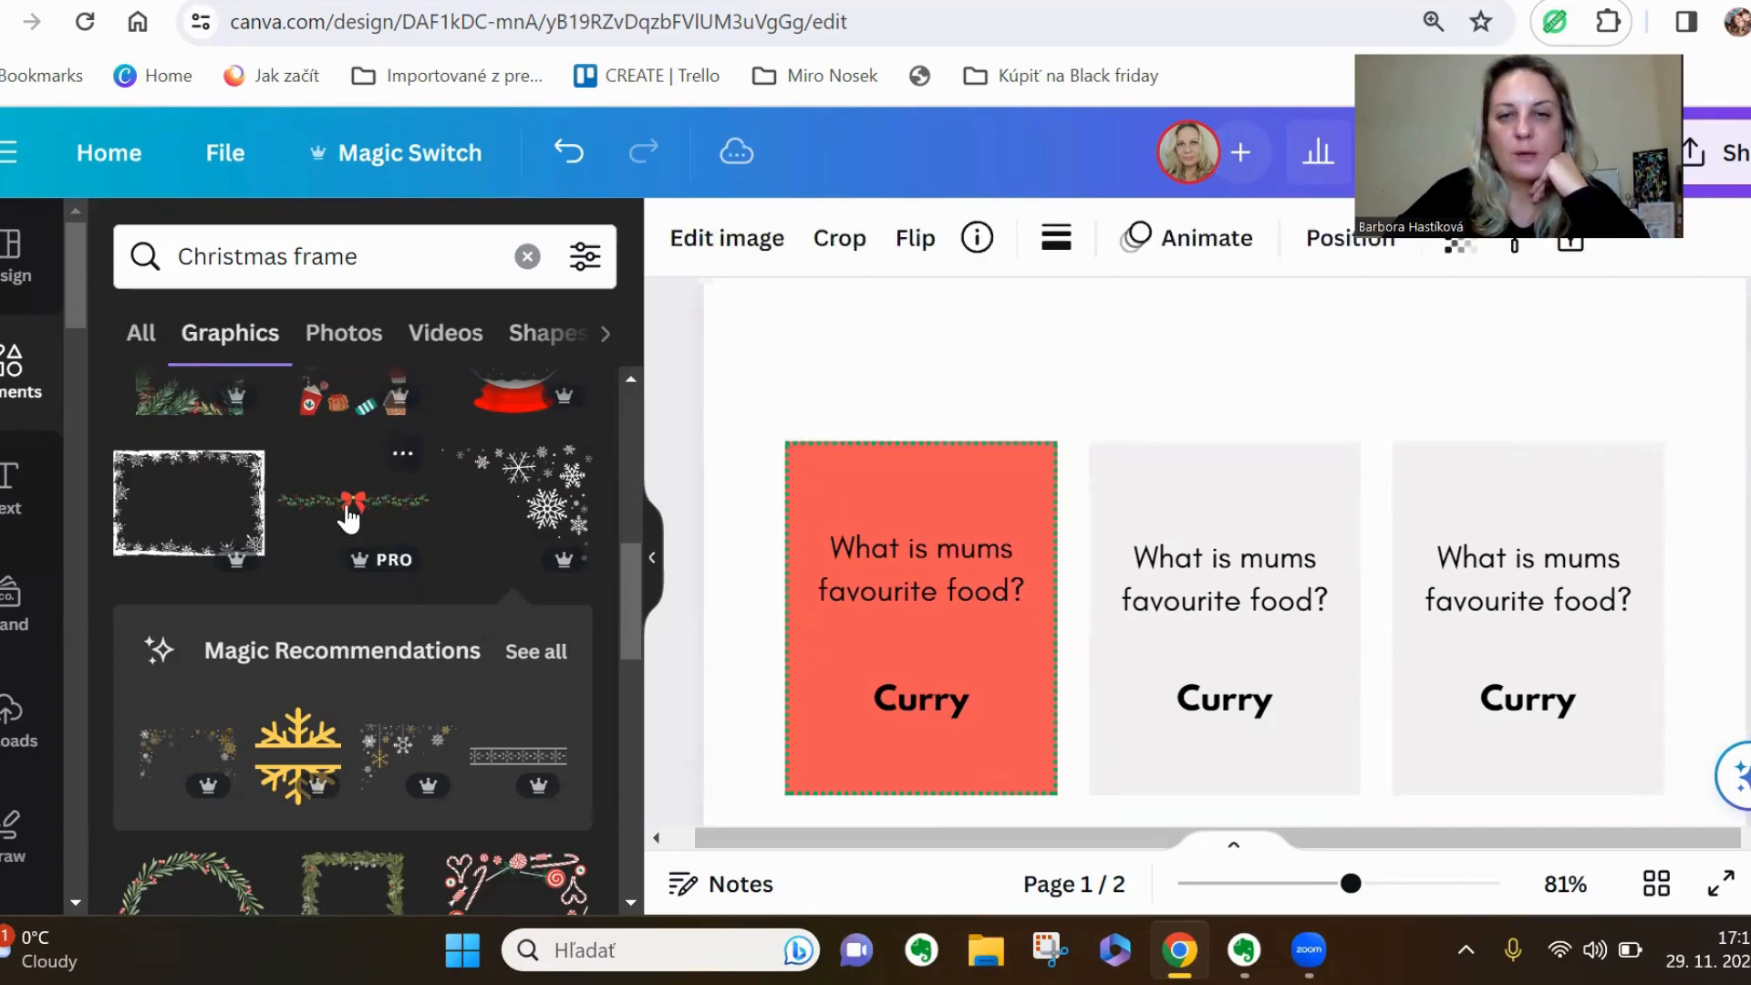
{"action": "scroll", "coordinate": [1195, 566], "scroll_direction": "down", "scroll_amount": 3}
{"action": "left_click_drag", "start_coordinate": [1233, 739], "coordinate": [1065, 506]}
{"action": "scroll", "coordinate": [1176, 602], "scroll_direction": "up", "scroll_amount": 3}
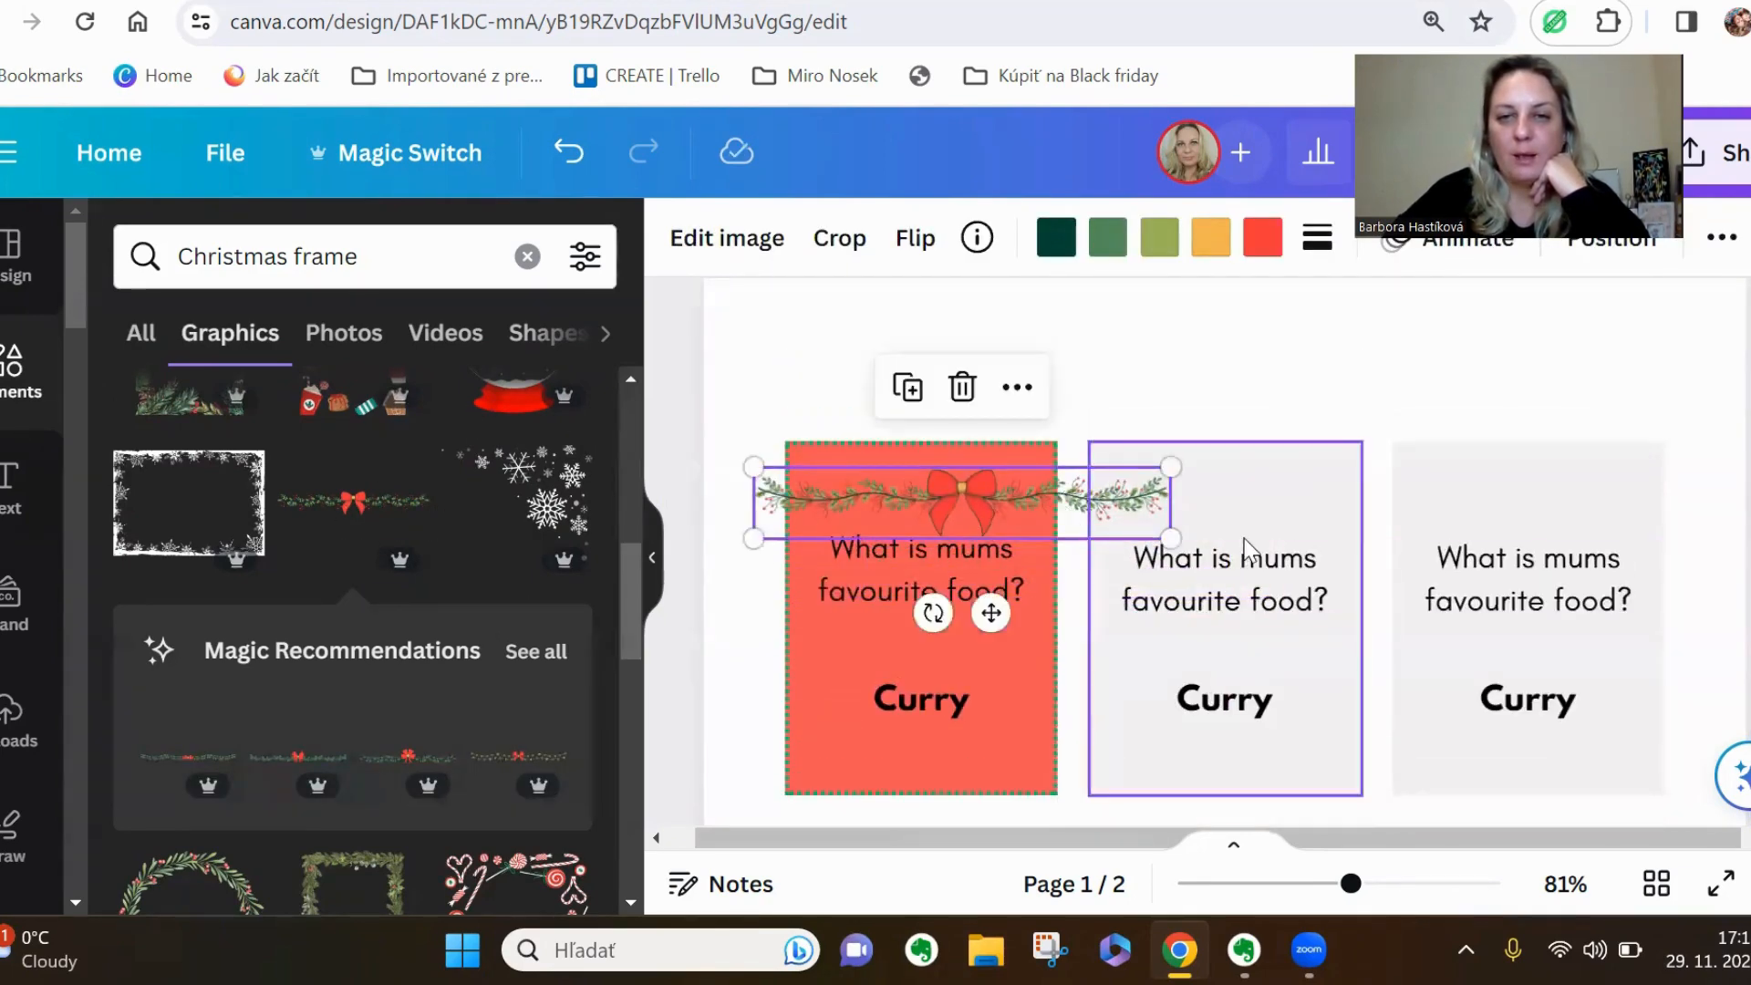
{"action": "left_click_drag", "start_coordinate": [1172, 537], "coordinate": [1009, 482]}
{"action": "left_click", "coordinate": [1080, 391]}
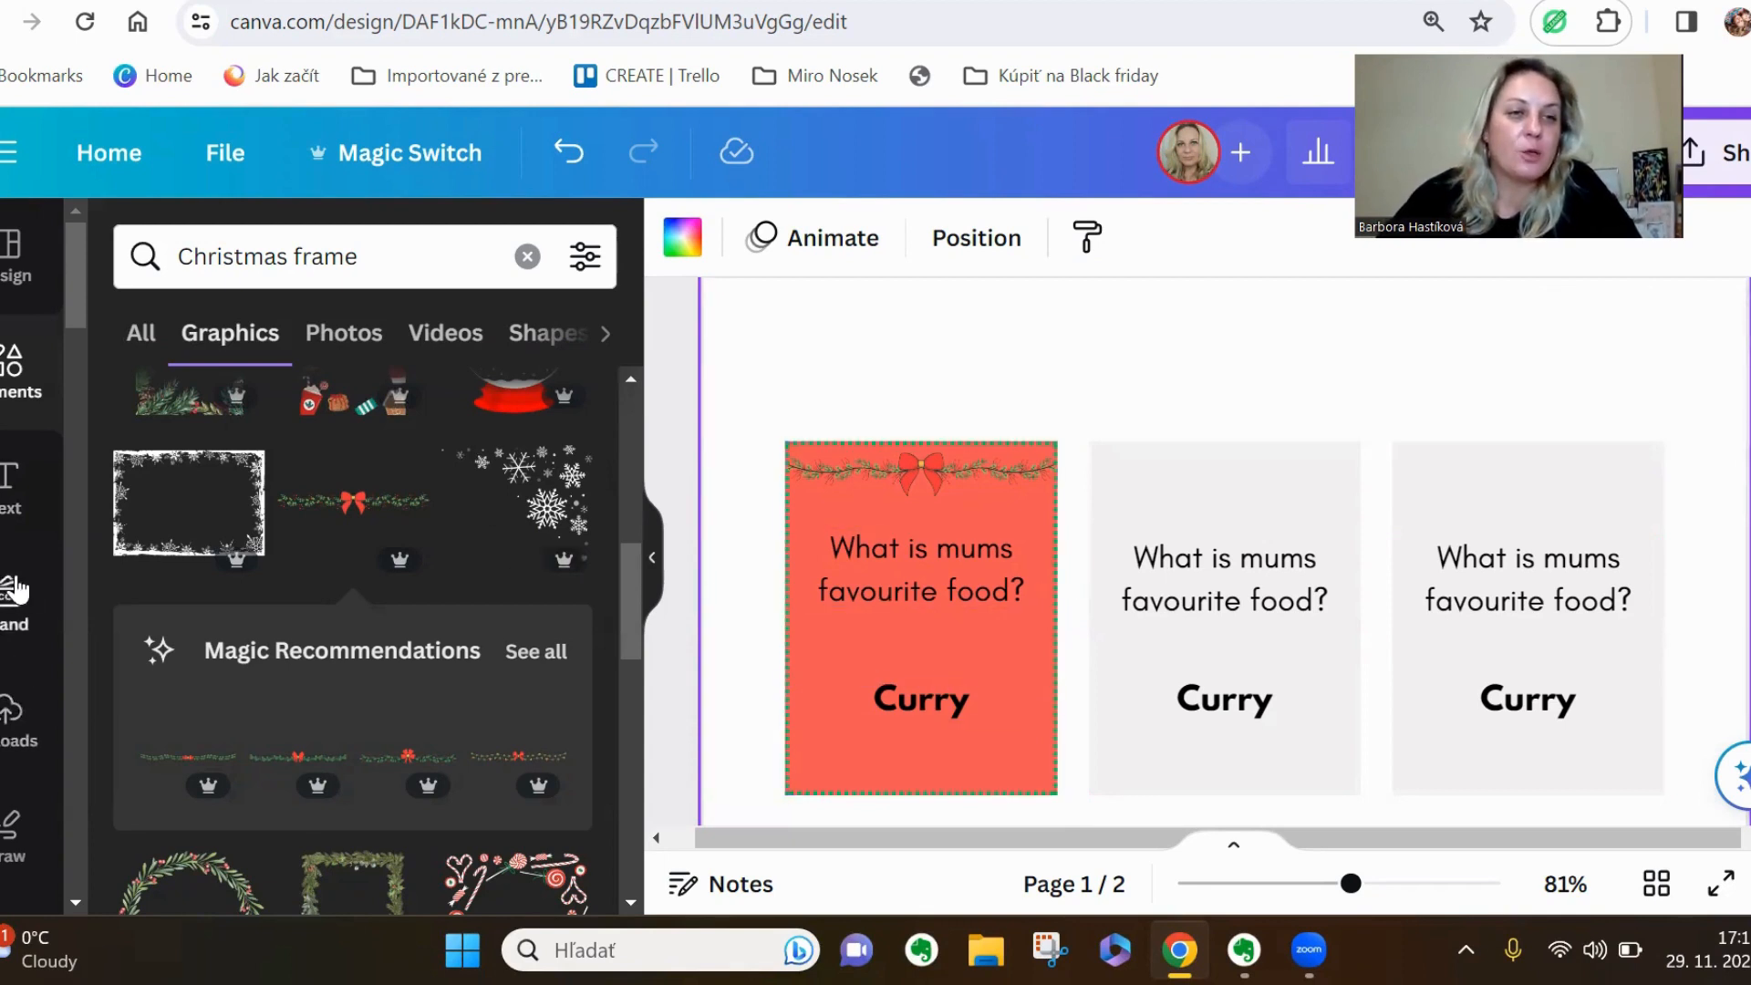
Search the graphics for "curry" and delete the "Curry" answer text from the coral card
{"action": "left_click", "coordinate": [527, 256]}
{"action": "type", "text": "curry"}
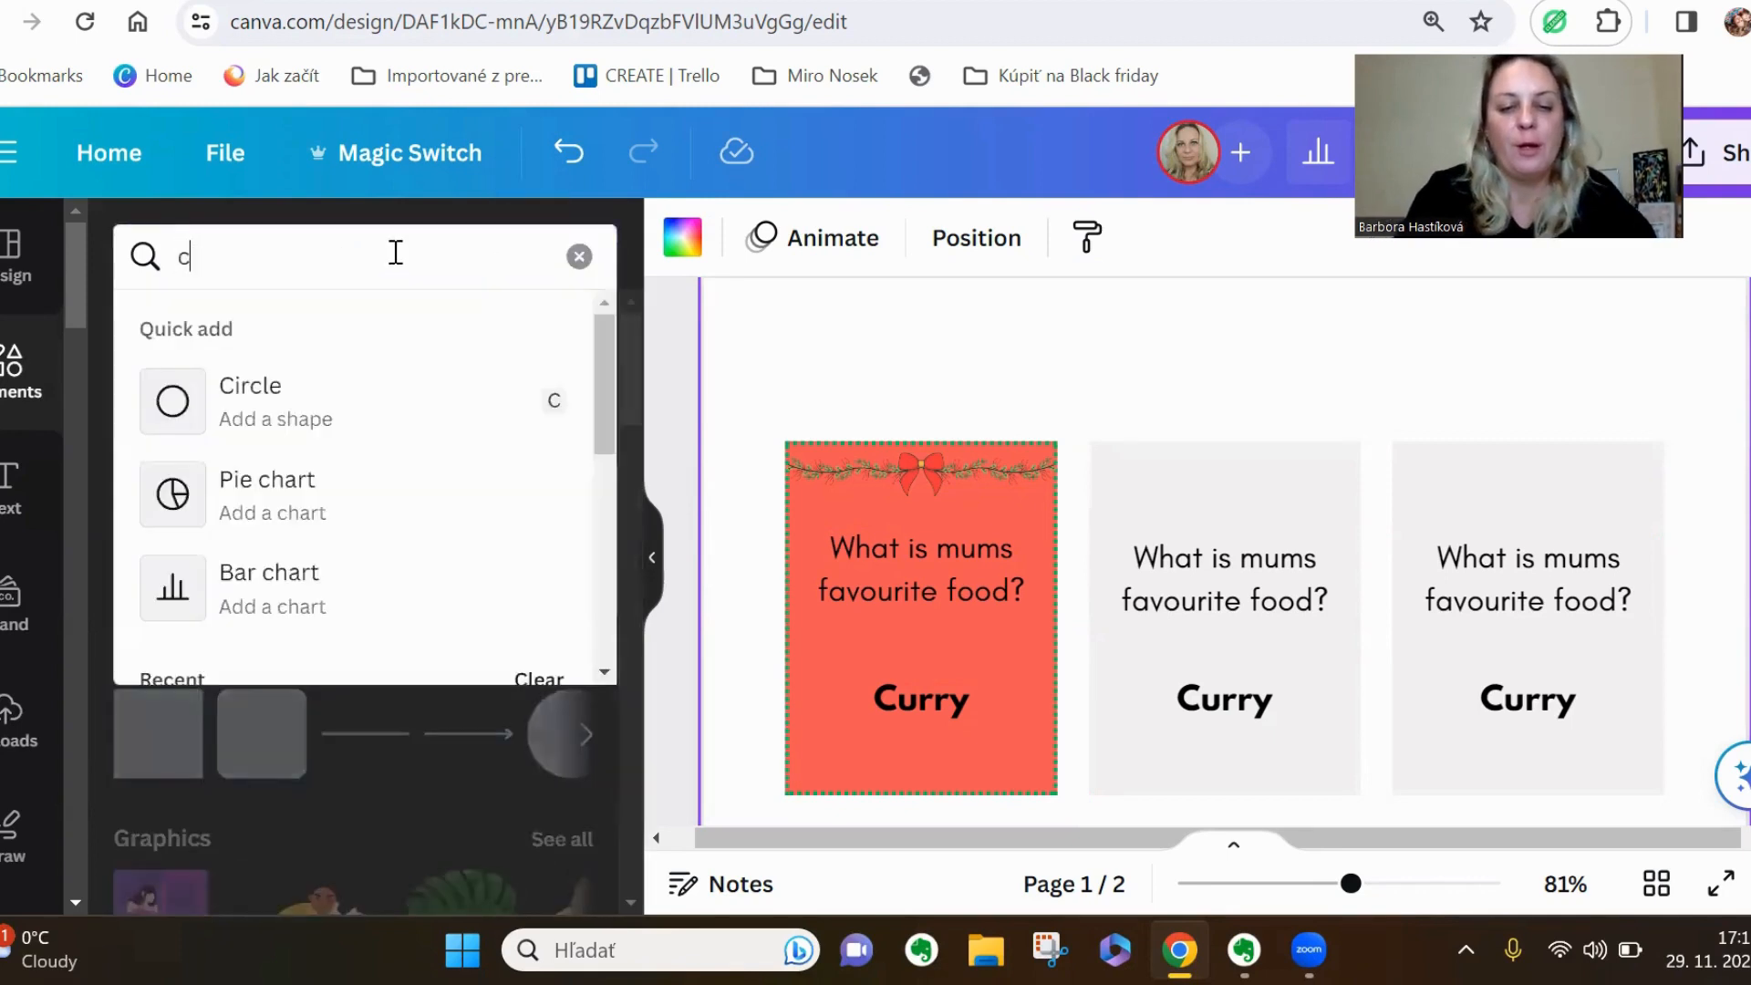
{"action": "key", "text": "Return"}
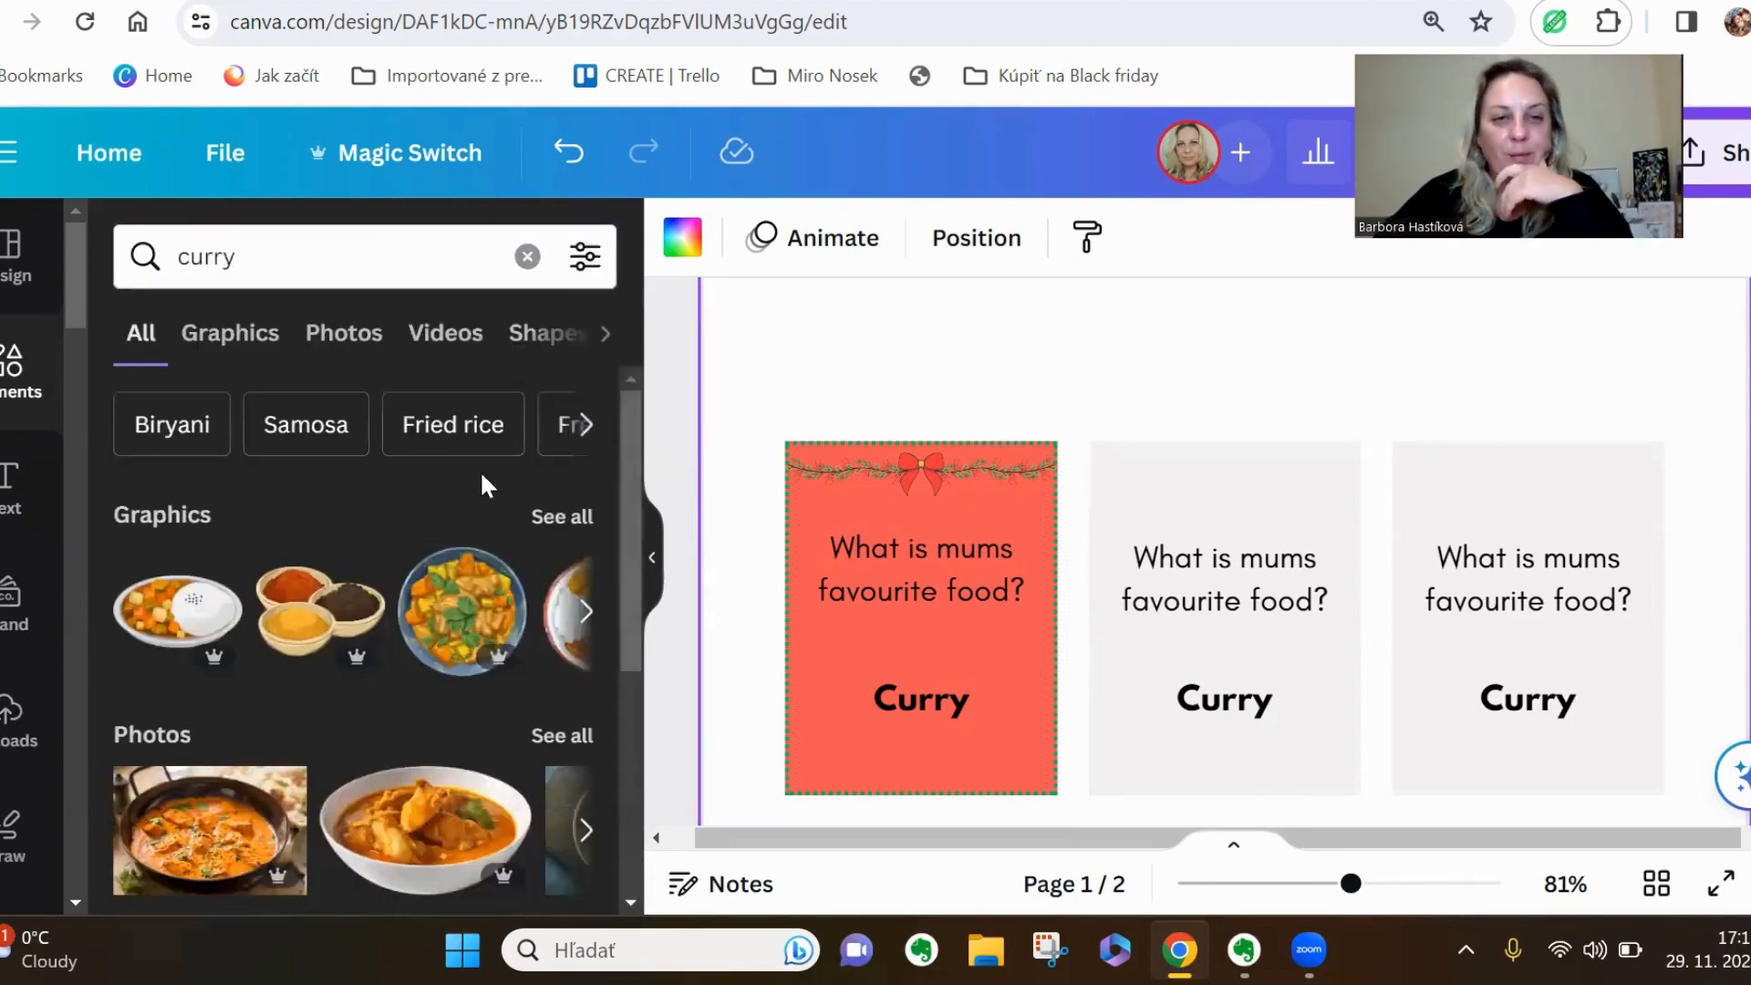
{"action": "left_click", "coordinate": [550, 519]}
{"action": "scroll", "coordinate": [554, 517], "scroll_direction": "down", "scroll_amount": 2}
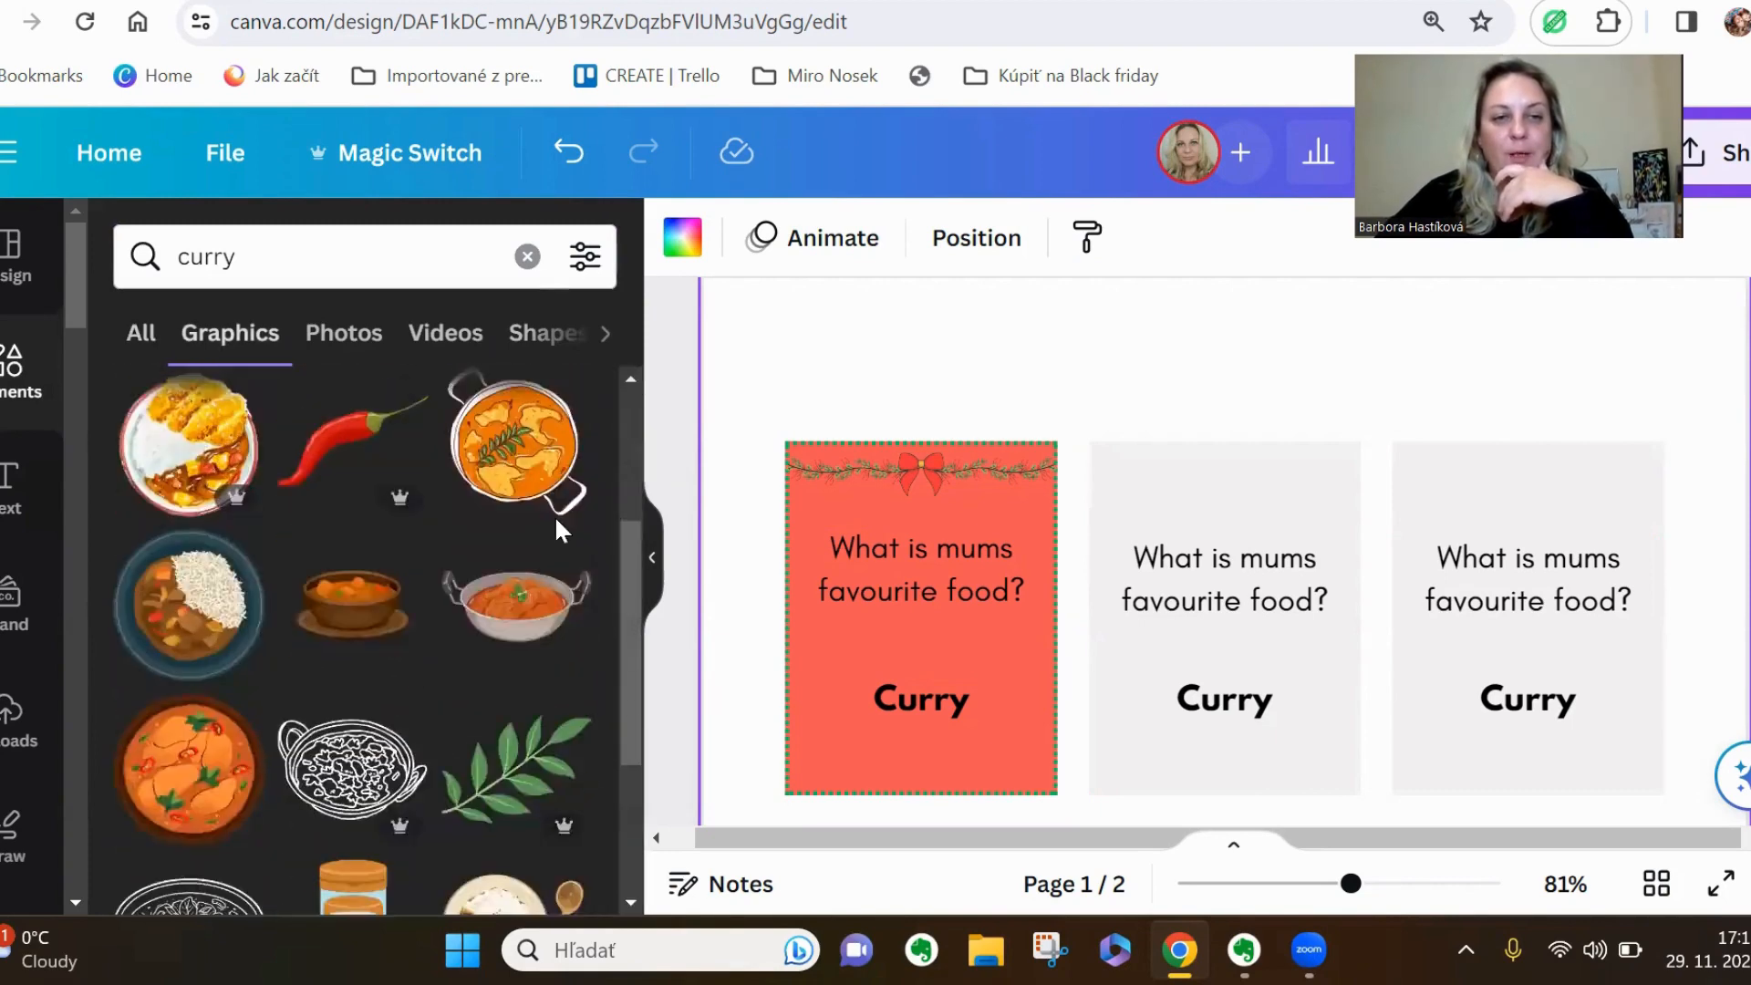
{"action": "scroll", "coordinate": [555, 516], "scroll_direction": "down", "scroll_amount": 6}
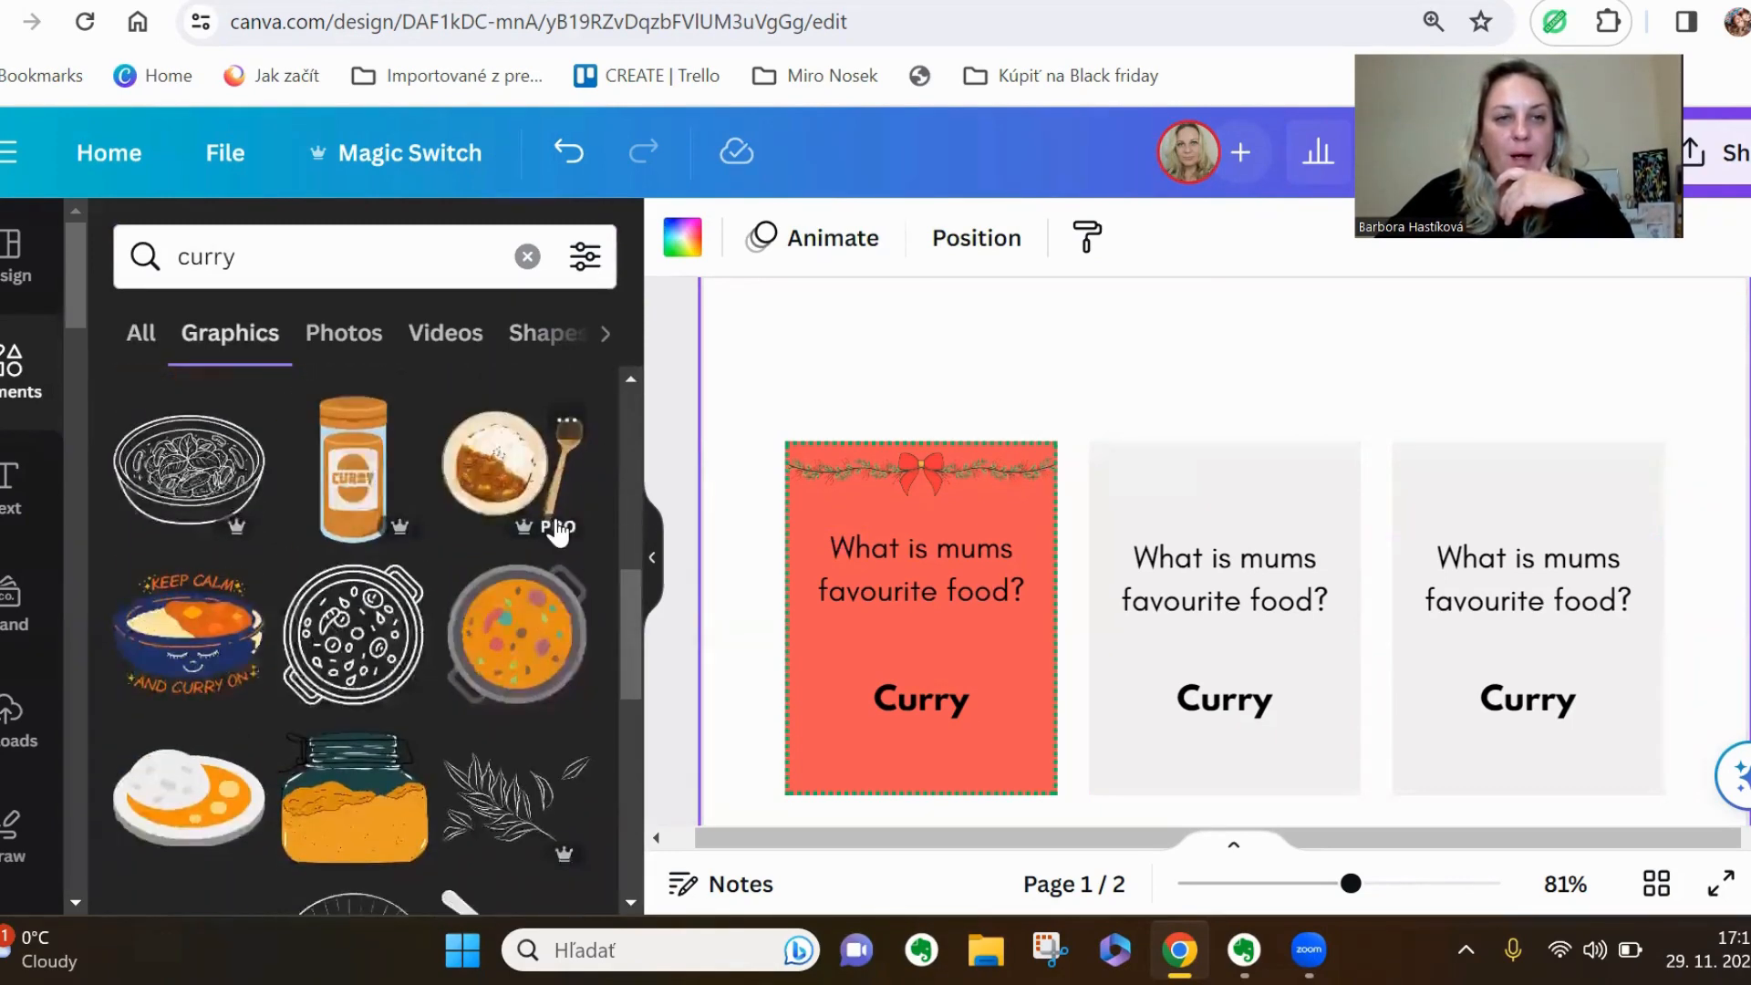
{"action": "scroll", "coordinate": [560, 529], "scroll_direction": "up", "scroll_amount": 3}
{"action": "left_click", "coordinate": [942, 691]}
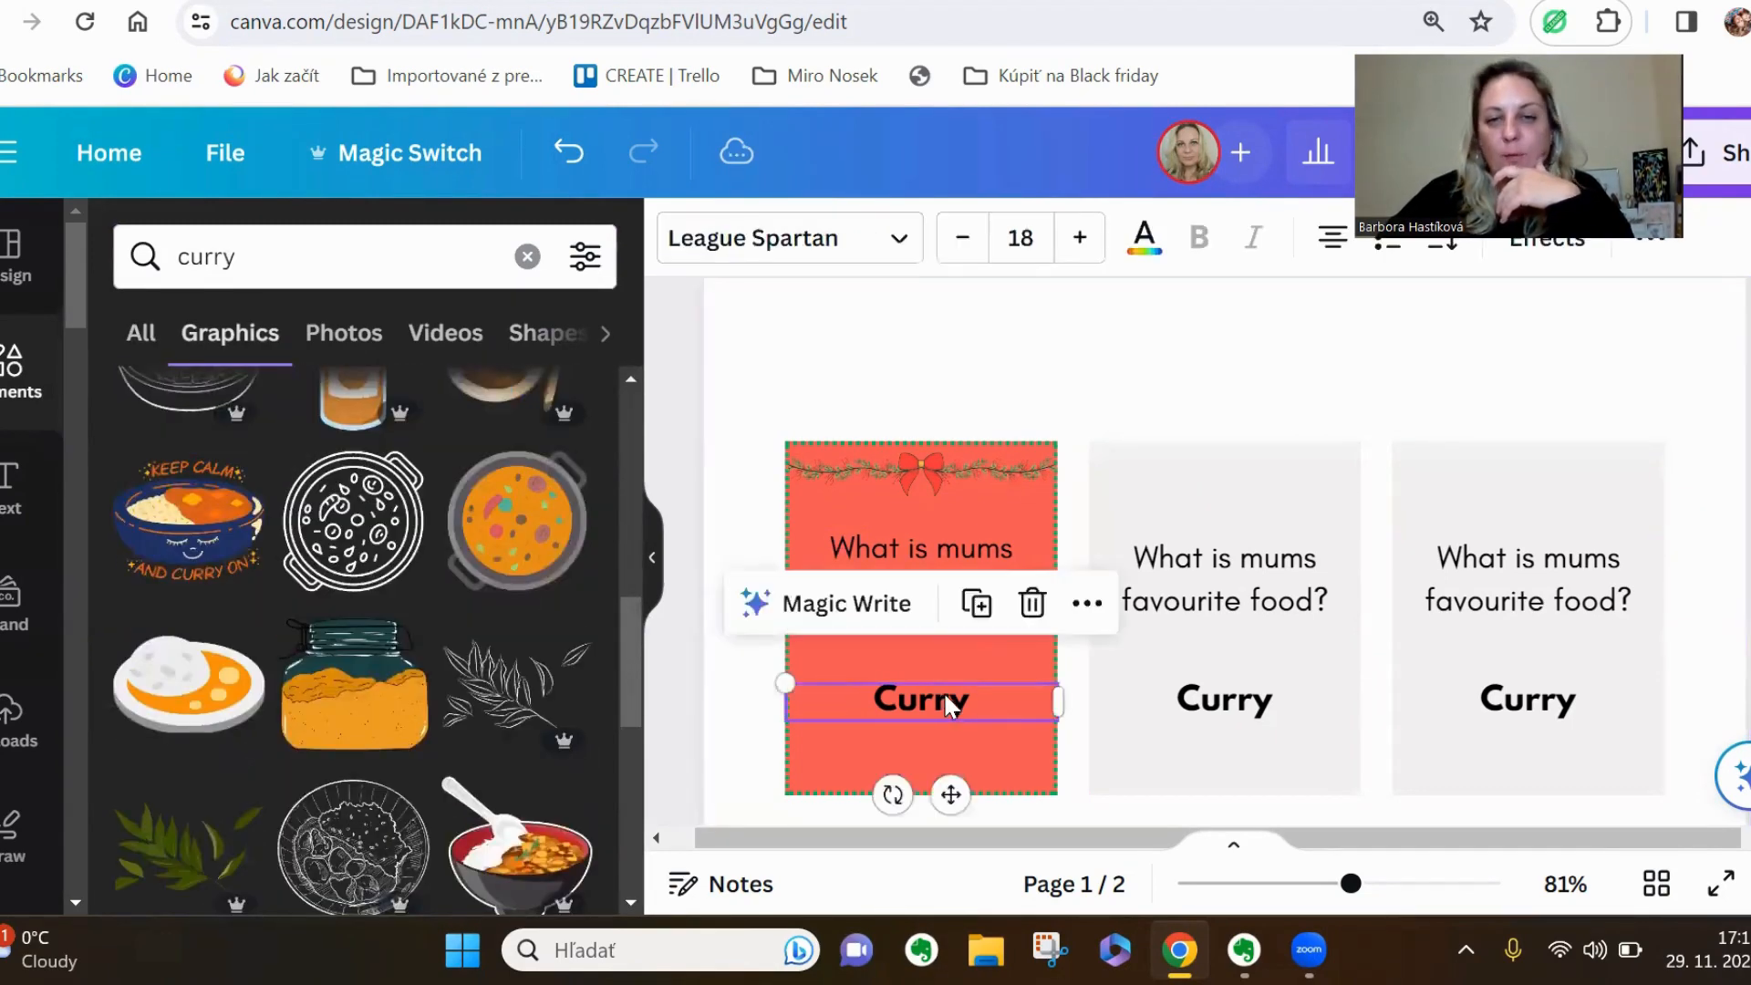
{"action": "left_click", "coordinate": [1031, 602]}
Add the blue-bowl curry graphic to the page and scale it down to about the width of a card
{"action": "scroll", "coordinate": [482, 673], "scroll_direction": "up", "scroll_amount": 4}
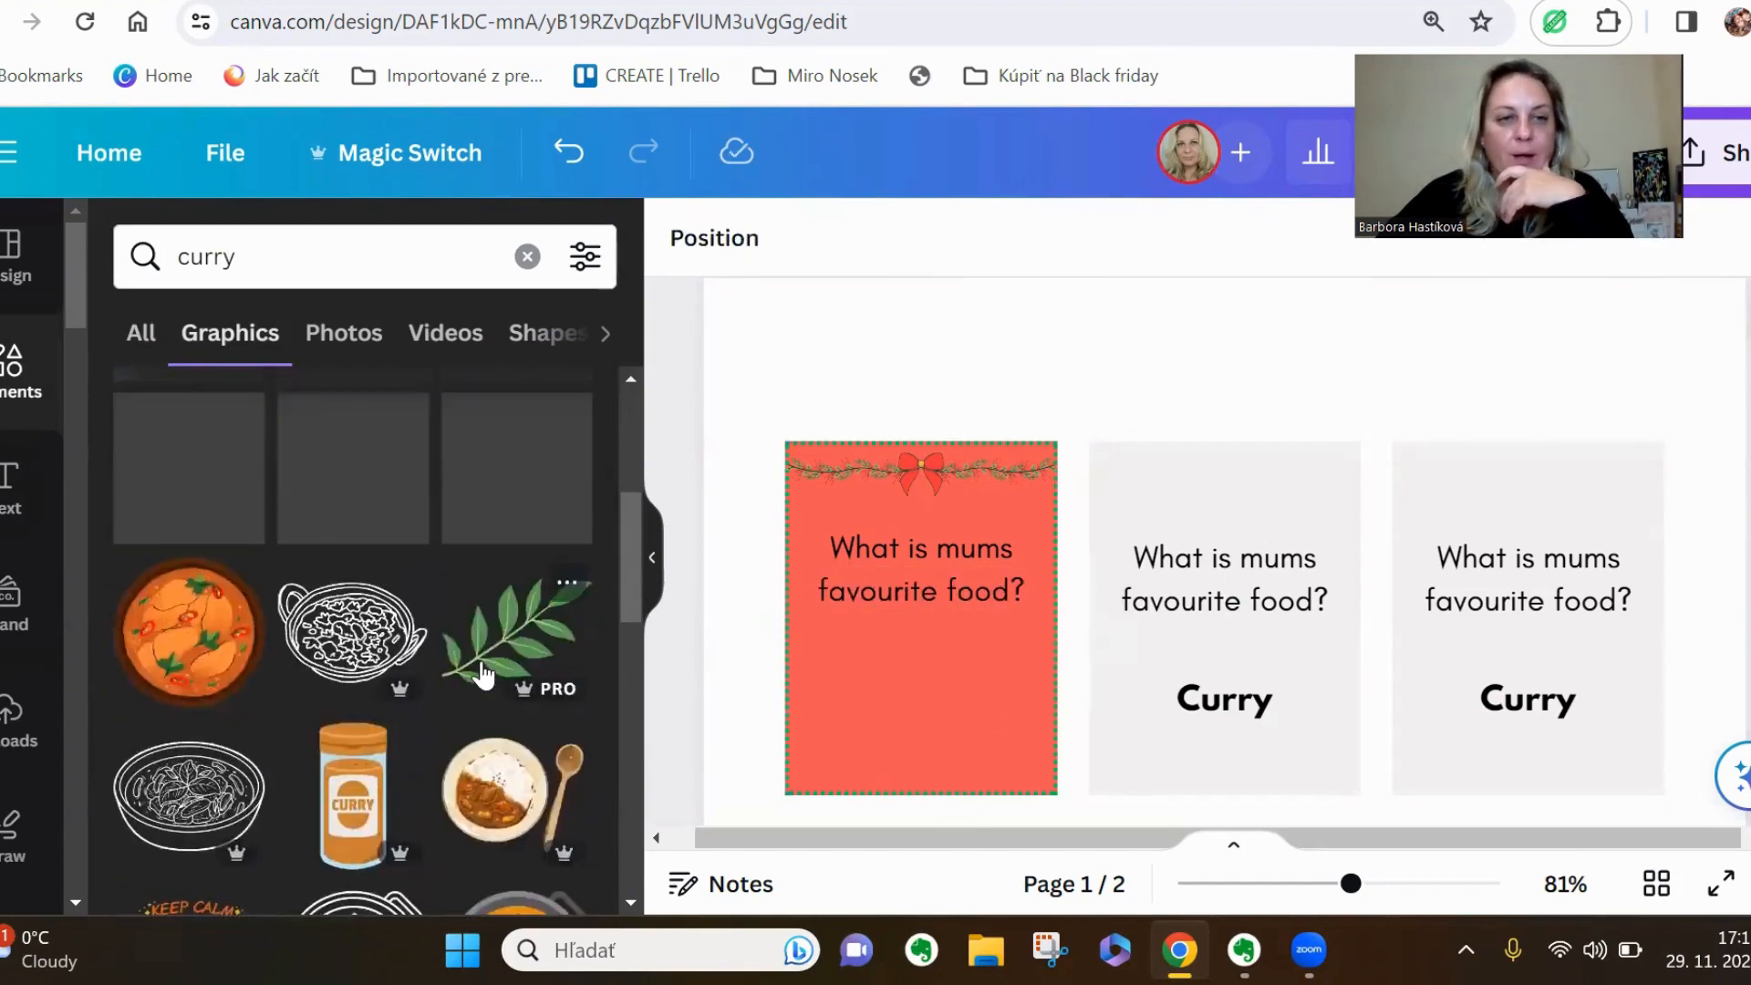
{"action": "scroll", "coordinate": [481, 673], "scroll_direction": "up", "scroll_amount": 3}
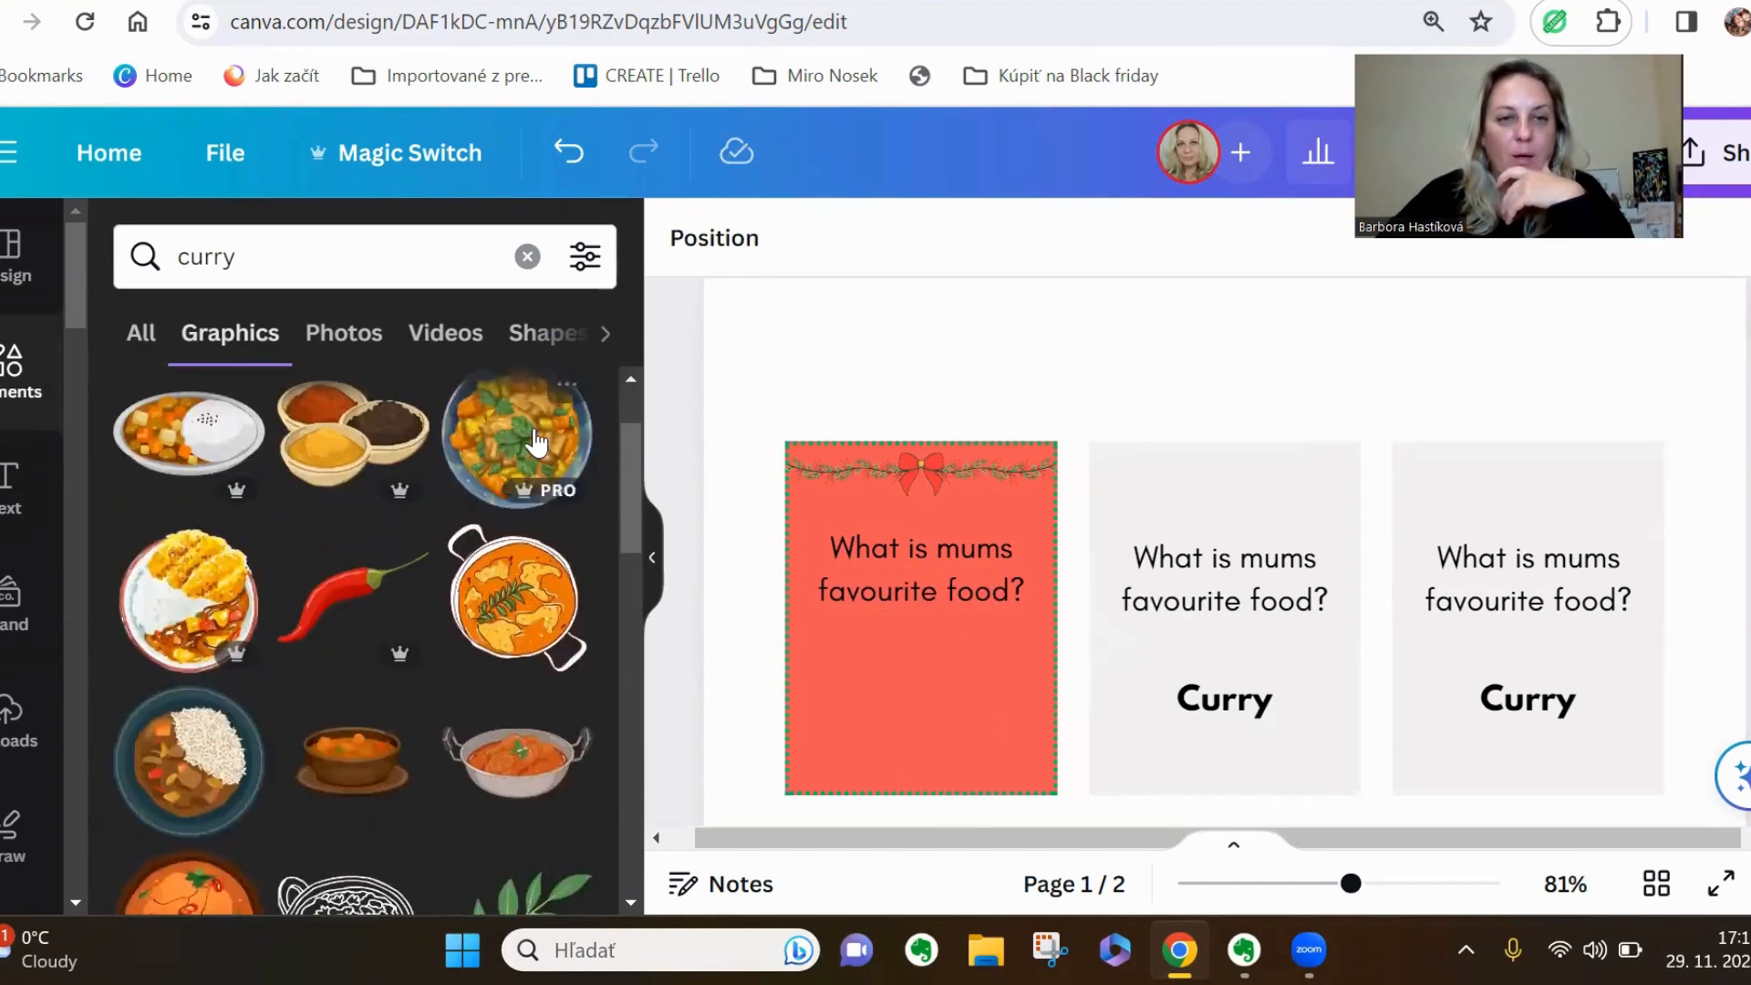
{"action": "left_click", "coordinate": [541, 438]}
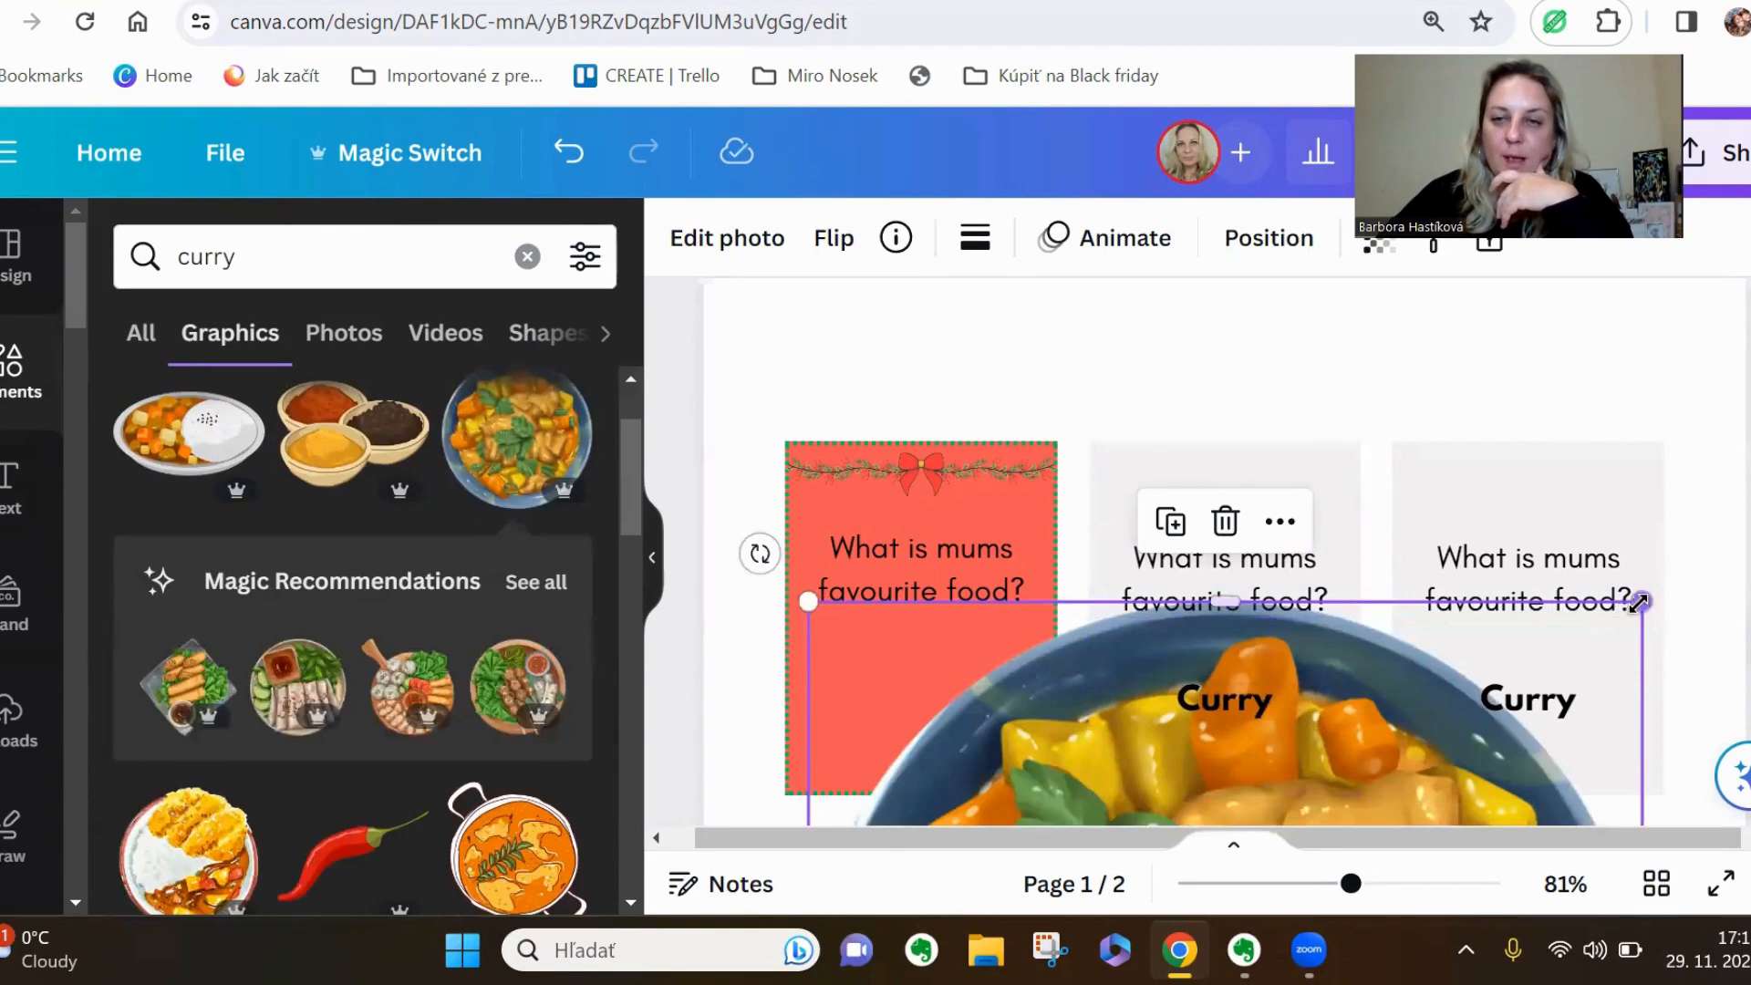
{"action": "left_click_drag", "start_coordinate": [1640, 601], "coordinate": [1342, 718]}
{"action": "scroll", "coordinate": [1298, 775], "scroll_direction": "down", "scroll_amount": 3}
{"action": "left_click_drag", "start_coordinate": [1297, 775], "coordinate": [1158, 663]}
{"action": "scroll", "coordinate": [1282, 761], "scroll_direction": "down", "scroll_amount": 2}
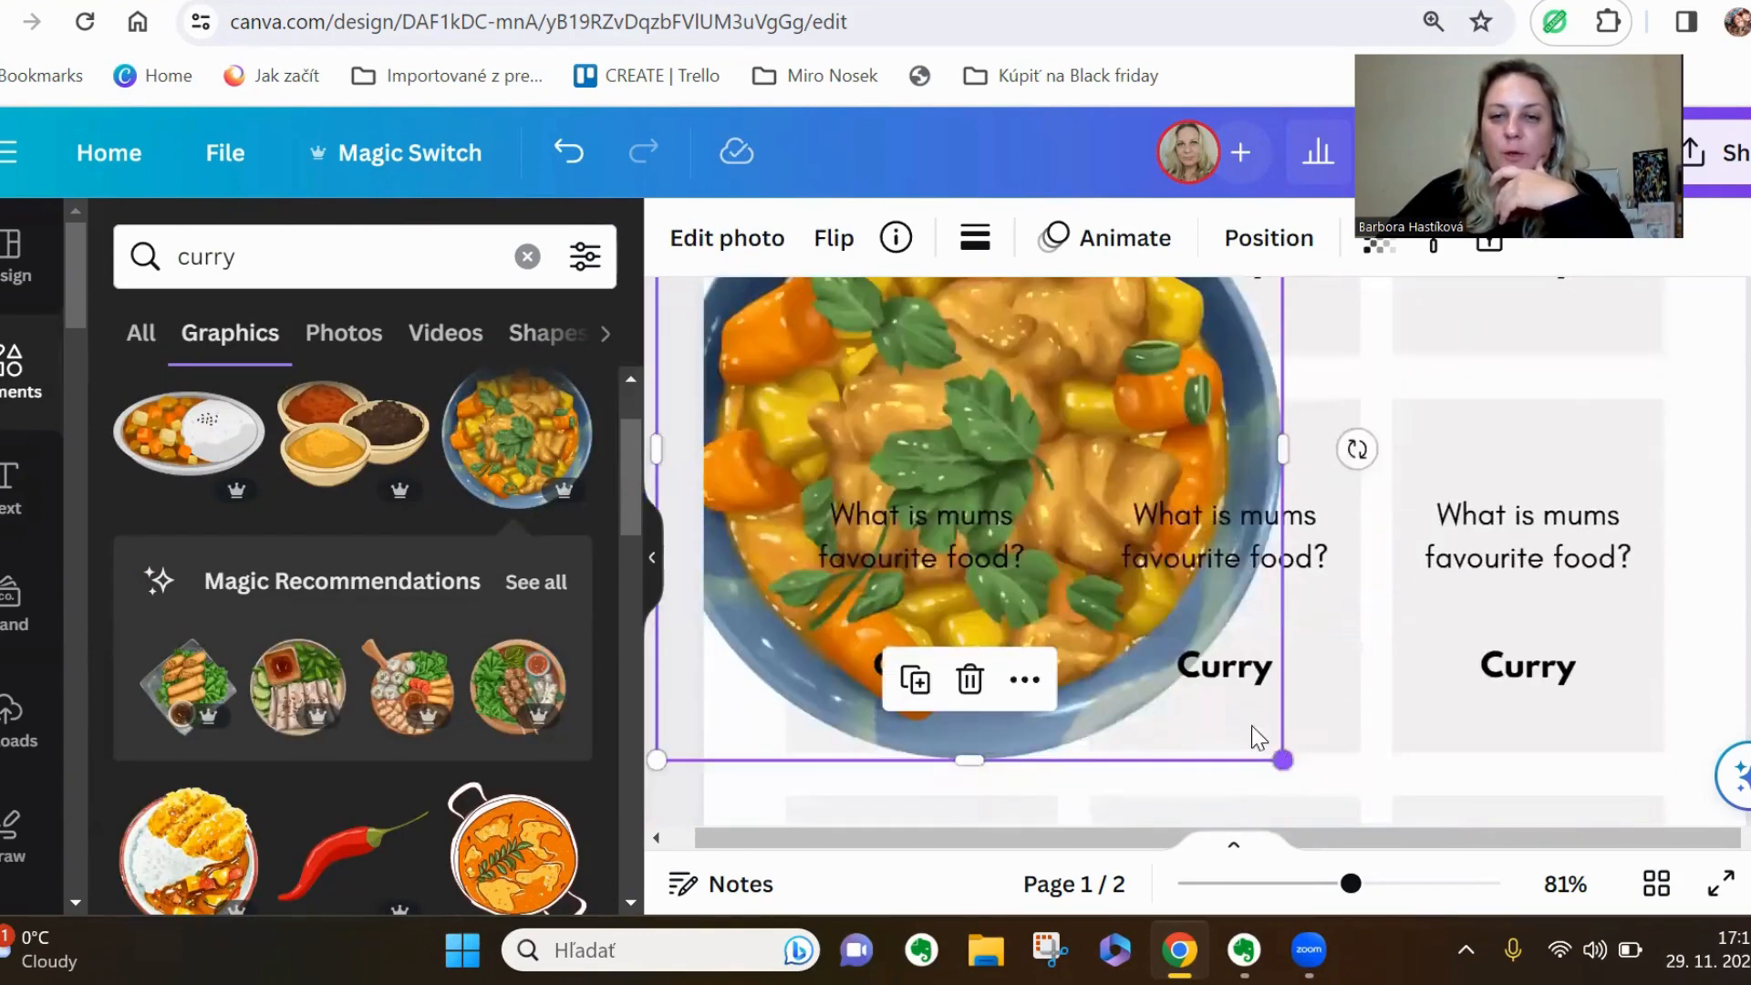
{"action": "left_click_drag", "start_coordinate": [1281, 757], "coordinate": [934, 379]}
{"action": "scroll", "coordinate": [963, 402], "scroll_direction": "up", "scroll_amount": 2}
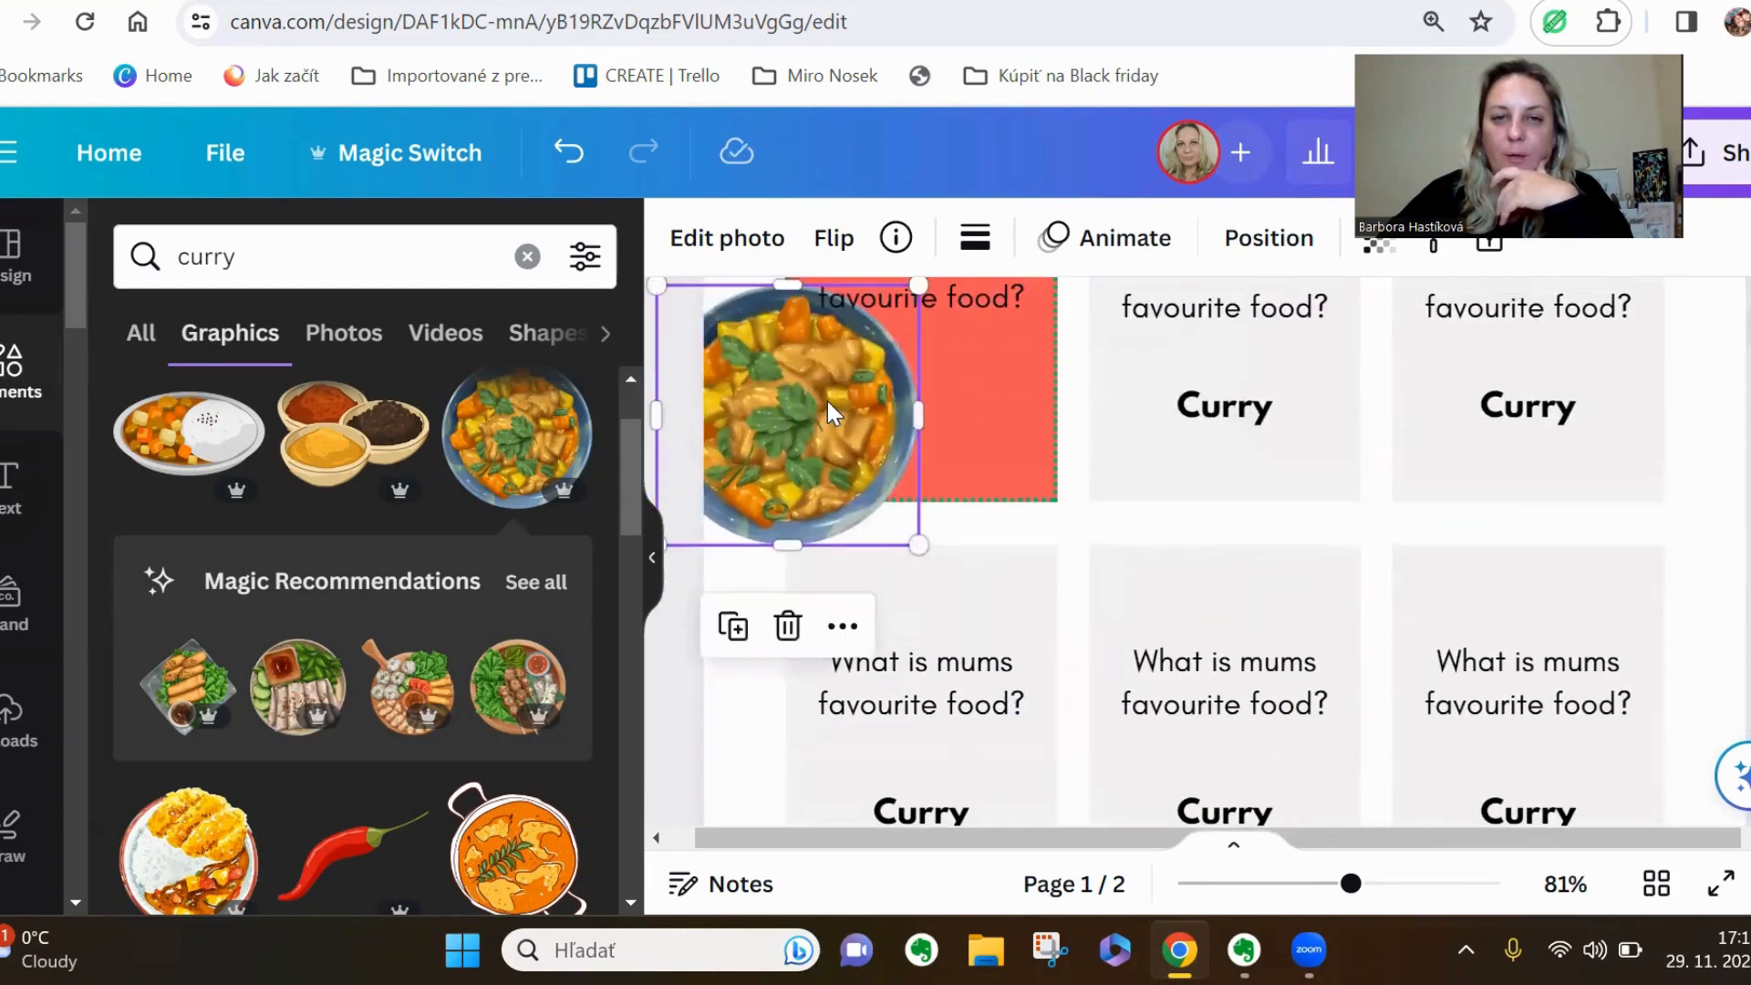
Try the curry bowl at about half the coral card's width, centred below the question, and delete it
{"action": "left_click_drag", "start_coordinate": [827, 397], "coordinate": [955, 359]}
{"action": "left_click_drag", "start_coordinate": [1047, 246], "coordinate": [922, 418]}
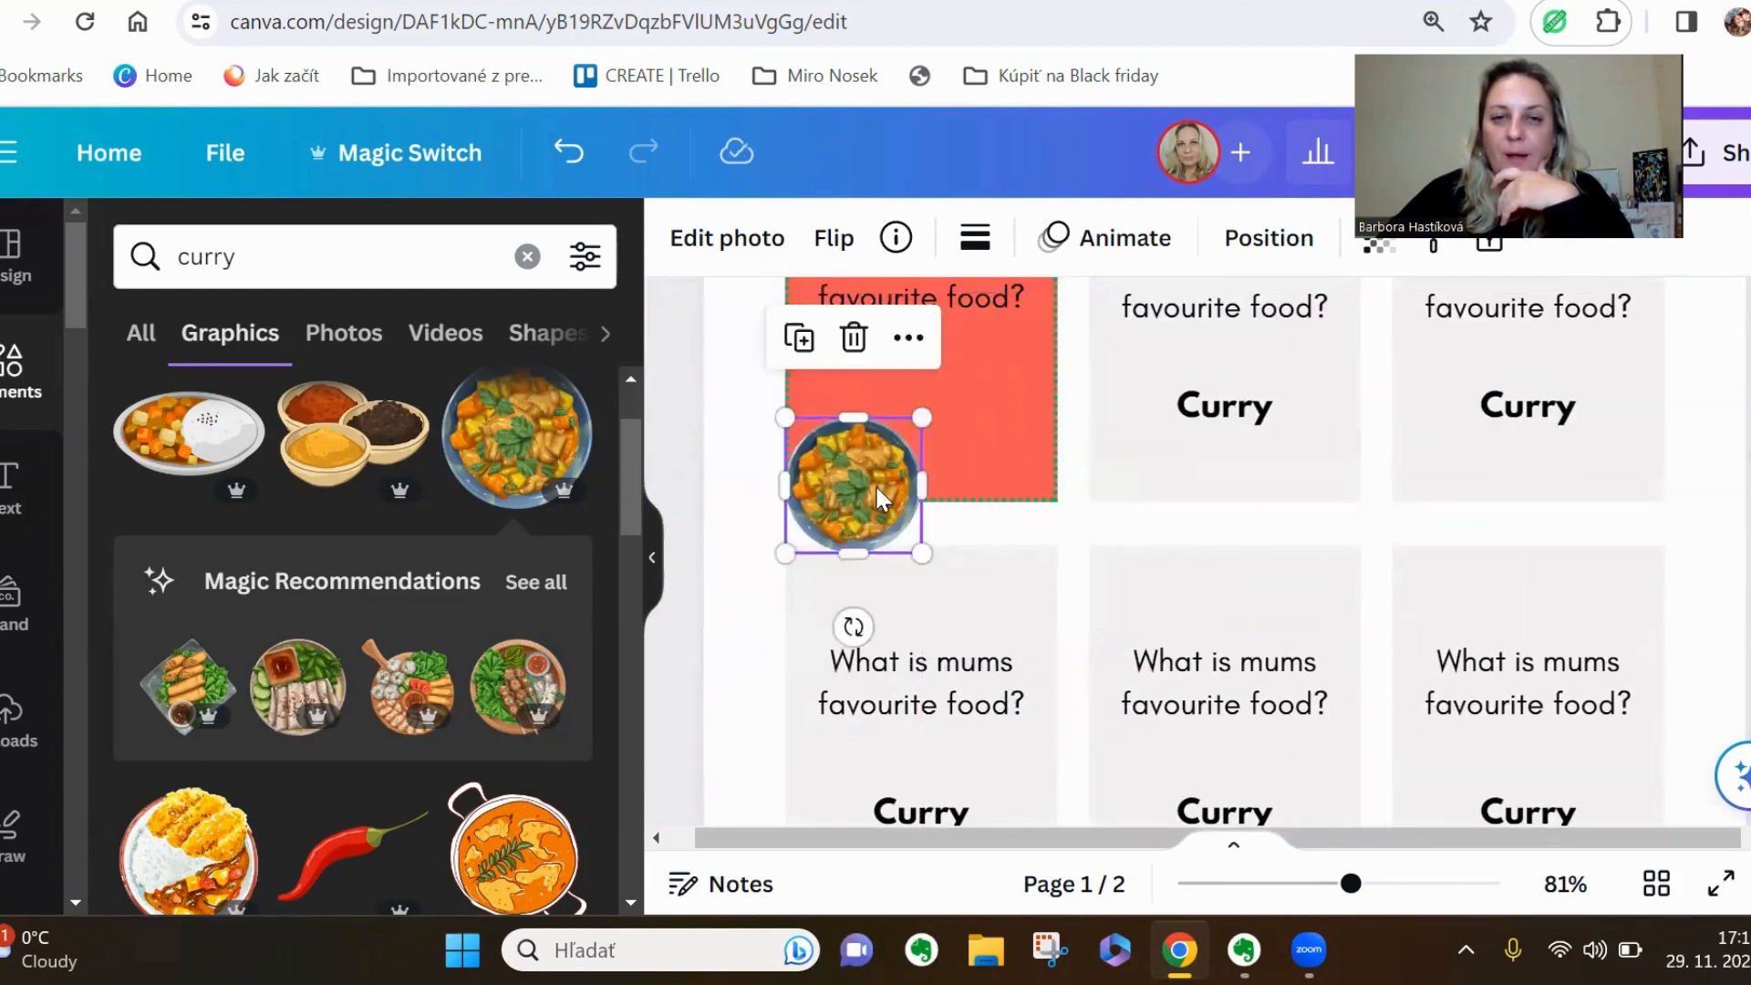
{"action": "left_click_drag", "start_coordinate": [874, 484], "coordinate": [942, 400]}
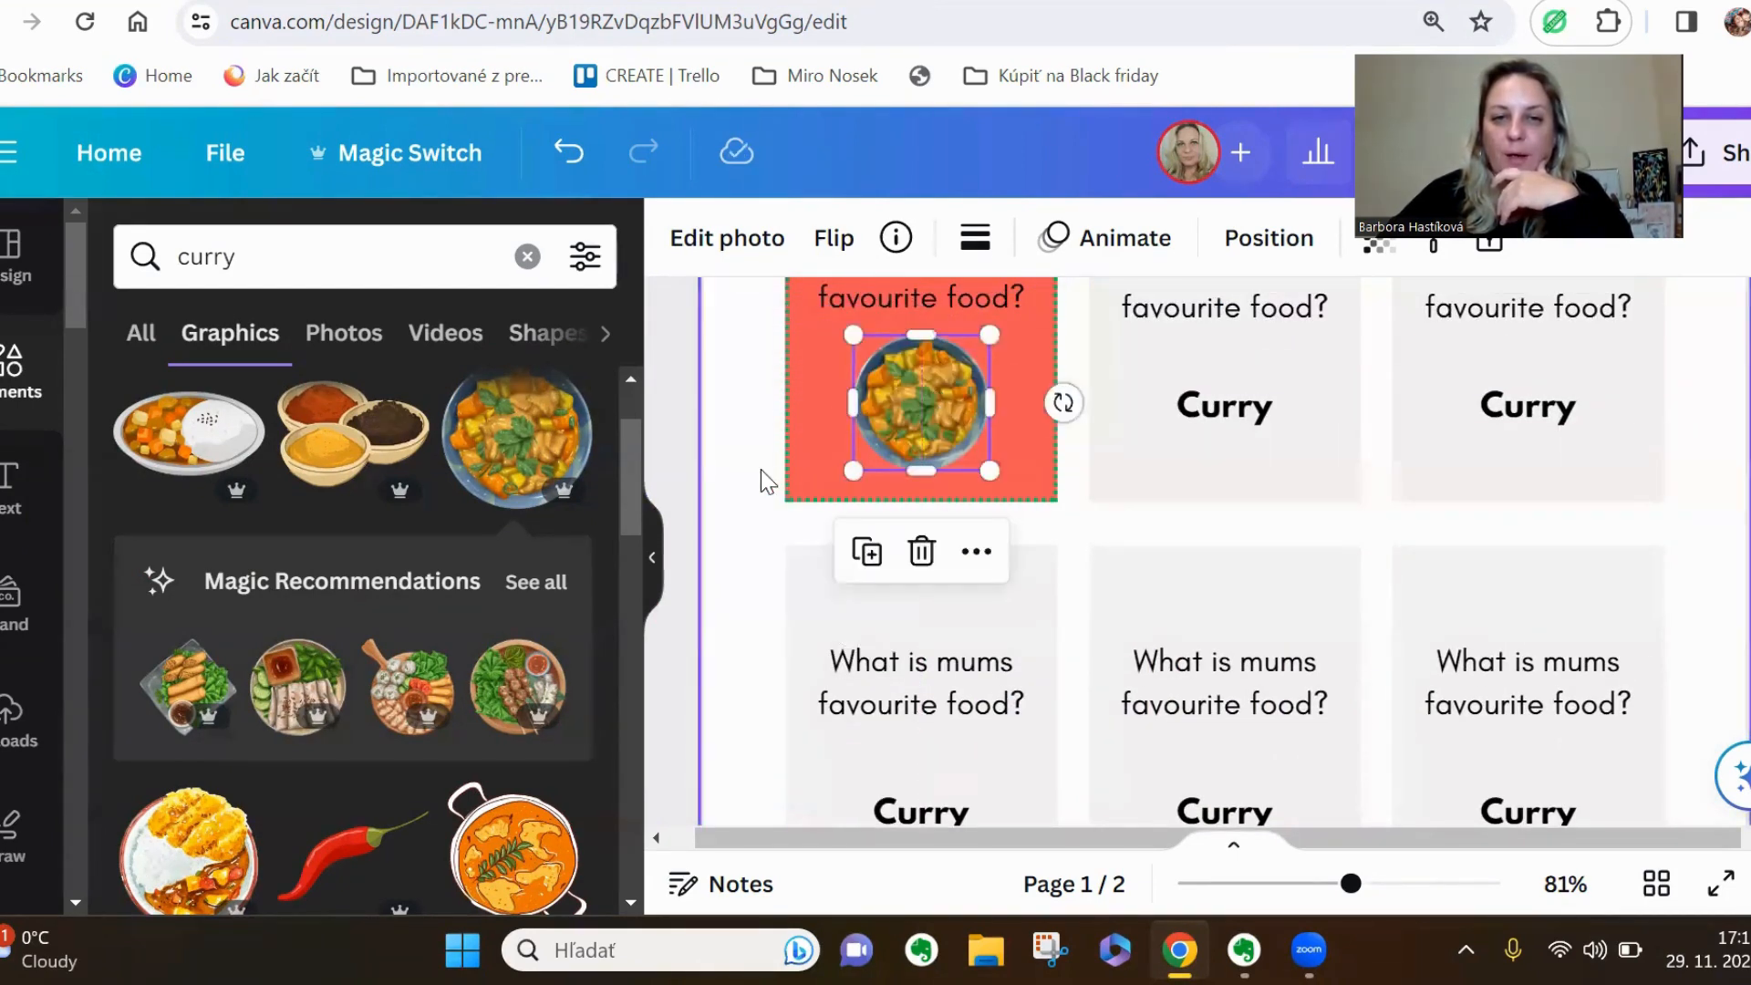
{"action": "left_click", "coordinate": [784, 490]}
{"action": "scroll", "coordinate": [976, 445], "scroll_direction": "up", "scroll_amount": 3}
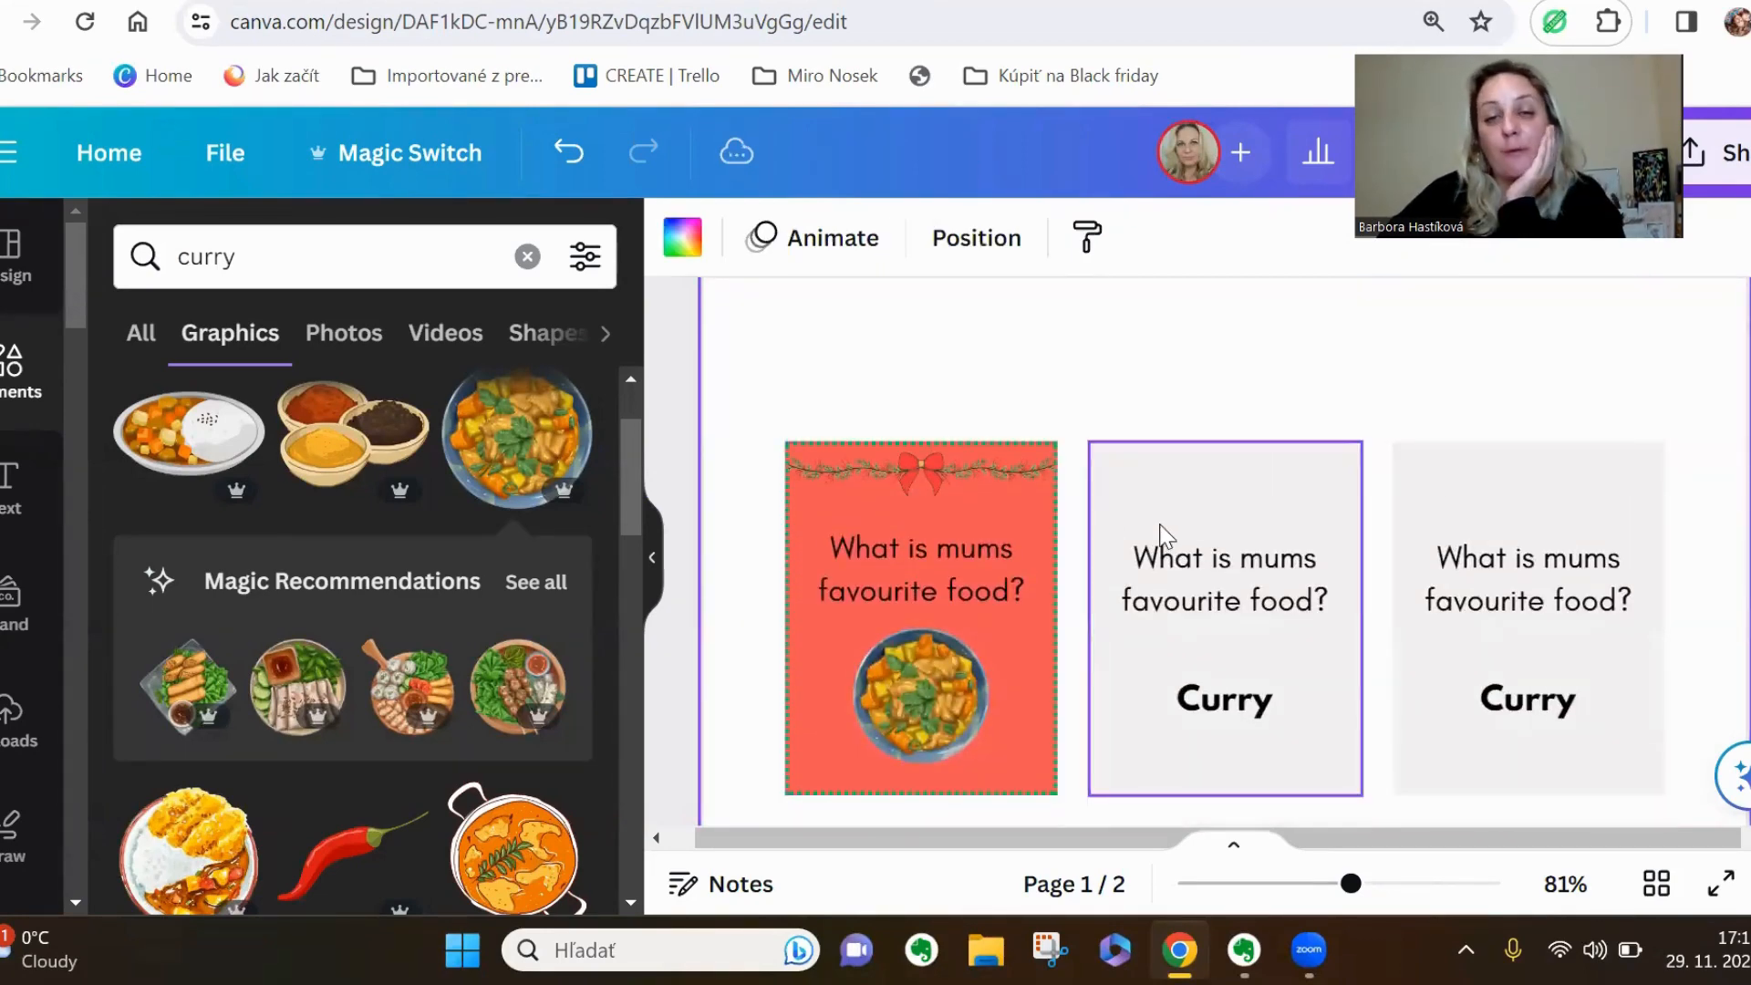
{"action": "left_click", "coordinate": [901, 725]}
{"action": "left_click", "coordinate": [918, 573]}
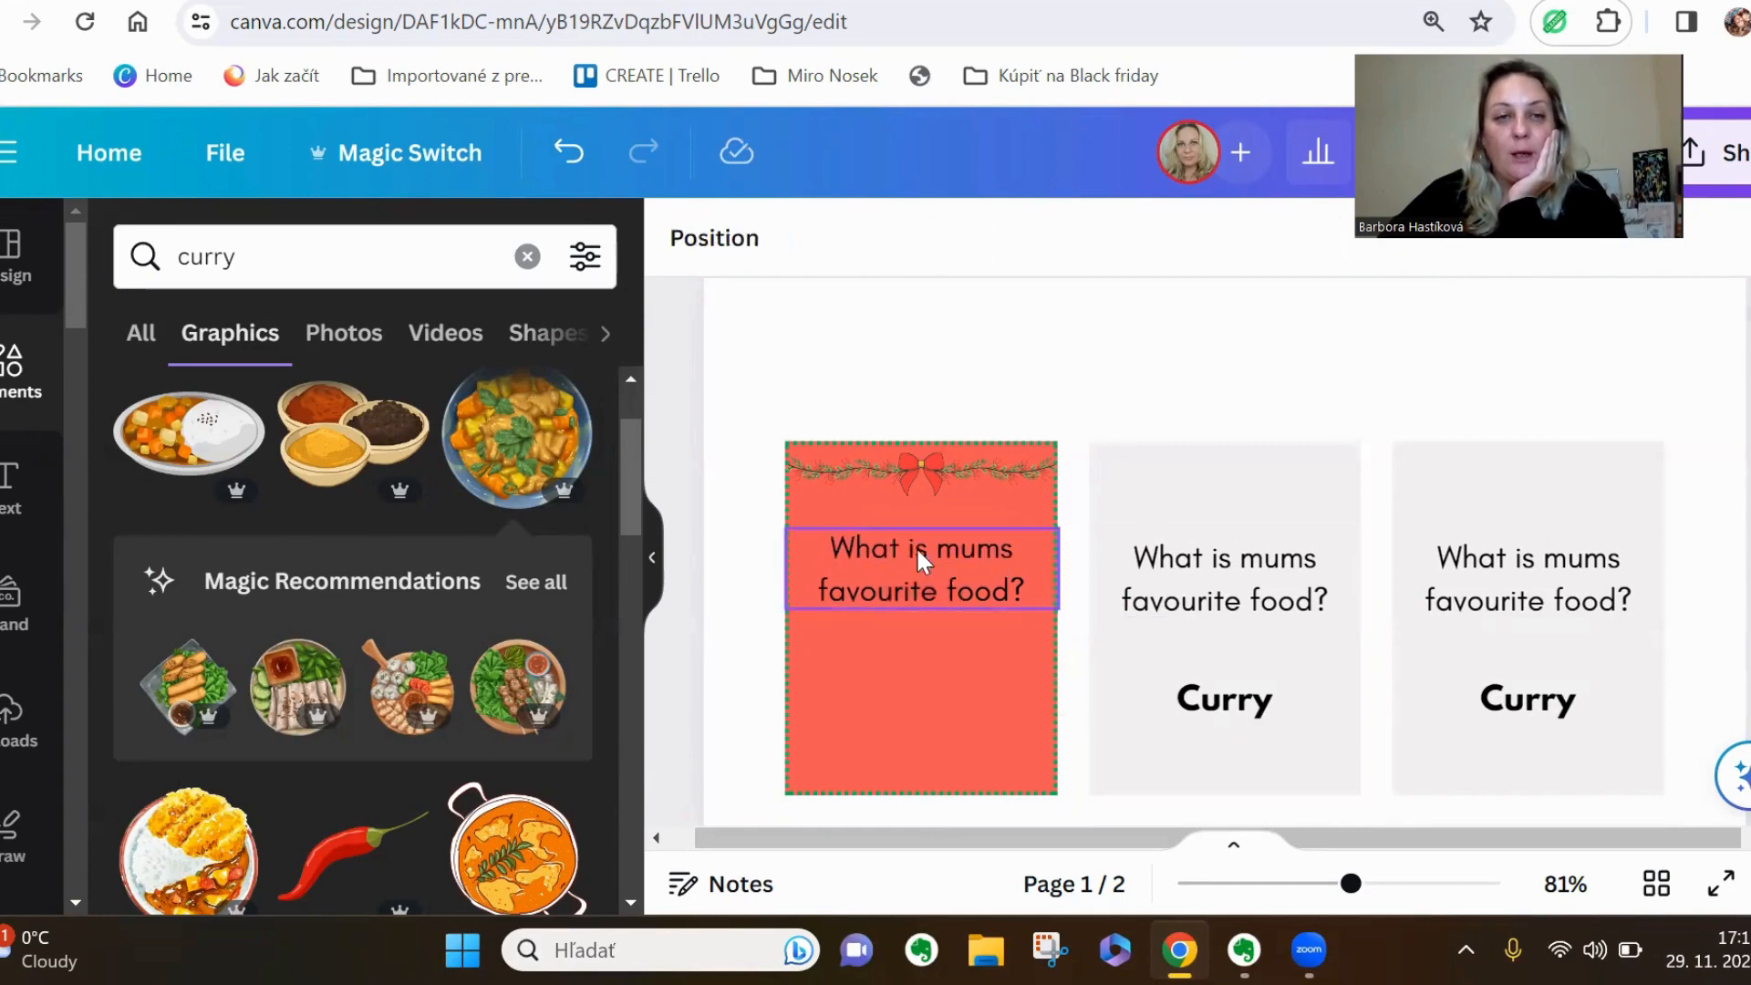
Browse the photos matching "curry" and add the one with flatbread, curry and rice on dark wood
{"action": "left_click", "coordinate": [342, 334]}
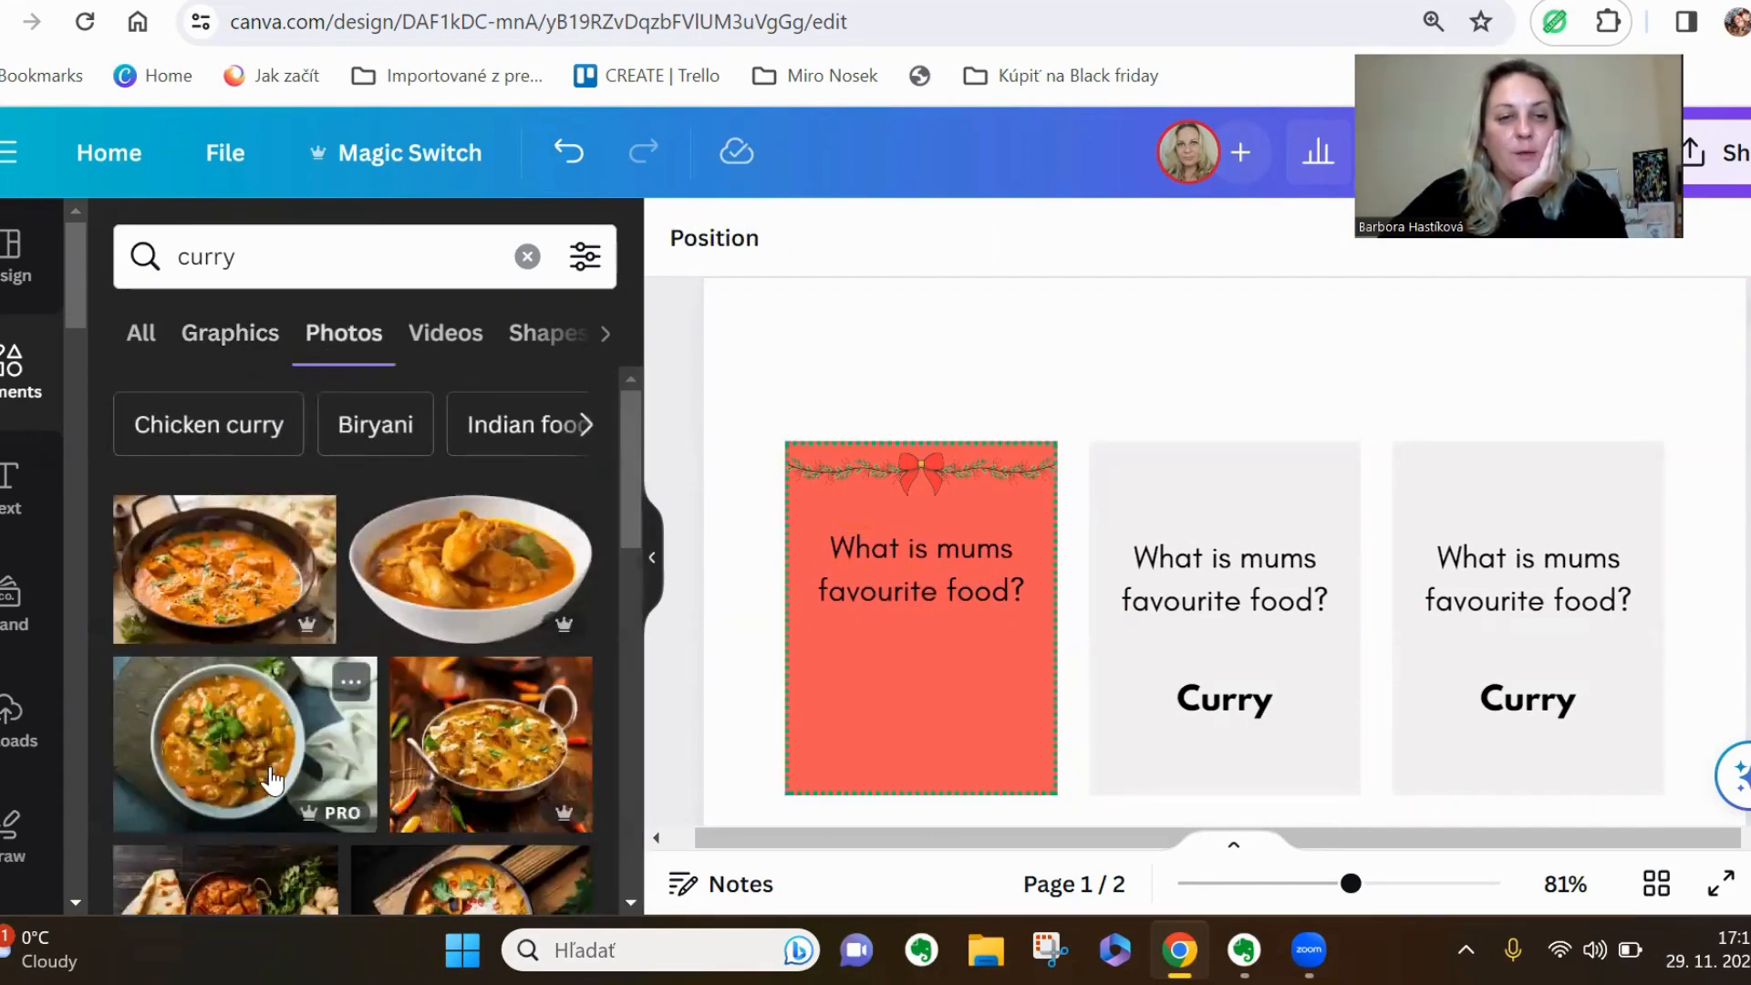
{"action": "scroll", "coordinate": [467, 735], "scroll_direction": "down", "scroll_amount": 3}
{"action": "scroll", "coordinate": [467, 735], "scroll_direction": "down", "scroll_amount": 1}
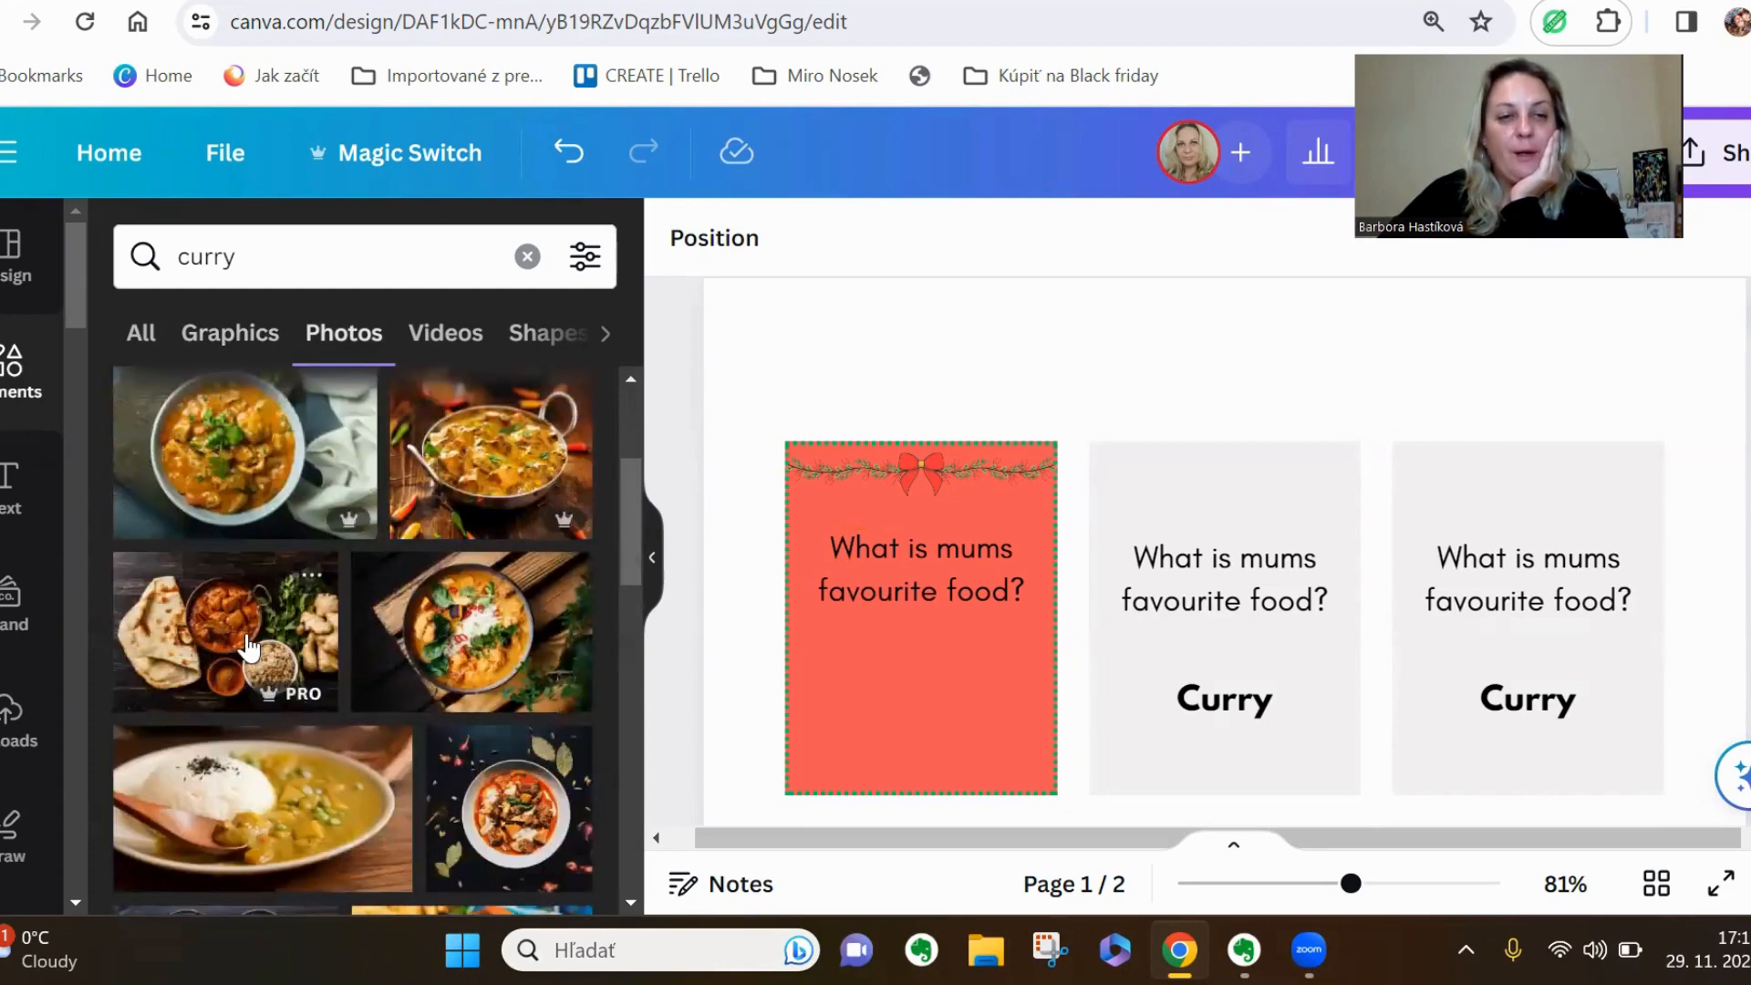
{"action": "left_click", "coordinate": [248, 649]}
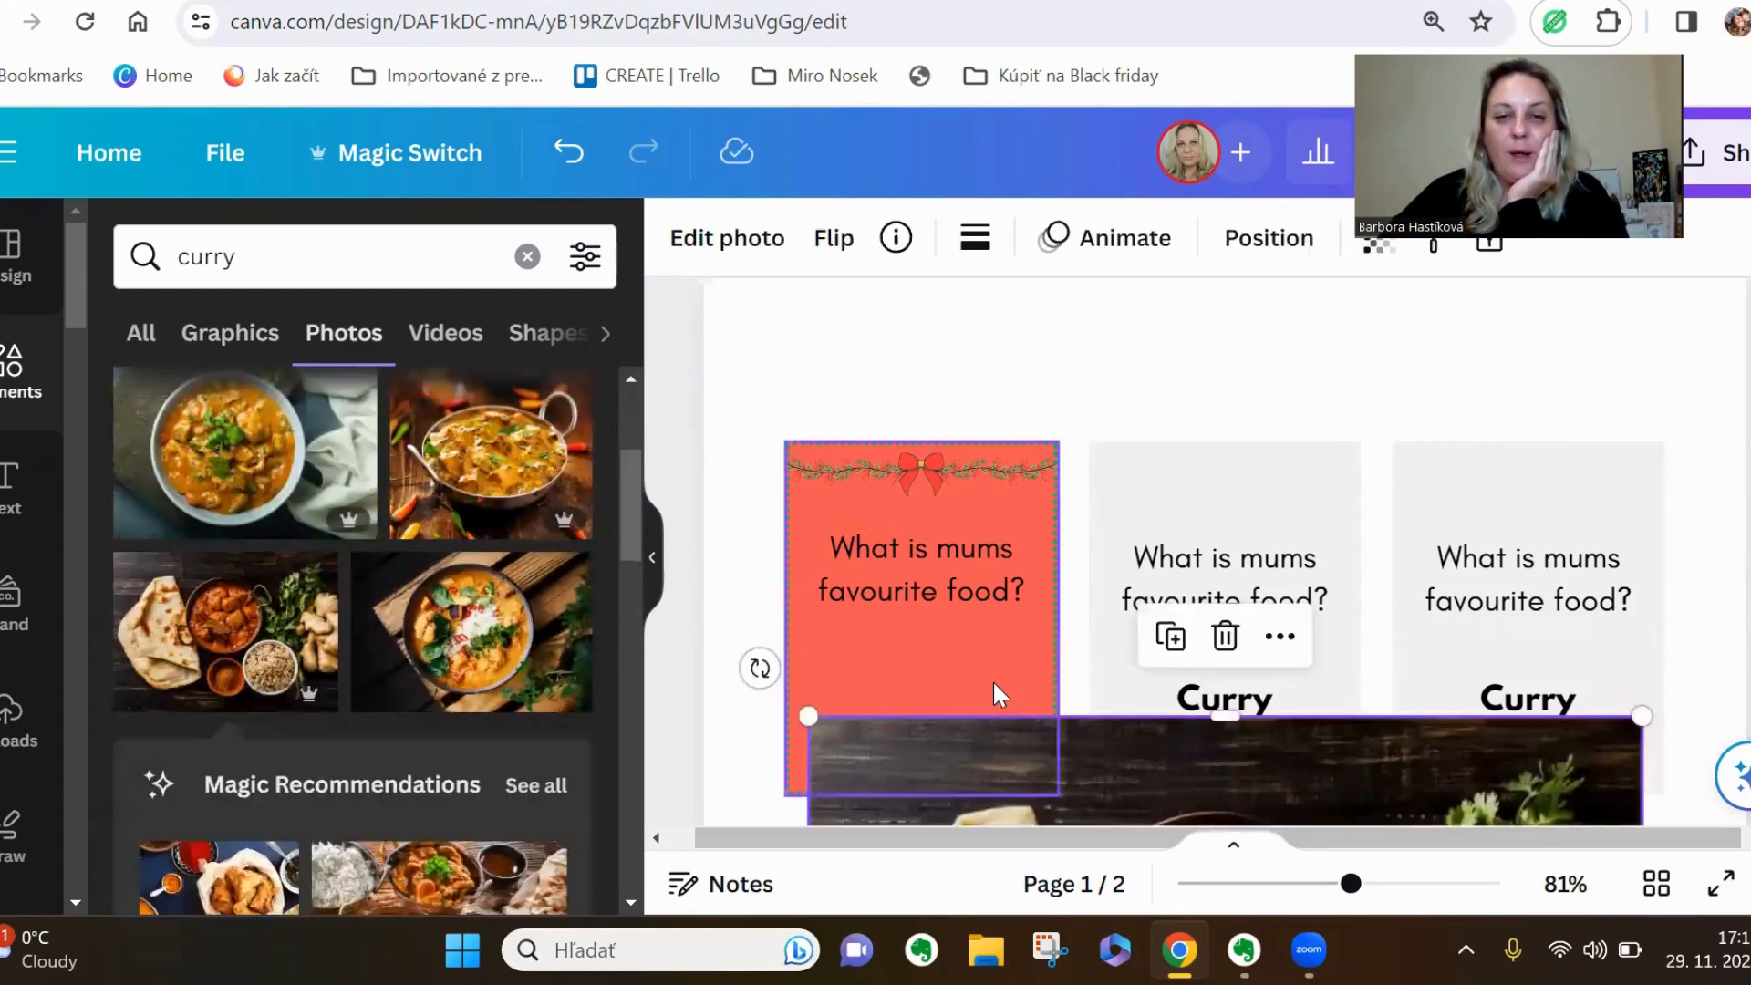
Clear the element search, browse all of the frames and add the horizontal brush-stroke frame to the page
{"action": "left_click", "coordinate": [527, 257]}
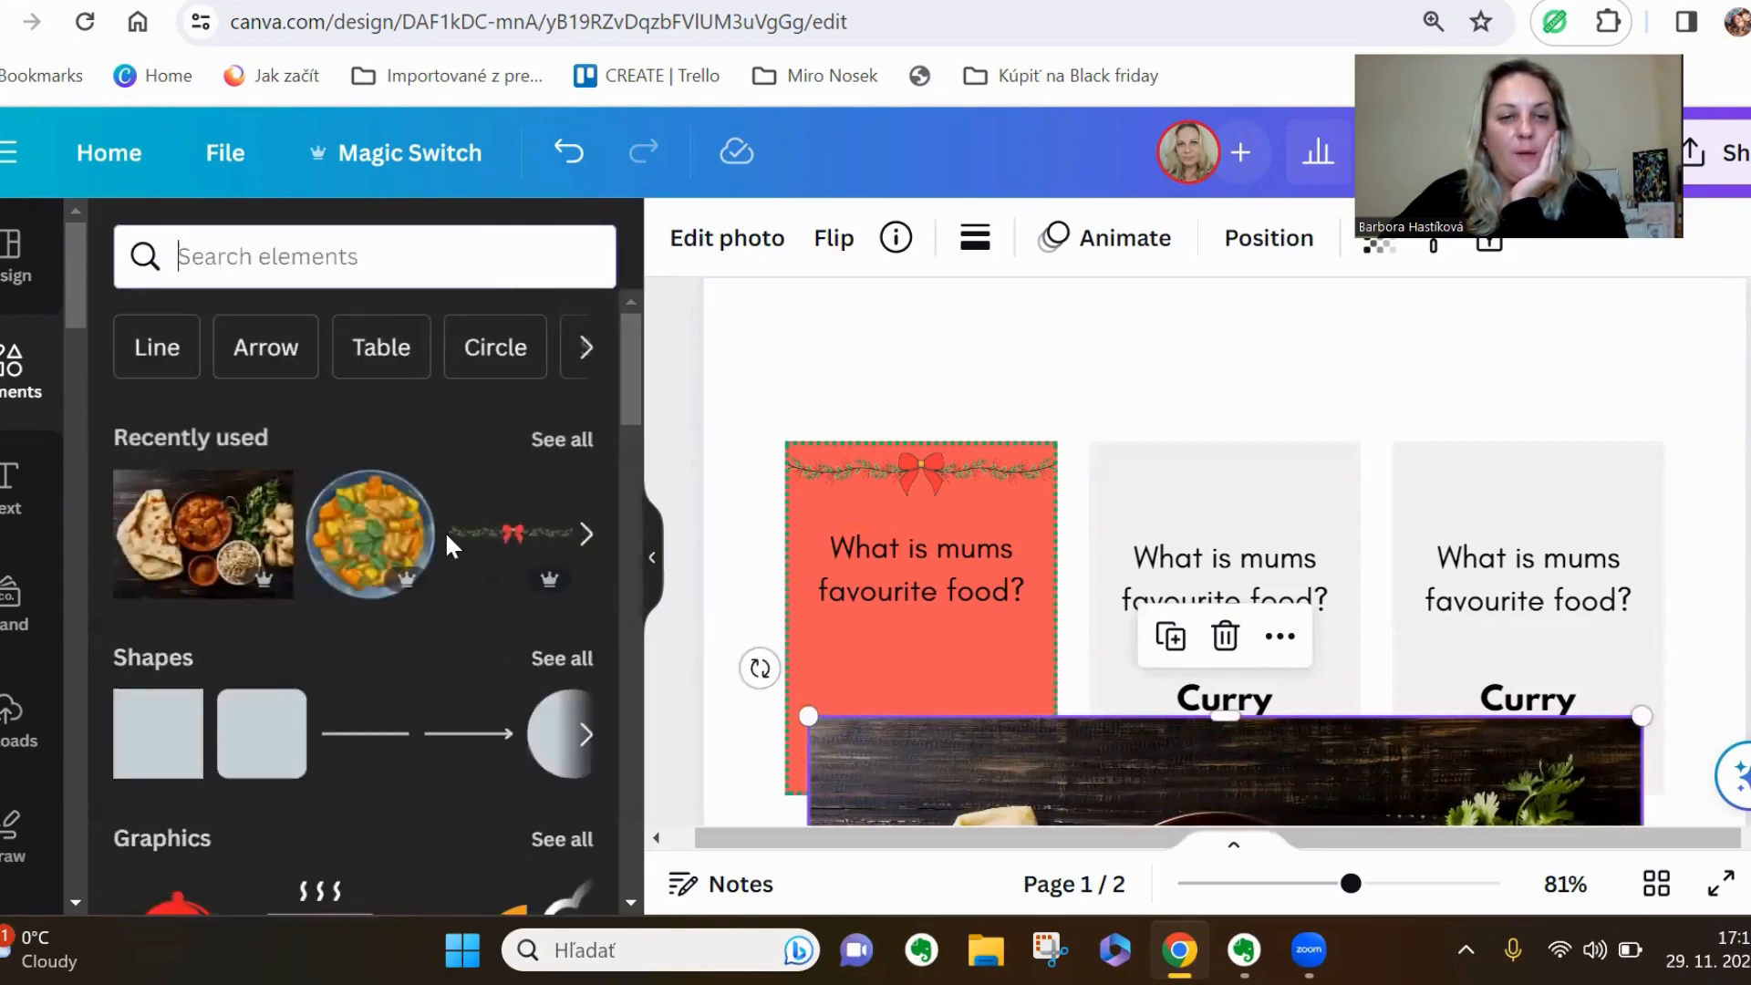
{"action": "scroll", "coordinate": [445, 531], "scroll_direction": "down", "scroll_amount": 5}
{"action": "scroll", "coordinate": [445, 531], "scroll_direction": "down", "scroll_amount": 10}
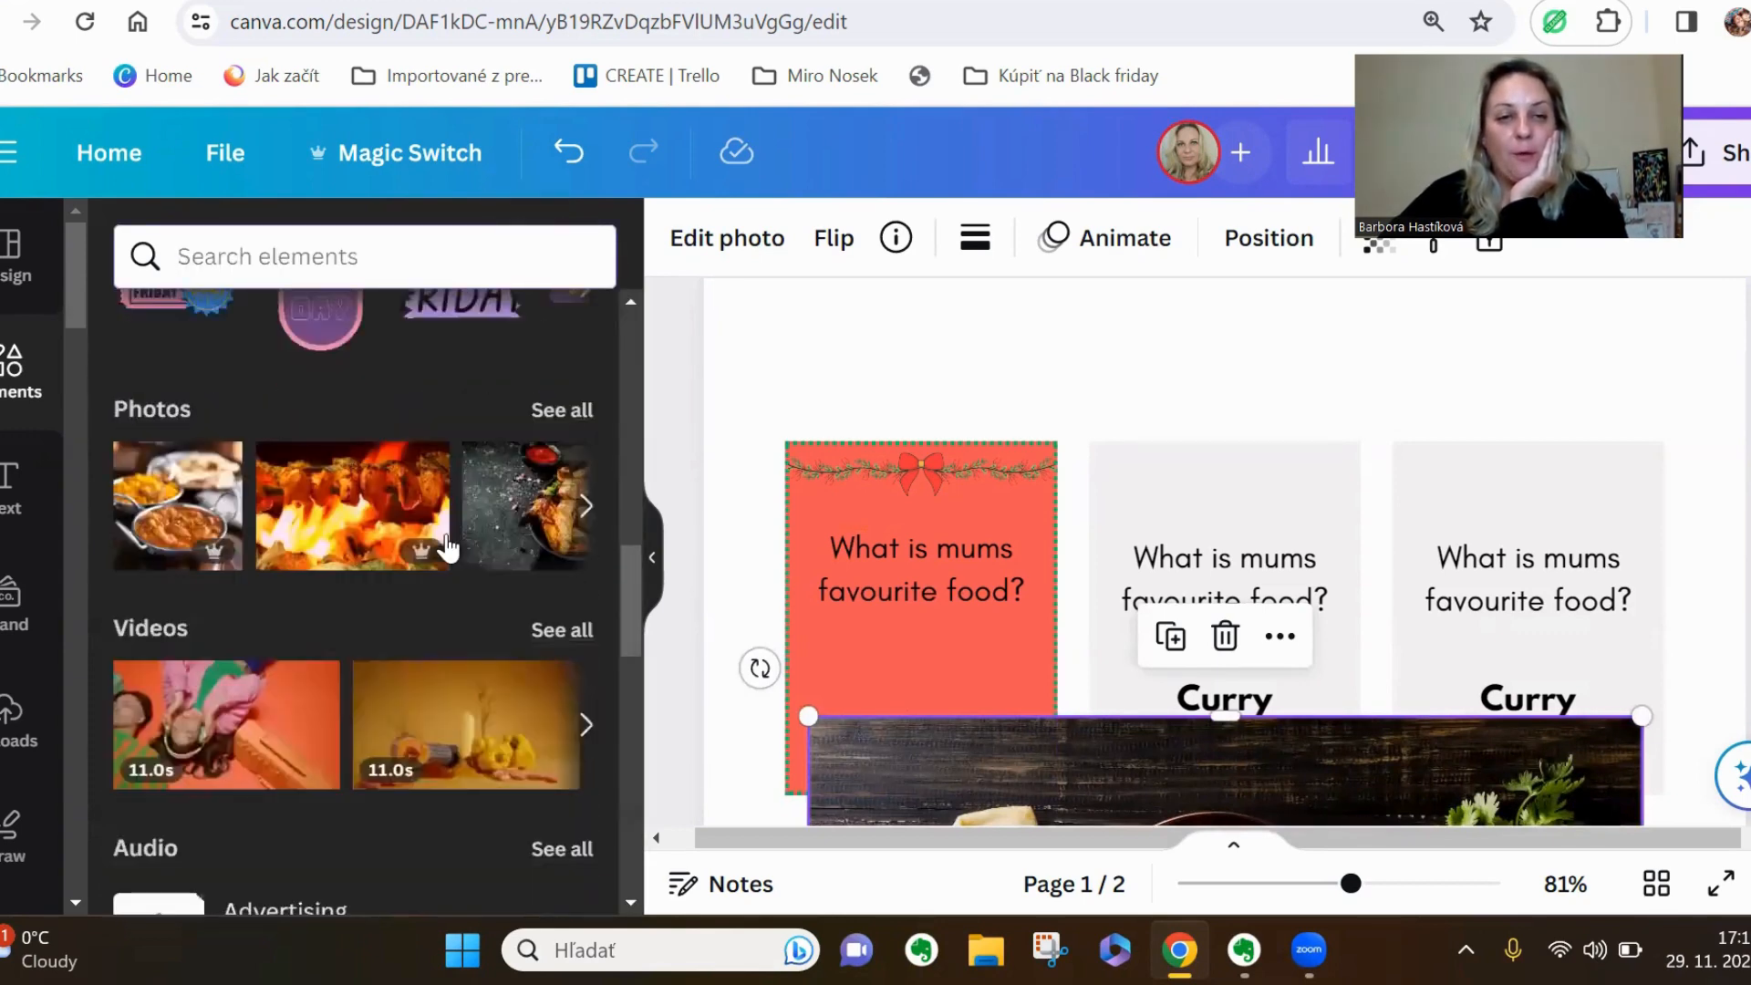
{"action": "scroll", "coordinate": [447, 537], "scroll_direction": "down", "scroll_amount": 8}
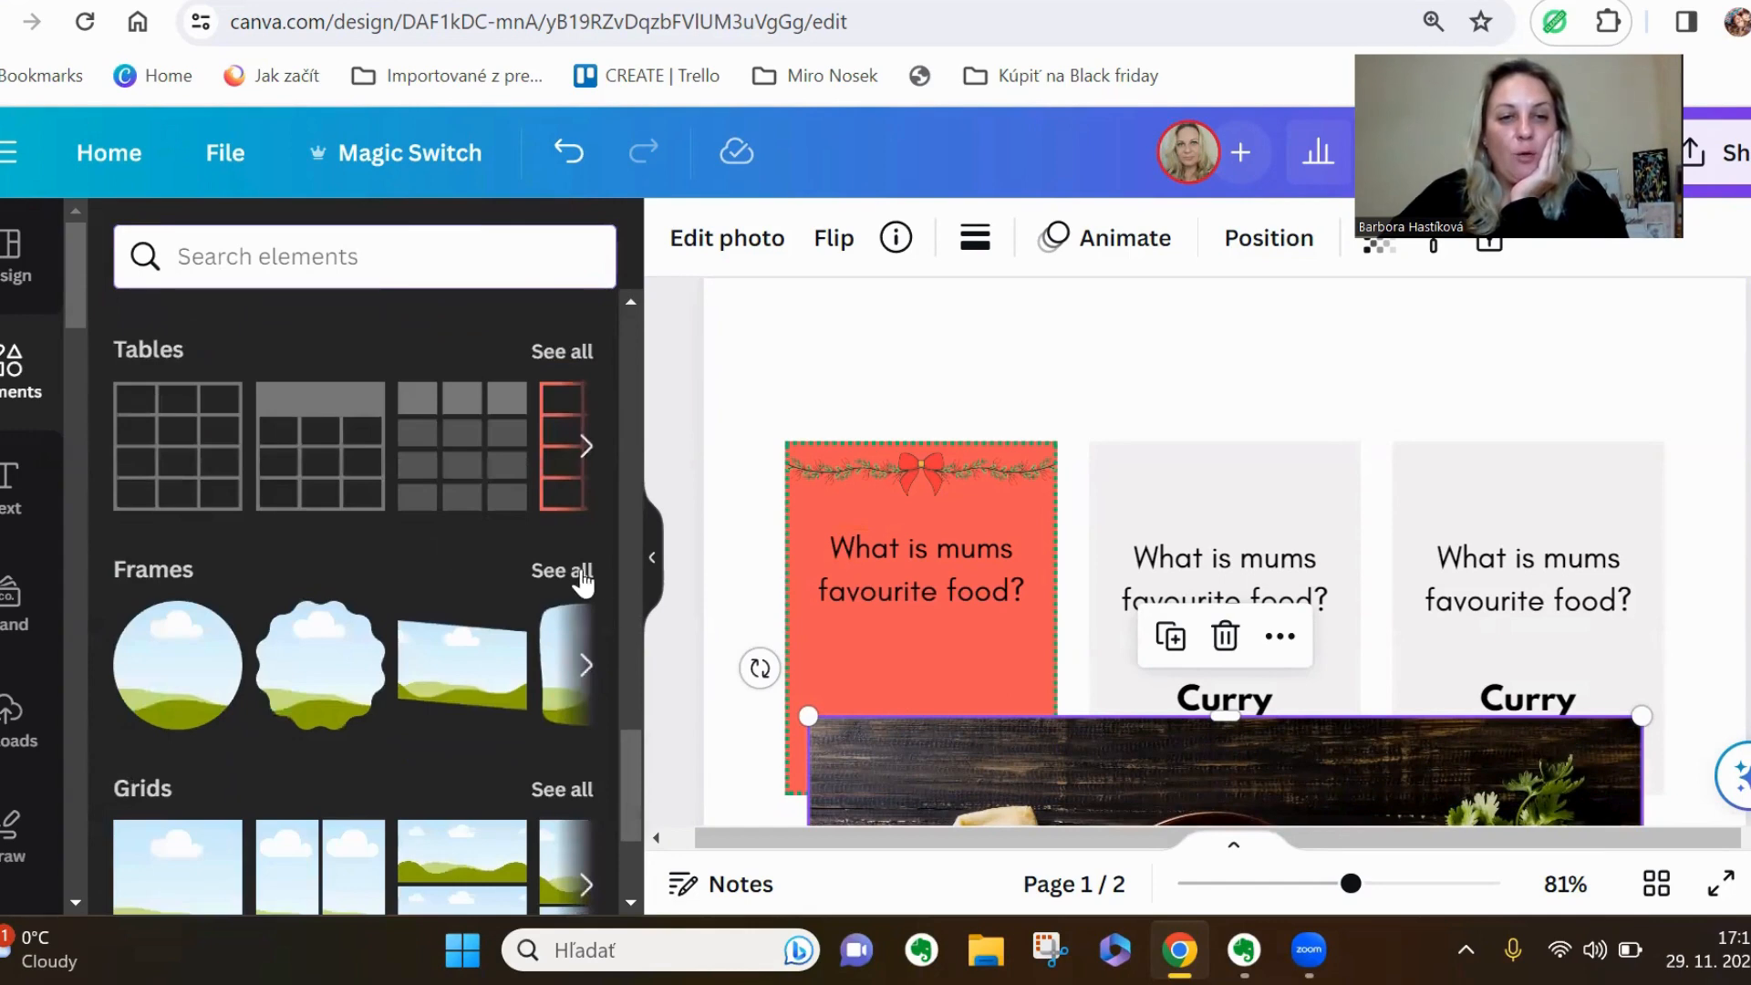
{"action": "left_click", "coordinate": [563, 572]}
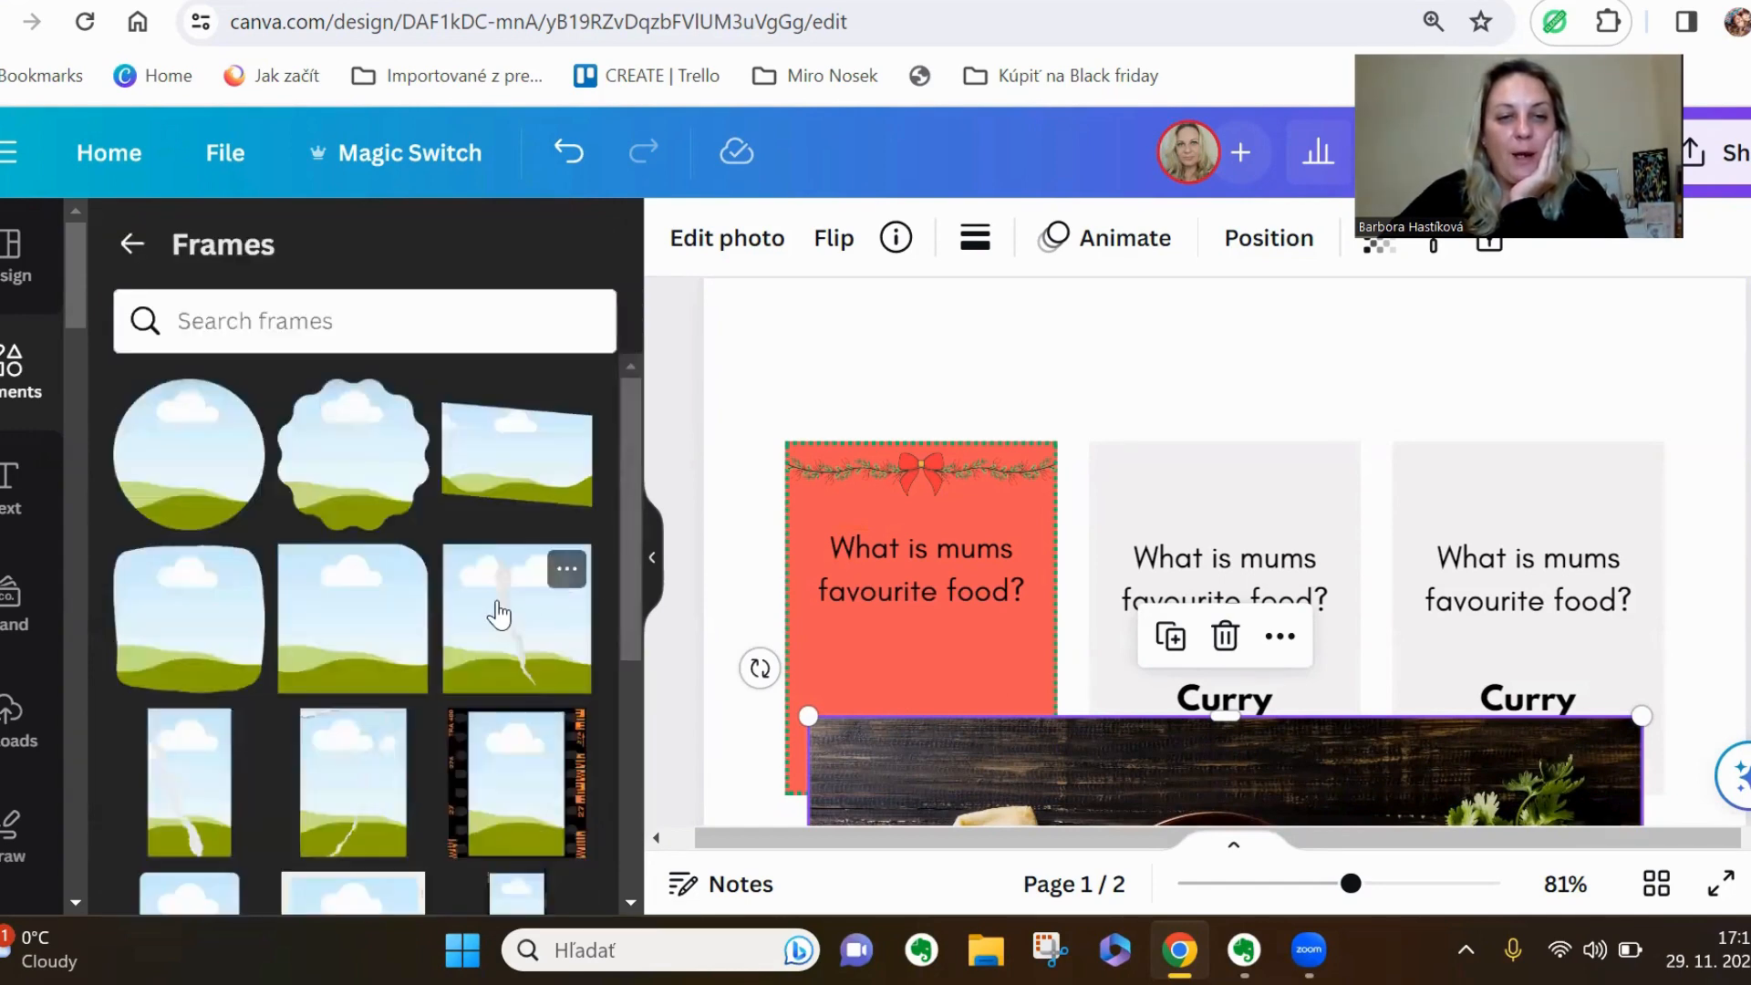
{"action": "scroll", "coordinate": [498, 613], "scroll_direction": "down", "scroll_amount": 5}
{"action": "scroll", "coordinate": [496, 616], "scroll_direction": "down", "scroll_amount": 5}
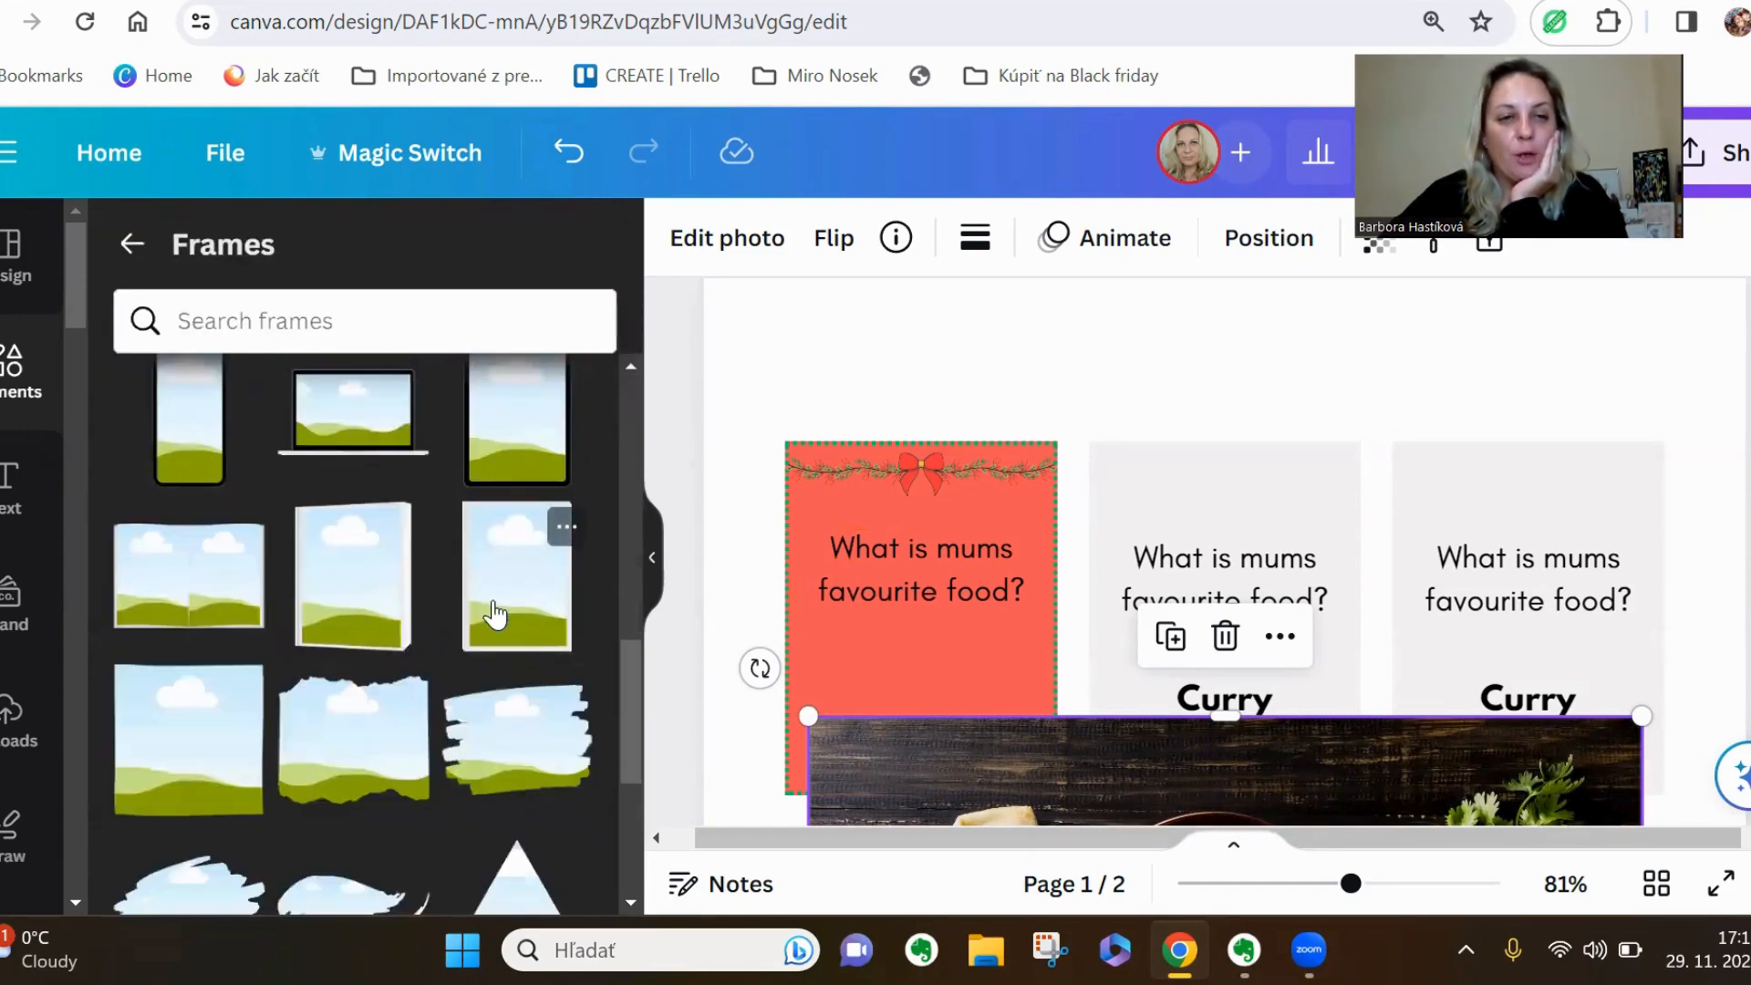
{"action": "scroll", "coordinate": [495, 615], "scroll_direction": "down", "scroll_amount": 2}
{"action": "left_click", "coordinate": [502, 609]}
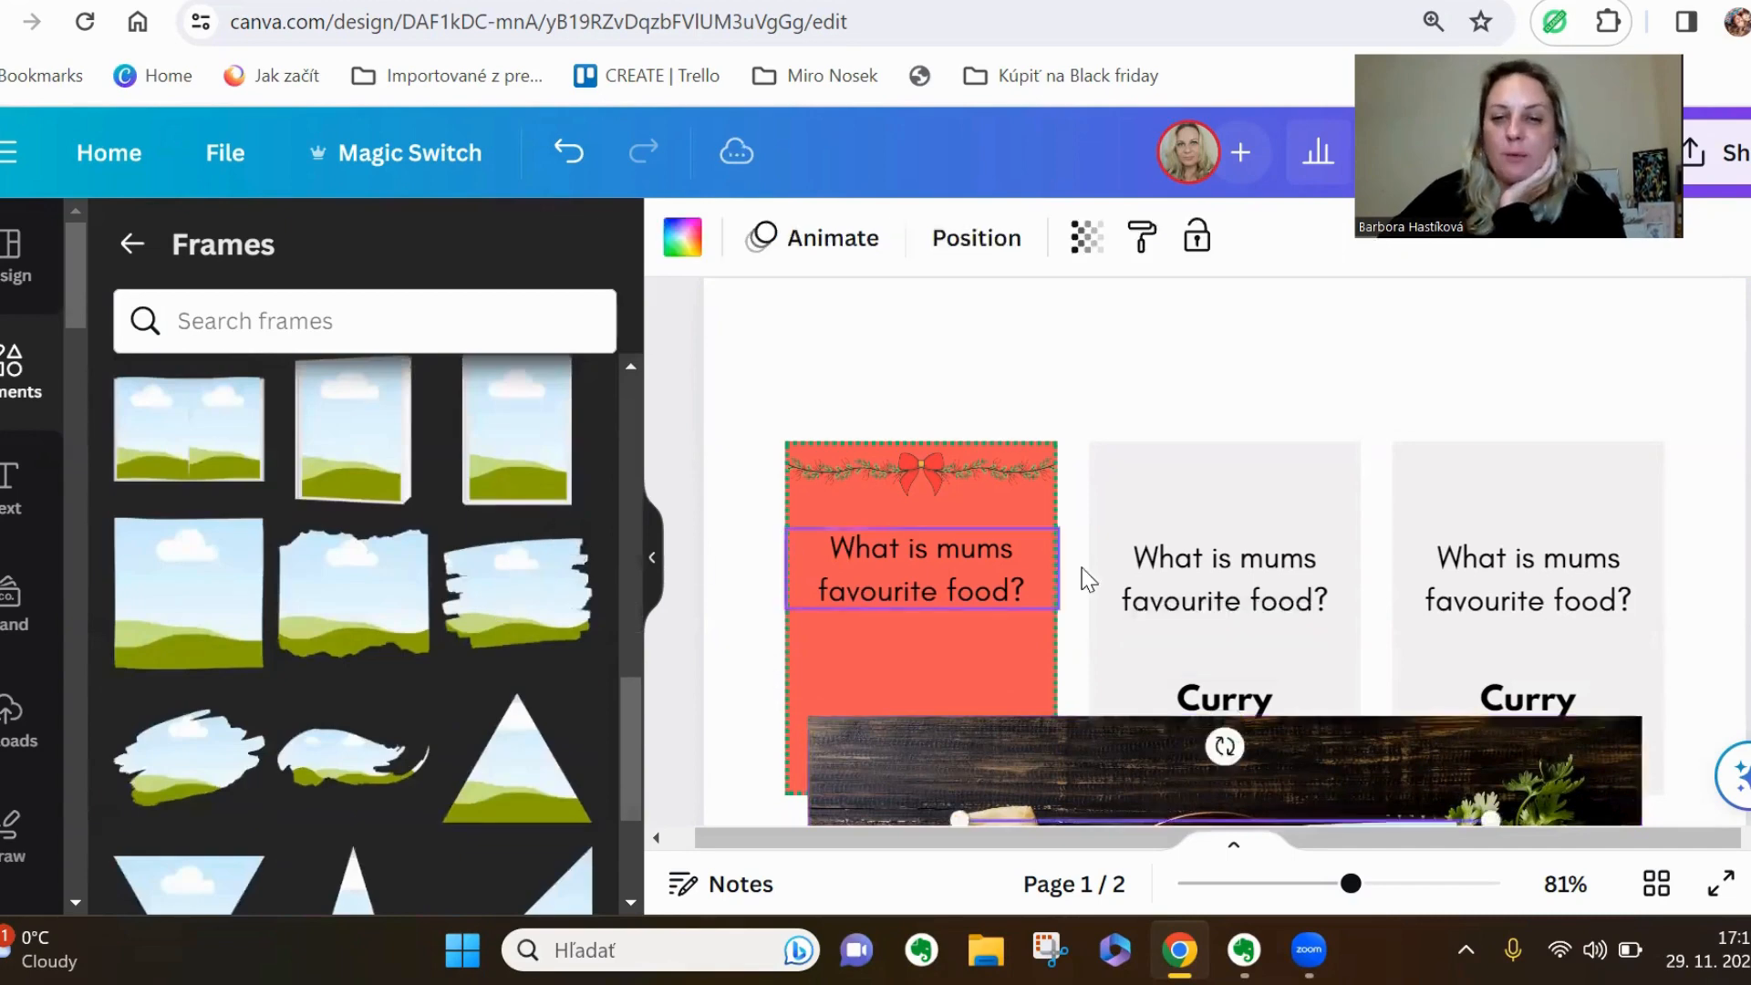
Scale the brush-stroke frame to fit below the coral card's question and fill it with the curry photo
{"action": "scroll", "coordinate": [1087, 567], "scroll_direction": "down", "scroll_amount": 3}
{"action": "left_click_drag", "start_coordinate": [1368, 738], "coordinate": [1169, 529]}
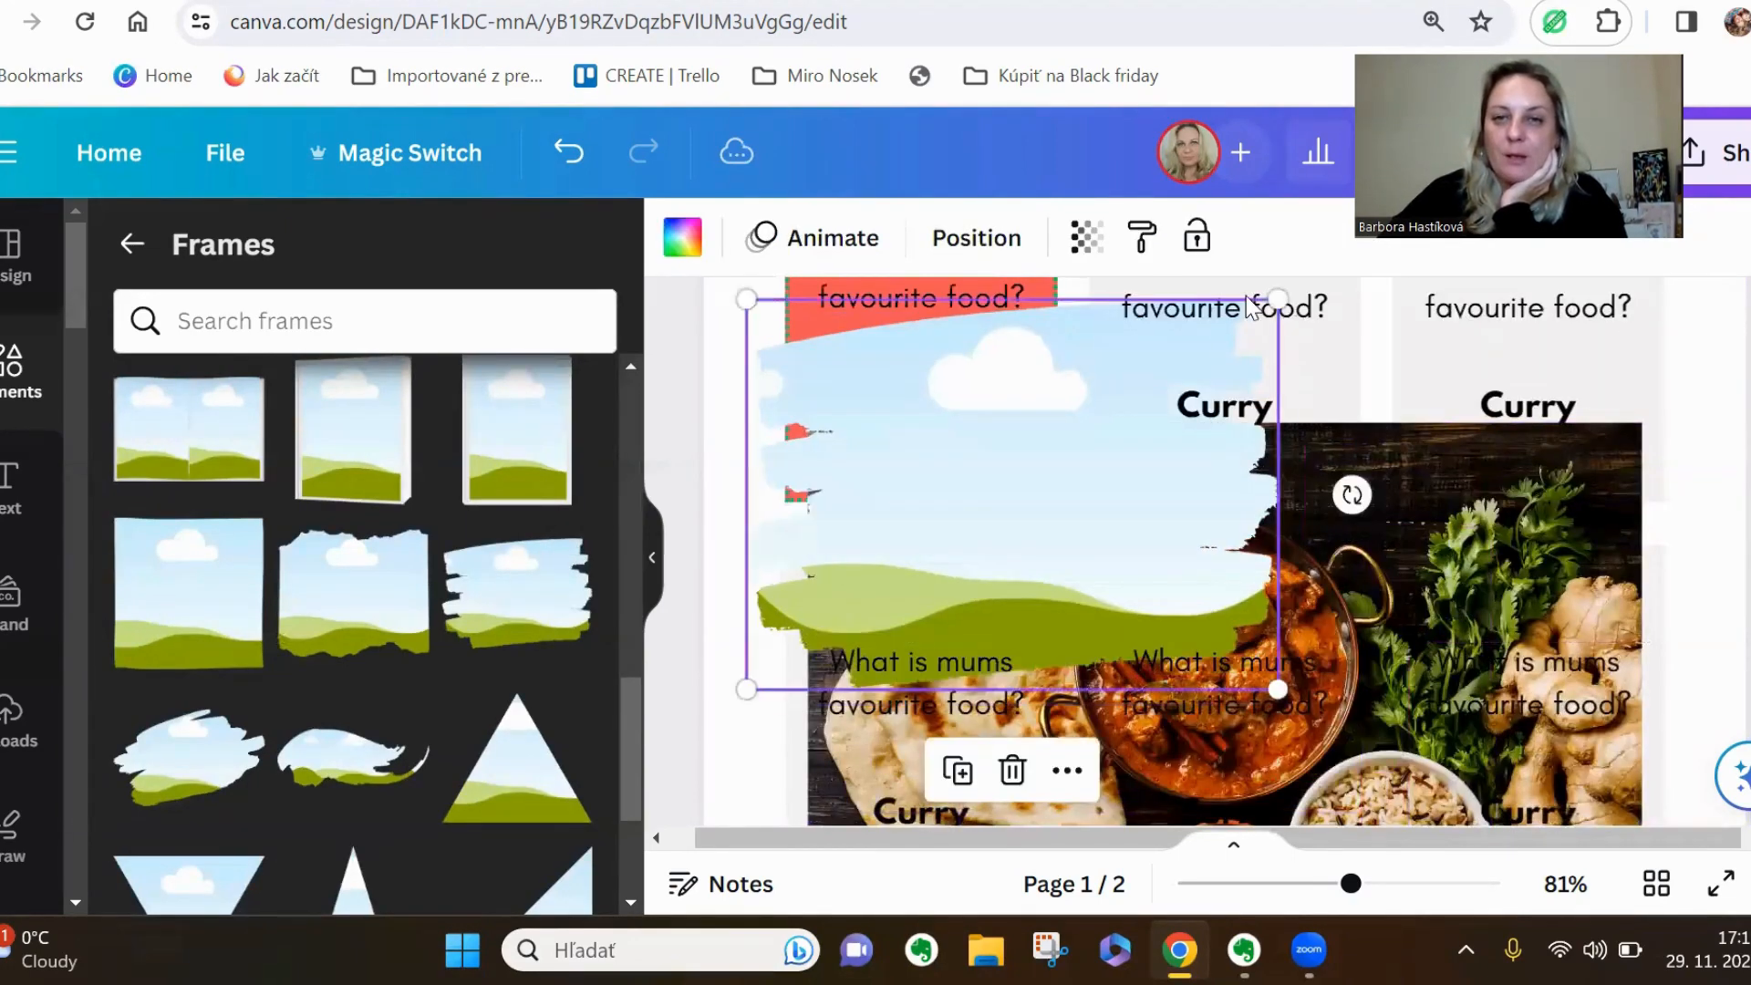
{"action": "mouse_move", "coordinate": [1285, 303]}
{"action": "left_mouse_down"}
{"action": "mouse_move", "coordinate": [1147, 365]}
{"action": "mouse_move", "coordinate": [915, 517]}
{"action": "left_mouse_up"}
{"action": "mouse_move", "coordinate": [844, 634]}
{"action": "left_mouse_down"}
{"action": "mouse_move", "coordinate": [882, 339]}
{"action": "mouse_move", "coordinate": [920, 426]}
{"action": "left_mouse_up"}
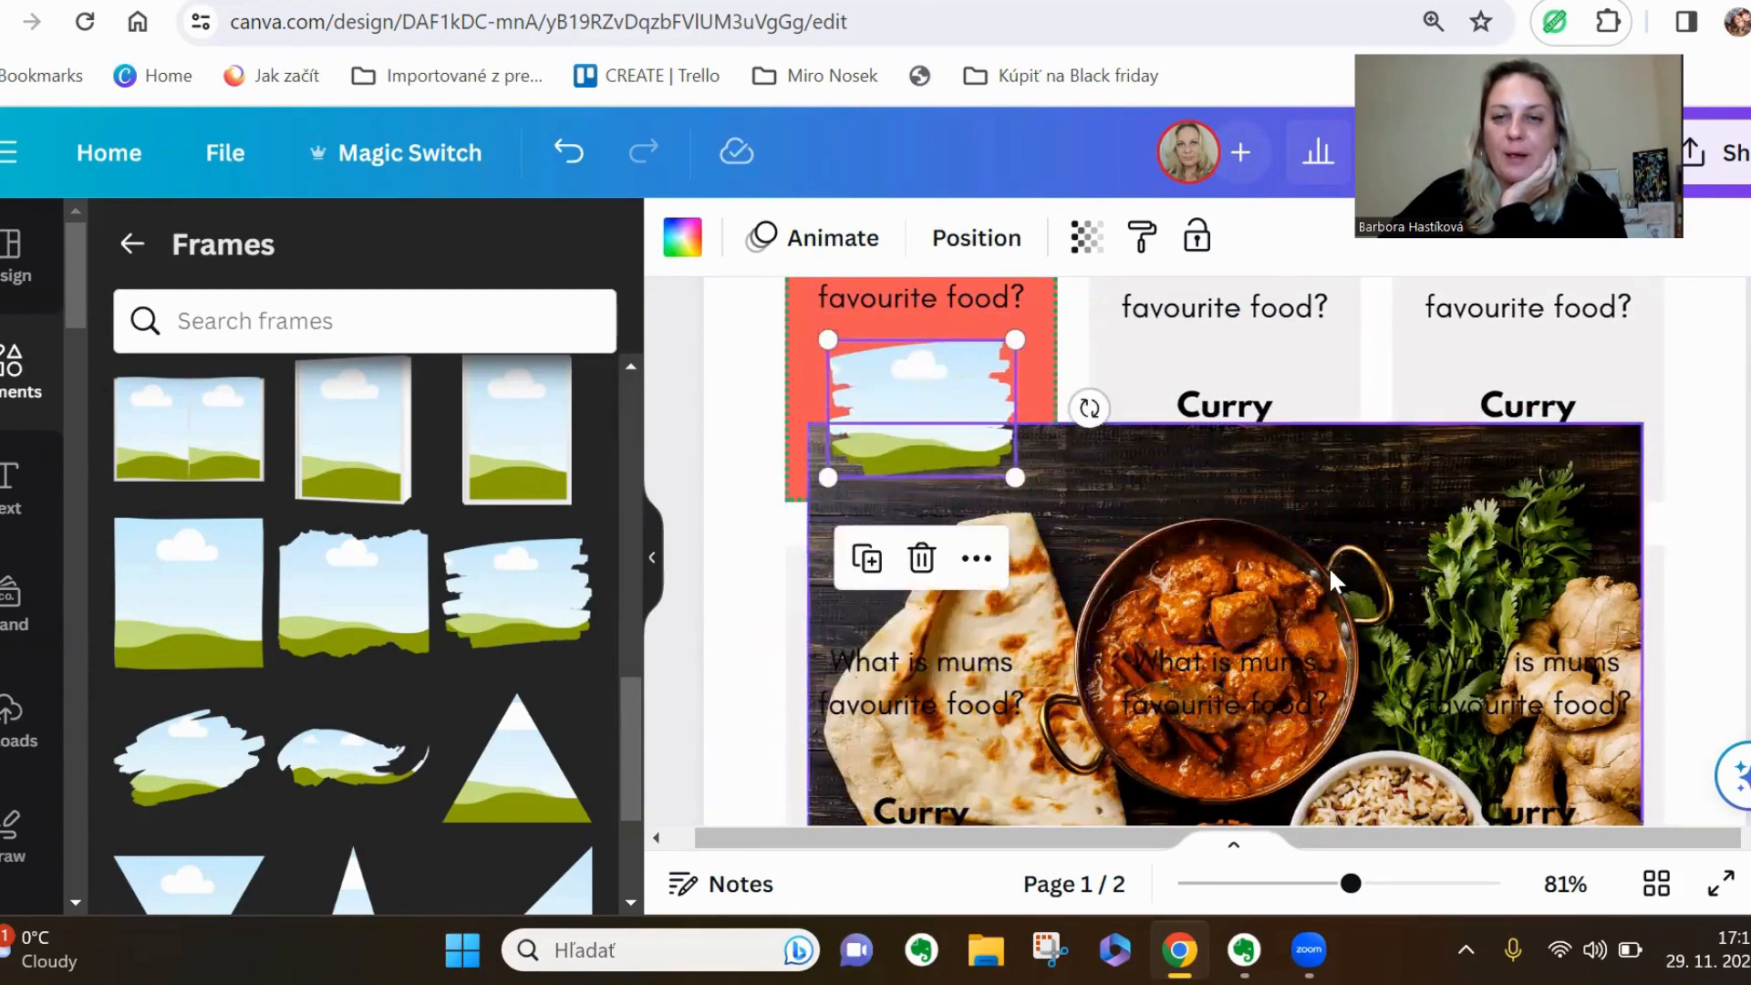
{"action": "mouse_move", "coordinate": [1347, 578]}
{"action": "left_mouse_down"}
{"action": "mouse_move", "coordinate": [1129, 512]}
{"action": "mouse_move", "coordinate": [937, 417]}
{"action": "mouse_move", "coordinate": [812, 629]}
{"action": "left_mouse_up"}
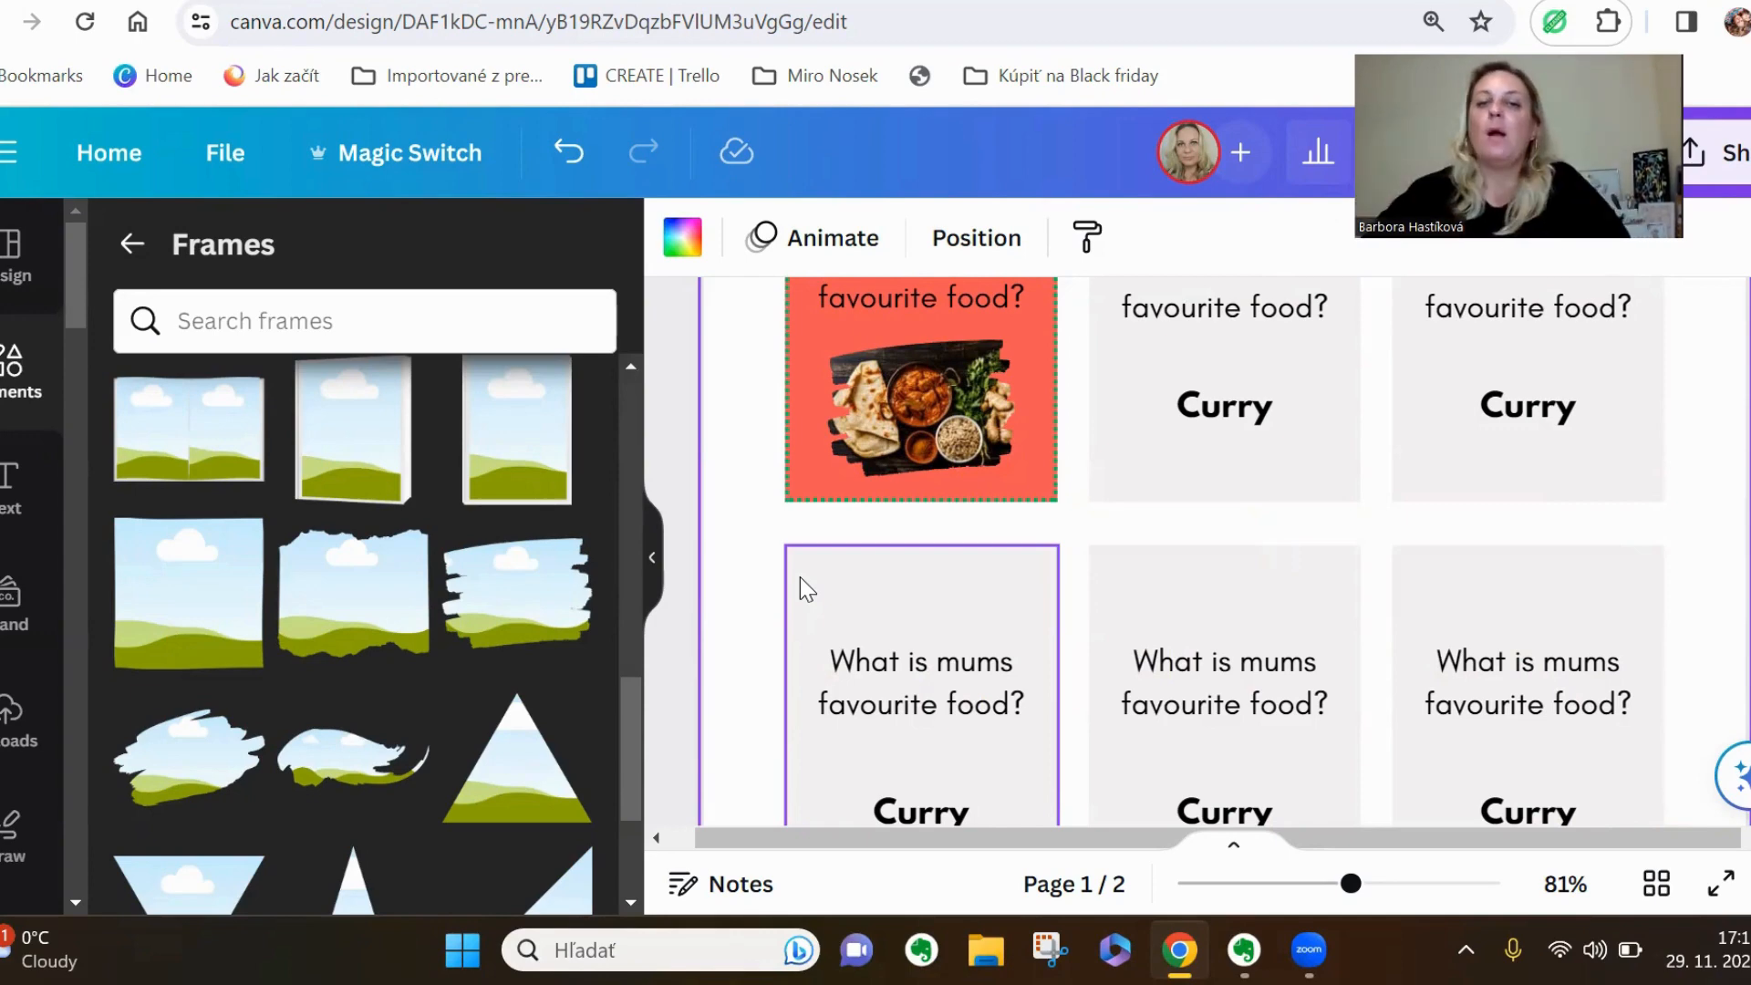
Move the garland slightly lower on the coral card, keeping it centred across the card's width
{"action": "scroll", "coordinate": [775, 584], "scroll_direction": "up", "scroll_amount": 3}
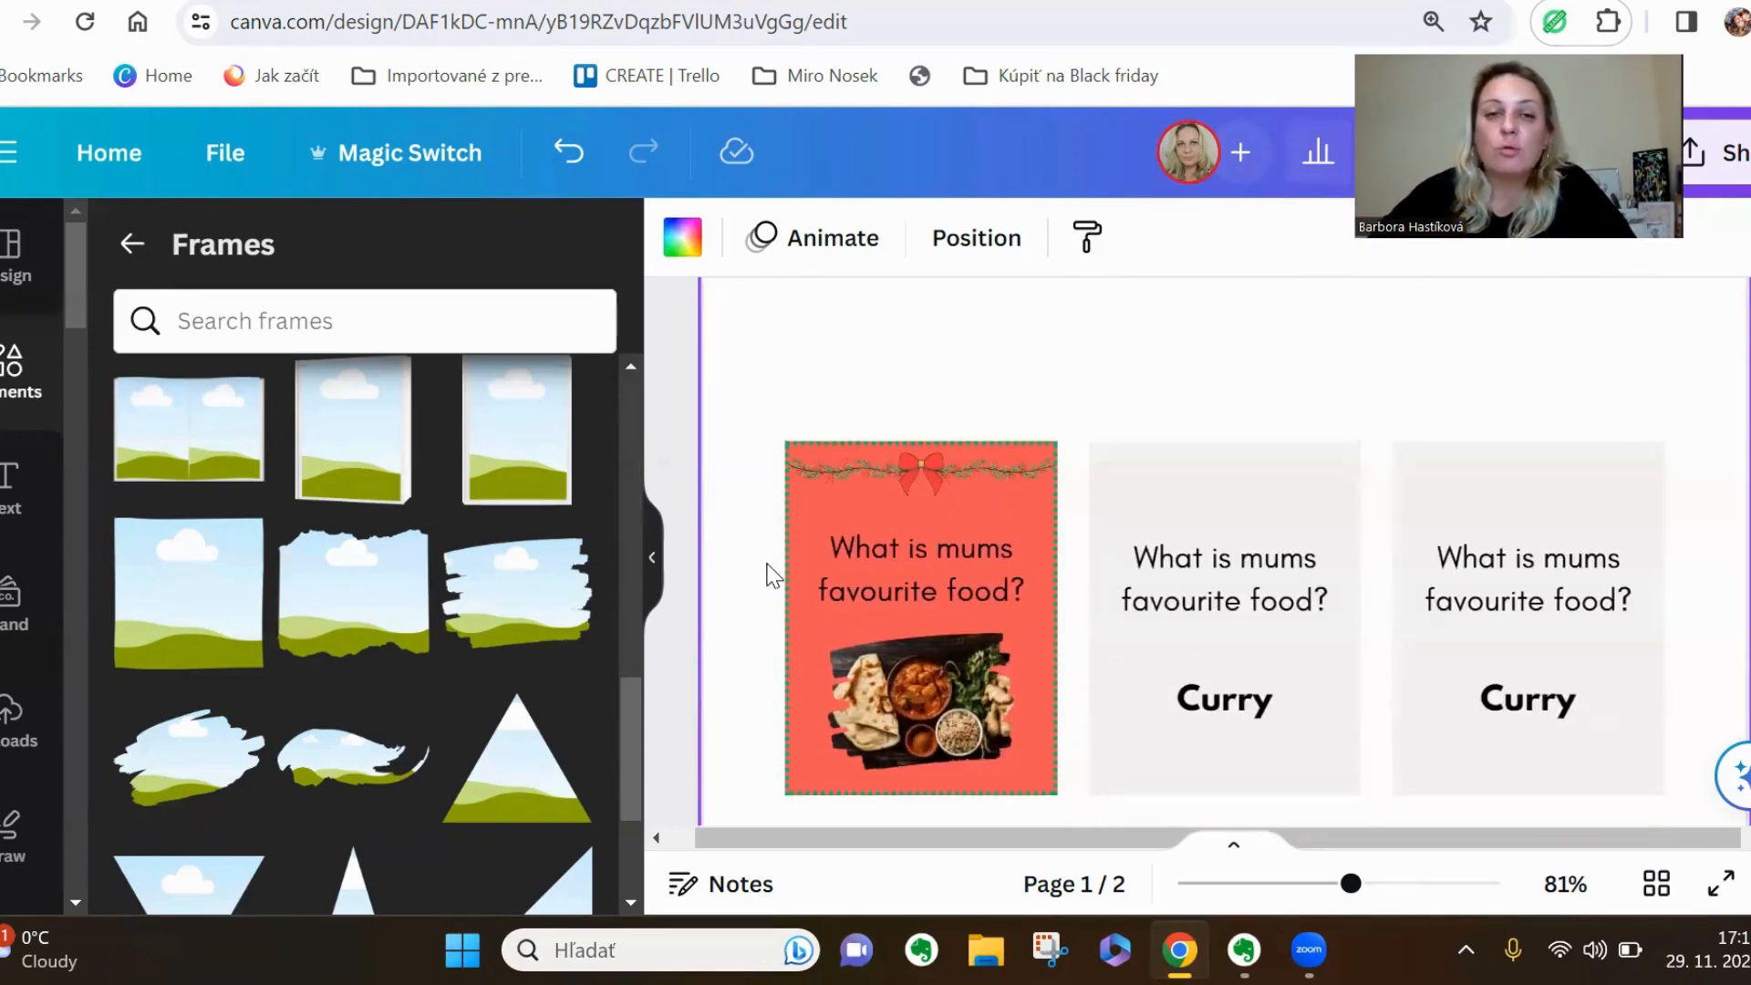
{"action": "scroll", "coordinate": [773, 575], "scroll_direction": "down", "scroll_amount": 2}
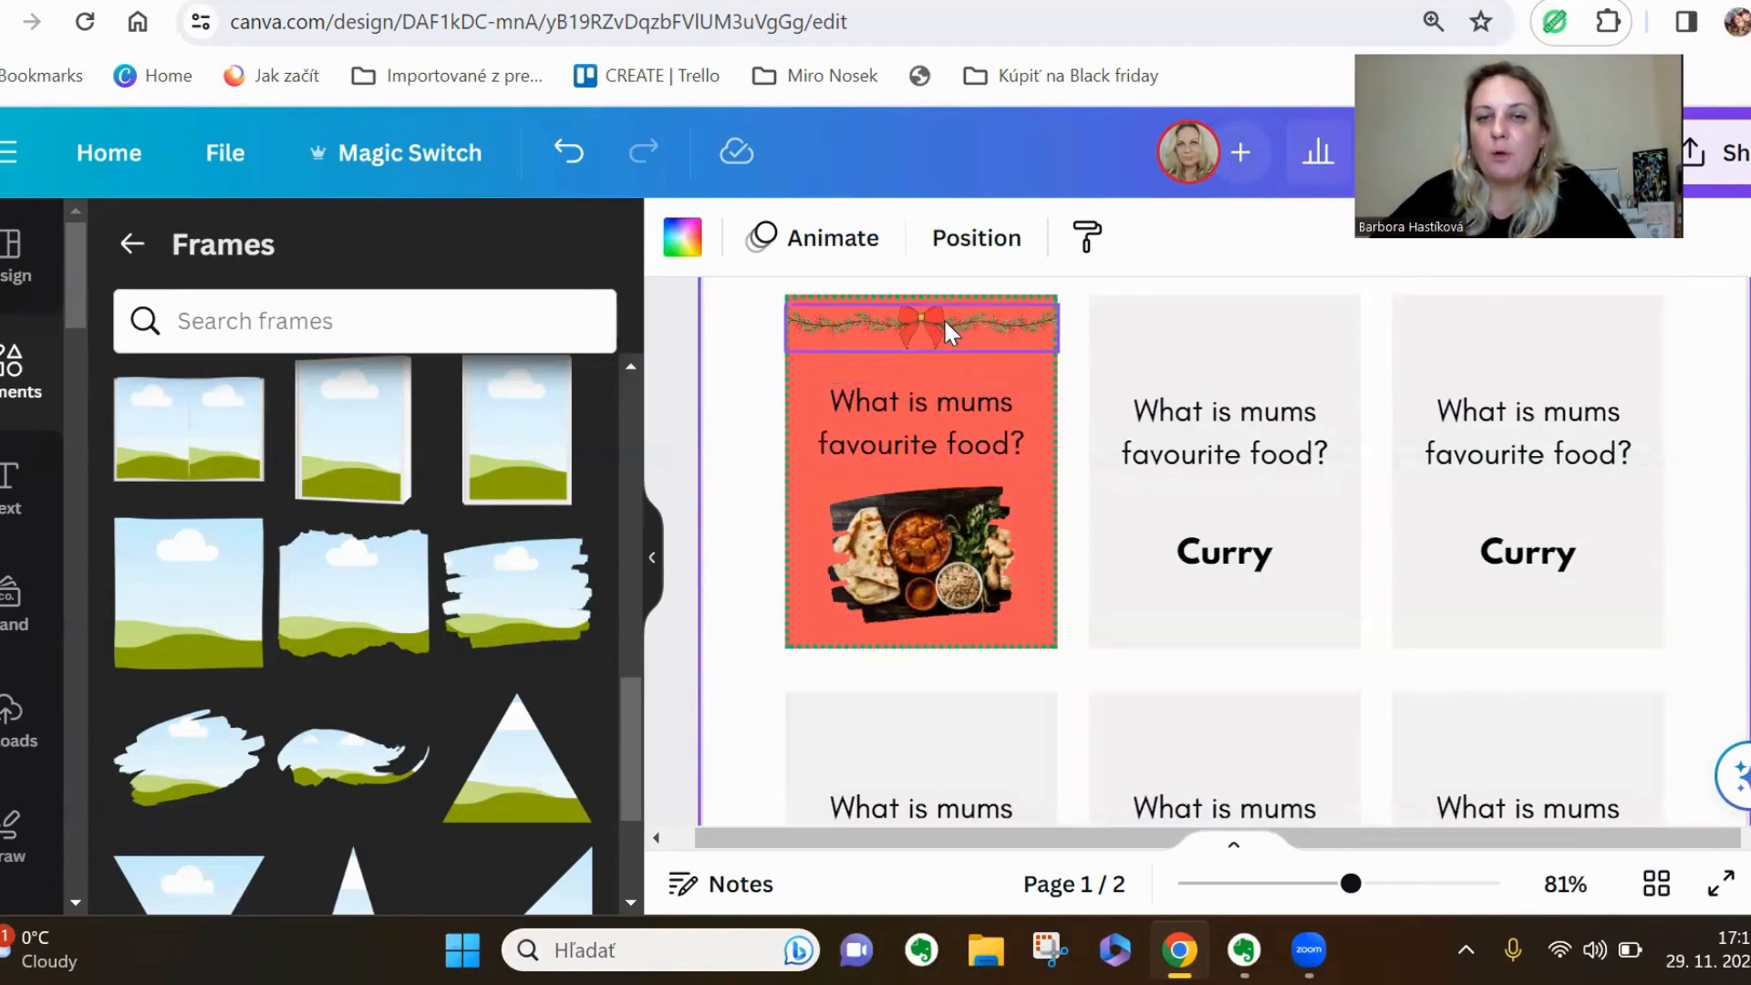
{"action": "mouse_move", "coordinate": [943, 317]}
{"action": "left_mouse_down"}
{"action": "mouse_move", "coordinate": [954, 364]}
{"action": "mouse_move", "coordinate": [954, 319]}
{"action": "left_mouse_up"}
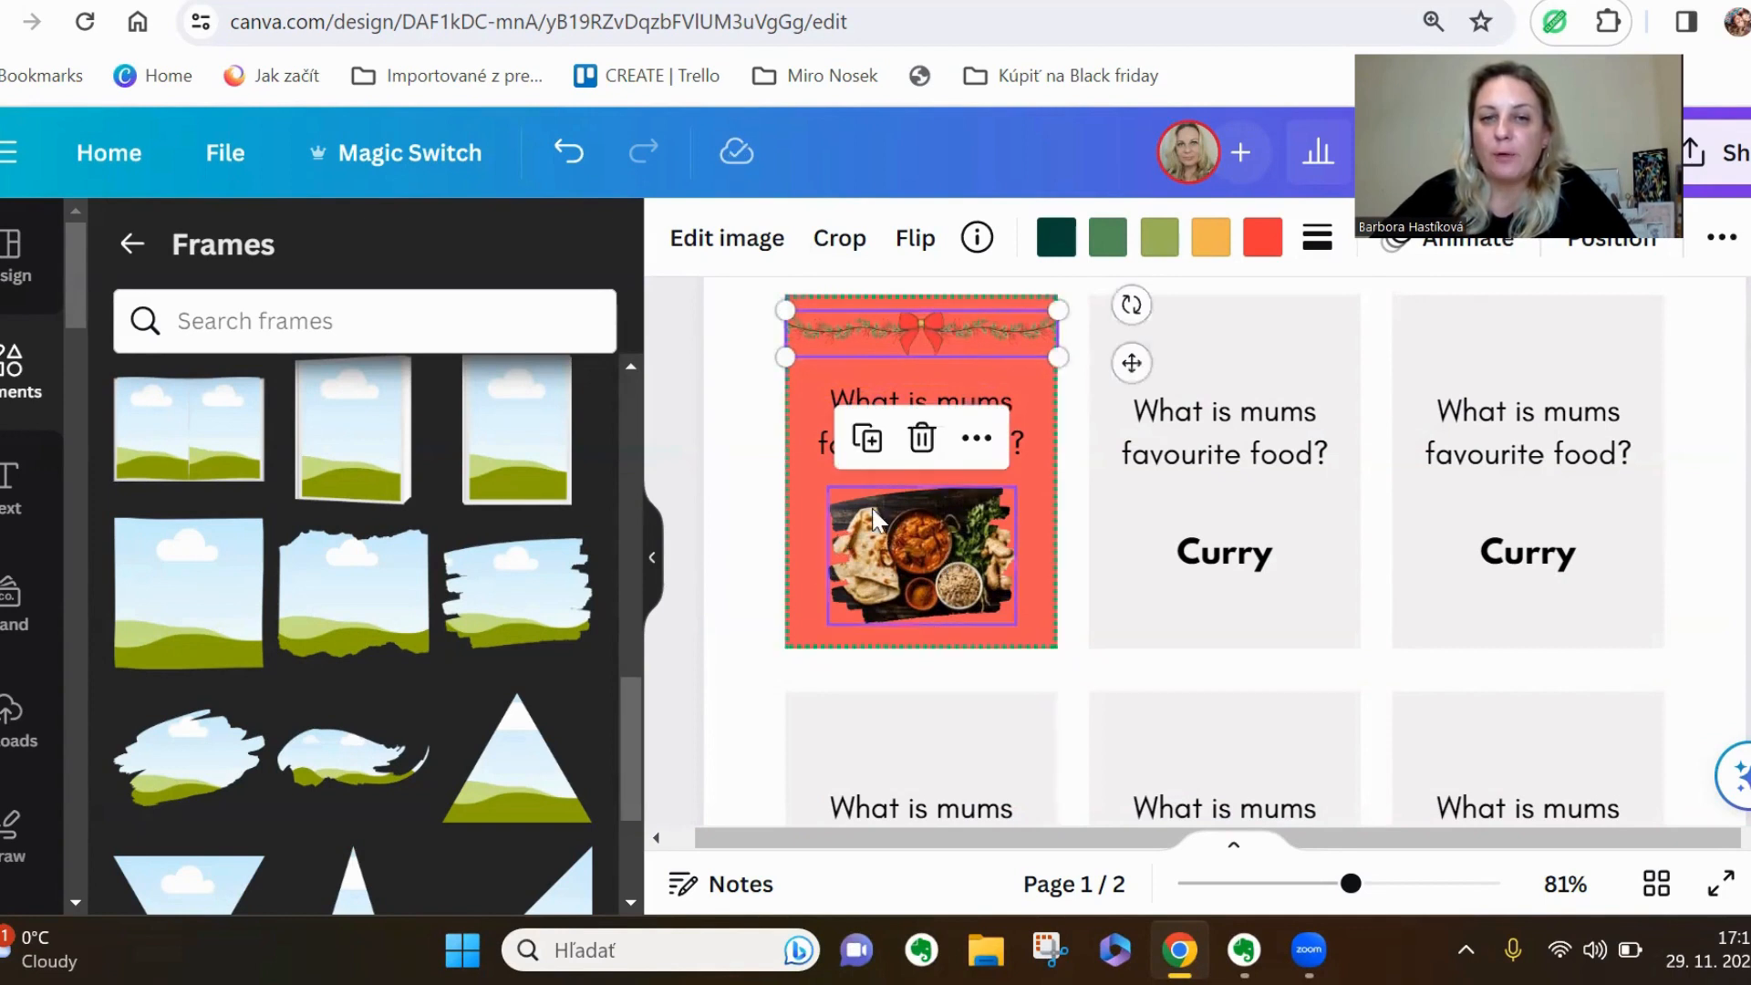
{"action": "left_click", "coordinate": [739, 543]}
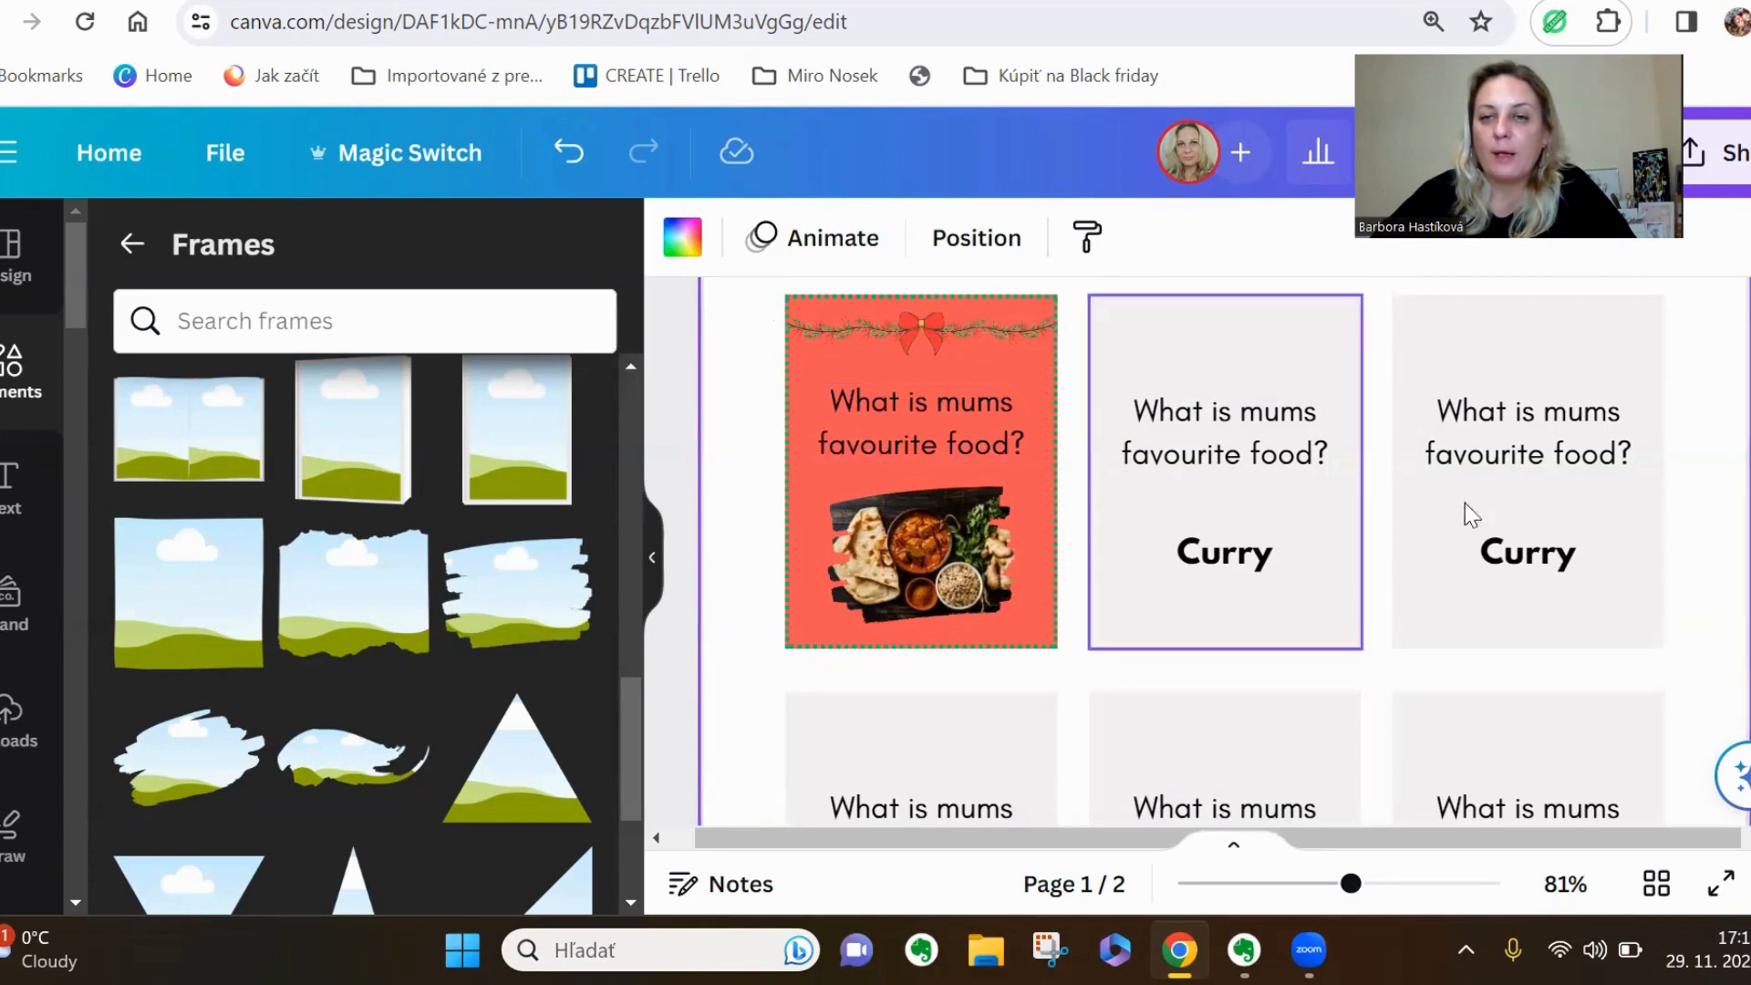
Delete the two grey cards beside the coral card together with their question and answer texts
{"action": "left_click_drag", "start_coordinate": [1698, 354], "coordinate": [1229, 600]}
{"action": "key", "text": "Delete"}
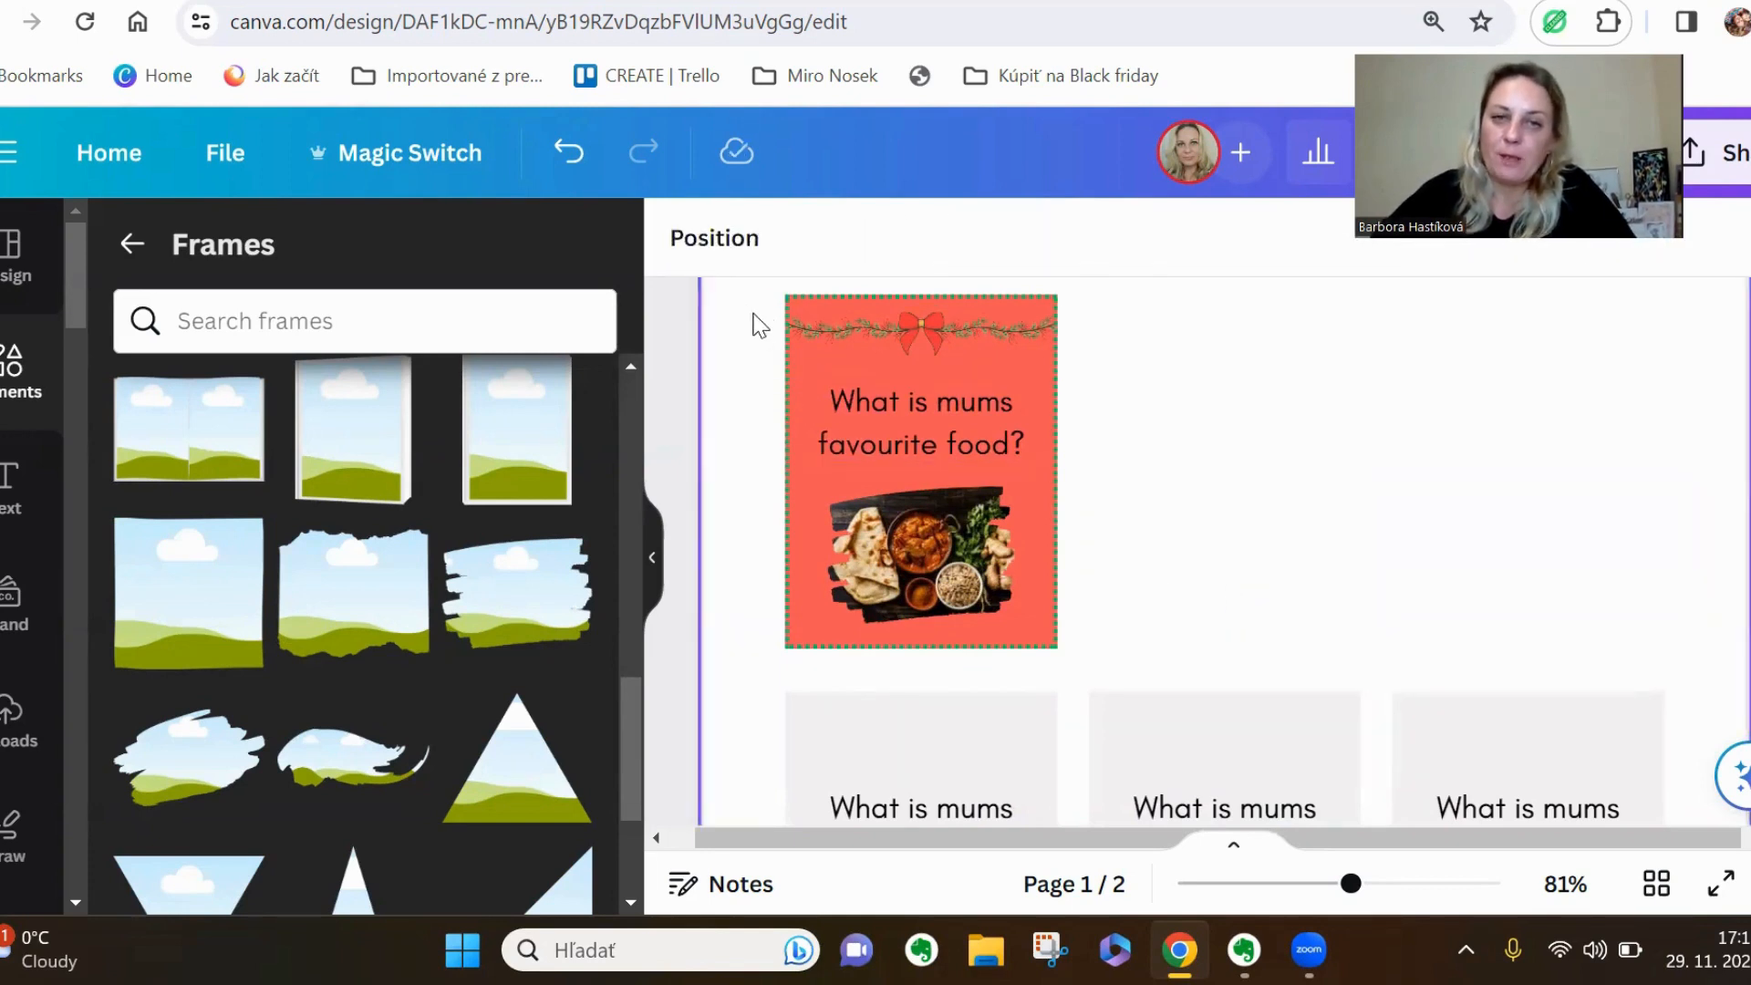
Duplicate the complete coral card twice to fill the two empty places beside it in the first row
{"action": "left_click_drag", "start_coordinate": [757, 324], "coordinate": [1062, 636]}
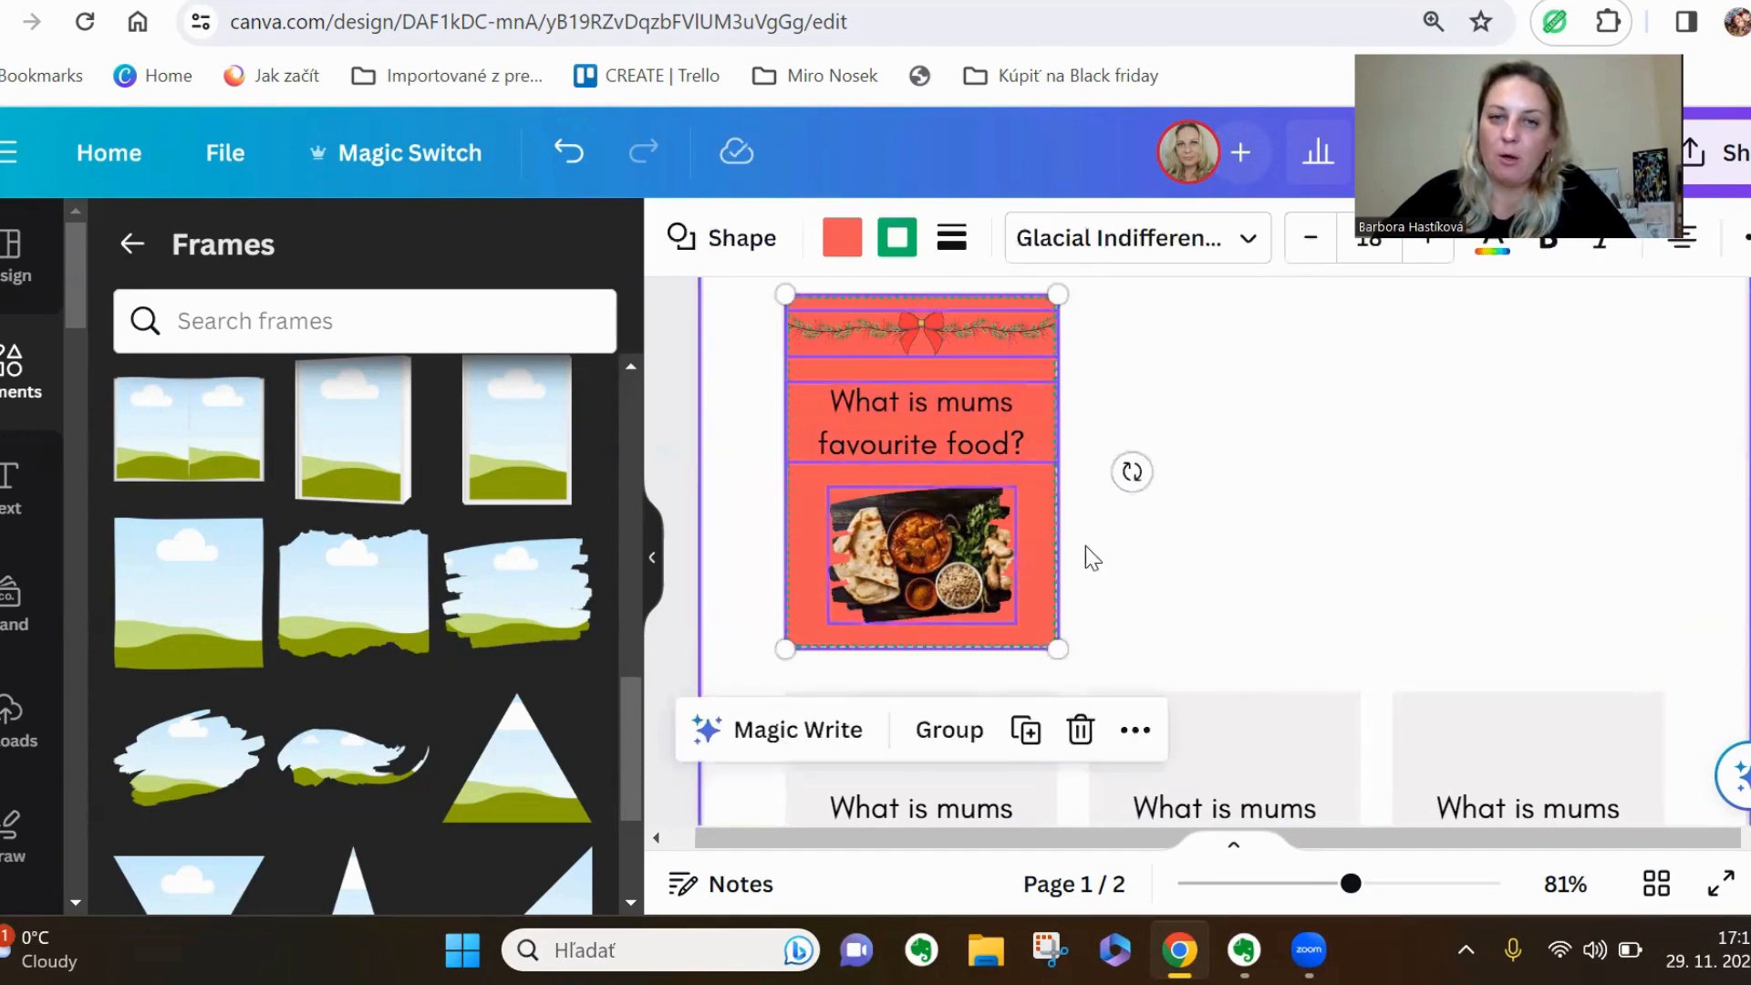
{"action": "left_click", "coordinate": [1023, 729]}
{"action": "left_click_drag", "start_coordinate": [1049, 510], "coordinate": [1269, 493]}
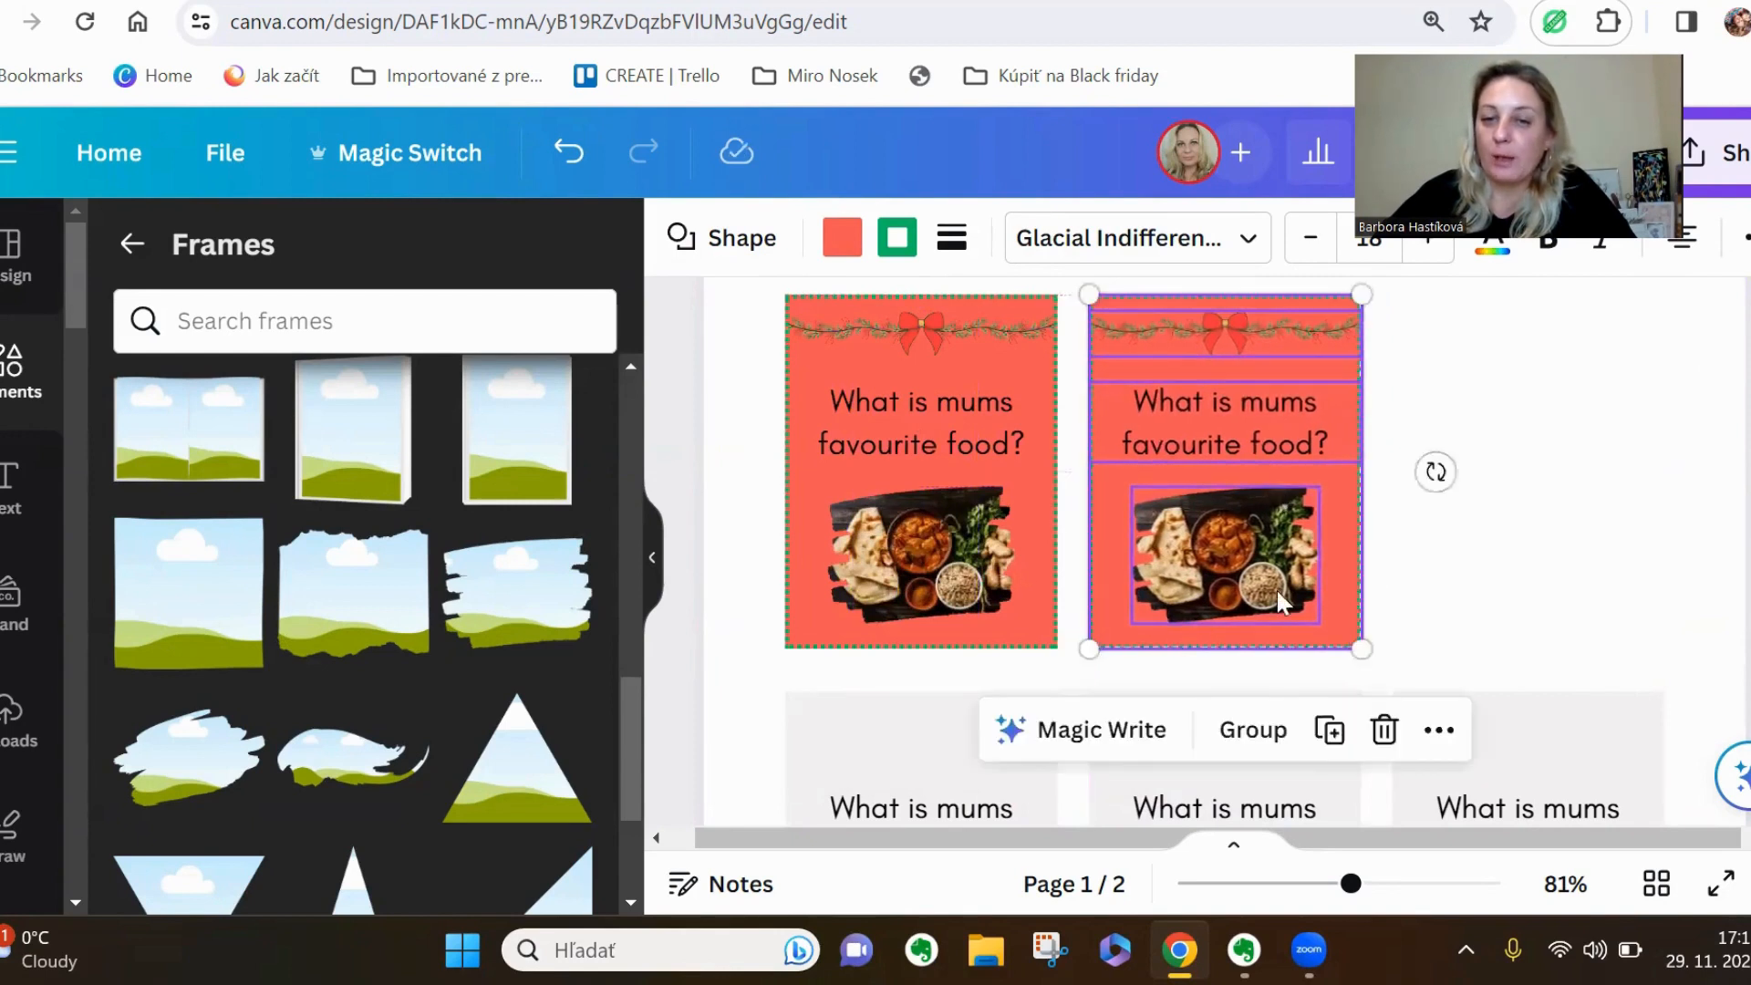
{"action": "left_click", "coordinate": [1325, 726]}
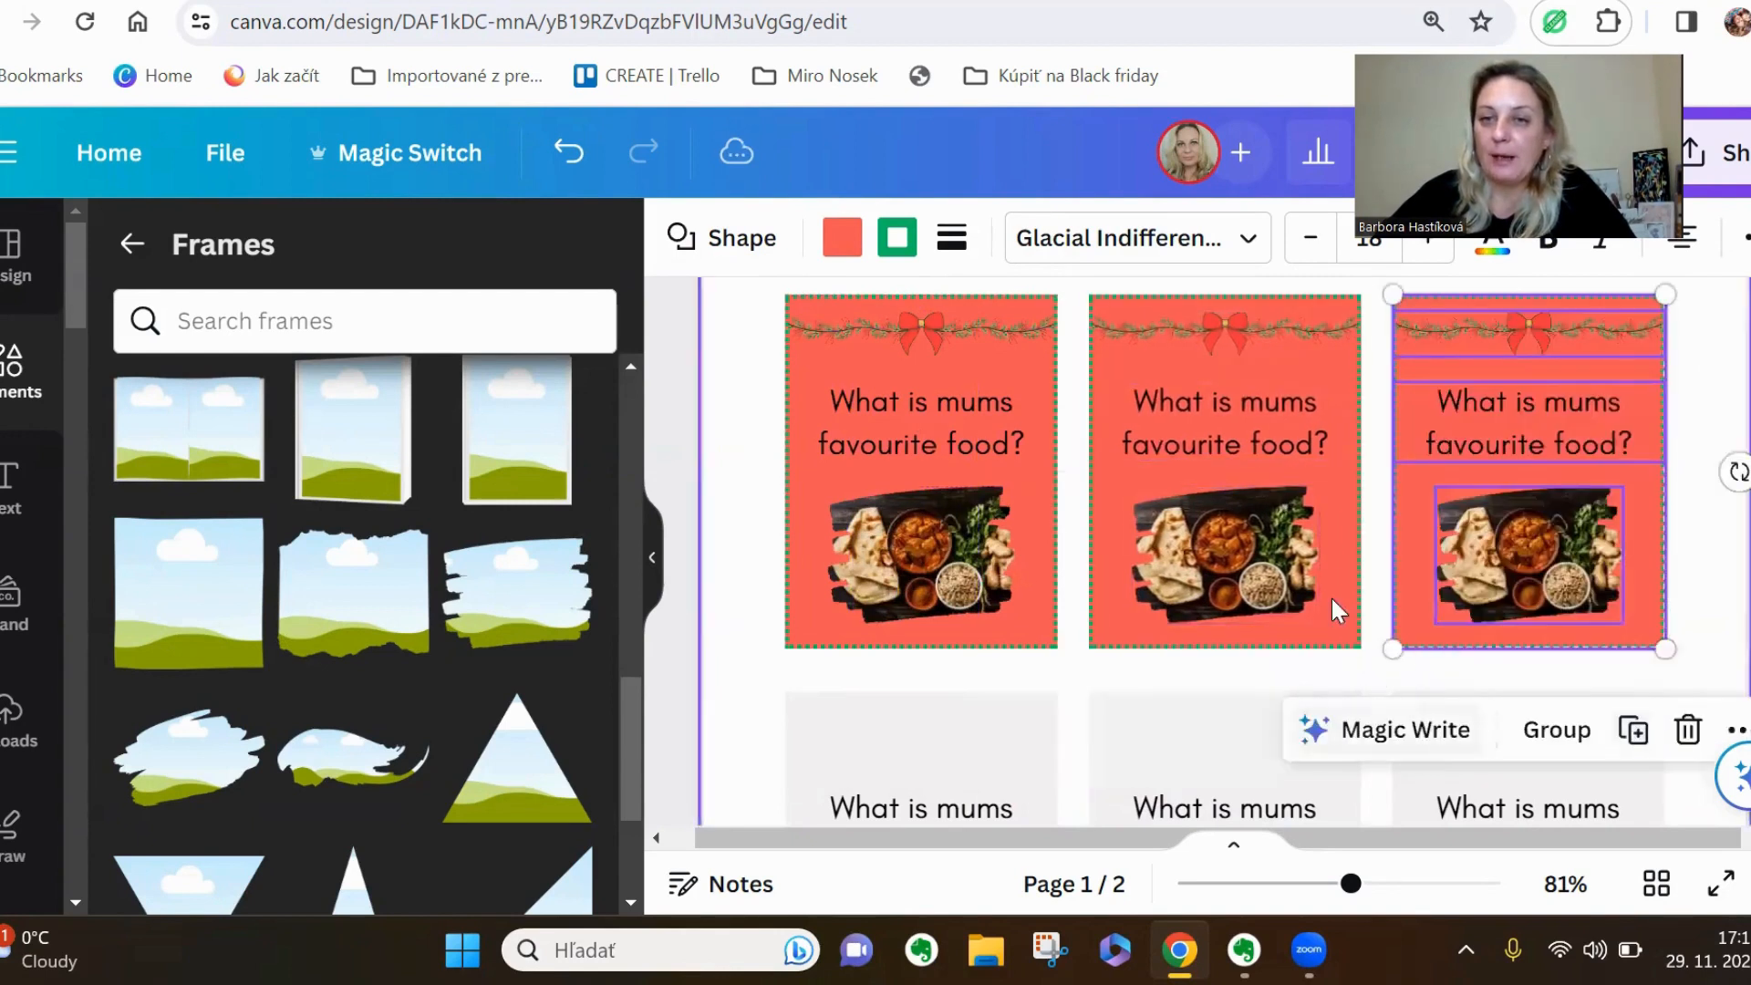
{"action": "left_click", "coordinate": [1711, 605]}
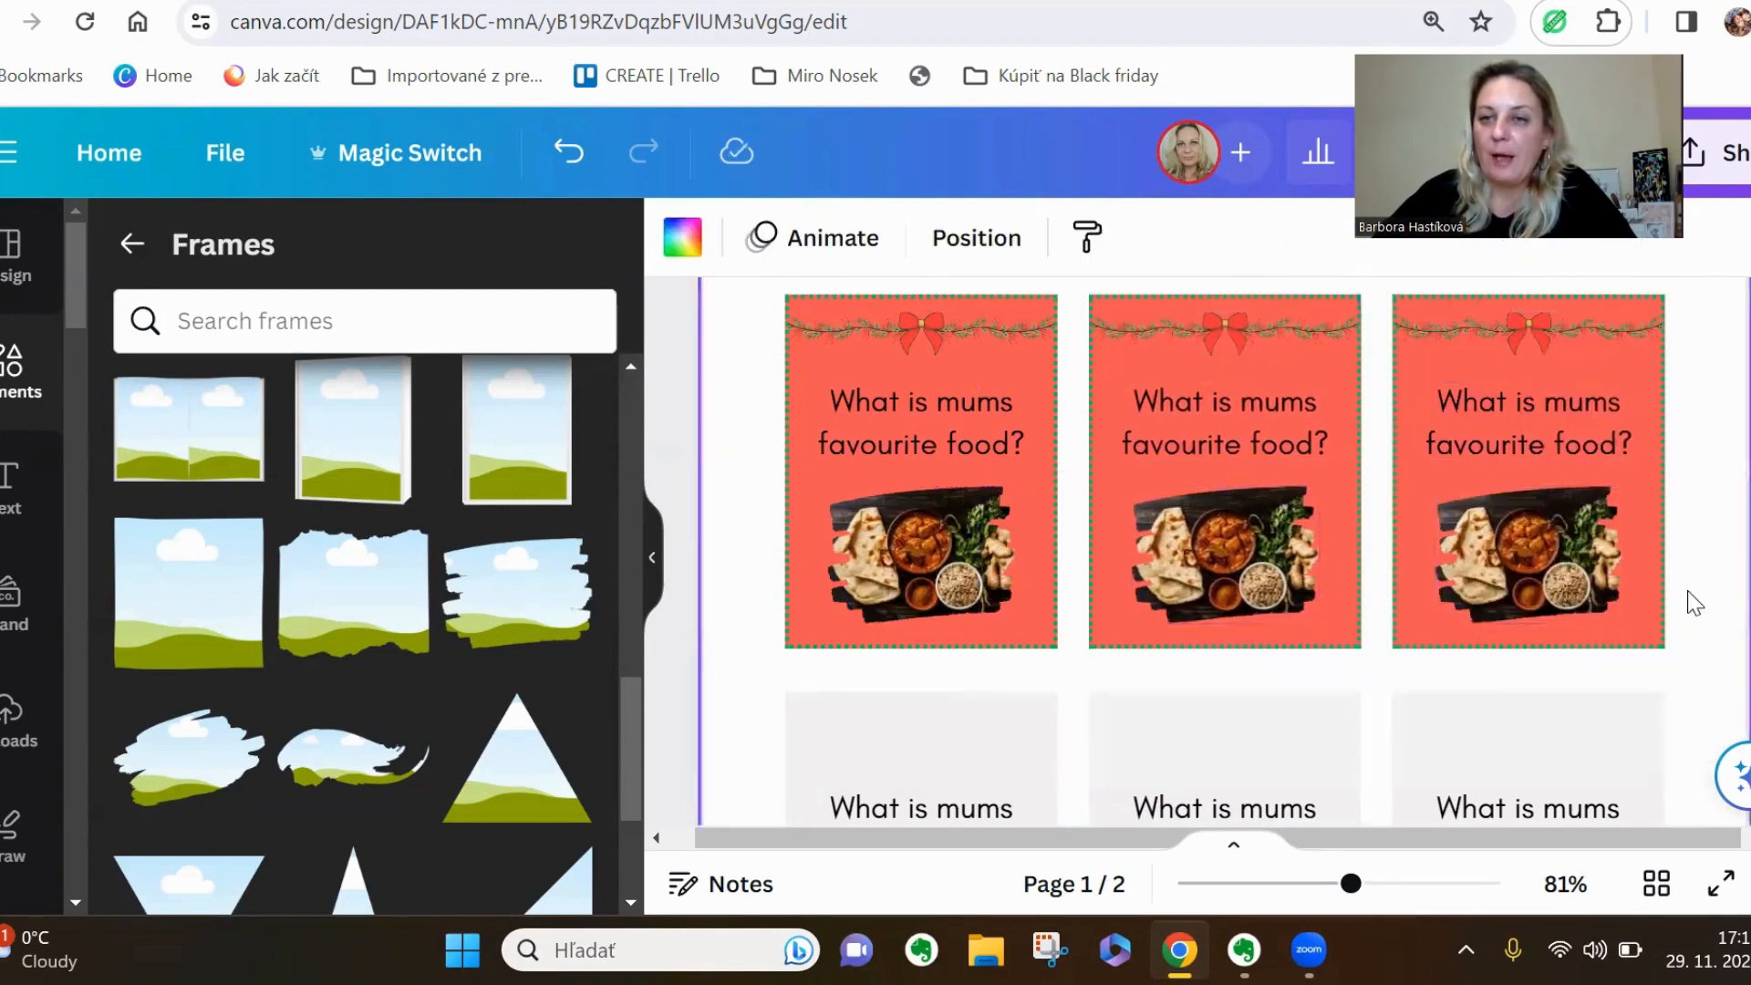
Change the middle coral card's question to "When does dad wake up every morning?"
{"action": "left_click", "coordinate": [1332, 435]}
{"action": "left_click", "coordinate": [1332, 435]}
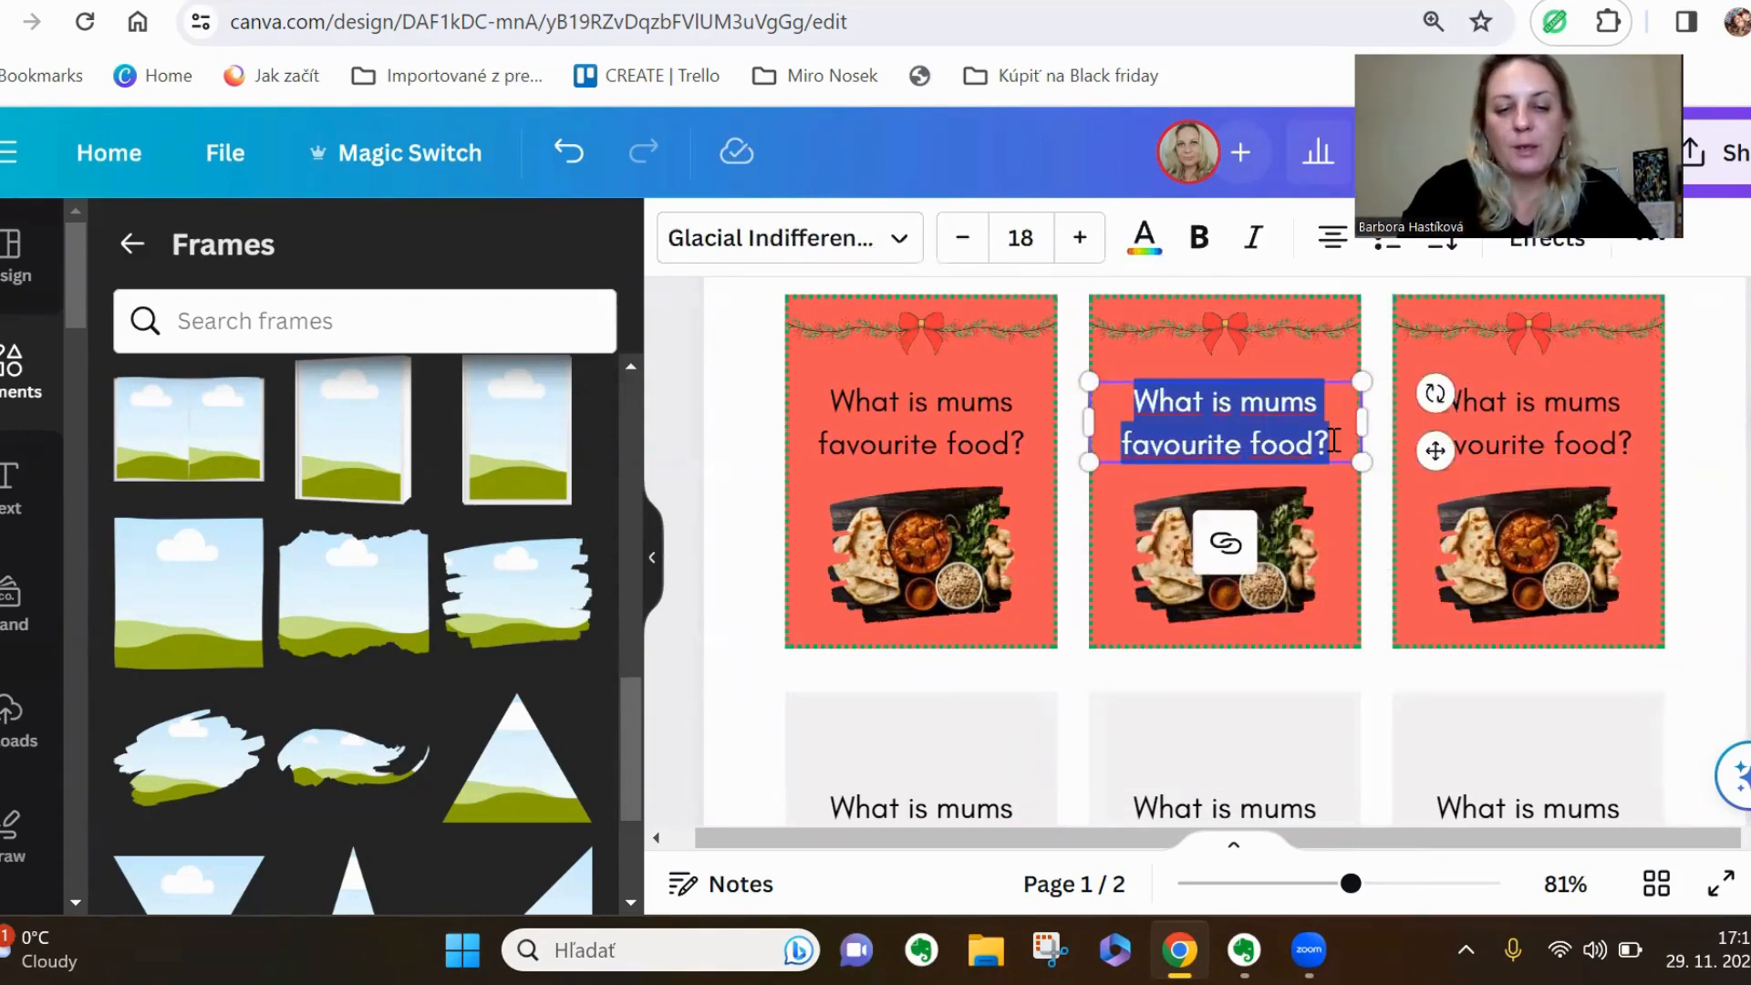
{"action": "type", "text": "When does "}
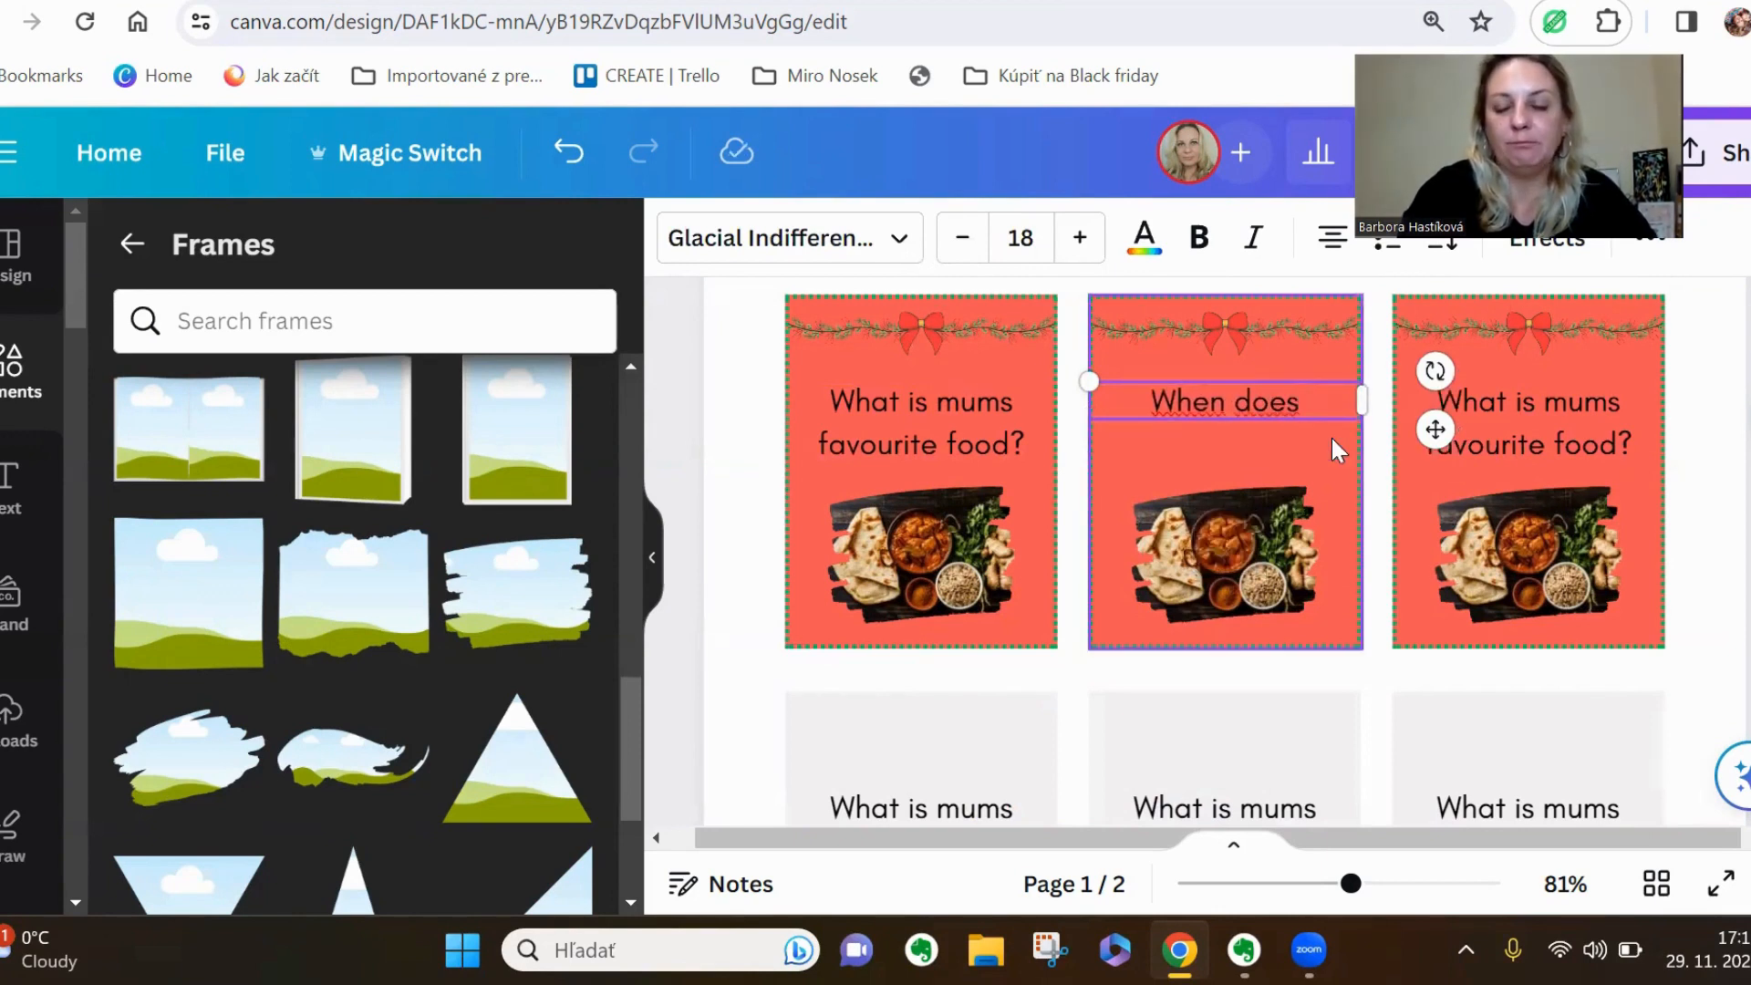
{"action": "type", "text": "dad "}
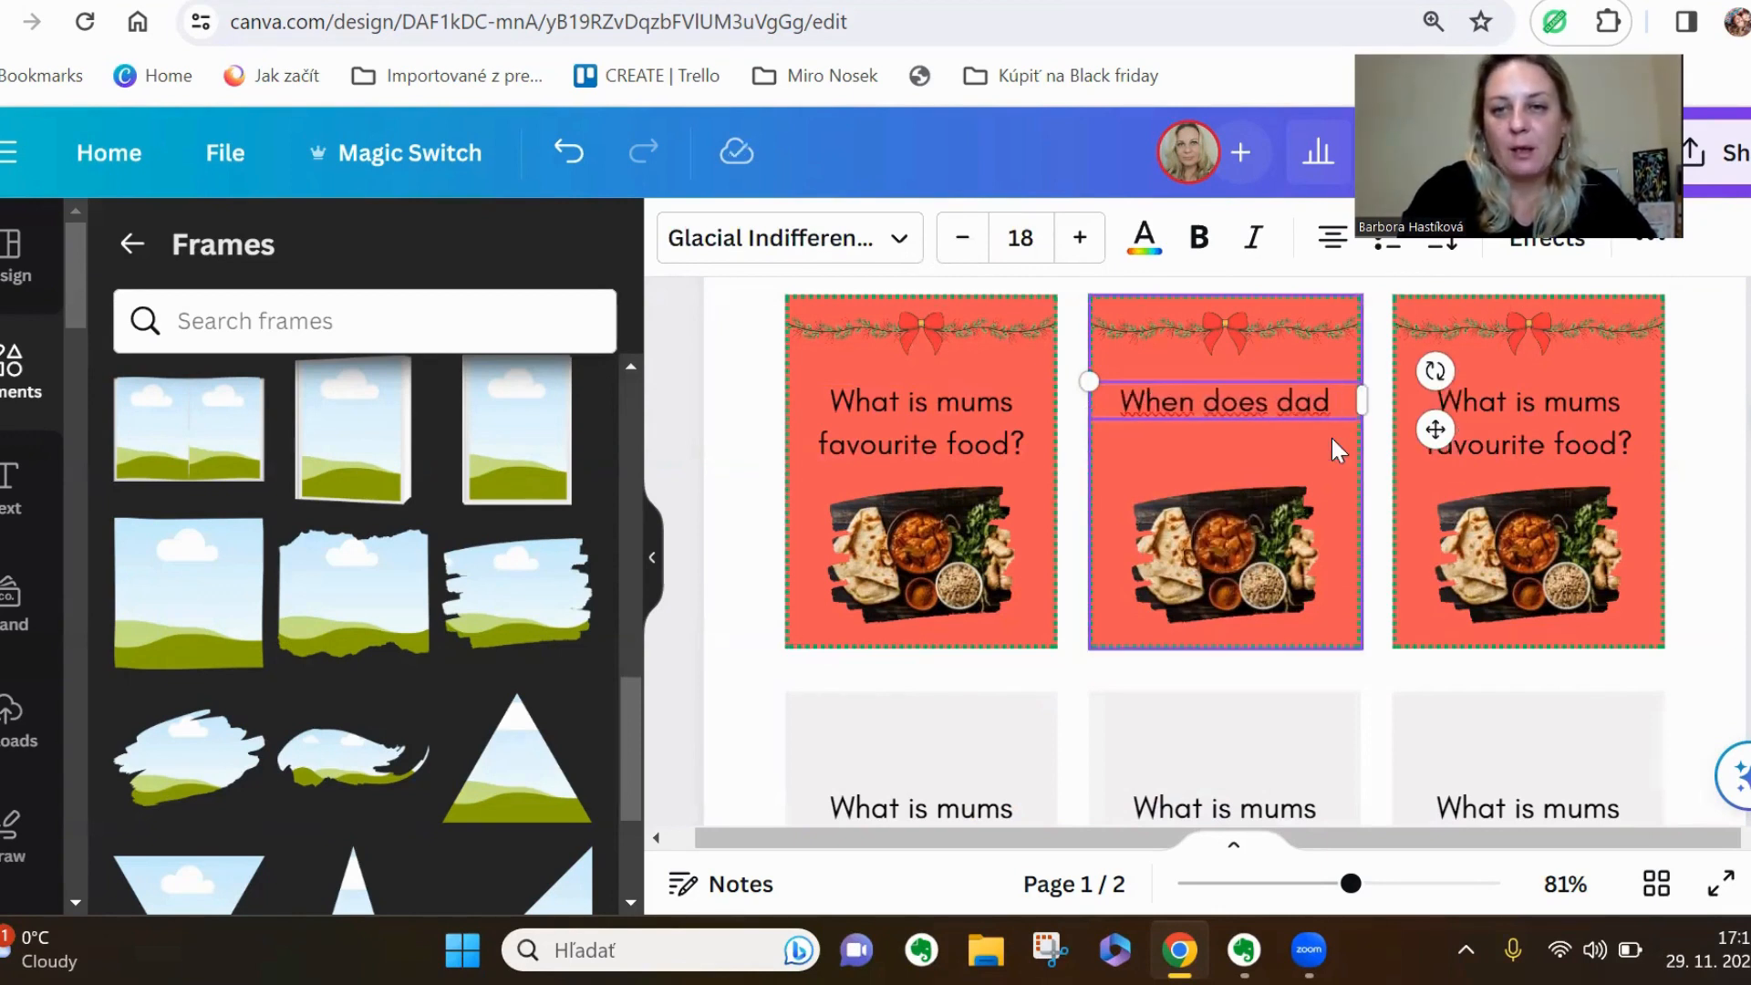
{"action": "type", "text": "wake up"}
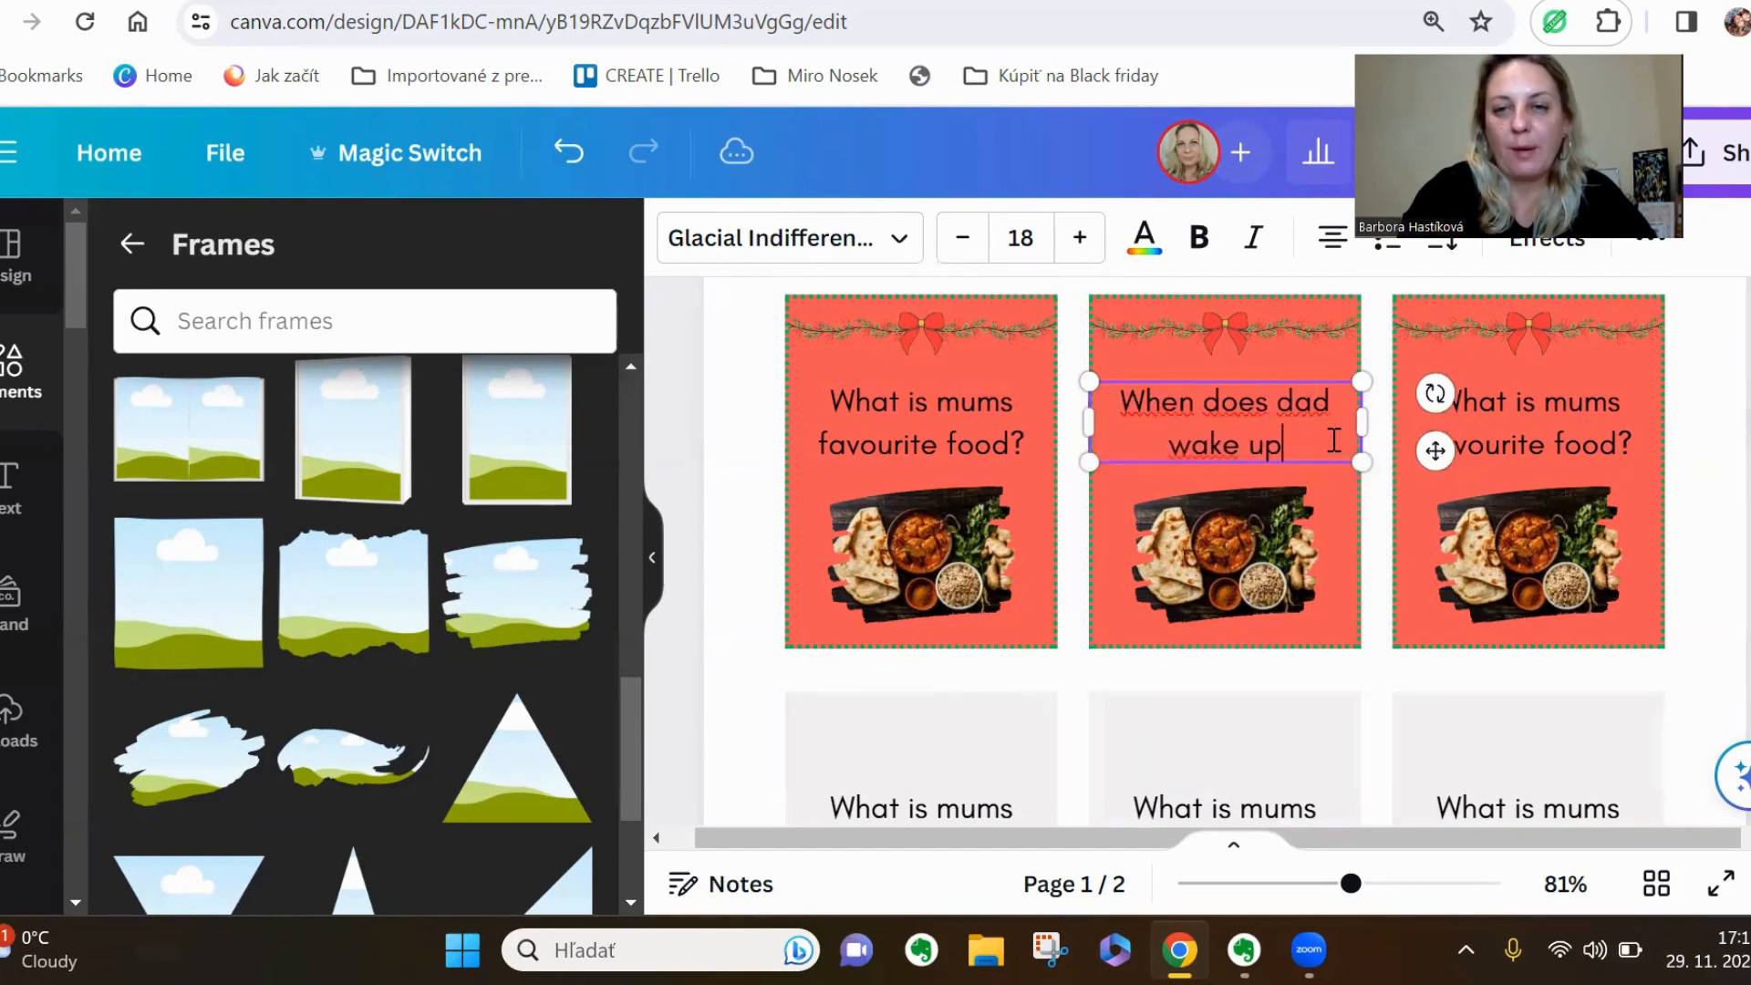
{"action": "type", "text": " every mo"}
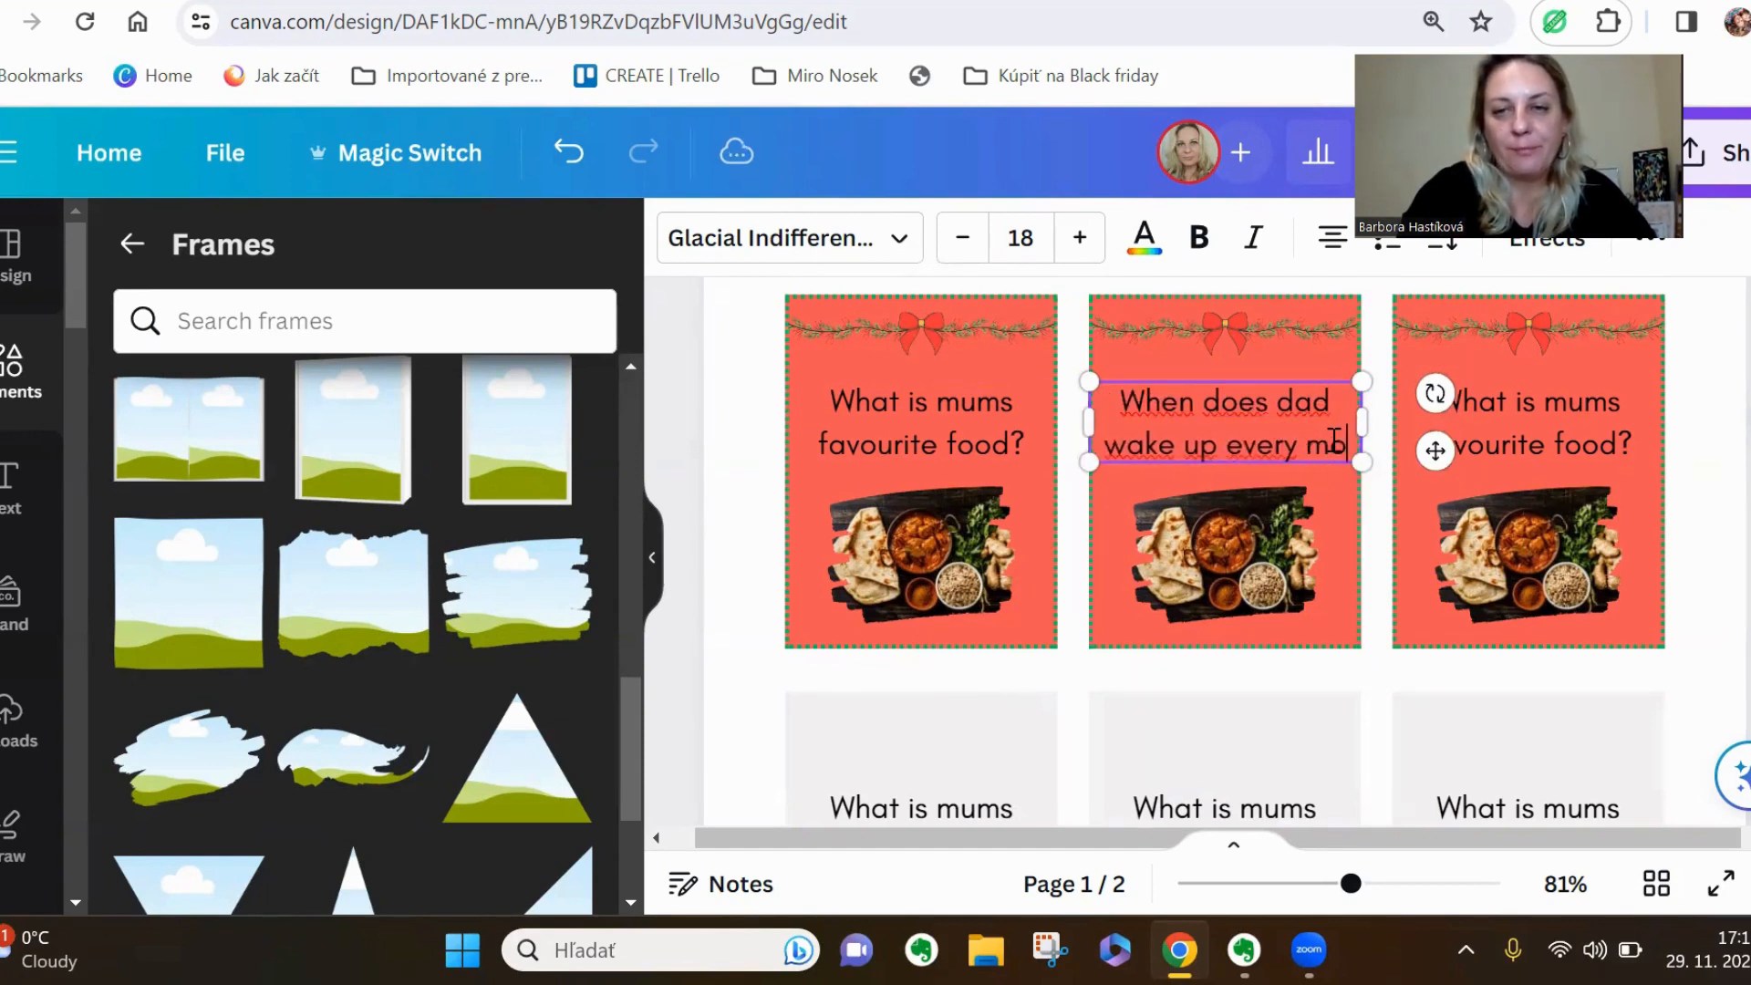
{"action": "type", "text": "rning?"}
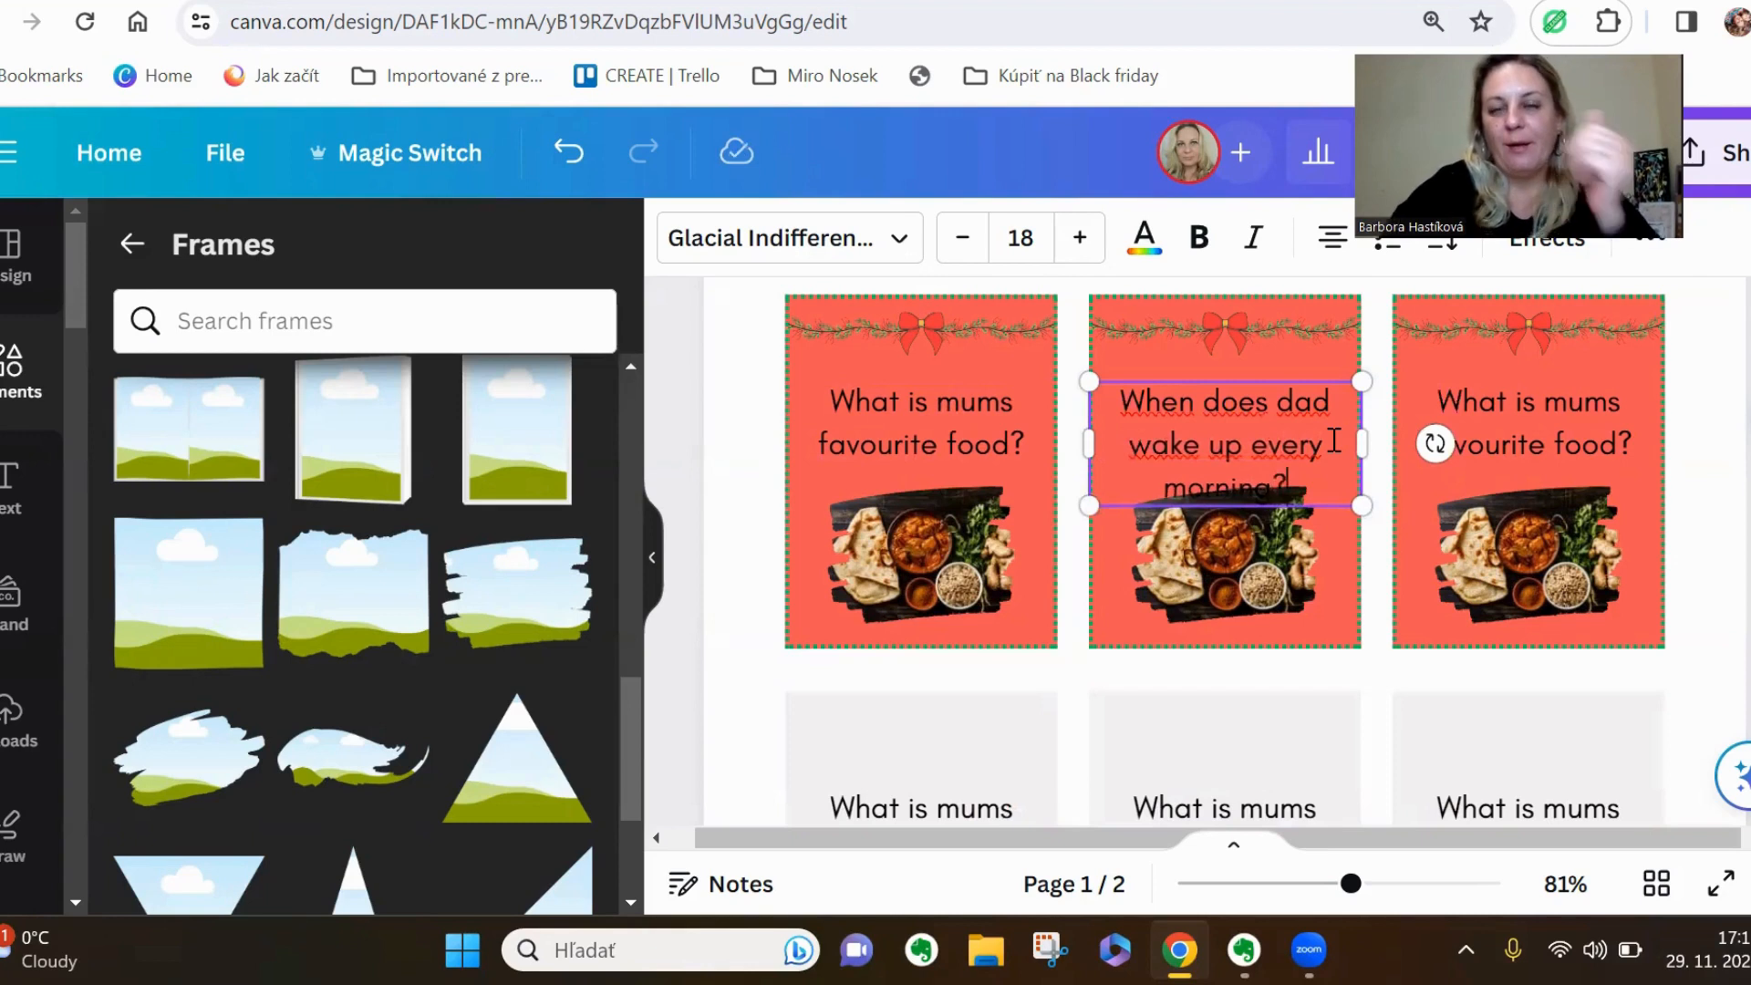
Delete the curry image from the brush-stroke frame on the middle coral card, keeping the frame
{"action": "left_click", "coordinate": [1250, 589]}
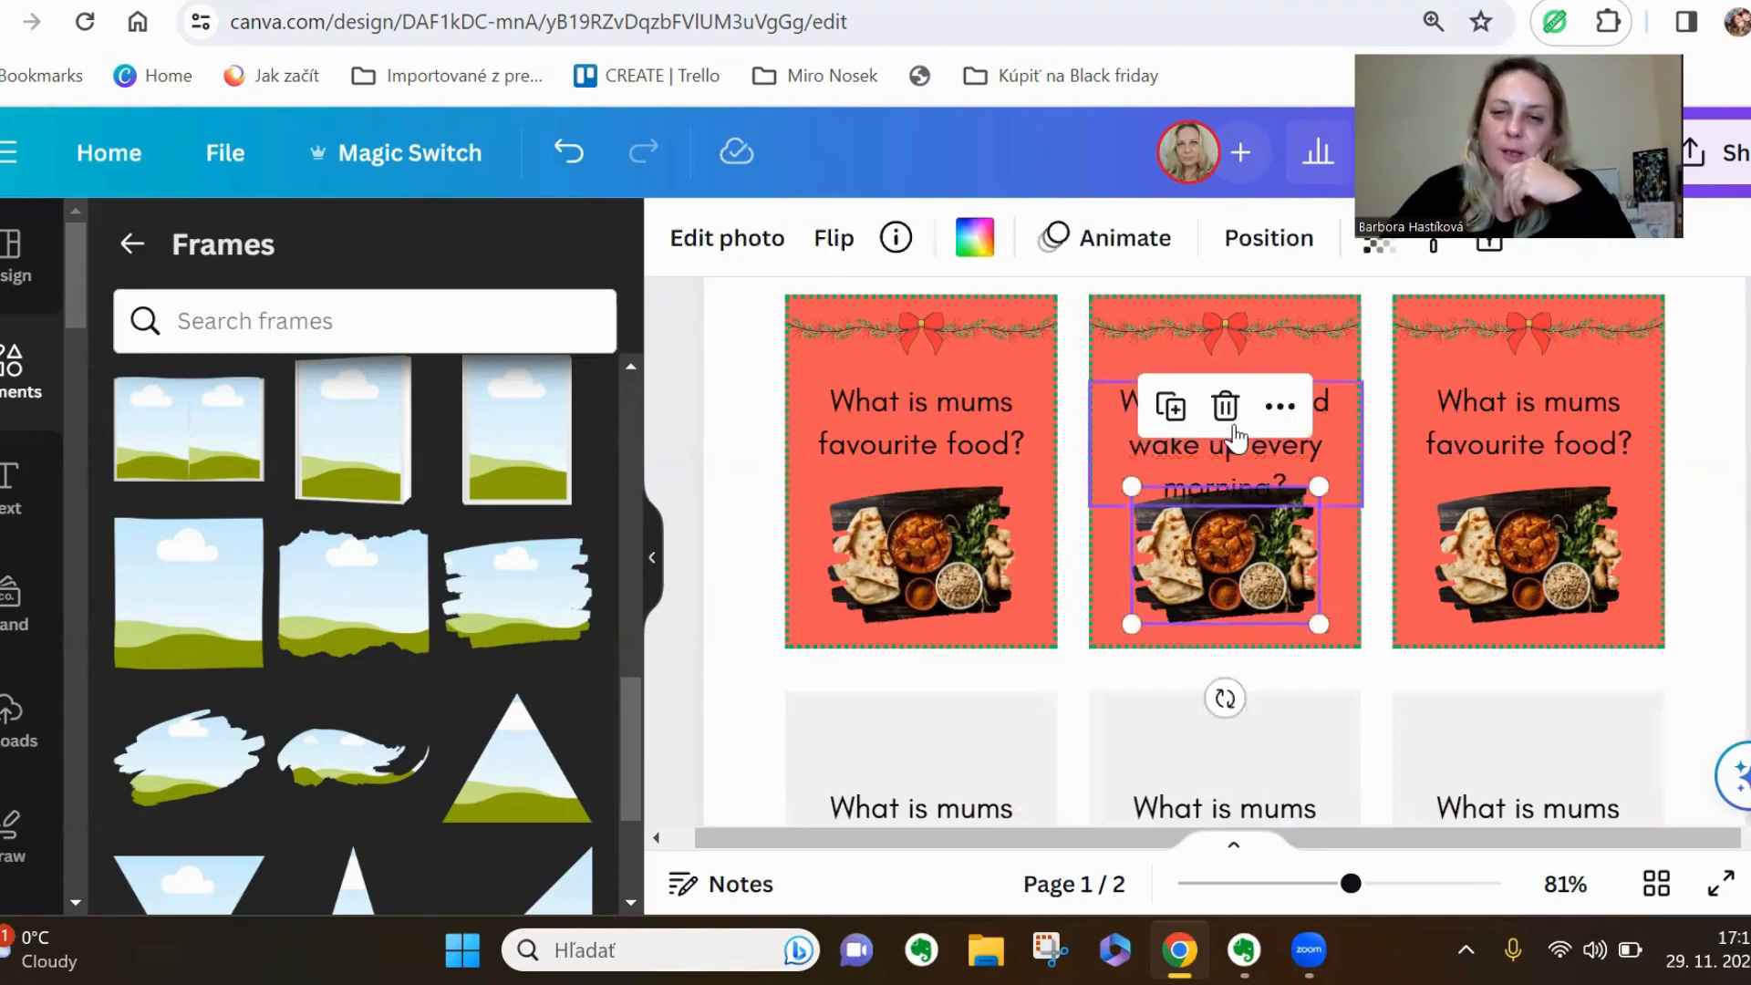
{"action": "left_click", "coordinate": [1228, 416]}
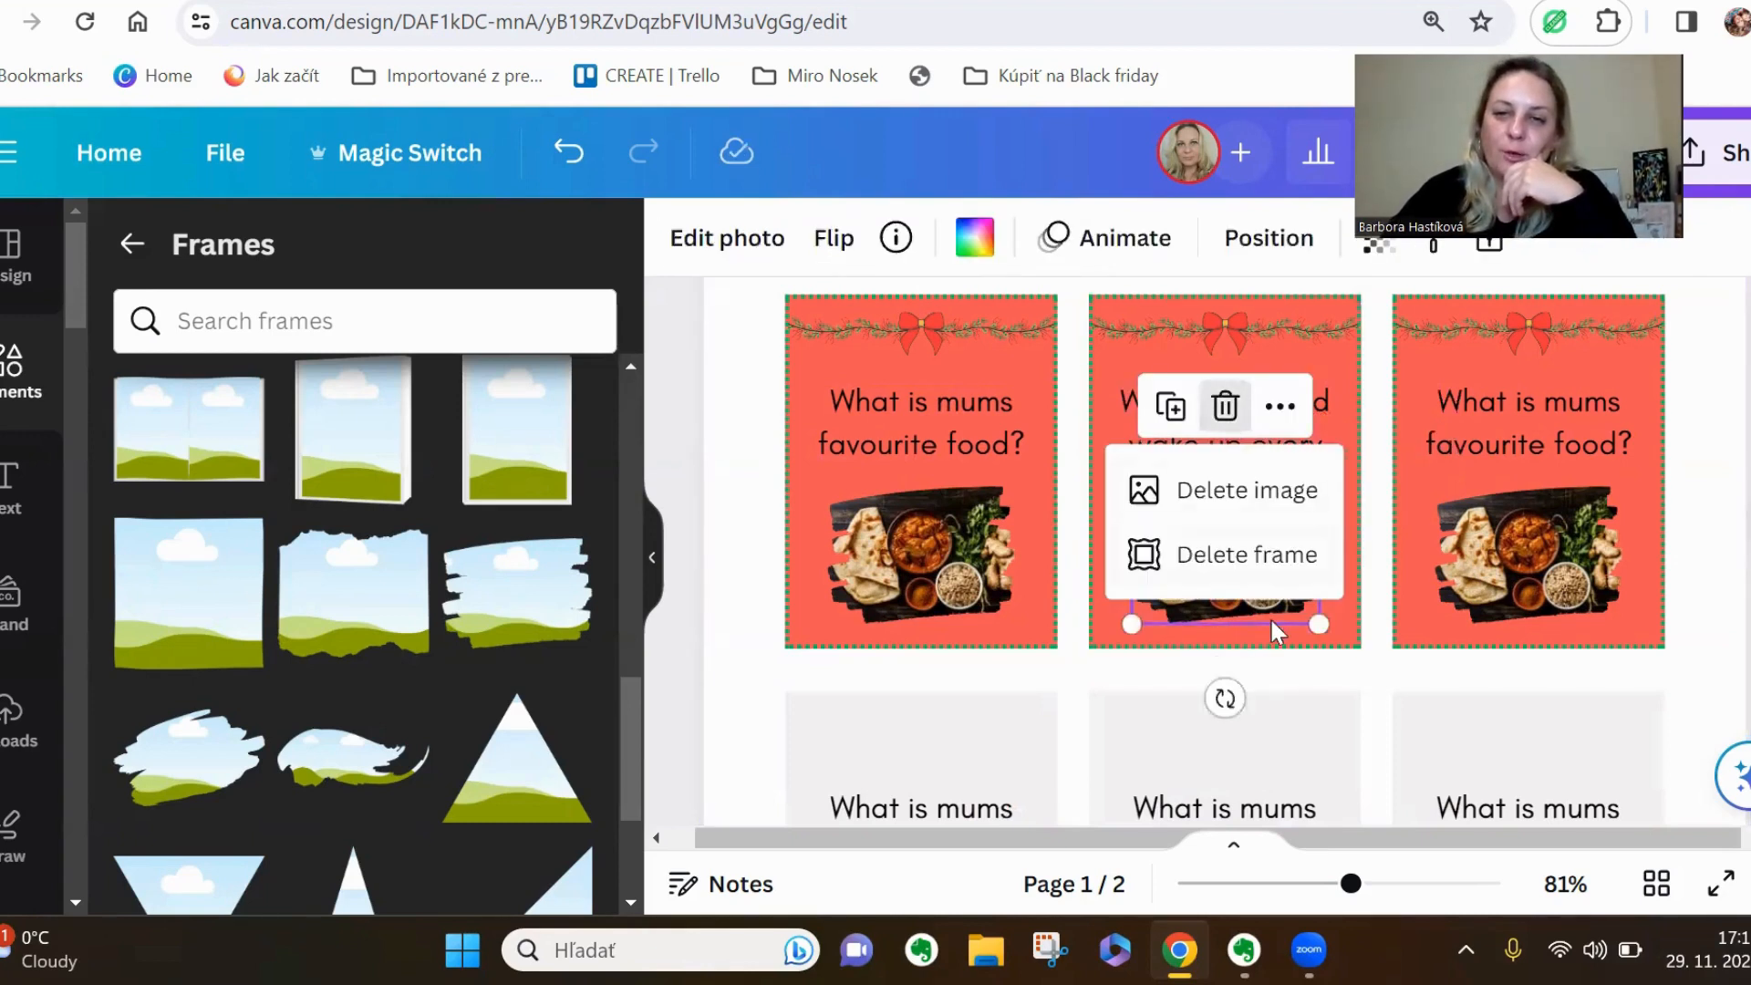
{"action": "left_click", "coordinate": [1275, 520]}
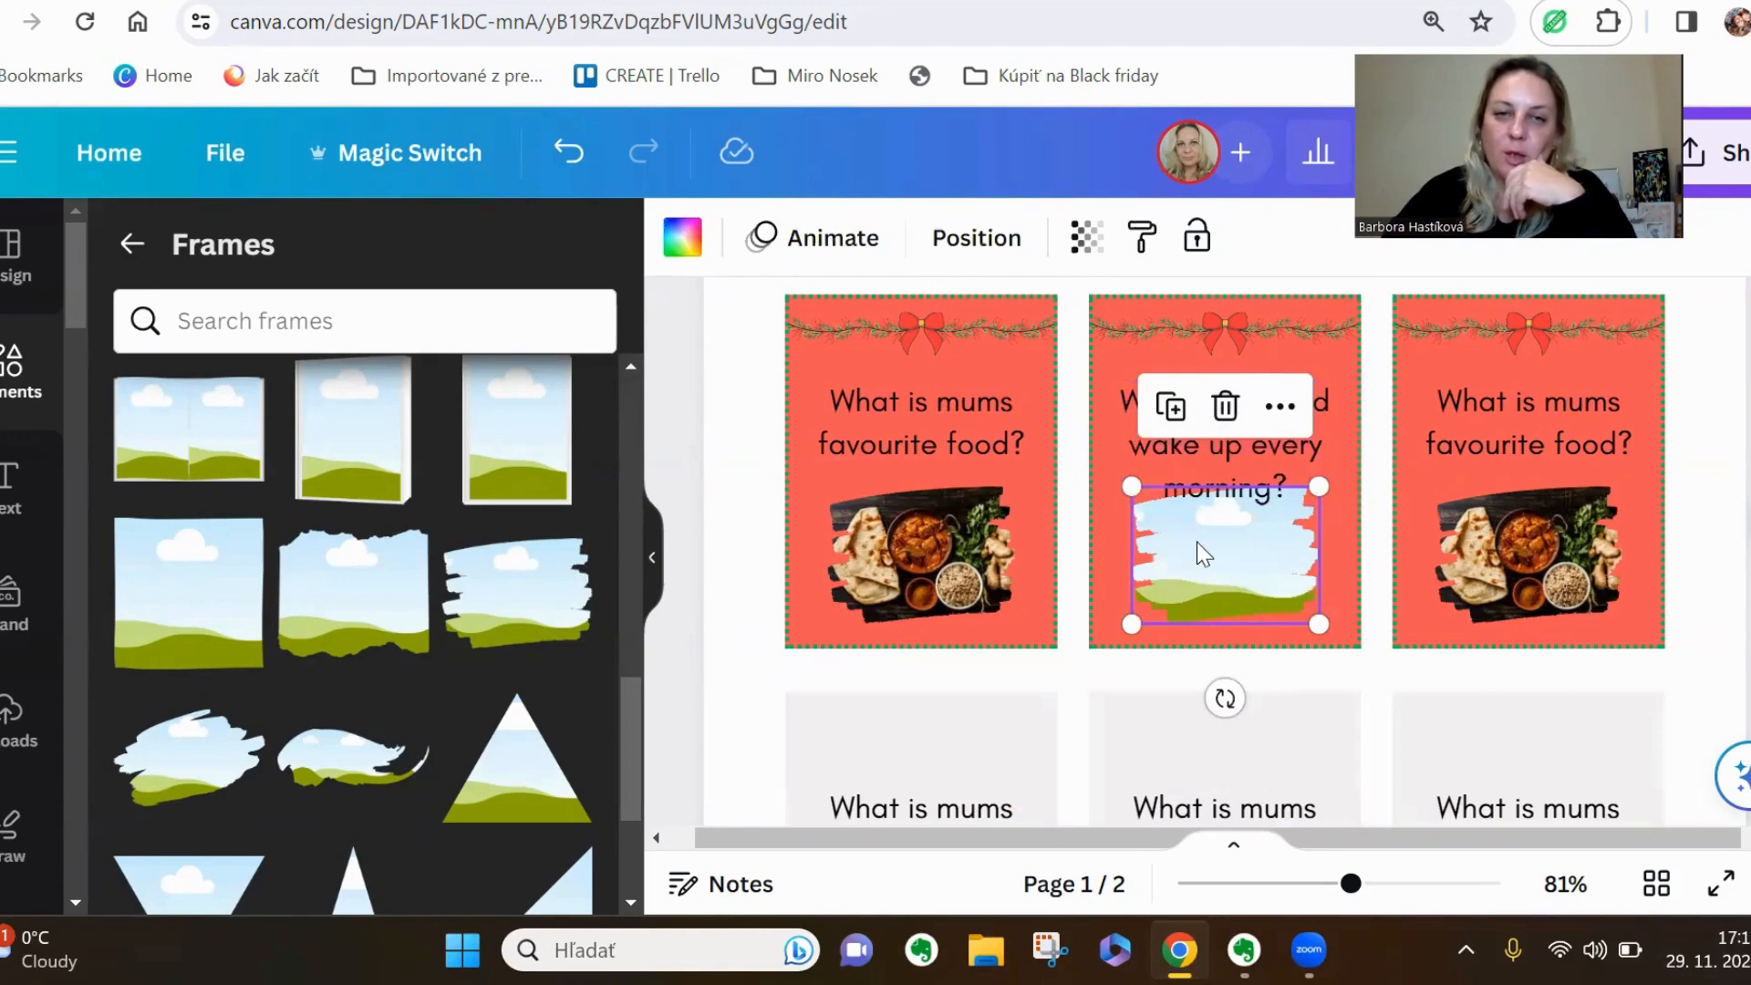
Search all of the design elements for "clock"
{"action": "left_click", "coordinate": [241, 321]}
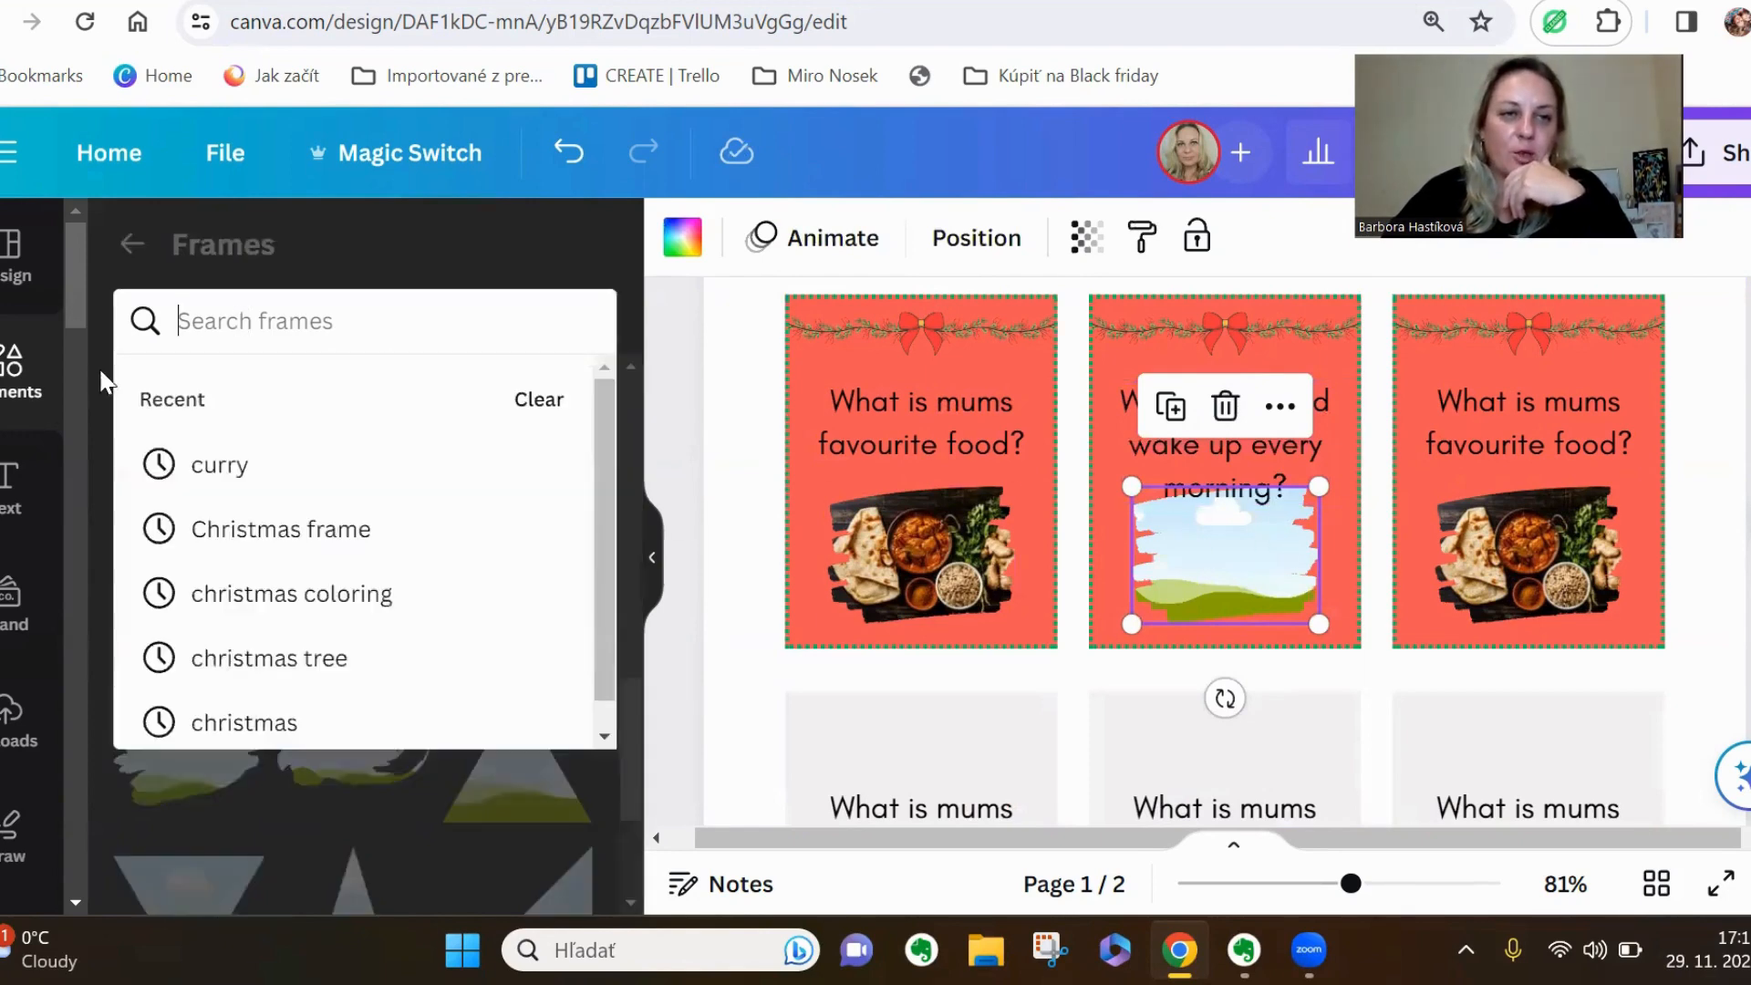
{"action": "left_click", "coordinate": [16, 364]}
{"action": "left_click", "coordinate": [261, 260]}
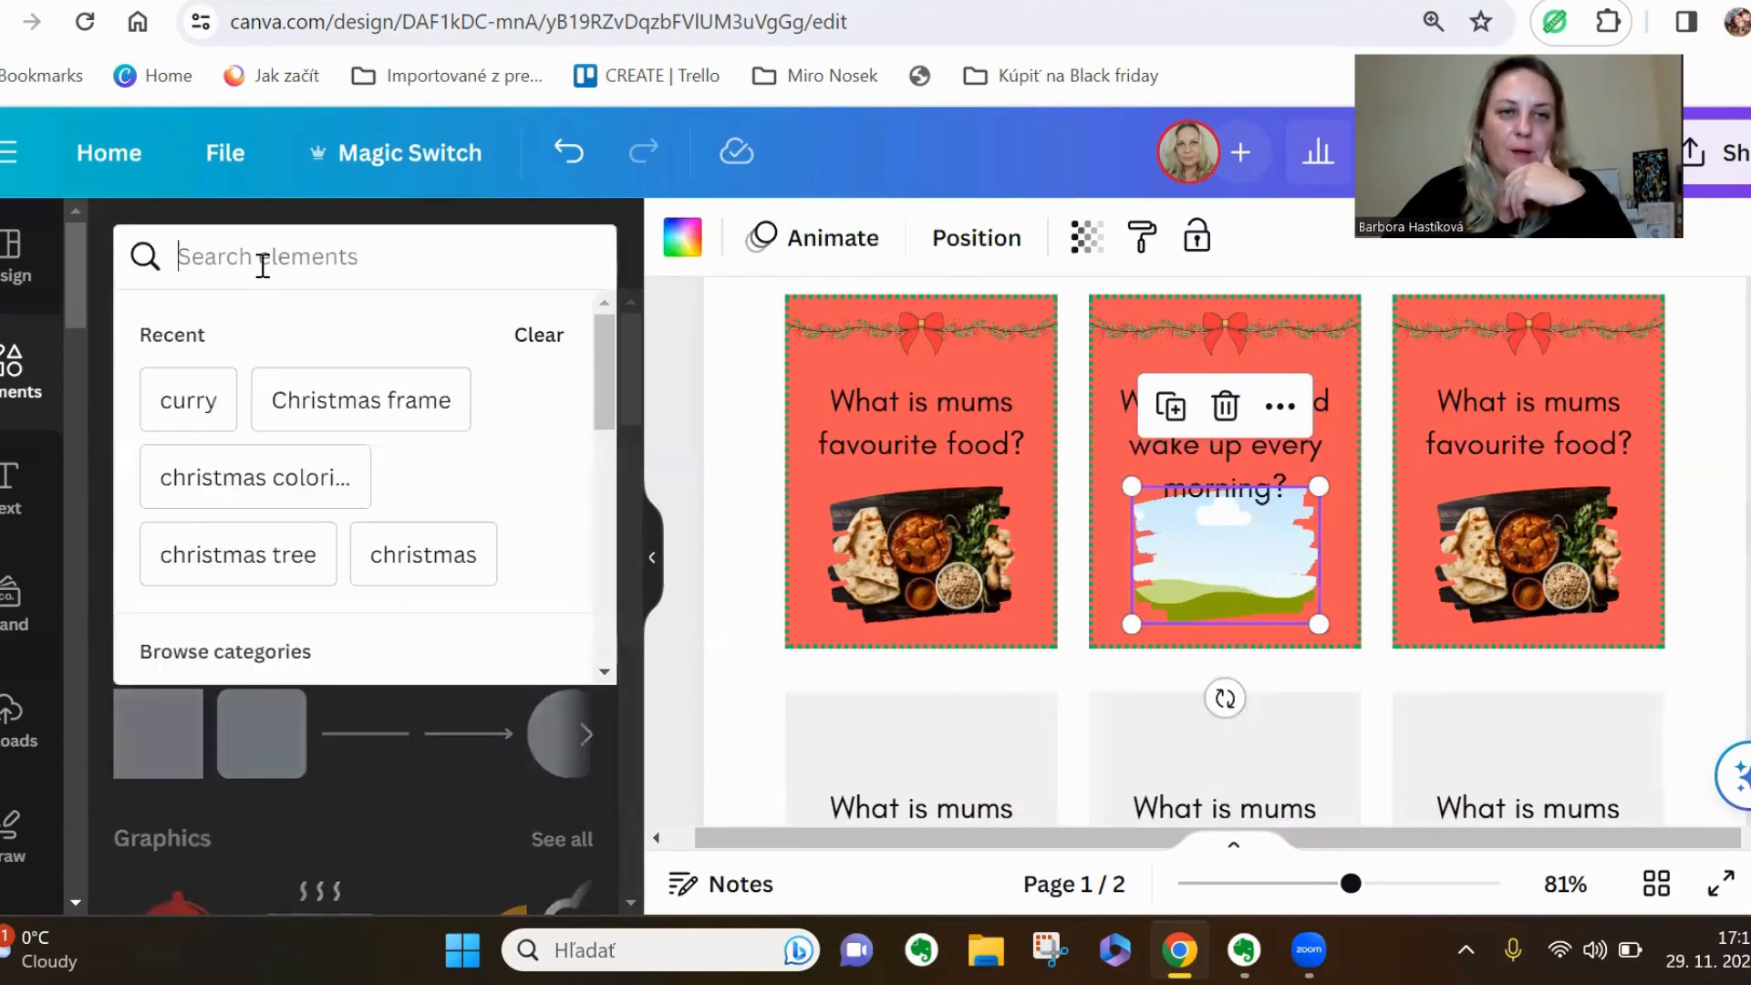
{"action": "type", "text": "clock"}
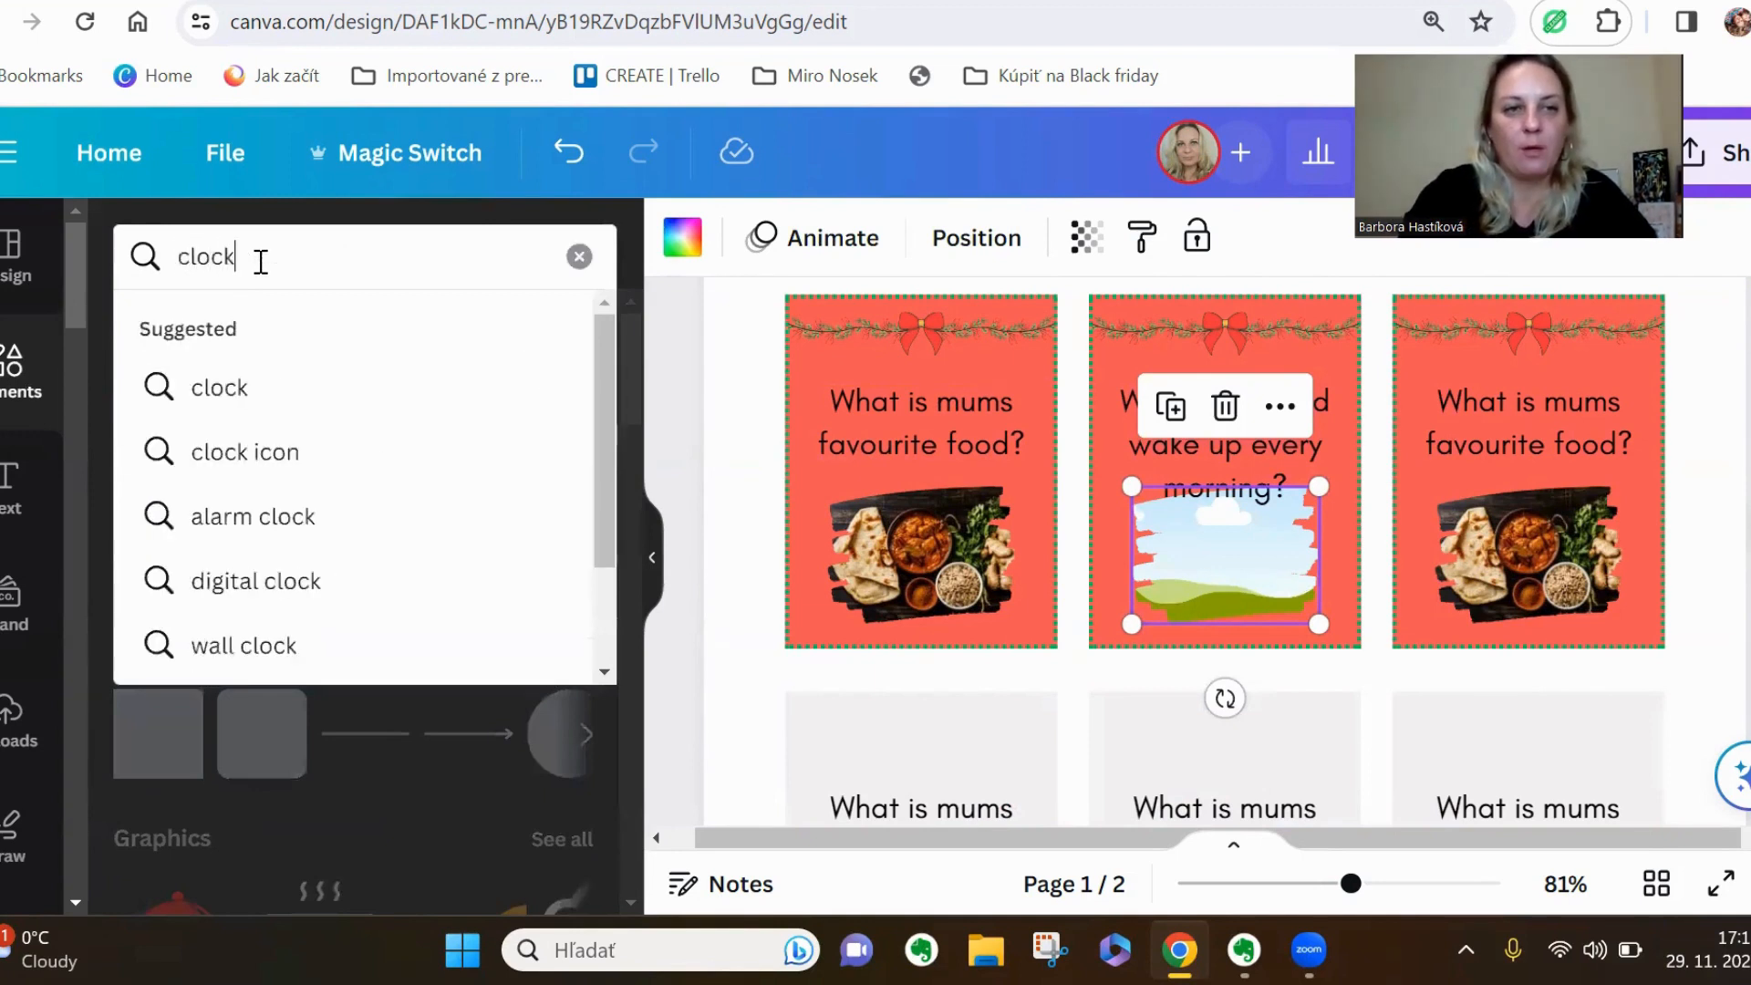
{"action": "key", "text": "Return"}
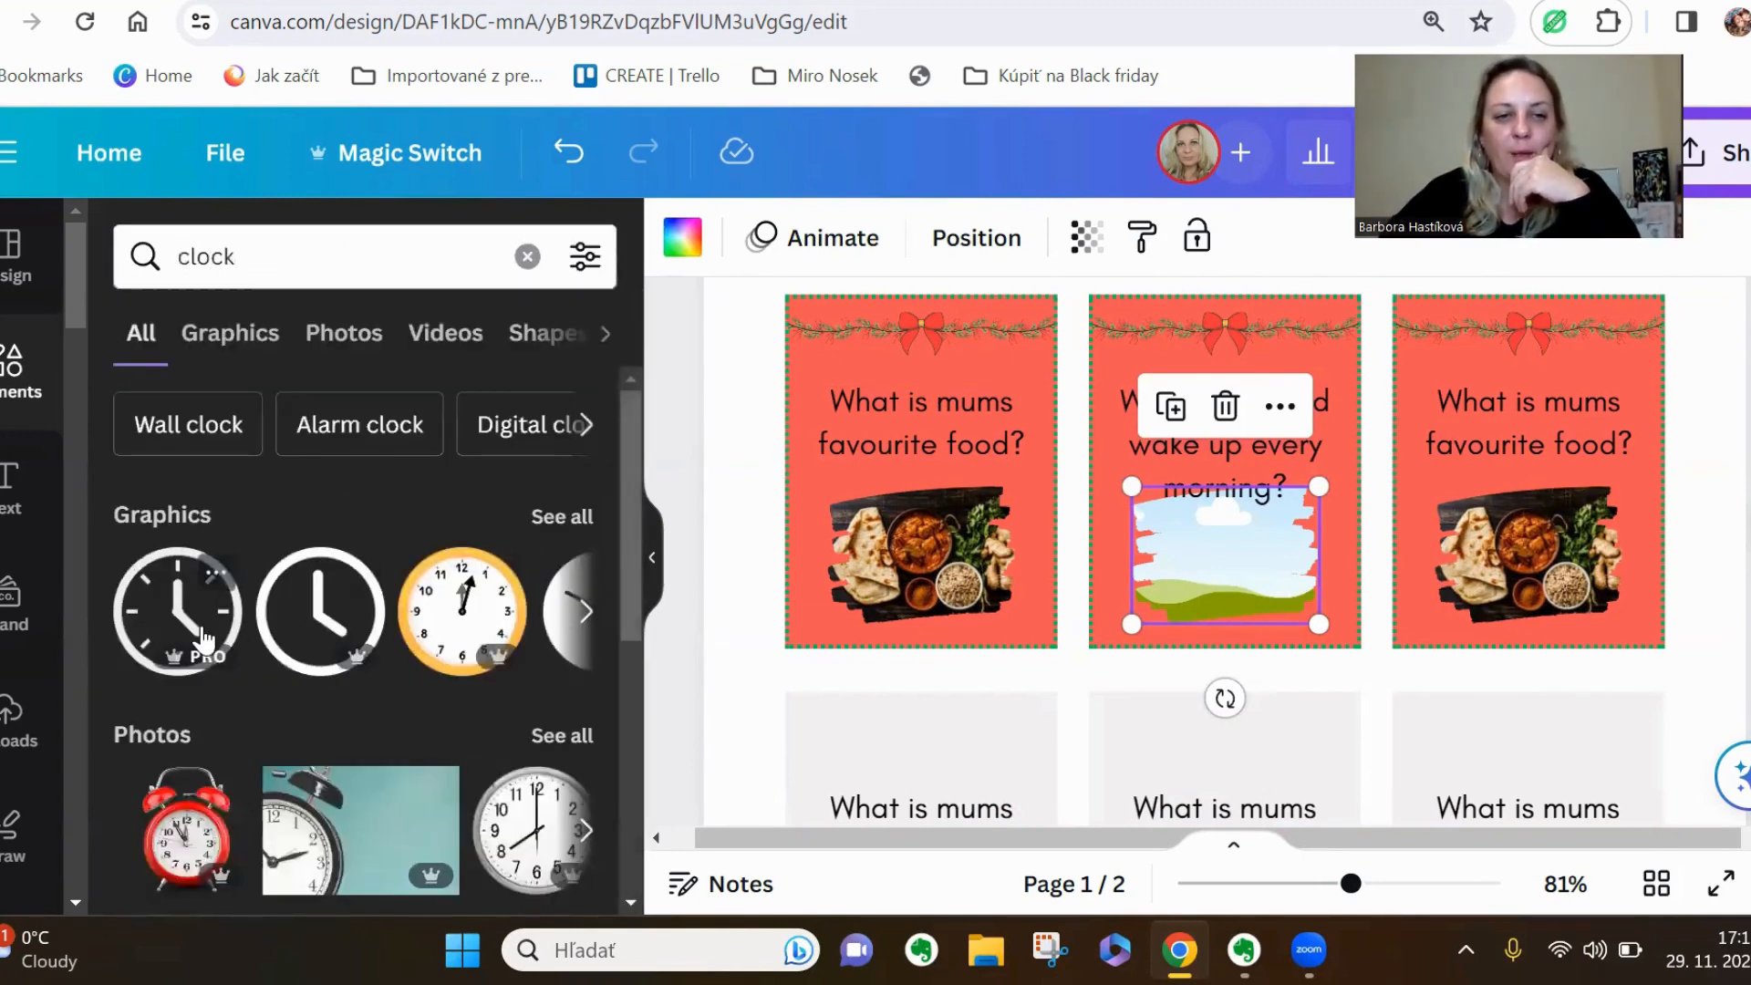
Replace the empty frame on the middle coral card with the first round clock graphic, scaled down and centred below the question
{"action": "left_click", "coordinate": [177, 611]}
{"action": "left_click_drag", "start_coordinate": [1231, 743], "coordinate": [1234, 498]}
{"action": "left_click_drag", "start_coordinate": [1251, 569], "coordinate": [1318, 522]}
{"action": "left_click", "coordinate": [1287, 583]}
{"action": "key", "text": "Delete"}
{"action": "left_click_drag", "start_coordinate": [1395, 355], "coordinate": [1075, 674]}
{"action": "left_click_drag", "start_coordinate": [1031, 746], "coordinate": [1225, 573]}
Turn on the display of rulers and guides for the design
{"action": "left_click", "coordinate": [1546, 443]}
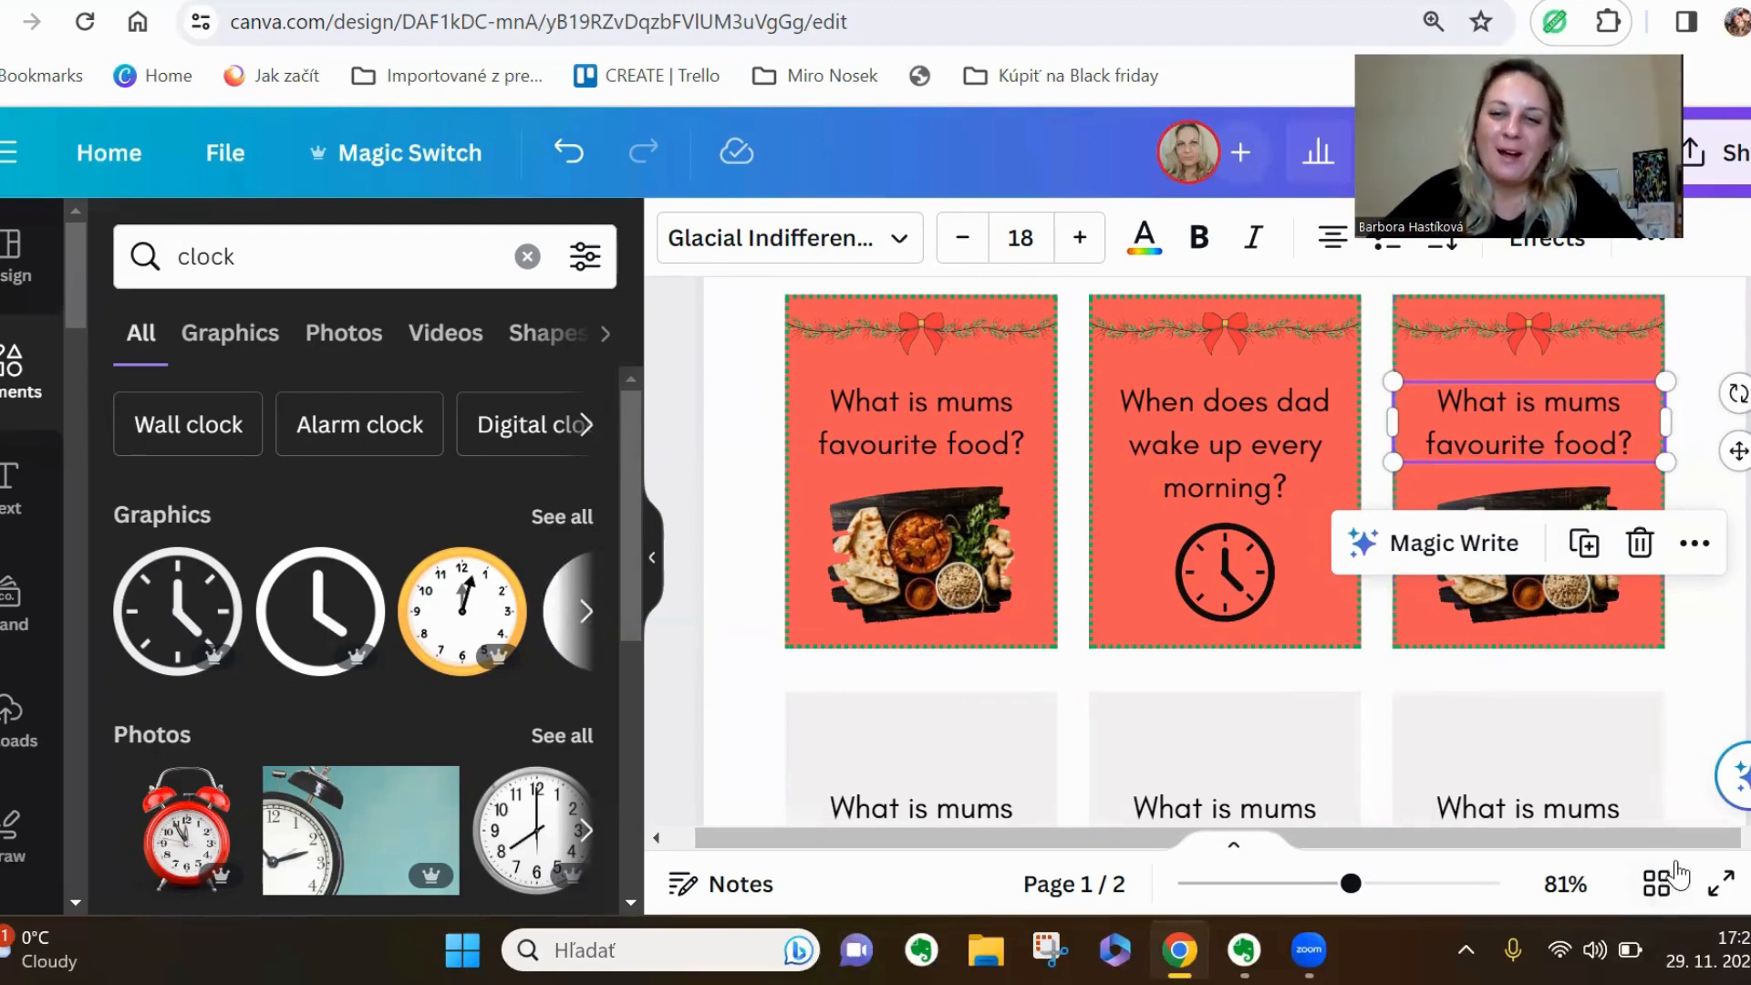
{"action": "left_click_drag", "start_coordinate": [1356, 905], "coordinate": [1286, 906]}
{"action": "scroll", "coordinate": [1395, 558], "scroll_direction": "down", "scroll_amount": 3}
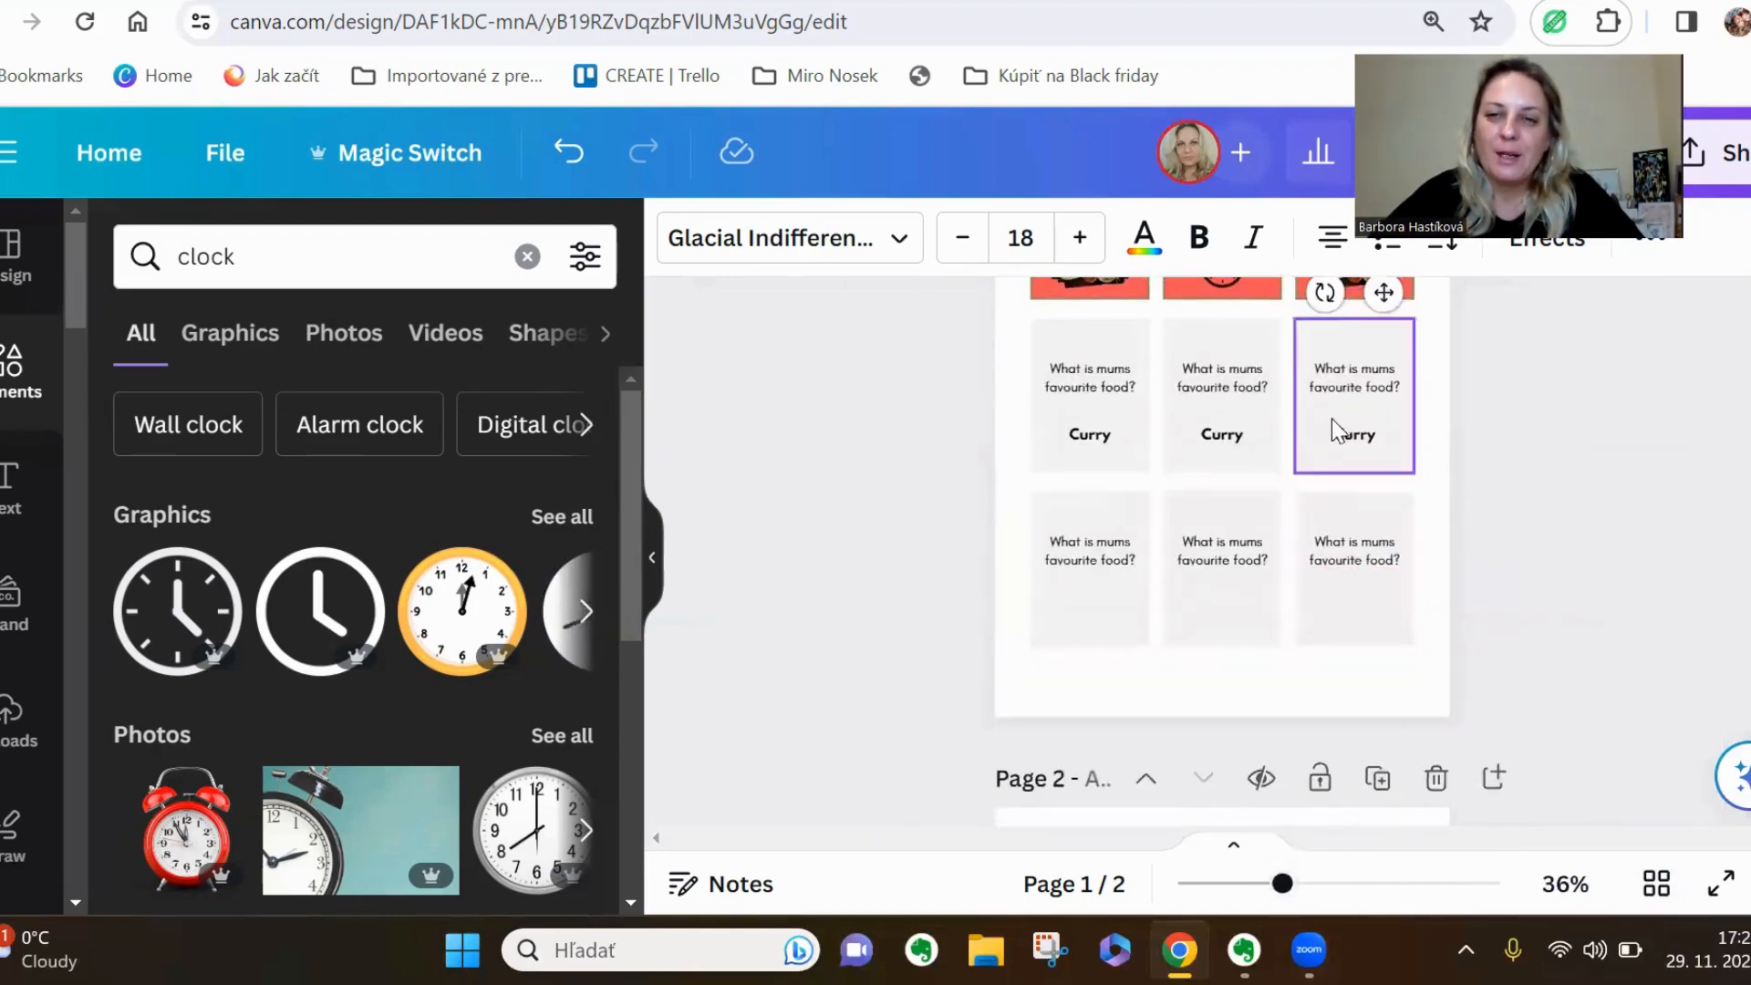
{"action": "scroll", "coordinate": [1359, 541], "scroll_direction": "up", "scroll_amount": 3}
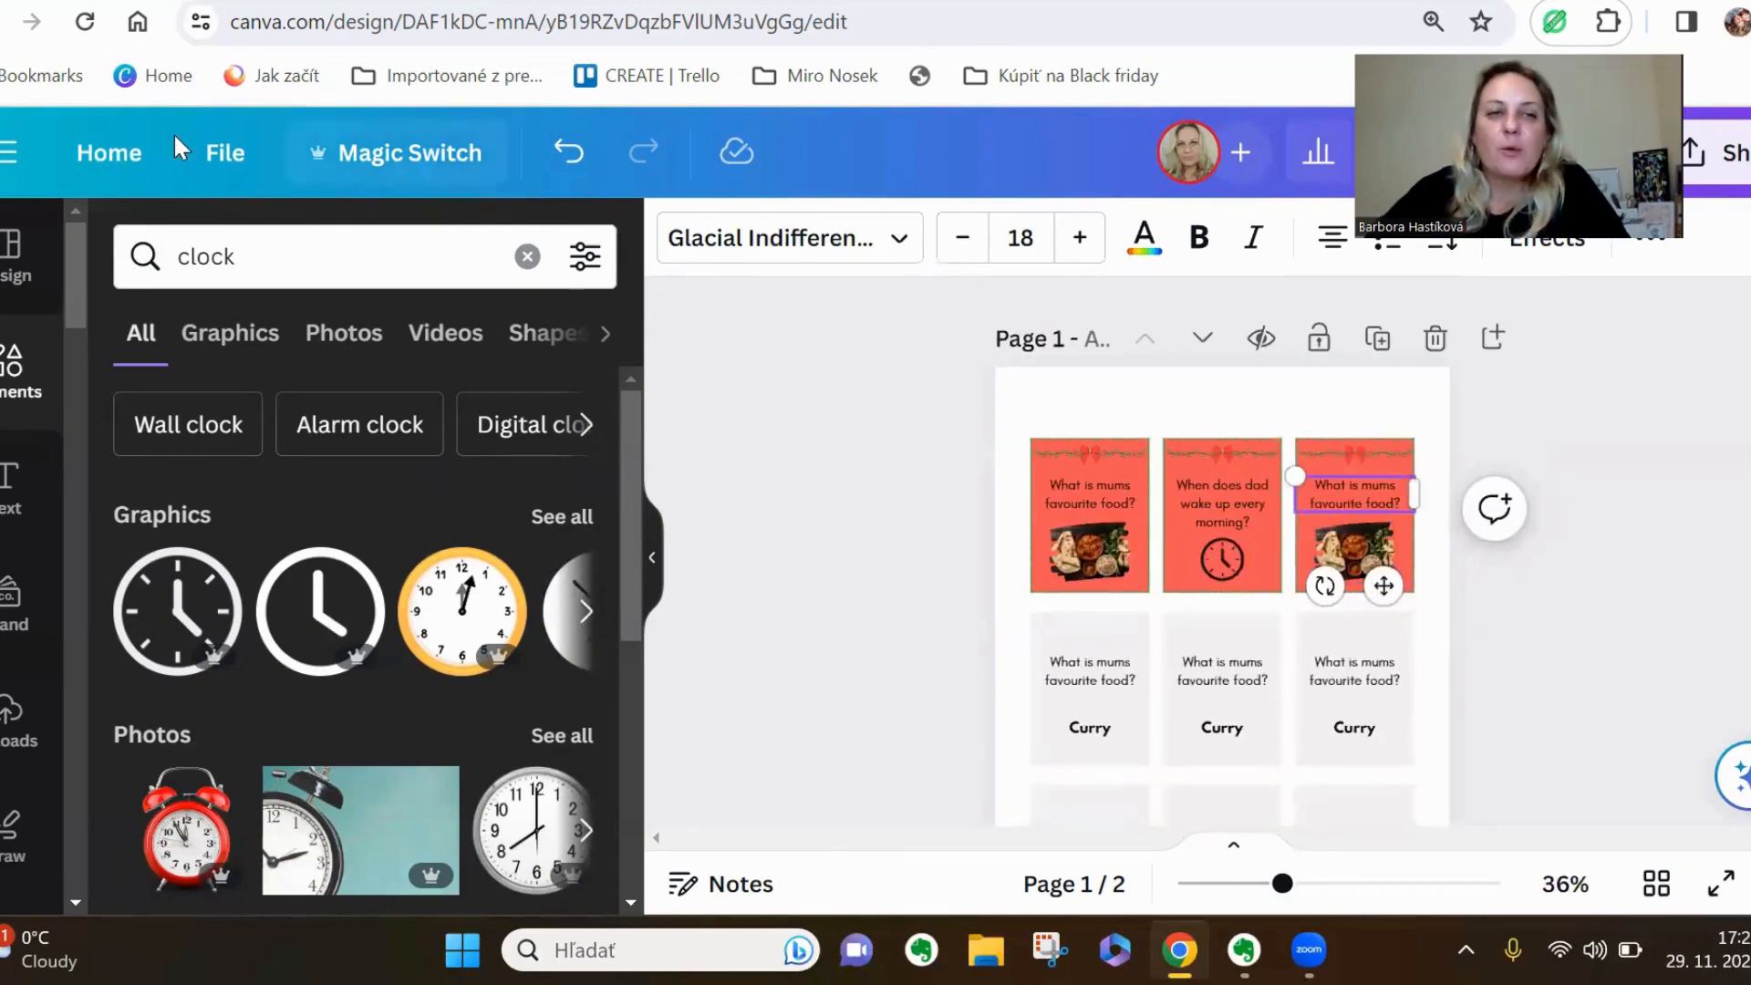
{"action": "left_click", "coordinate": [229, 168]}
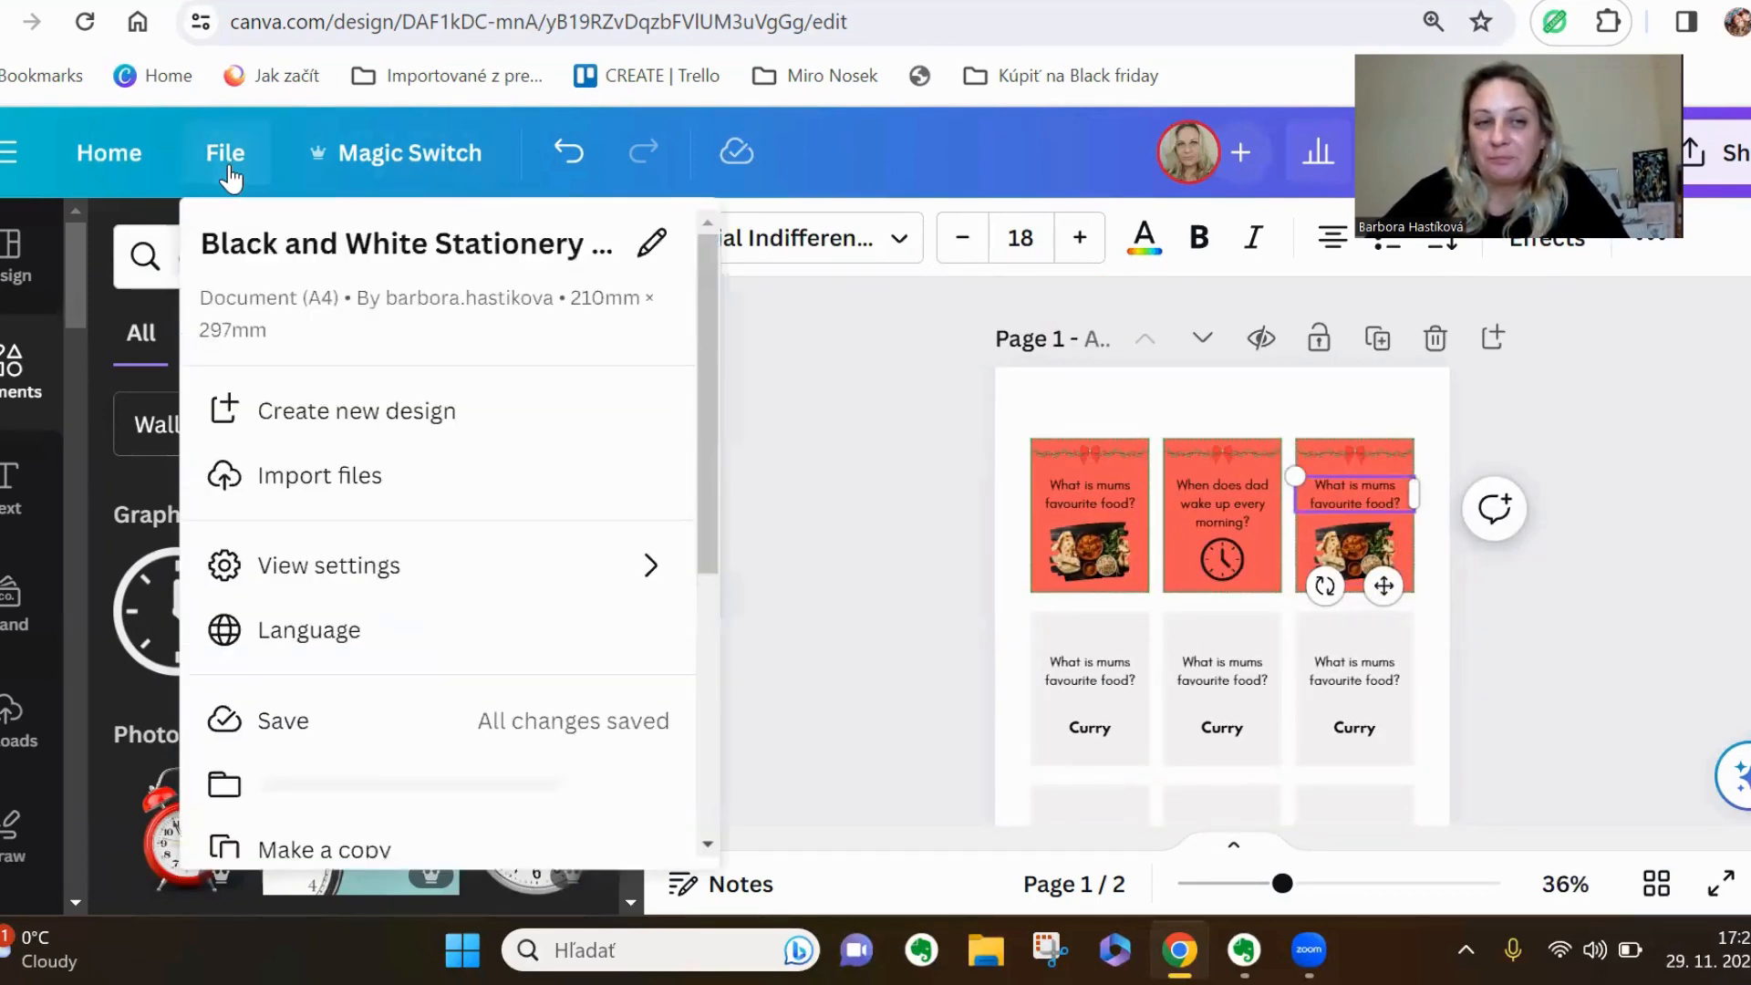
{"action": "mouse_move", "coordinate": [369, 573]}
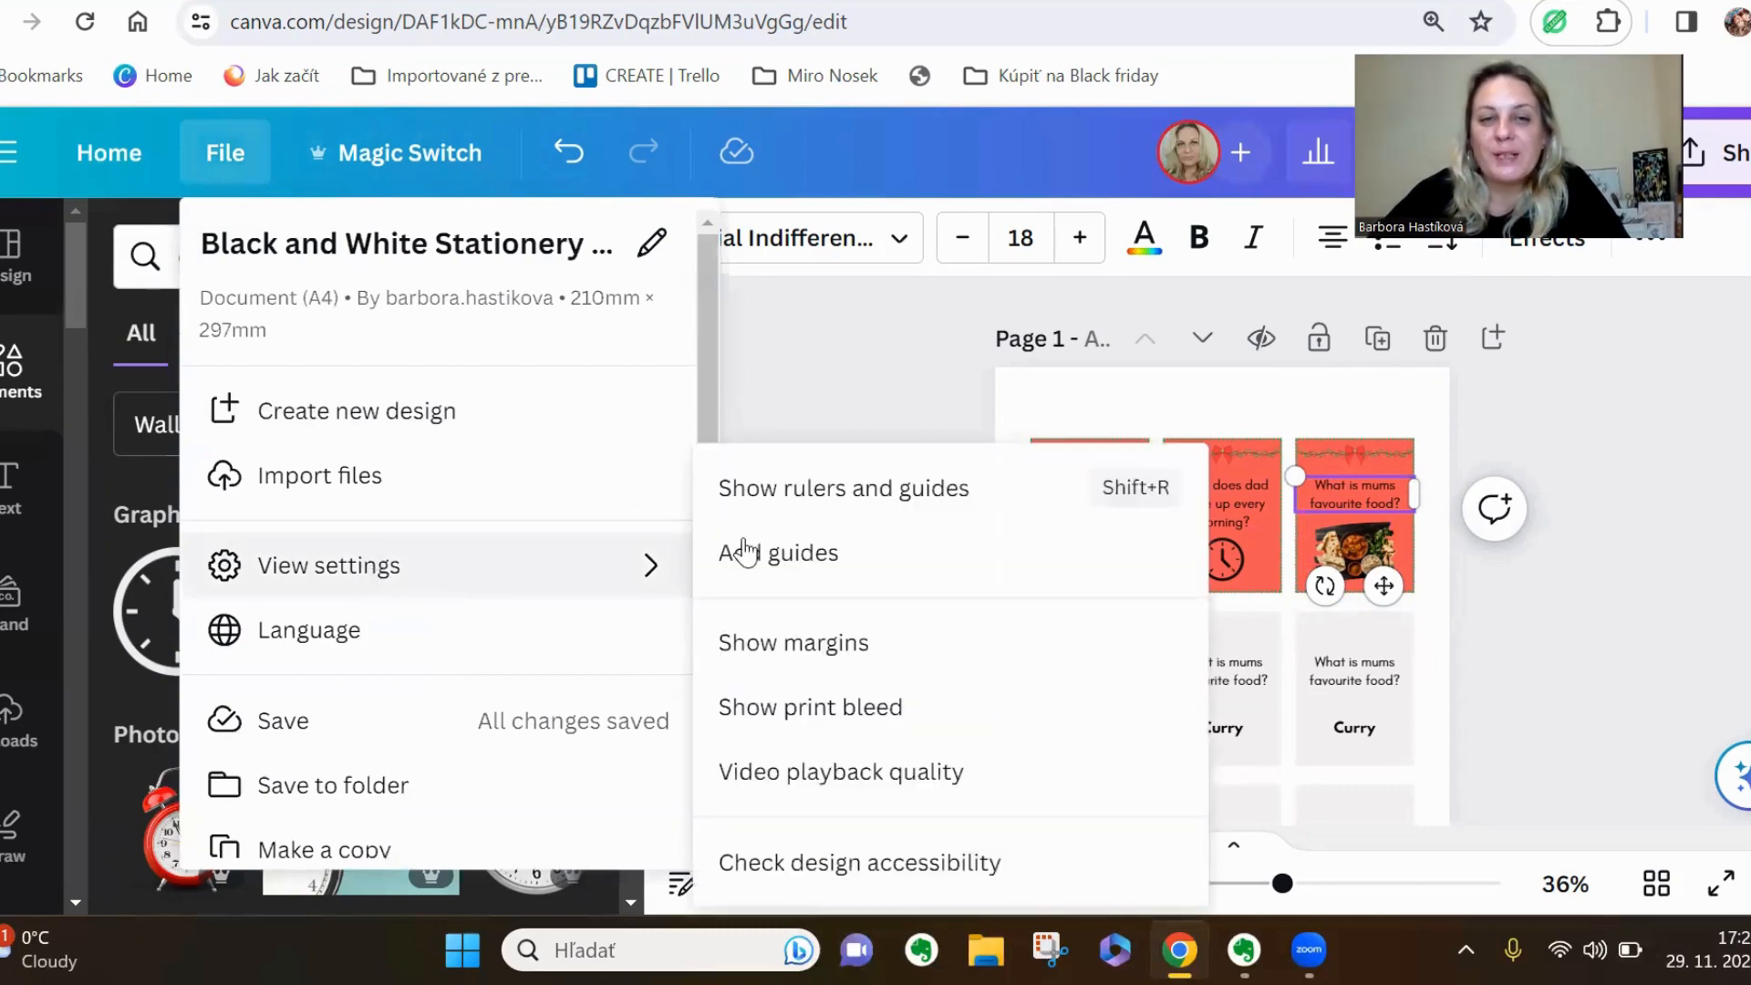
{"action": "left_click", "coordinate": [806, 492]}
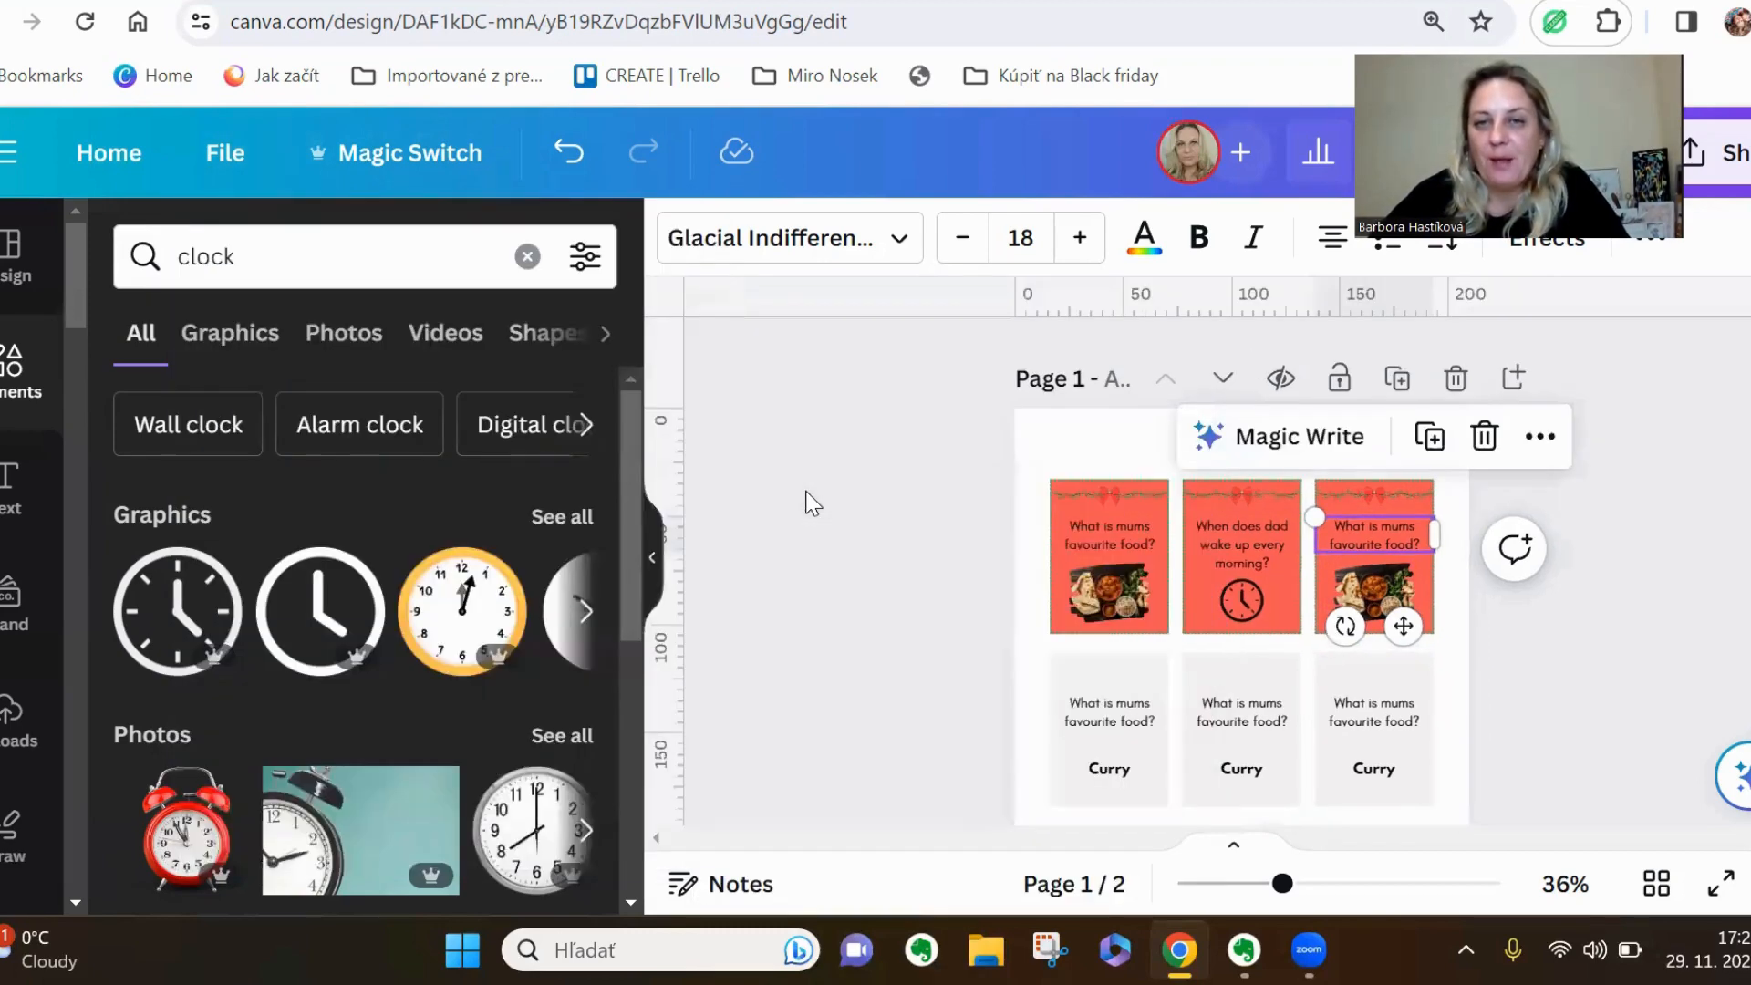
Place a vertical guide along the first card column's outer edge and a horizontal guide along the first row's upper edge
{"action": "left_click", "coordinate": [813, 503]}
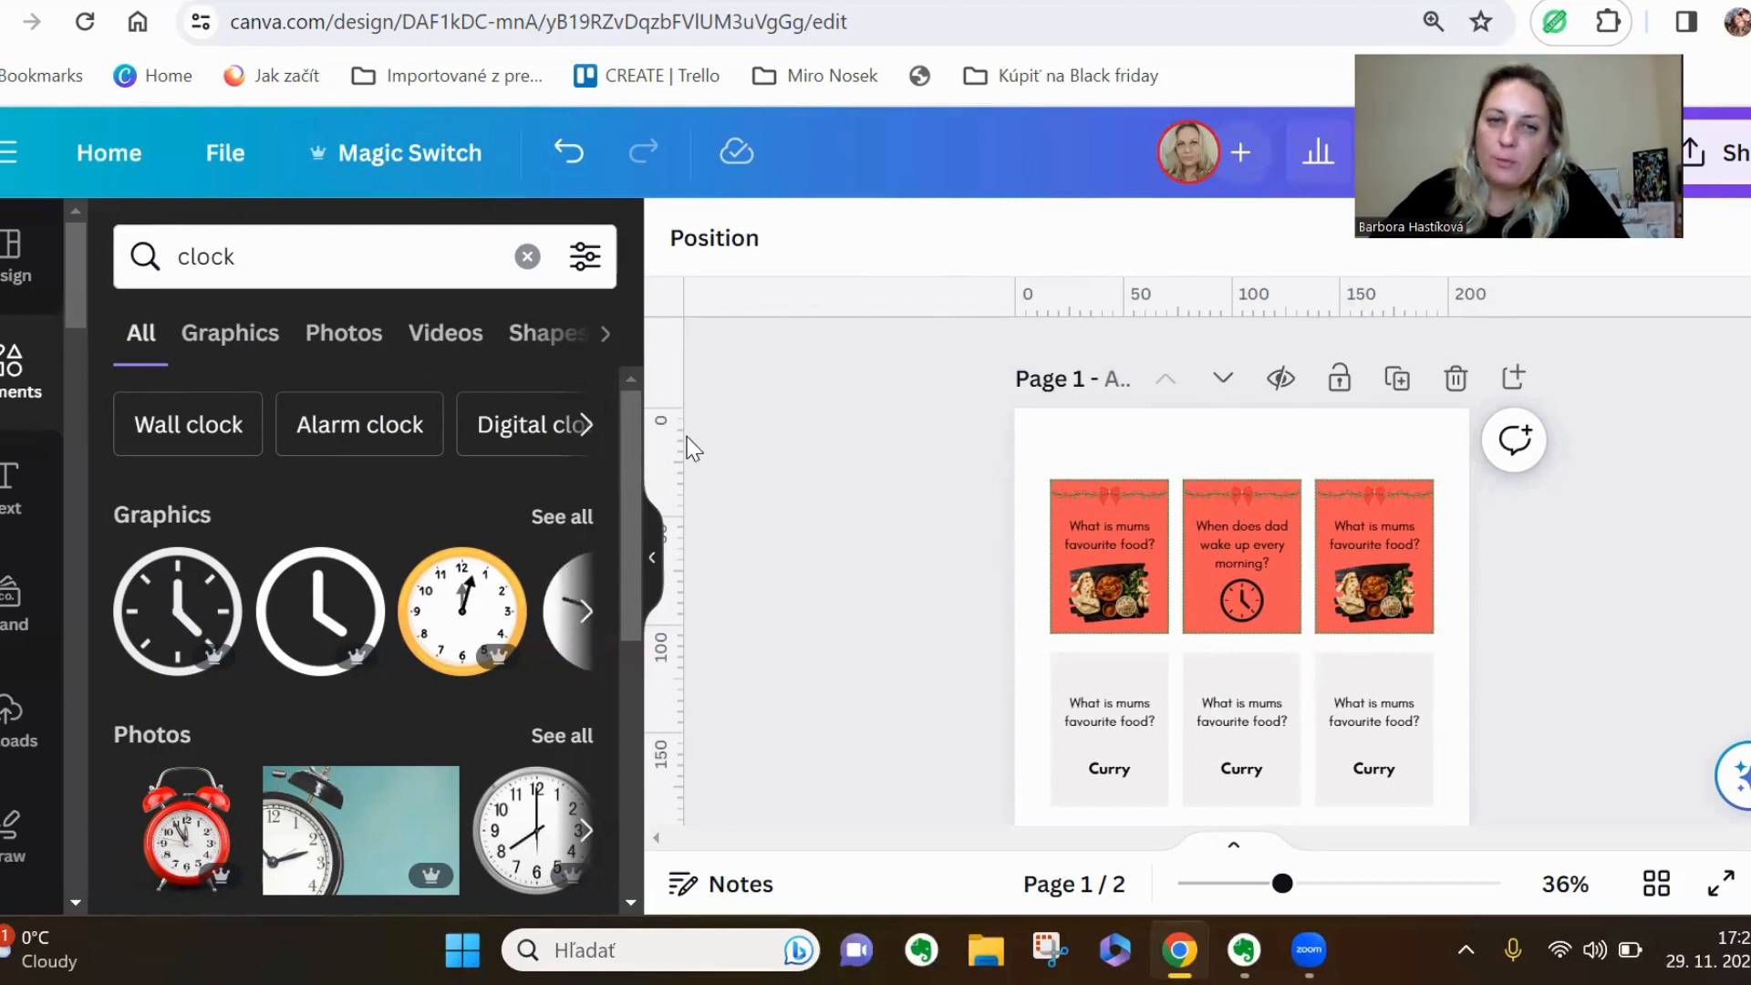
{"action": "left_click_drag", "start_coordinate": [684, 435], "coordinate": [1043, 466]}
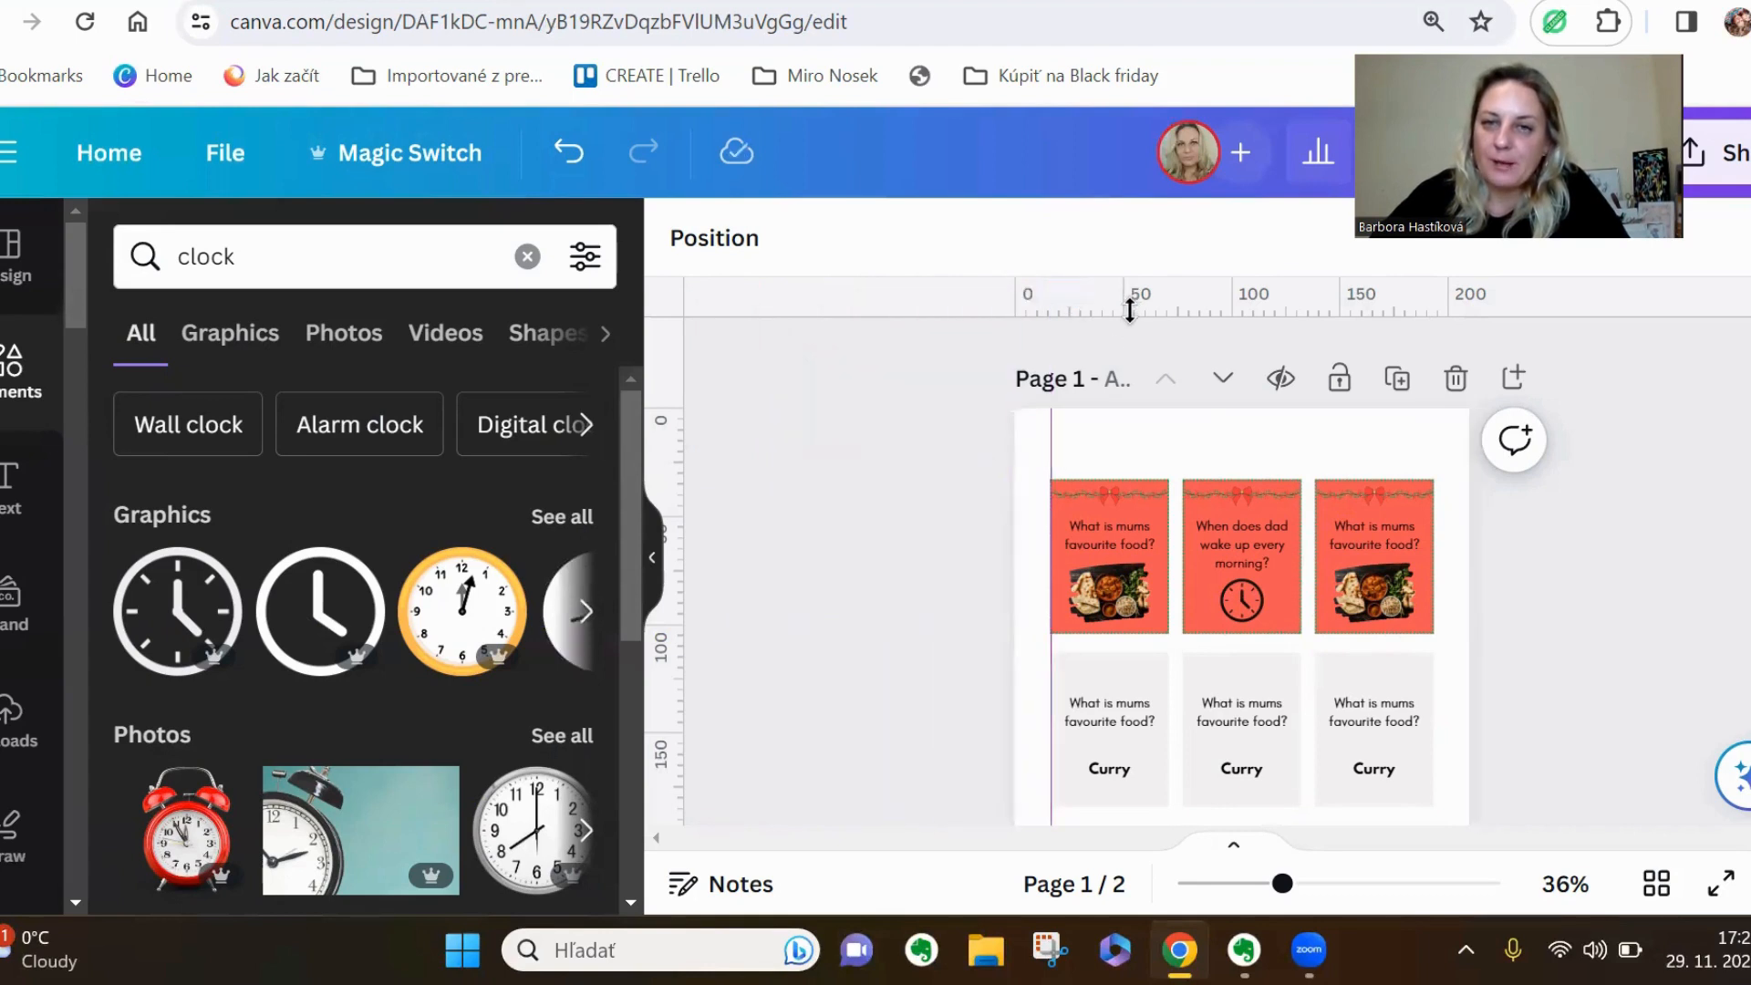
{"action": "left_click_drag", "start_coordinate": [1129, 310], "coordinate": [1153, 484]}
Add a blank third page after page 2
{"action": "scroll", "coordinate": [1508, 661], "scroll_direction": "down", "scroll_amount": 3}
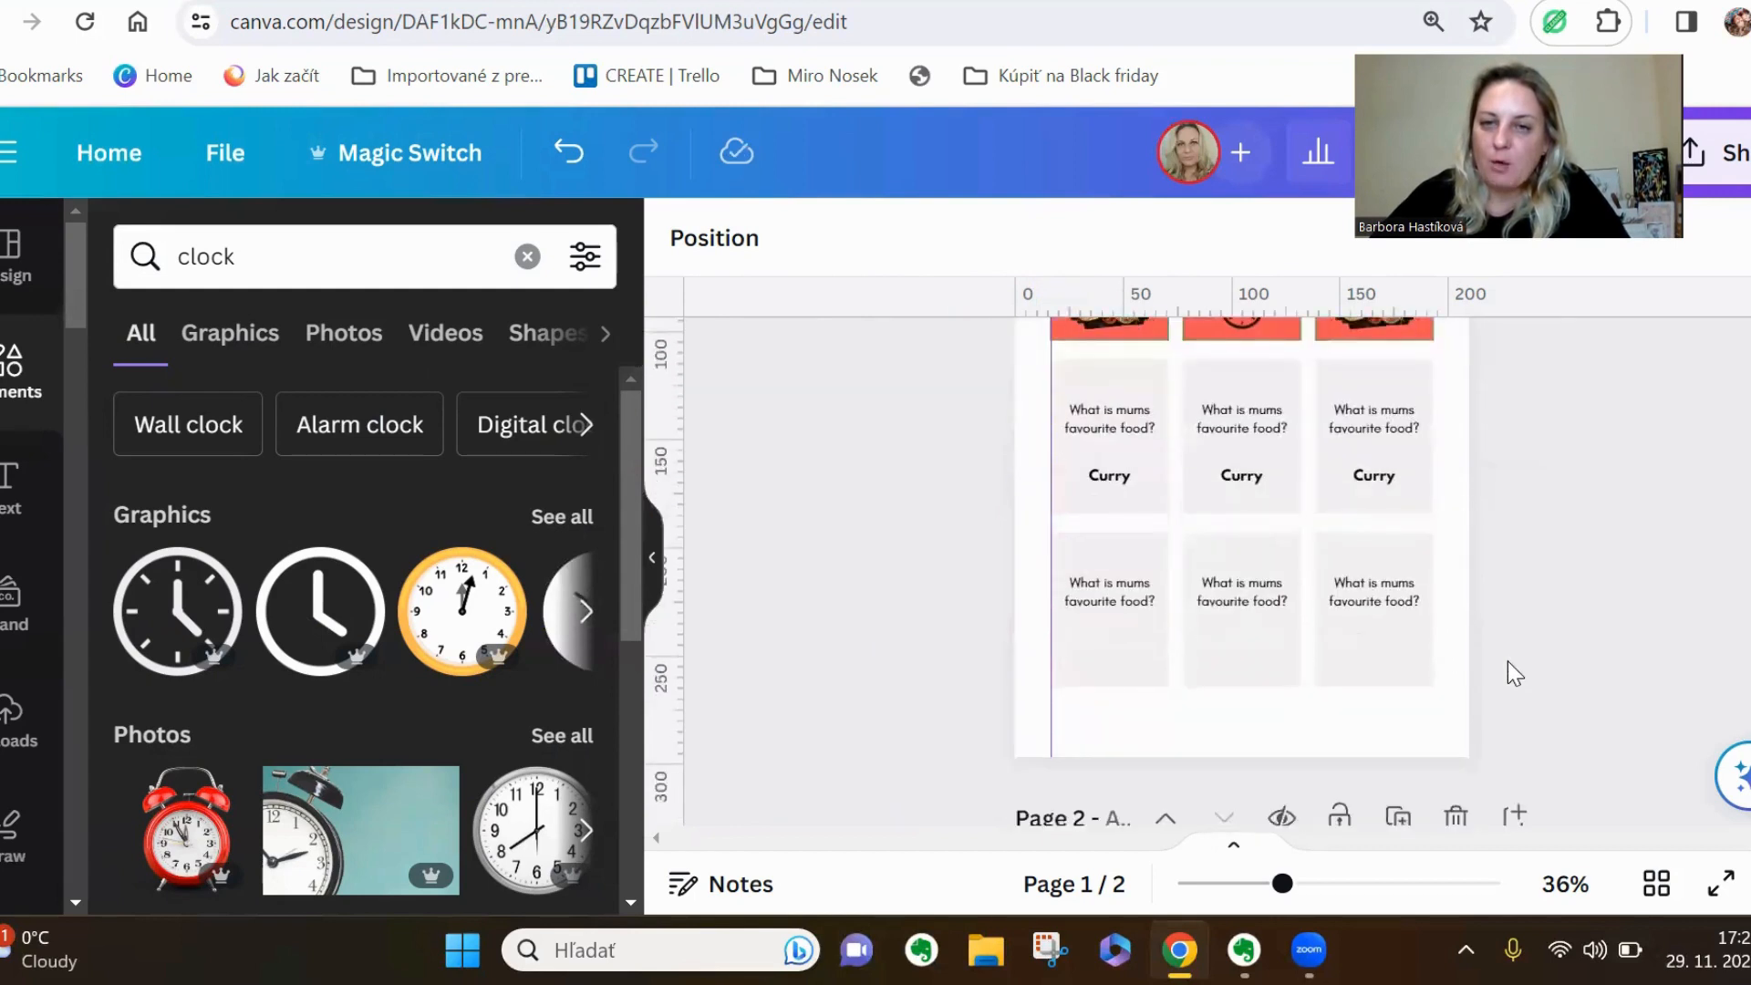
{"action": "scroll", "coordinate": [1508, 660], "scroll_direction": "down", "scroll_amount": 5}
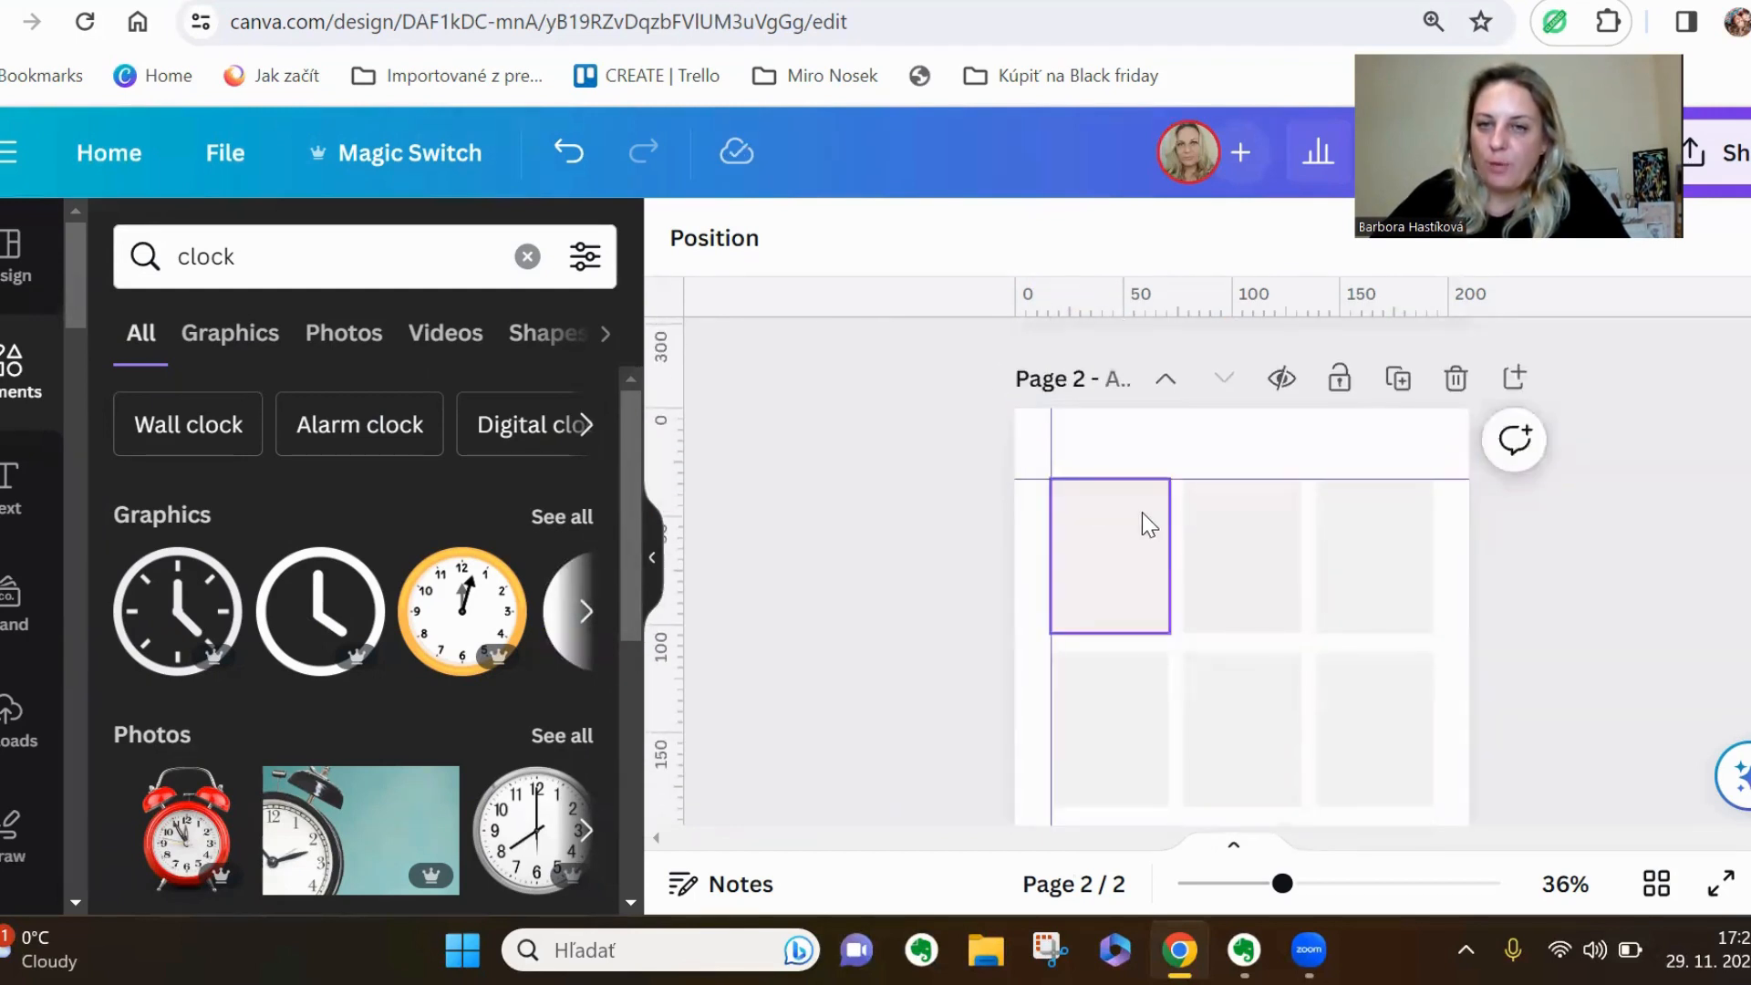
{"action": "scroll", "coordinate": [1146, 520], "scroll_direction": "down", "scroll_amount": 4}
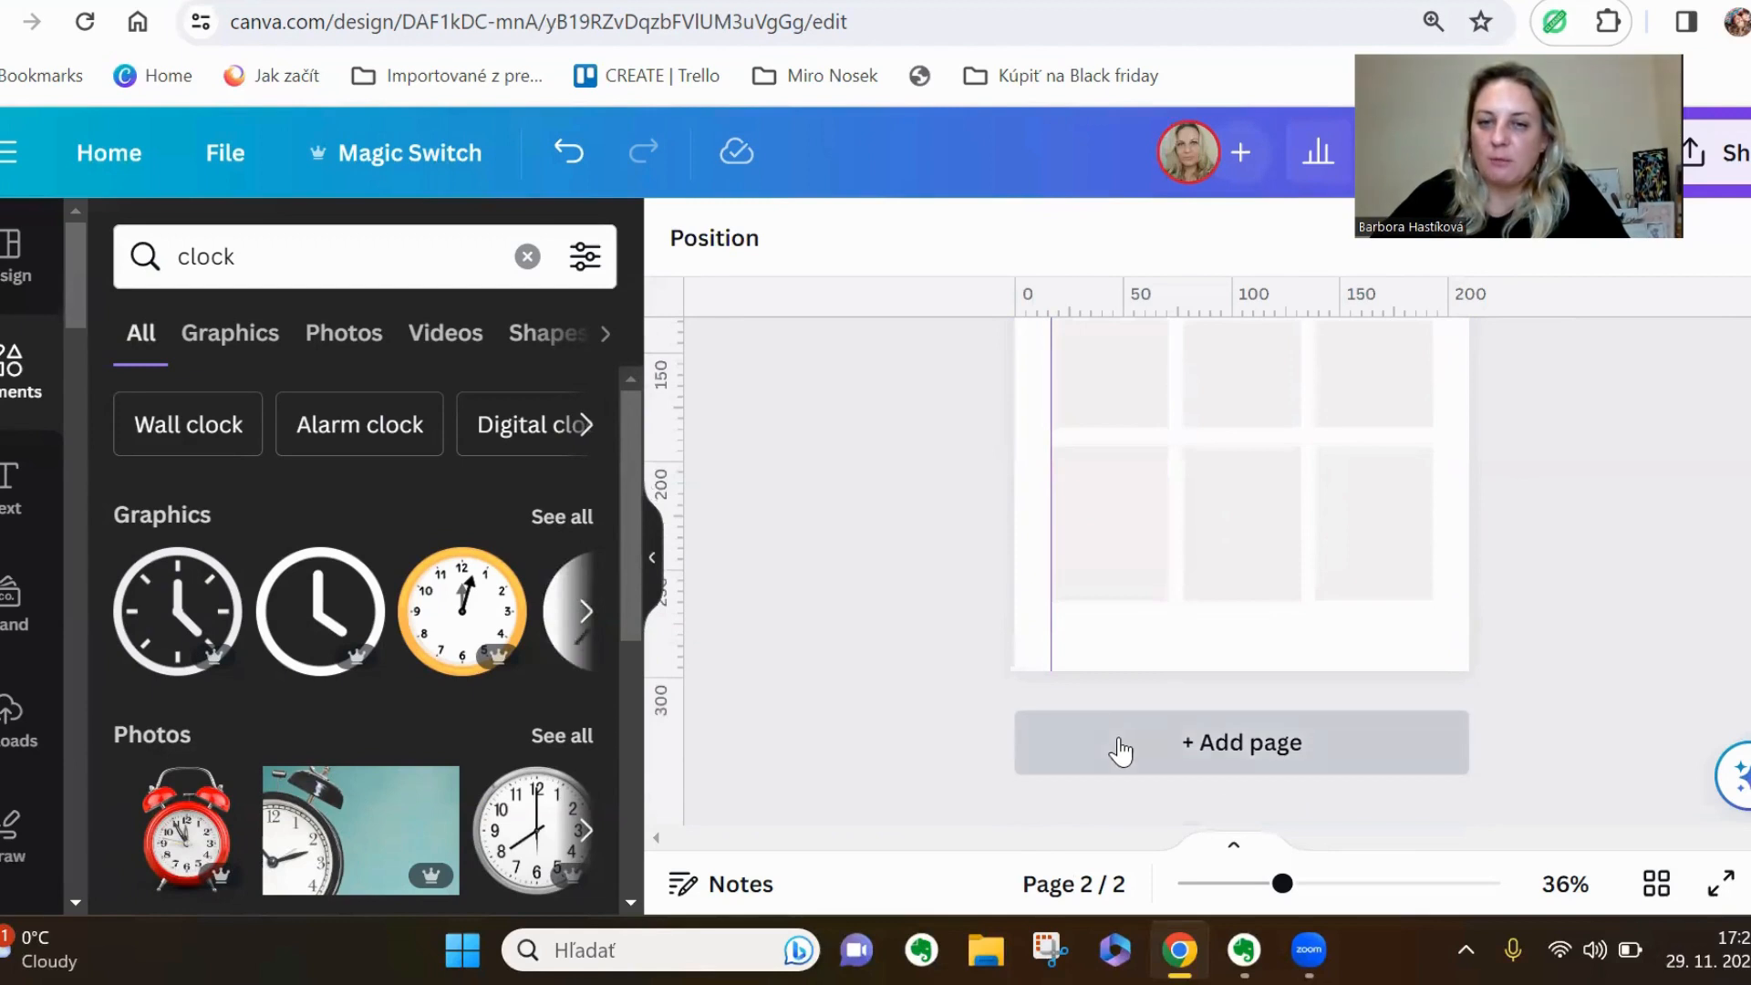
{"action": "left_click", "coordinate": [1121, 752]}
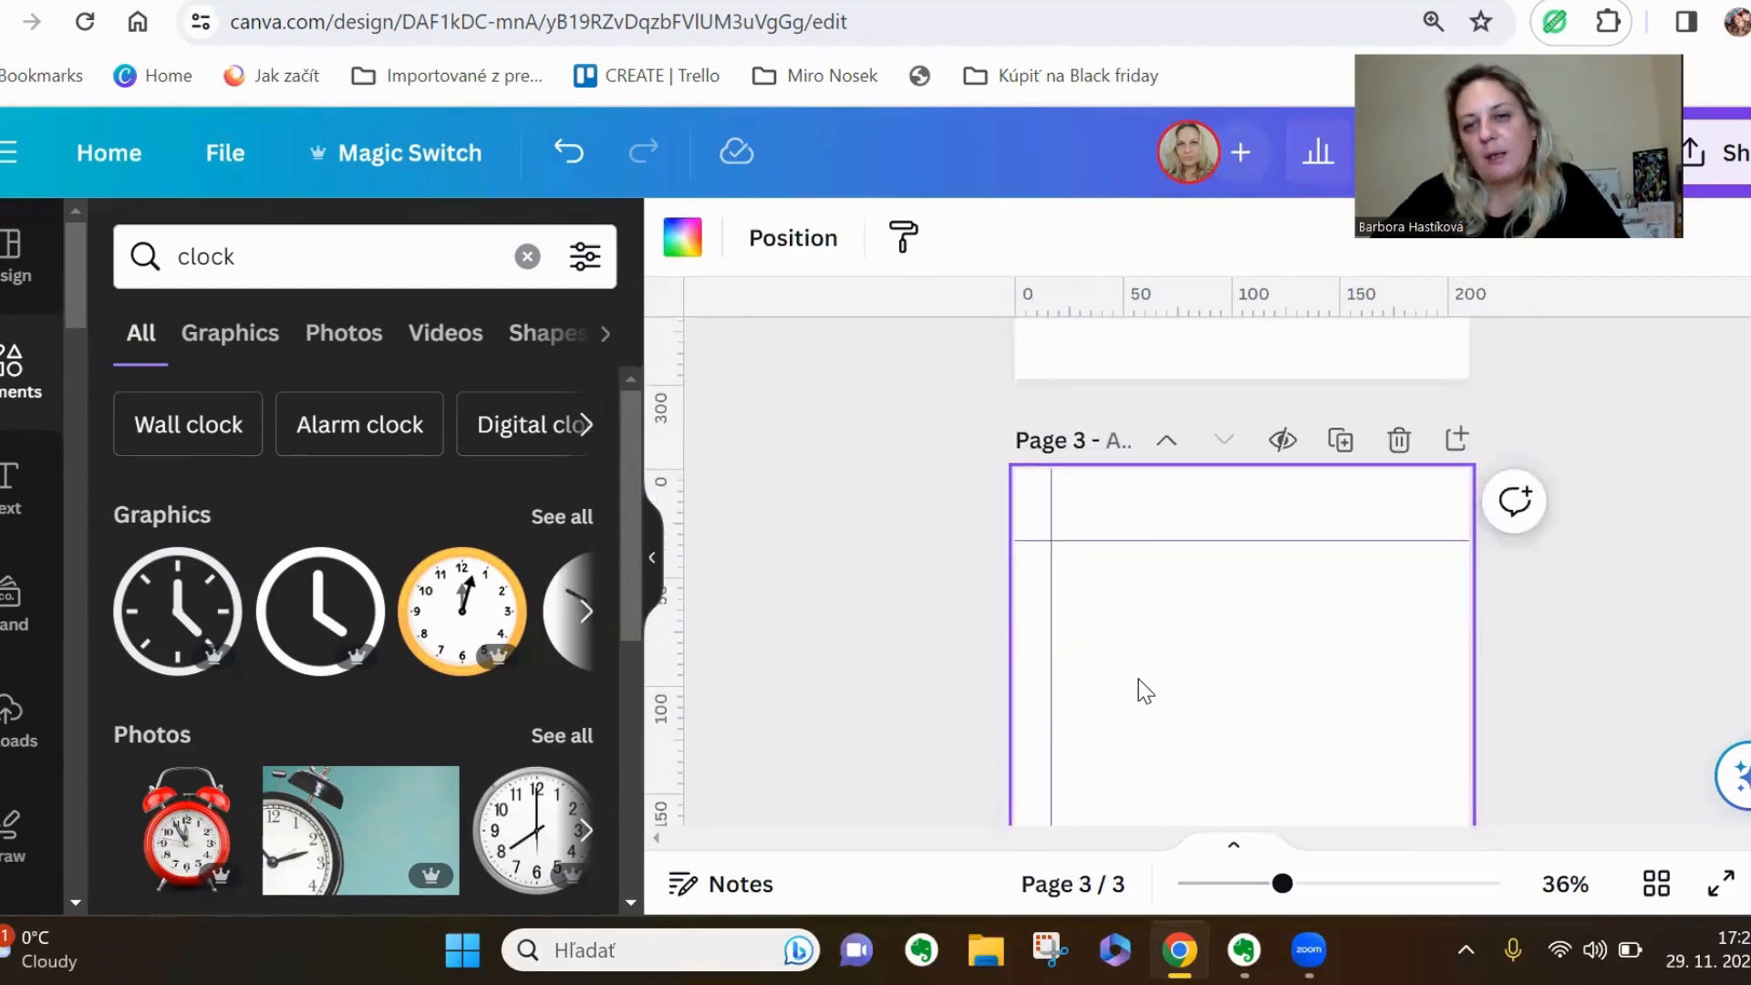
Turn off the display of rulers and guides for the design
{"action": "scroll", "coordinate": [1138, 679], "scroll_direction": "up", "scroll_amount": 5}
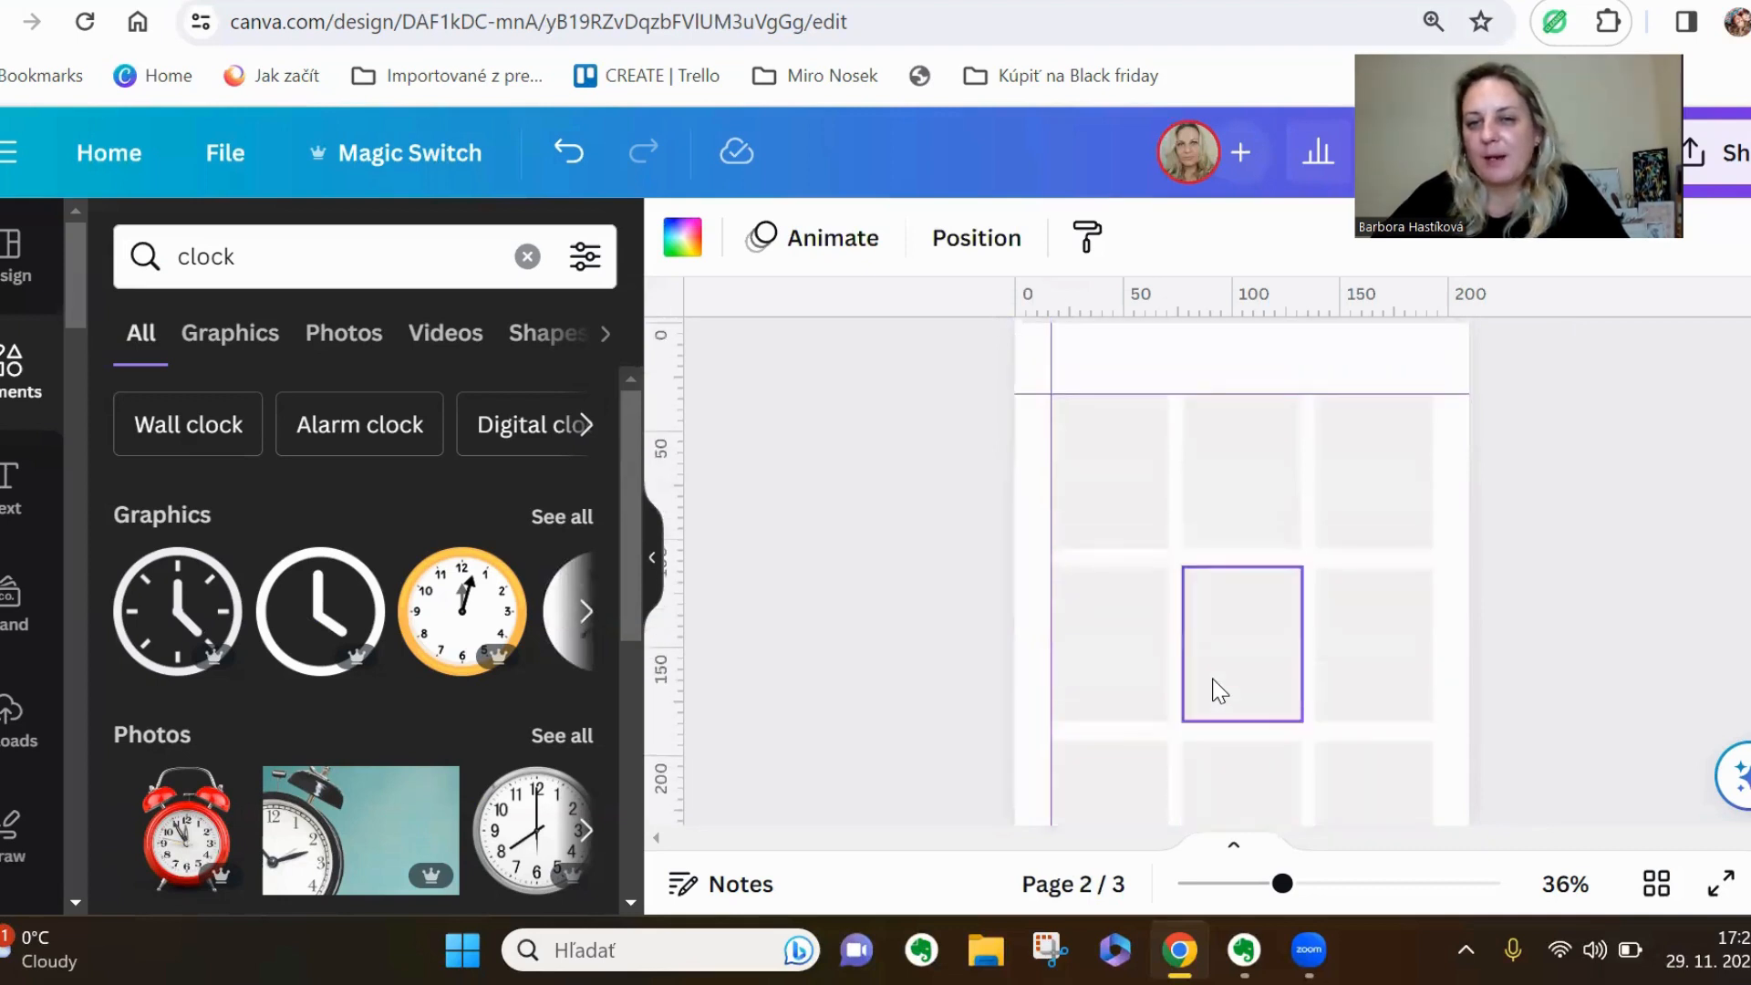
{"action": "scroll", "coordinate": [1220, 690], "scroll_direction": "up", "scroll_amount": 6}
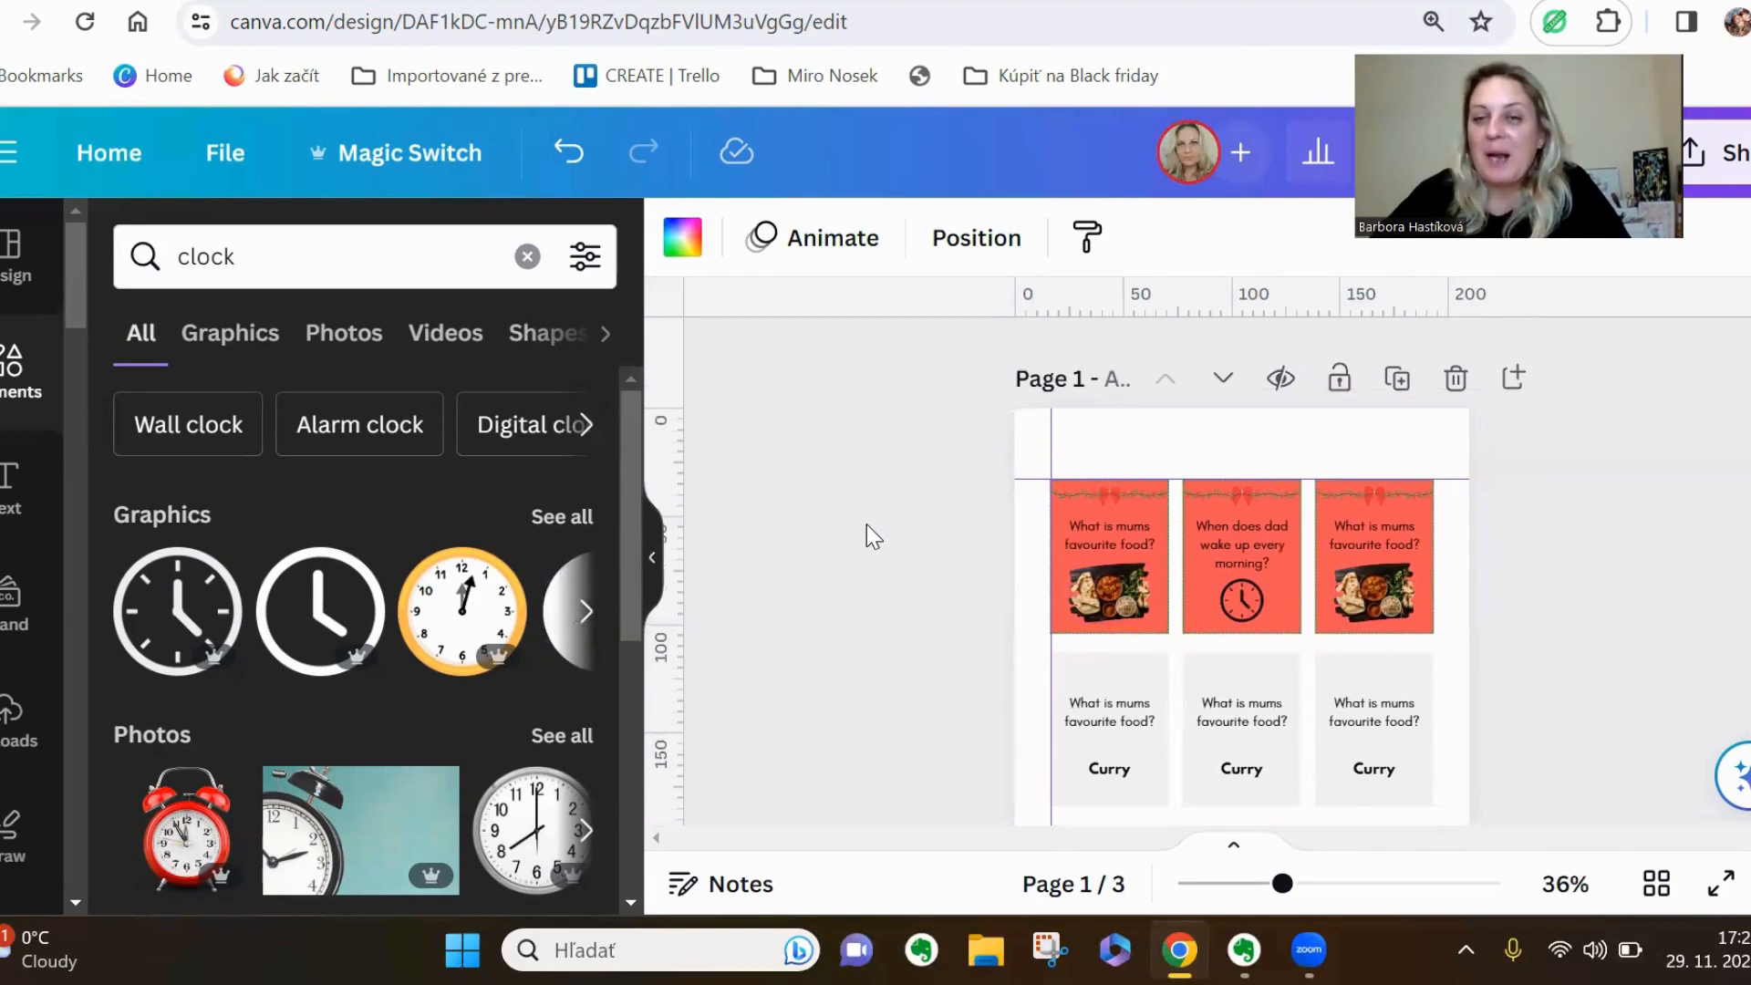
{"action": "scroll", "coordinate": [1490, 593], "scroll_direction": "down", "scroll_amount": 5}
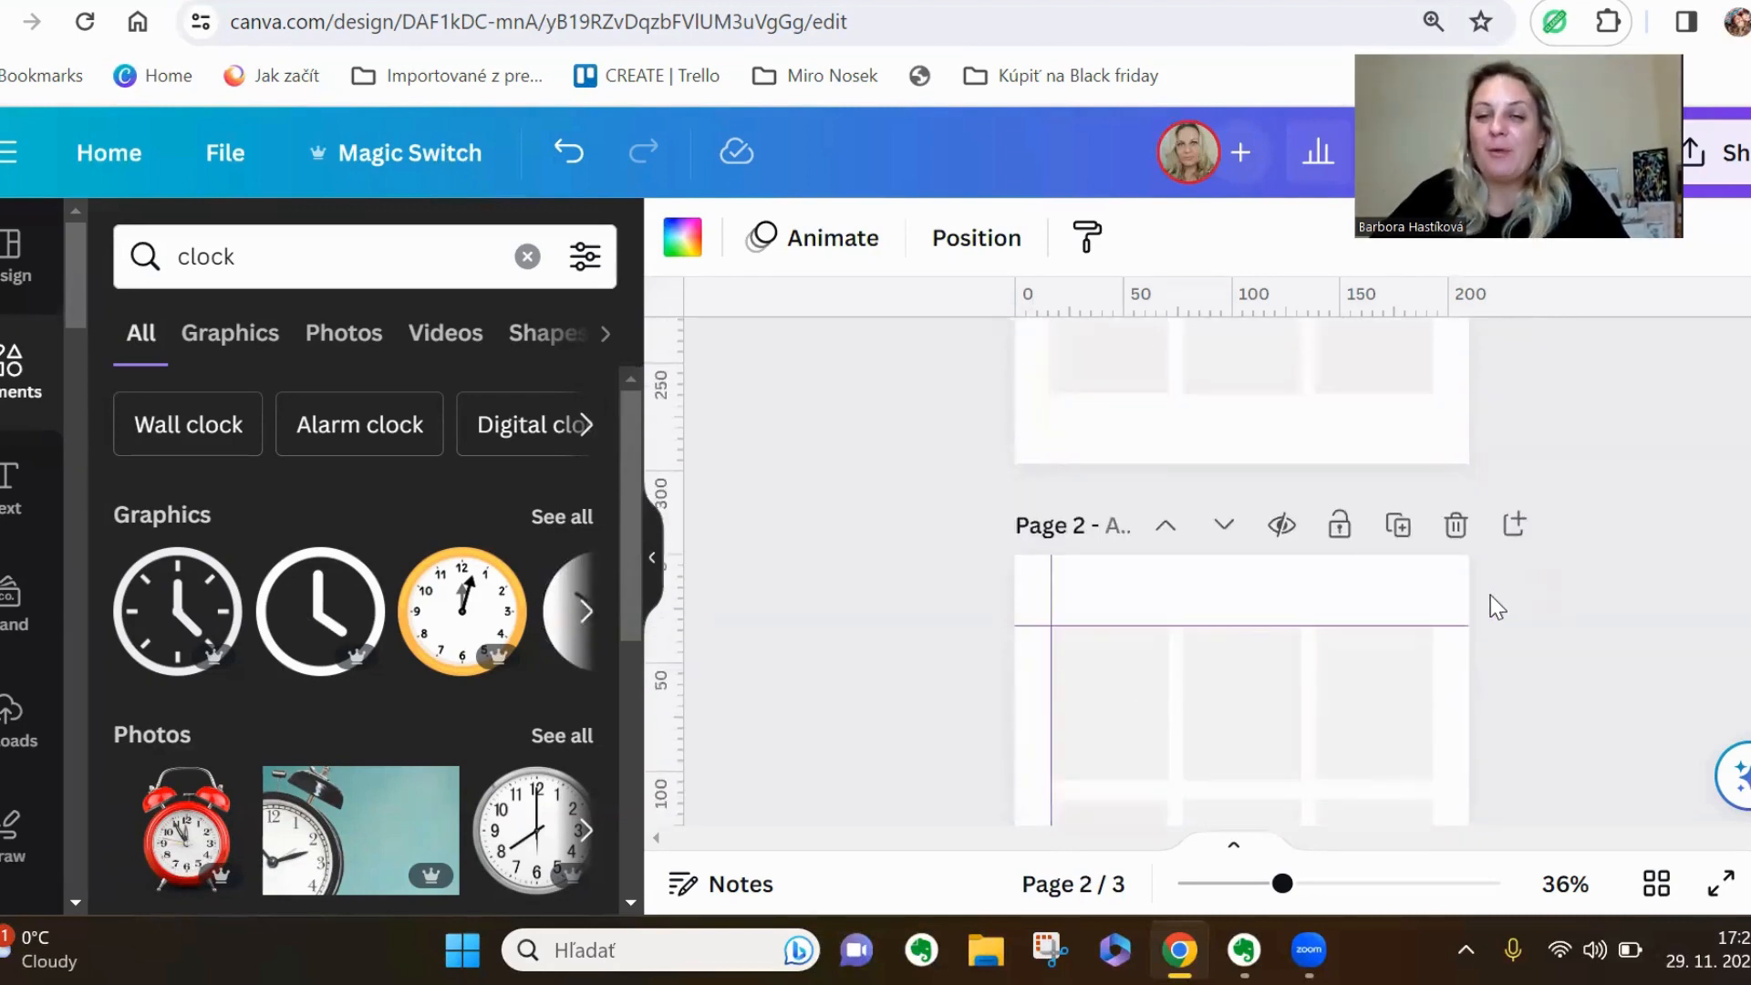
{"action": "scroll", "coordinate": [1490, 595], "scroll_direction": "down", "scroll_amount": 6}
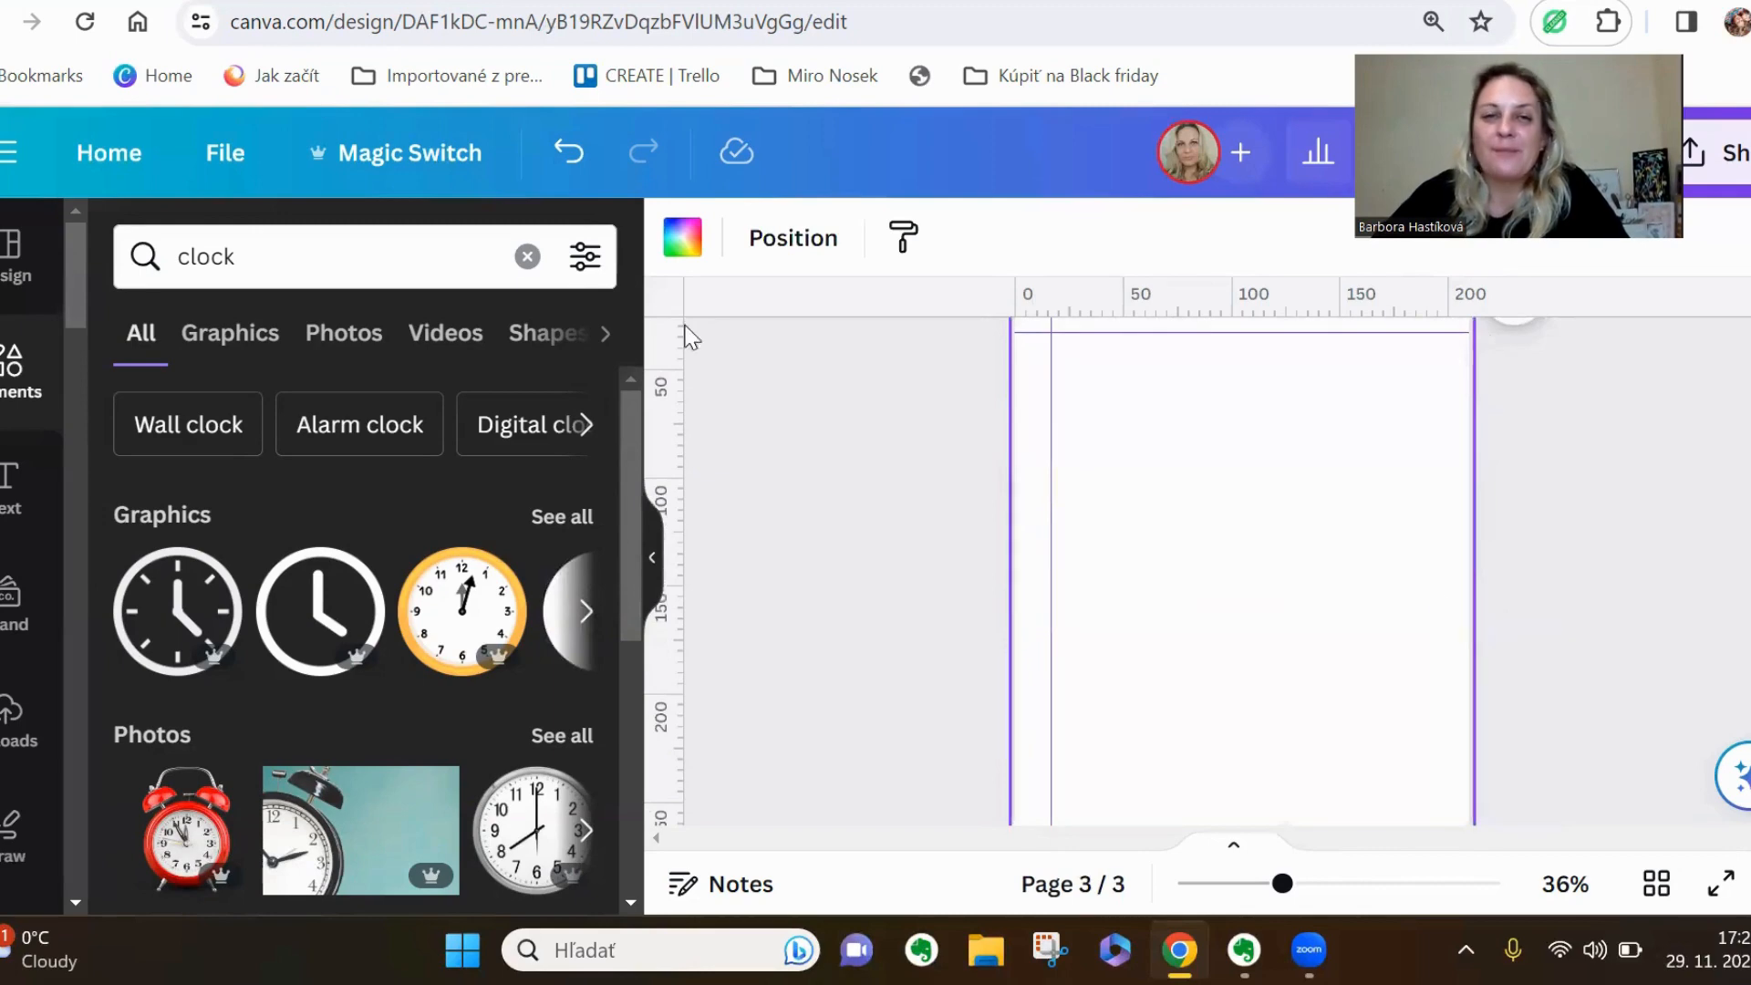
{"action": "left_click", "coordinate": [228, 164]}
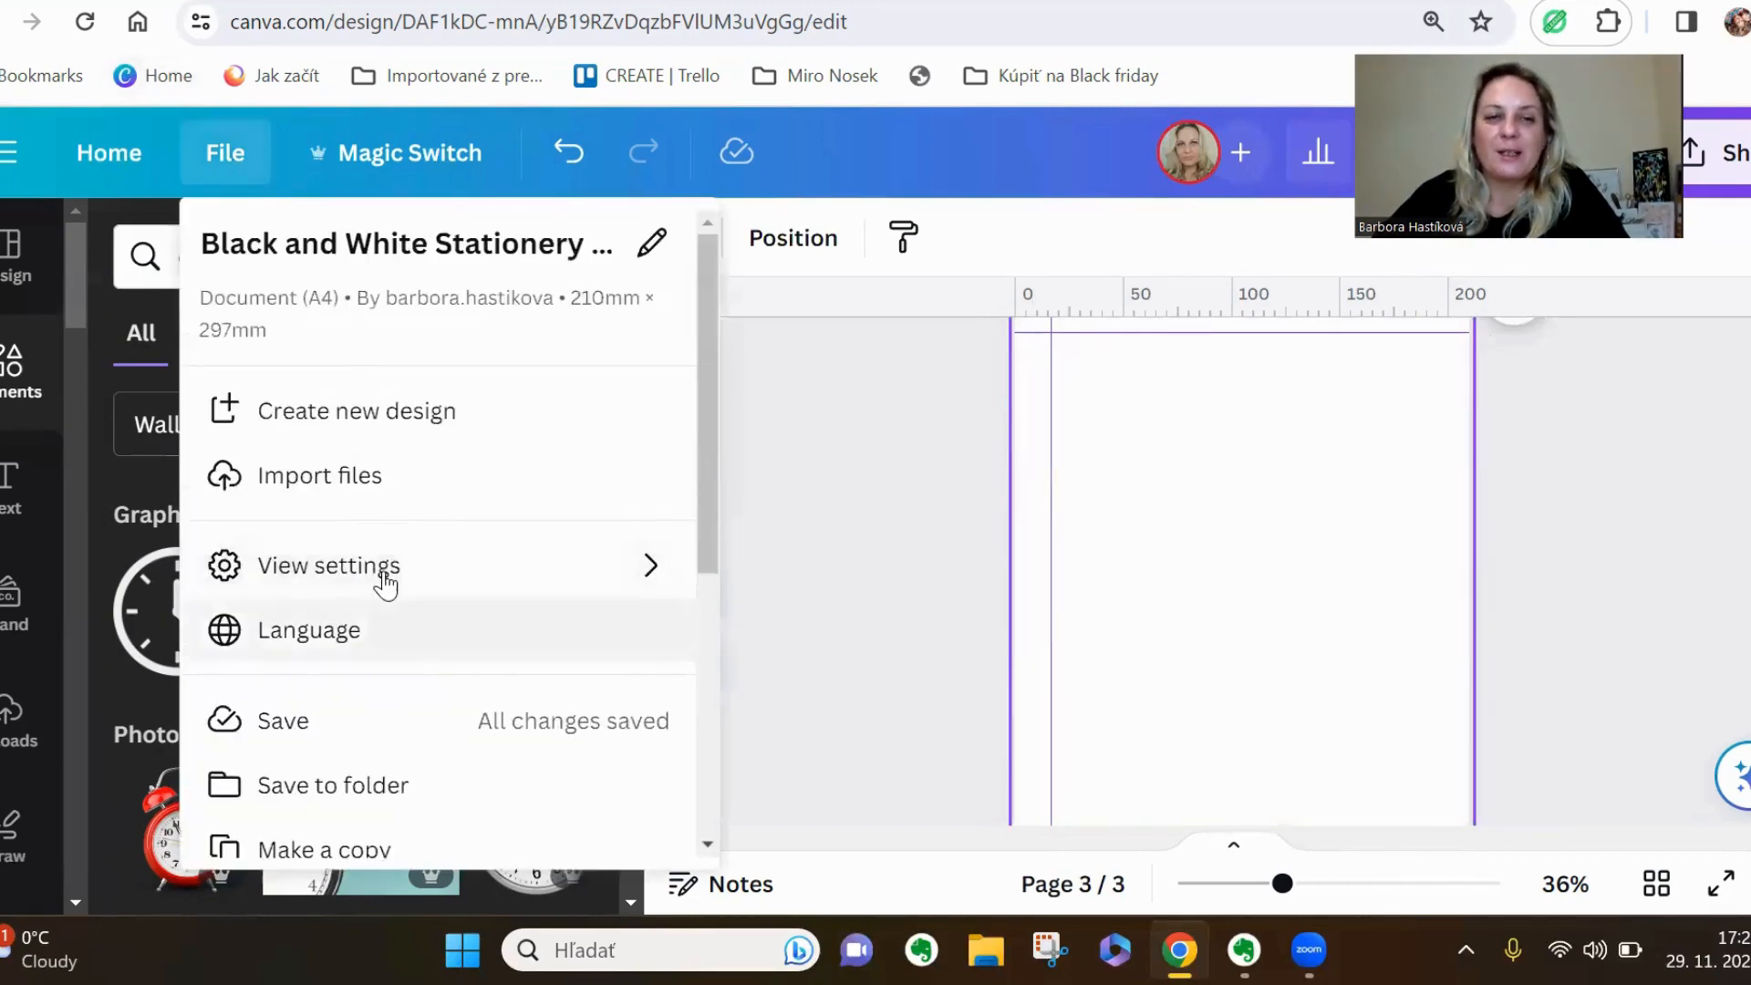
{"action": "left_click", "coordinate": [380, 582]}
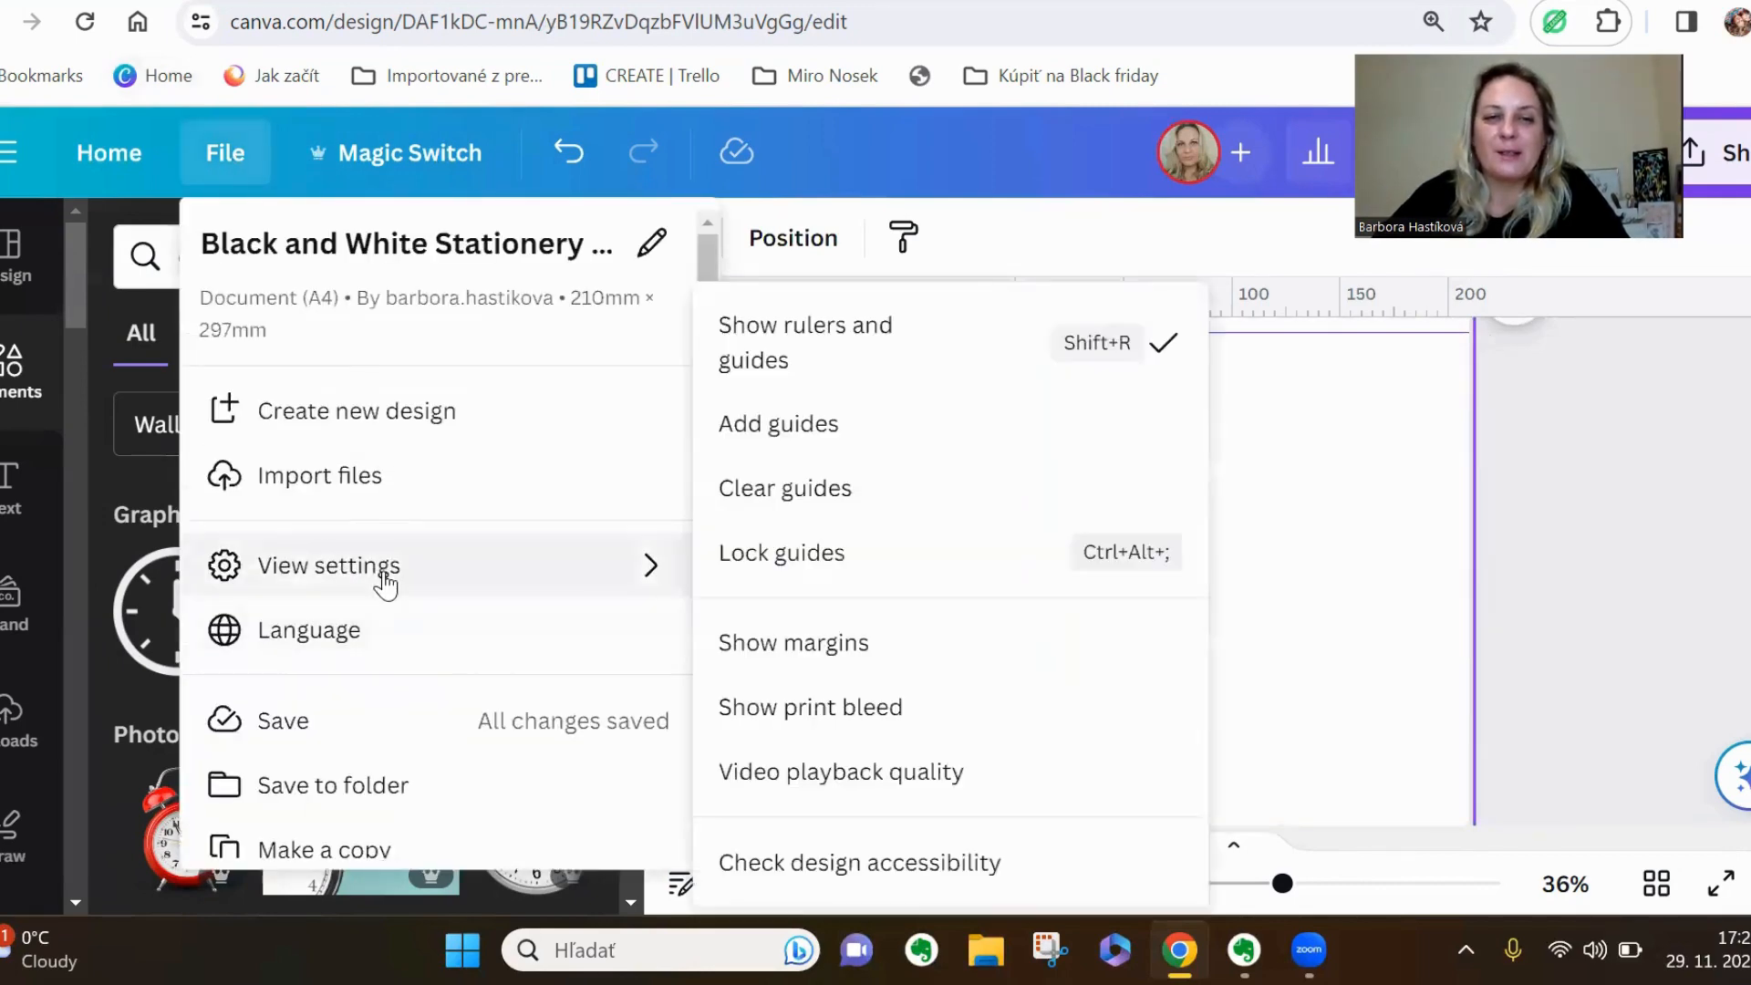
{"action": "left_click", "coordinate": [800, 353]}
{"action": "scroll", "coordinate": [907, 569], "scroll_direction": "up", "scroll_amount": 3}
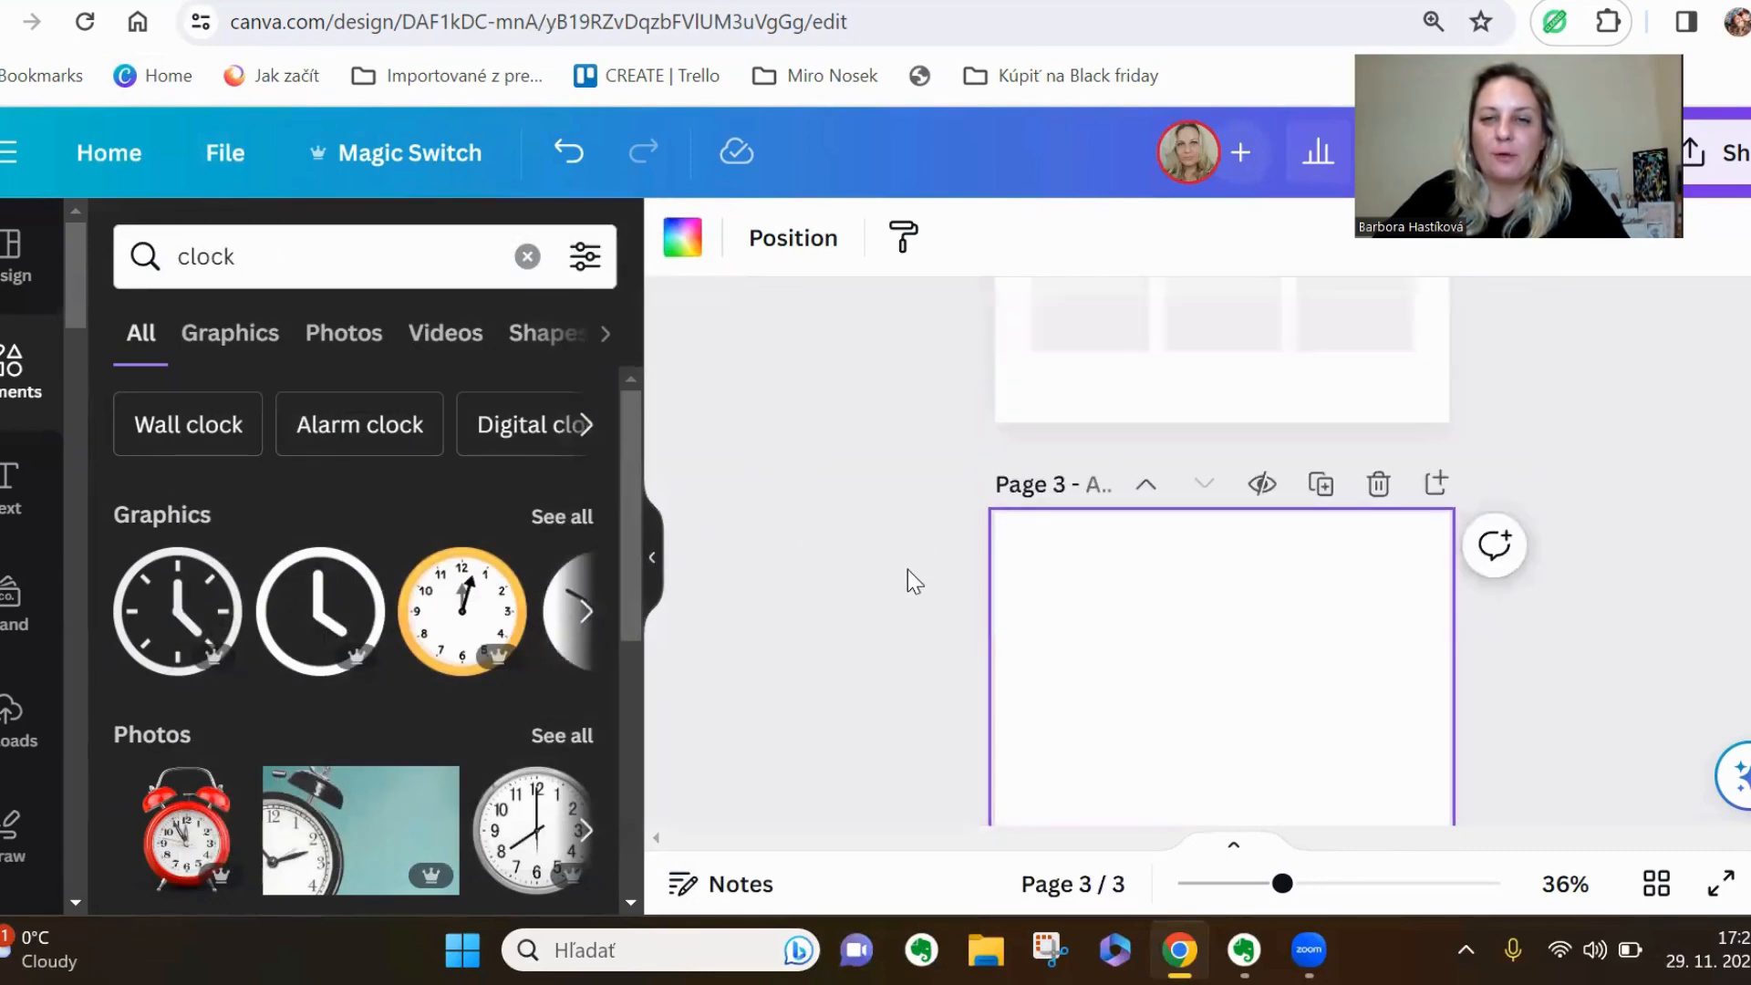
{"action": "scroll", "coordinate": [907, 569], "scroll_direction": "down", "scroll_amount": 3}
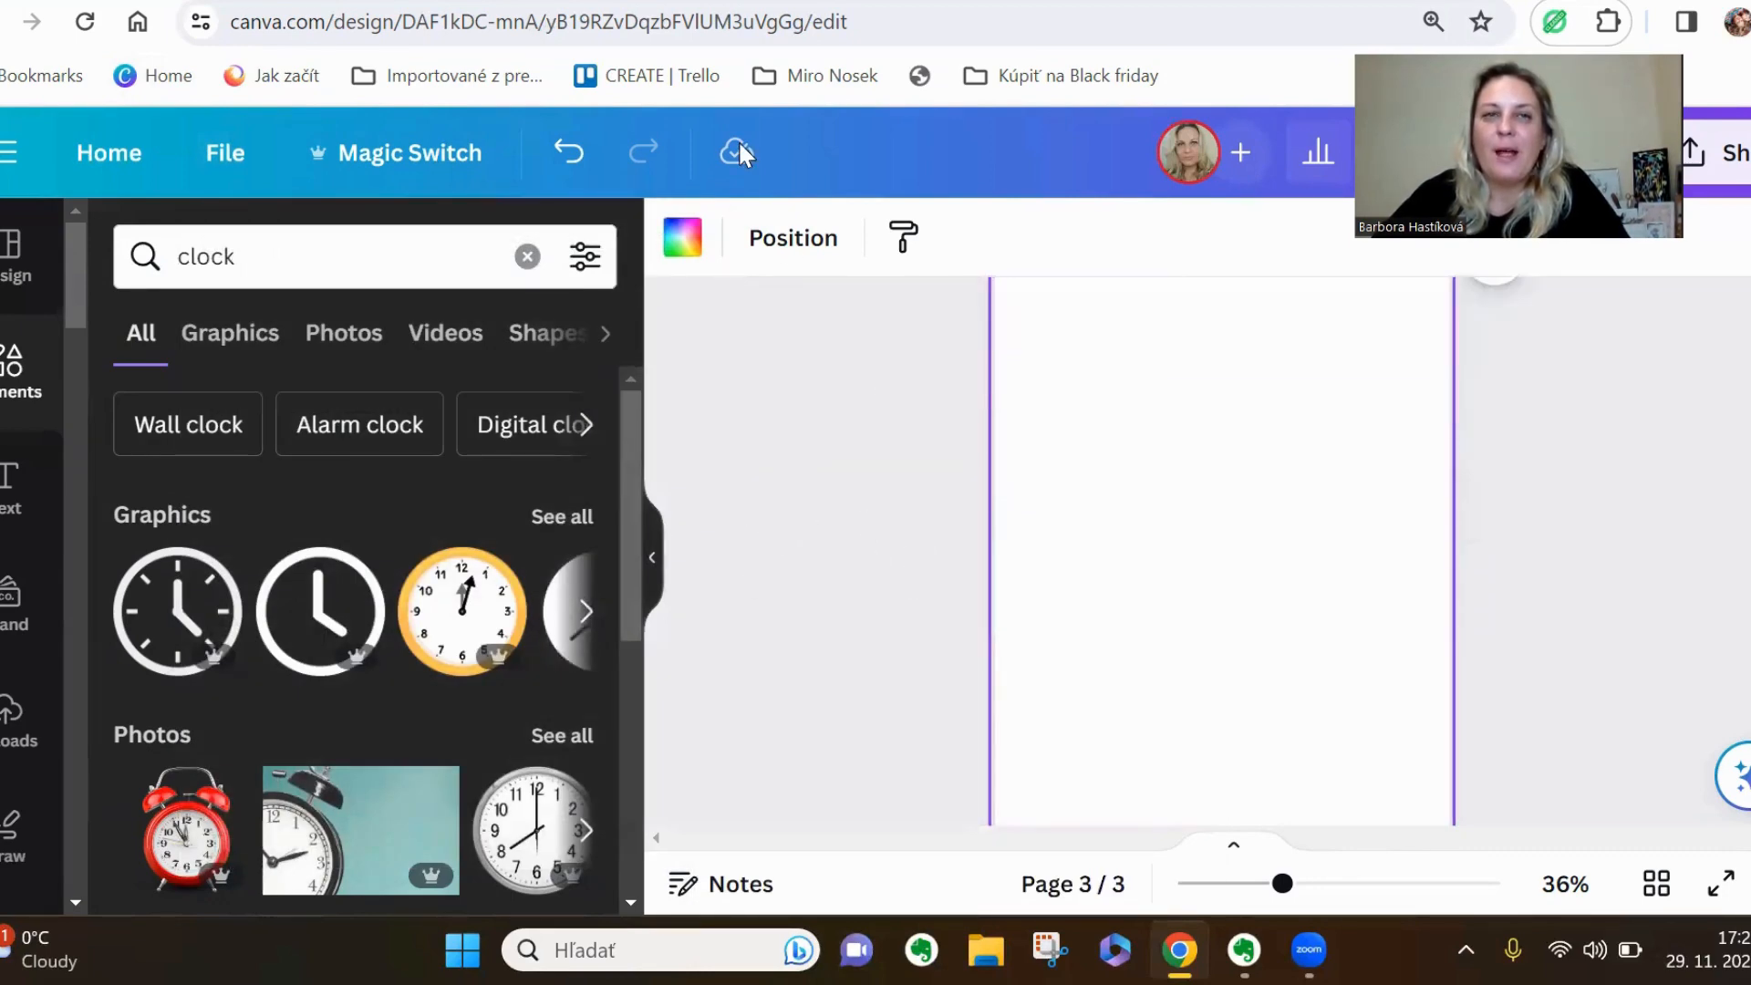
Switch to the finished trivia design, examine its Christmas Trivia question page in full screen, and return to the card design
{"action": "left_click", "coordinate": [819, 1]}
{"action": "scroll", "coordinate": [1470, 598], "scroll_direction": "down", "scroll_amount": 4}
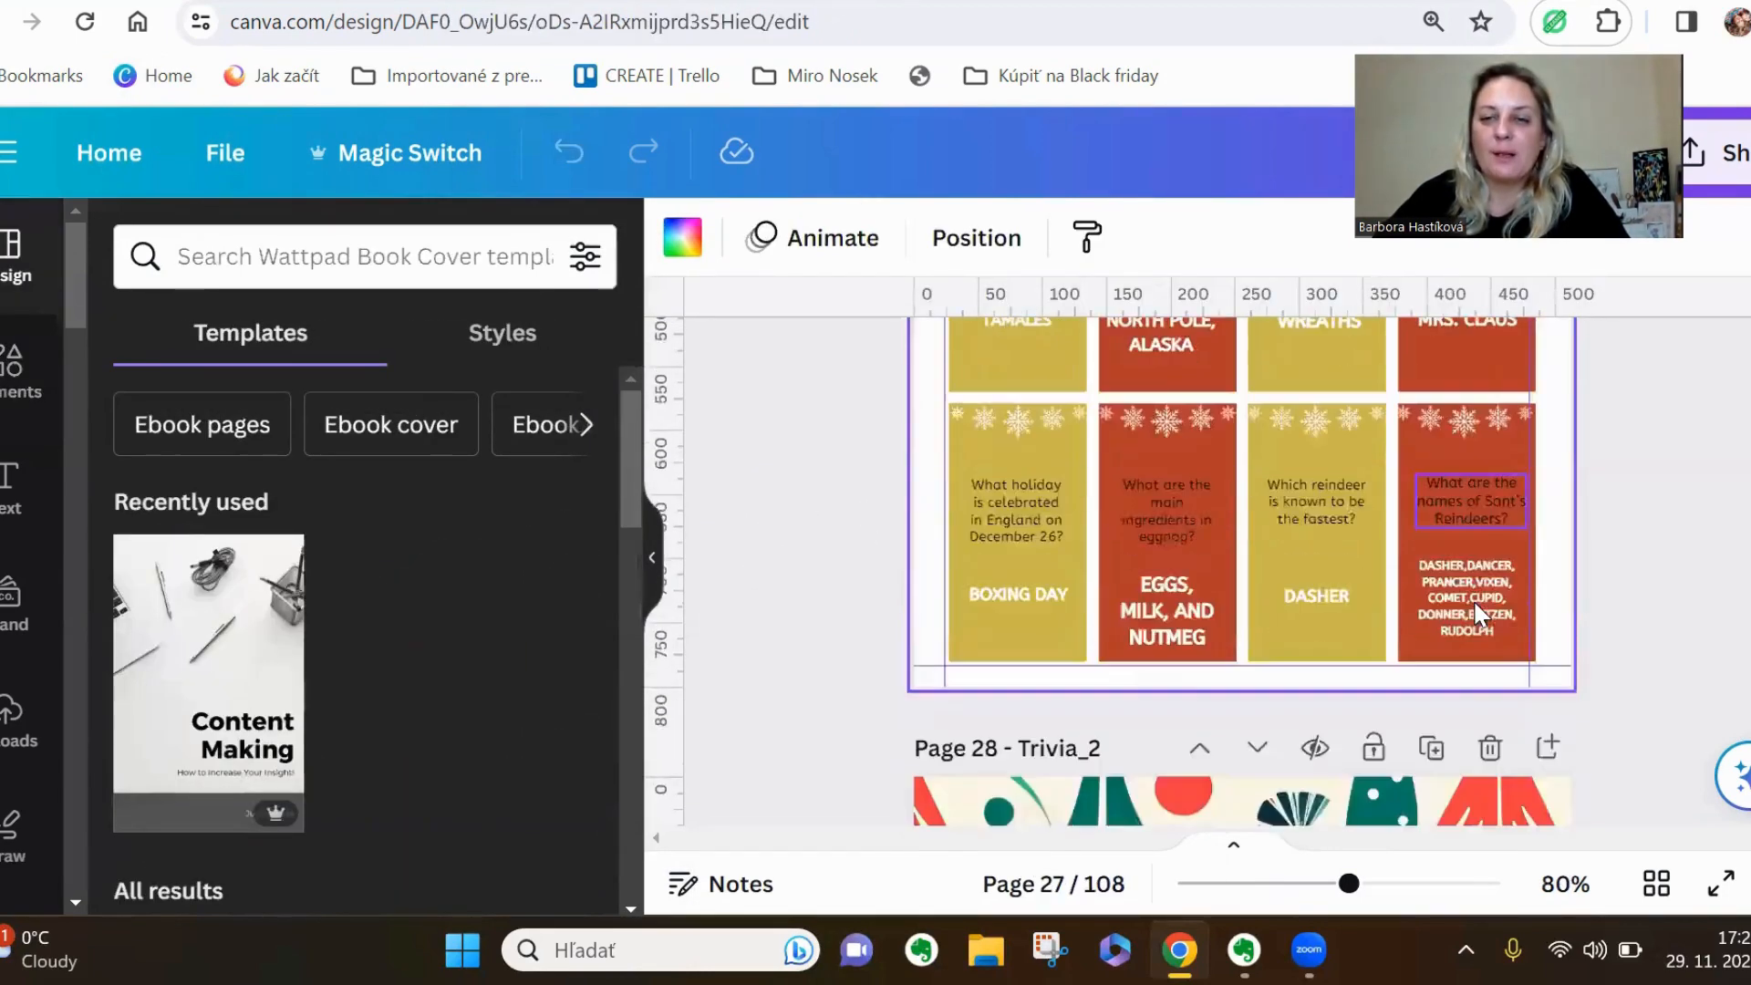
{"action": "scroll", "coordinate": [1474, 599], "scroll_direction": "down", "scroll_amount": 6}
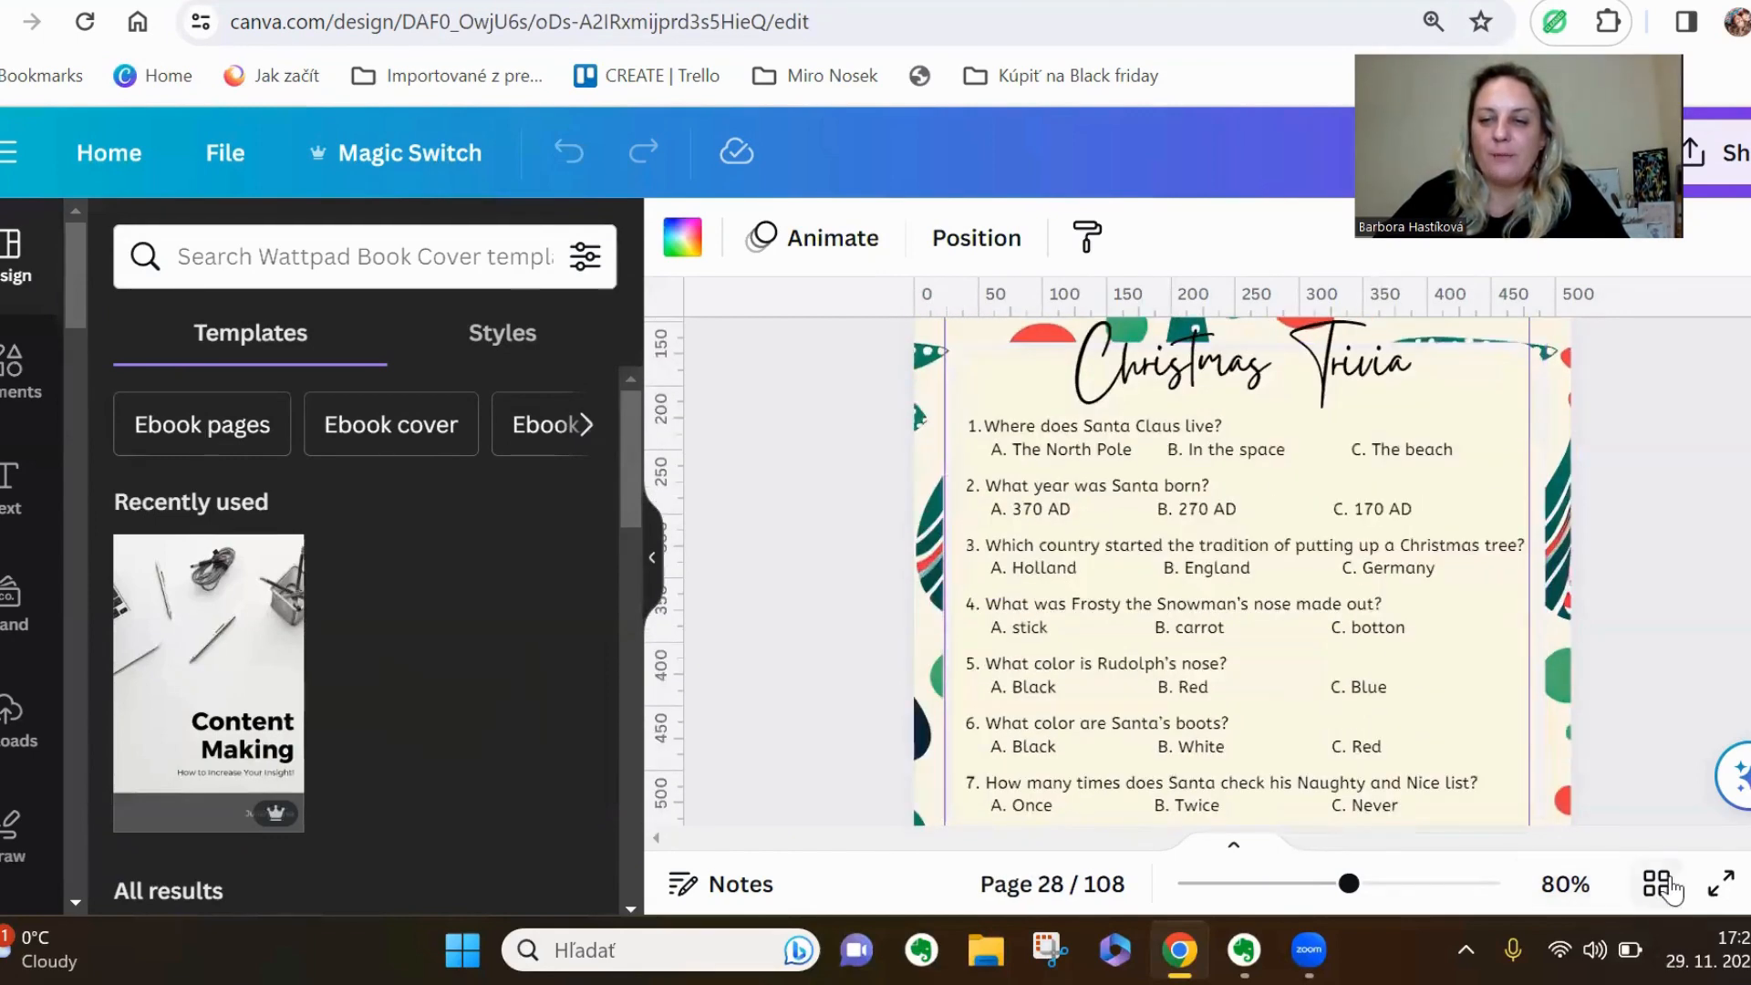
{"action": "left_click", "coordinate": [1720, 883]}
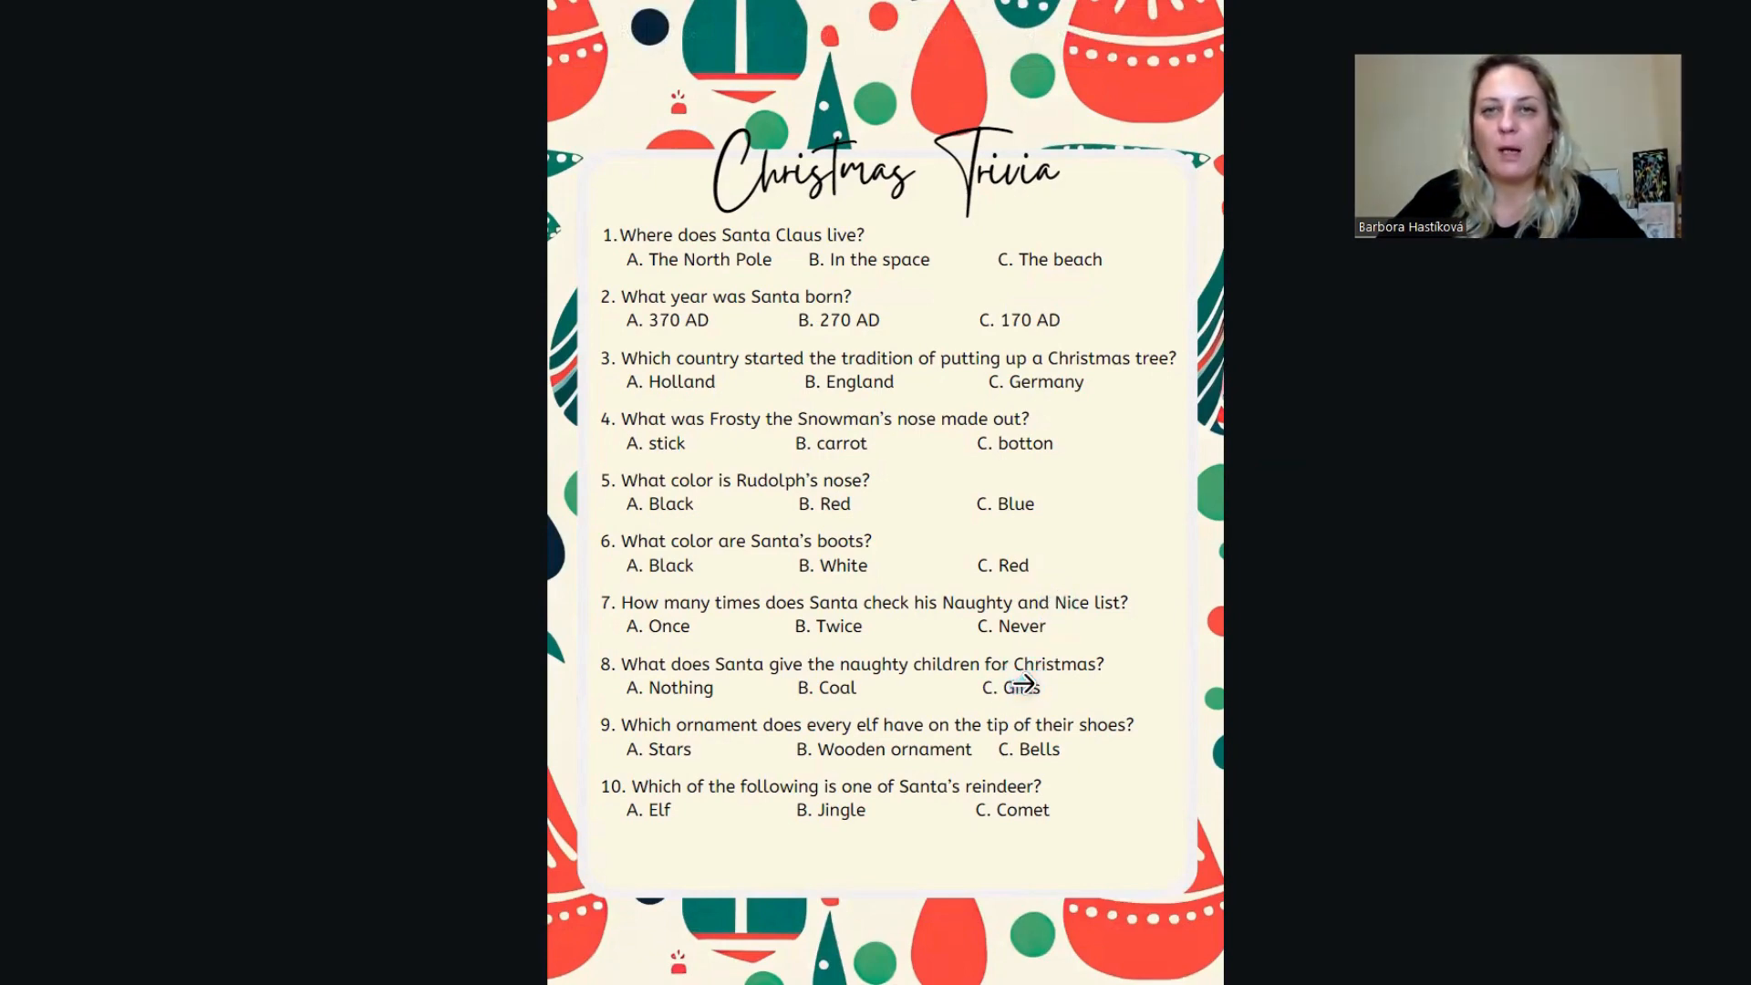
{"action": "key", "text": "Escape"}
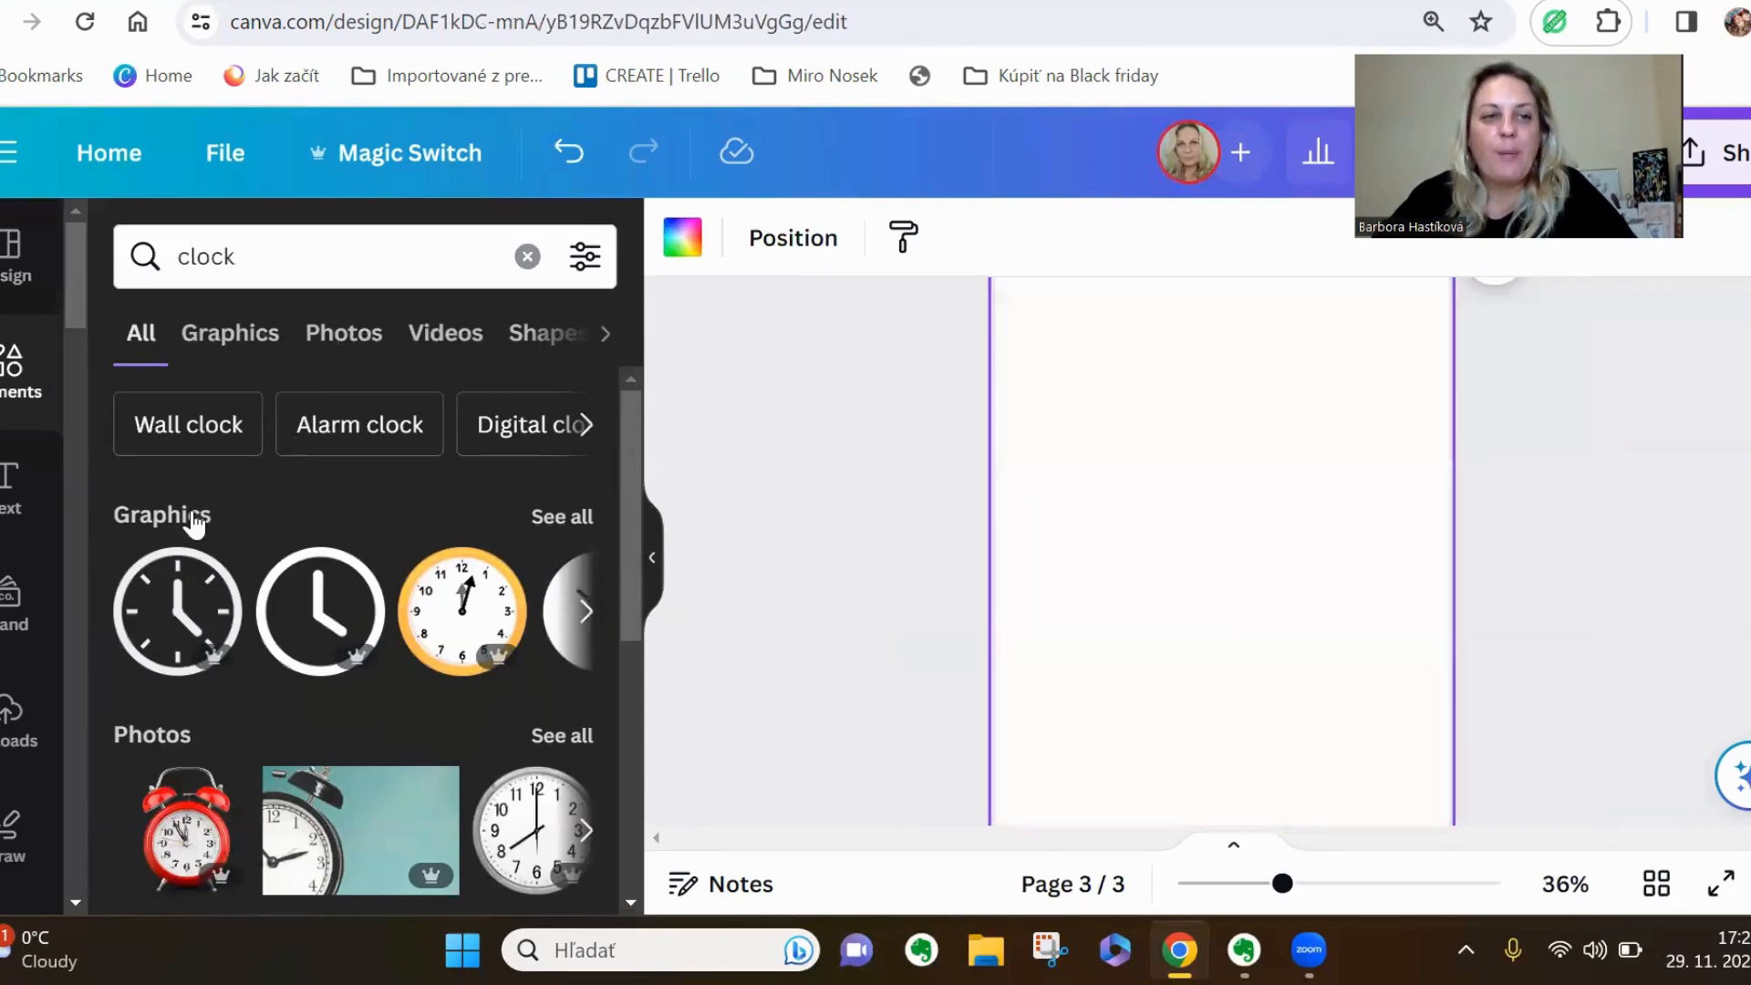
Add a rounded square to page 3 and stretch it into a tall panel centred over most of the page
{"action": "left_click", "coordinate": [17, 369]}
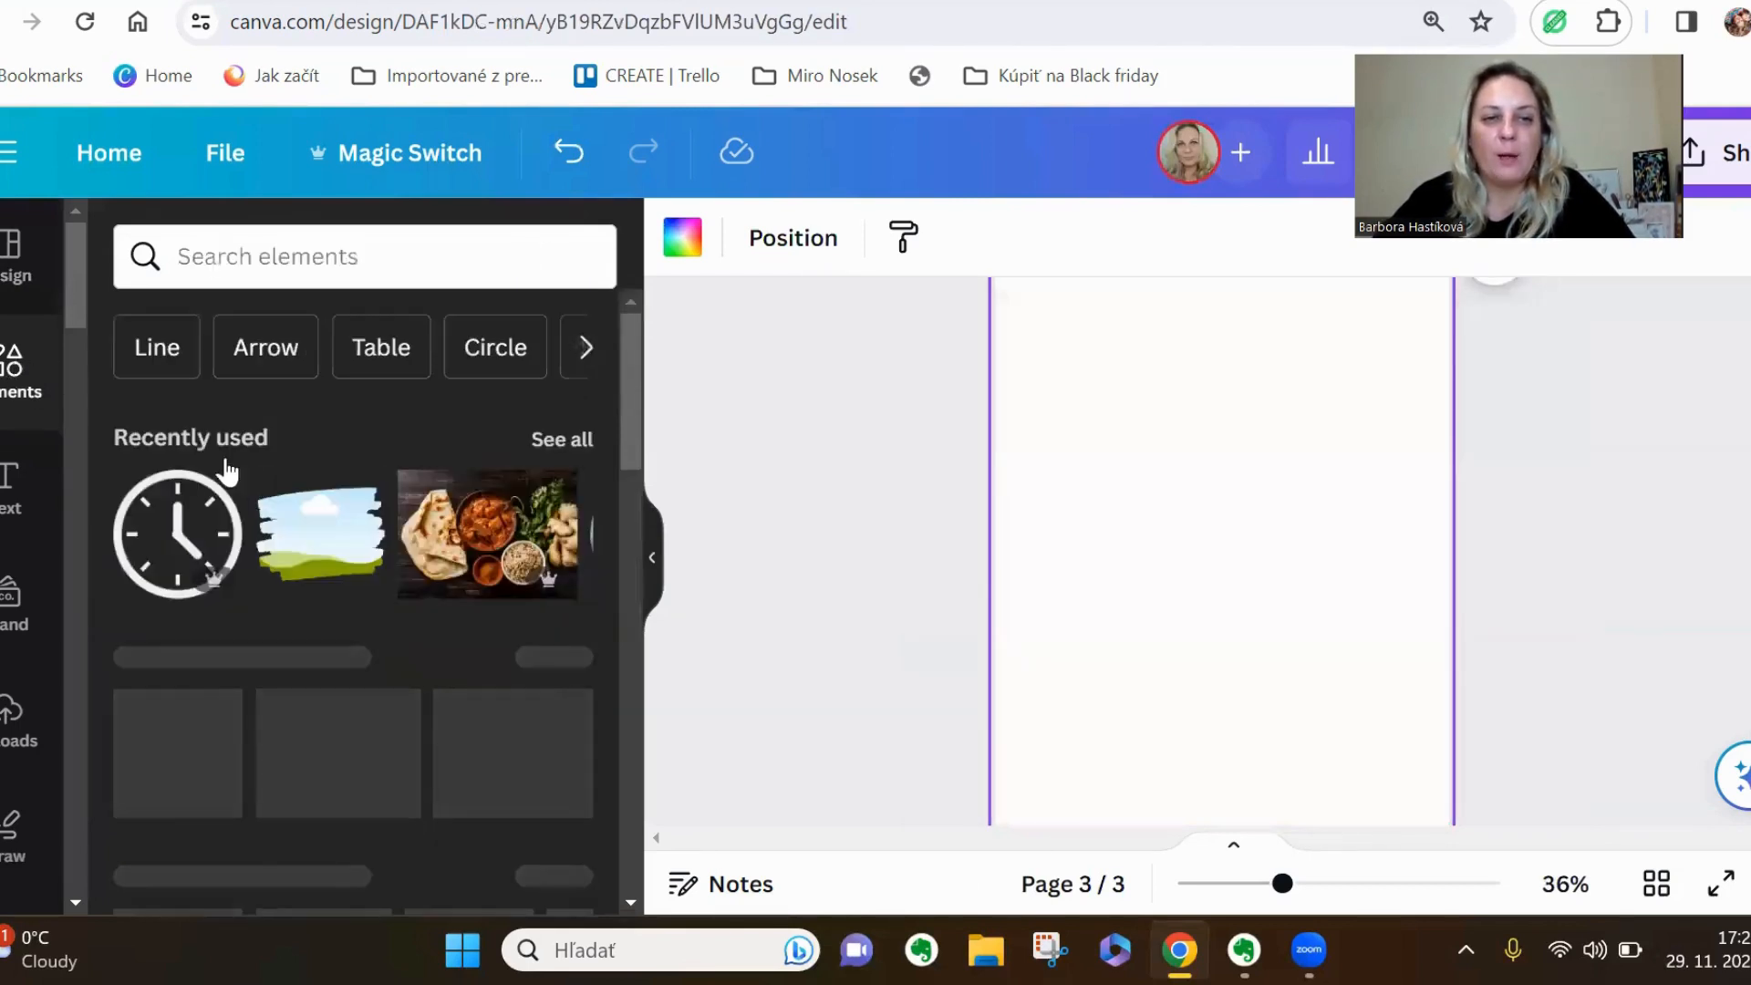
{"action": "left_click", "coordinate": [261, 747]}
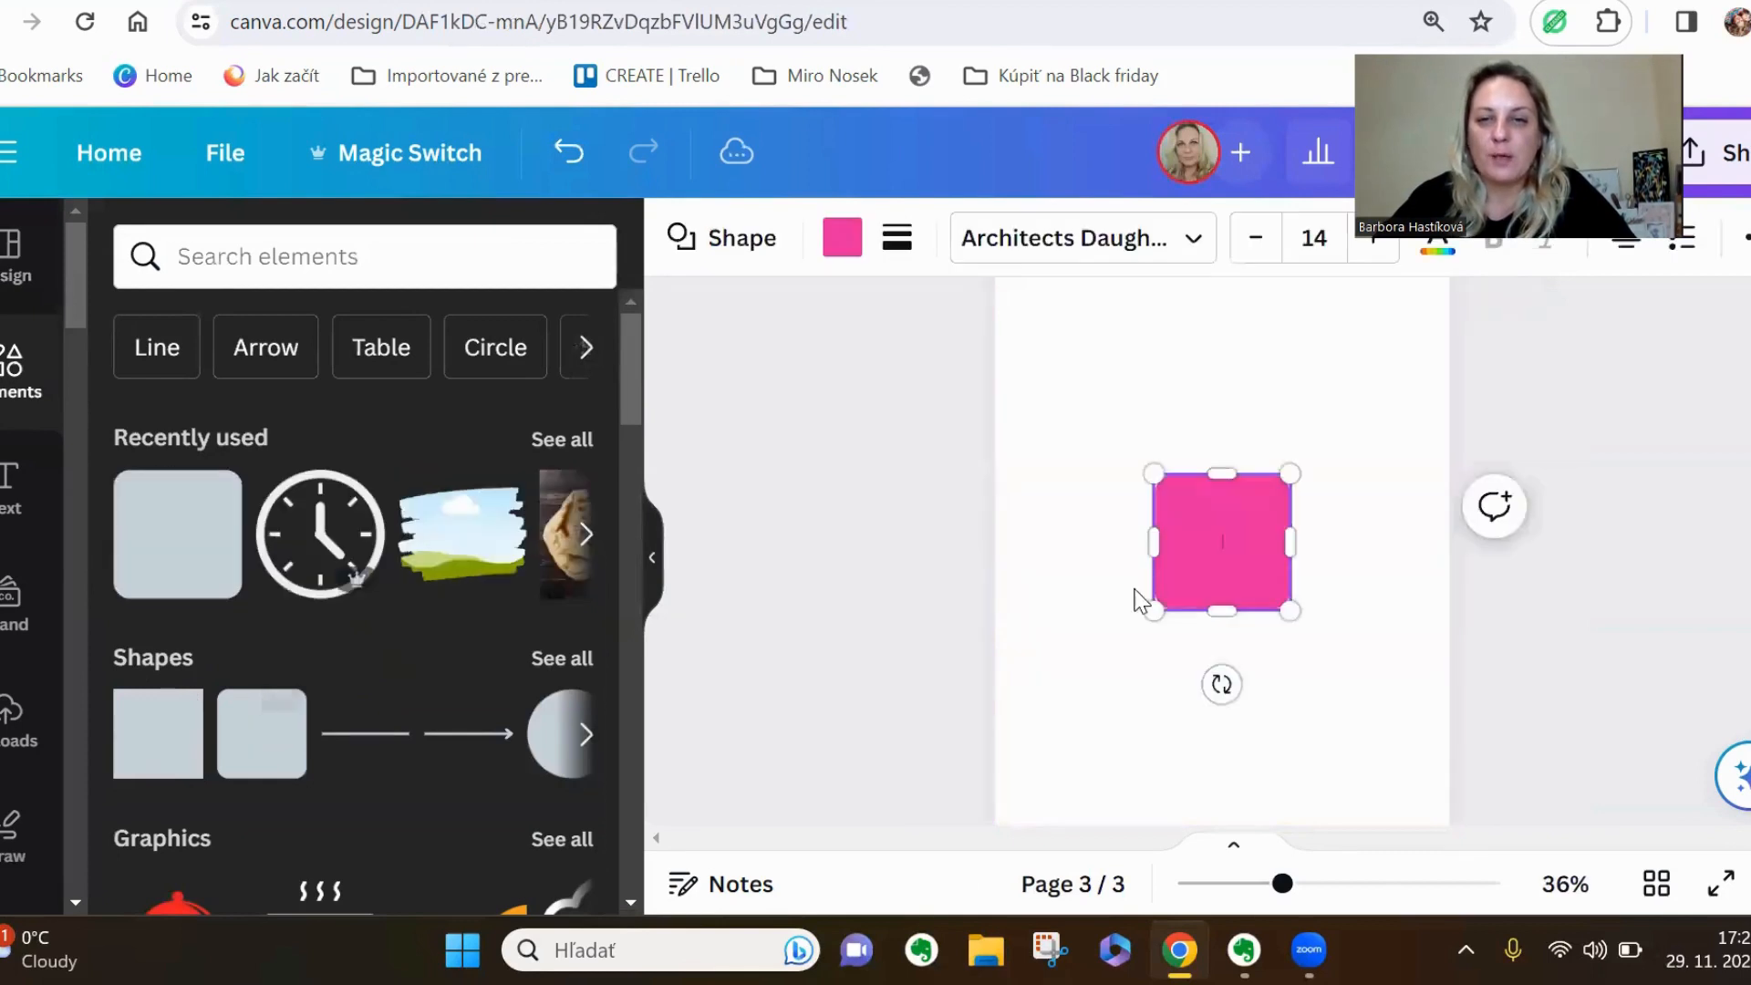
{"action": "left_click_drag", "start_coordinate": [1151, 604], "coordinate": [1055, 786]}
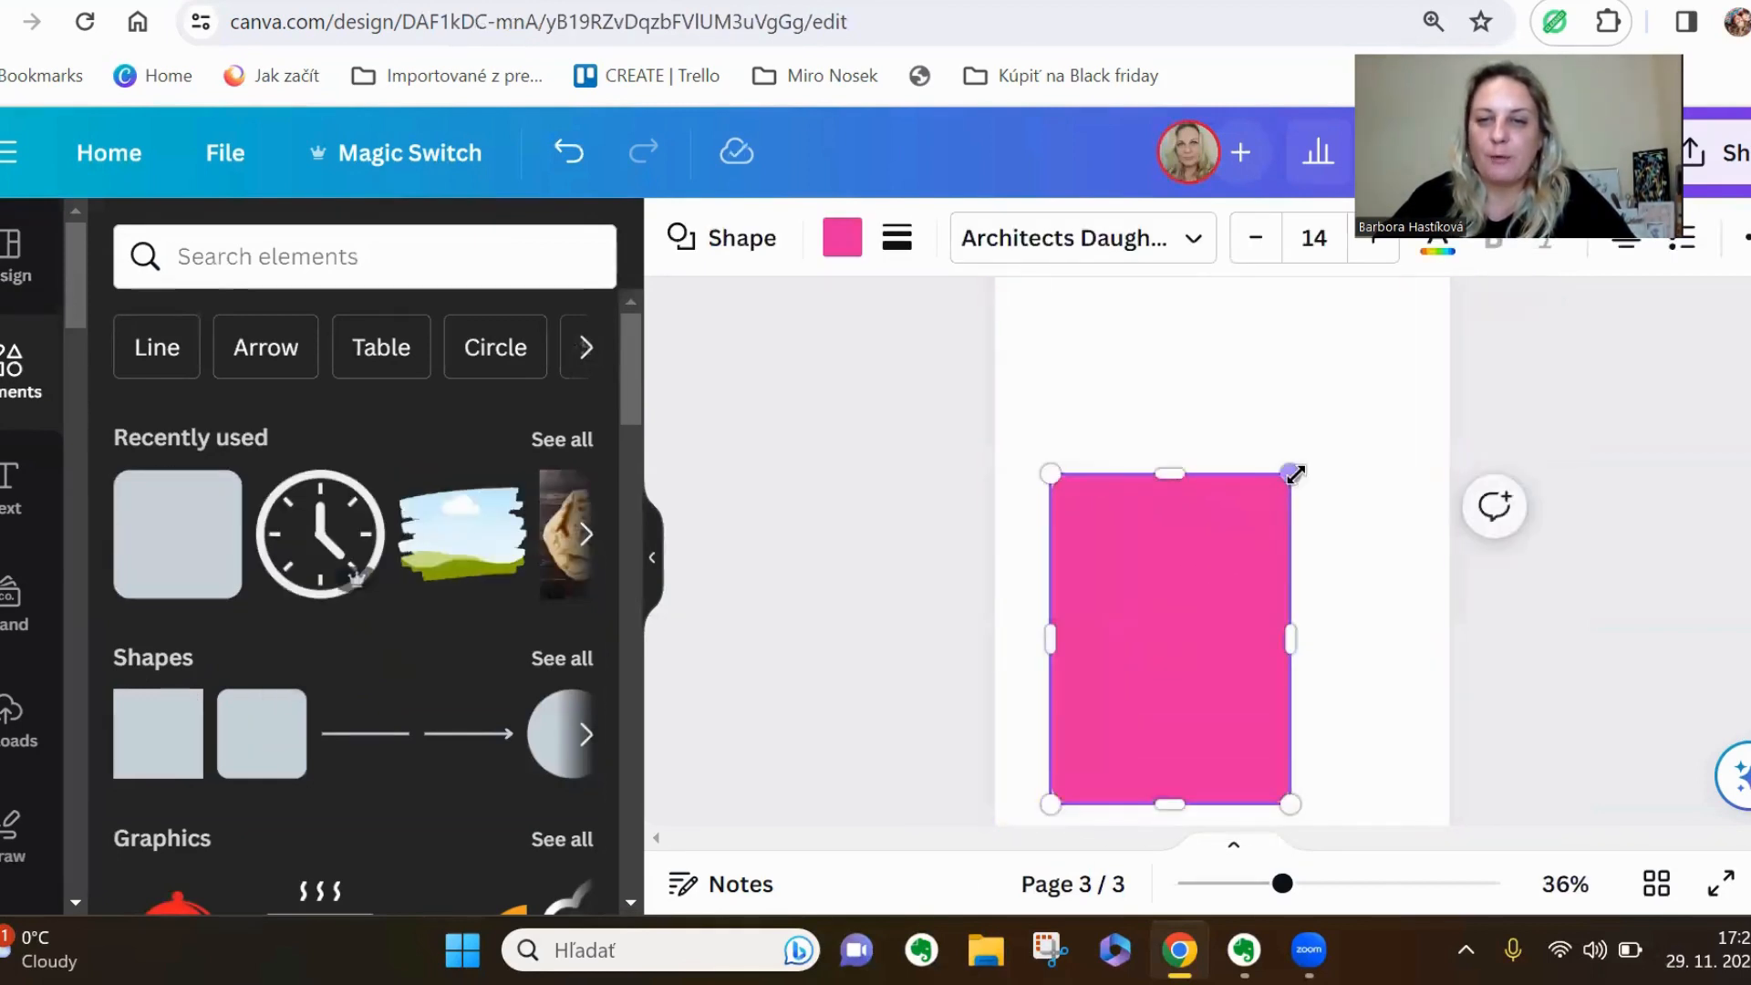
{"action": "left_click_drag", "start_coordinate": [1289, 472], "coordinate": [1412, 308]}
{"action": "scroll", "coordinate": [1333, 507], "scroll_direction": "down", "scroll_amount": 2}
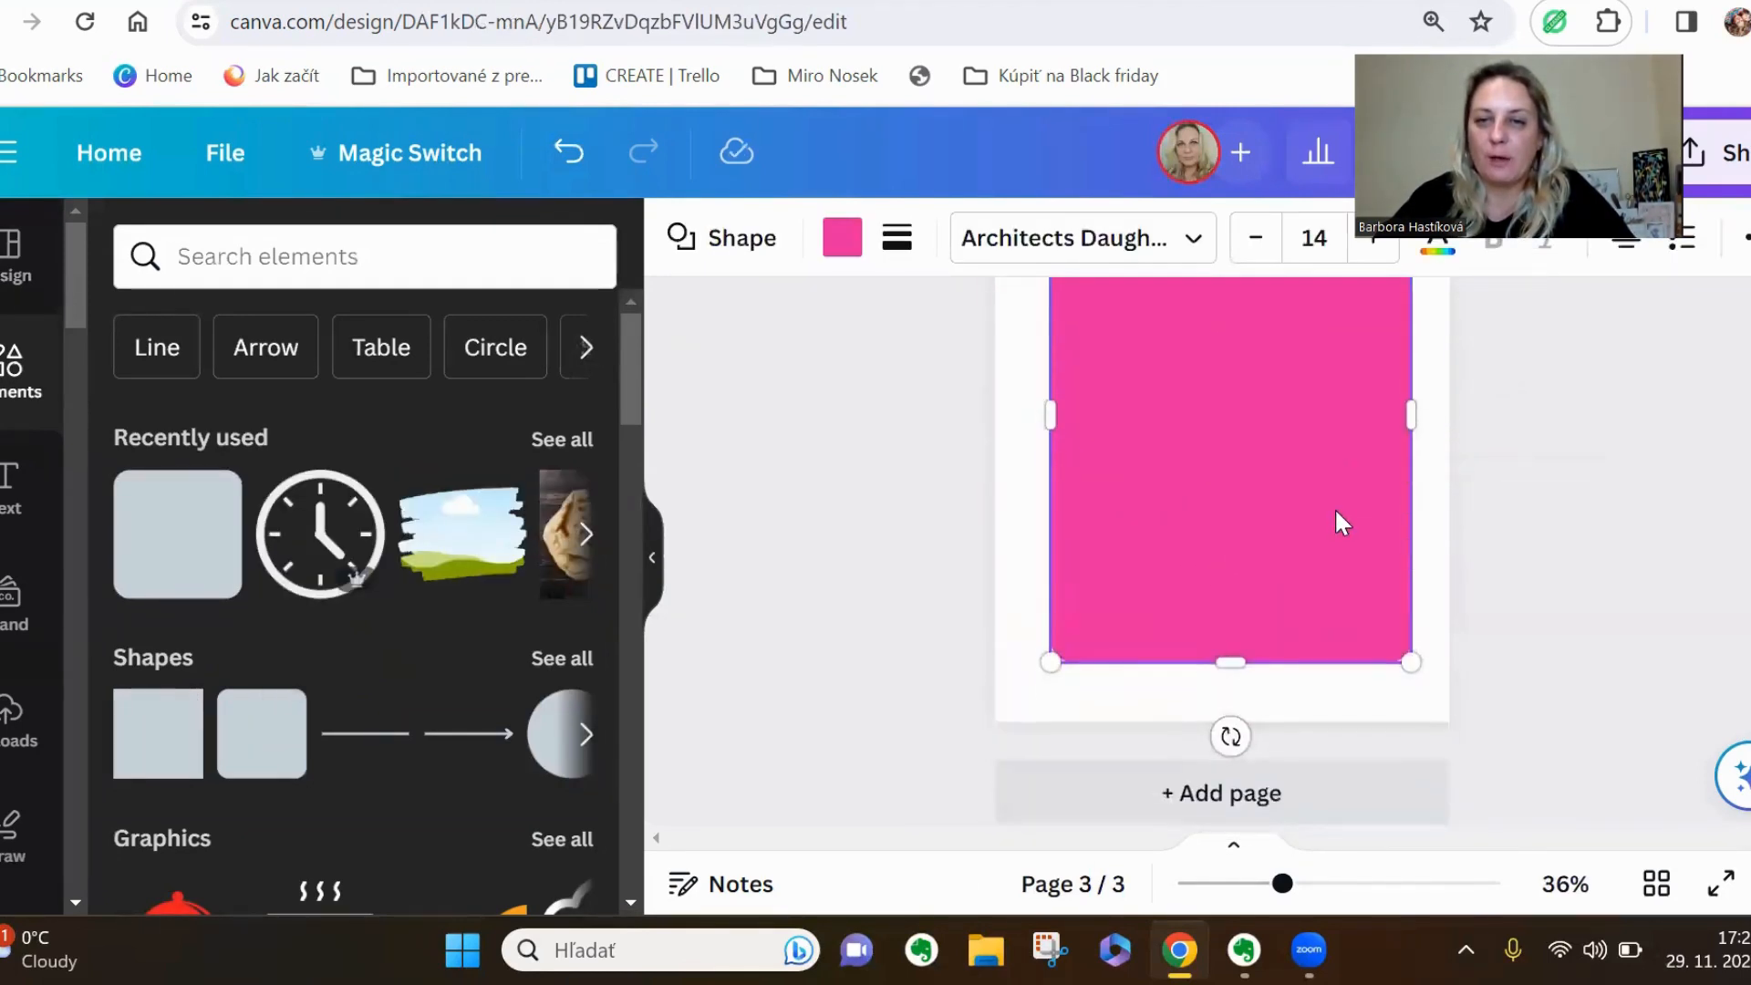
{"action": "scroll", "coordinate": [1323, 574], "scroll_direction": "up", "scroll_amount": 4}
{"action": "left_click_drag", "start_coordinate": [1311, 615], "coordinate": [1305, 616]}
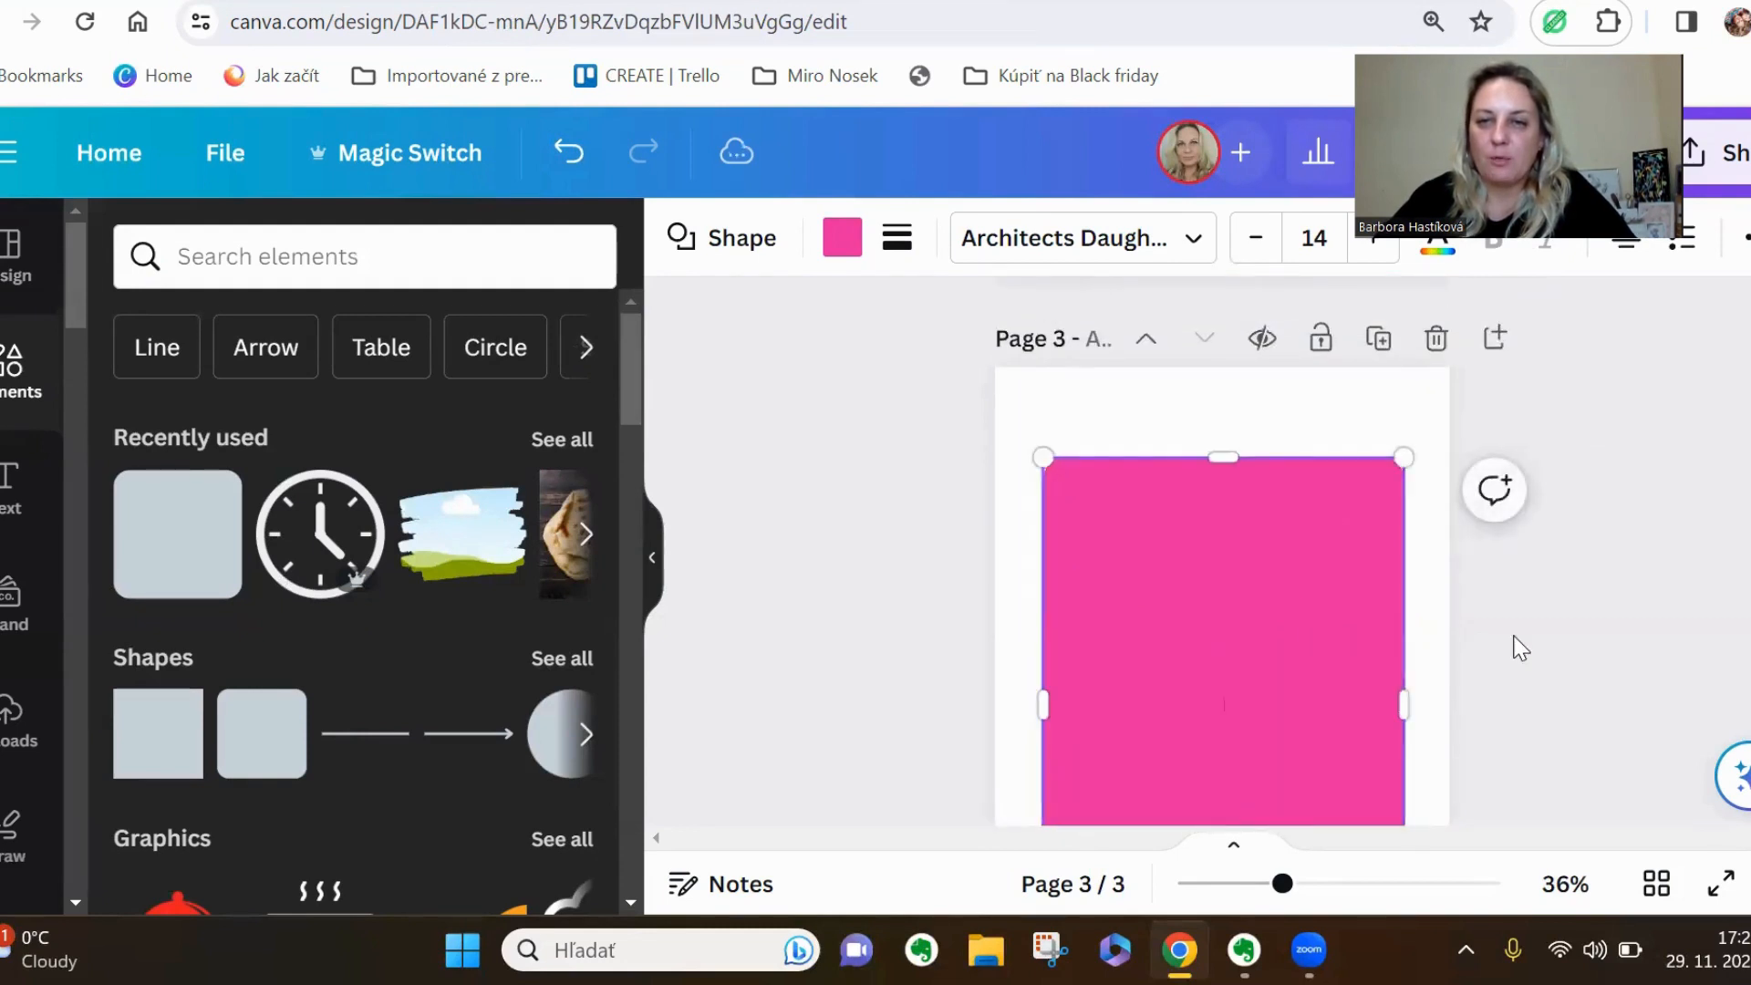
Fill the rounded panel on page 3 with the light beige photo colour
{"action": "left_click", "coordinate": [1310, 619]}
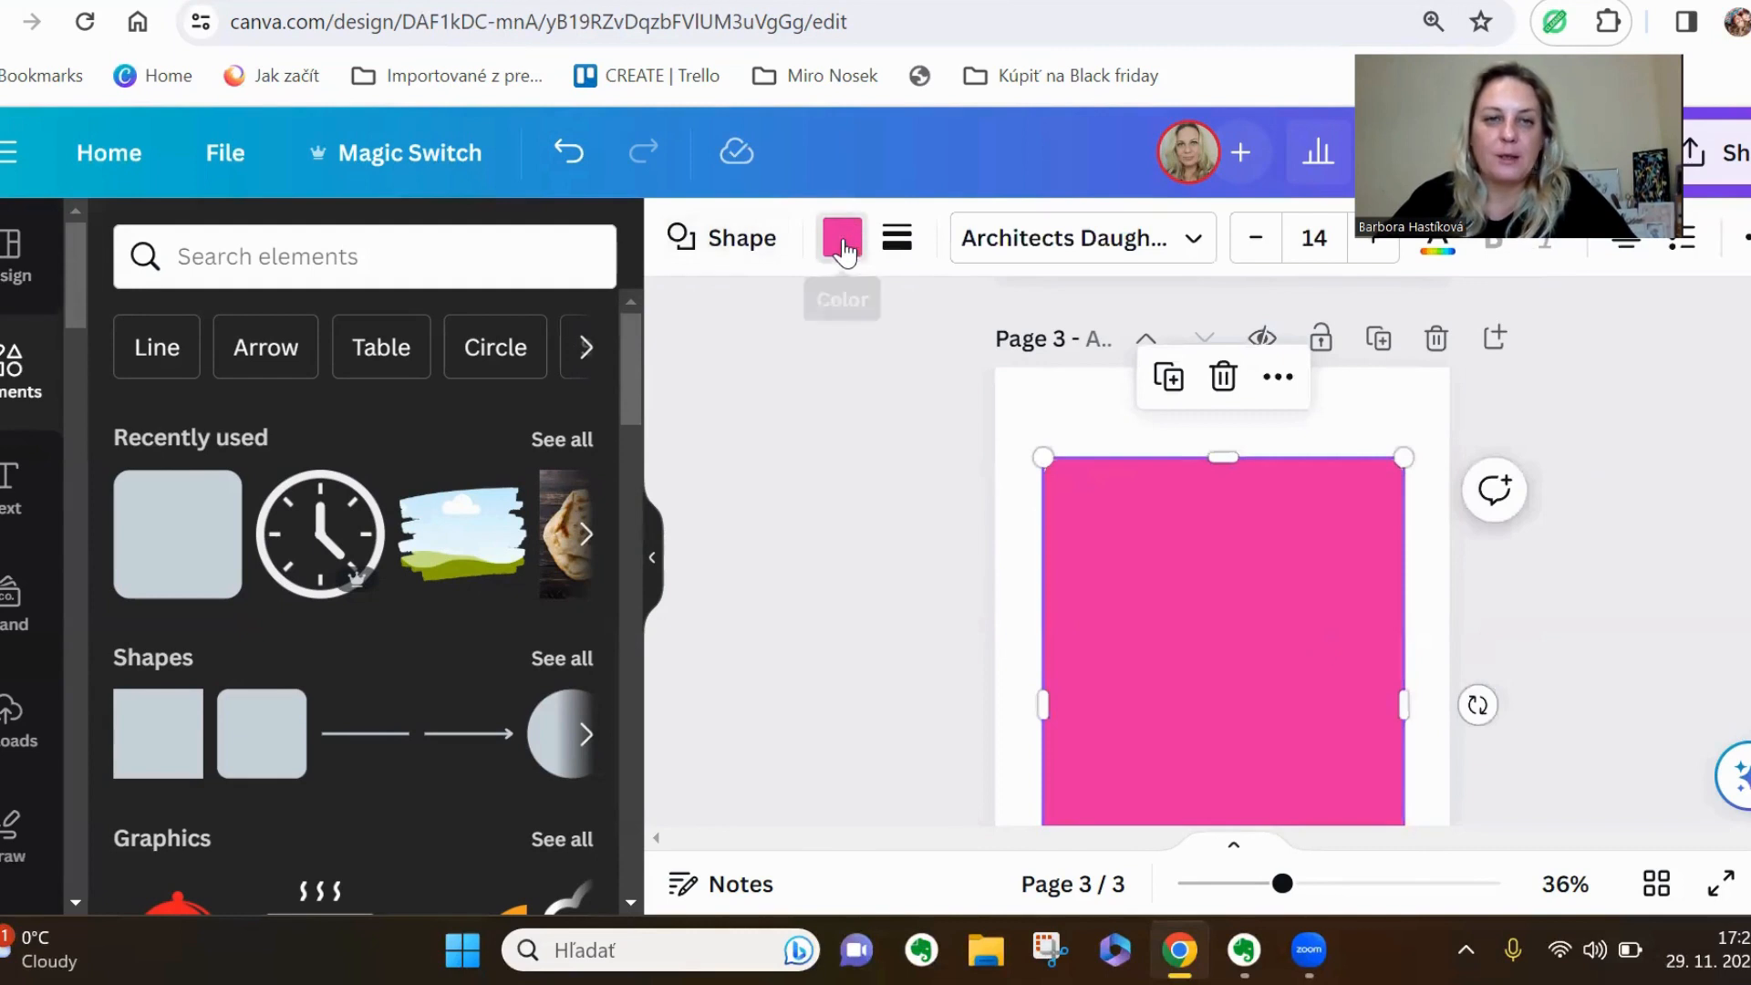
{"action": "left_click", "coordinate": [842, 240]}
{"action": "scroll", "coordinate": [428, 529], "scroll_direction": "down", "scroll_amount": 5}
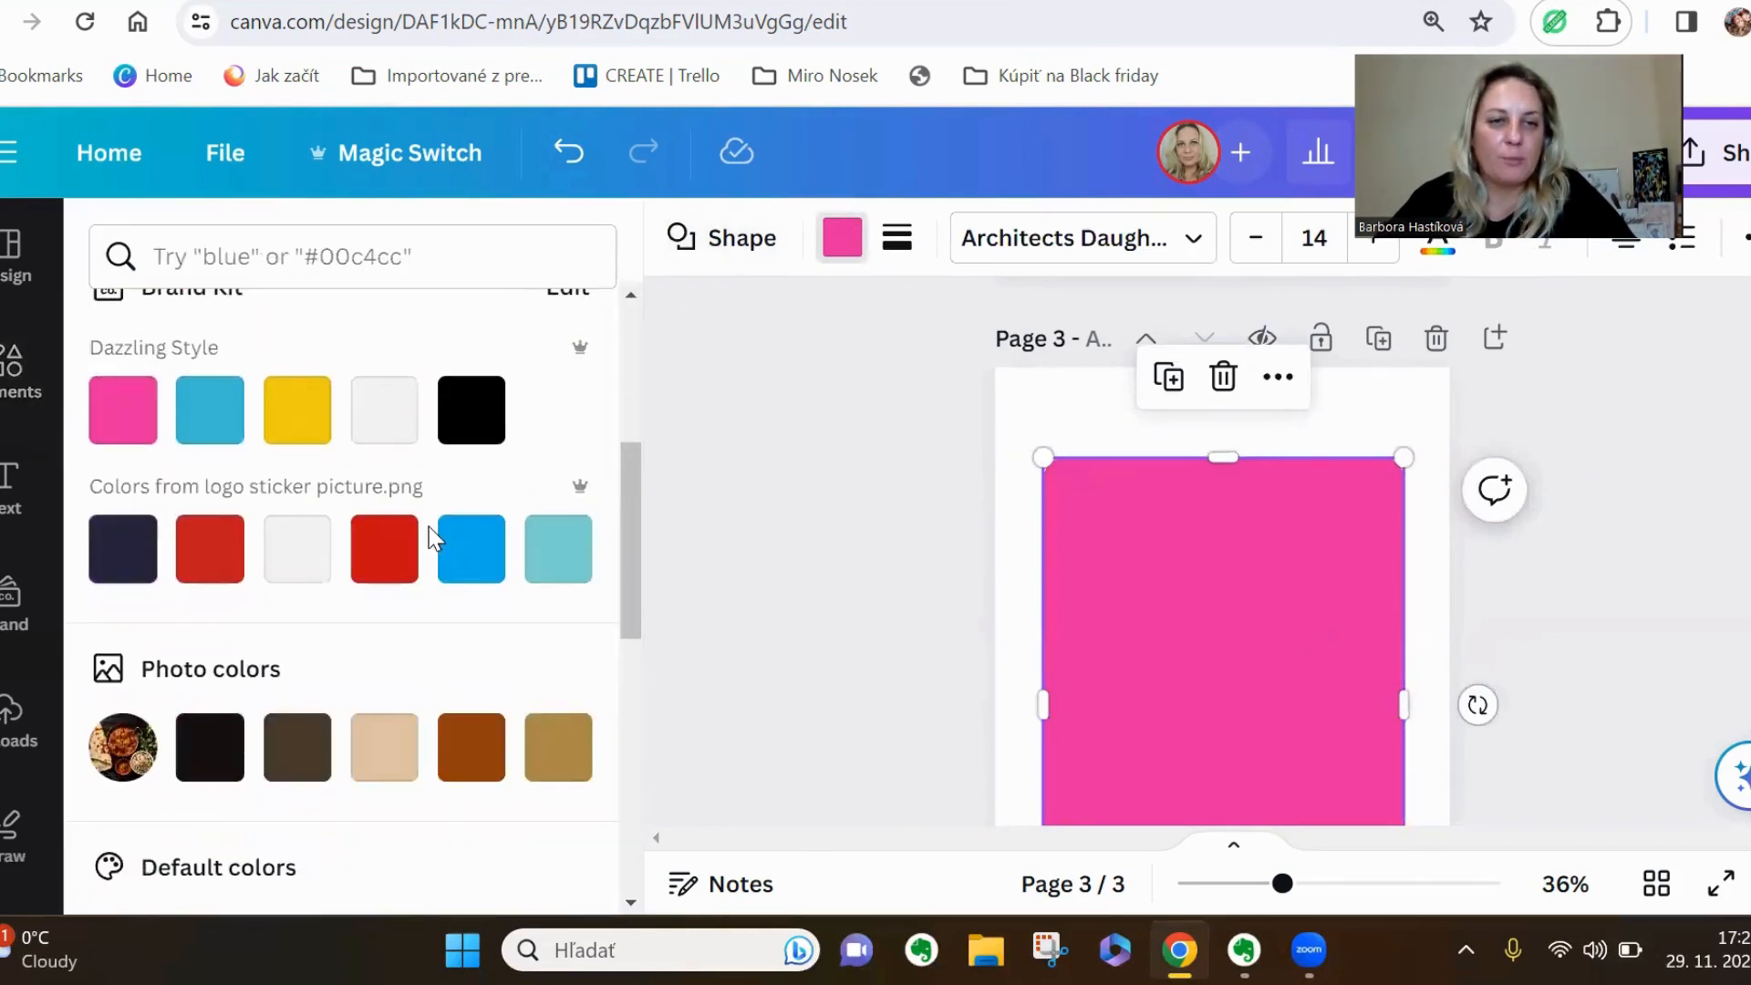
{"action": "left_click", "coordinate": [391, 750]}
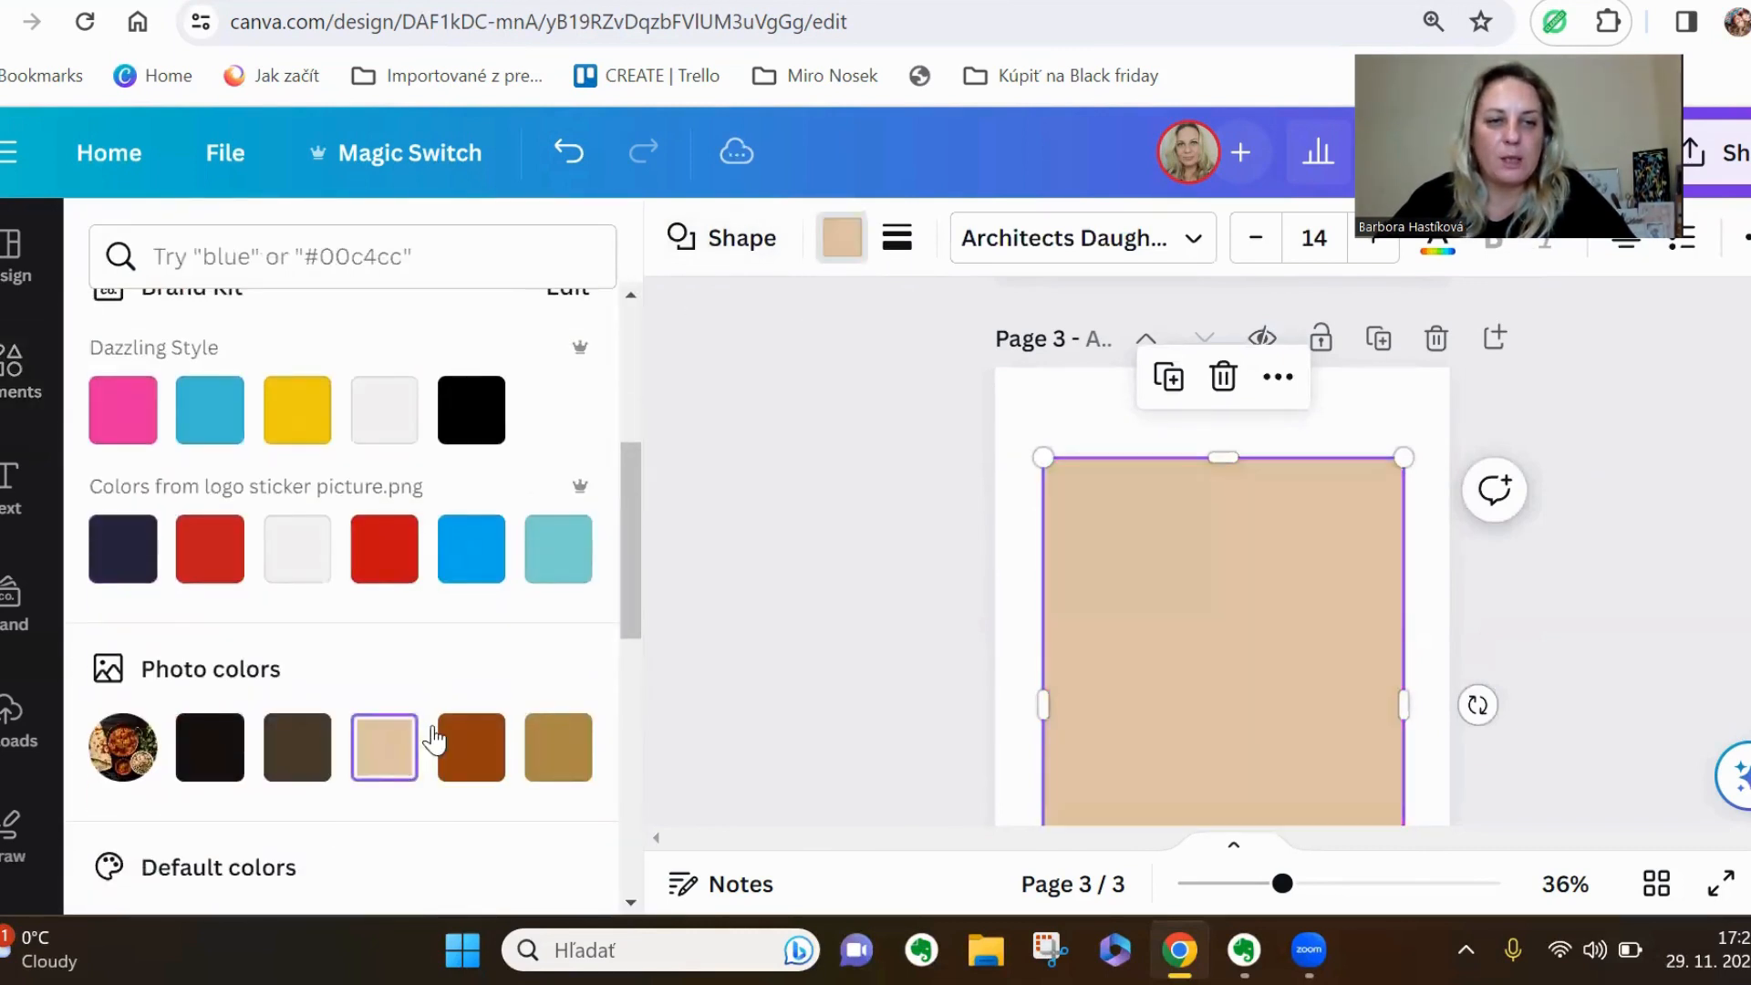
{"action": "left_click", "coordinate": [745, 707]}
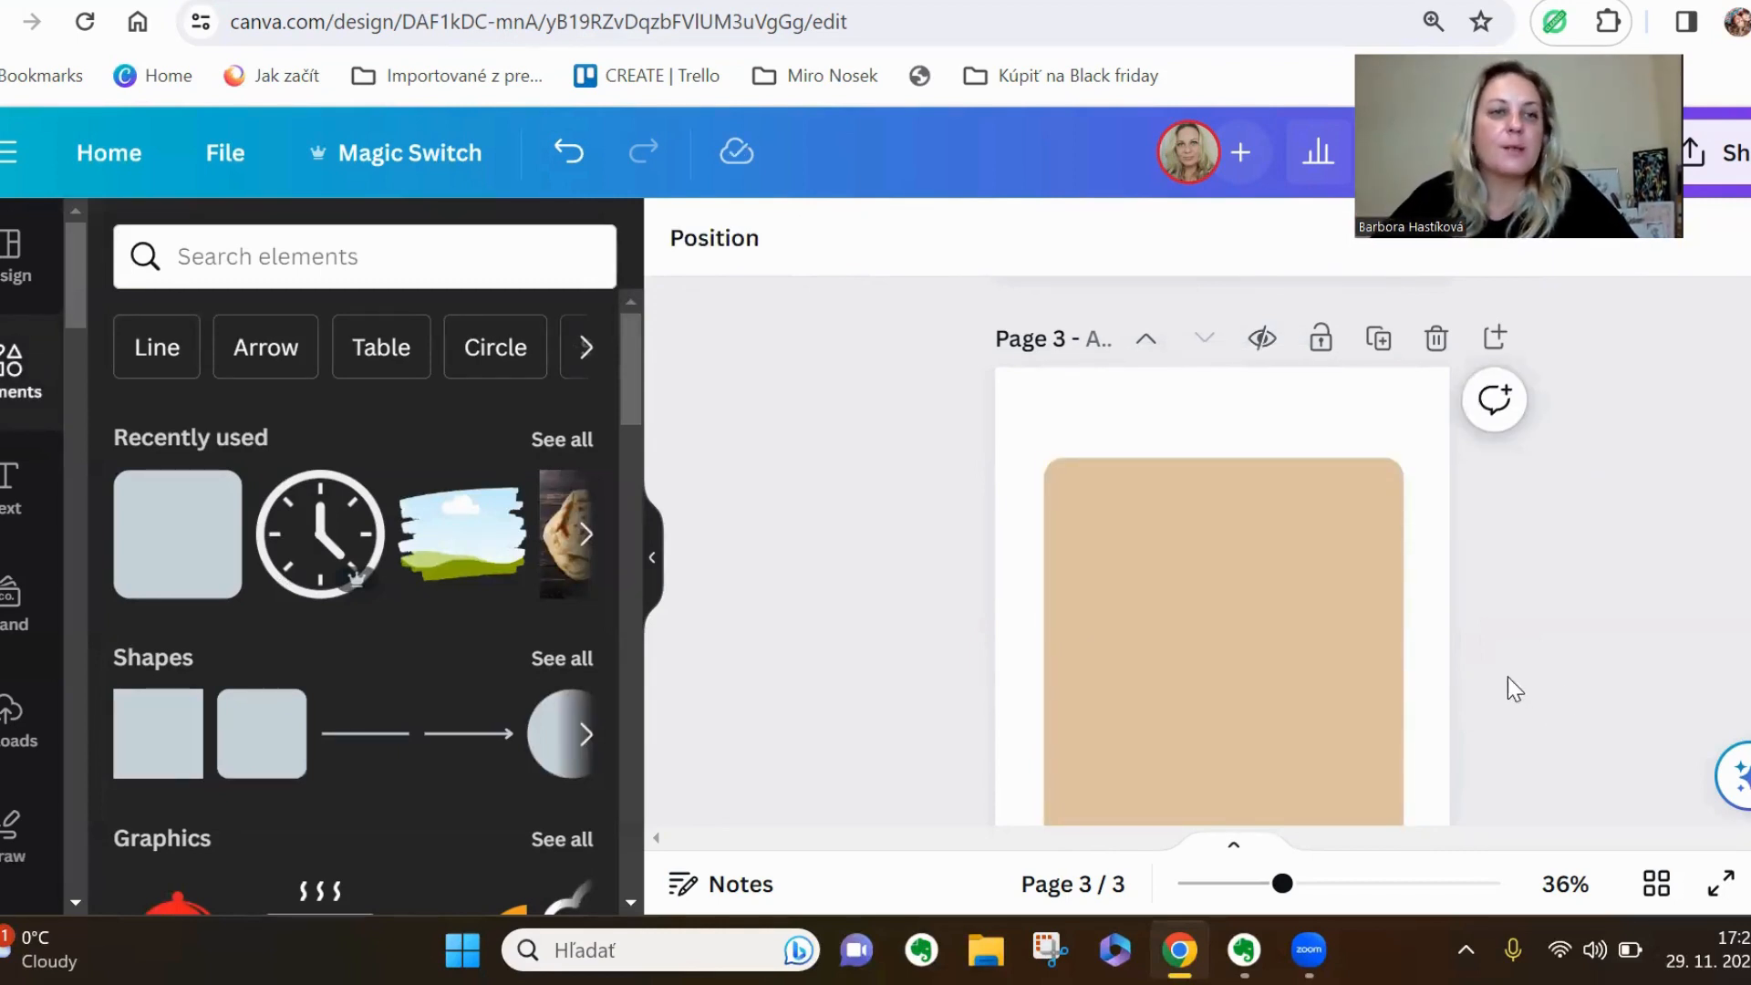
Copy a question text box from page 1 onto page 3, widened across the beige panel's upper edge
{"action": "scroll", "coordinate": [1016, 582], "scroll_direction": "up", "scroll_amount": 10}
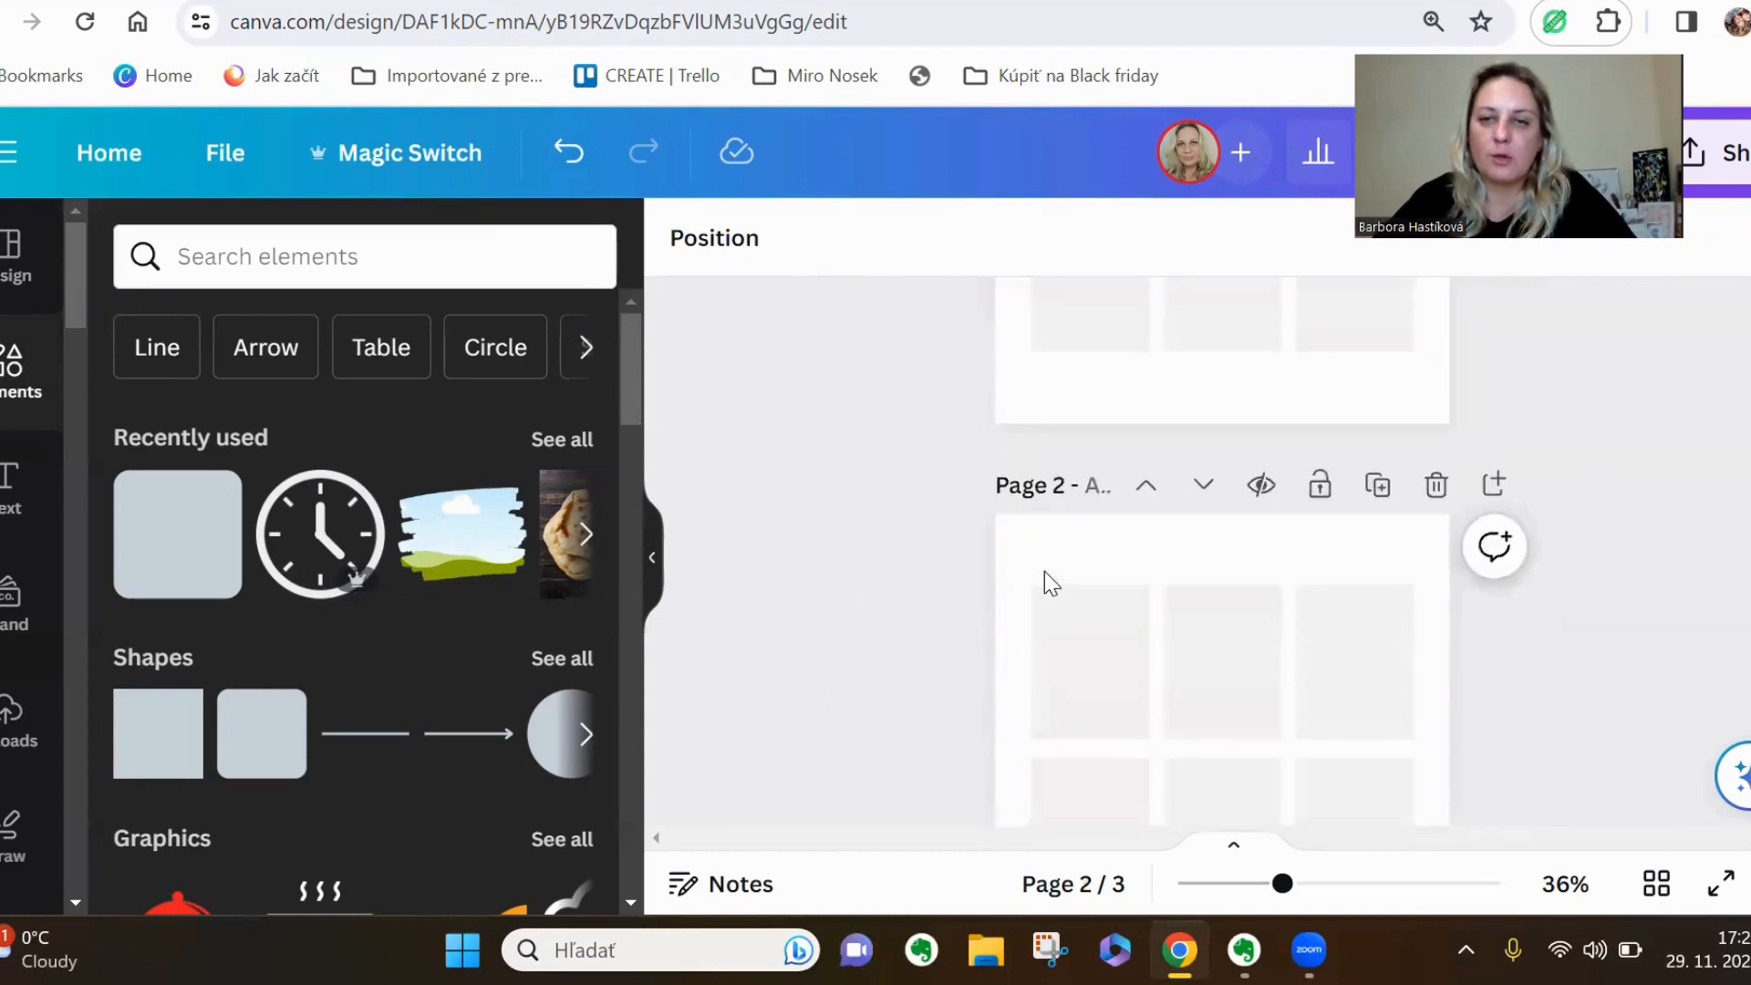
{"action": "scroll", "coordinate": [1058, 559], "scroll_direction": "down", "scroll_amount": 3}
{"action": "scroll", "coordinate": [1081, 533], "scroll_direction": "up", "scroll_amount": 1}
{"action": "left_click", "coordinate": [1086, 519]}
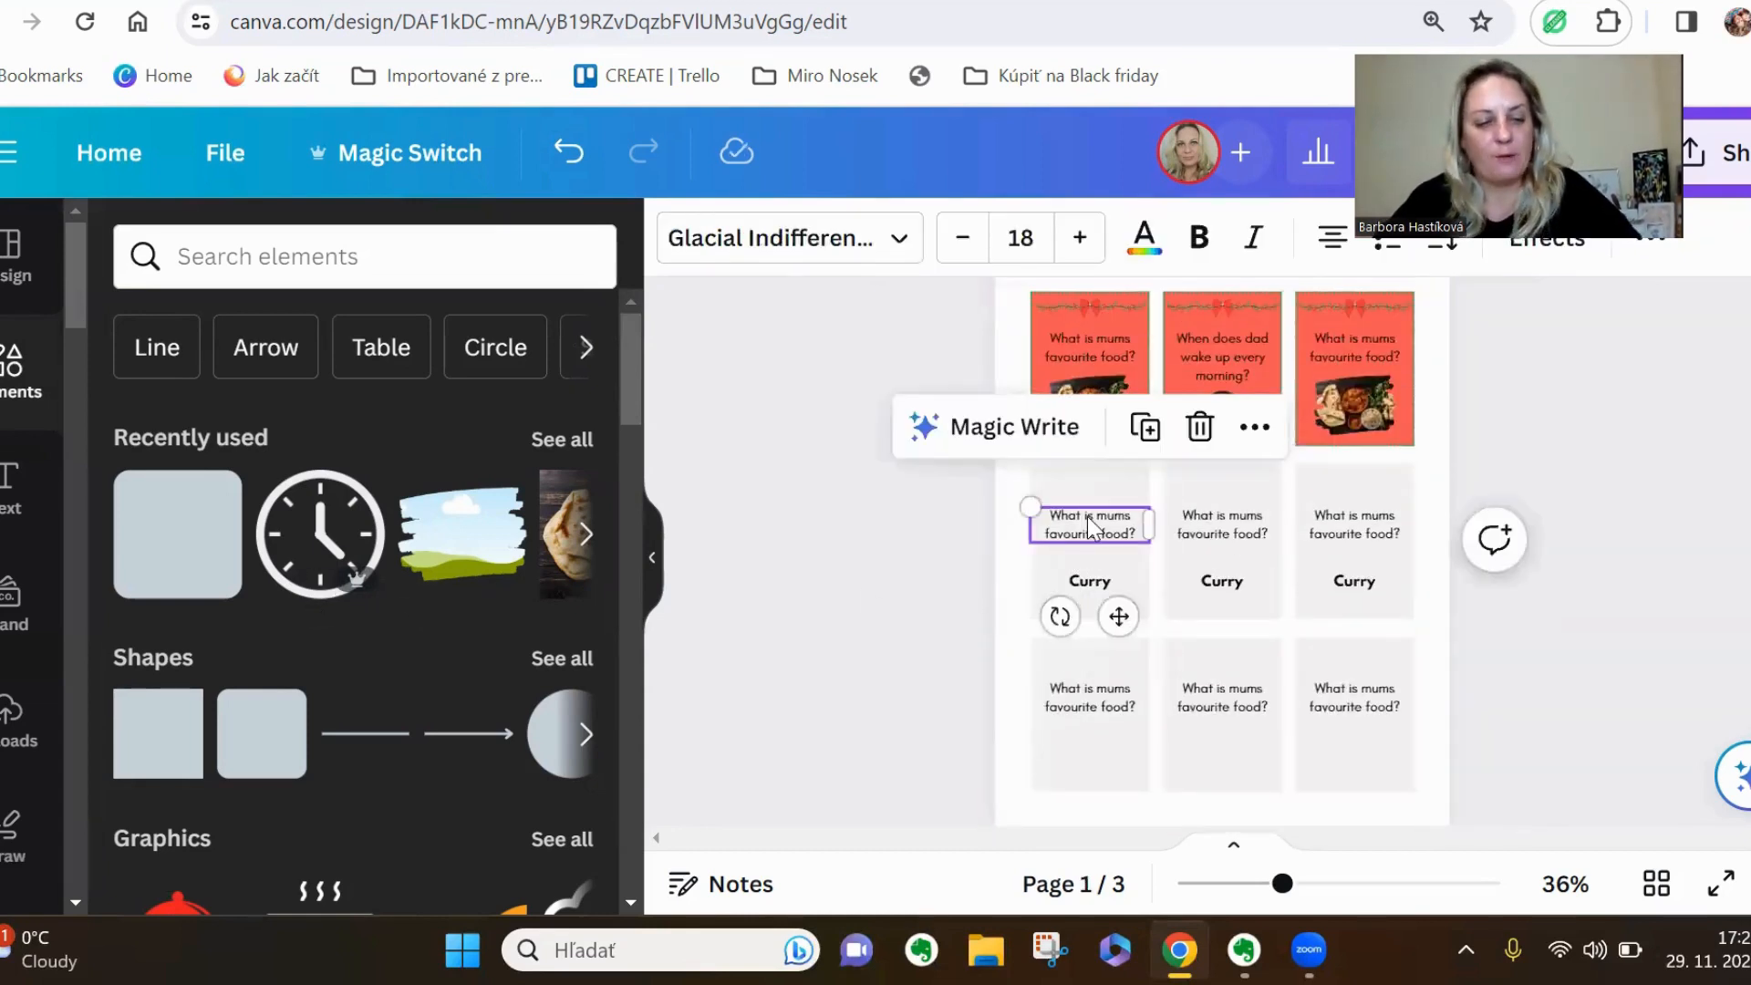
{"action": "scroll", "coordinate": [1087, 517], "scroll_direction": "down", "scroll_amount": 10}
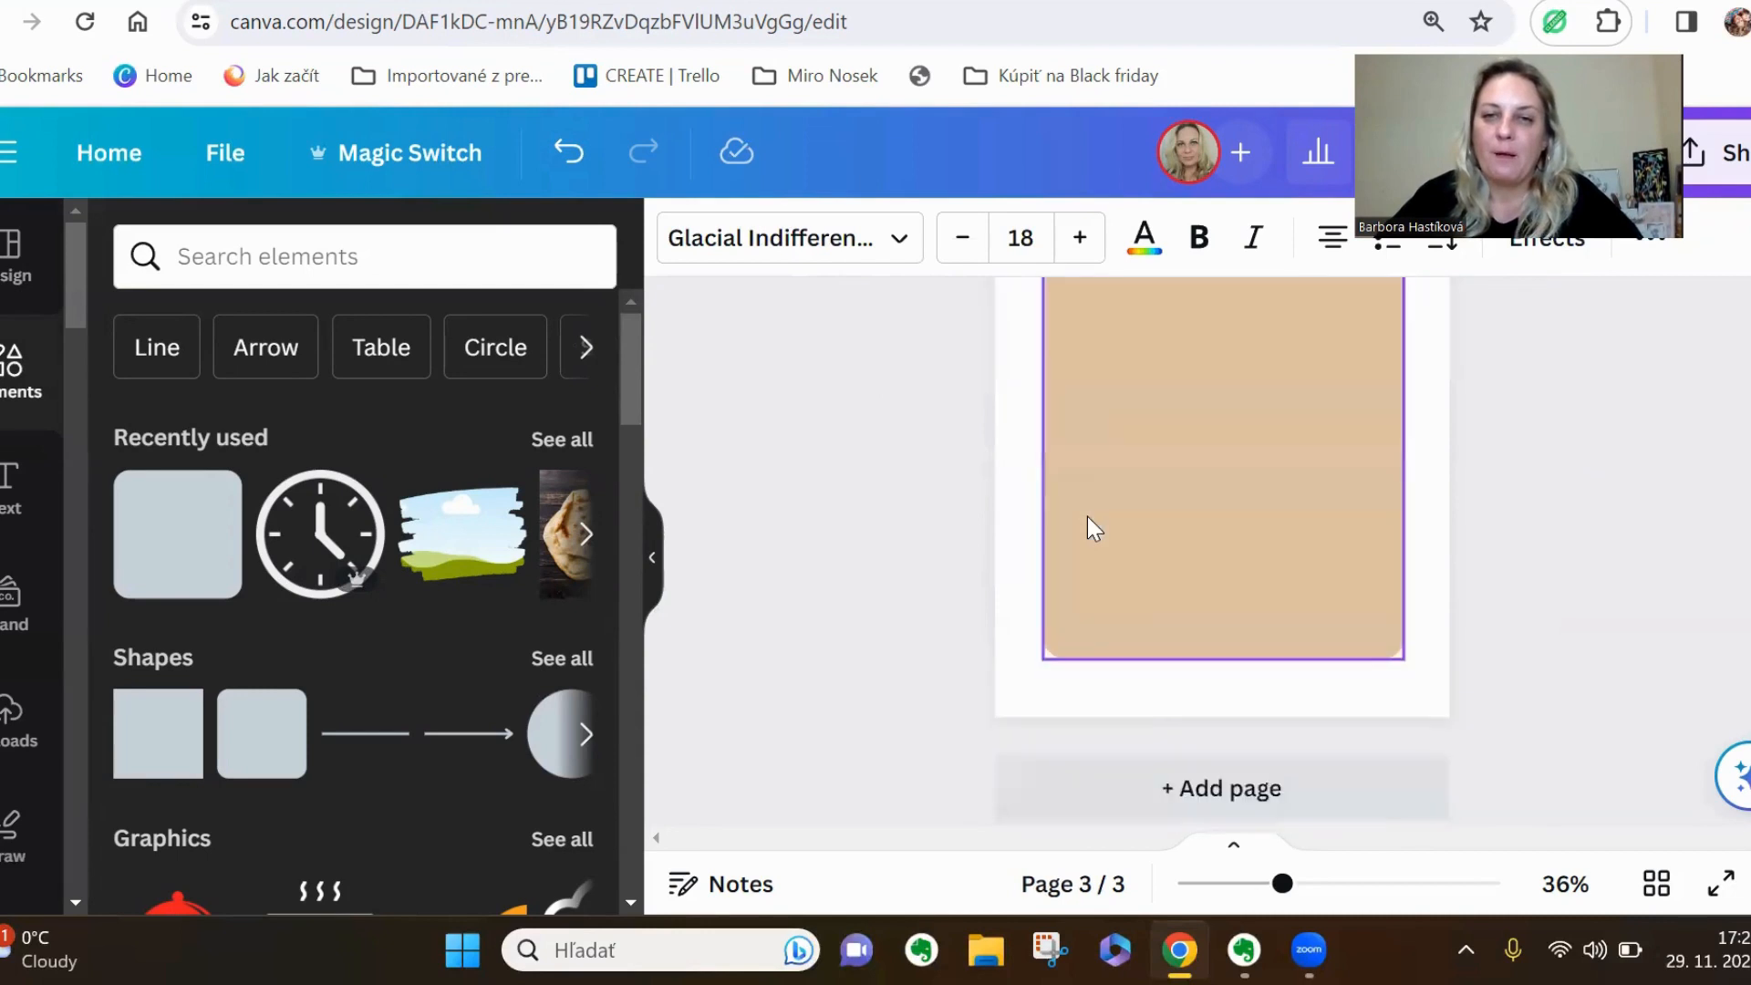
{"action": "left_click", "coordinate": [1109, 483]}
{"action": "key", "text": "ctrl+v"}
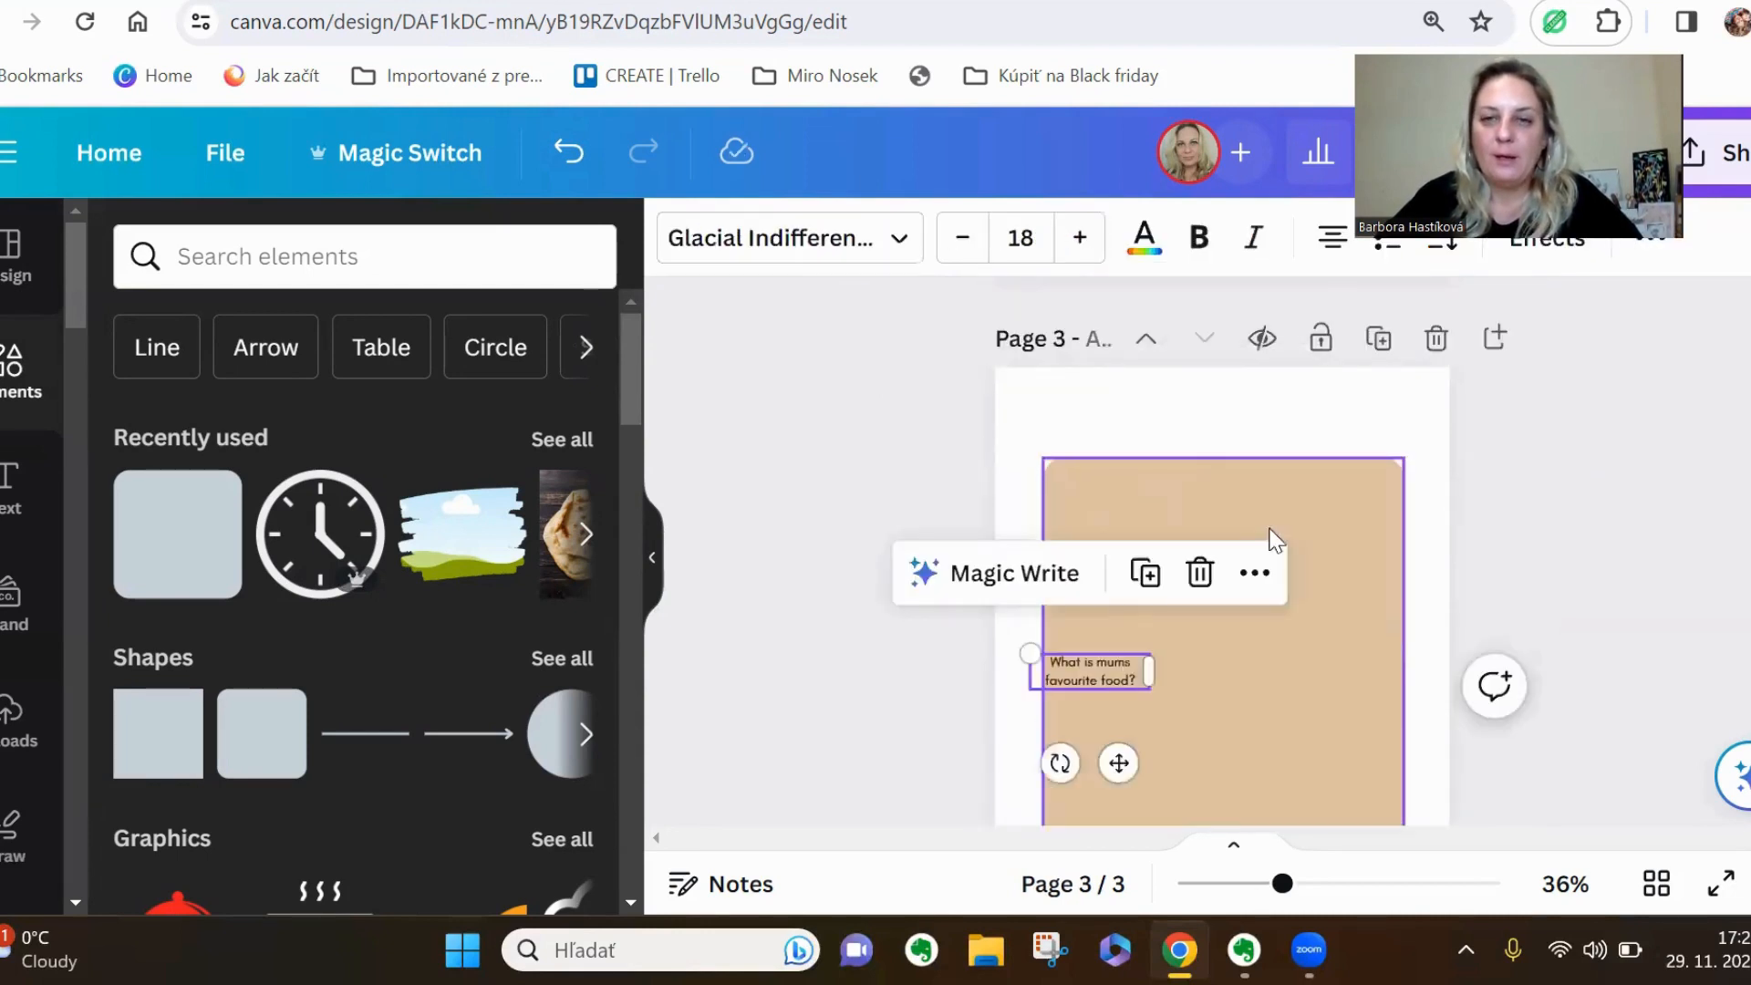
{"action": "left_click_drag", "start_coordinate": [1163, 675], "coordinate": [1328, 471]}
Replace the pasted question text on page 3 with the title "Christmas Trivia"
{"action": "double_click", "coordinate": [1325, 460]}
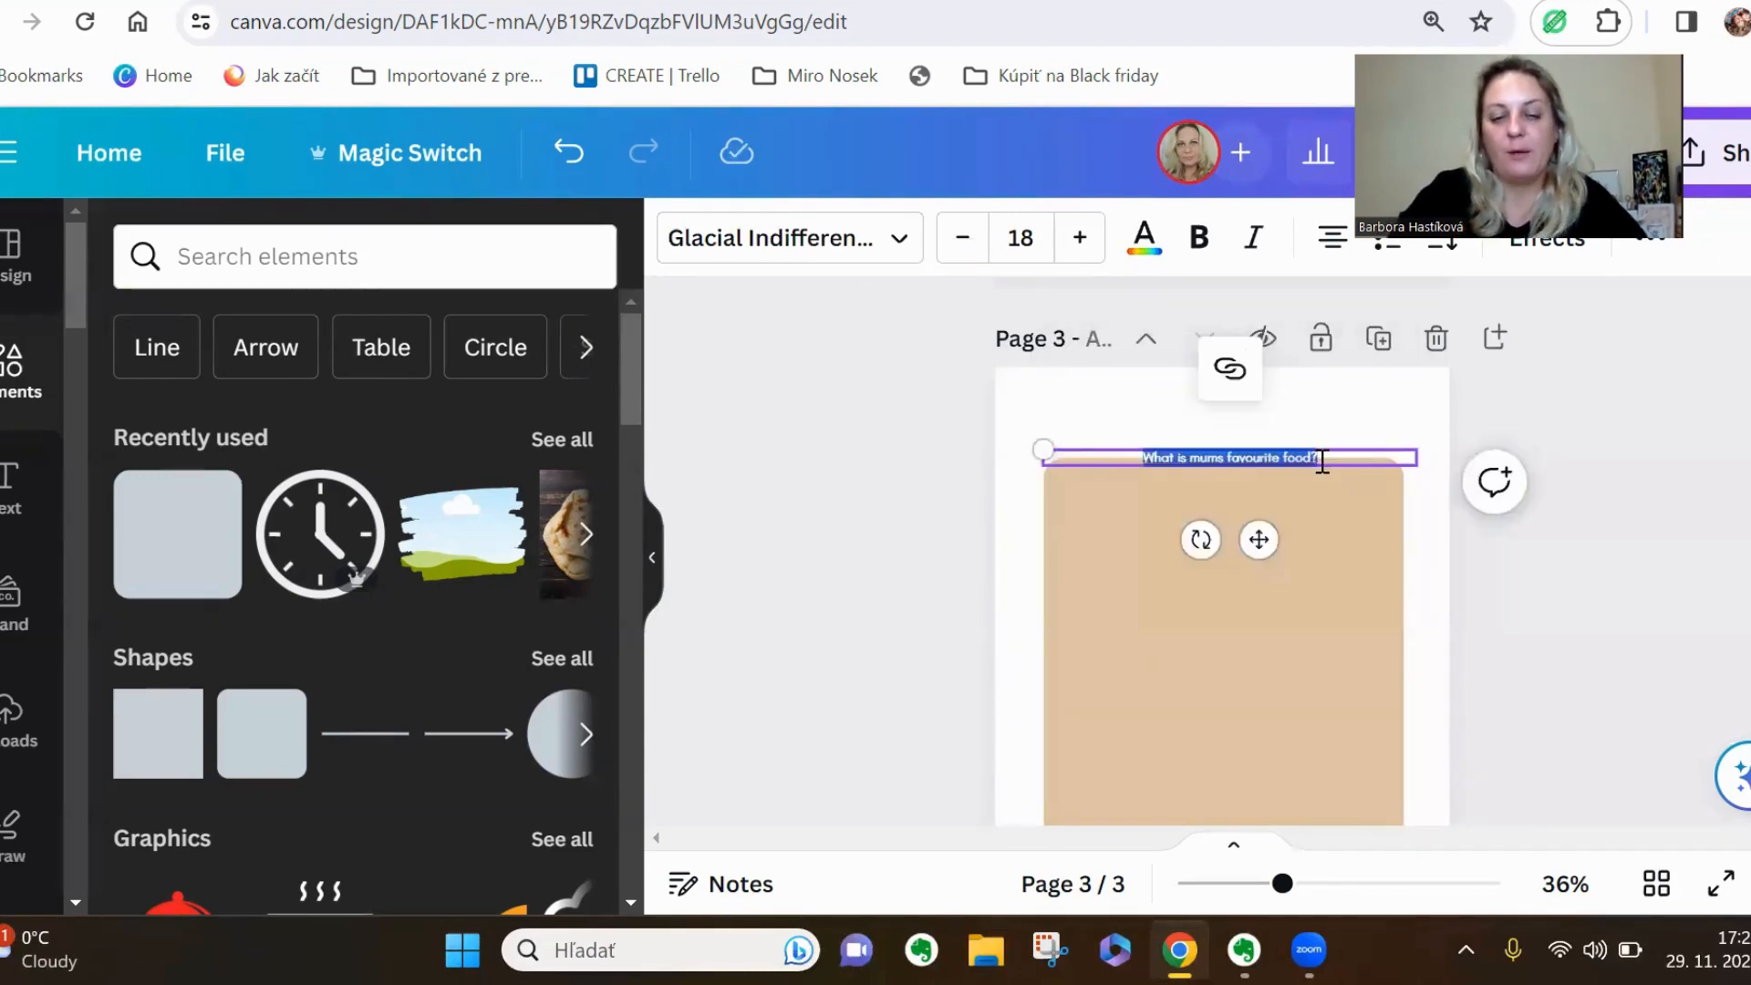
{"action": "type", "text": "Christmas"}
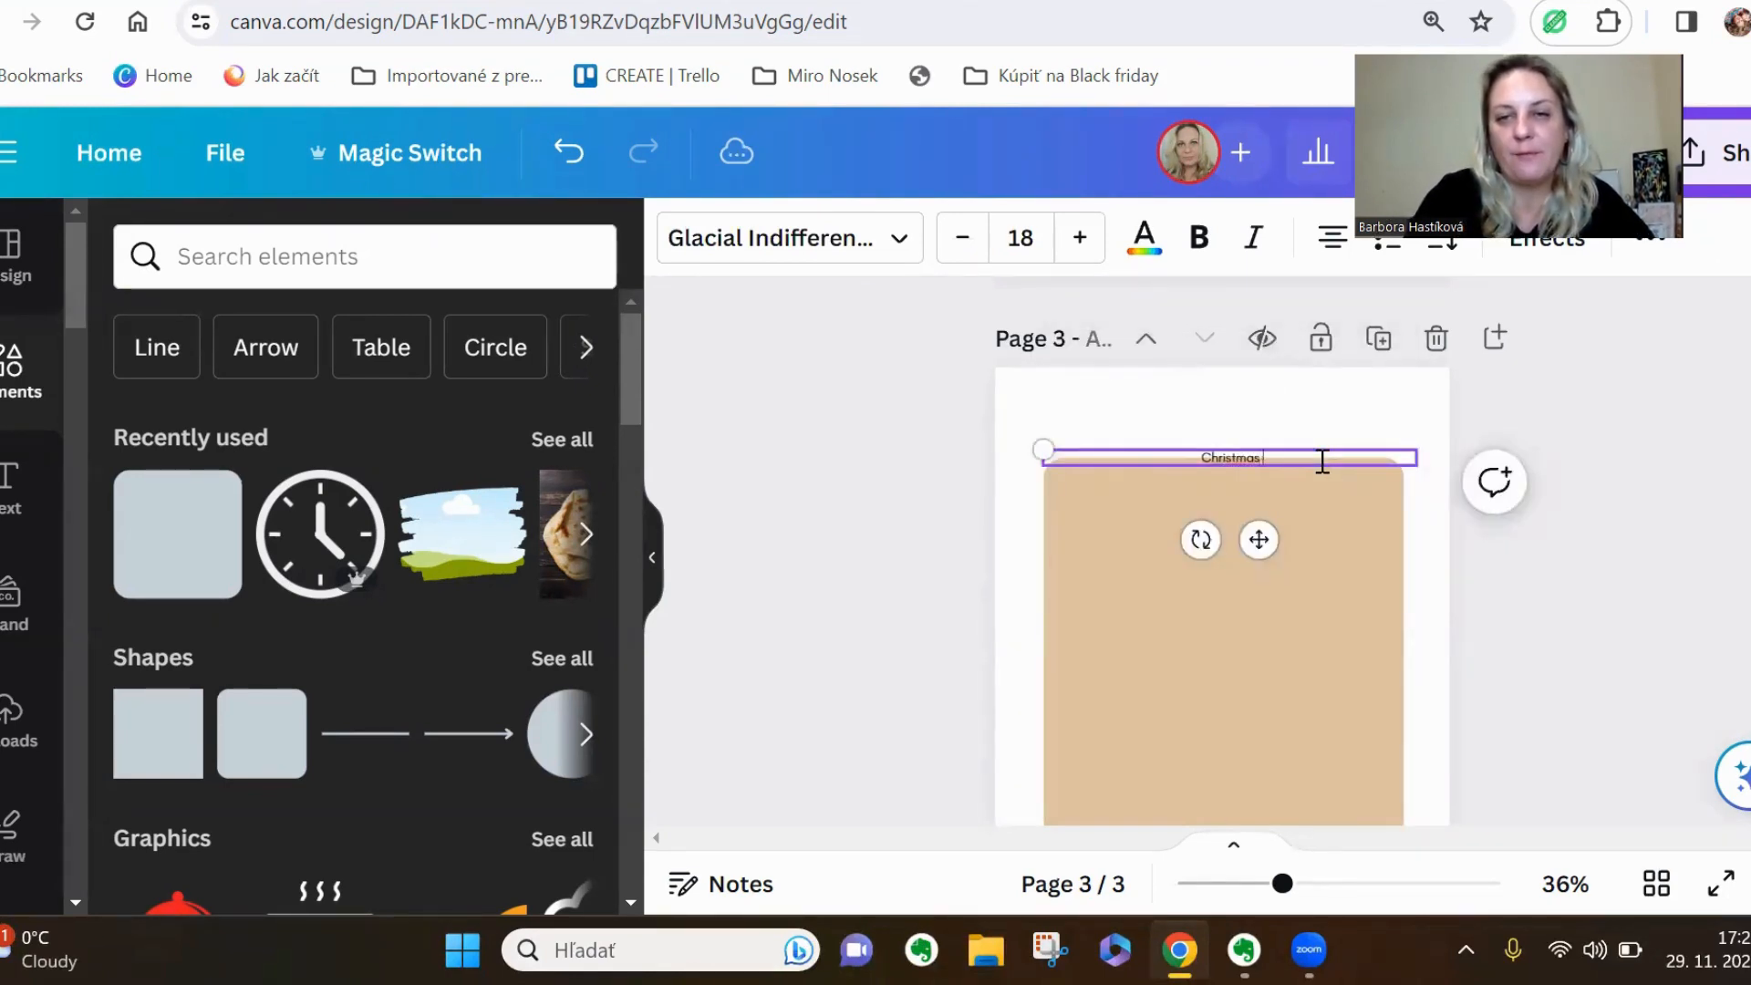
{"action": "type", "text": " Trivia"}
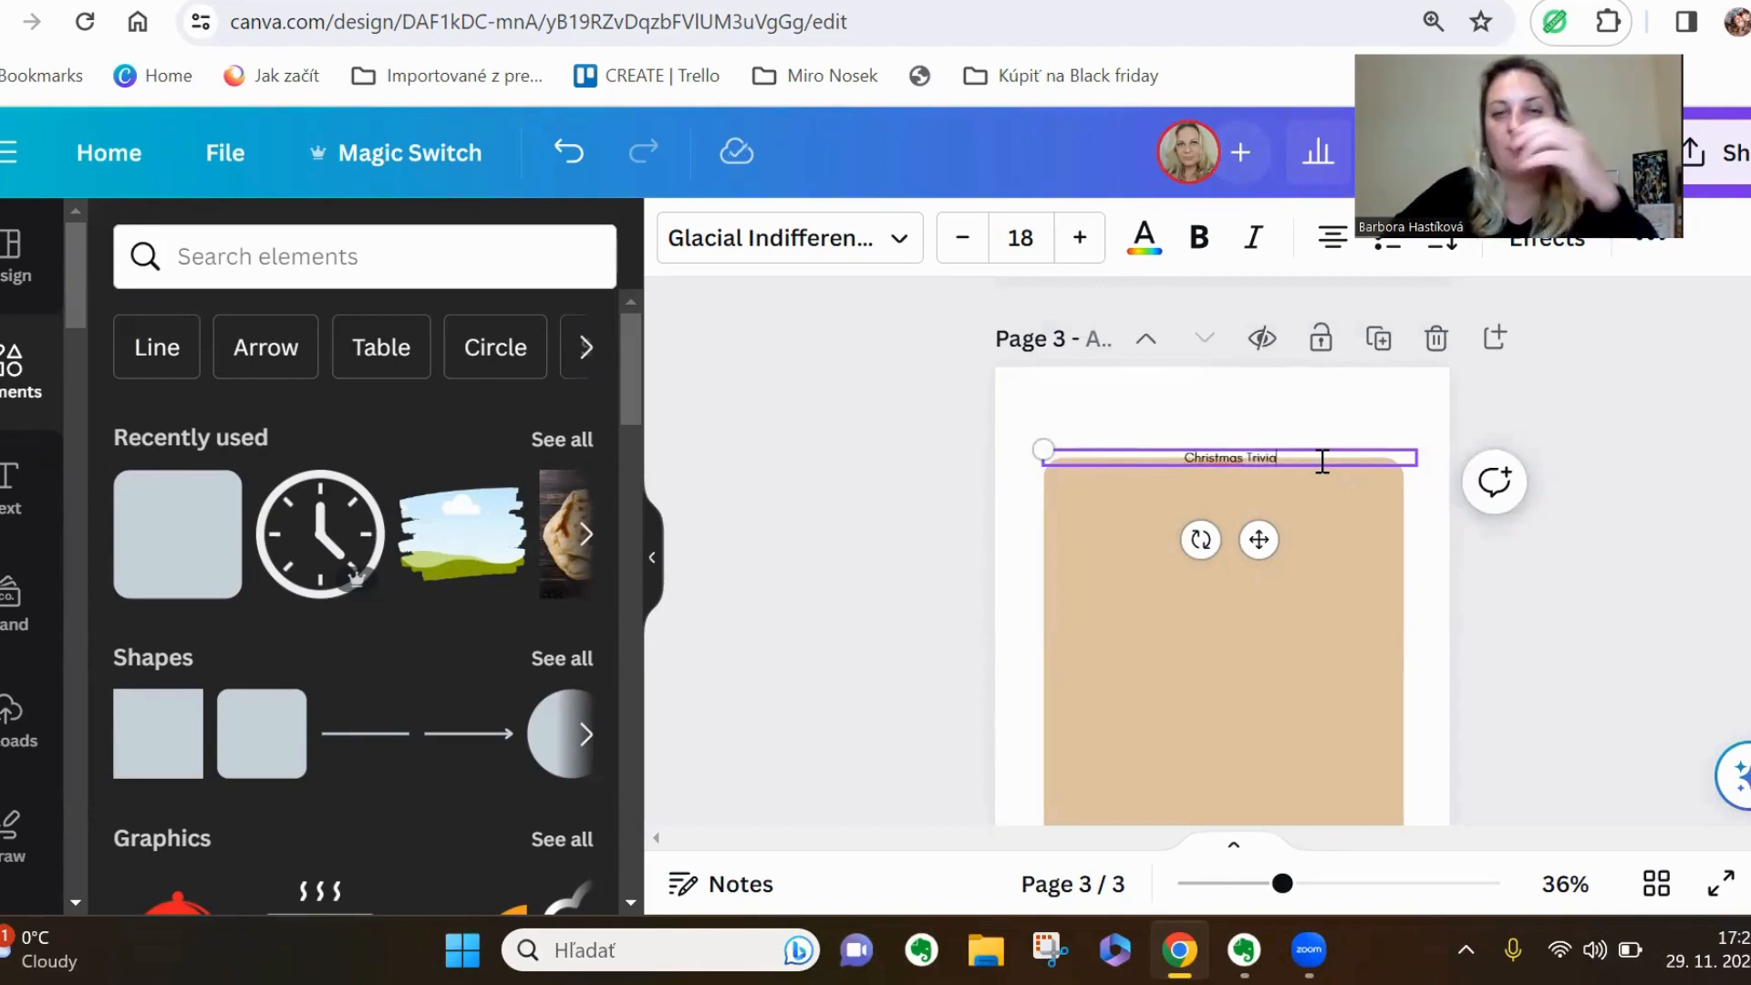
Set the Christmas Trivia title's font size to 40 and centre it over the beige panel
{"action": "left_click", "coordinate": [1030, 224]}
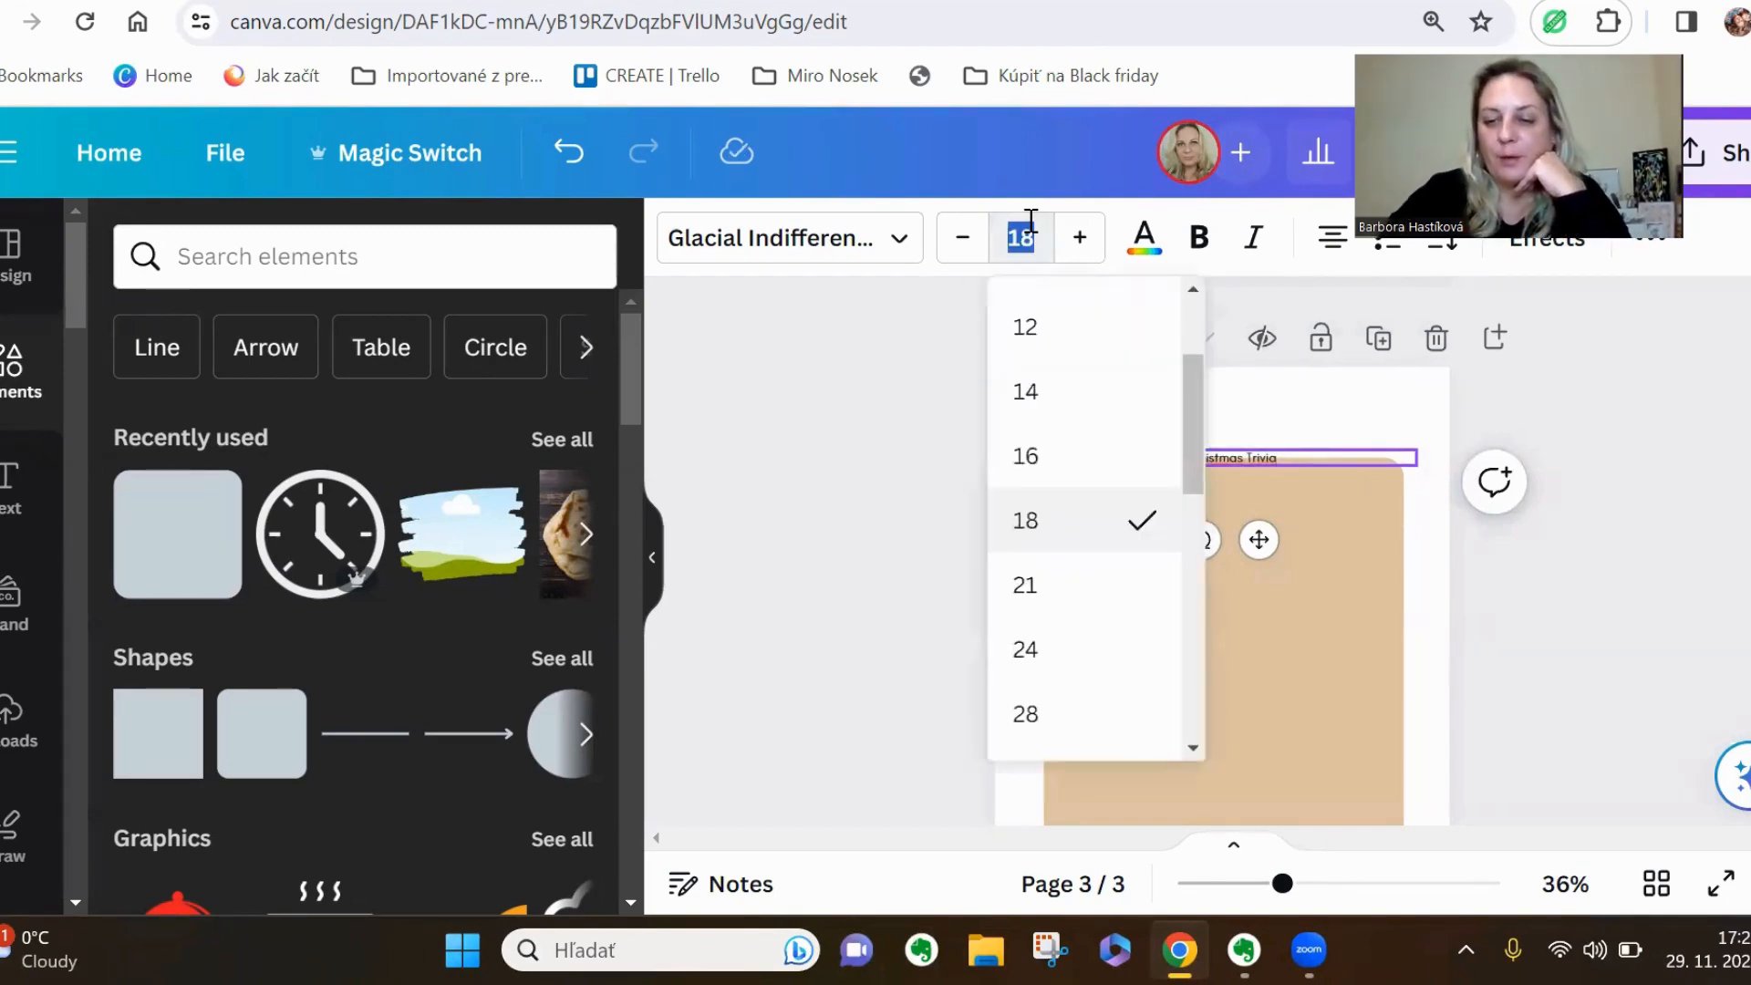
{"action": "type", "text": "40"}
{"action": "key", "text": "Return"}
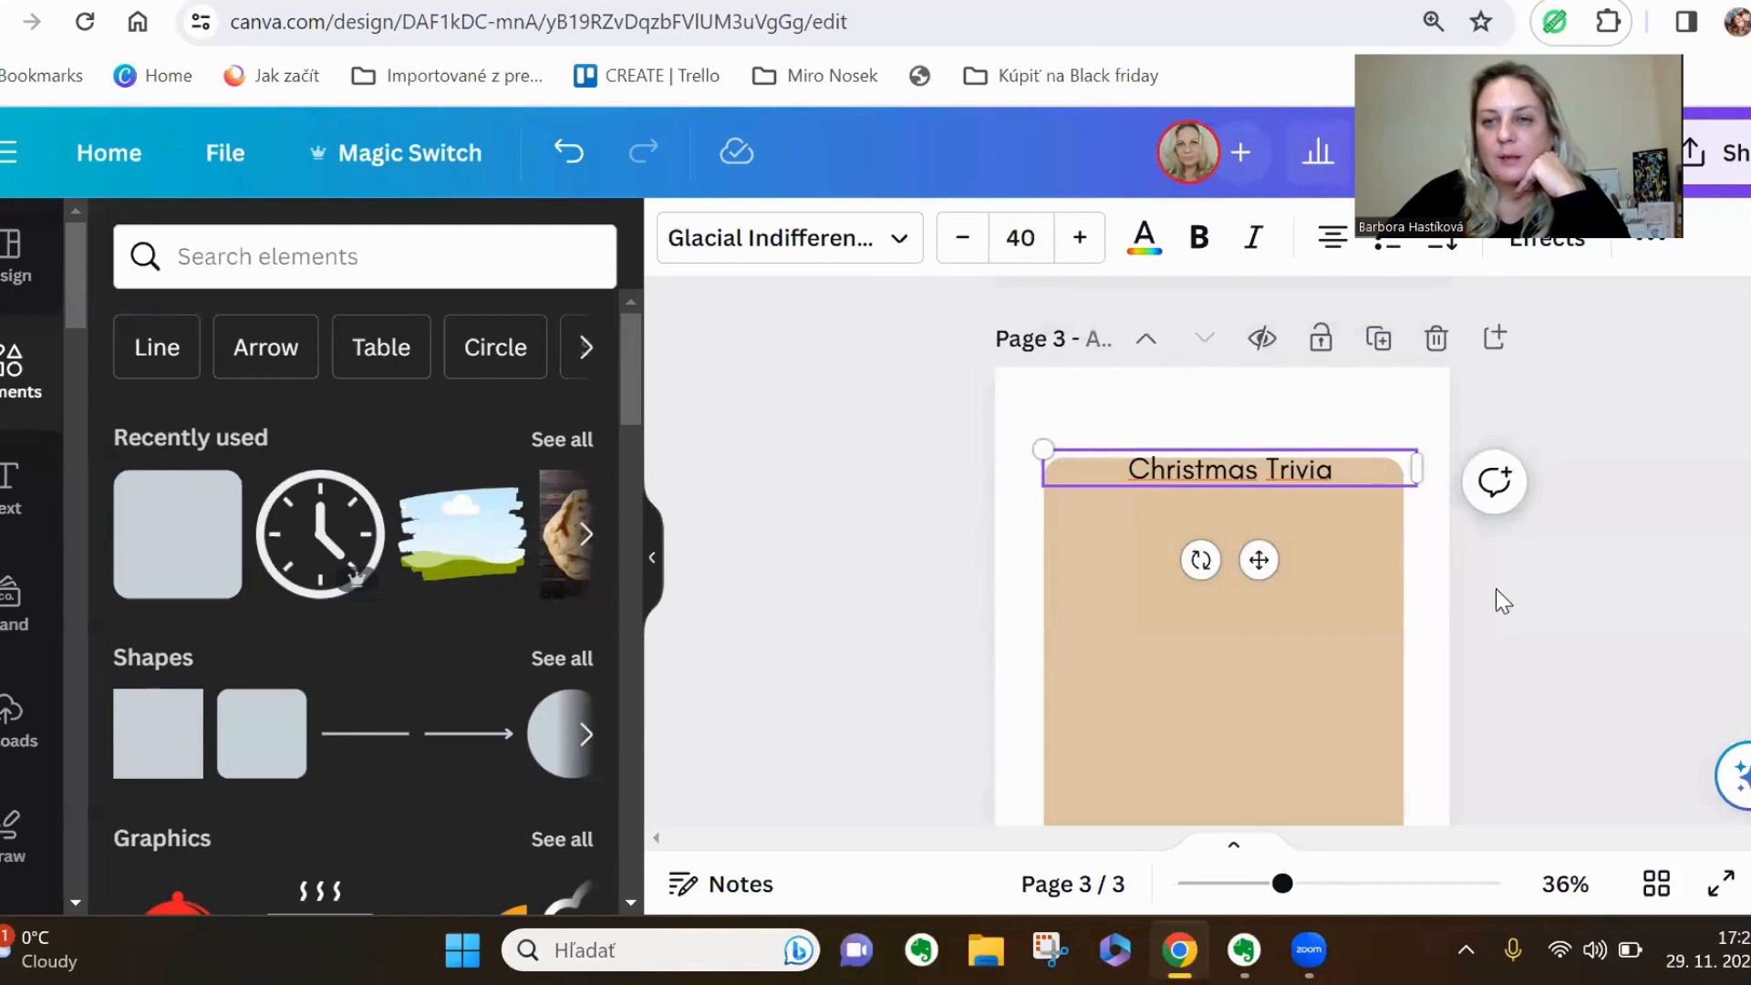
{"action": "left_click", "coordinate": [1348, 548]}
{"action": "left_click_drag", "start_coordinate": [1343, 465], "coordinate": [1333, 467]}
Duplicate the Christmas Trivia title, place the copy just below it on the panel, and set its font size to 16
{"action": "left_click_drag", "start_coordinate": [1282, 884], "coordinate": [1314, 898]}
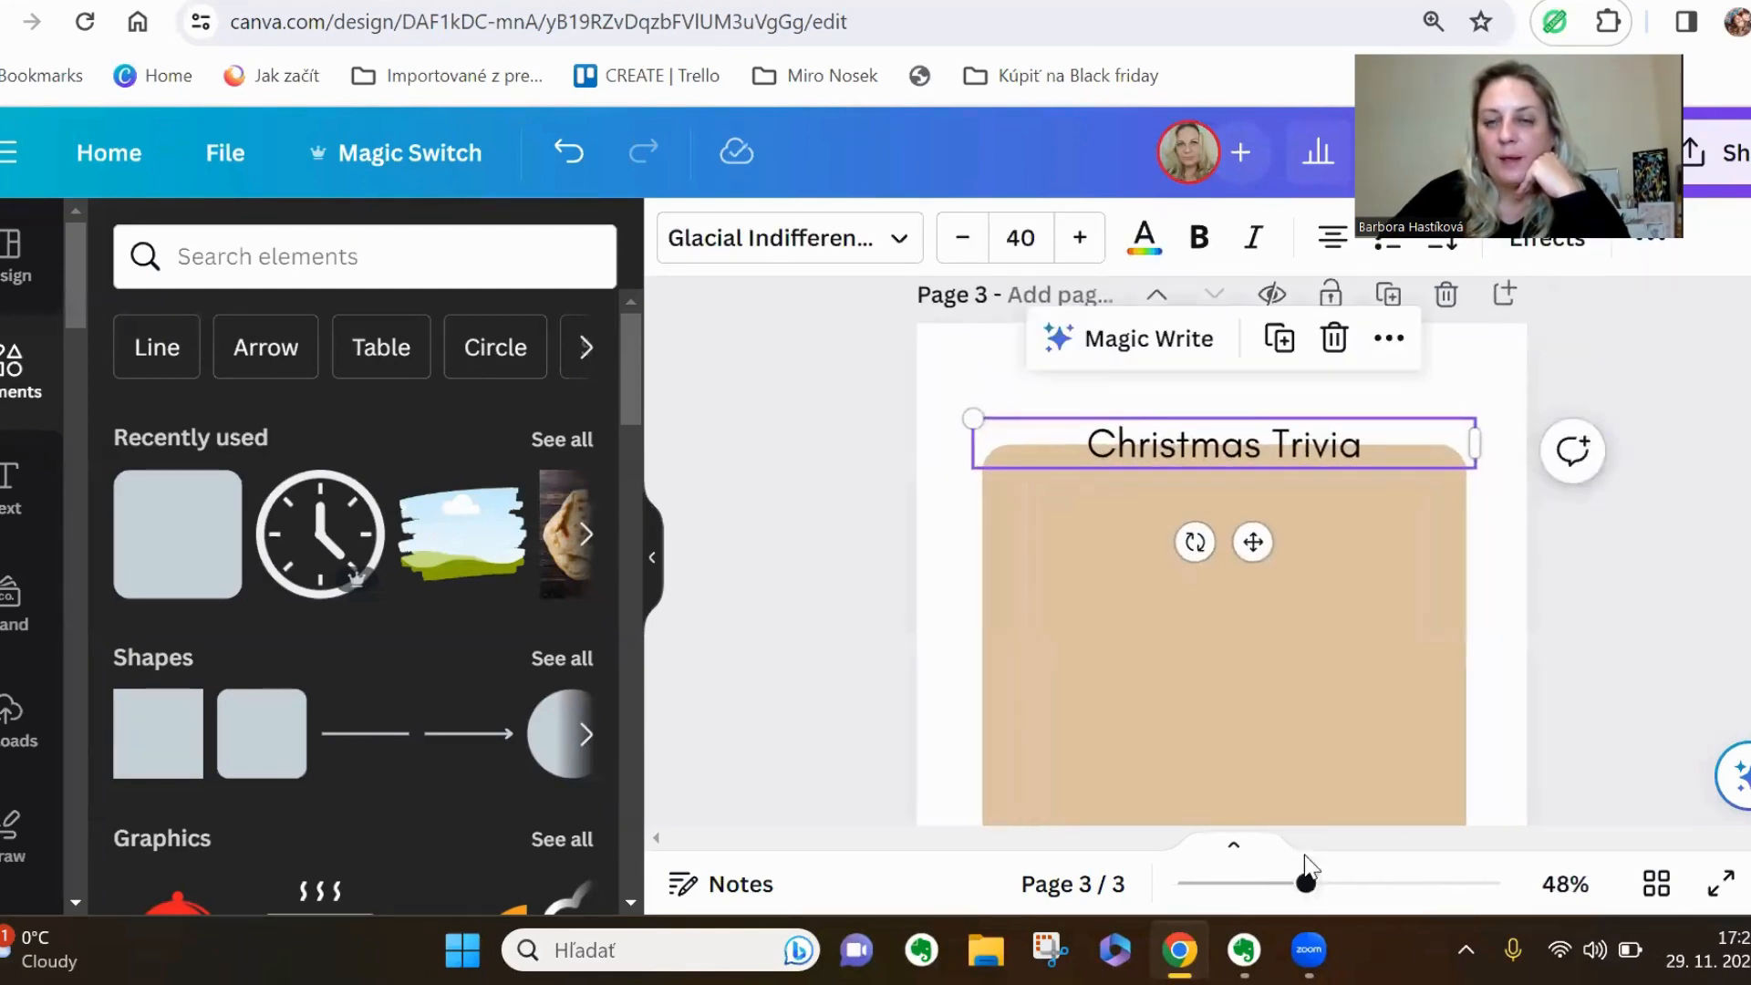
{"action": "left_click", "coordinate": [1284, 347]}
{"action": "left_click_drag", "start_coordinate": [1323, 456], "coordinate": [1327, 523]}
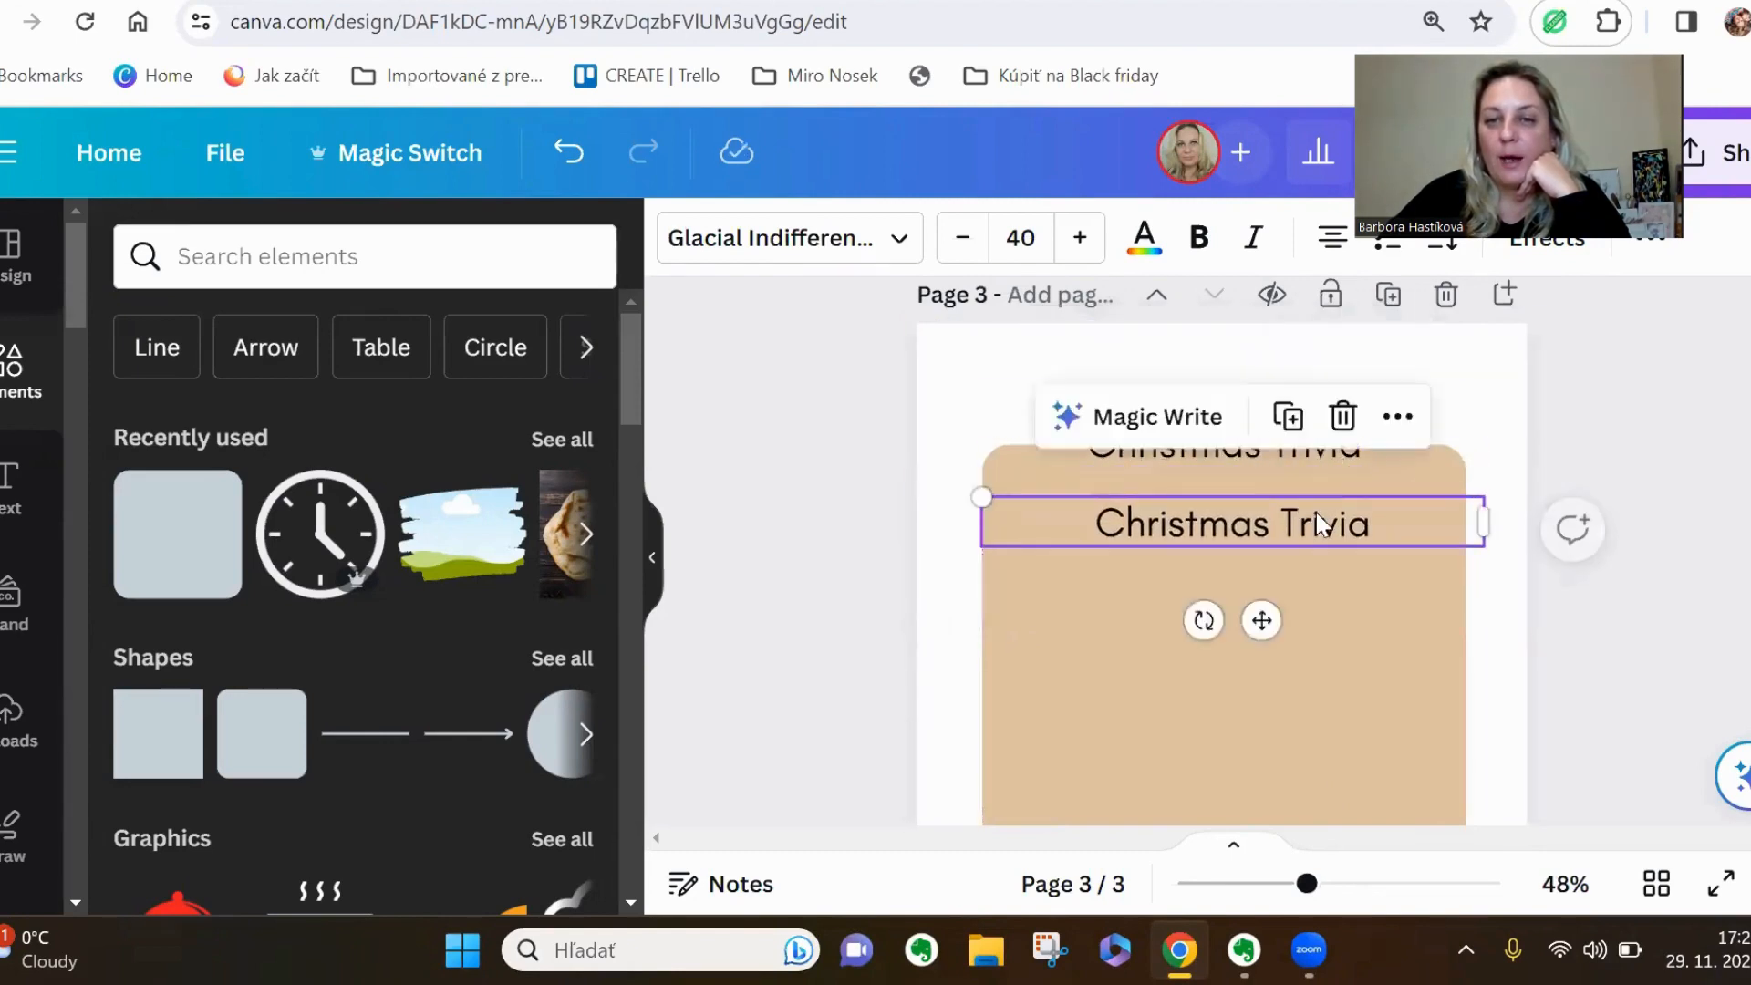
{"action": "left_click", "coordinate": [1037, 233]}
{"action": "type", "text": "16"}
{"action": "key", "text": "Return"}
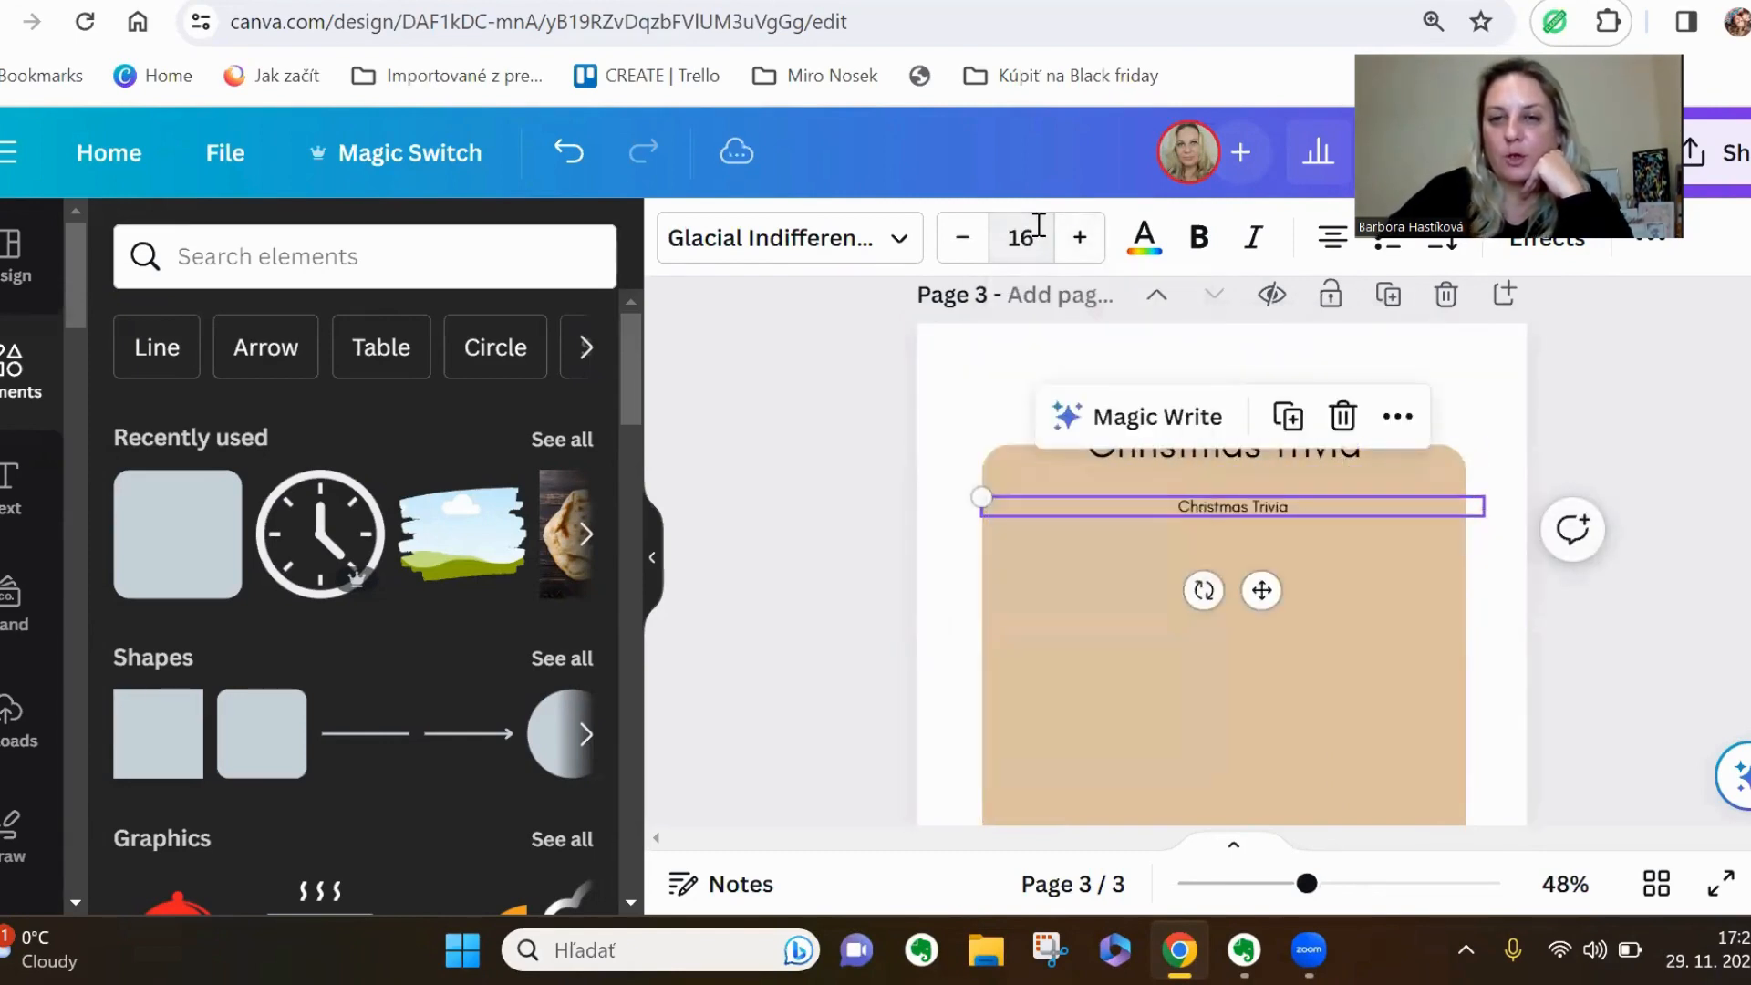
Left-align the small text line and fit its text box within the beige panel's width
{"action": "left_click", "coordinate": [1331, 258]}
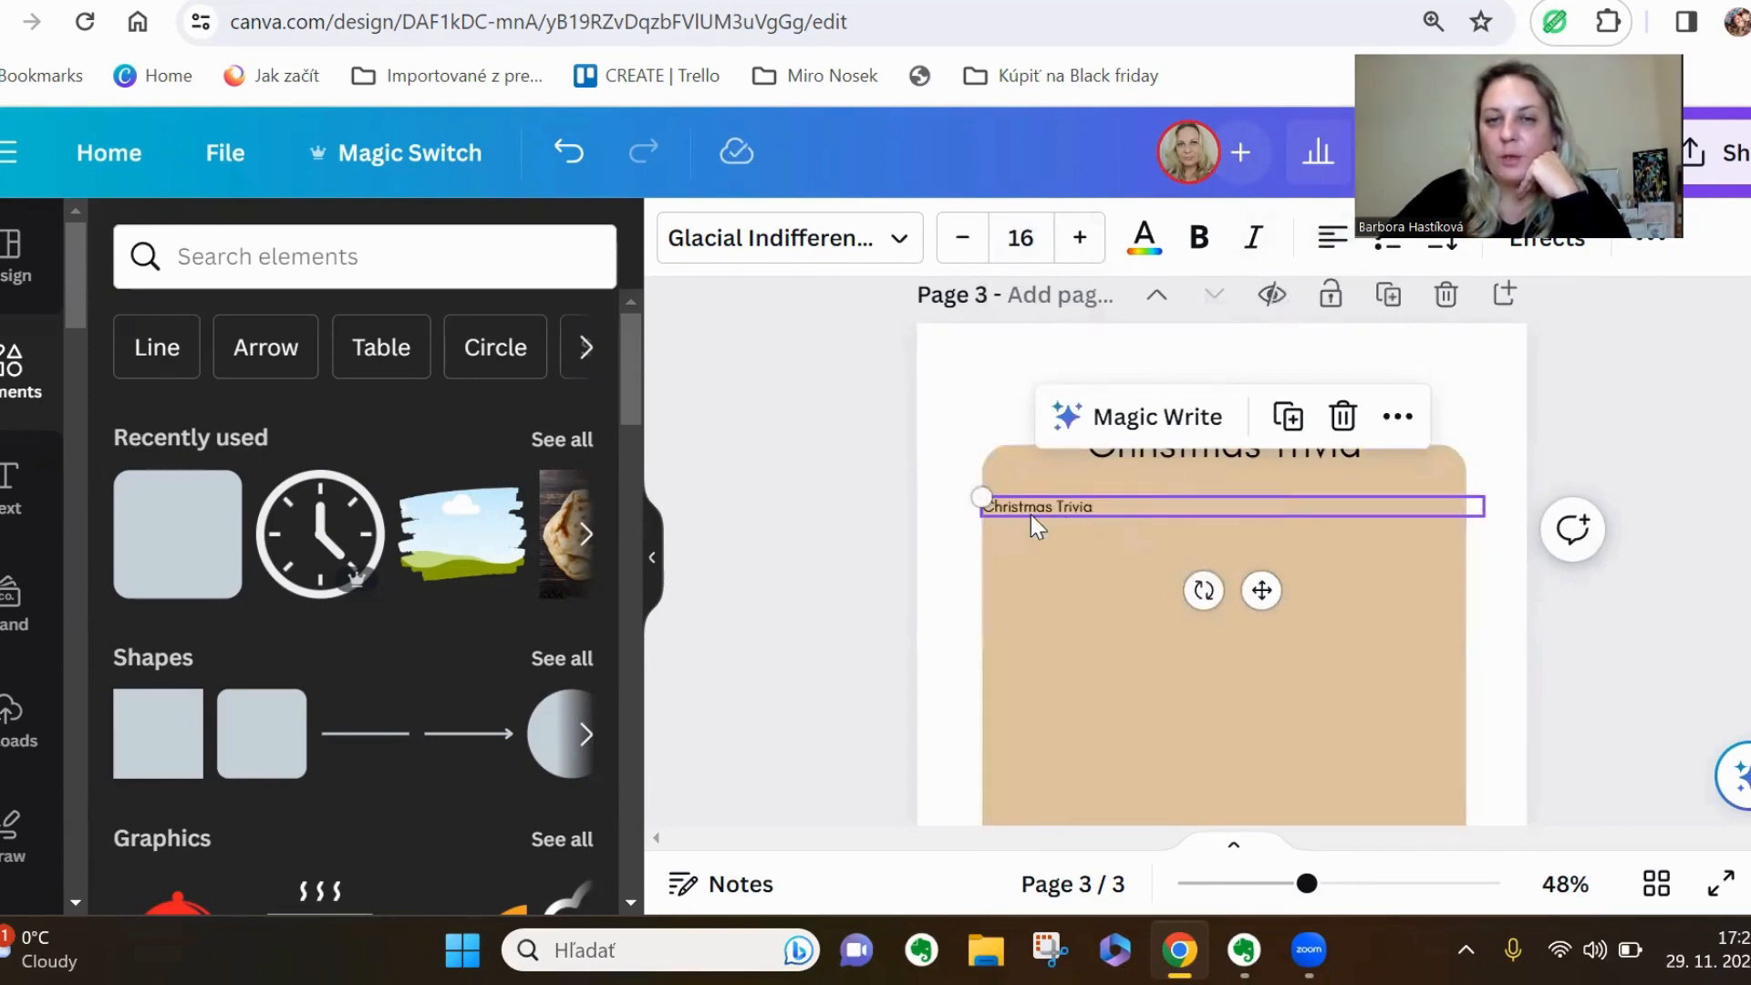
{"action": "left_click_drag", "start_coordinate": [1054, 501], "coordinate": [1065, 507]}
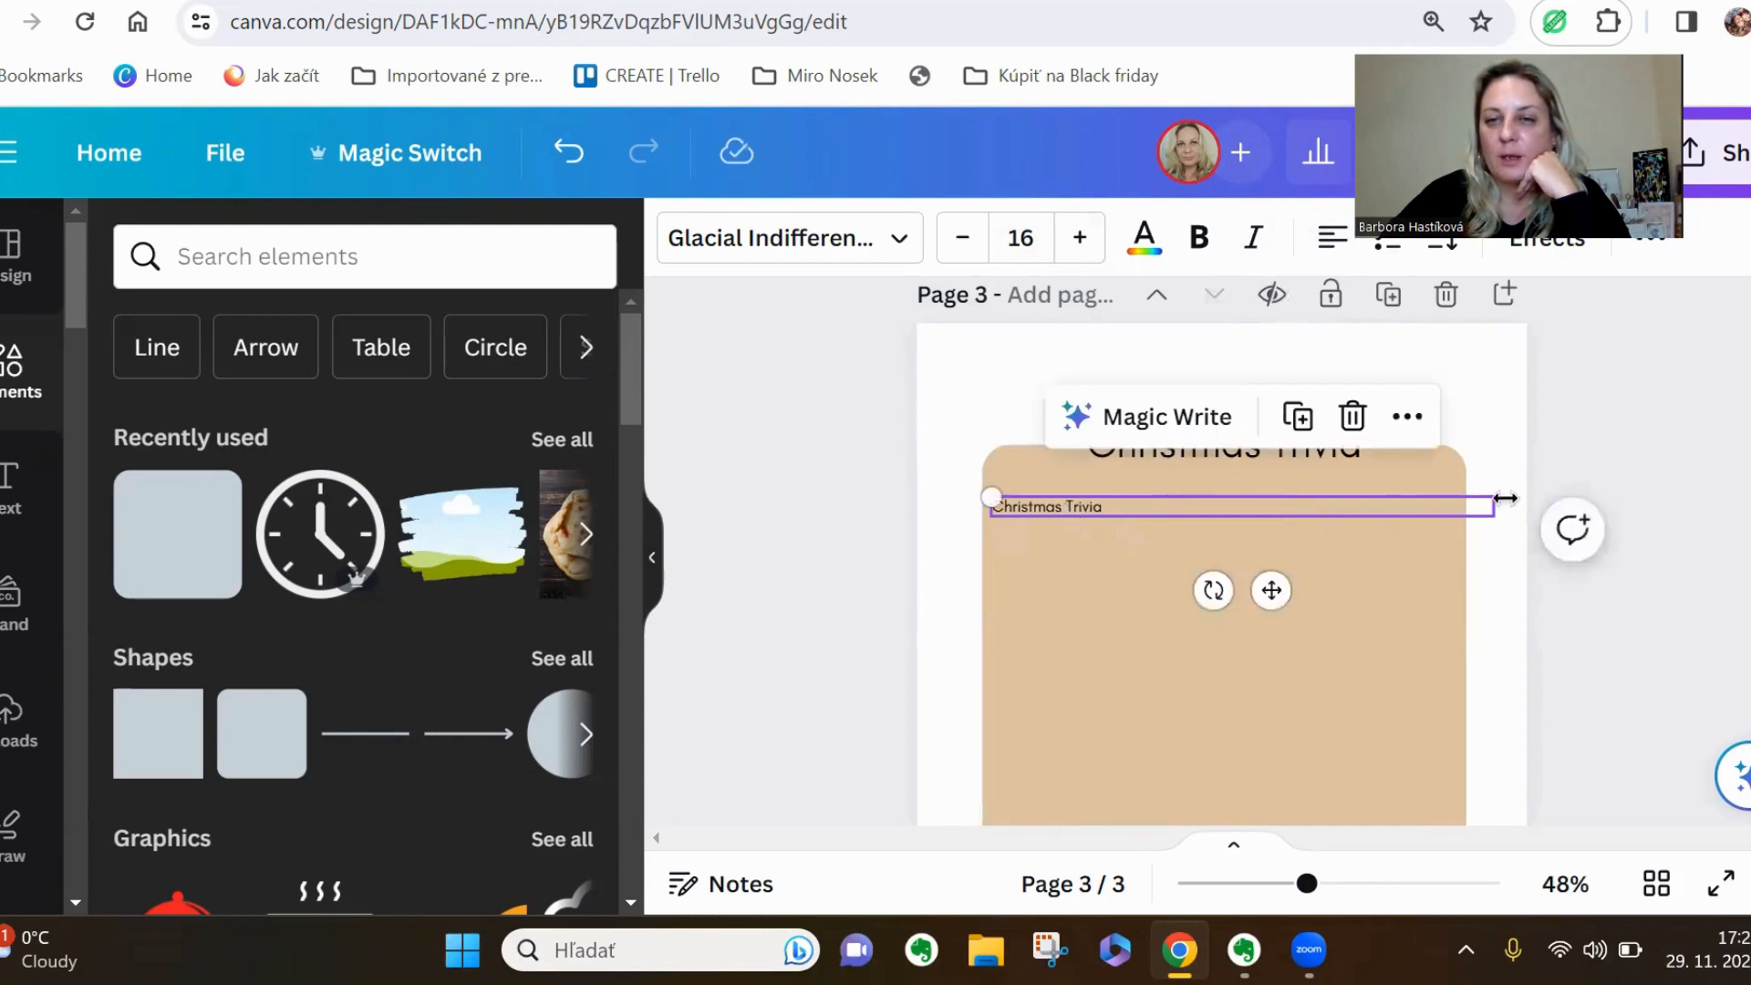
{"action": "left_click_drag", "start_coordinate": [1503, 508], "coordinate": [1452, 509]}
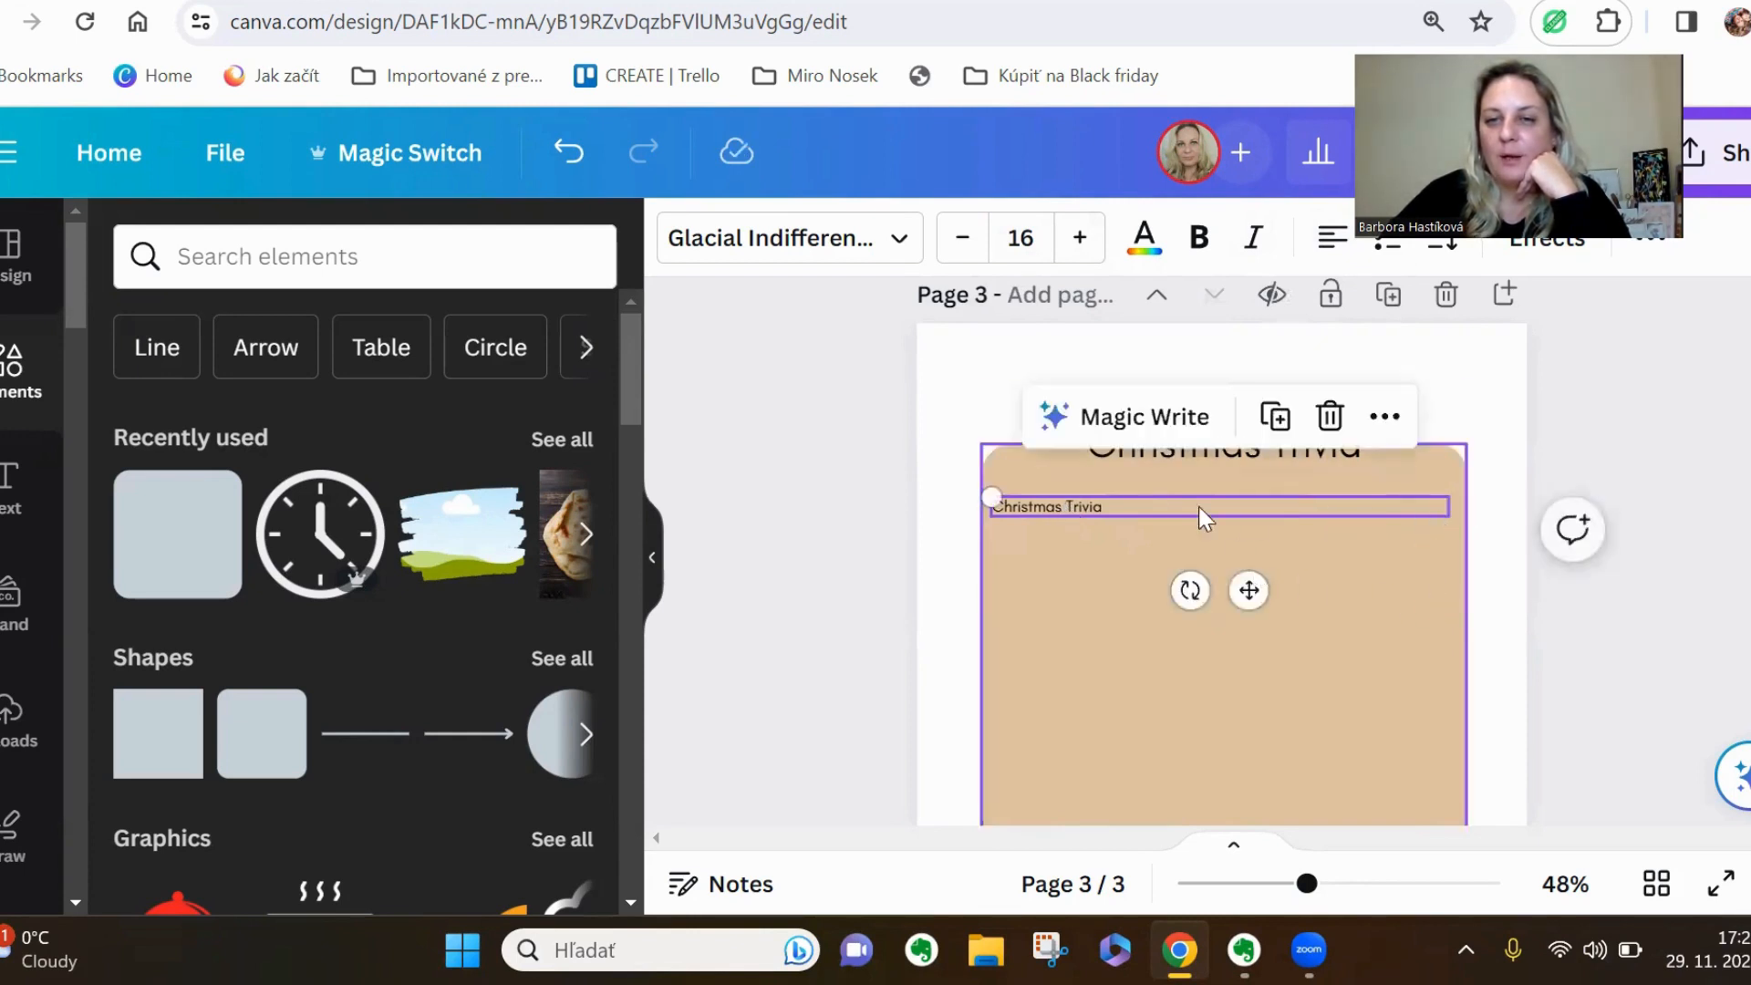
Replace the small line's text with a question beginning with "What"
{"action": "double_click", "coordinate": [1153, 500]}
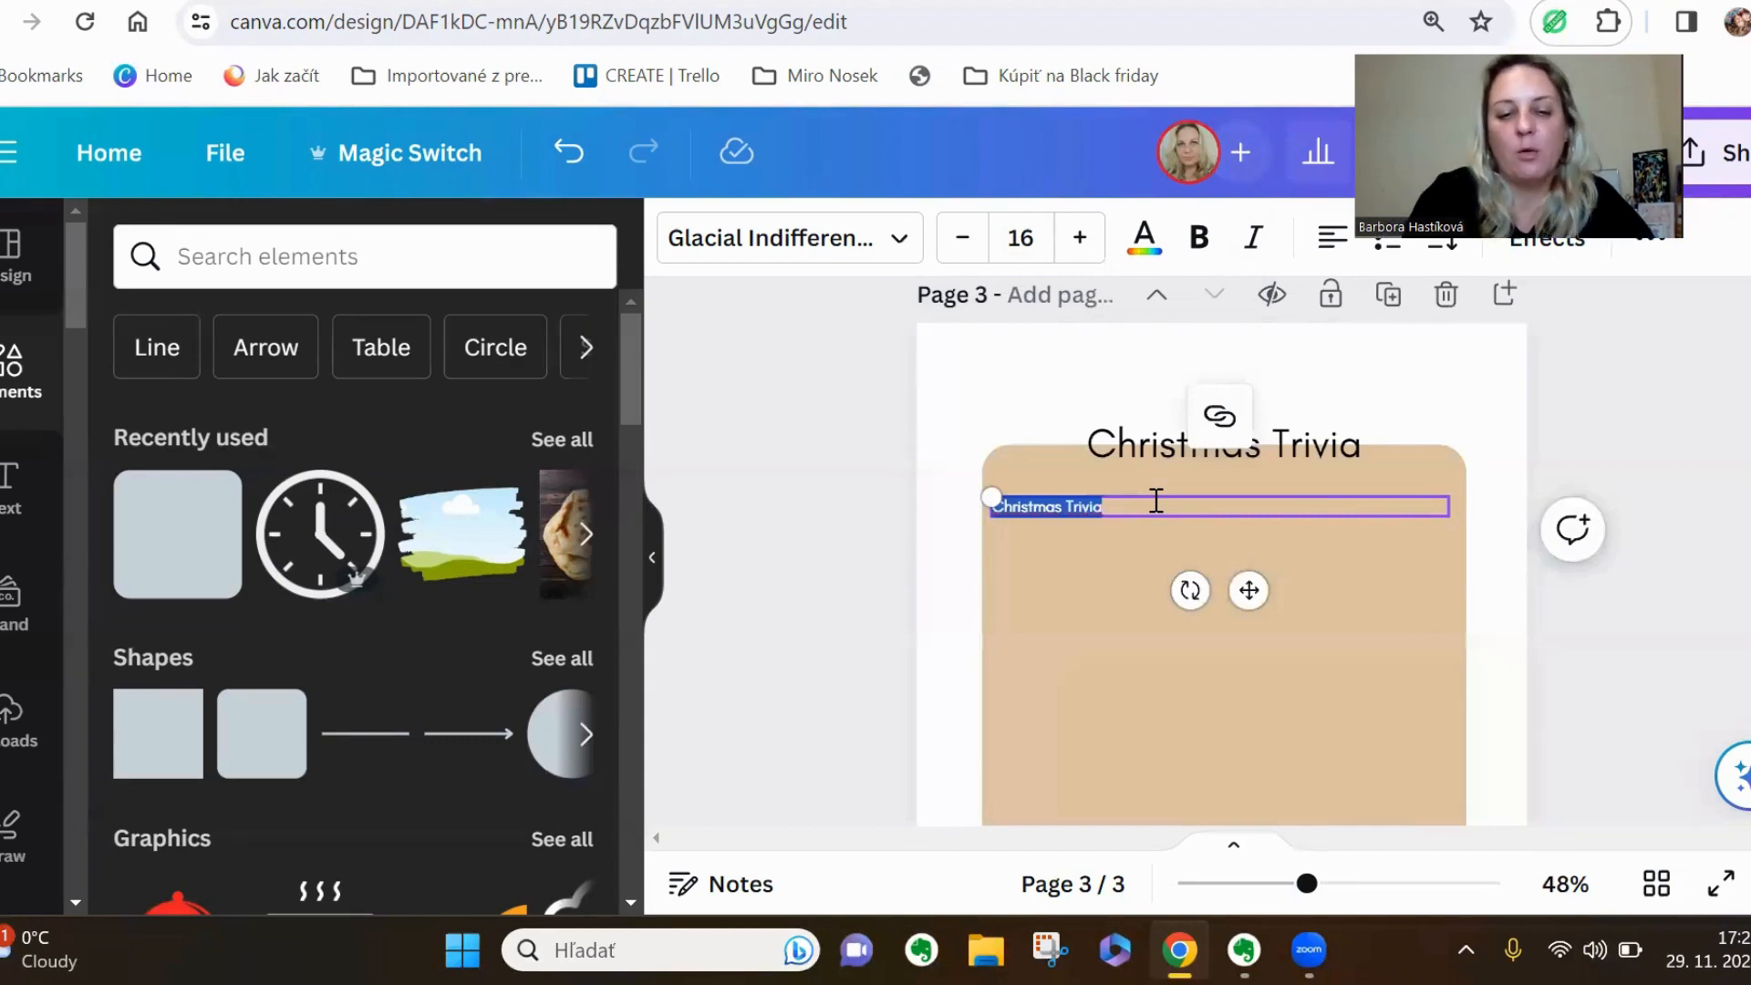
{"action": "type", "text": "What"}
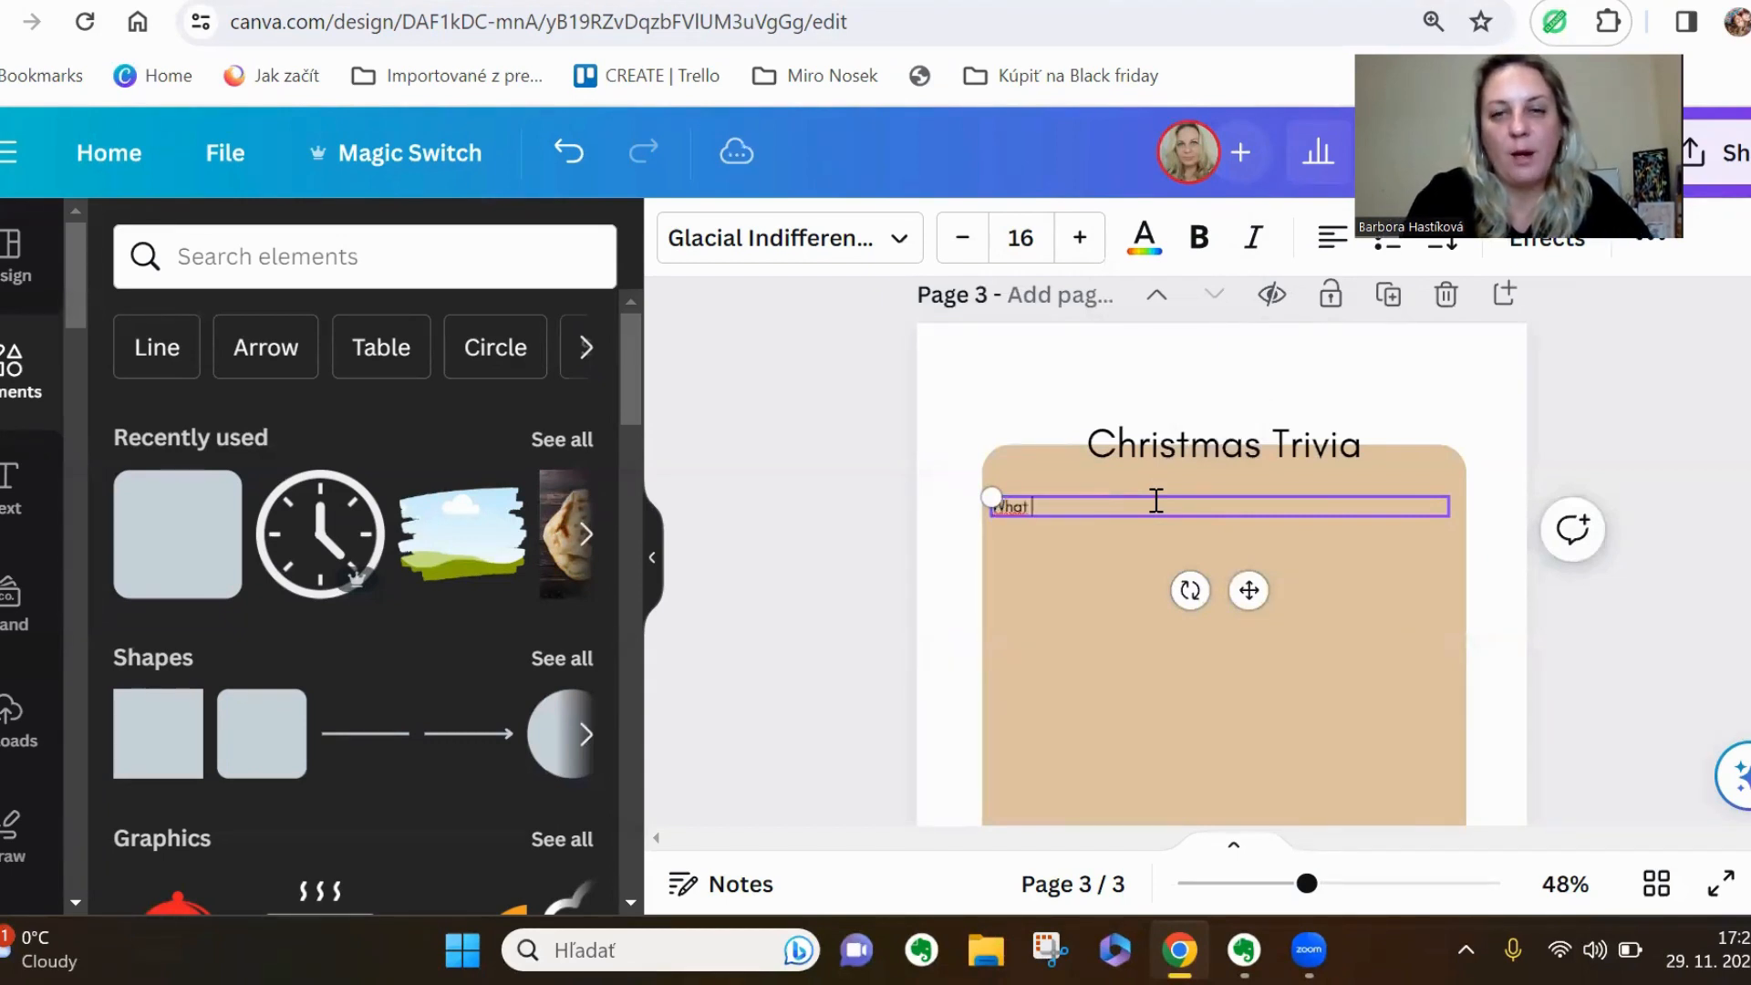
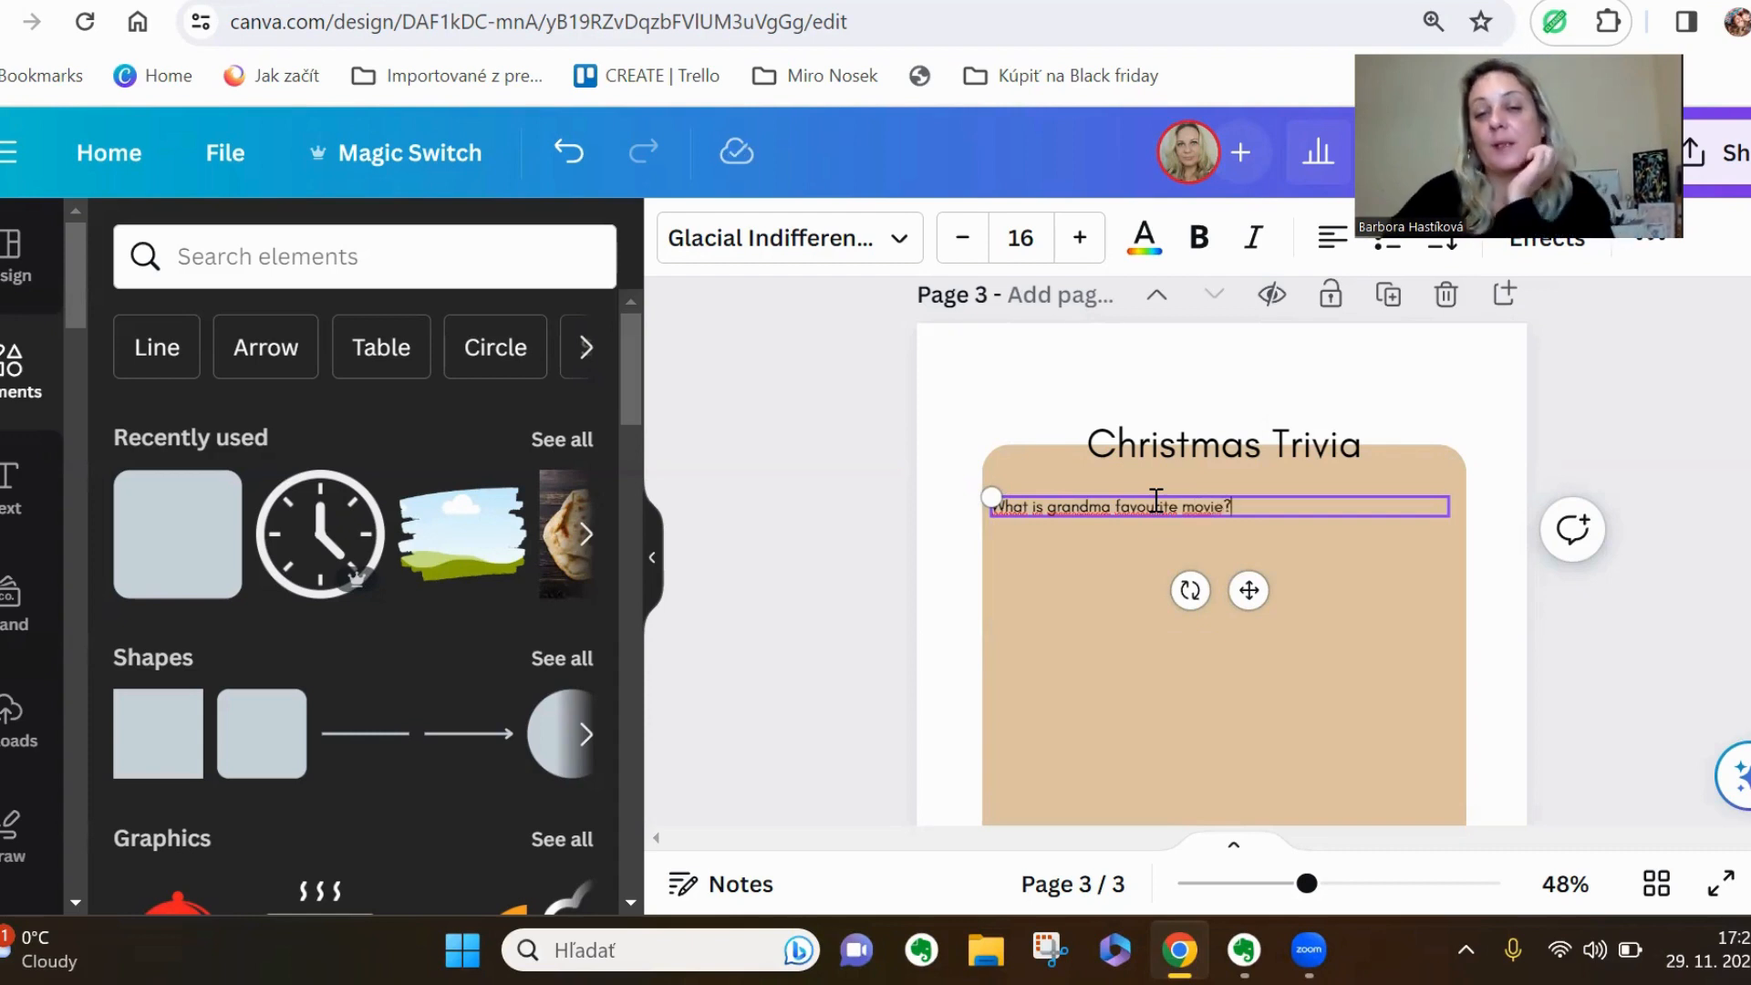
Duplicate the question line and place the copy directly below the original, aligned with its starting edge
{"action": "left_click_drag", "start_coordinate": [1320, 884], "coordinate": [1351, 884]}
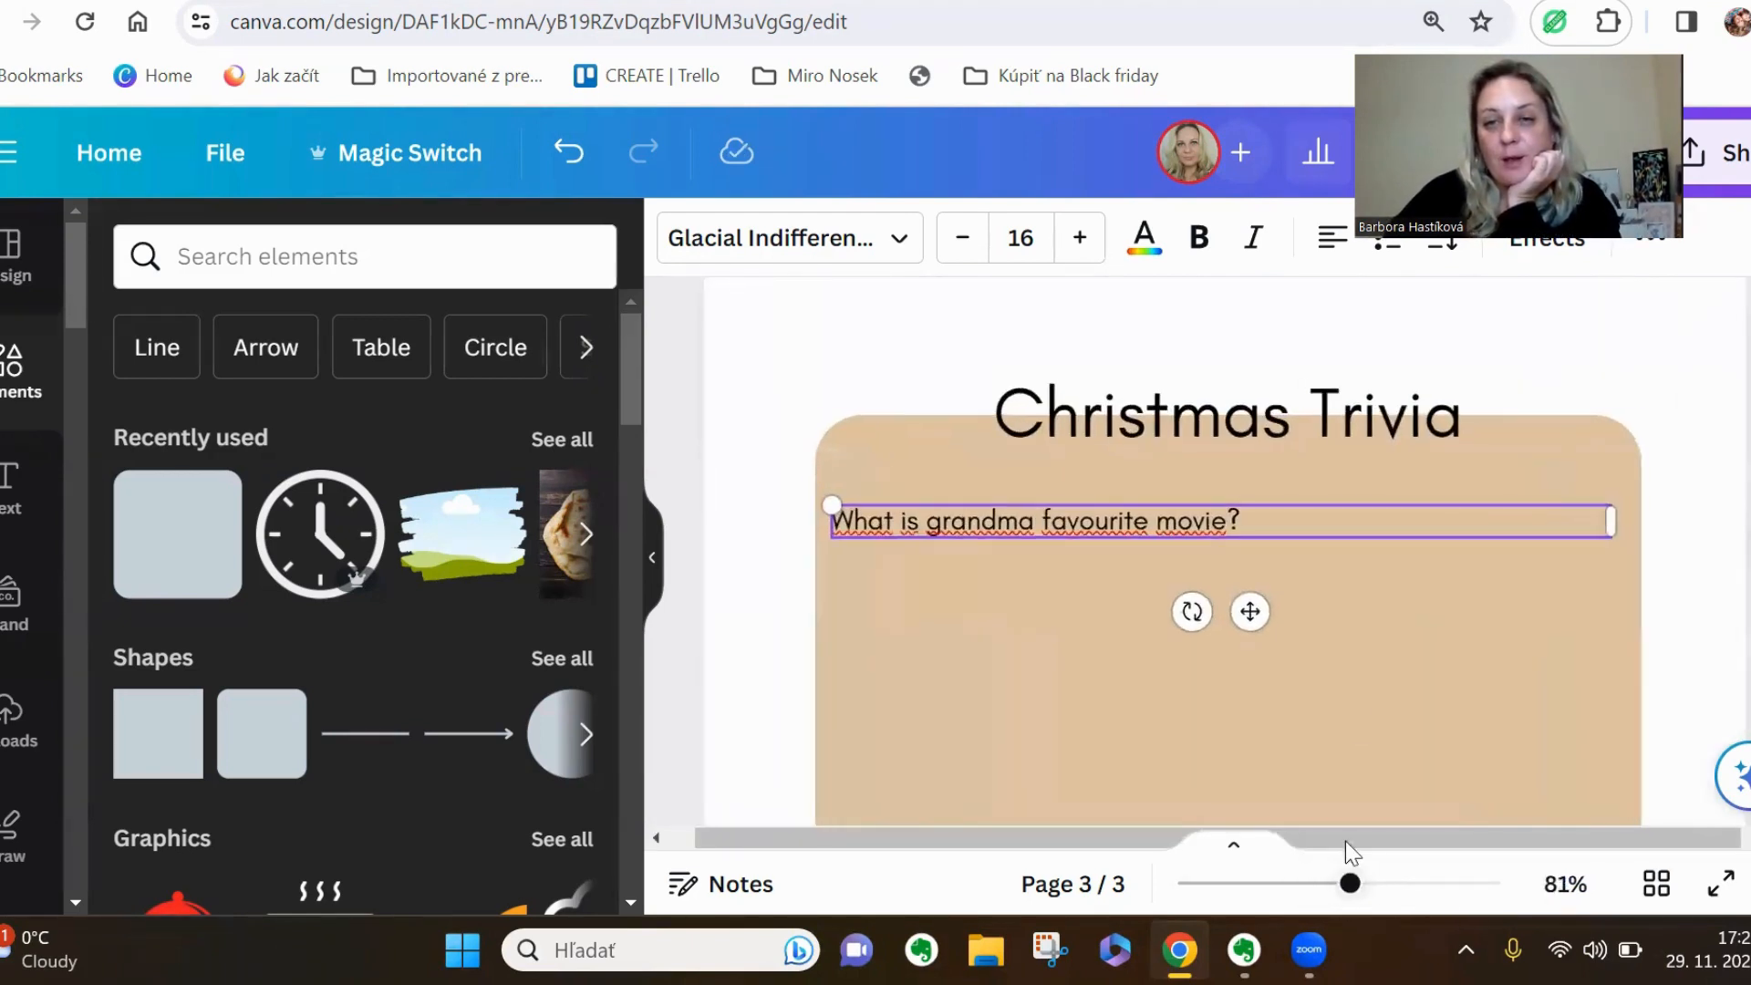
{"action": "scroll", "coordinate": [1478, 593], "scroll_direction": "down", "scroll_amount": 2}
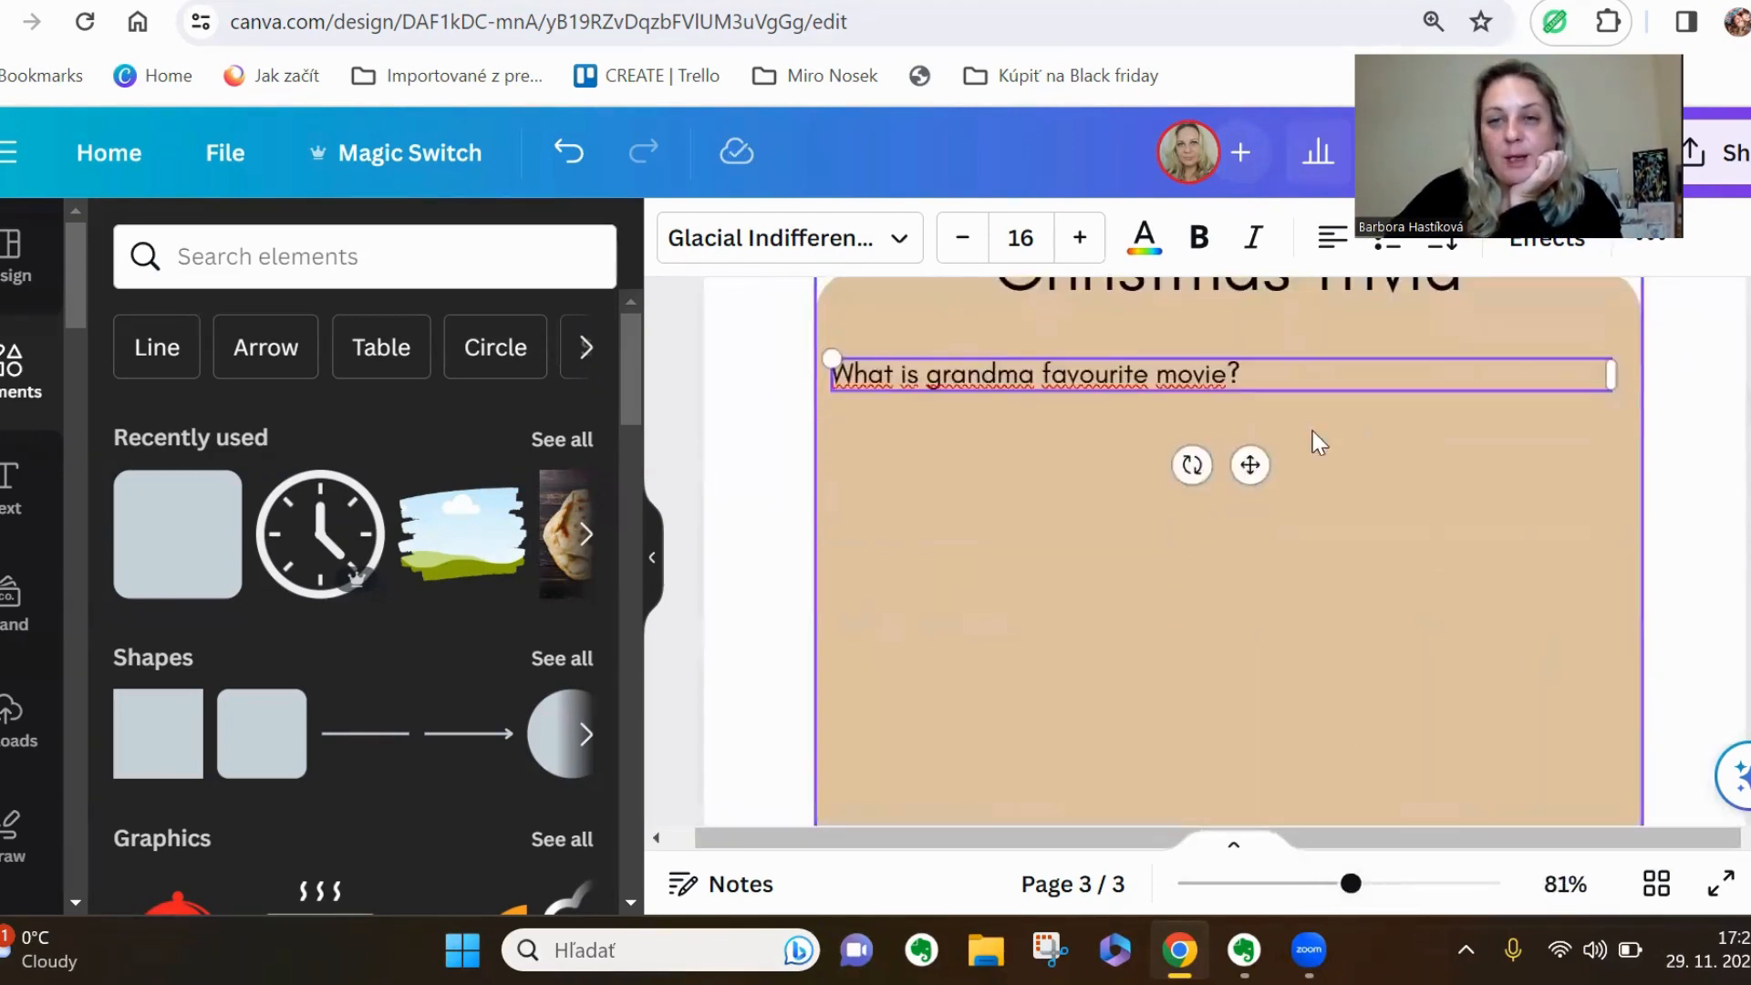
{"action": "left_click", "coordinate": [1003, 467]}
{"action": "left_click", "coordinate": [1075, 377]}
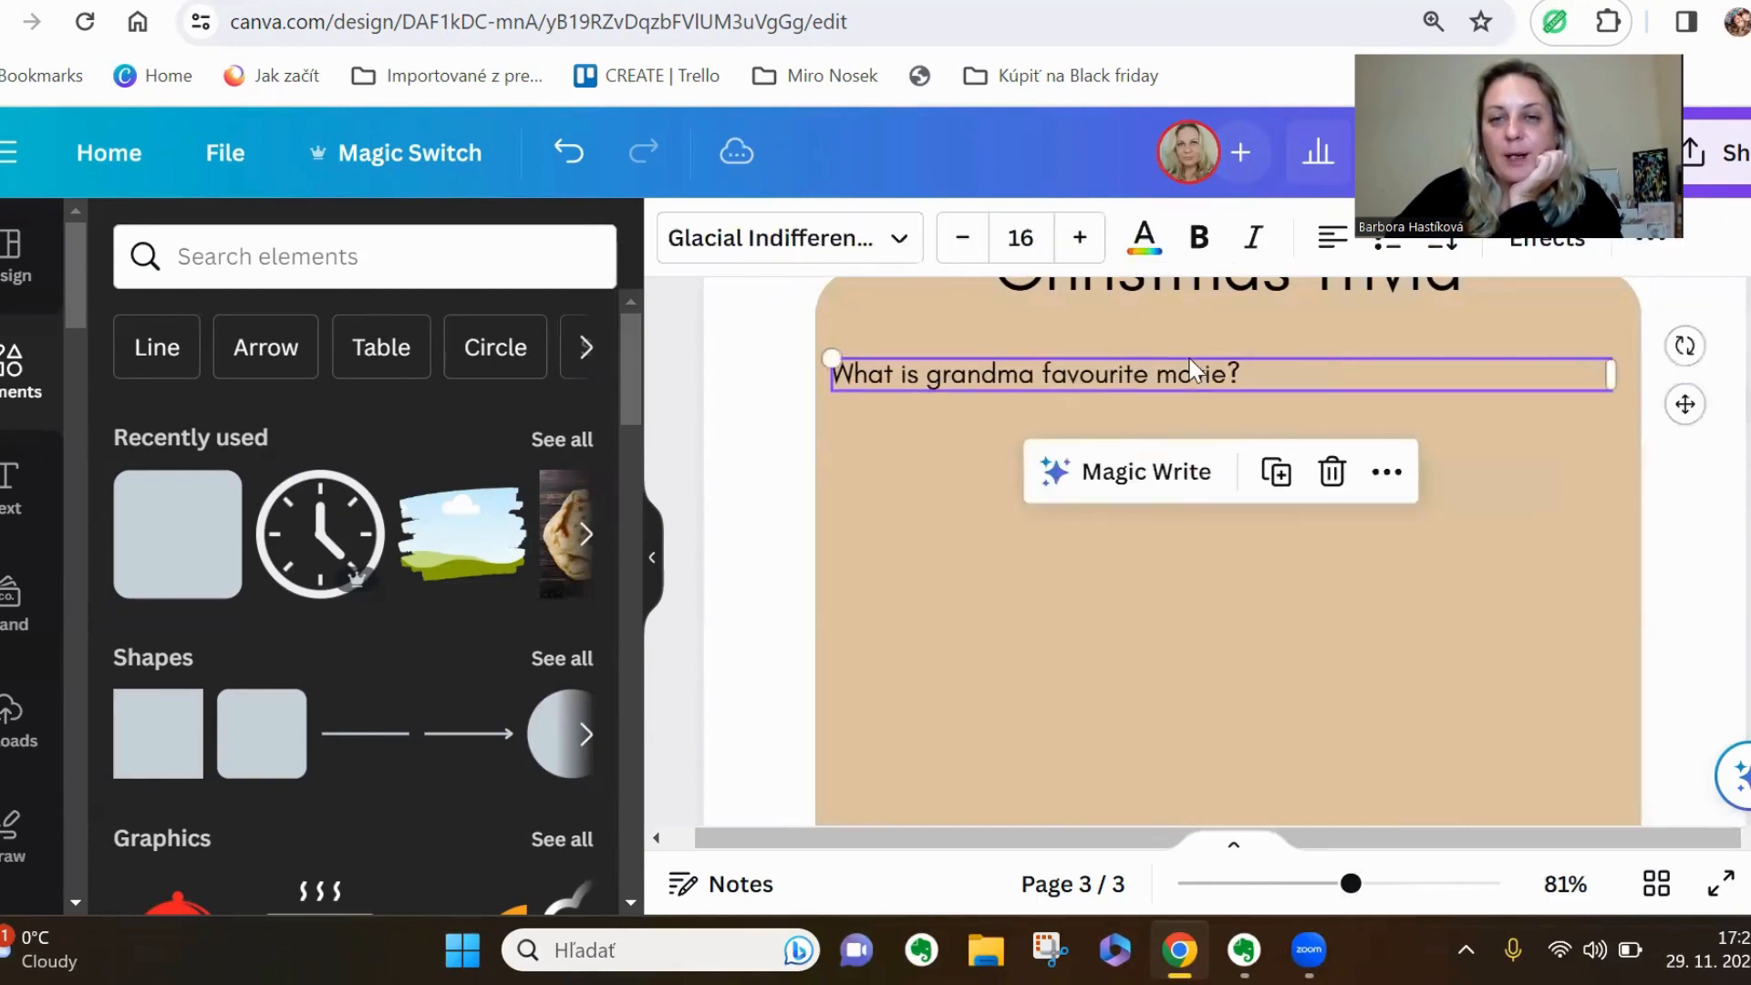
{"action": "left_click", "coordinate": [1277, 473]}
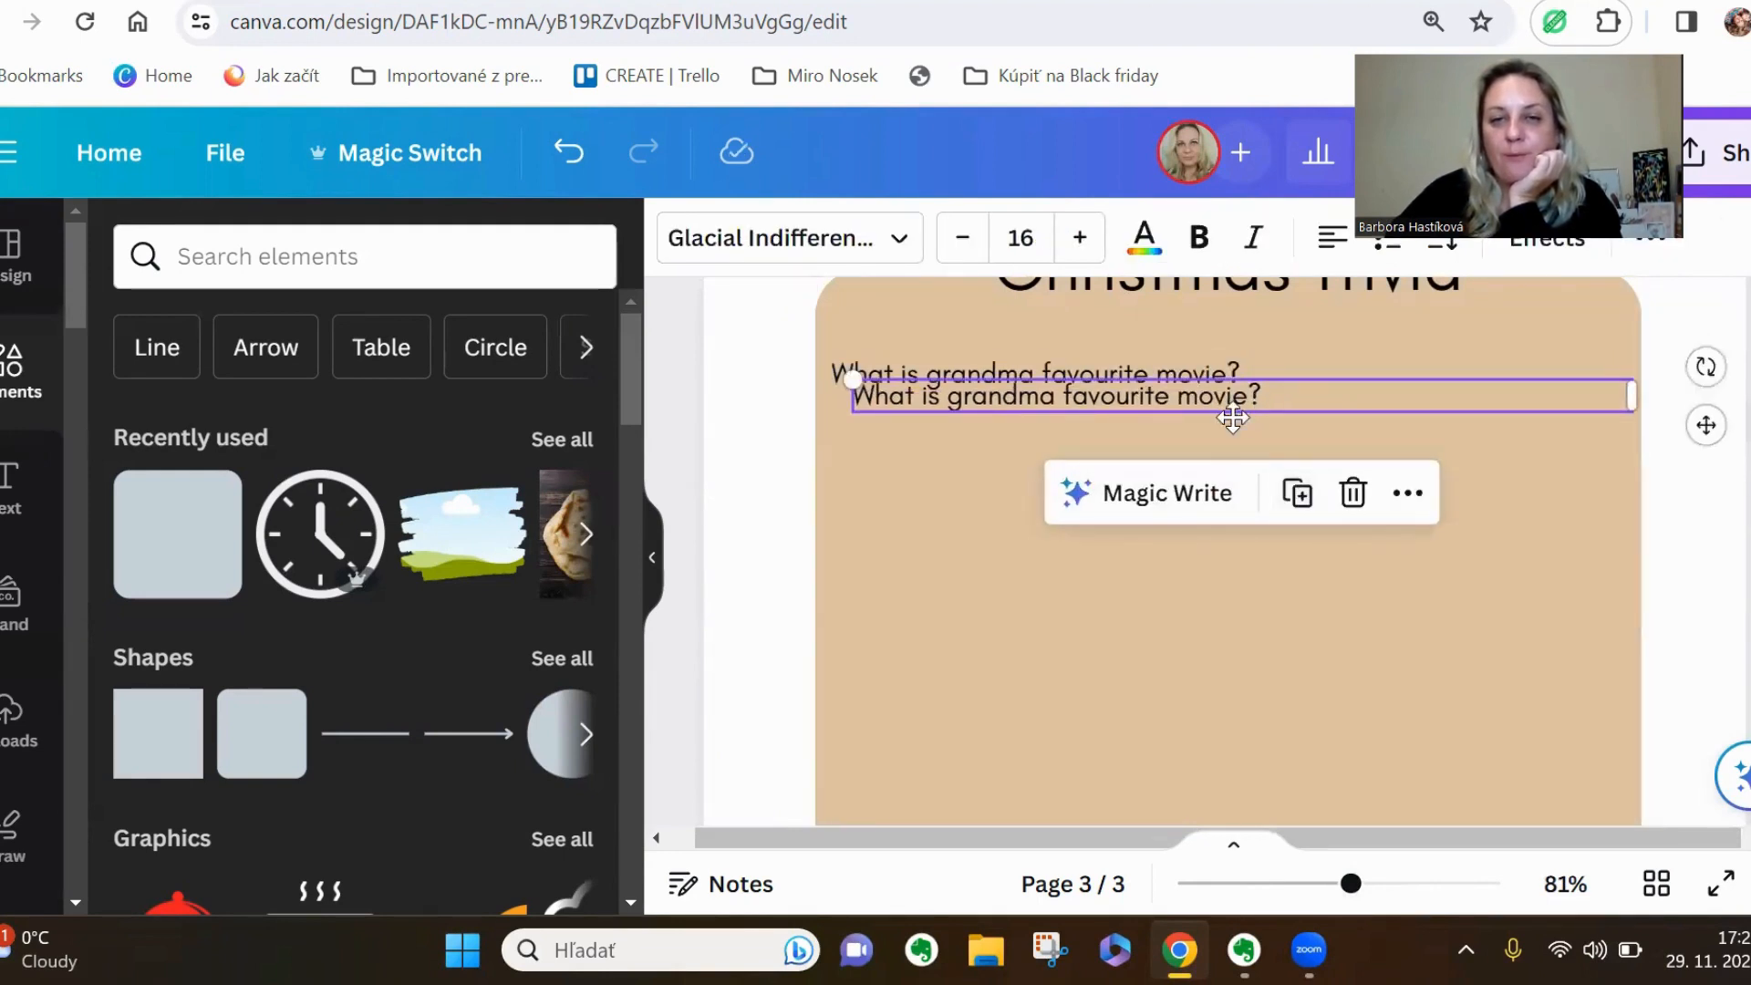
{"action": "left_click_drag", "start_coordinate": [1236, 390], "coordinate": [1233, 419]}
Keep duplicating the question line down the beige panel to build an evenly spaced list of questions
{"action": "left_click", "coordinate": [1277, 368]}
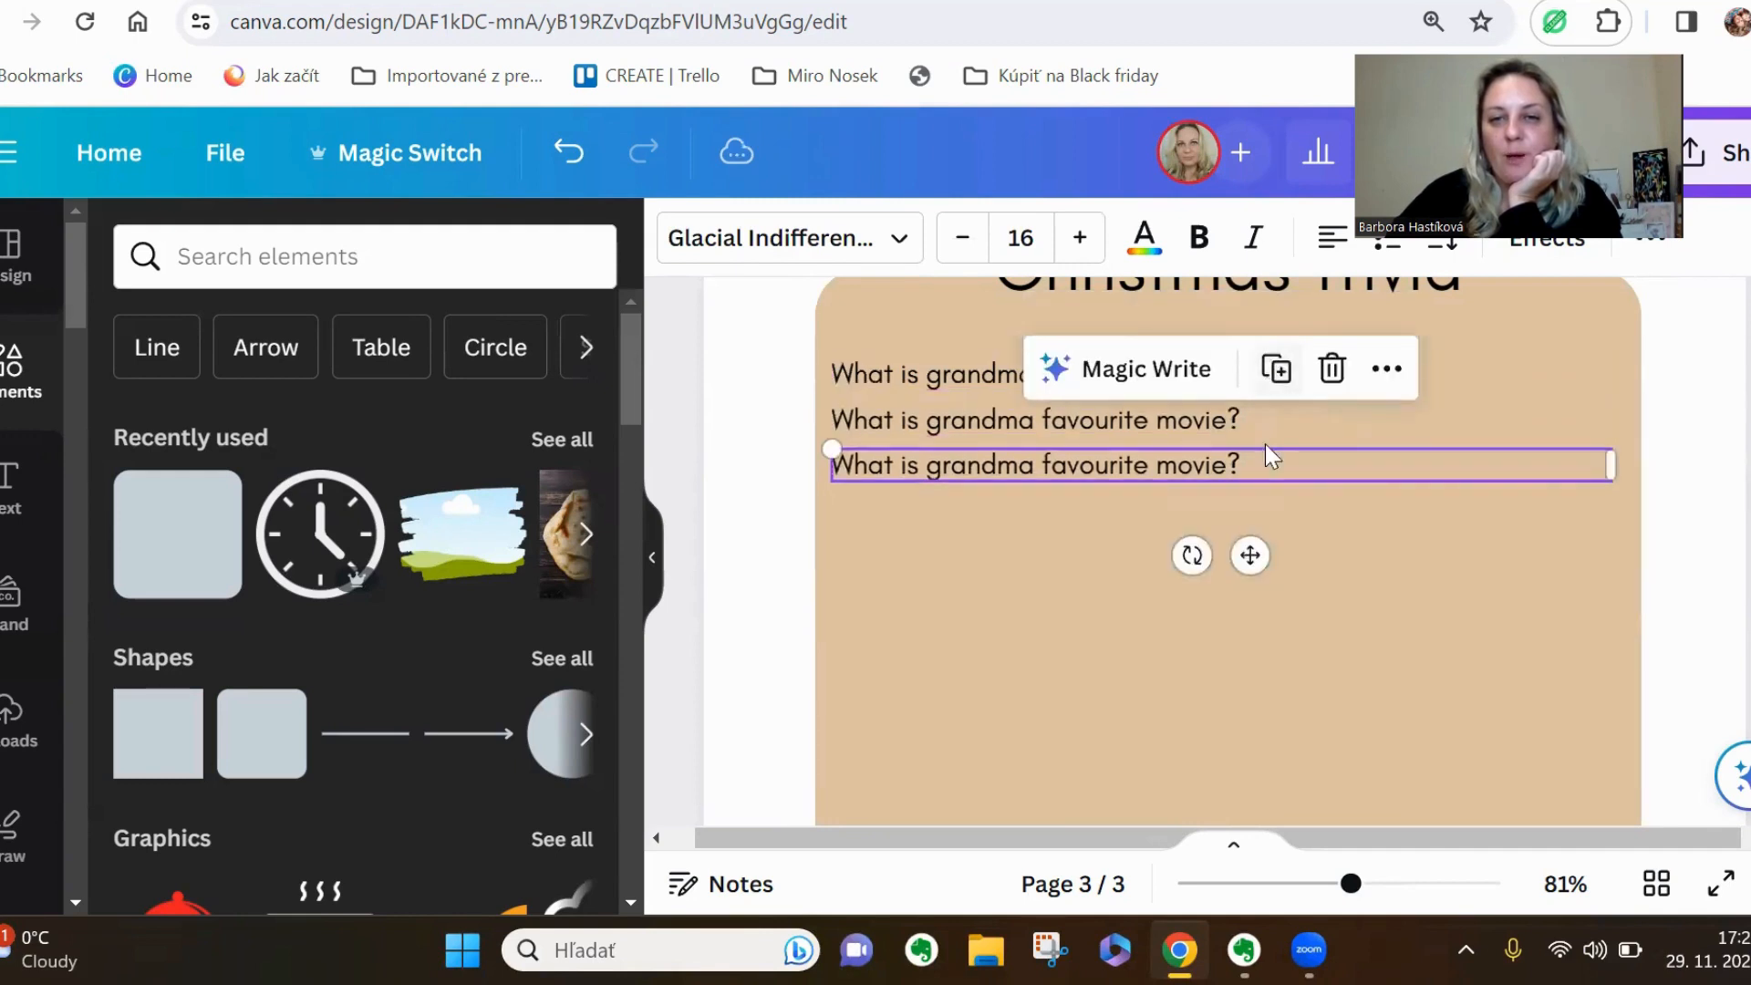
{"action": "left_click", "coordinate": [1277, 368]}
{"action": "left_click", "coordinate": [1277, 413]}
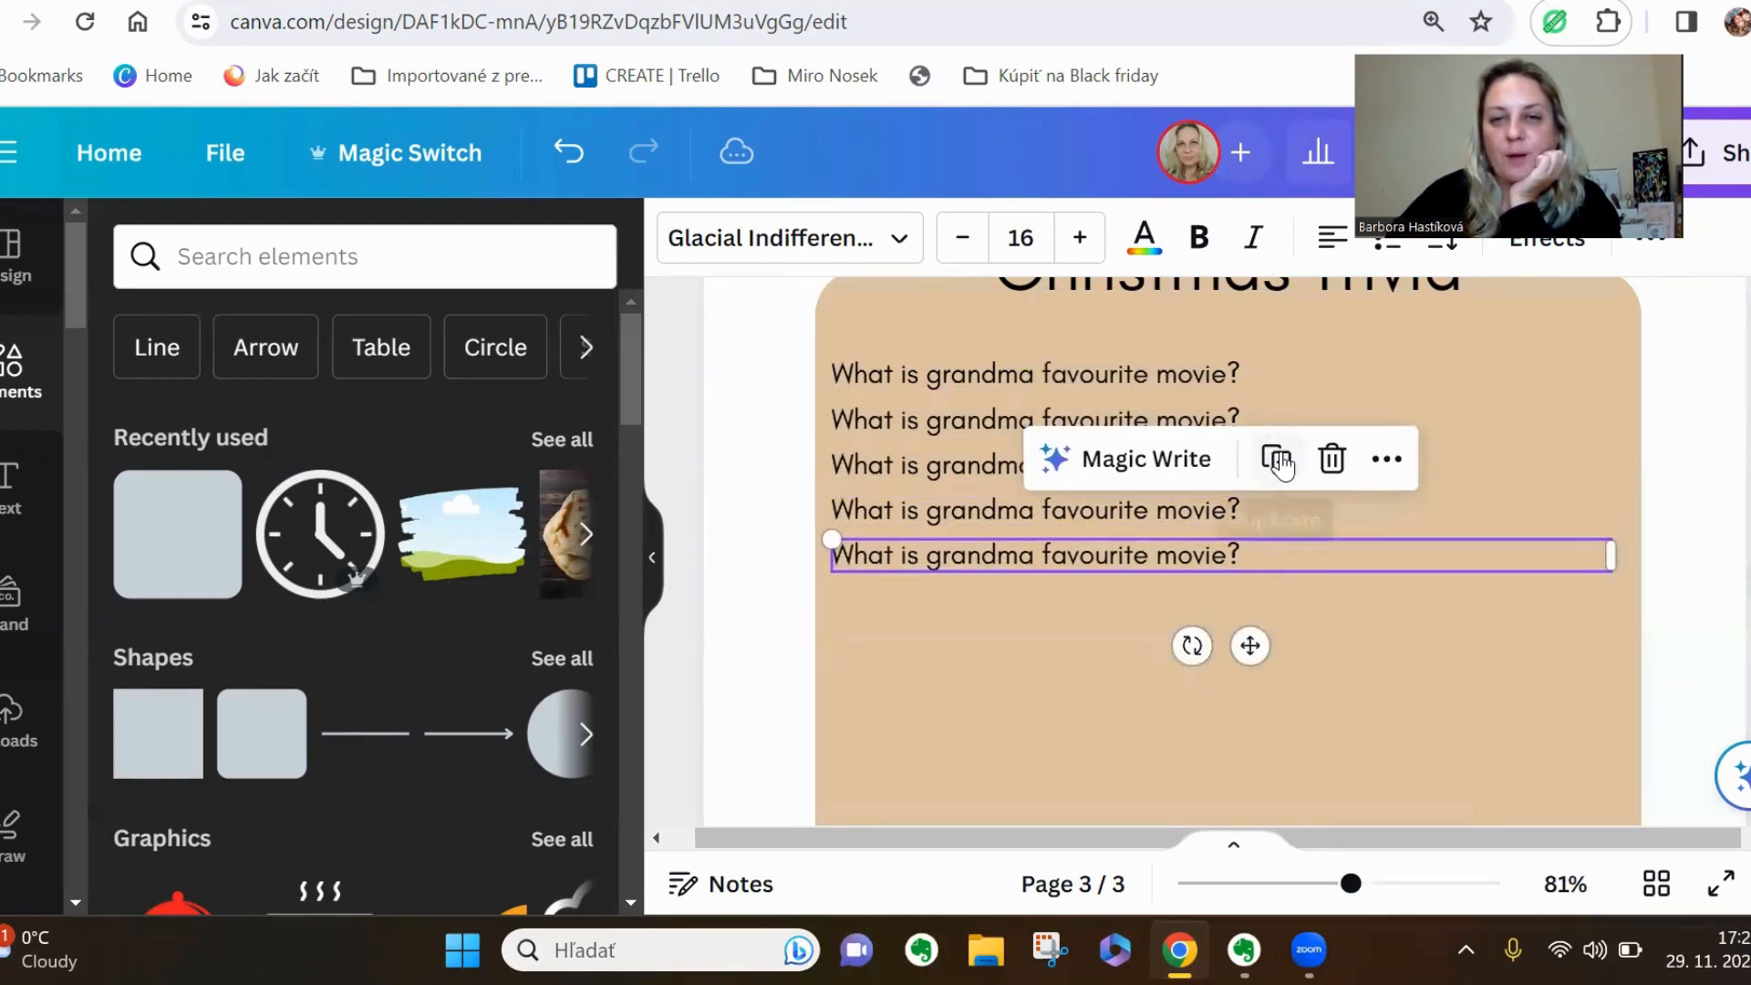
{"action": "left_click", "coordinate": [1277, 462]}
{"action": "left_click", "coordinate": [1277, 506]}
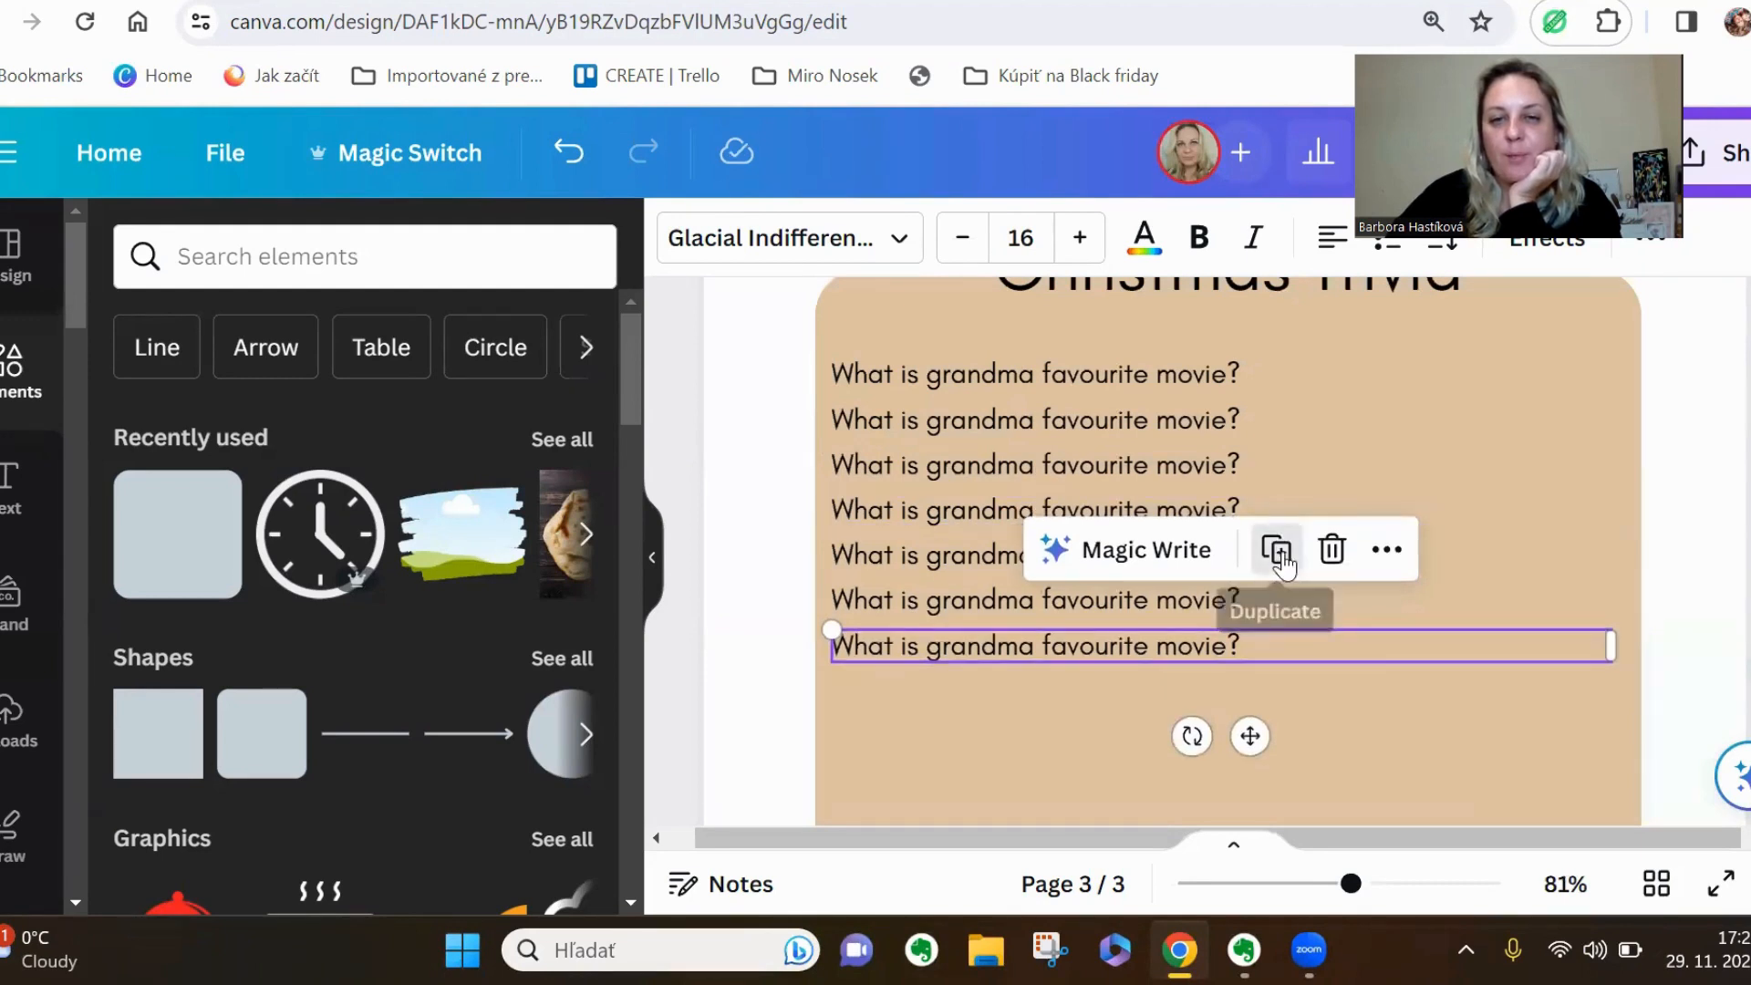
{"action": "left_click", "coordinate": [1279, 551]}
{"action": "scroll", "coordinate": [1275, 557], "scroll_direction": "down", "scroll_amount": 3}
{"action": "left_click", "coordinate": [1275, 447]}
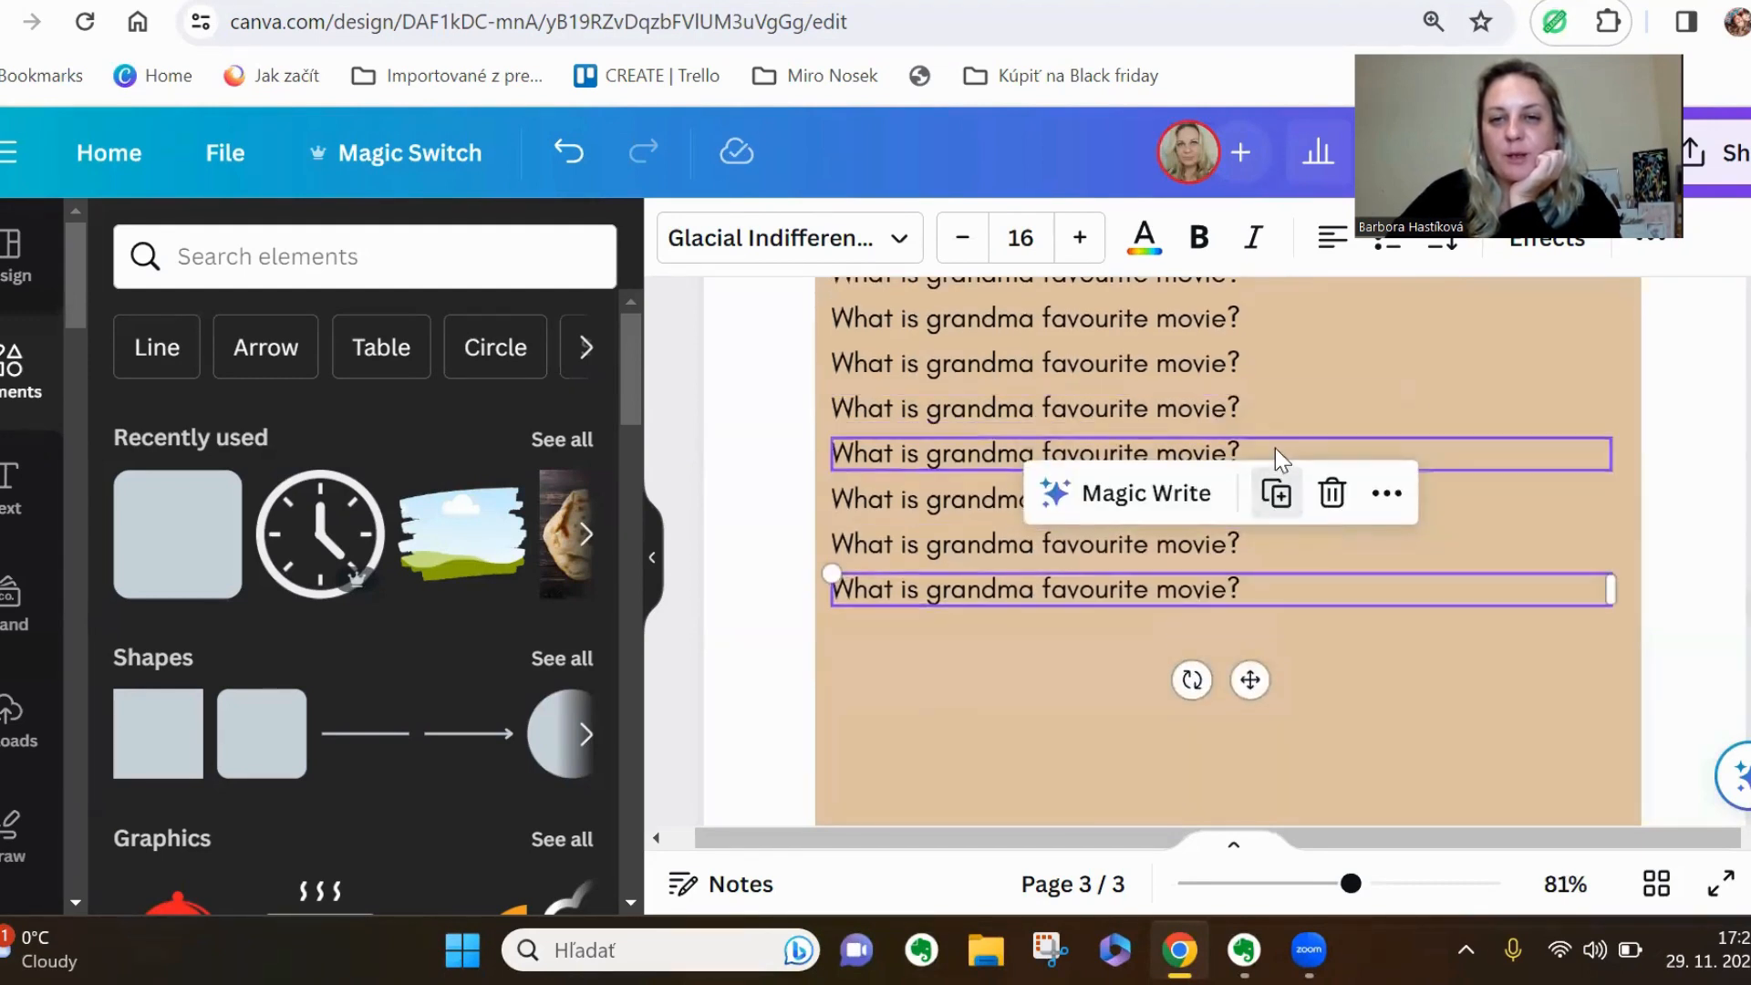
{"action": "left_click", "coordinate": [1276, 493]}
{"action": "left_click", "coordinate": [1276, 537]}
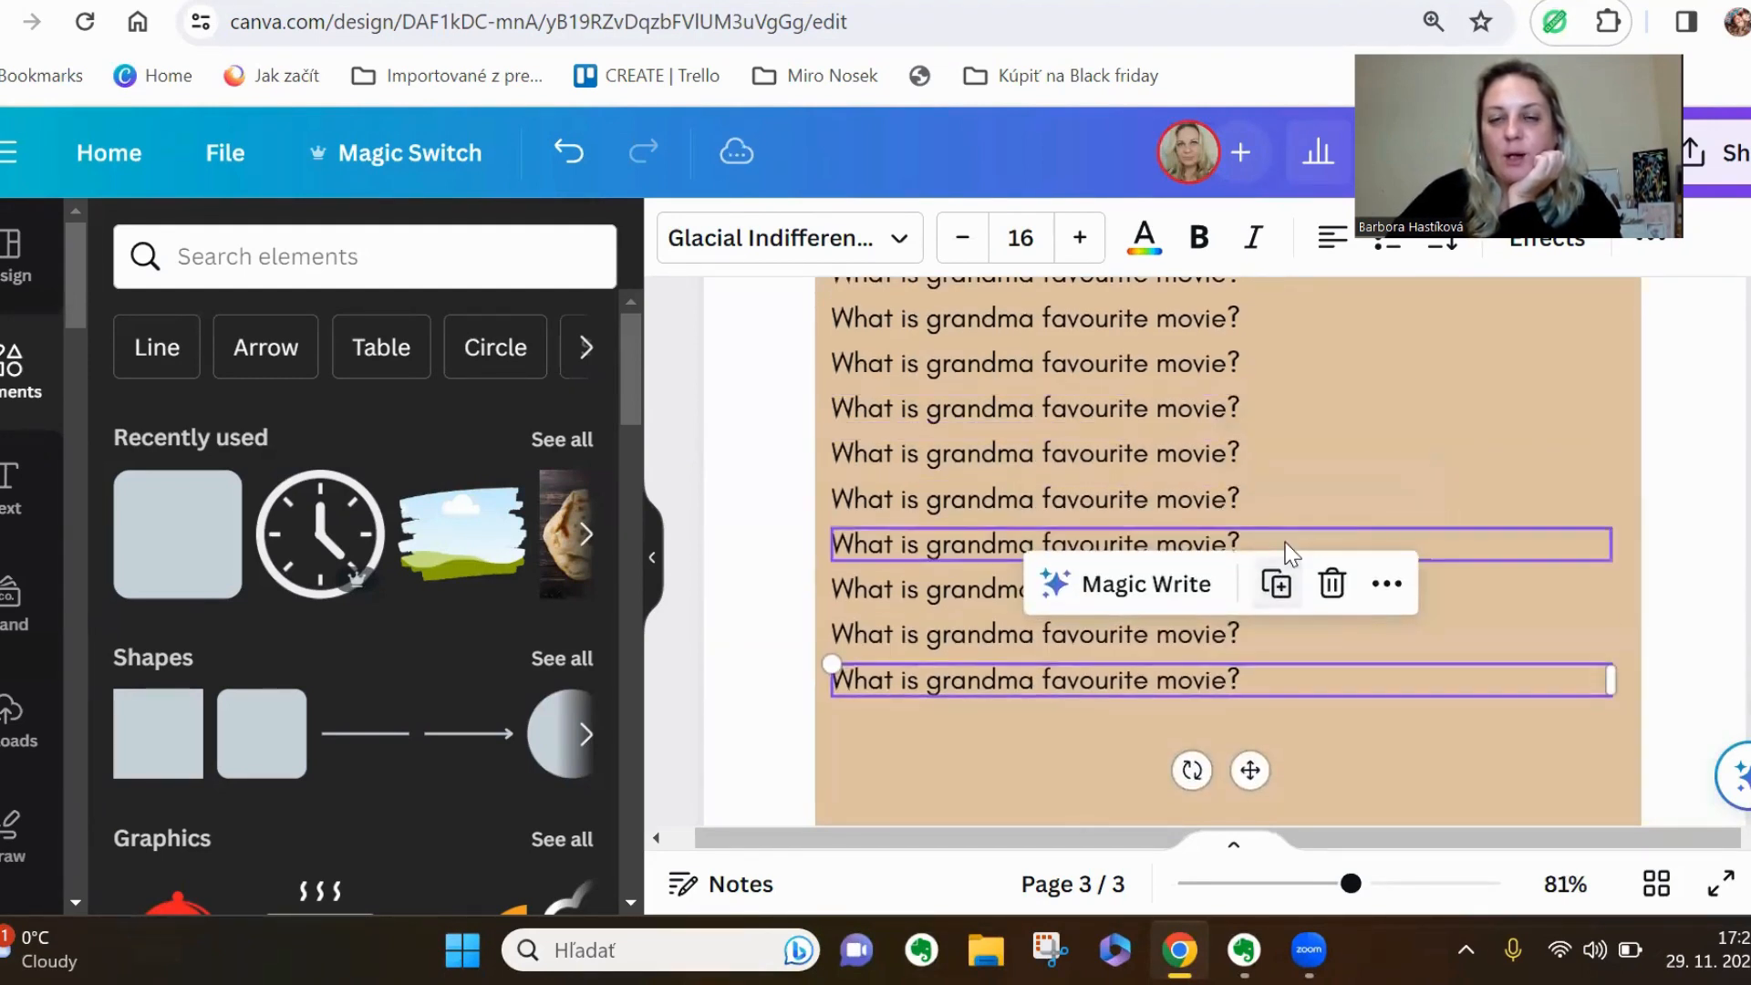
{"action": "left_click", "coordinate": [1278, 588]}
{"action": "scroll", "coordinate": [1291, 552], "scroll_direction": "down", "scroll_amount": 5}
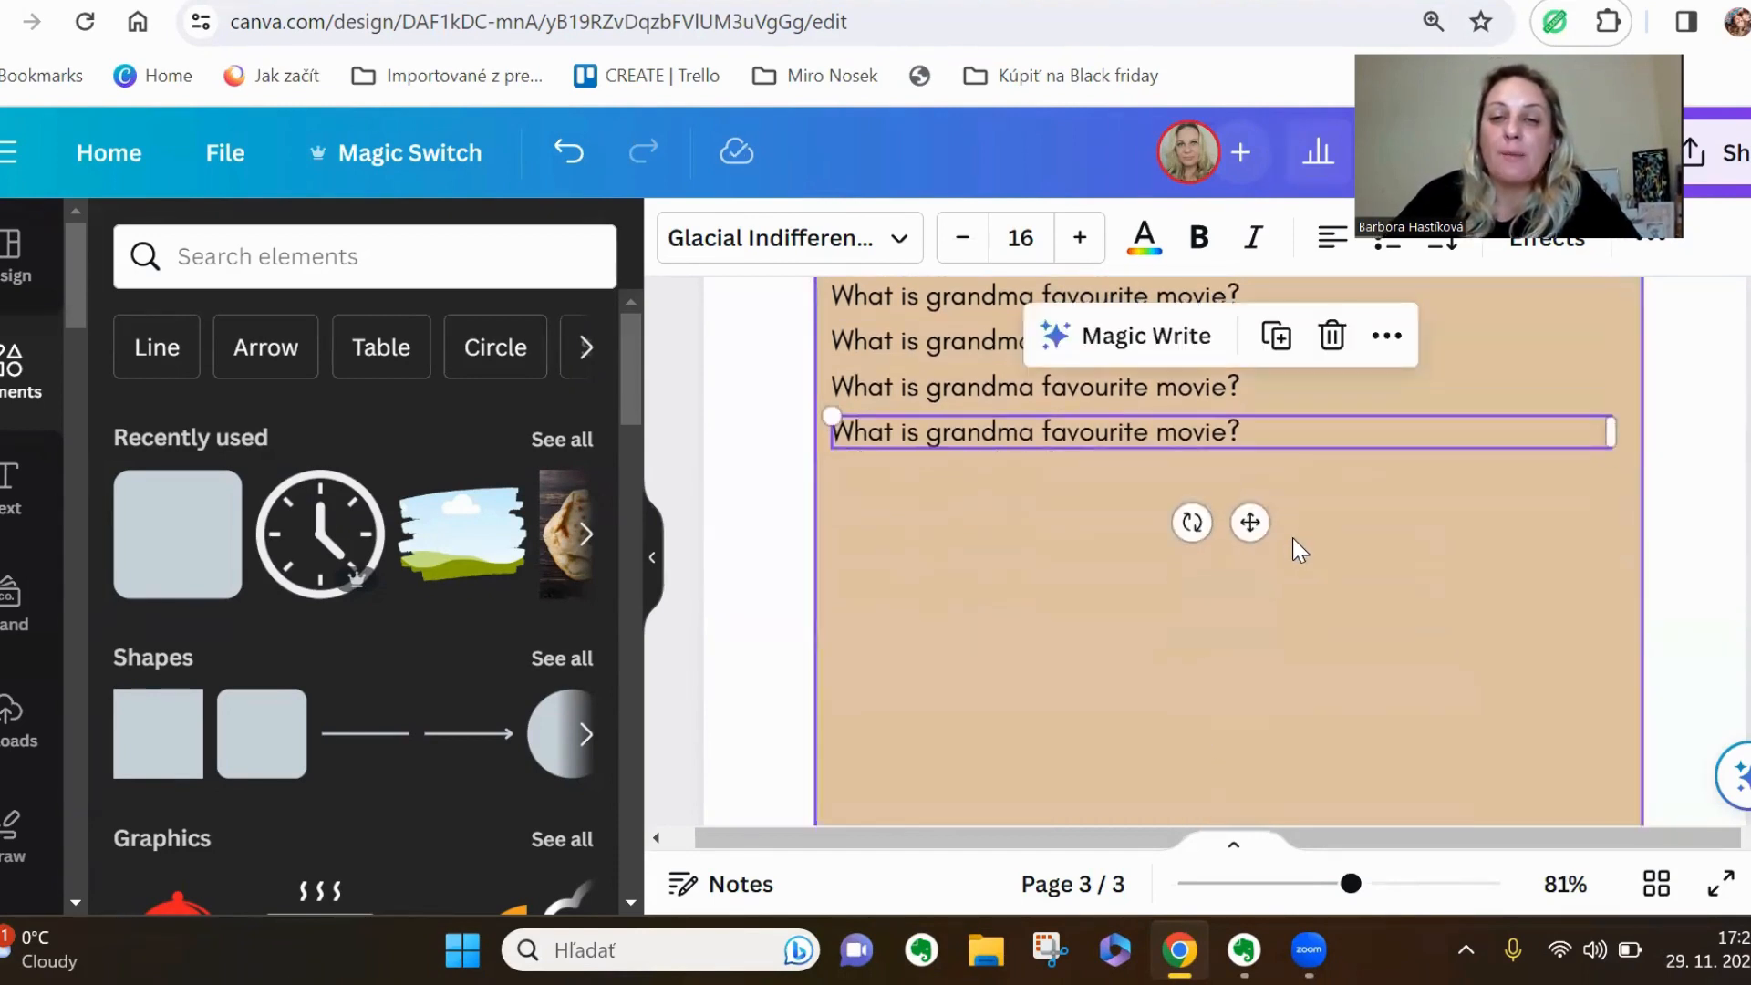
{"action": "left_click", "coordinate": [1284, 354]}
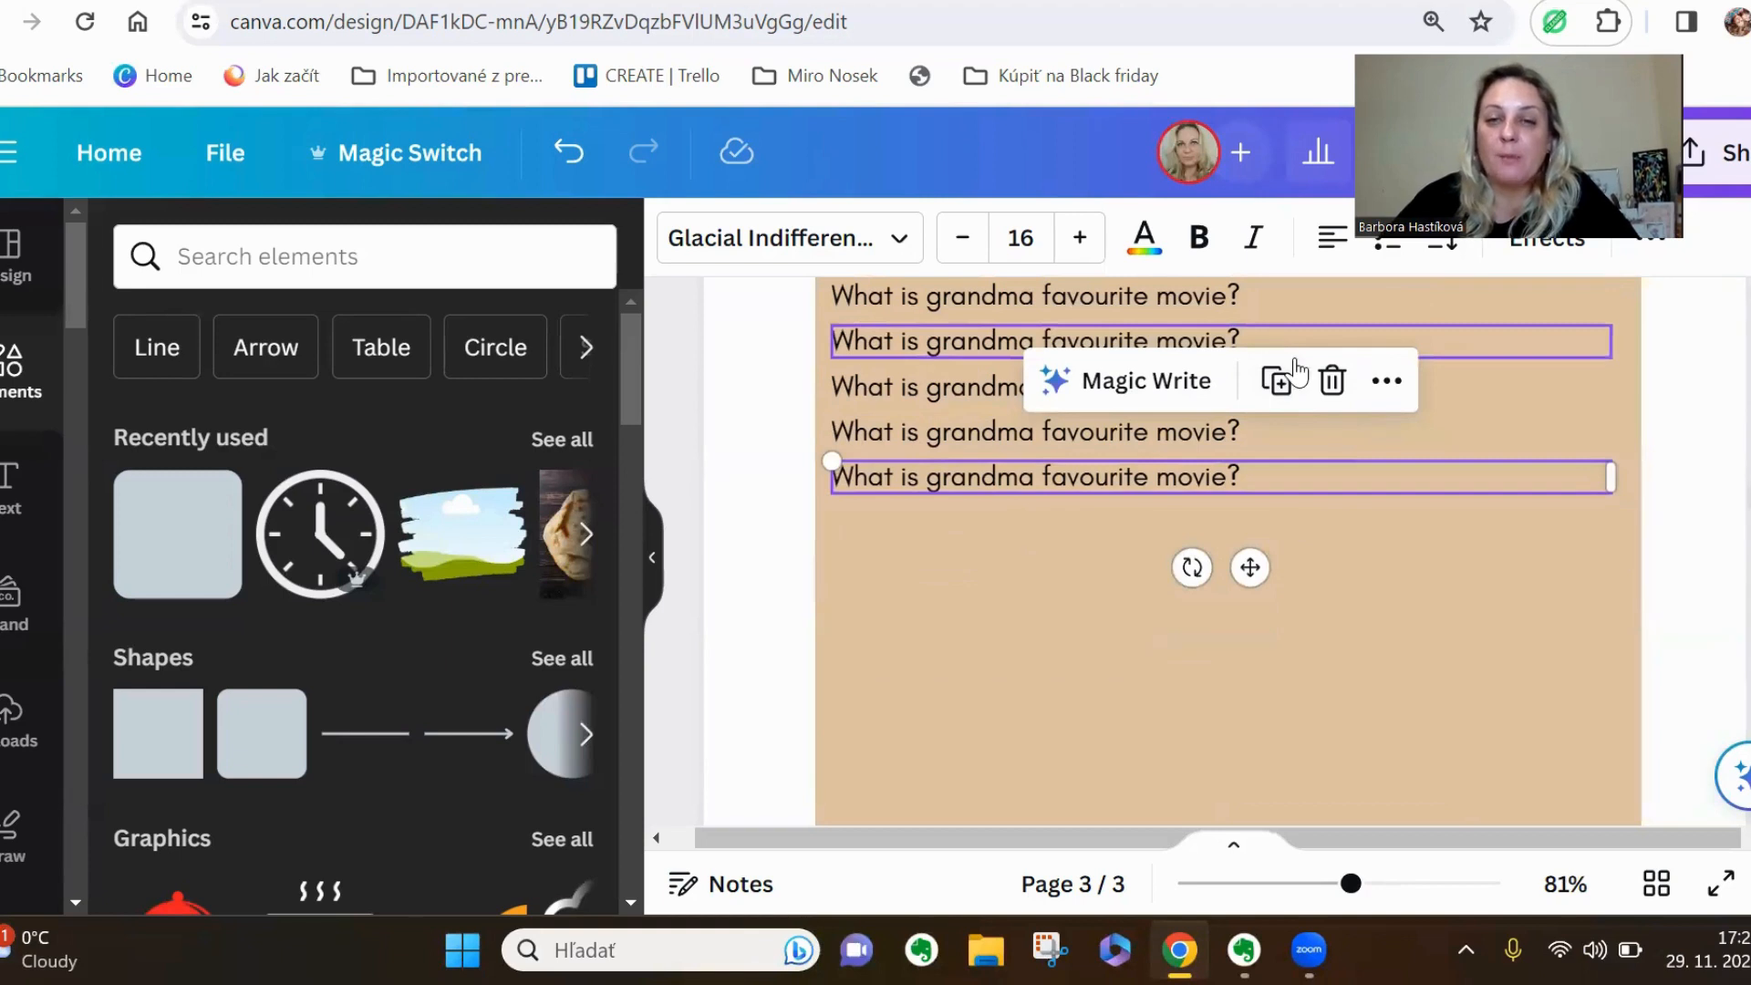
{"action": "left_click", "coordinate": [1277, 381]}
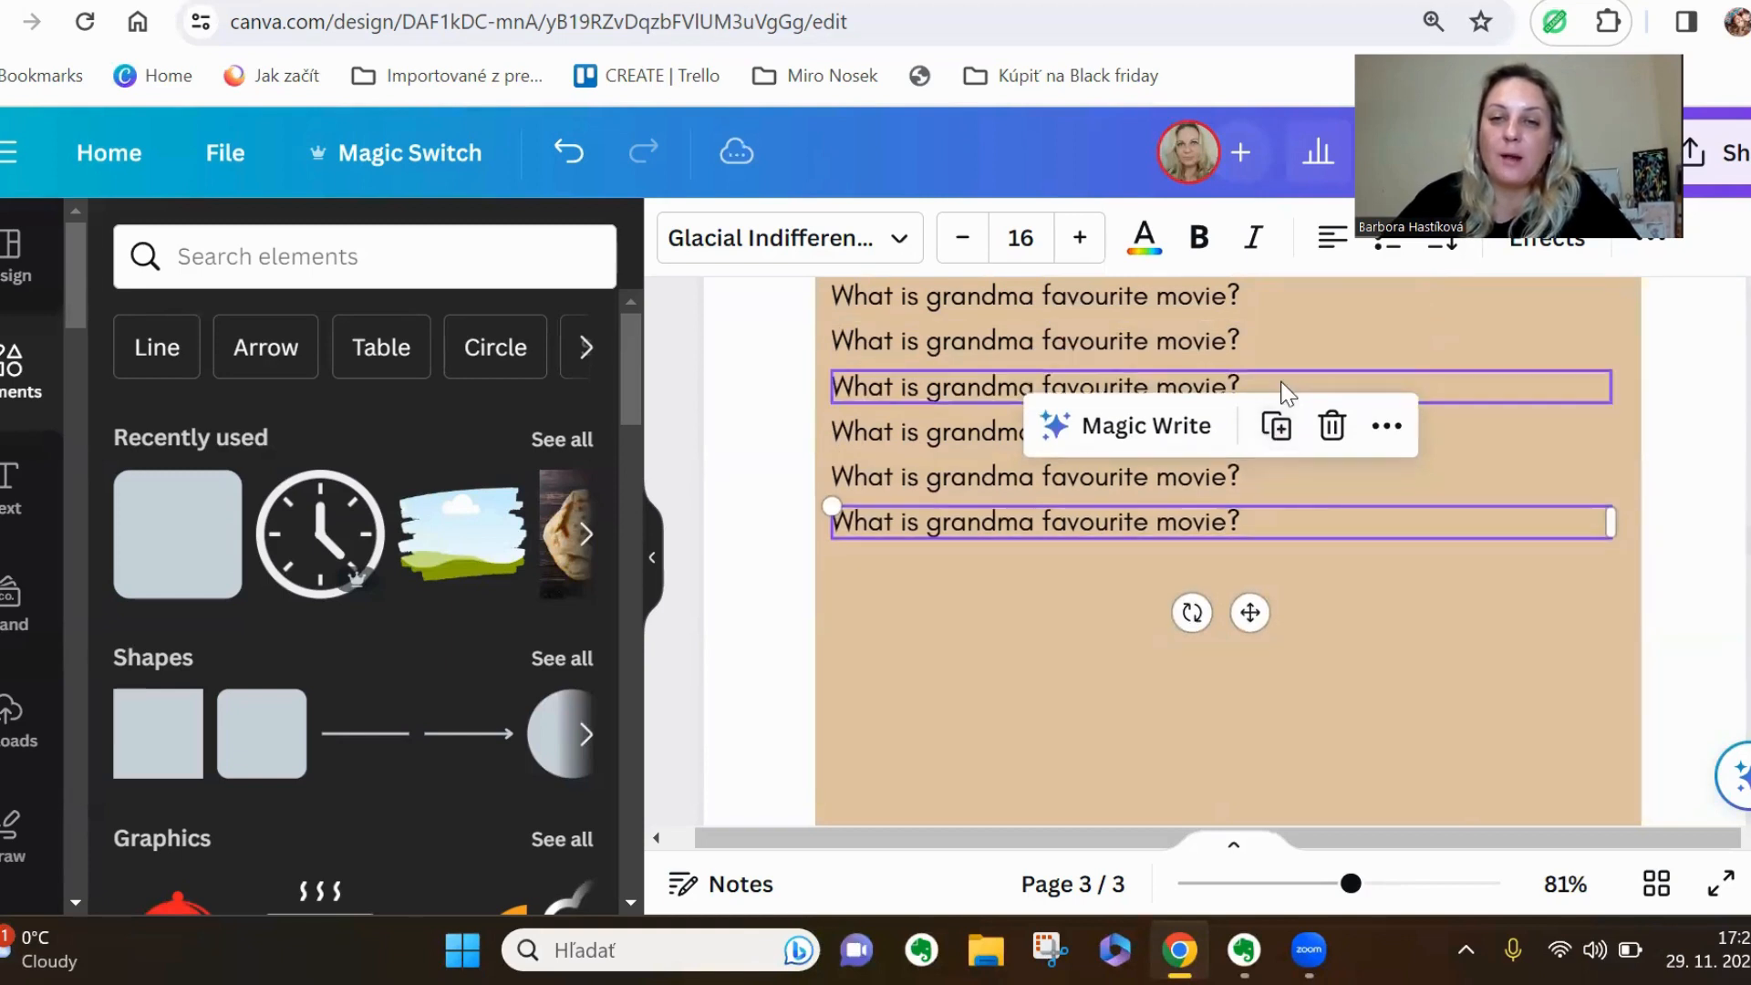
{"action": "left_click", "coordinate": [1280, 442]}
{"action": "left_click", "coordinate": [1278, 472]}
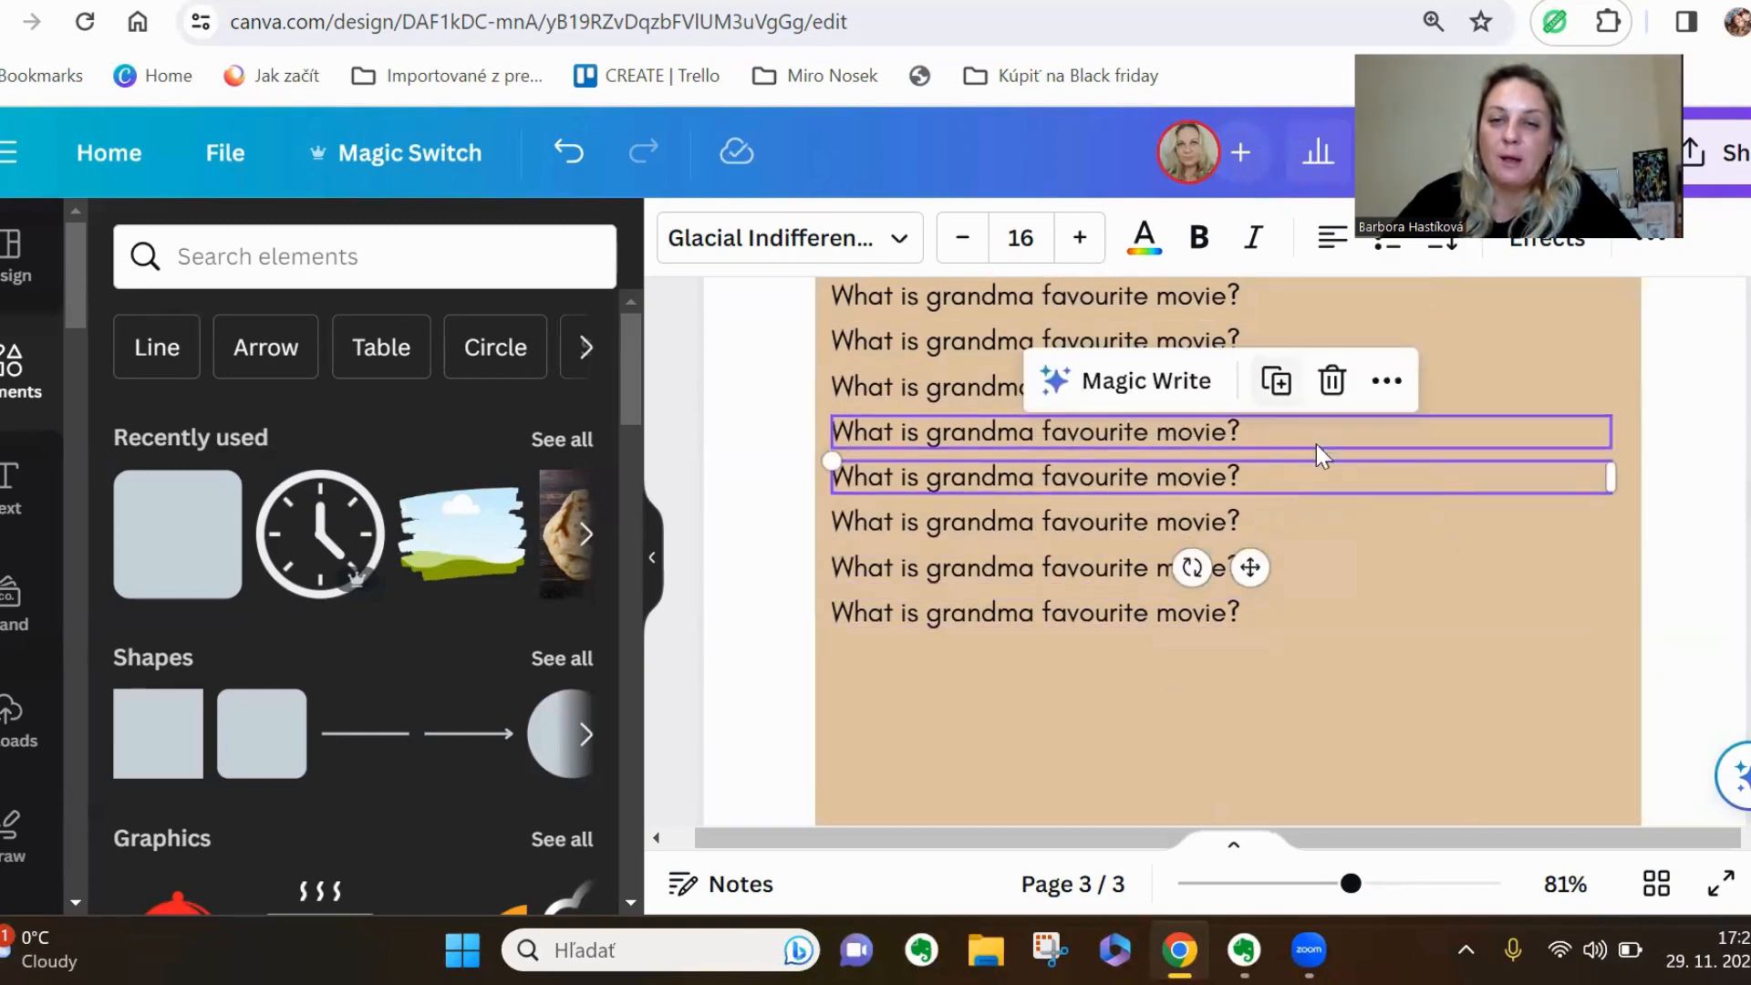
{"action": "scroll", "coordinate": [1344, 669], "scroll_direction": "up", "scroll_amount": 3}
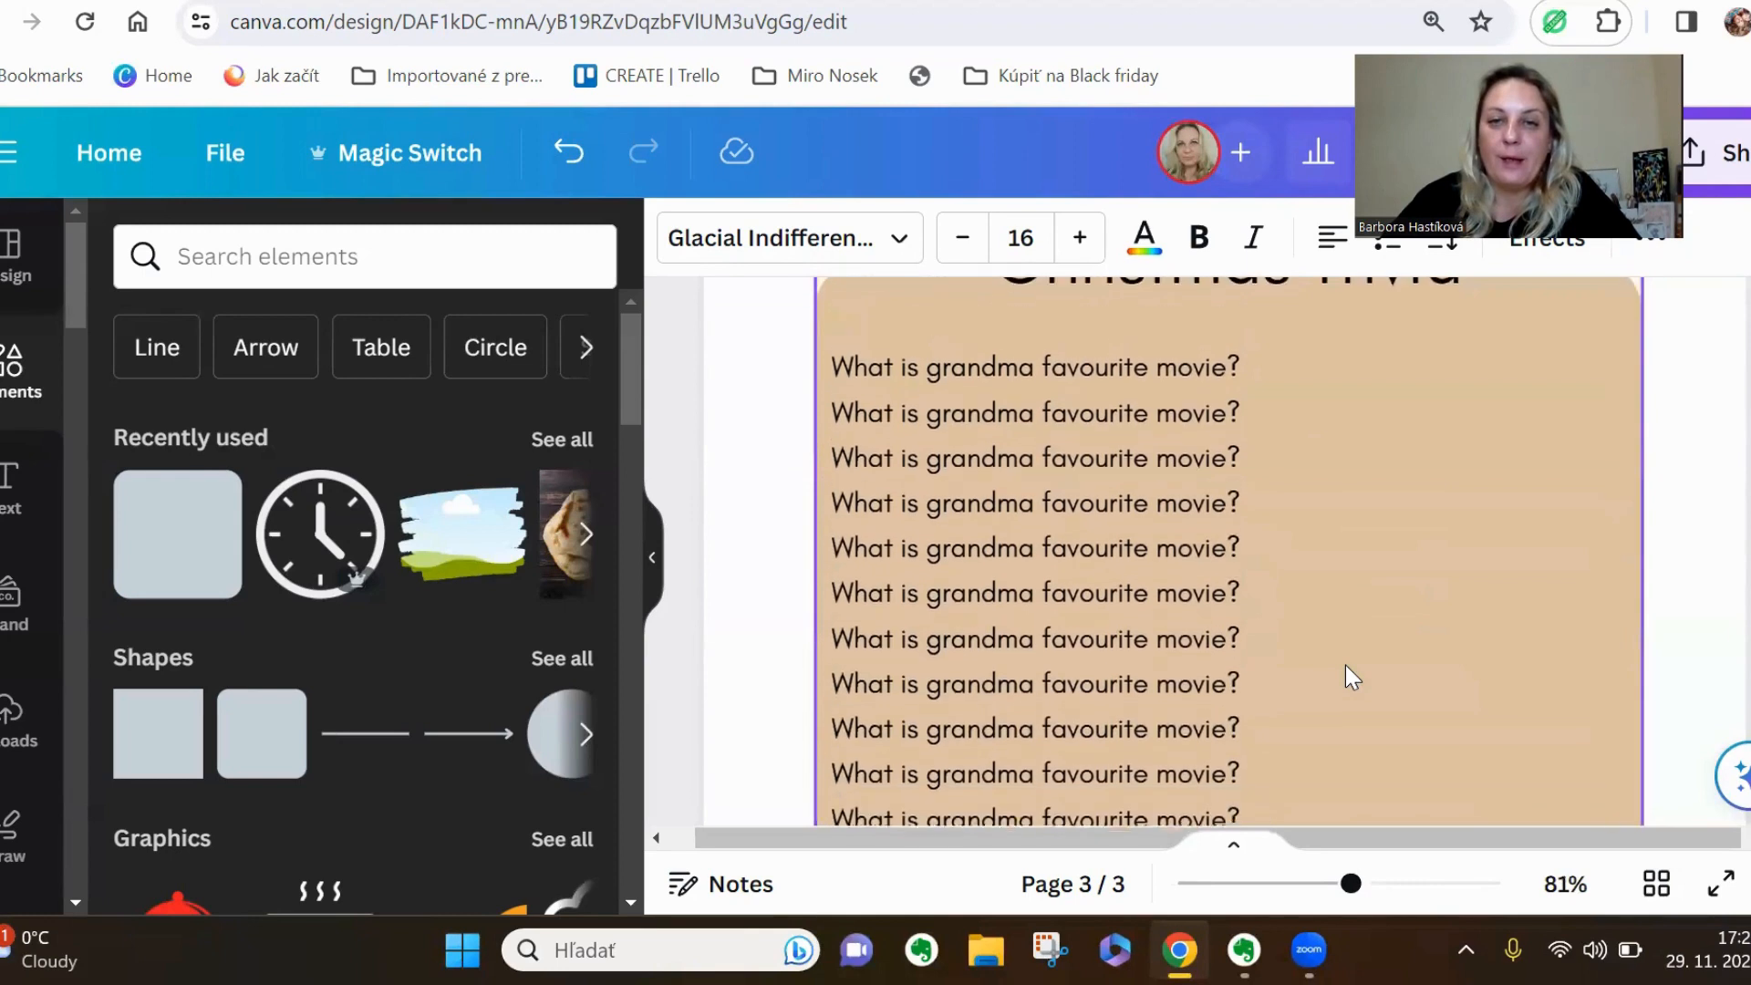
Narrow the second question line's text box to about a quarter of the panel's width and set its font size to 12
{"action": "left_click", "coordinate": [1189, 435]}
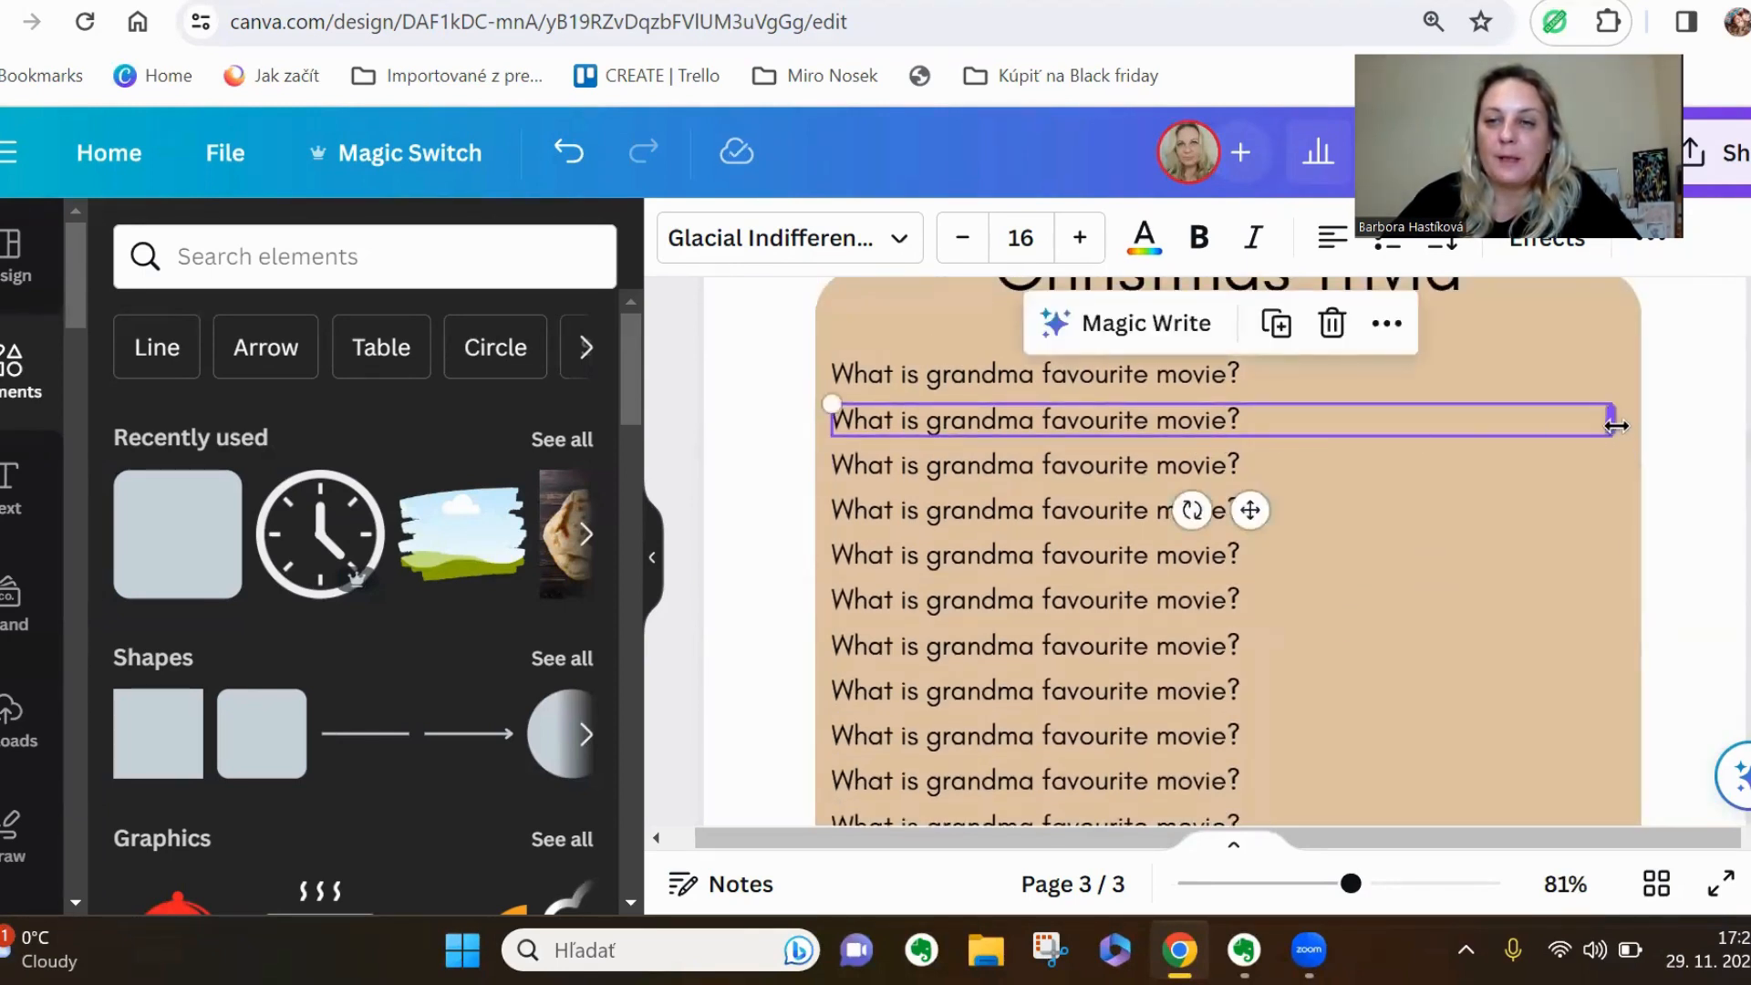
{"action": "left_click_drag", "start_coordinate": [1611, 419], "coordinate": [1031, 416]}
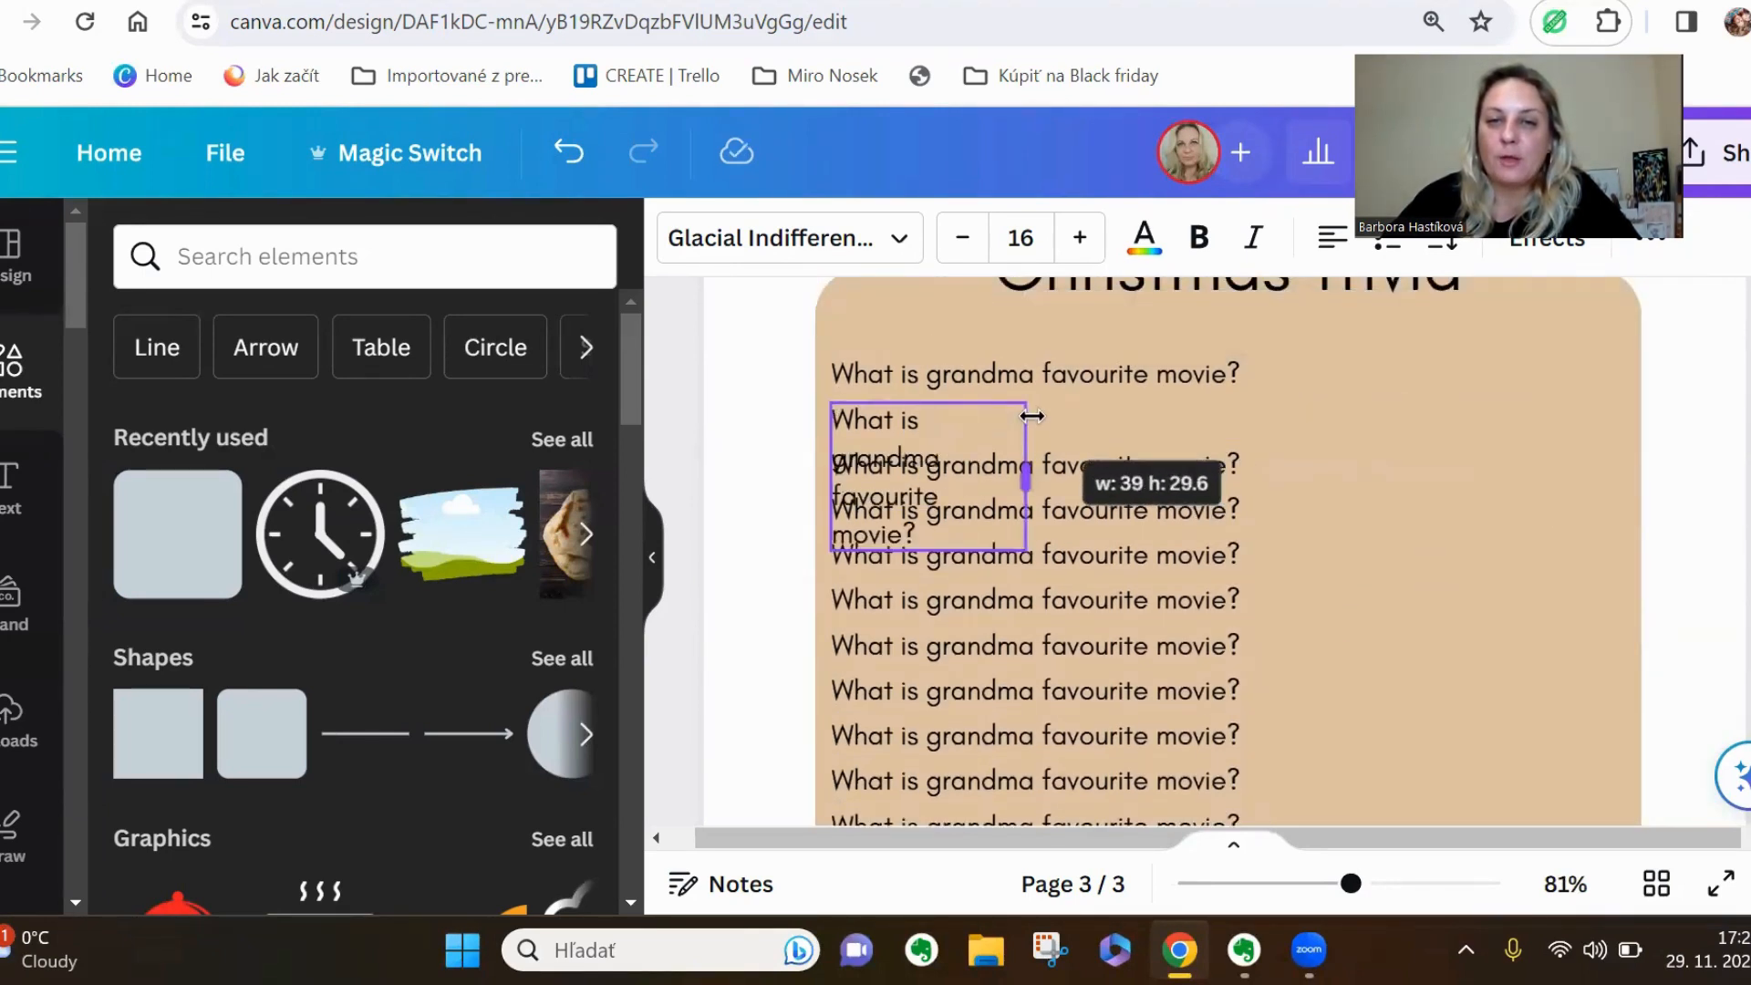
{"action": "left_click", "coordinate": [1038, 237]}
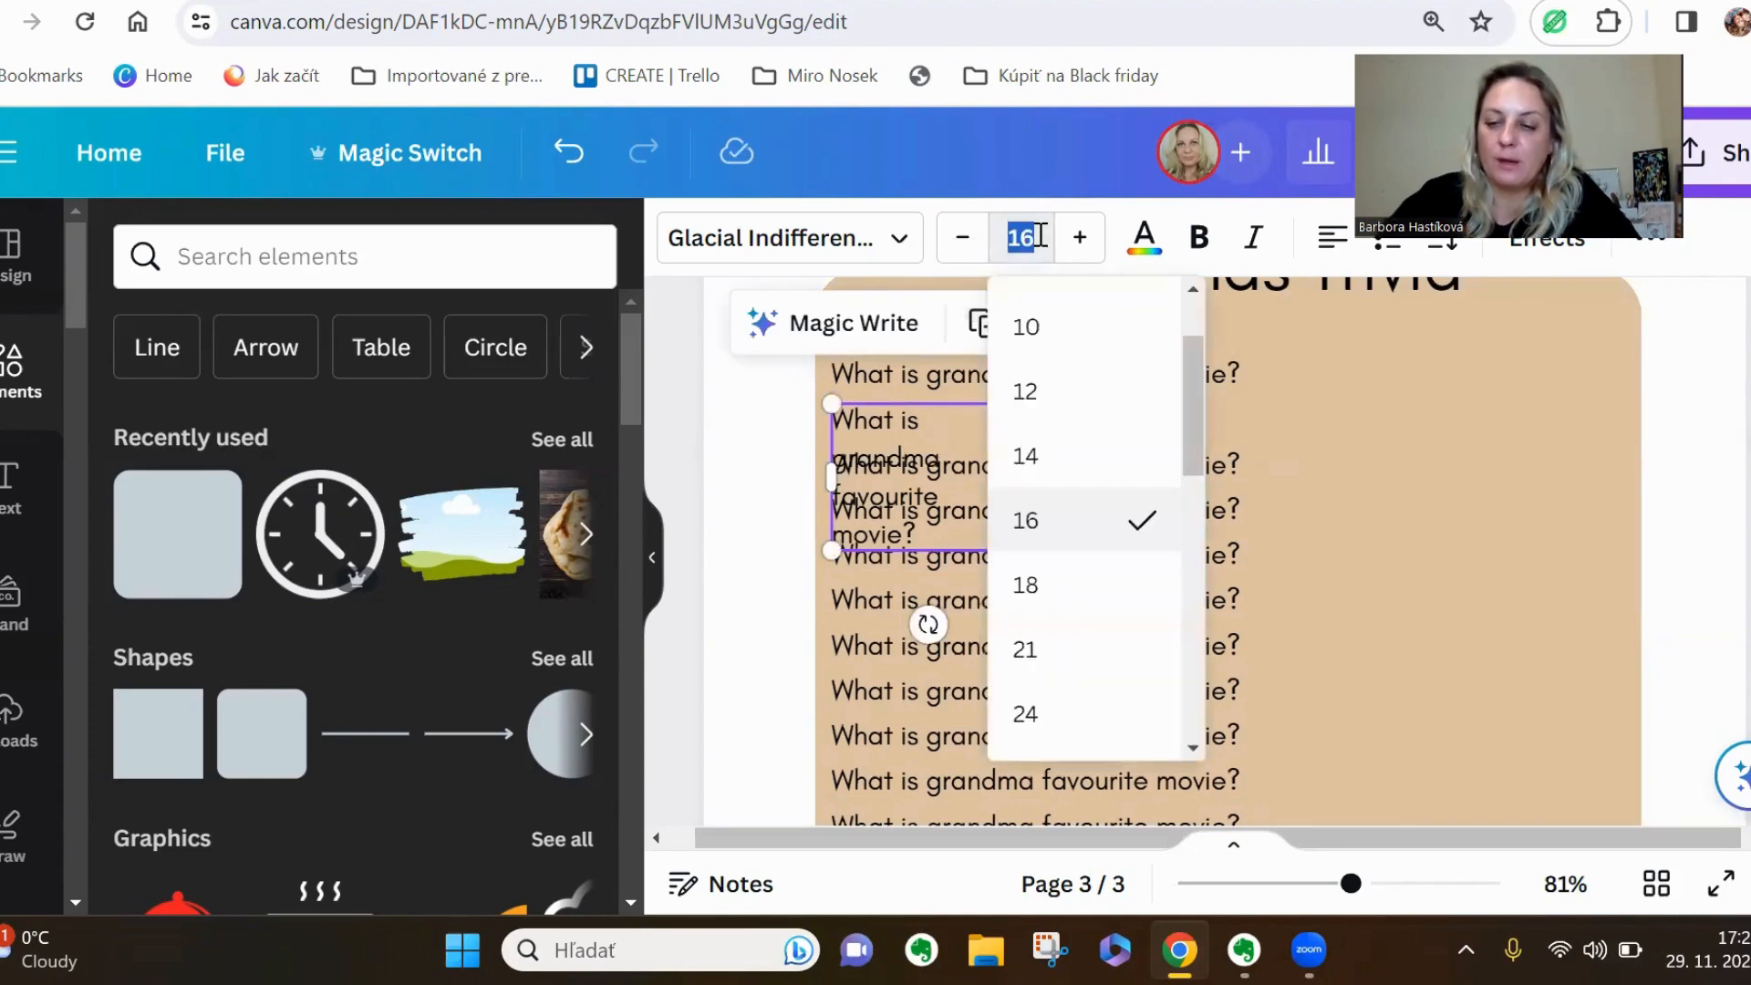
{"action": "type", "text": "12"}
{"action": "key", "text": "Return"}
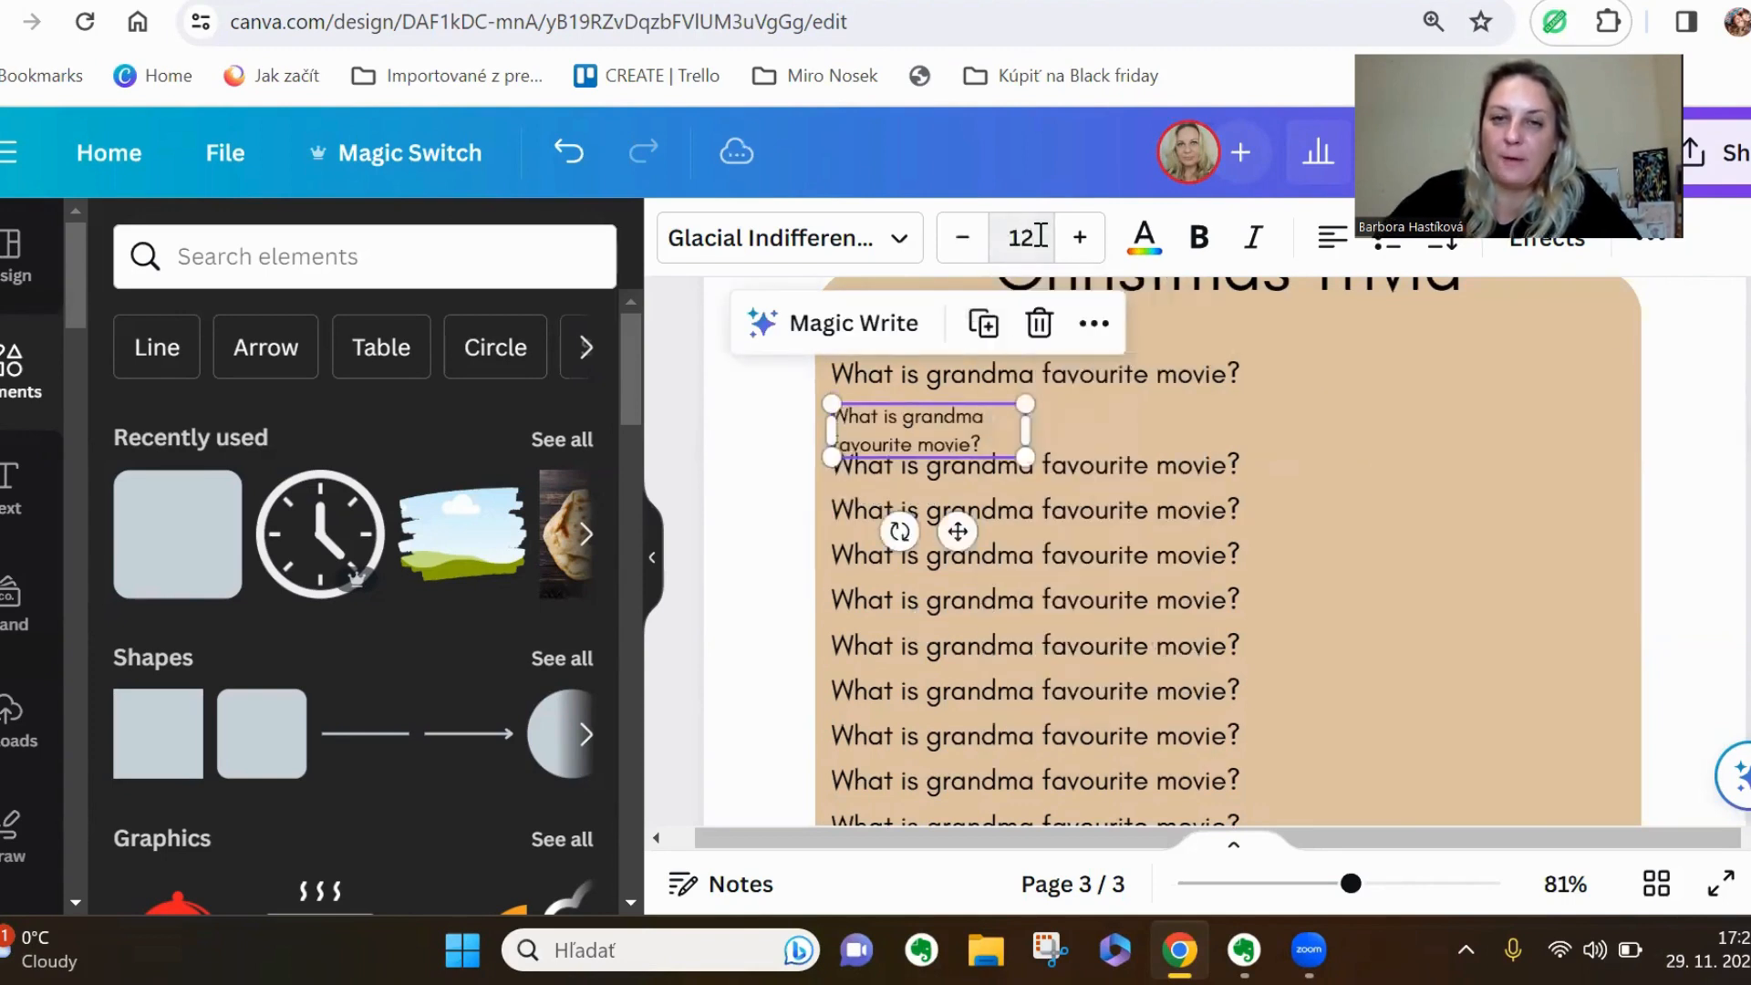
{"action": "left_click_drag", "start_coordinate": [1026, 435], "coordinate": [1056, 429]}
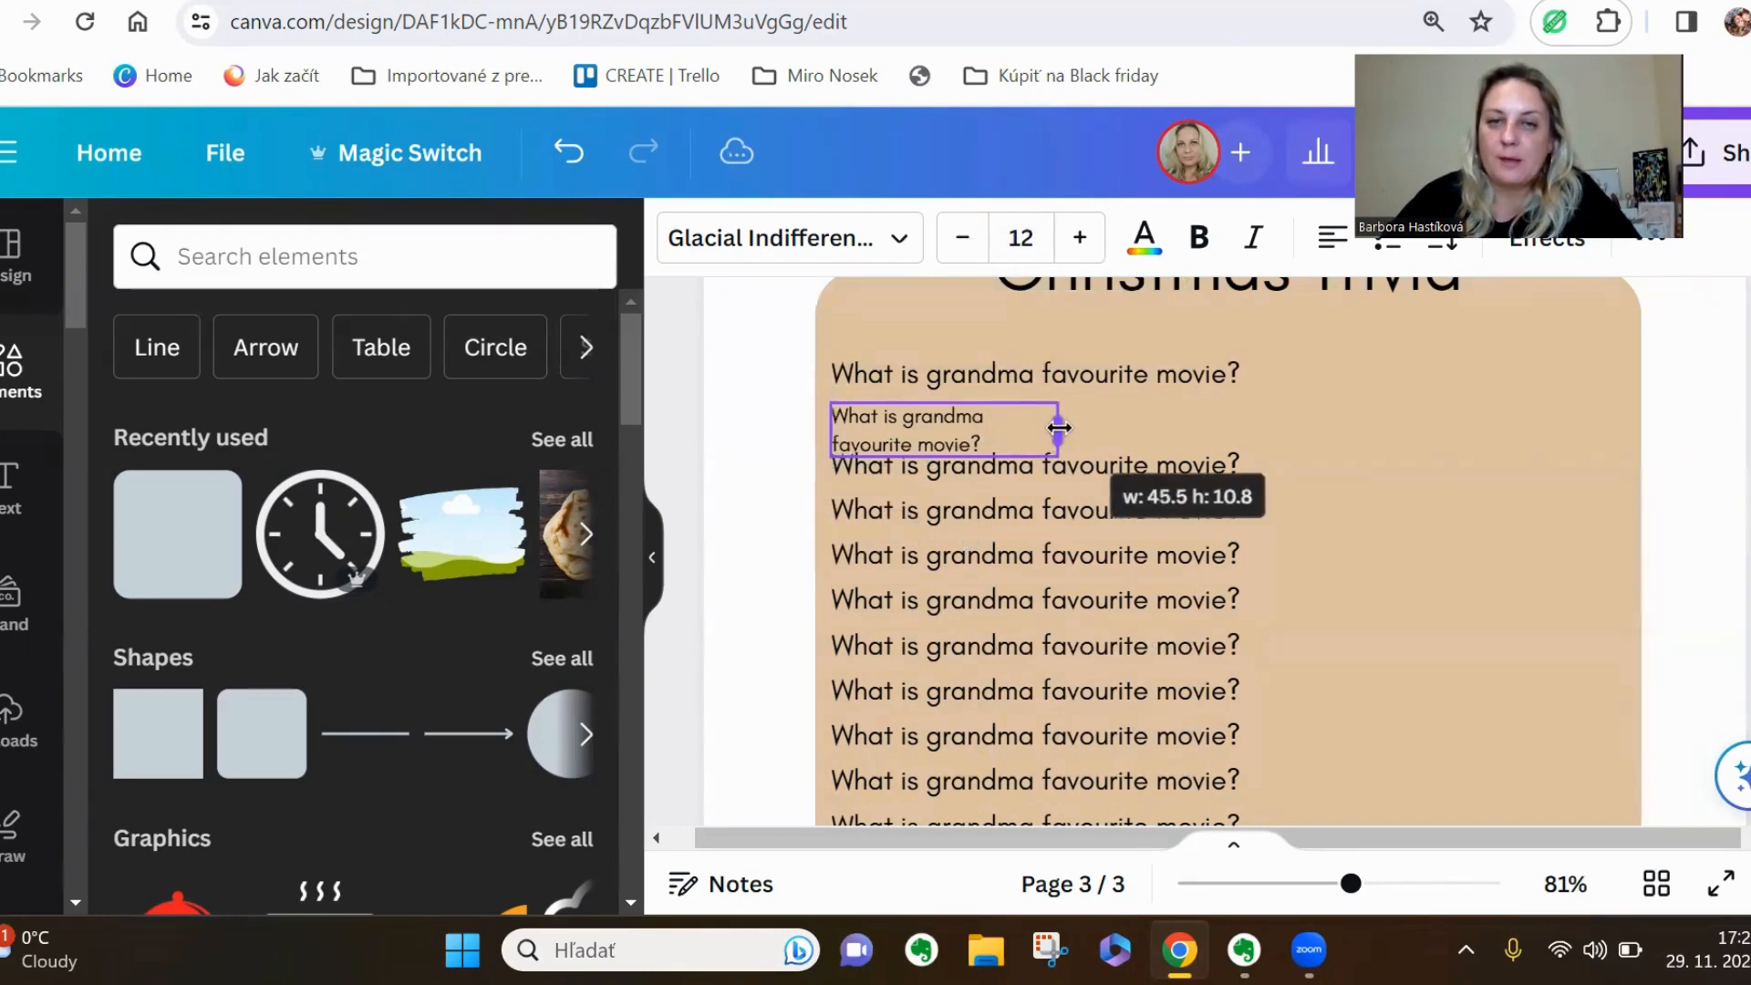
Replace the narrowed line's text with the answer option "A: movie1"
{"action": "double_click", "coordinate": [1010, 432]}
{"action": "type", "text": "A:"}
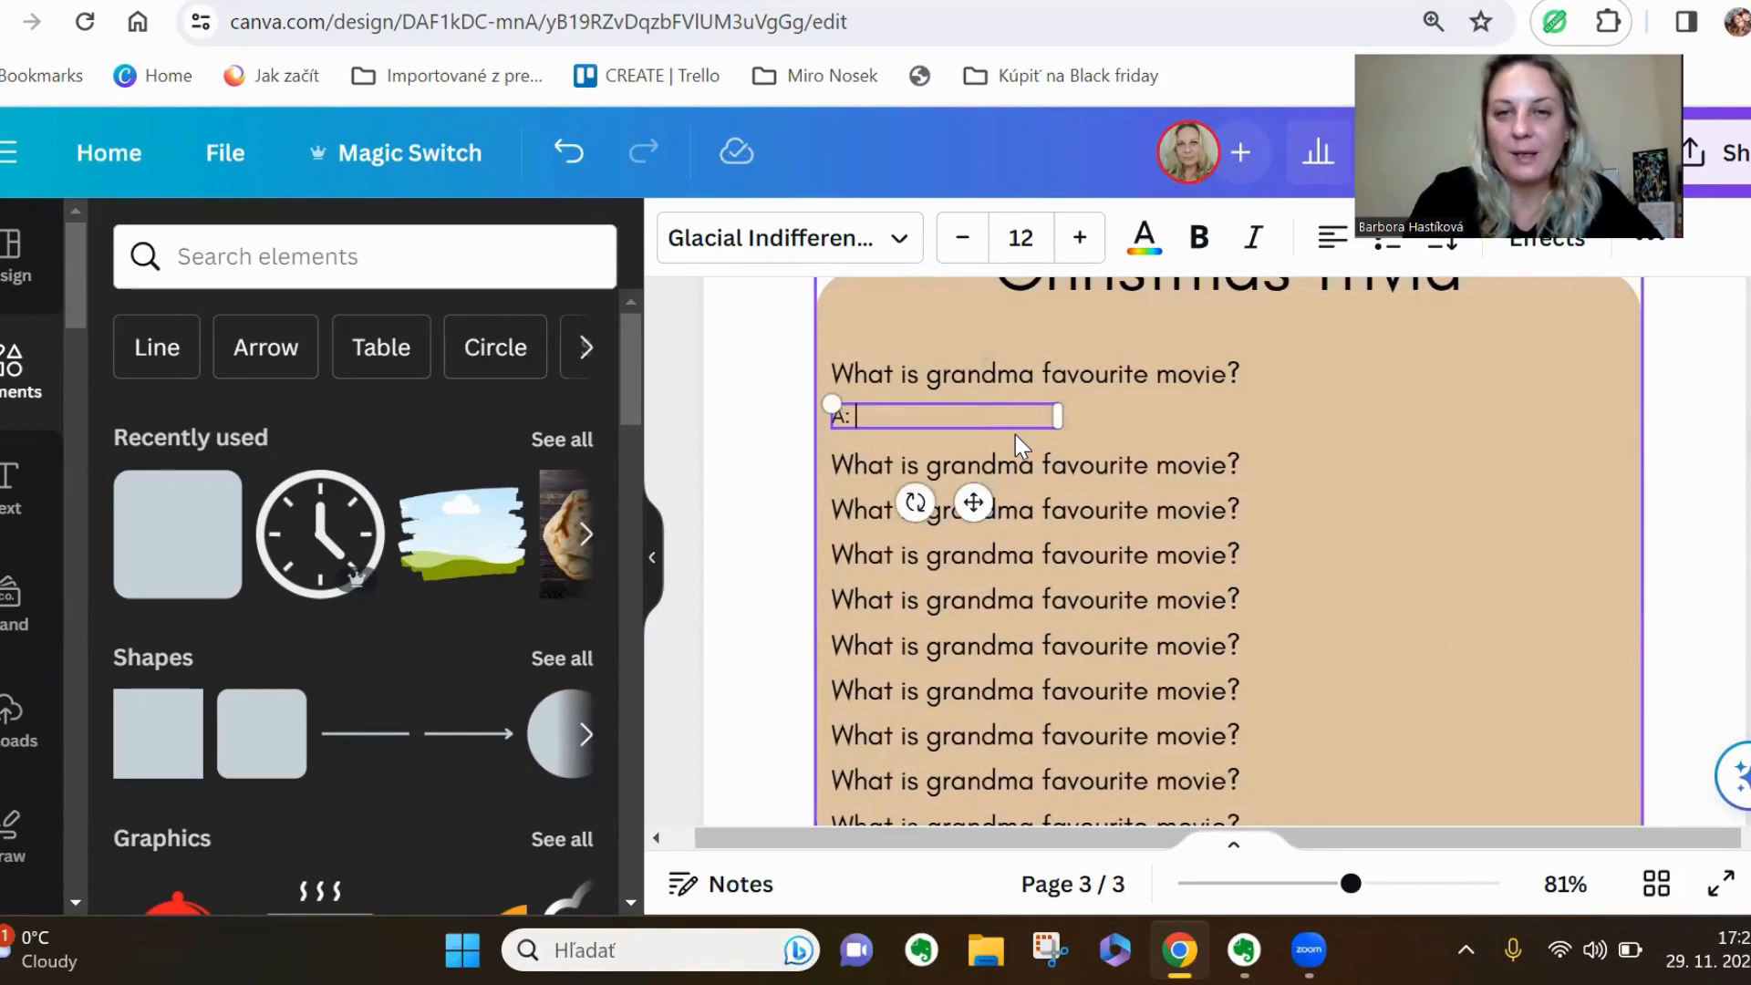
{"action": "type", "text": "movie1"}
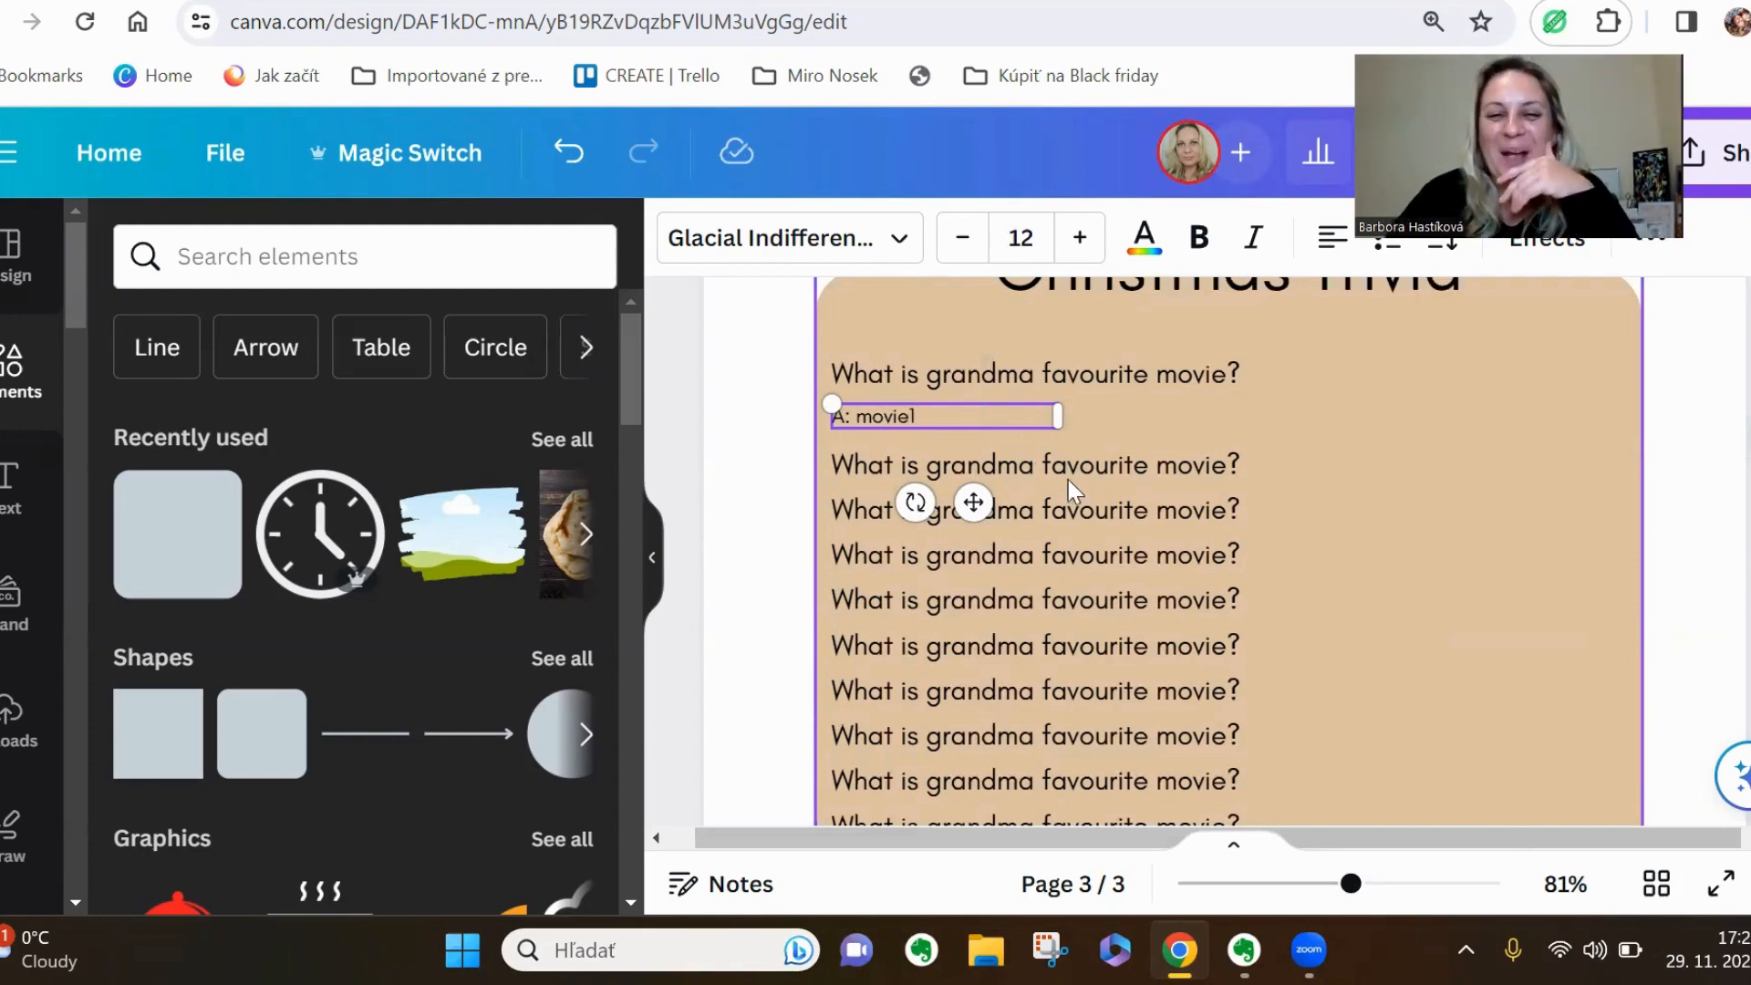
{"action": "left_click", "coordinate": [756, 567]}
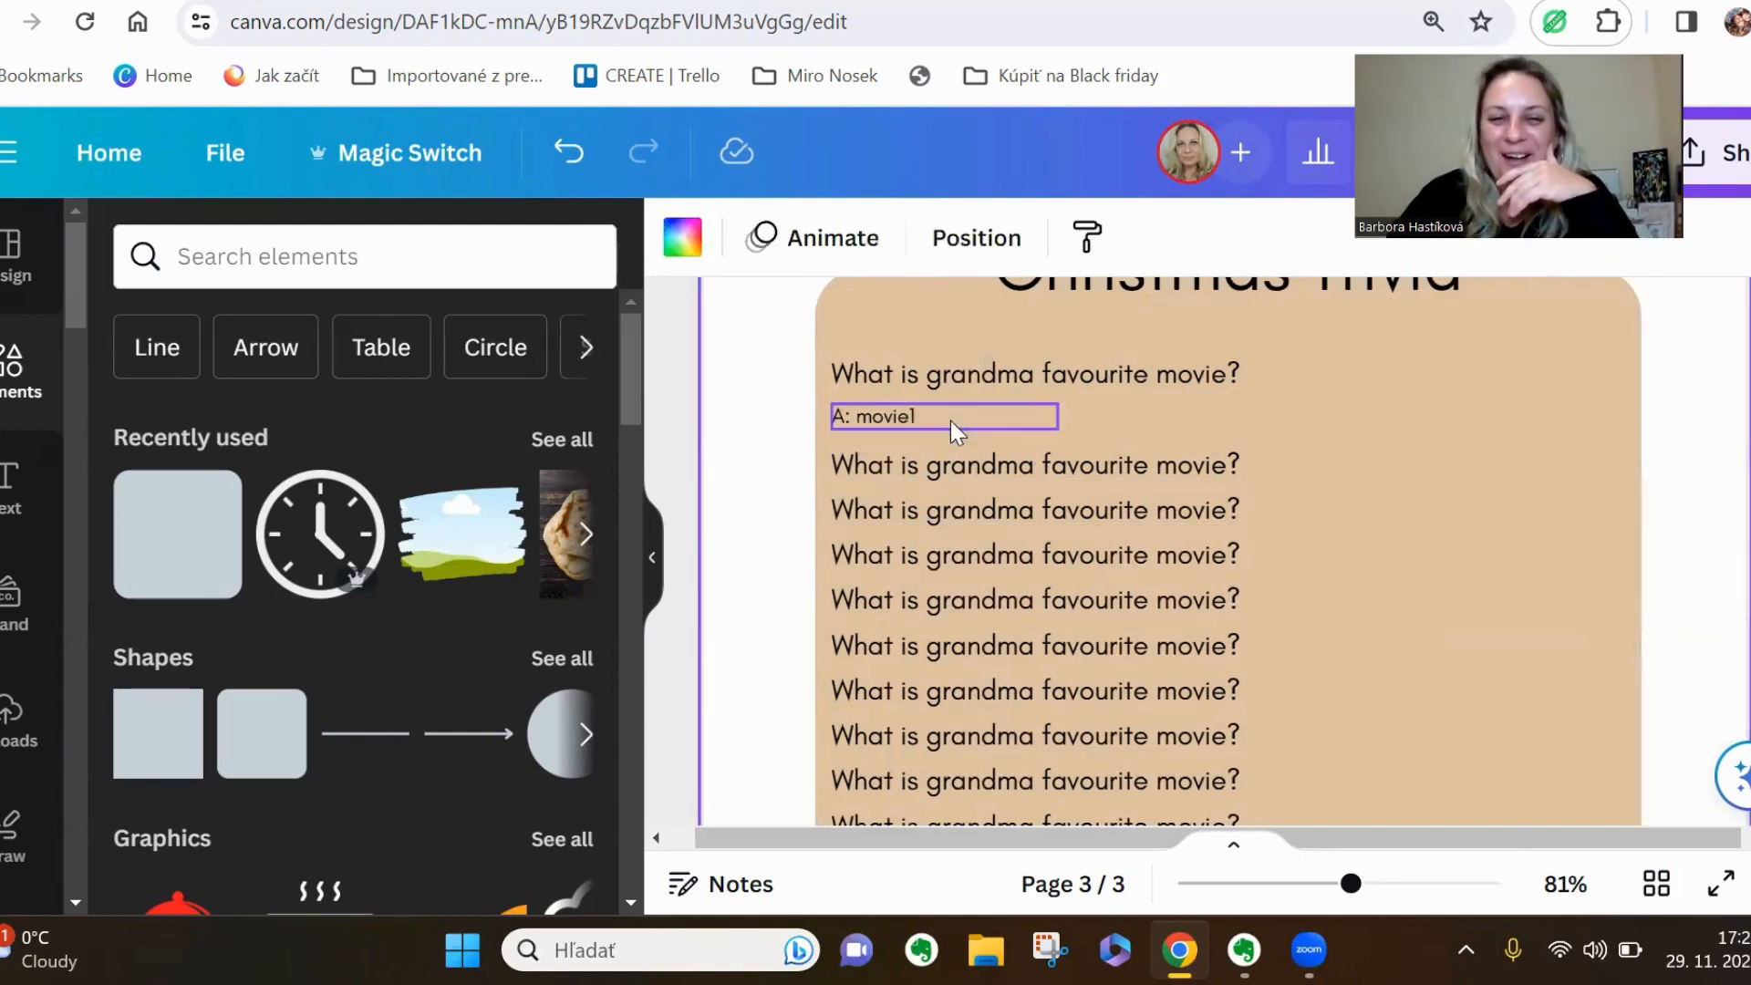
Duplicate the "A: movie1" answer twice and space the copies across the panel in one row under the first question
{"action": "left_click", "coordinate": [950, 420]}
{"action": "left_click", "coordinate": [1000, 321]}
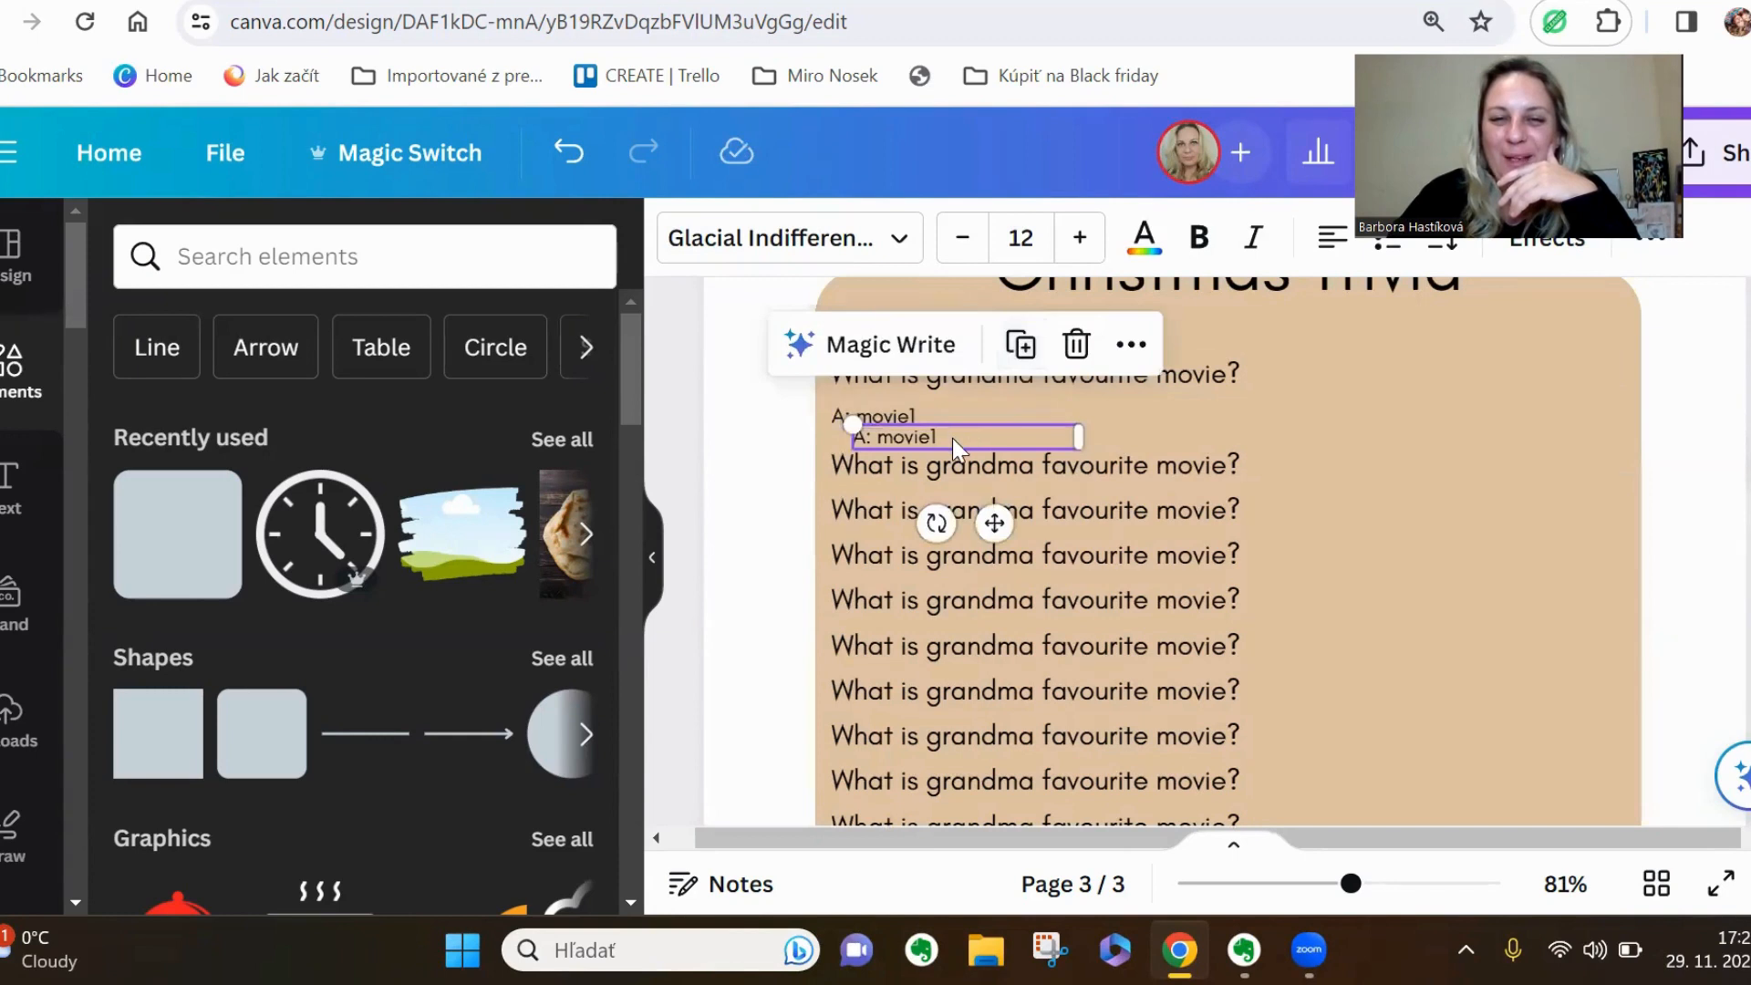
{"action": "left_click_drag", "start_coordinate": [952, 438], "coordinate": [1171, 419]}
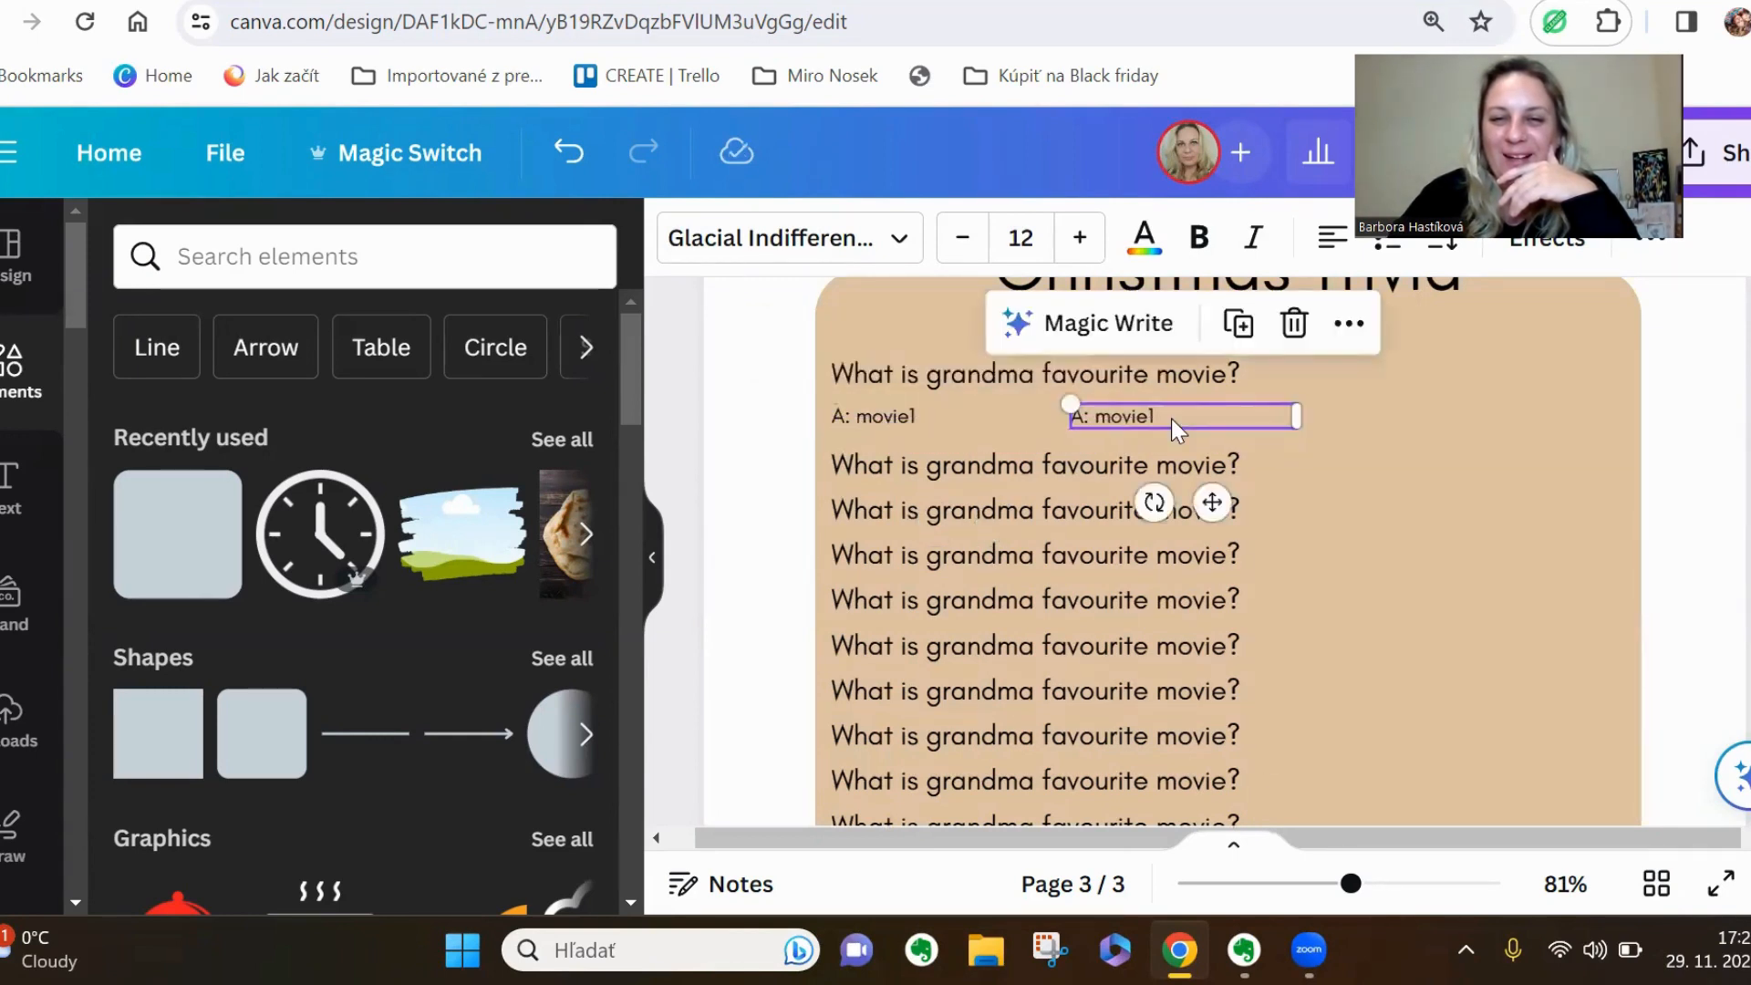
{"action": "left_click", "coordinate": [1237, 325]}
{"action": "left_click_drag", "start_coordinate": [1412, 420], "coordinate": [1475, 423]}
{"action": "left_click_drag", "start_coordinate": [1156, 414], "coordinate": [1185, 419]}
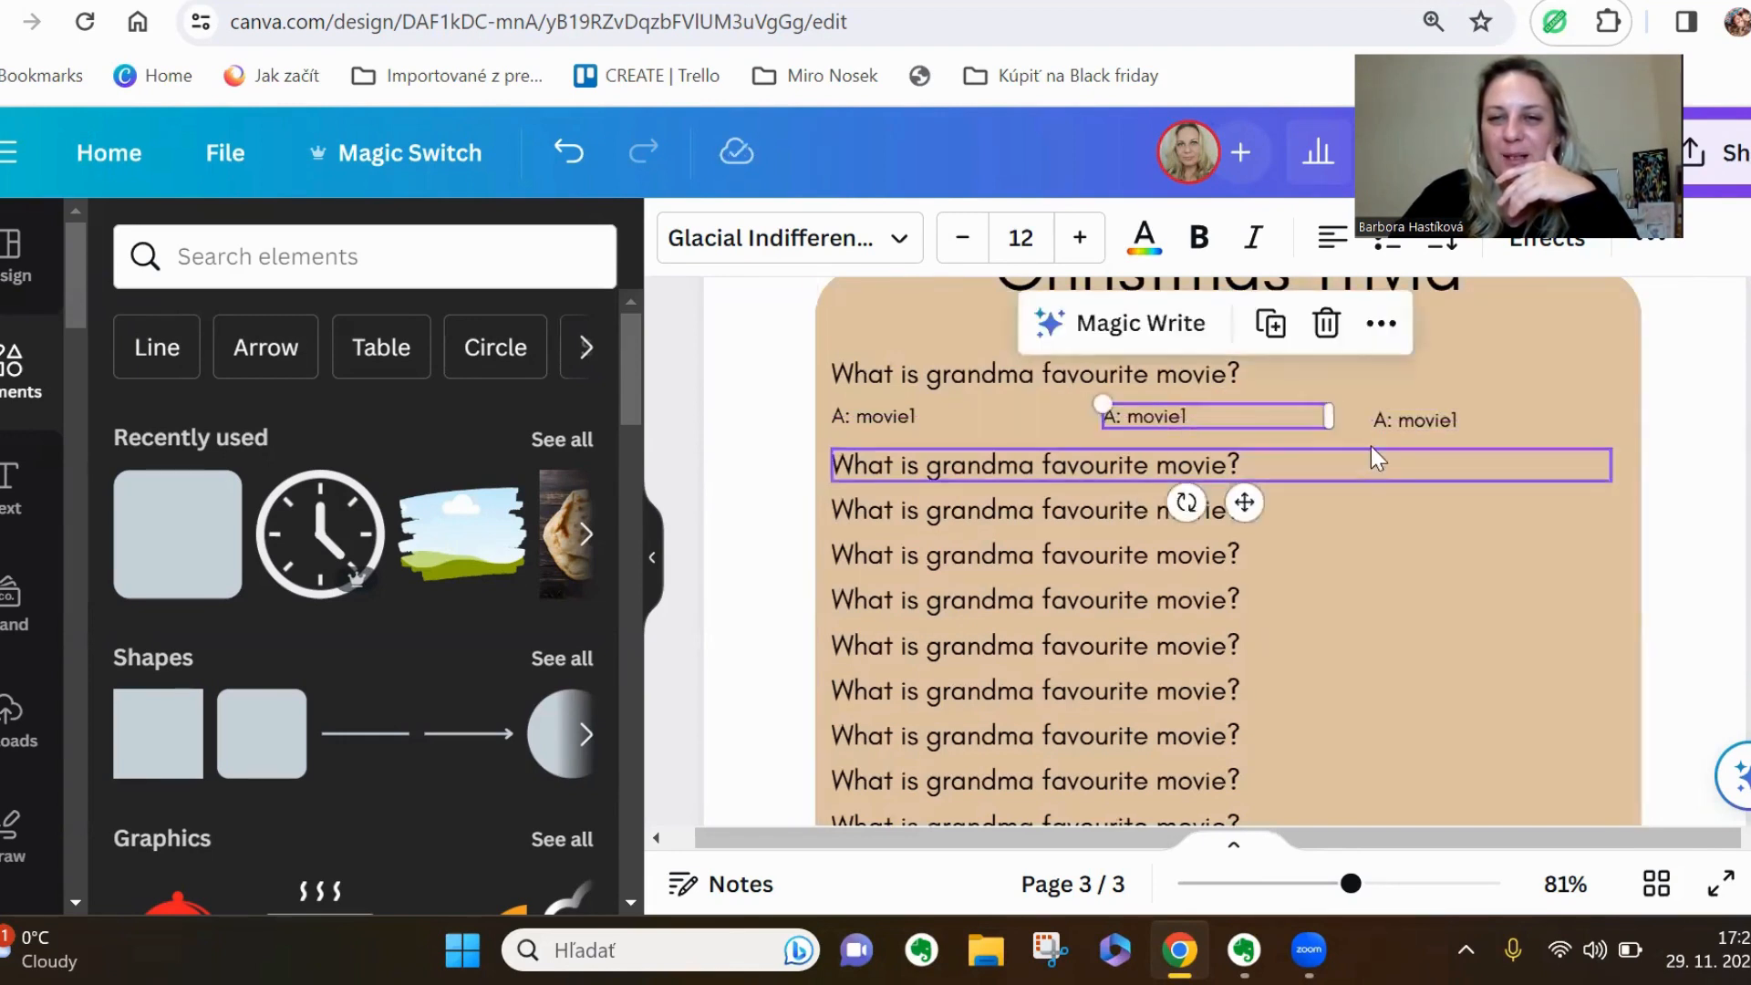
{"action": "left_click_drag", "start_coordinate": [1401, 420], "coordinate": [1411, 415]}
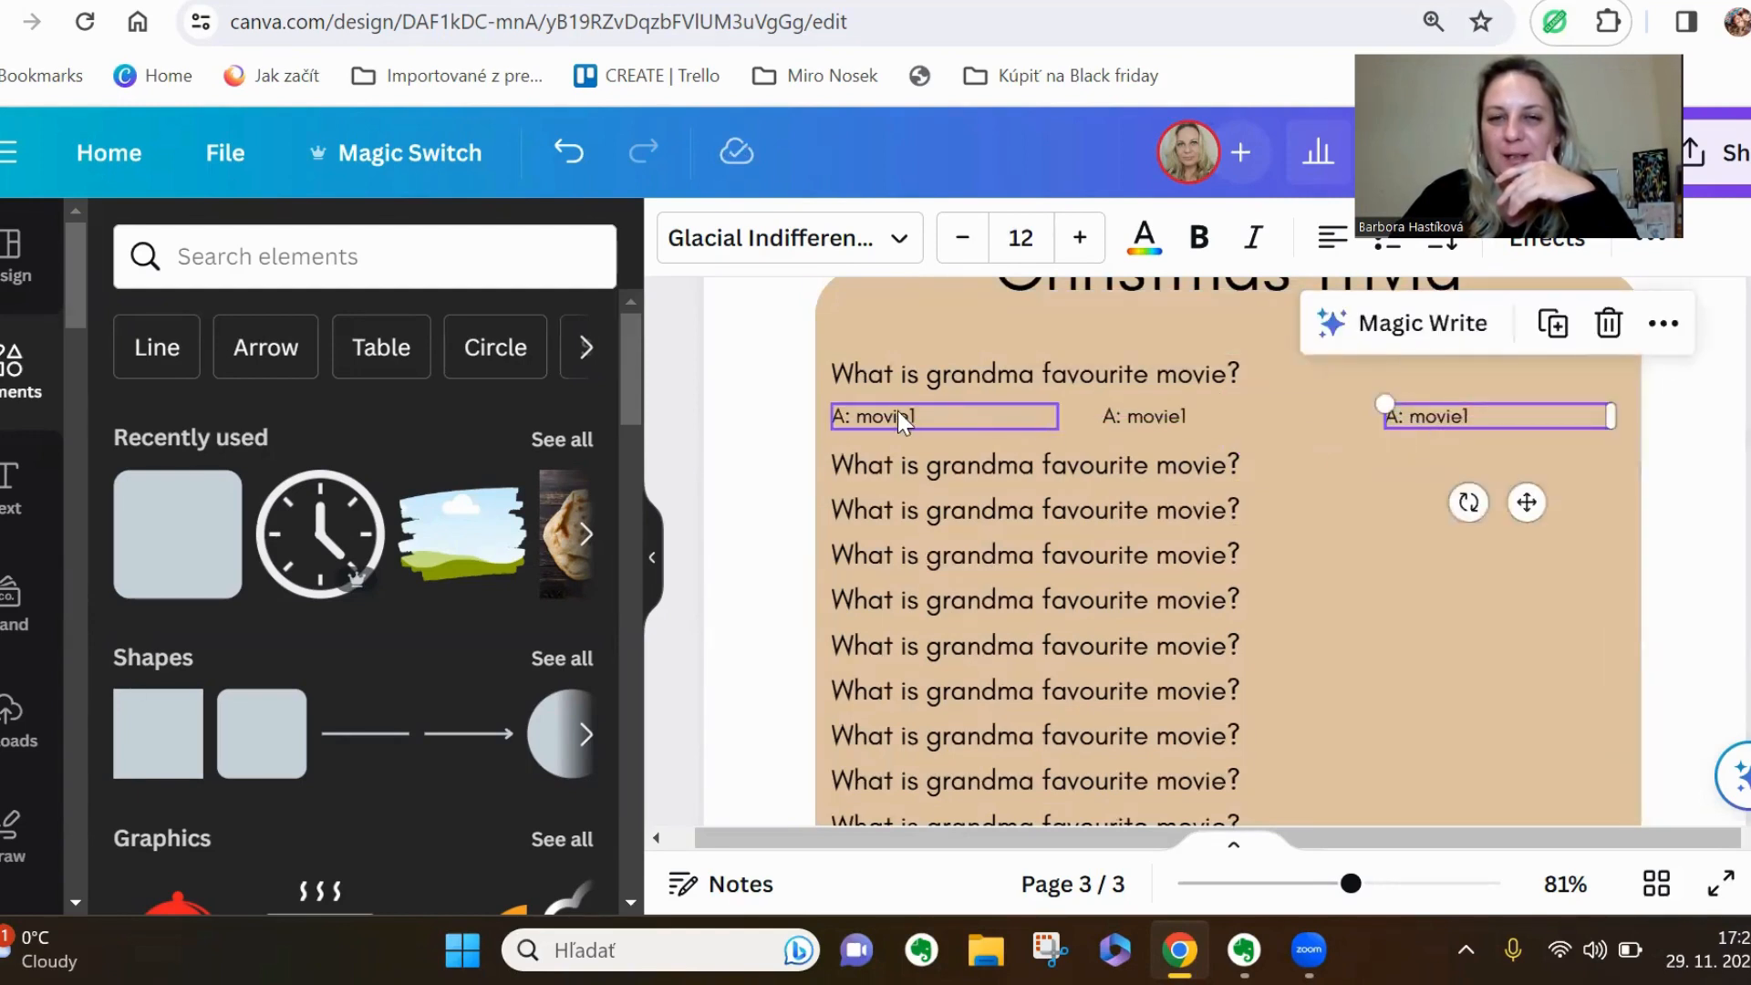
Change the middle answer's text to "B: movie2" and the last answer's text to "C: movie3"
{"action": "left_click", "coordinate": [1193, 416]}
{"action": "left_click", "coordinate": [1193, 416]}
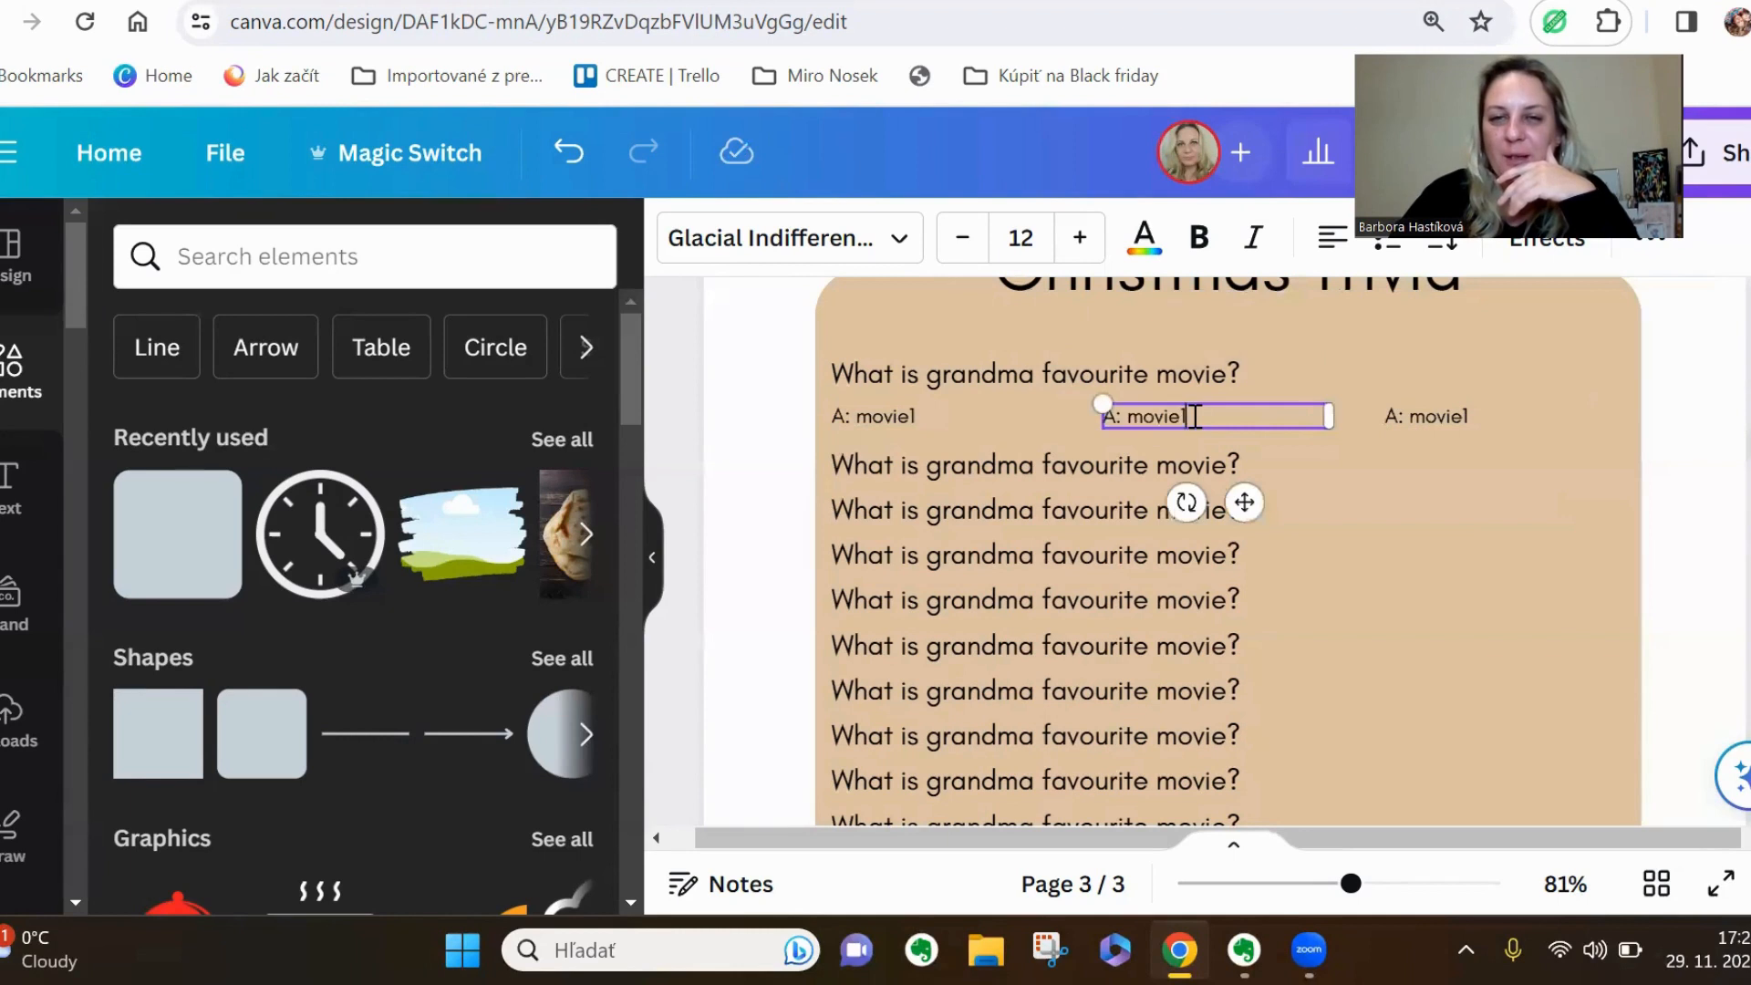
{"action": "double_click", "coordinate": [1195, 416]}
{"action": "type", "text": "o"}
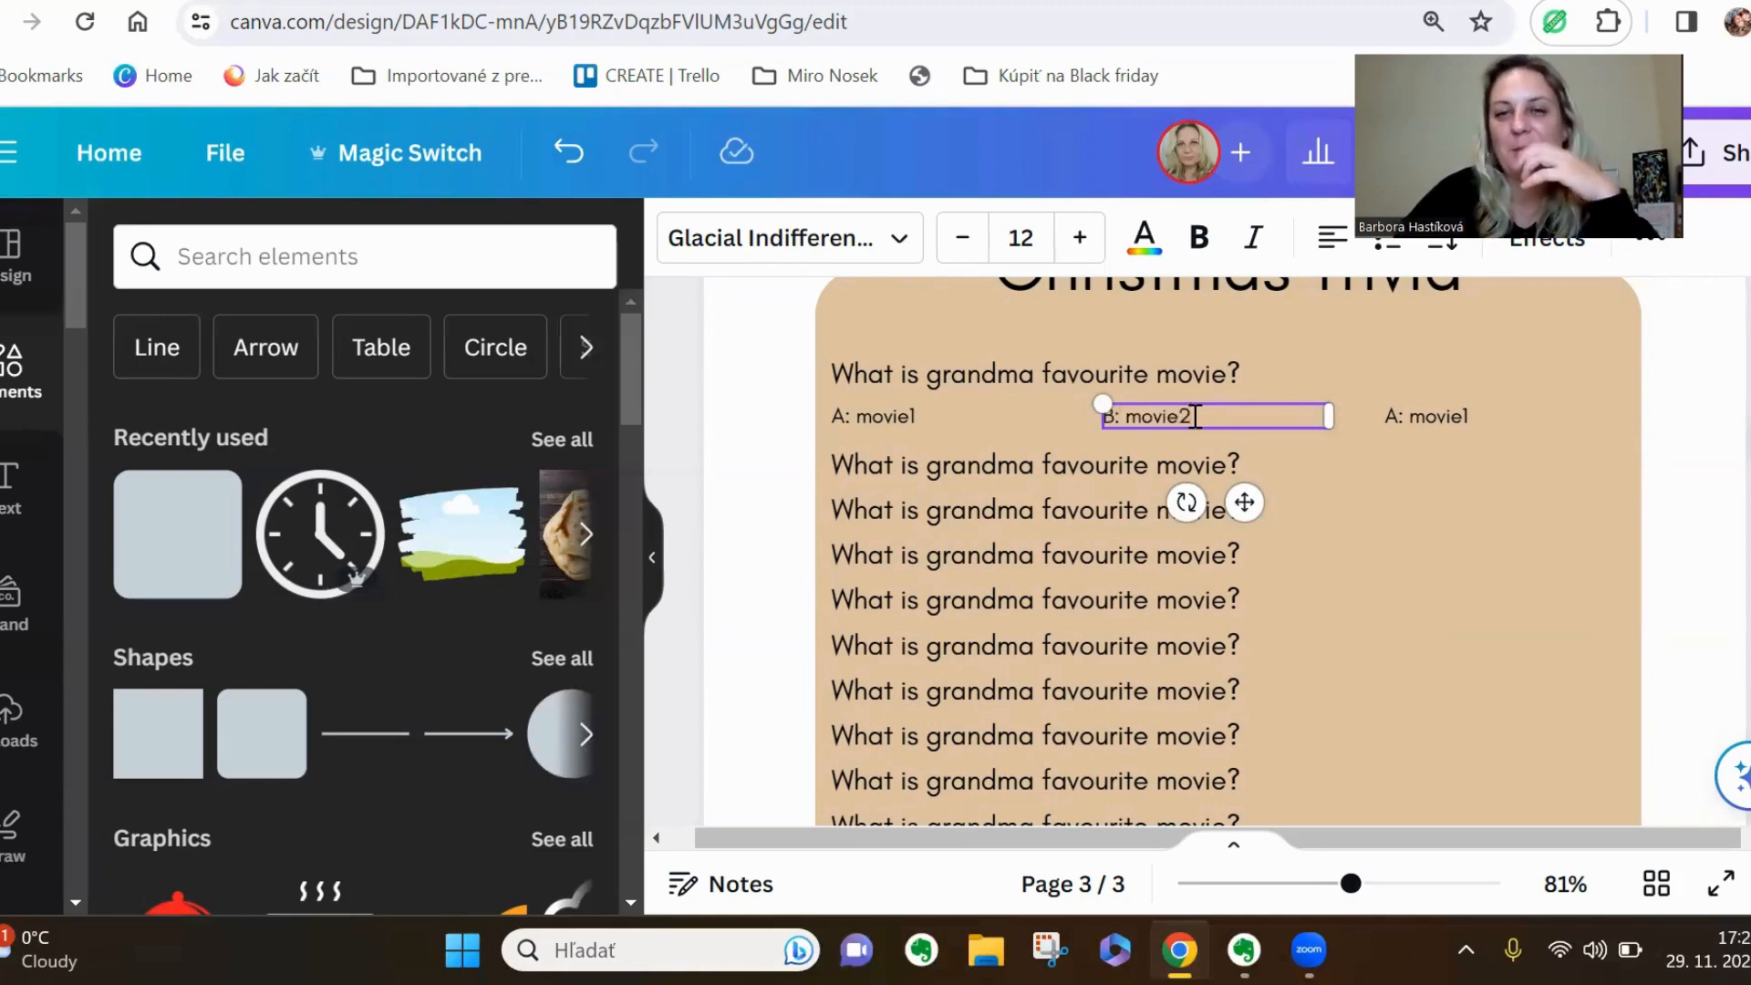
{"action": "left_click", "coordinate": [1480, 418]}
{"action": "double_click", "coordinate": [1485, 414]}
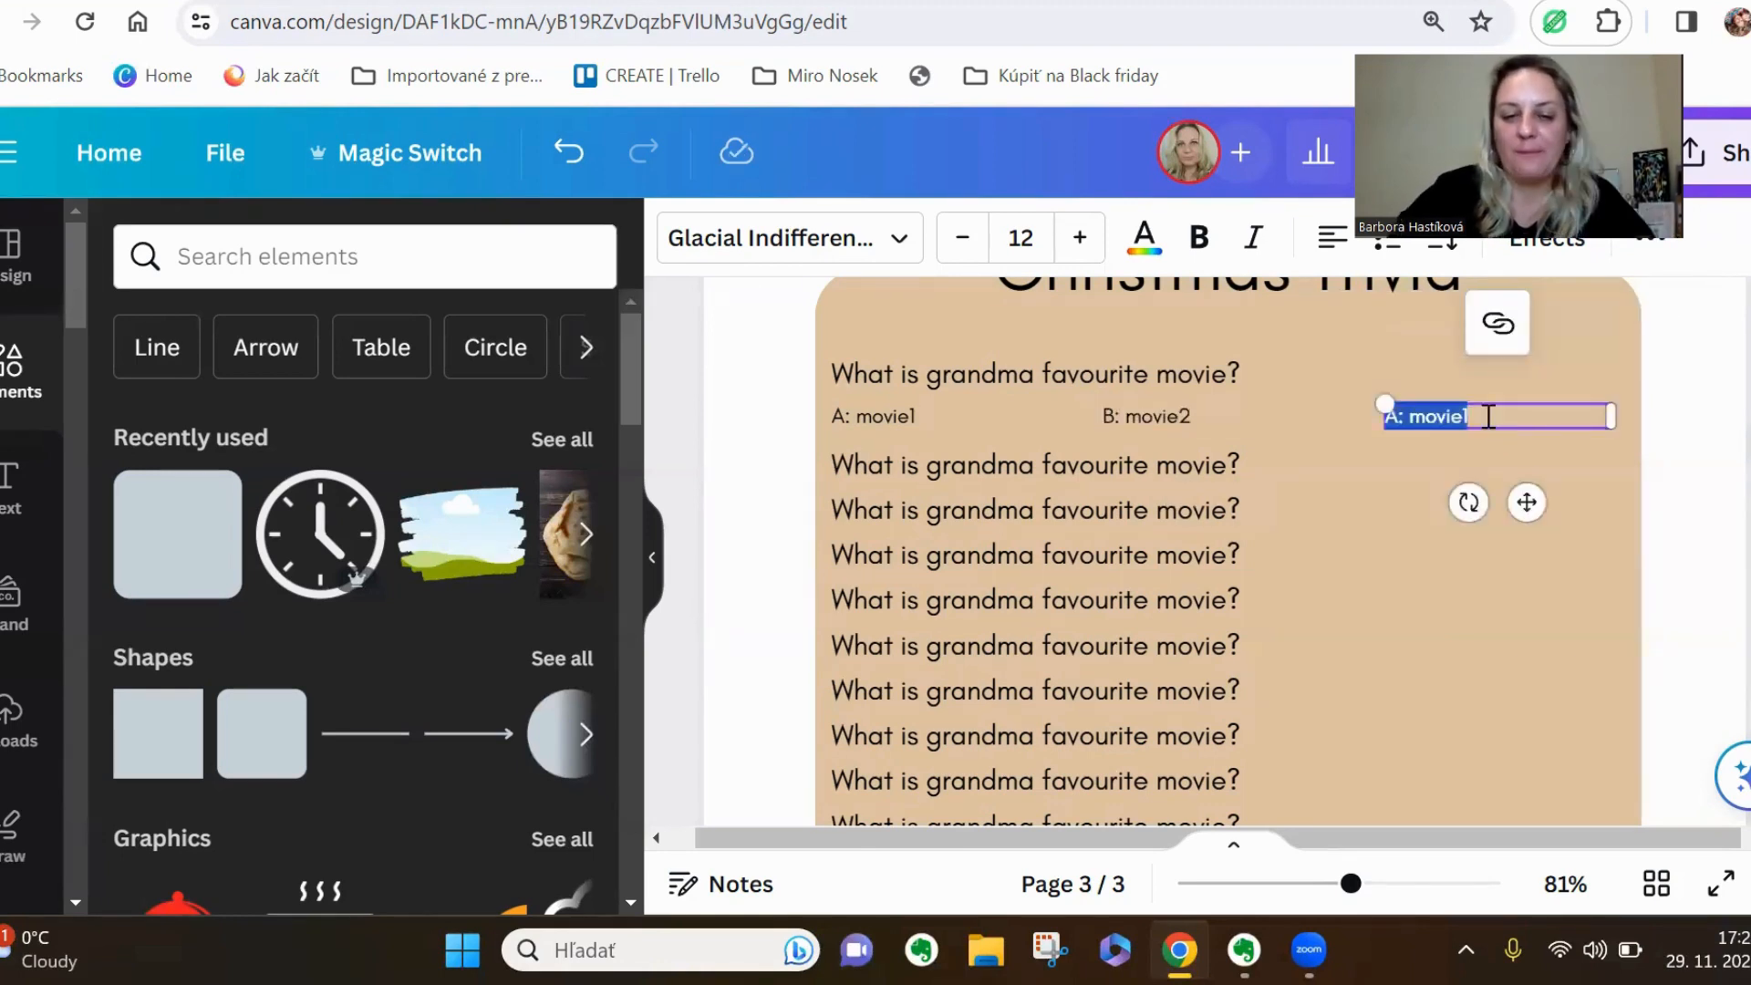
{"action": "type", "text": "C"}
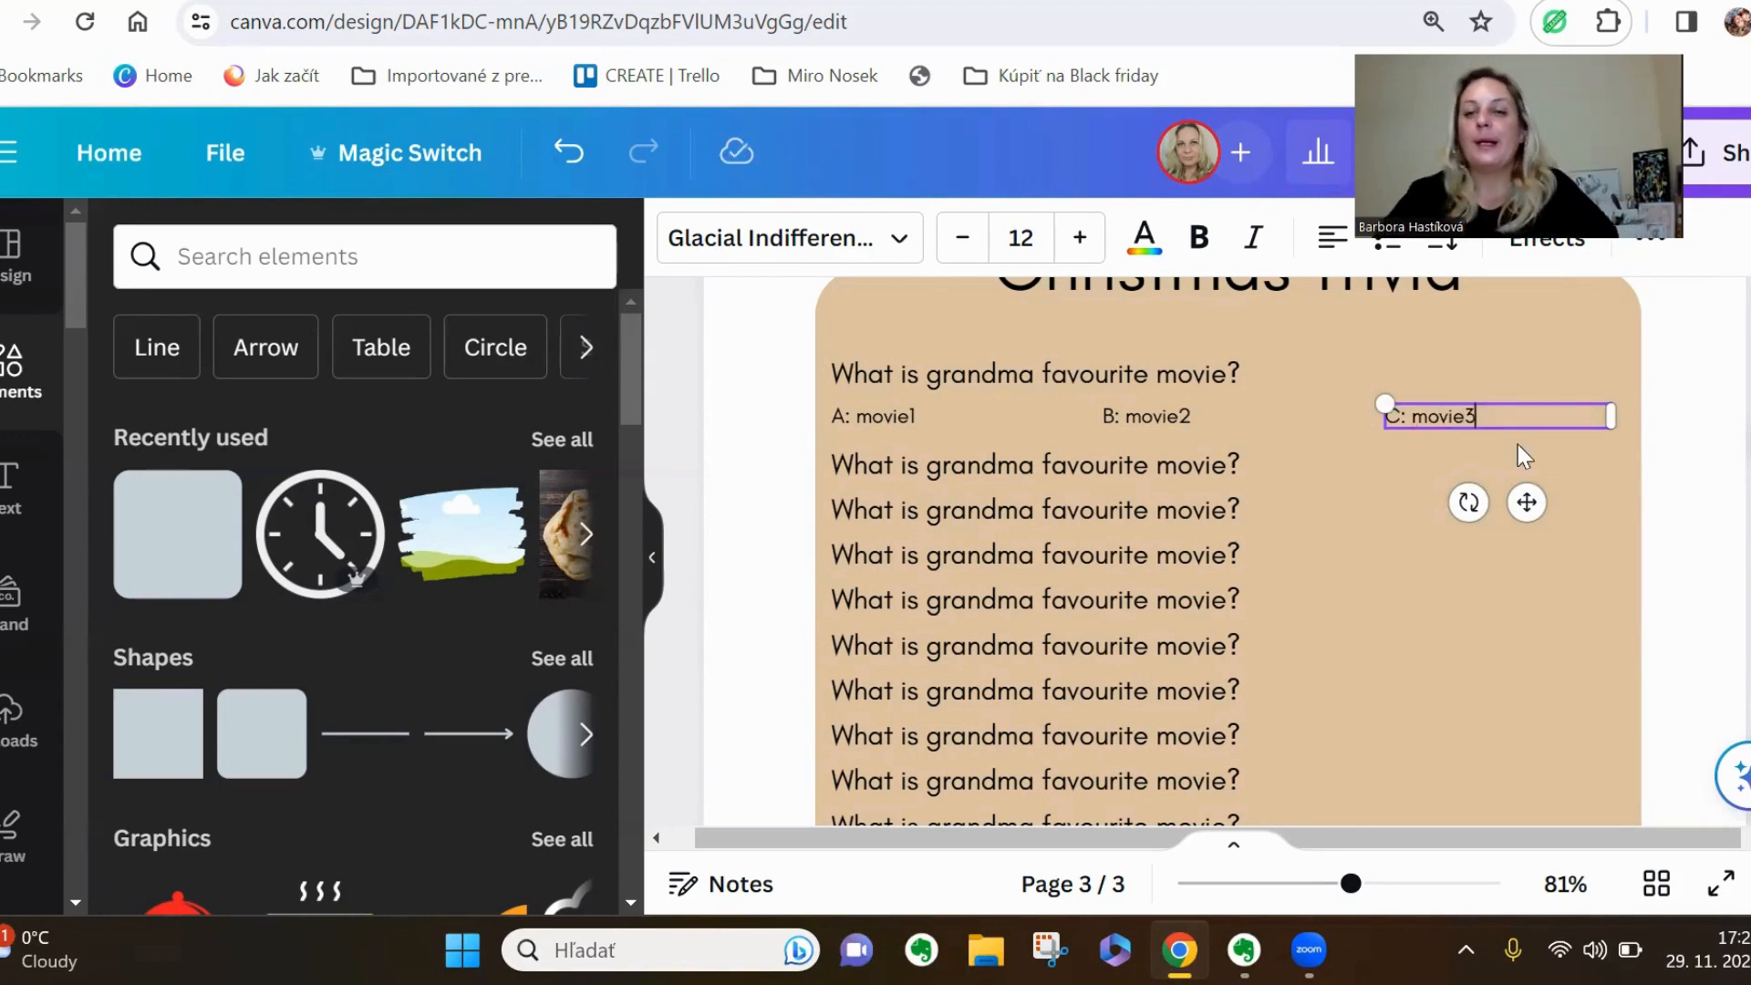
{"action": "left_click", "coordinate": [1076, 389]}
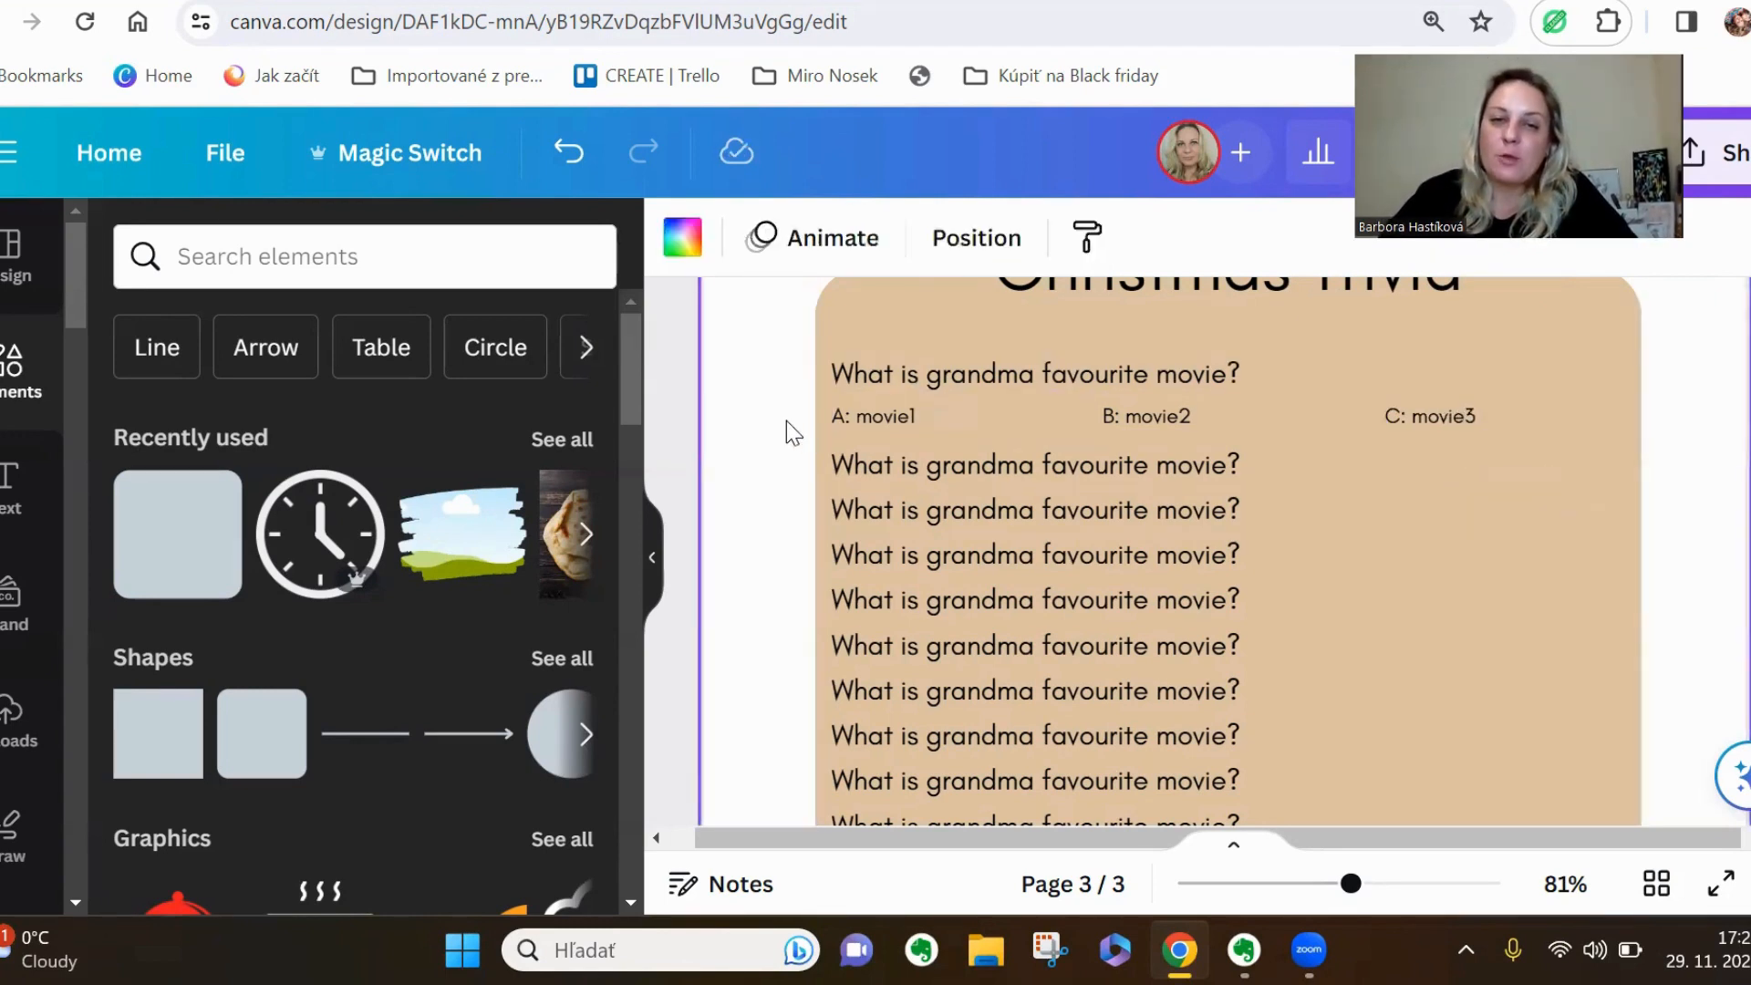
{"action": "left_click_drag", "start_coordinate": [786, 420], "coordinate": [1448, 416]}
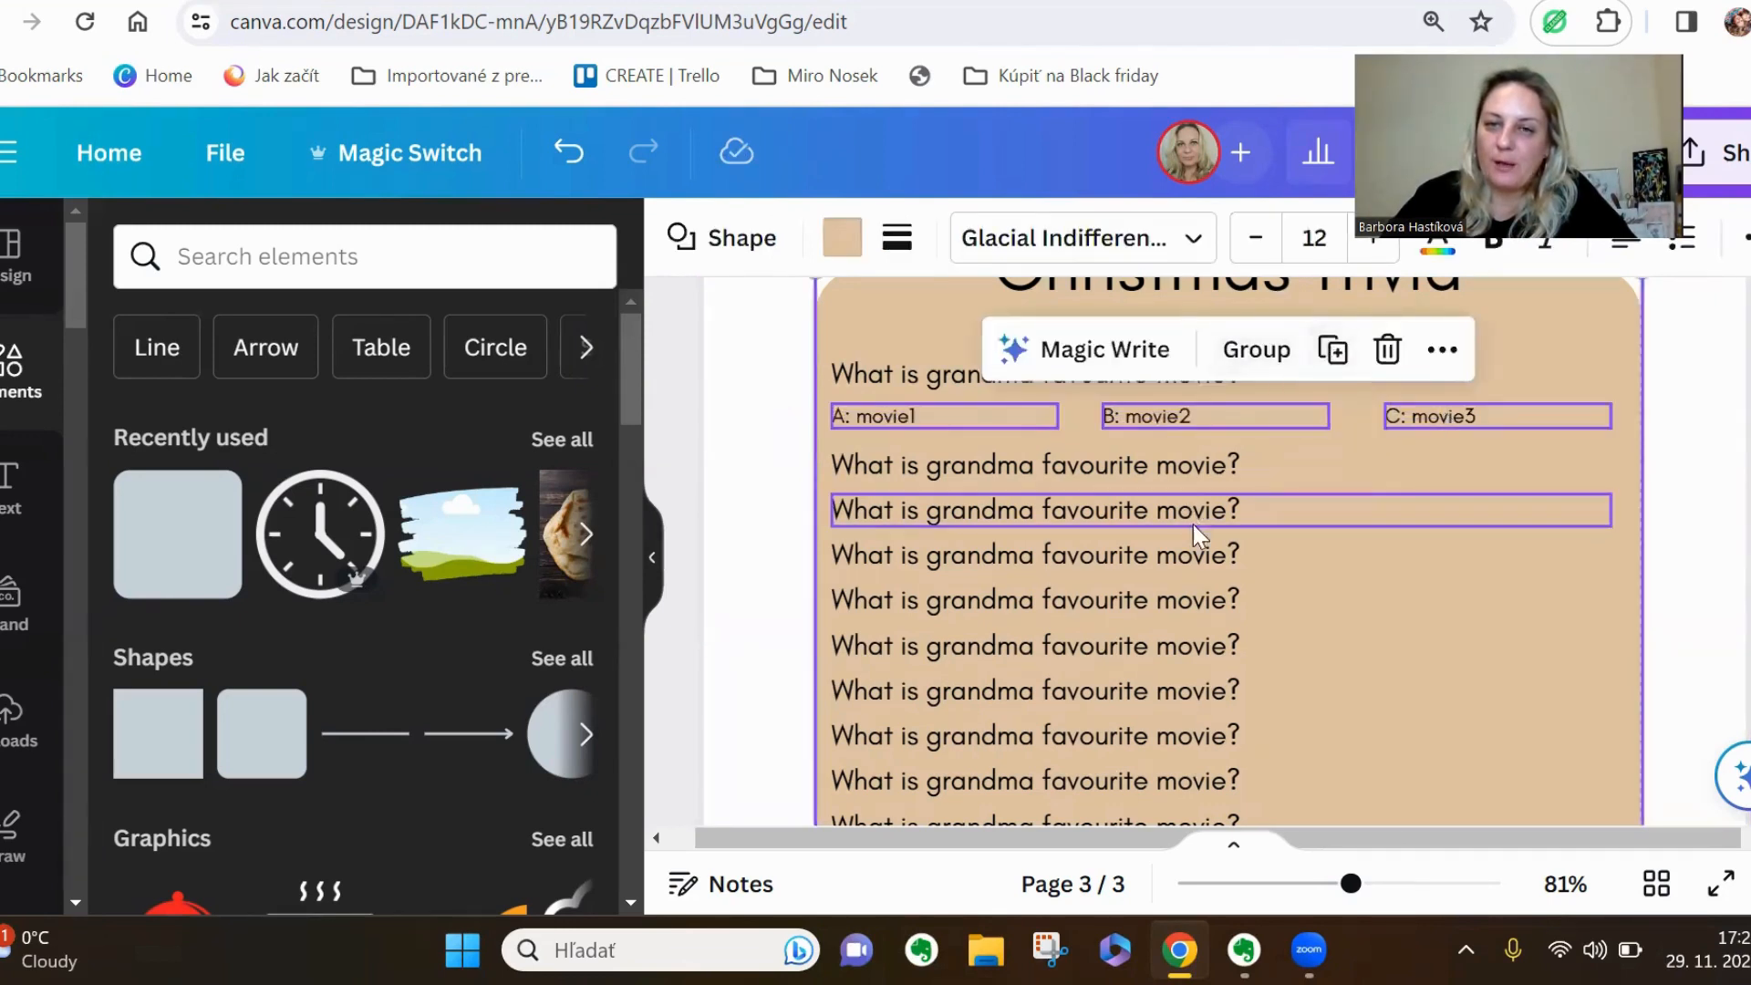
{"action": "left_click", "coordinate": [1683, 522]}
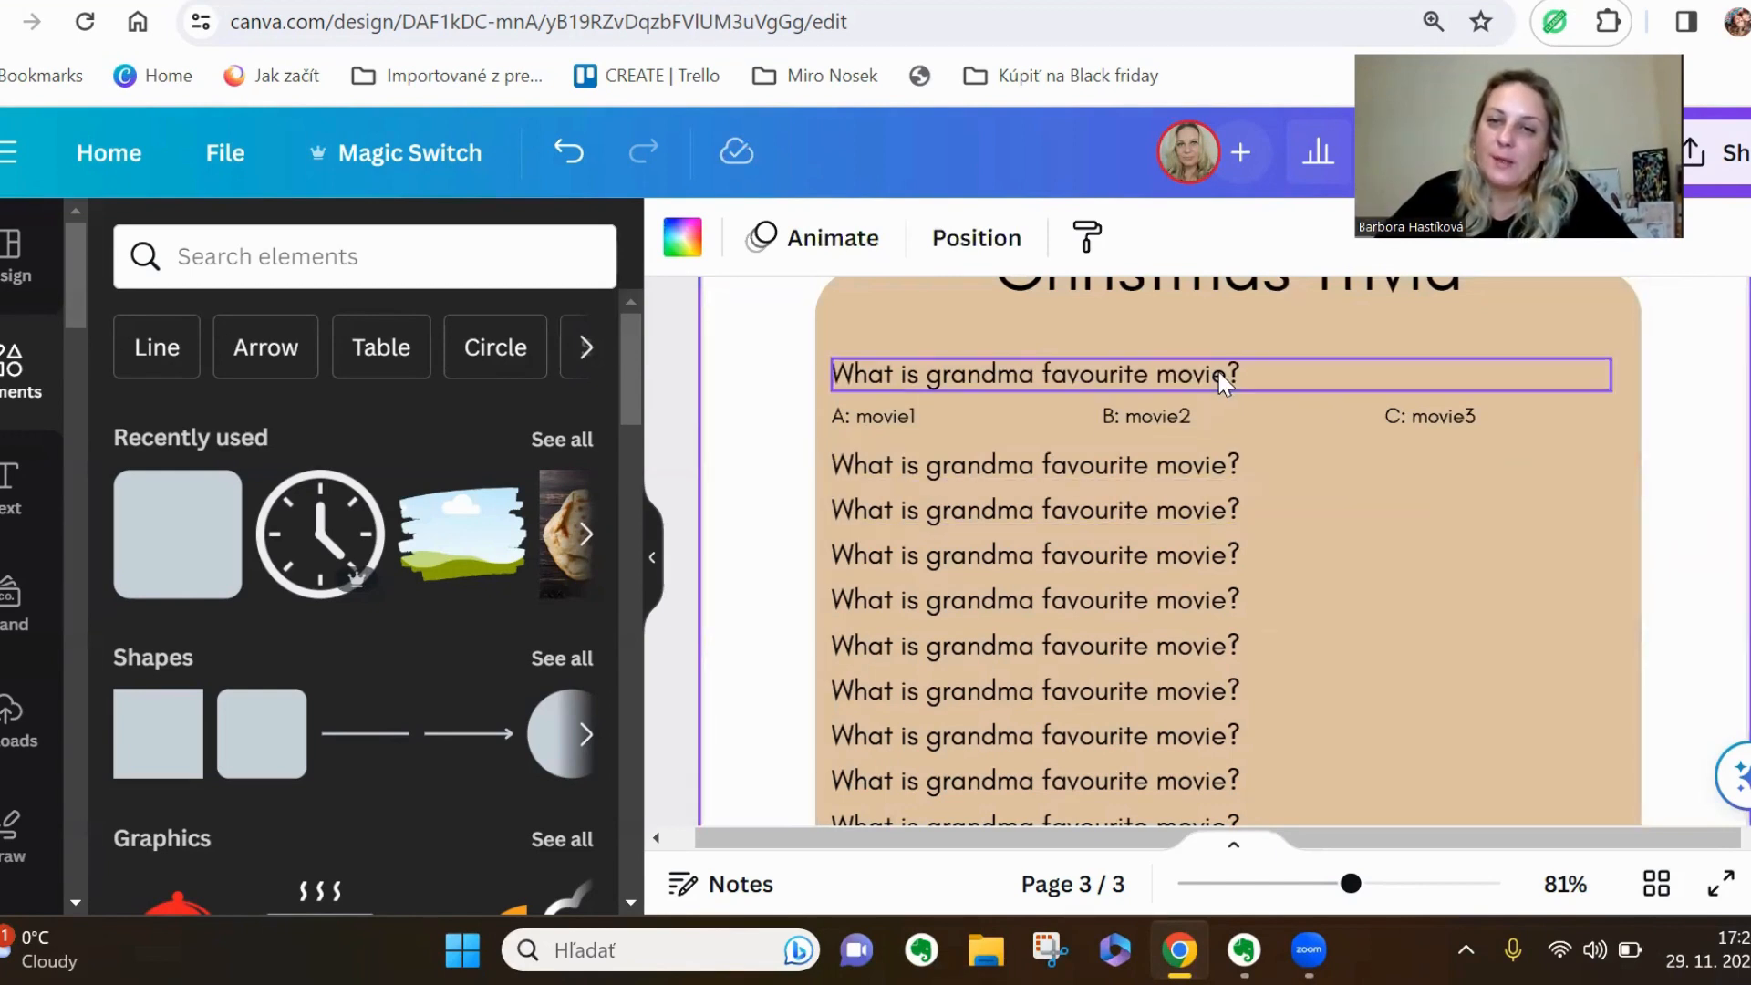
{"action": "scroll", "coordinate": [1262, 575], "scroll_direction": "down", "scroll_amount": 5}
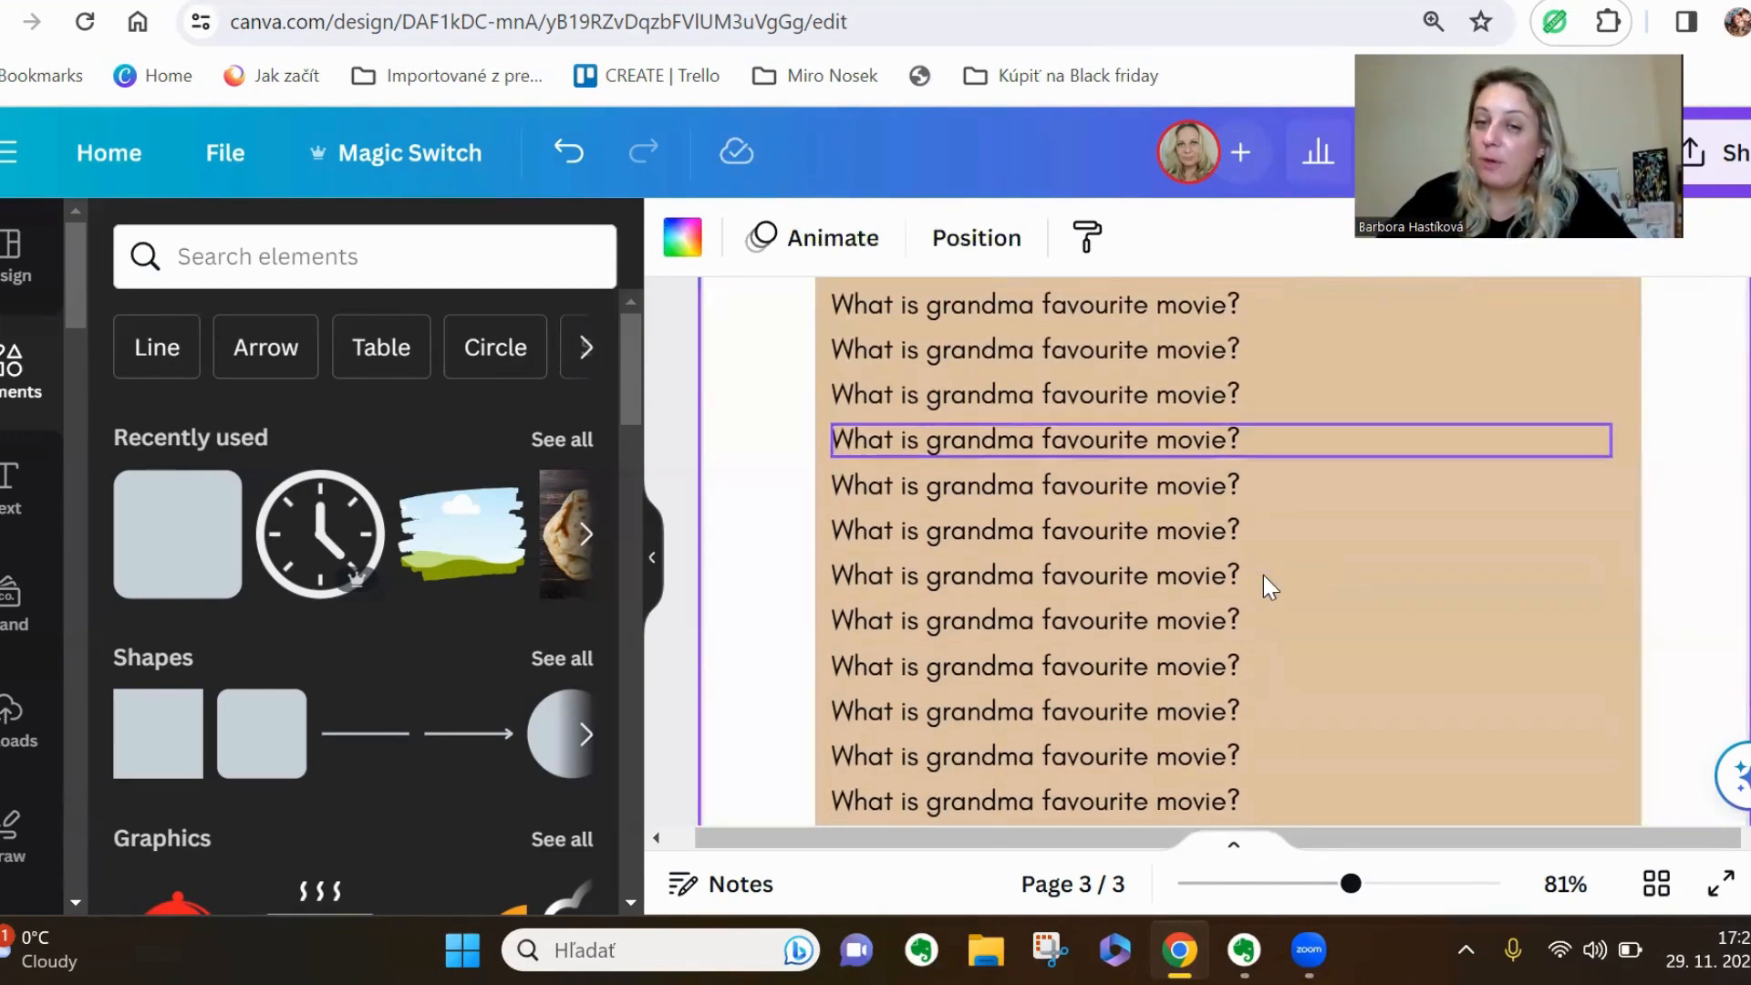
{"action": "scroll", "coordinate": [1308, 766], "scroll_direction": "down", "scroll_amount": 5}
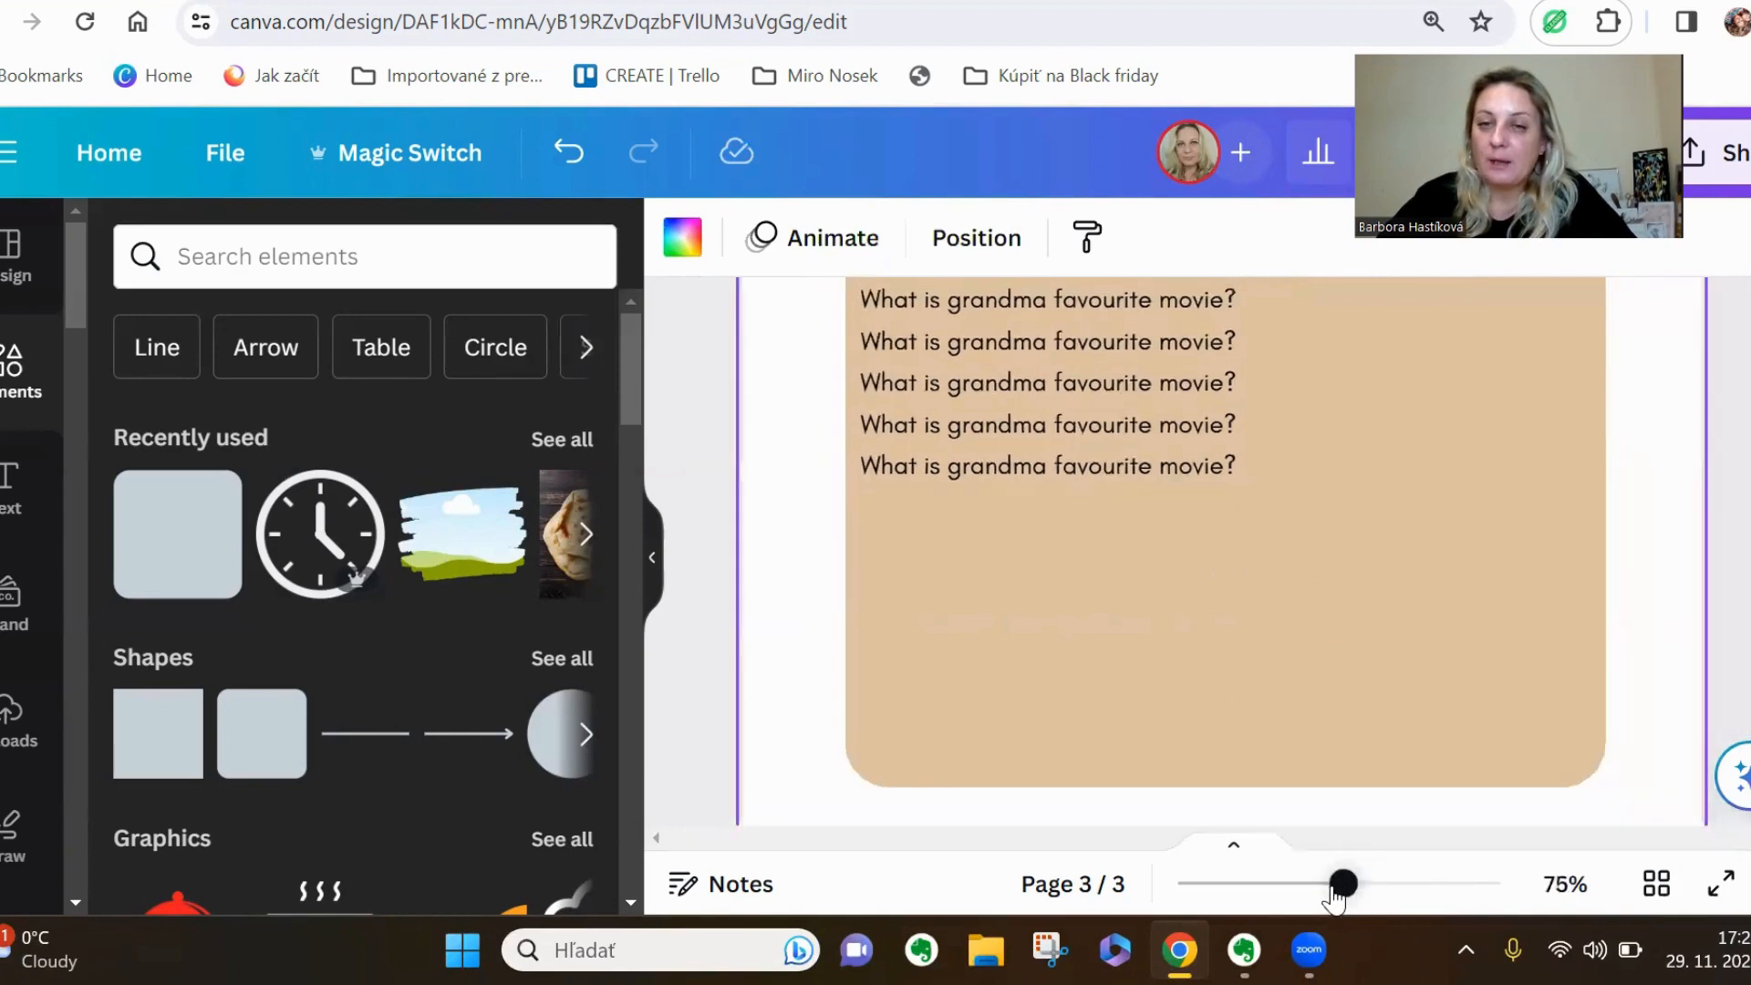
Place the uploaded Christmas gifts pattern image on page three so that it fills the whole page
{"action": "scroll", "coordinate": [1363, 638], "scroll_direction": "up", "scroll_amount": 5}
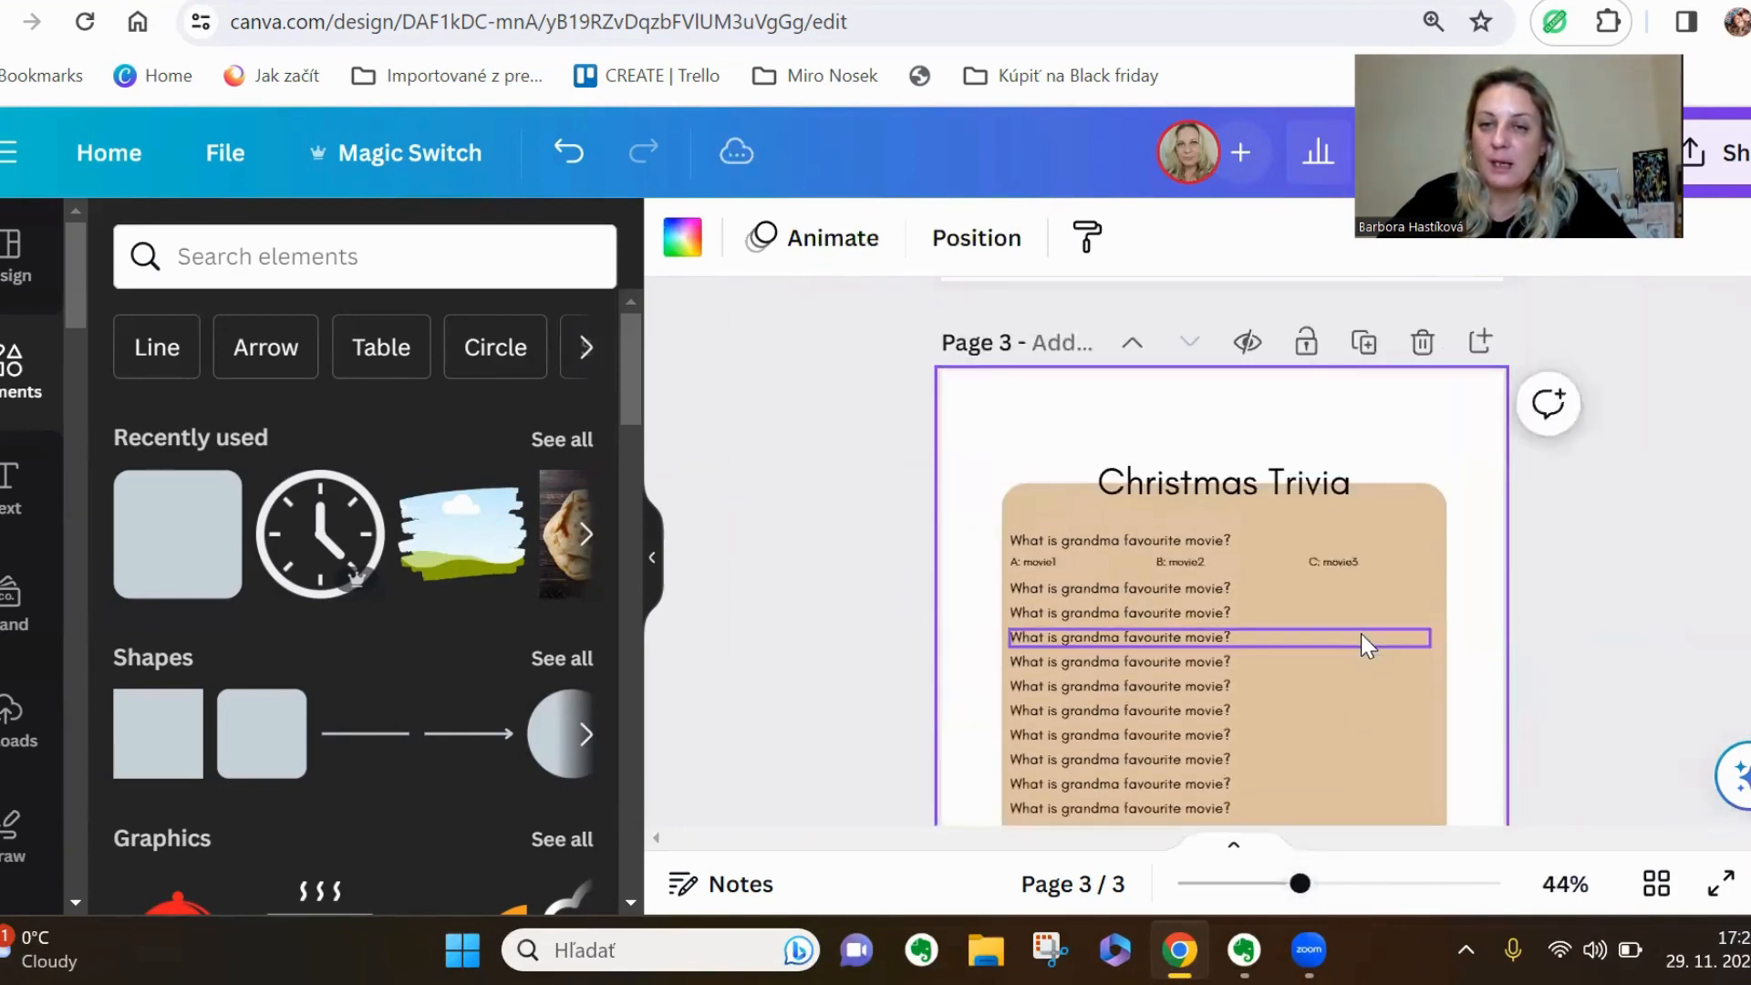
{"action": "scroll", "coordinate": [1362, 638], "scroll_direction": "down", "scroll_amount": 2}
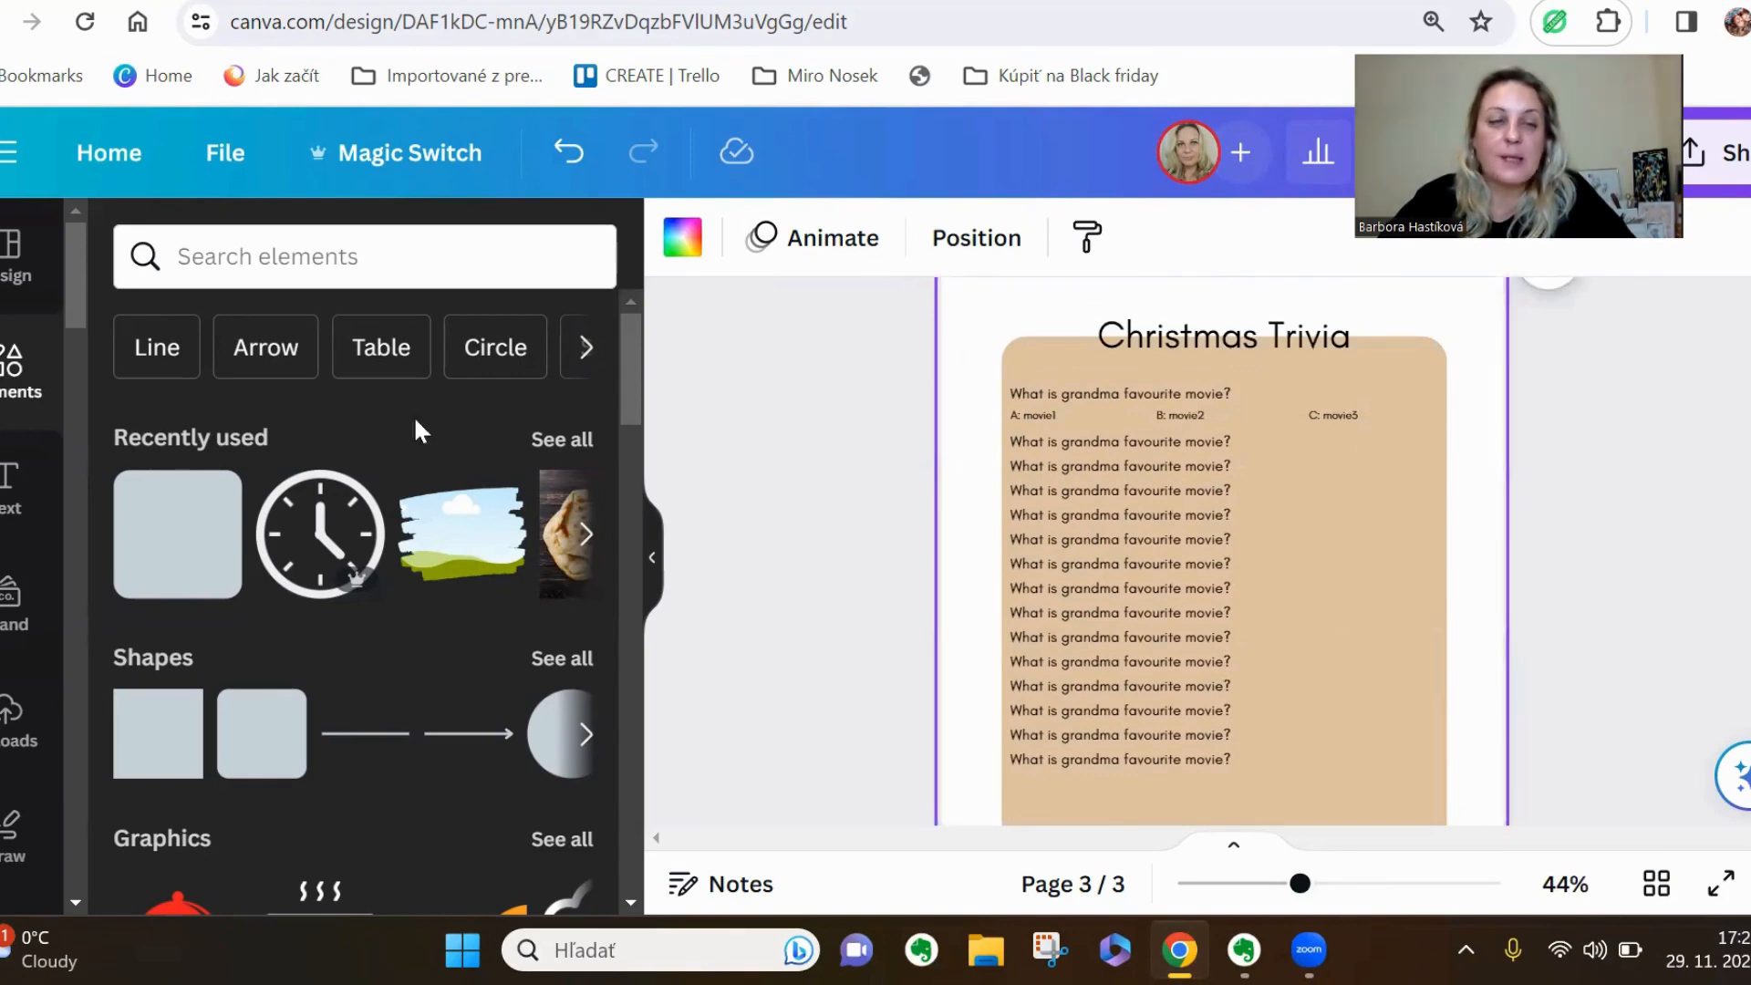
{"action": "left_click", "coordinate": [11, 744]}
{"action": "scroll", "coordinate": [436, 597], "scroll_direction": "down", "scroll_amount": 5}
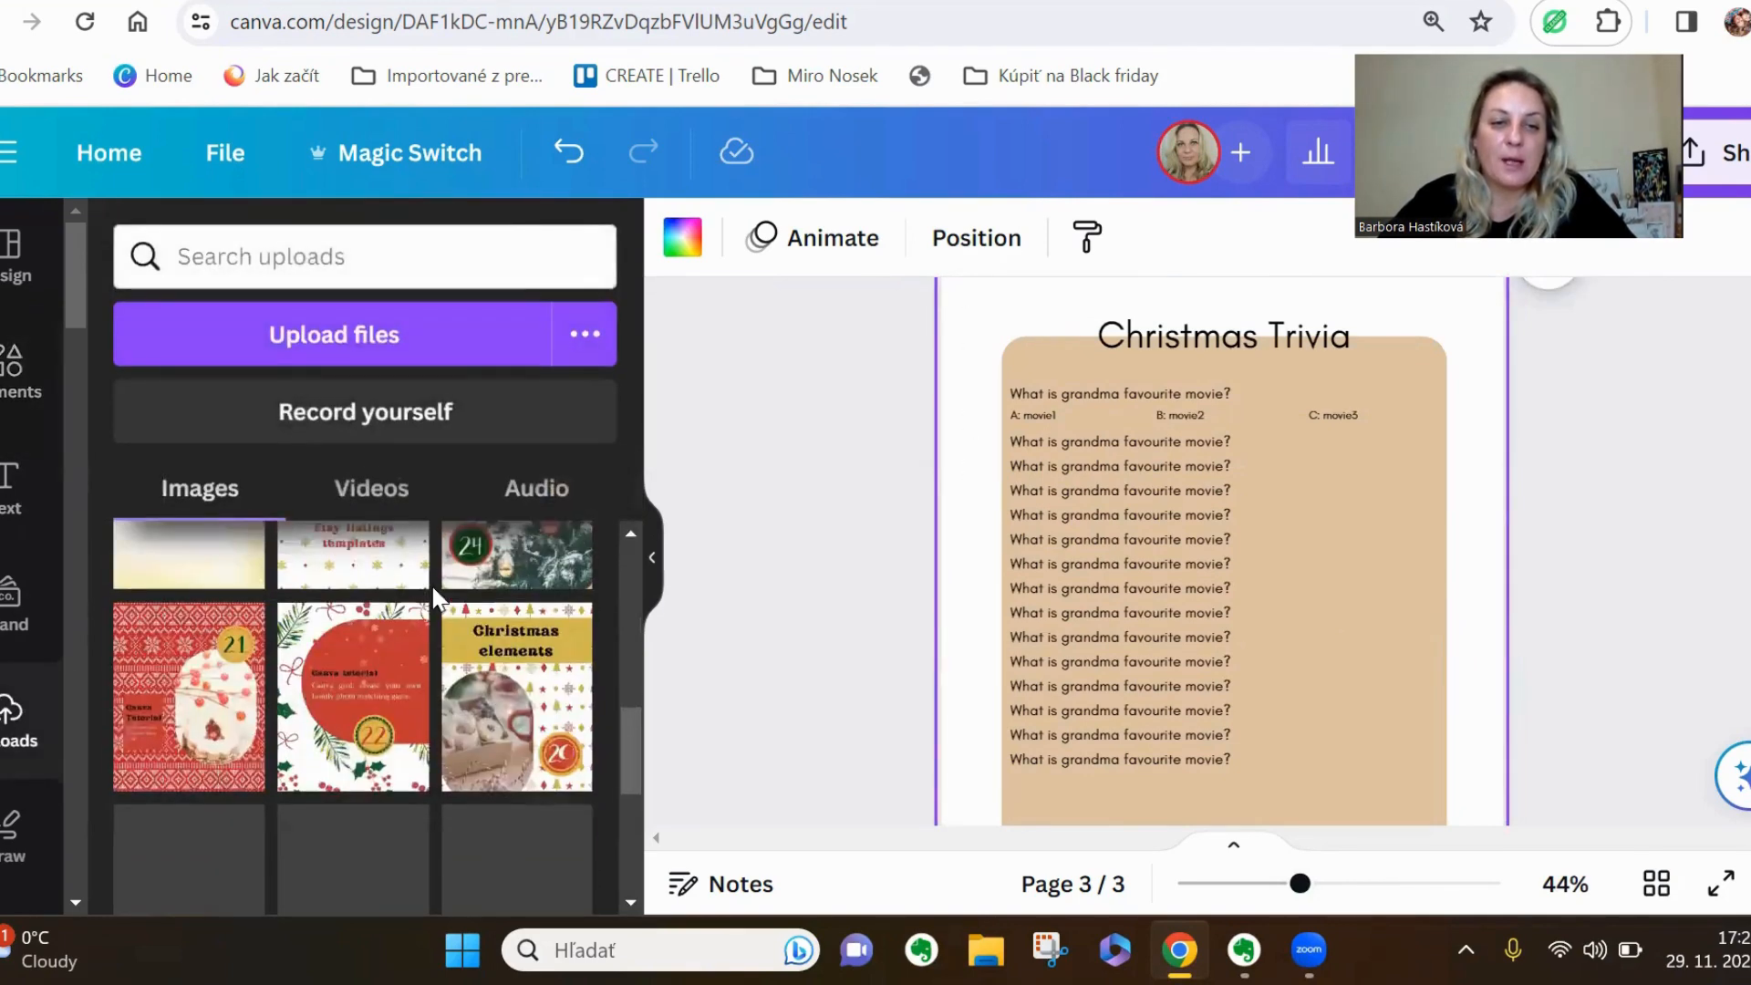
{"action": "scroll", "coordinate": [436, 598], "scroll_direction": "down", "scroll_amount": 5}
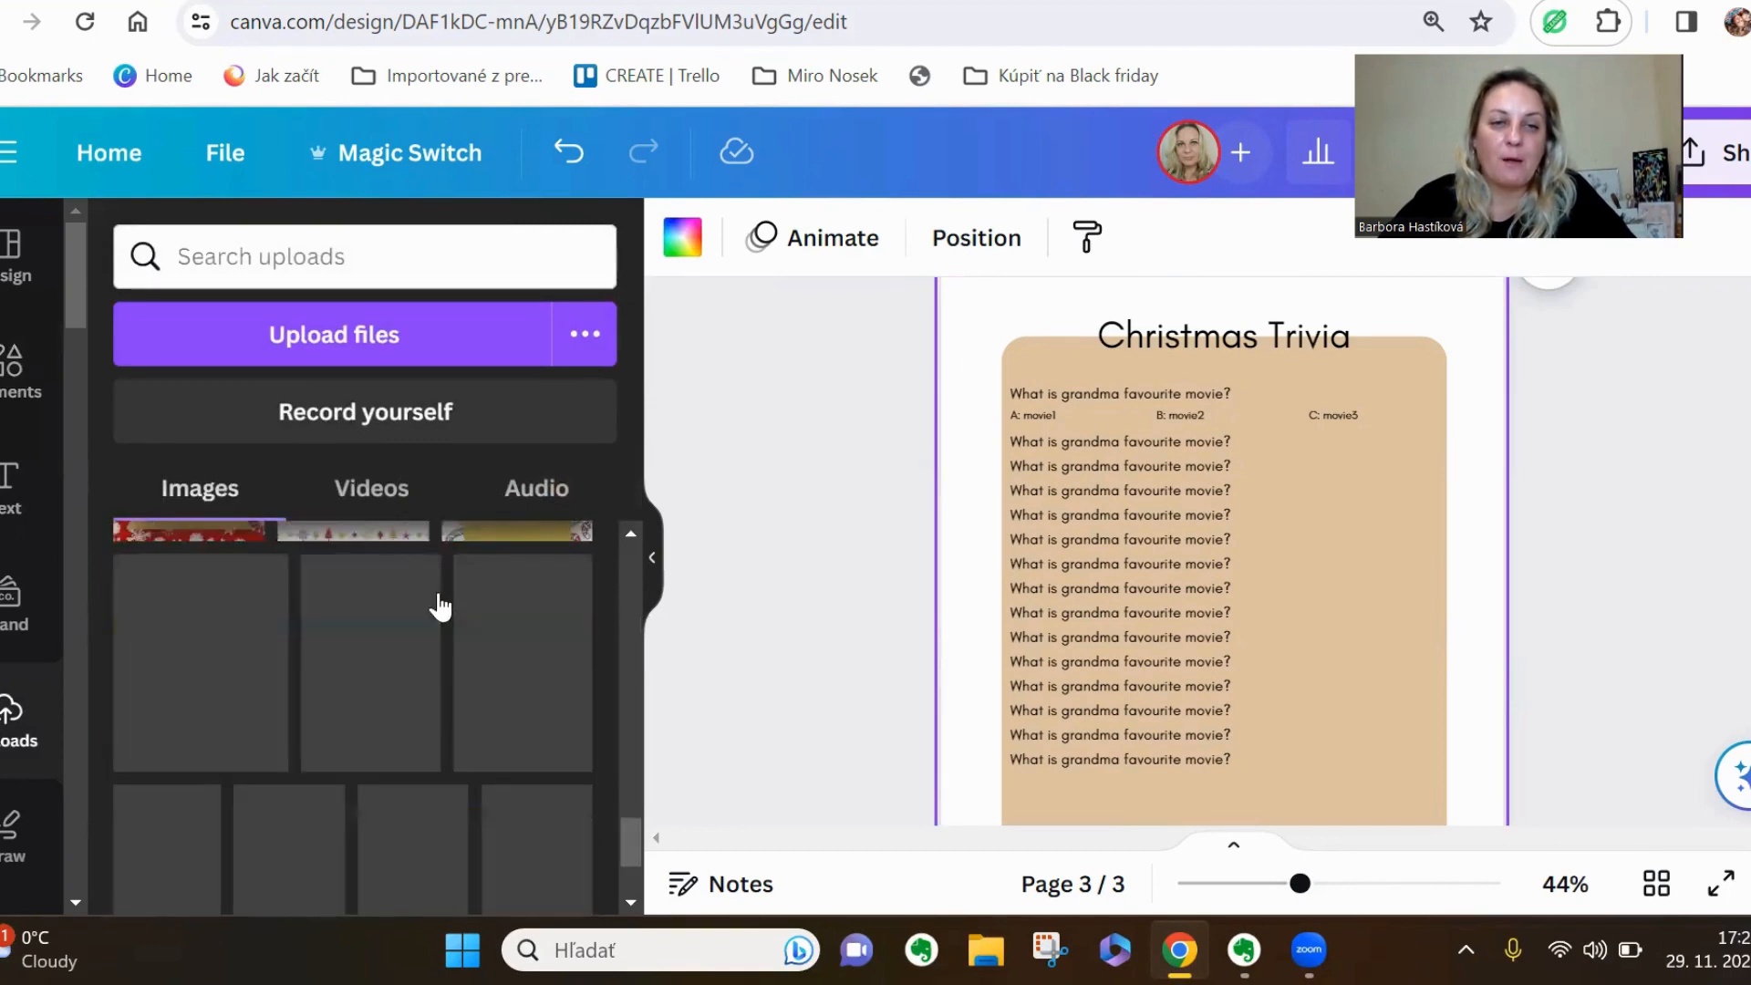
{"action": "scroll", "coordinate": [439, 603], "scroll_direction": "down", "scroll_amount": 10}
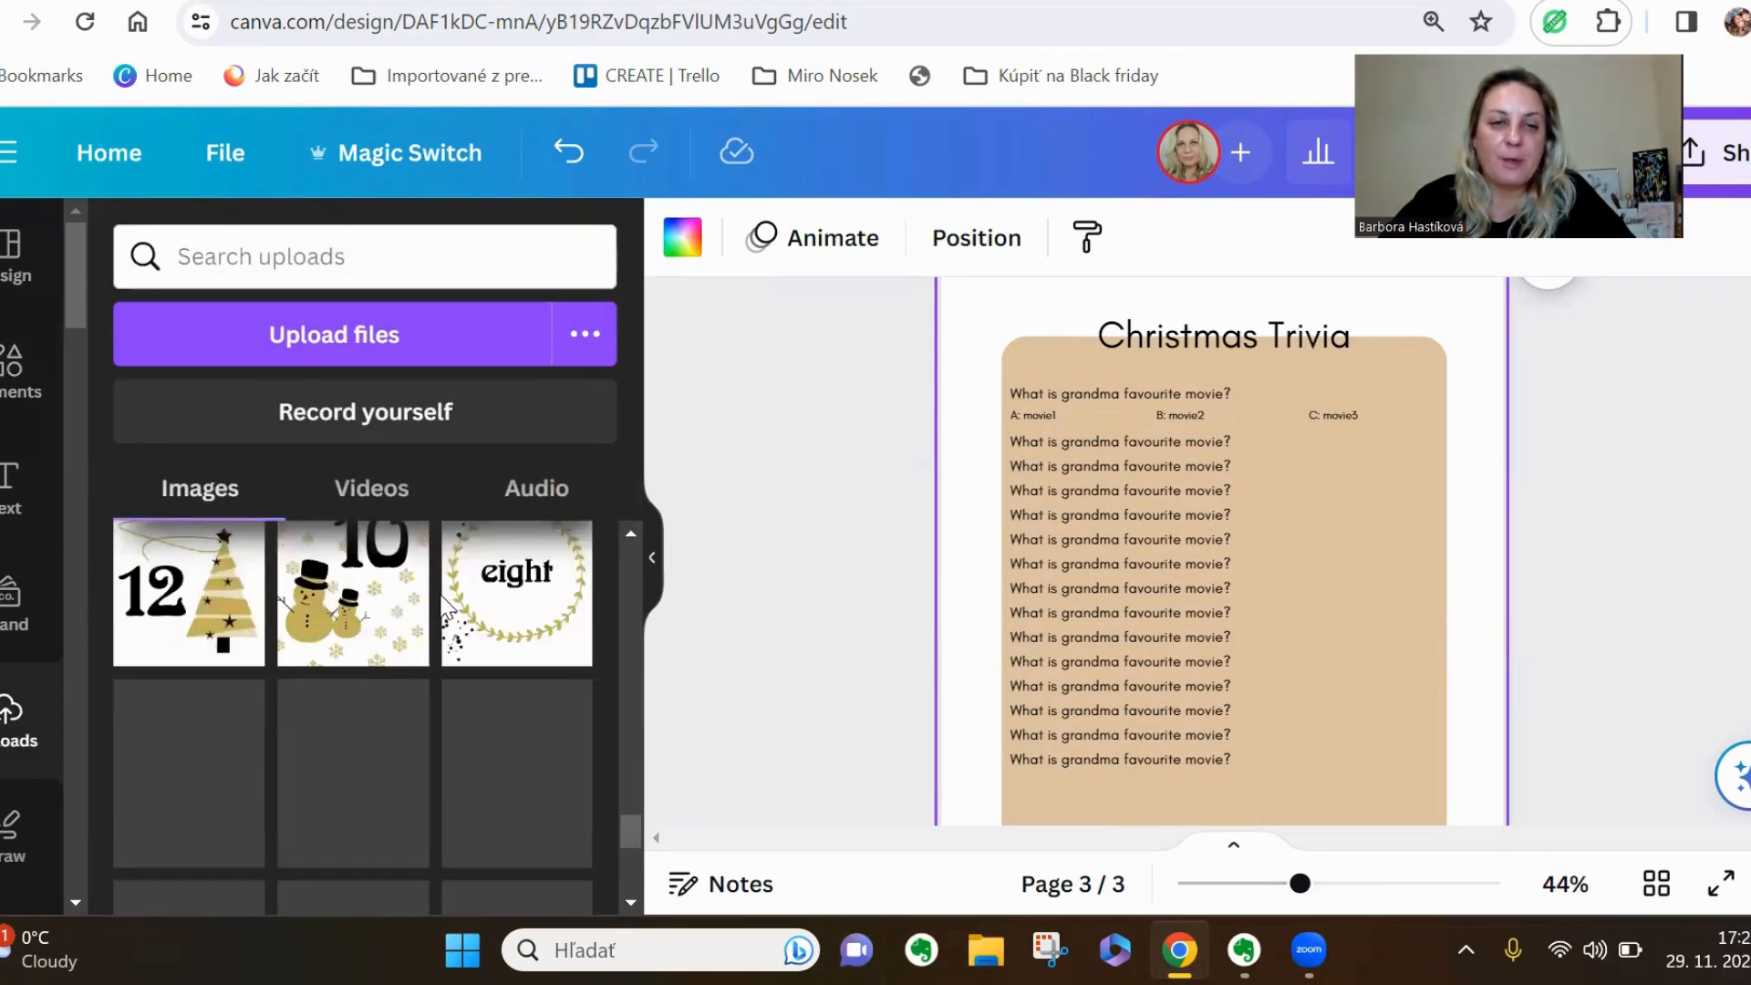
{"action": "scroll", "coordinate": [444, 605], "scroll_direction": "down", "scroll_amount": 10}
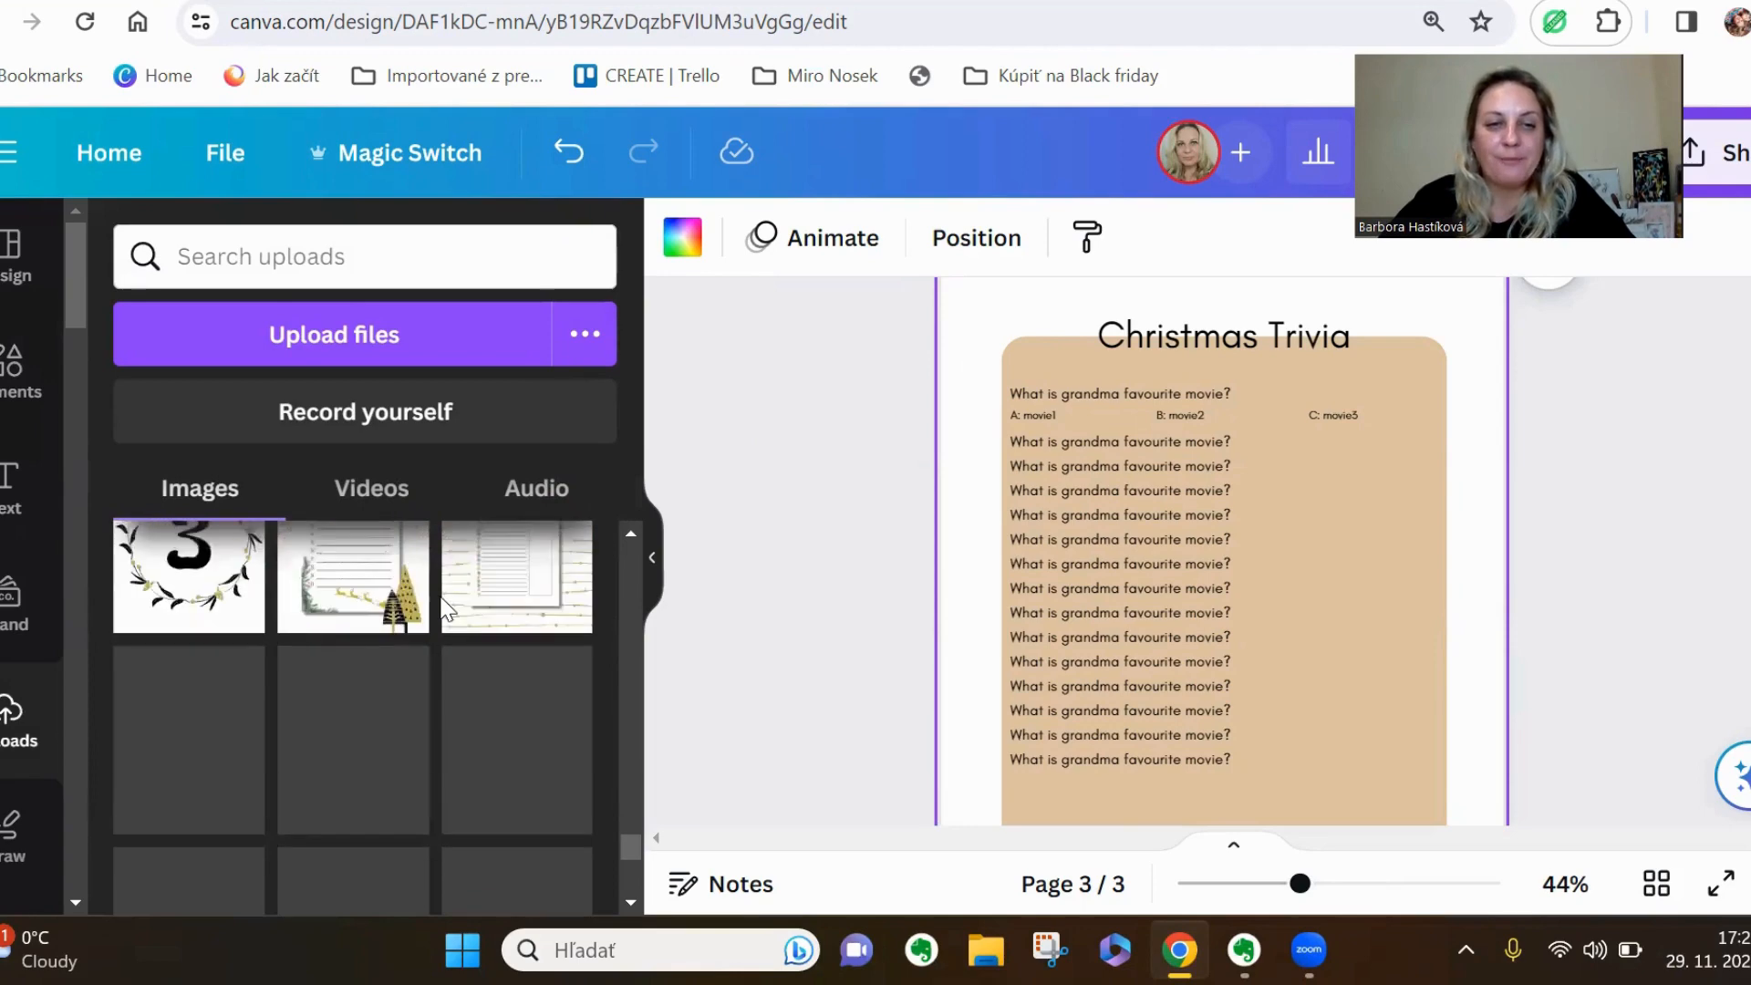
{"action": "scroll", "coordinate": [443, 607], "scroll_direction": "down", "scroll_amount": 10}
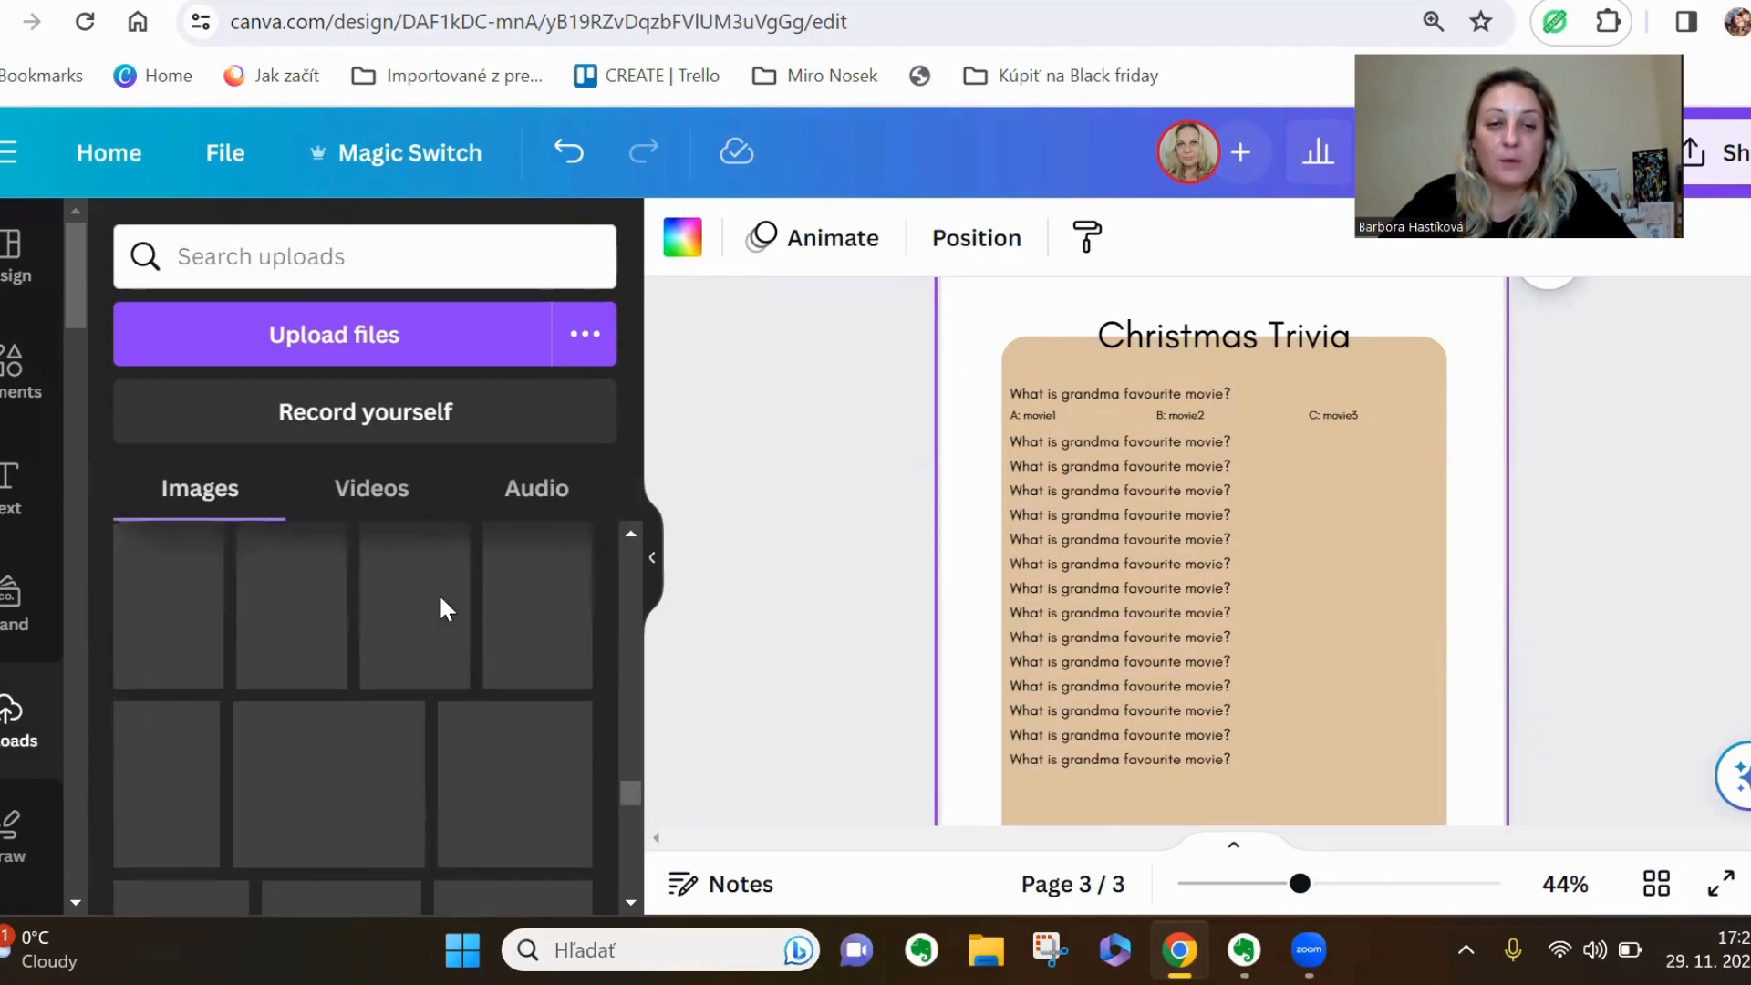
{"action": "scroll", "coordinate": [441, 608], "scroll_direction": "down", "scroll_amount": 5}
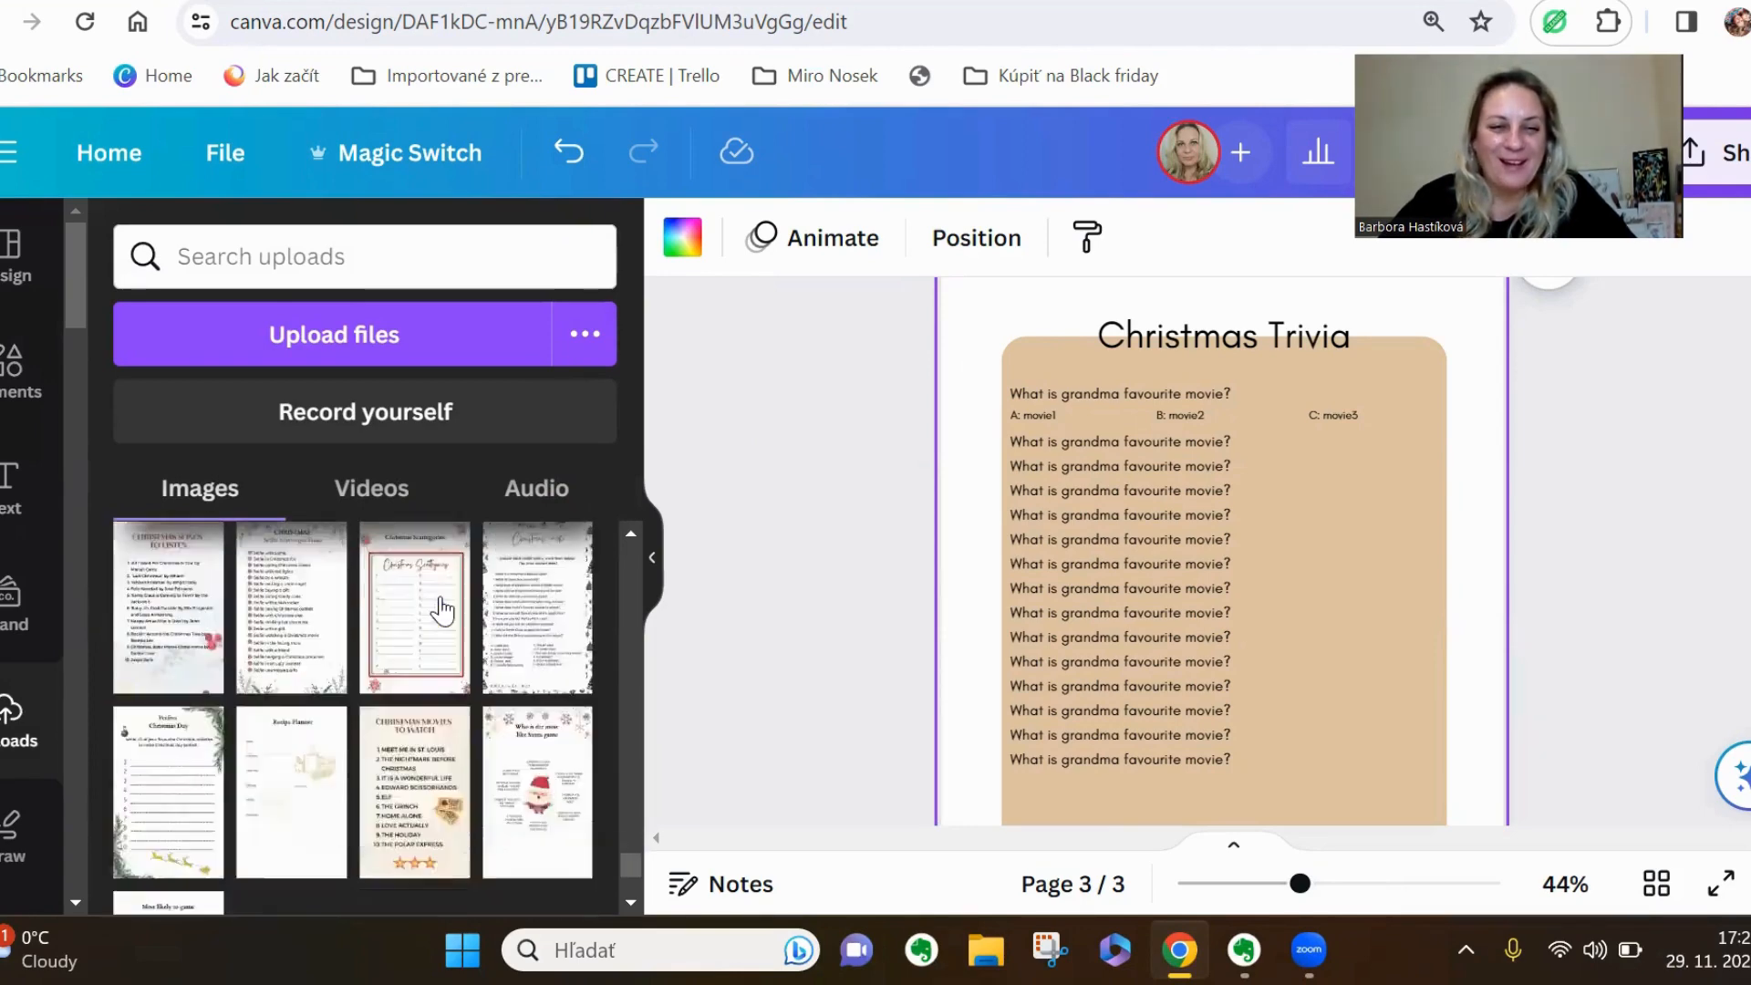
{"action": "scroll", "coordinate": [441, 610], "scroll_direction": "down", "scroll_amount": 8}
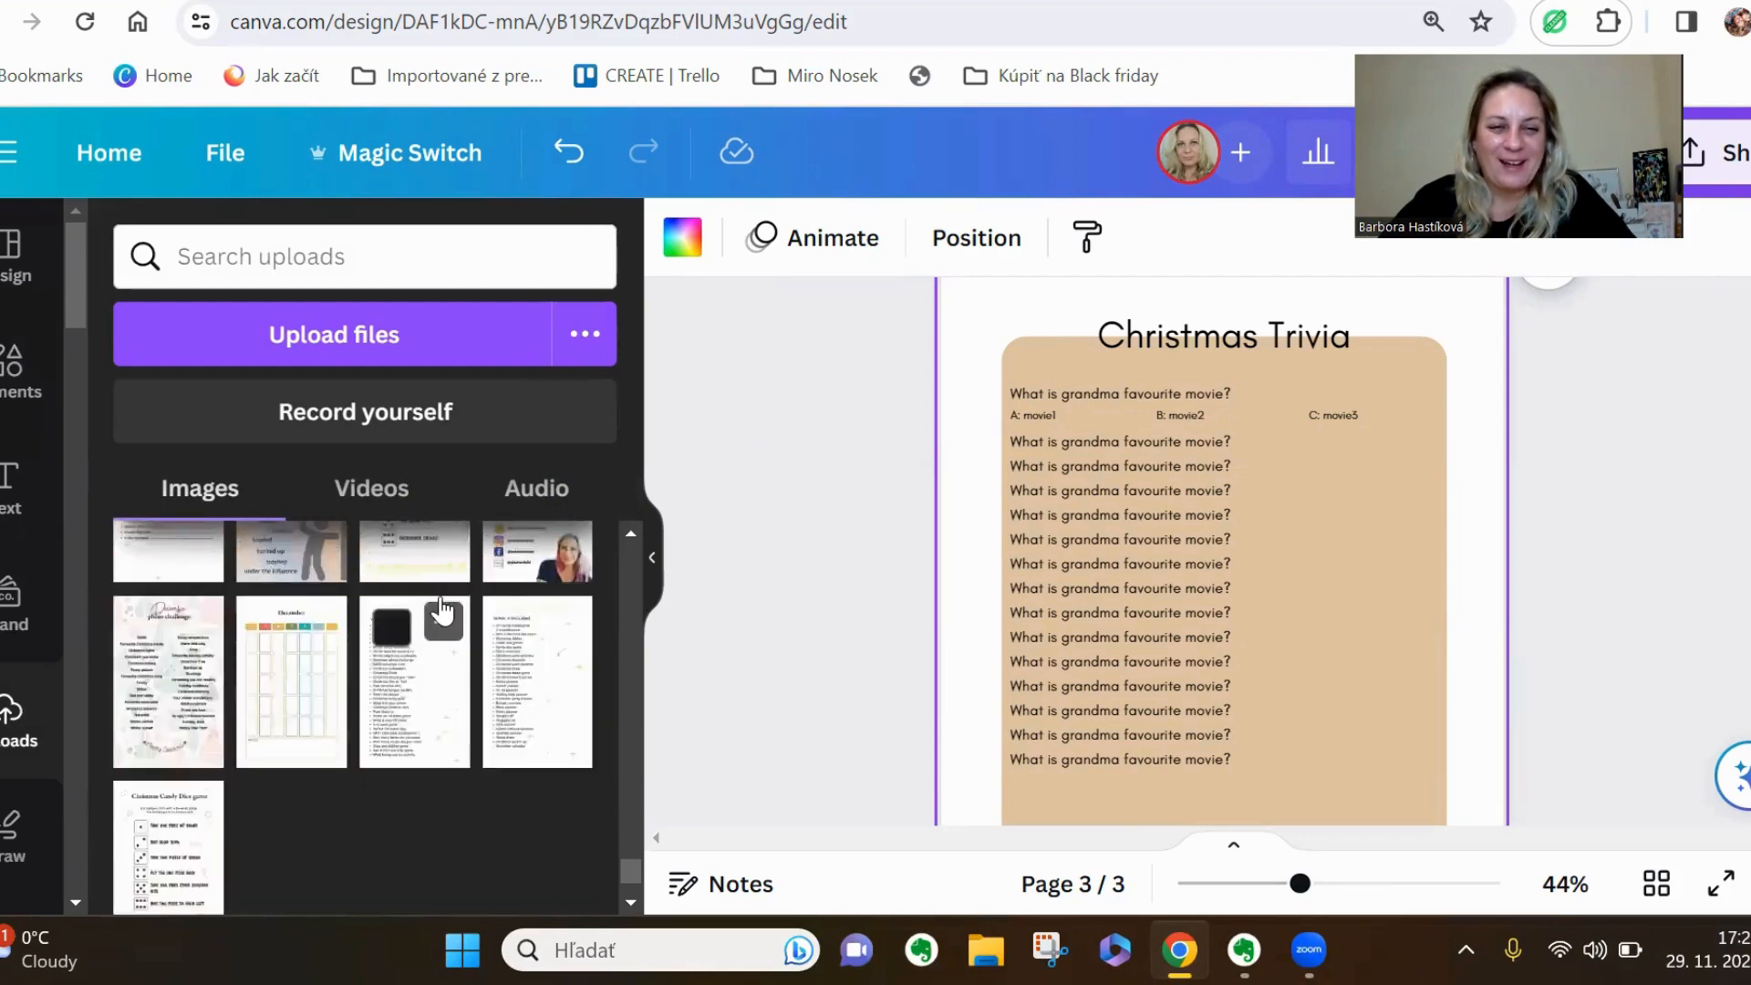
{"action": "scroll", "coordinate": [443, 610], "scroll_direction": "down", "scroll_amount": 8}
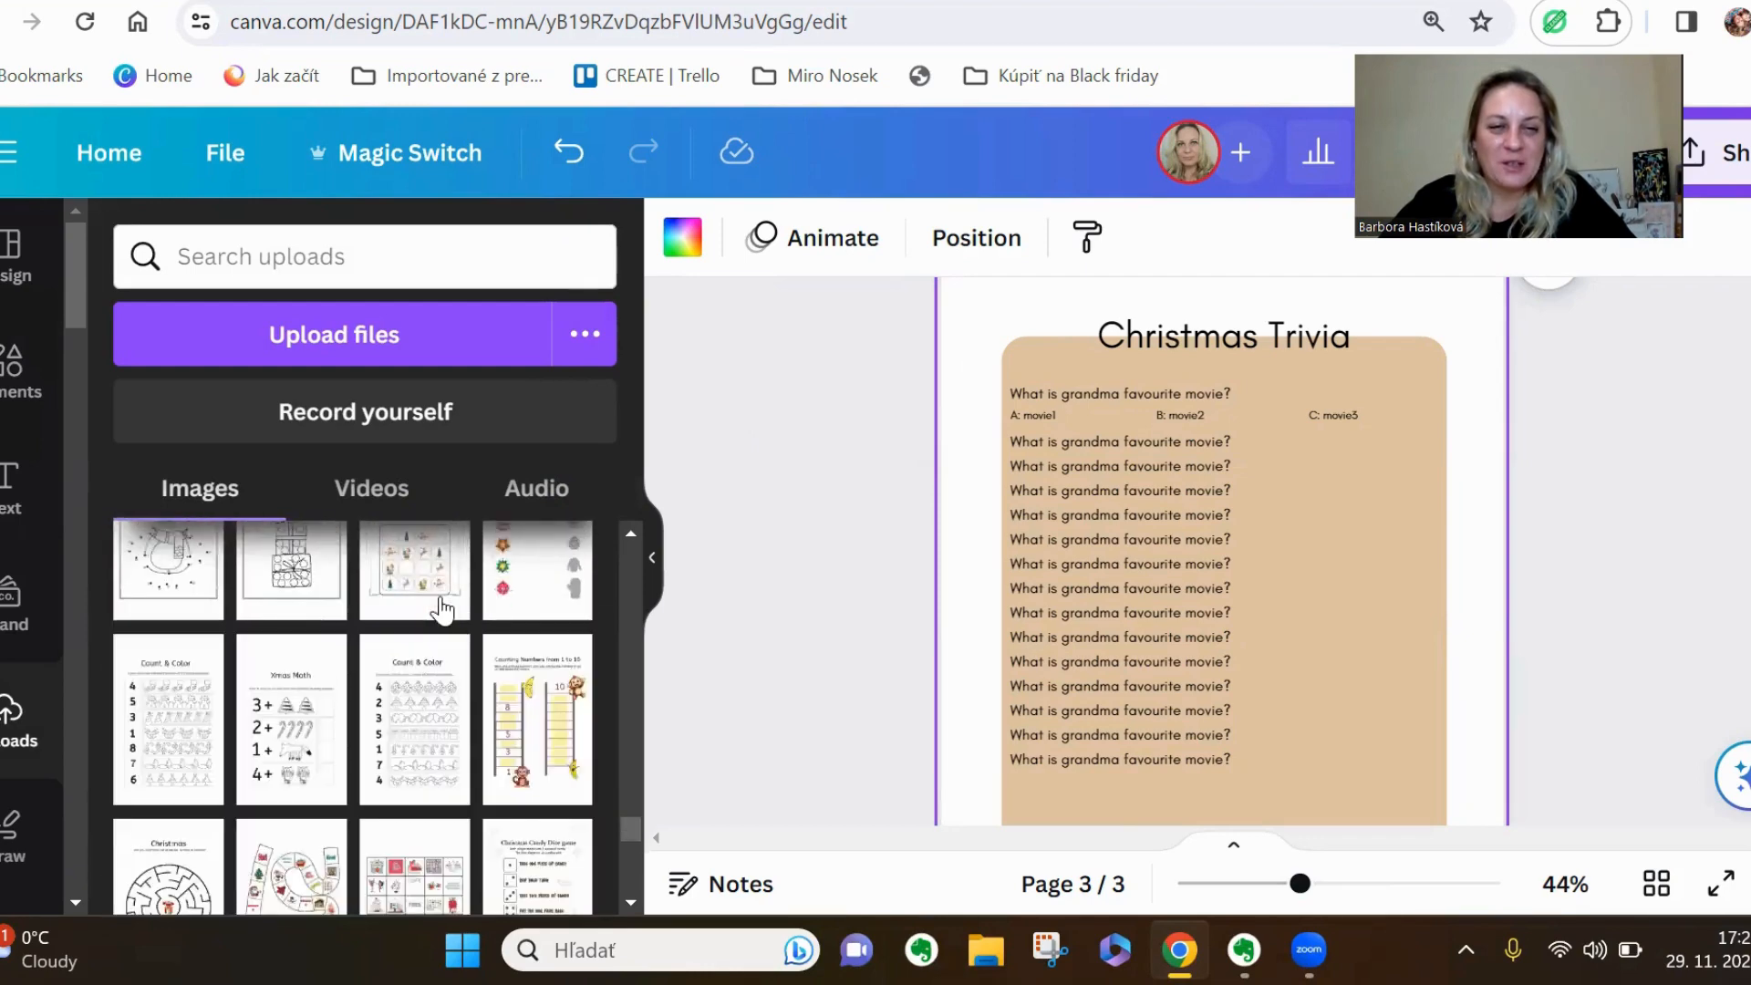
{"action": "scroll", "coordinate": [441, 606], "scroll_direction": "down", "scroll_amount": 5}
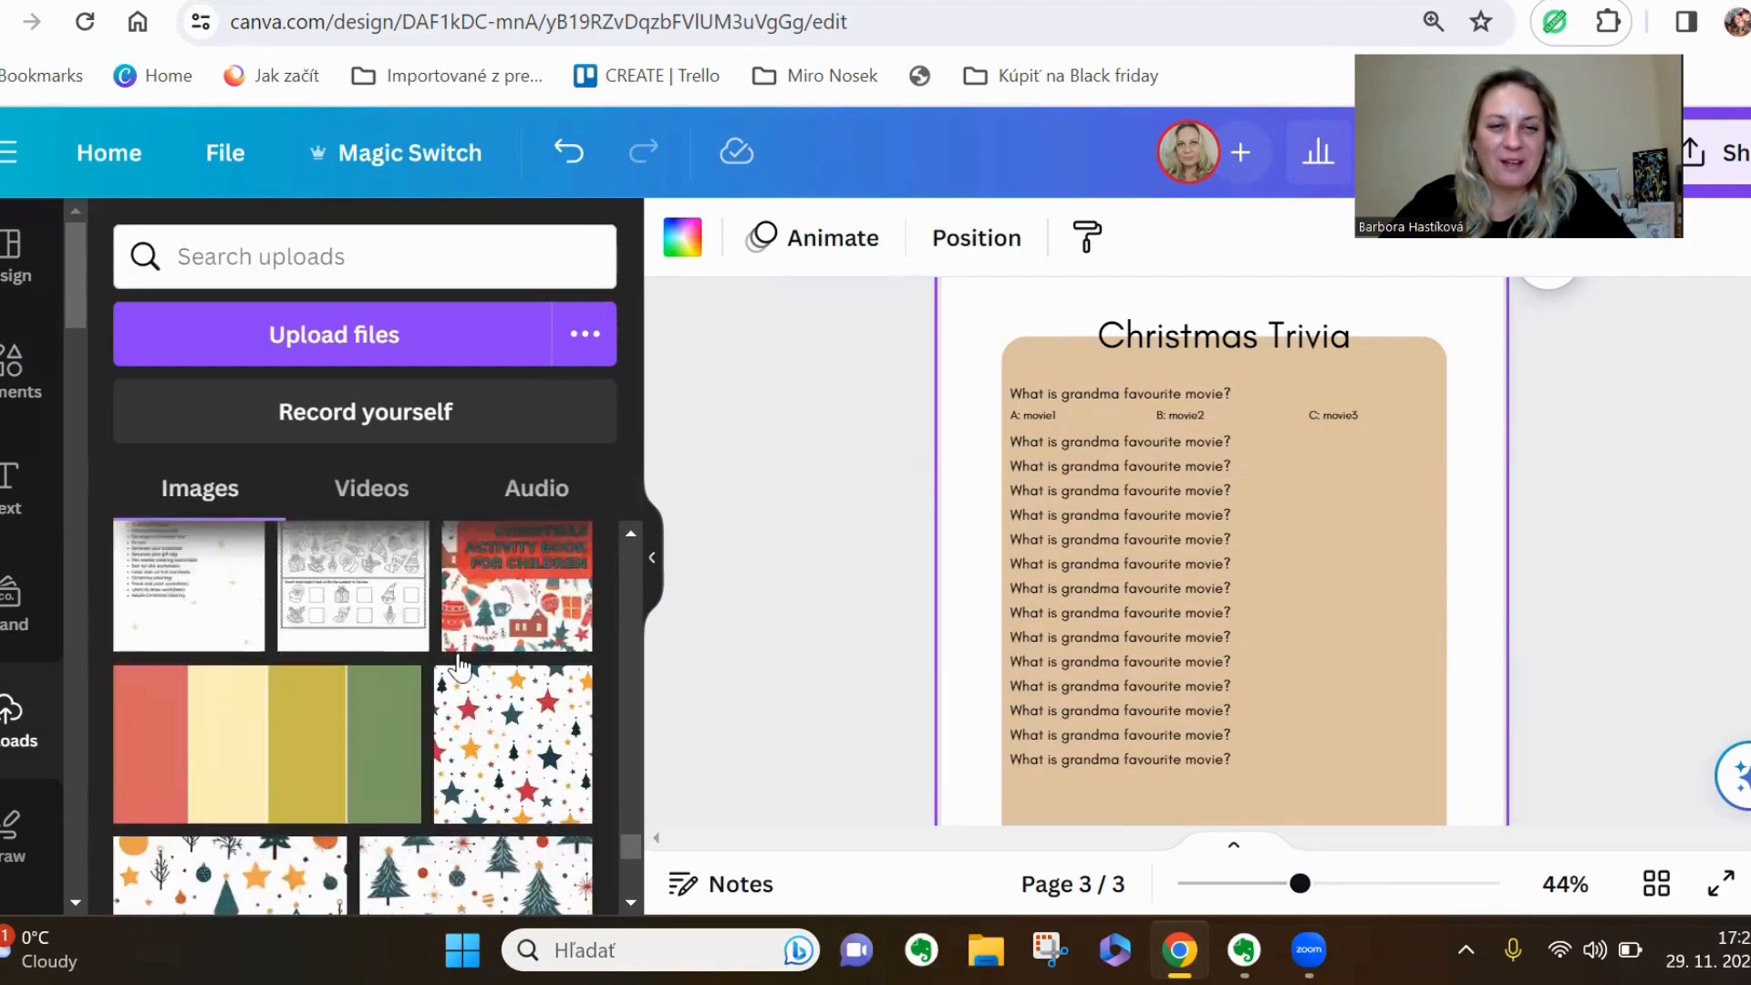
{"action": "scroll", "coordinate": [465, 721], "scroll_direction": "down", "scroll_amount": 8}
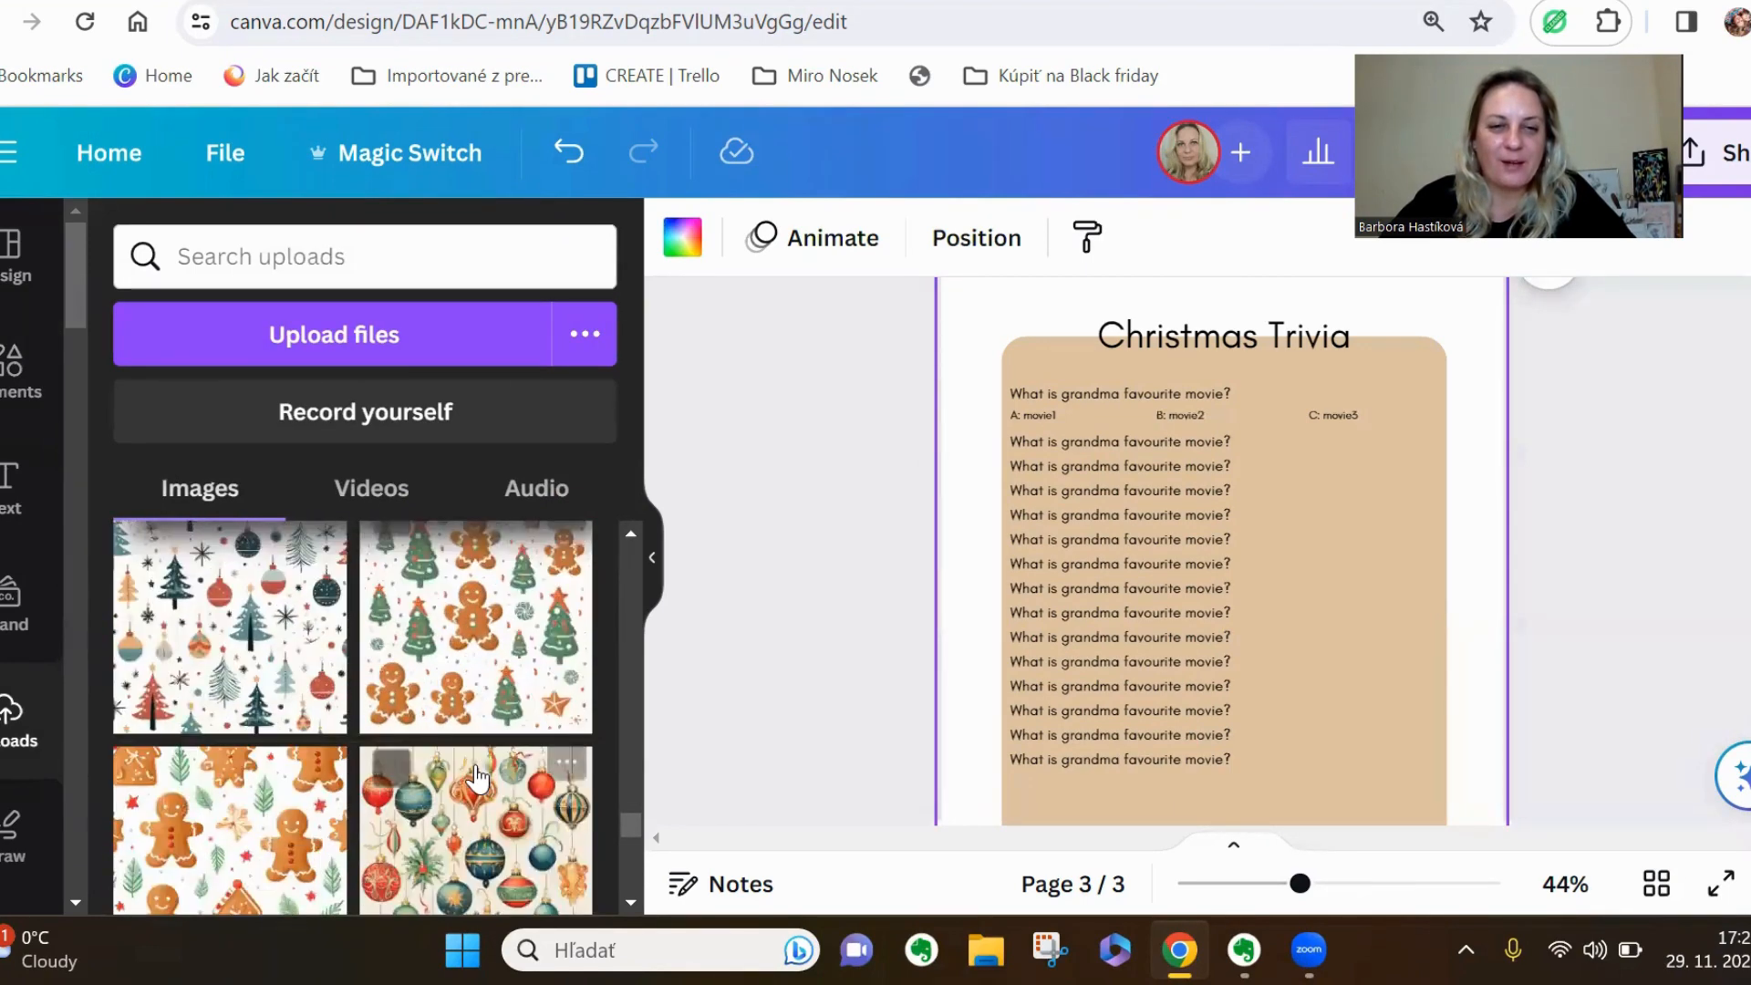
{"action": "scroll", "coordinate": [476, 778], "scroll_direction": "down", "scroll_amount": 3}
{"action": "left_click_drag", "start_coordinate": [239, 792], "coordinate": [942, 503]}
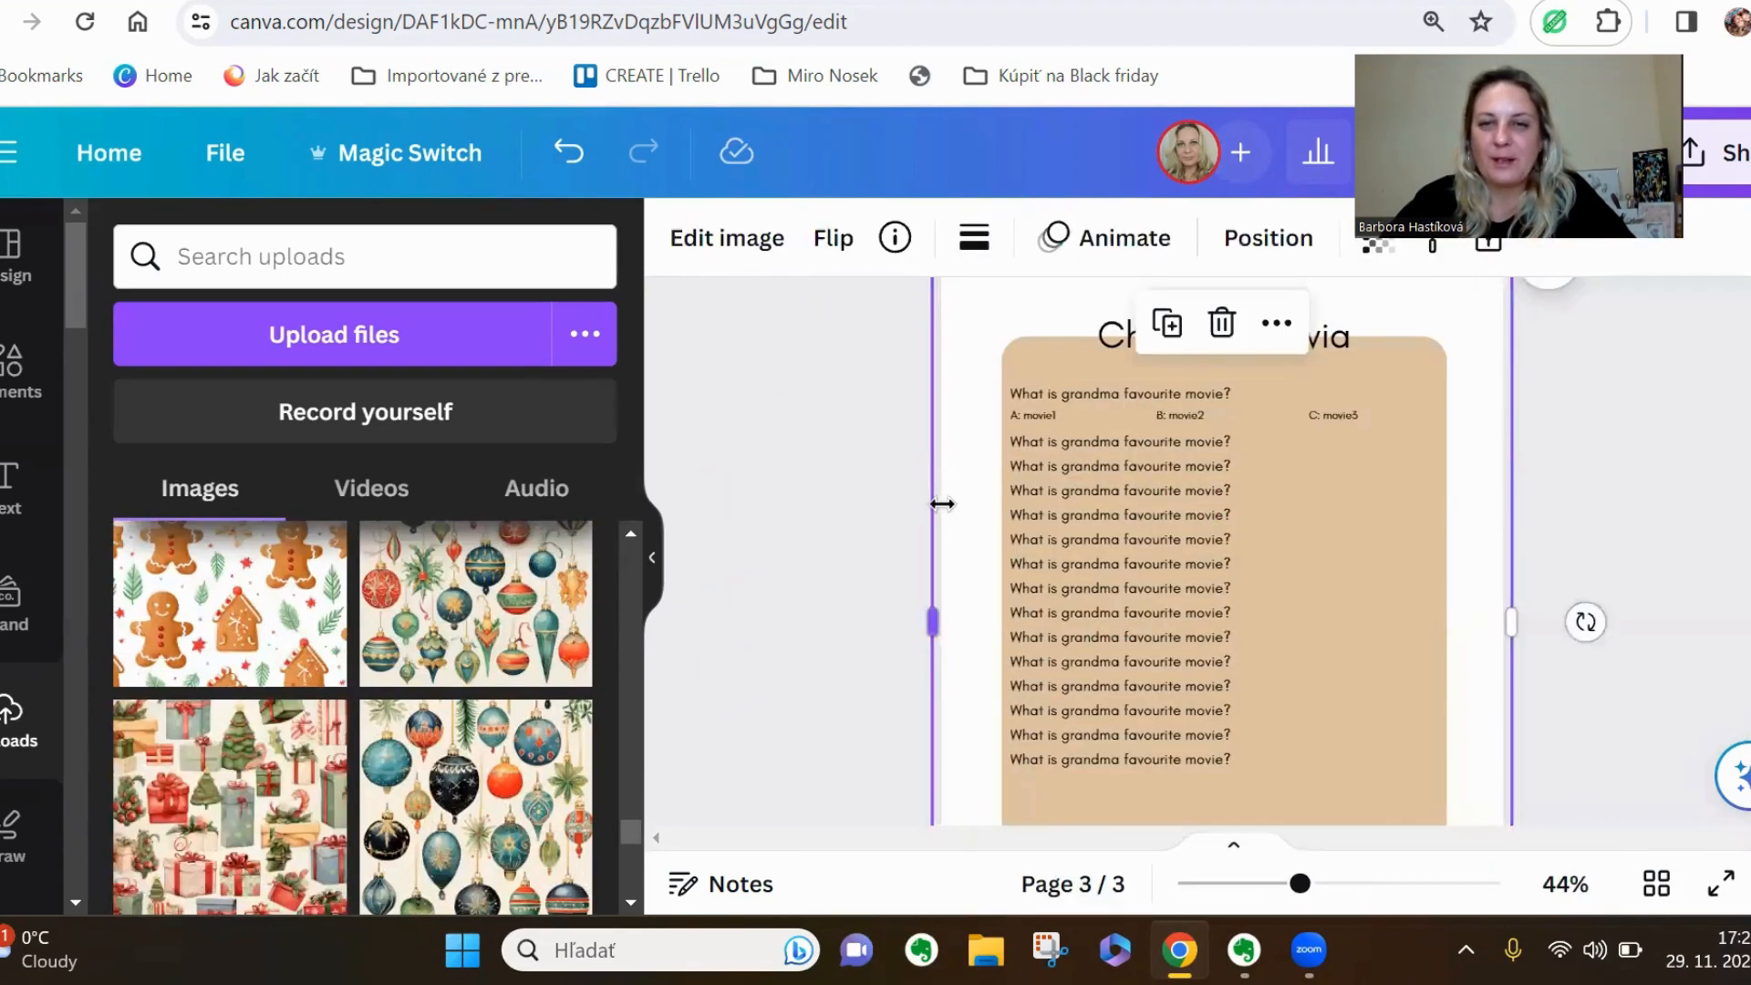
Move the gifts pattern image behind the tan rounded panel in the layer order, directly above the page background
{"action": "left_click", "coordinate": [1241, 261]}
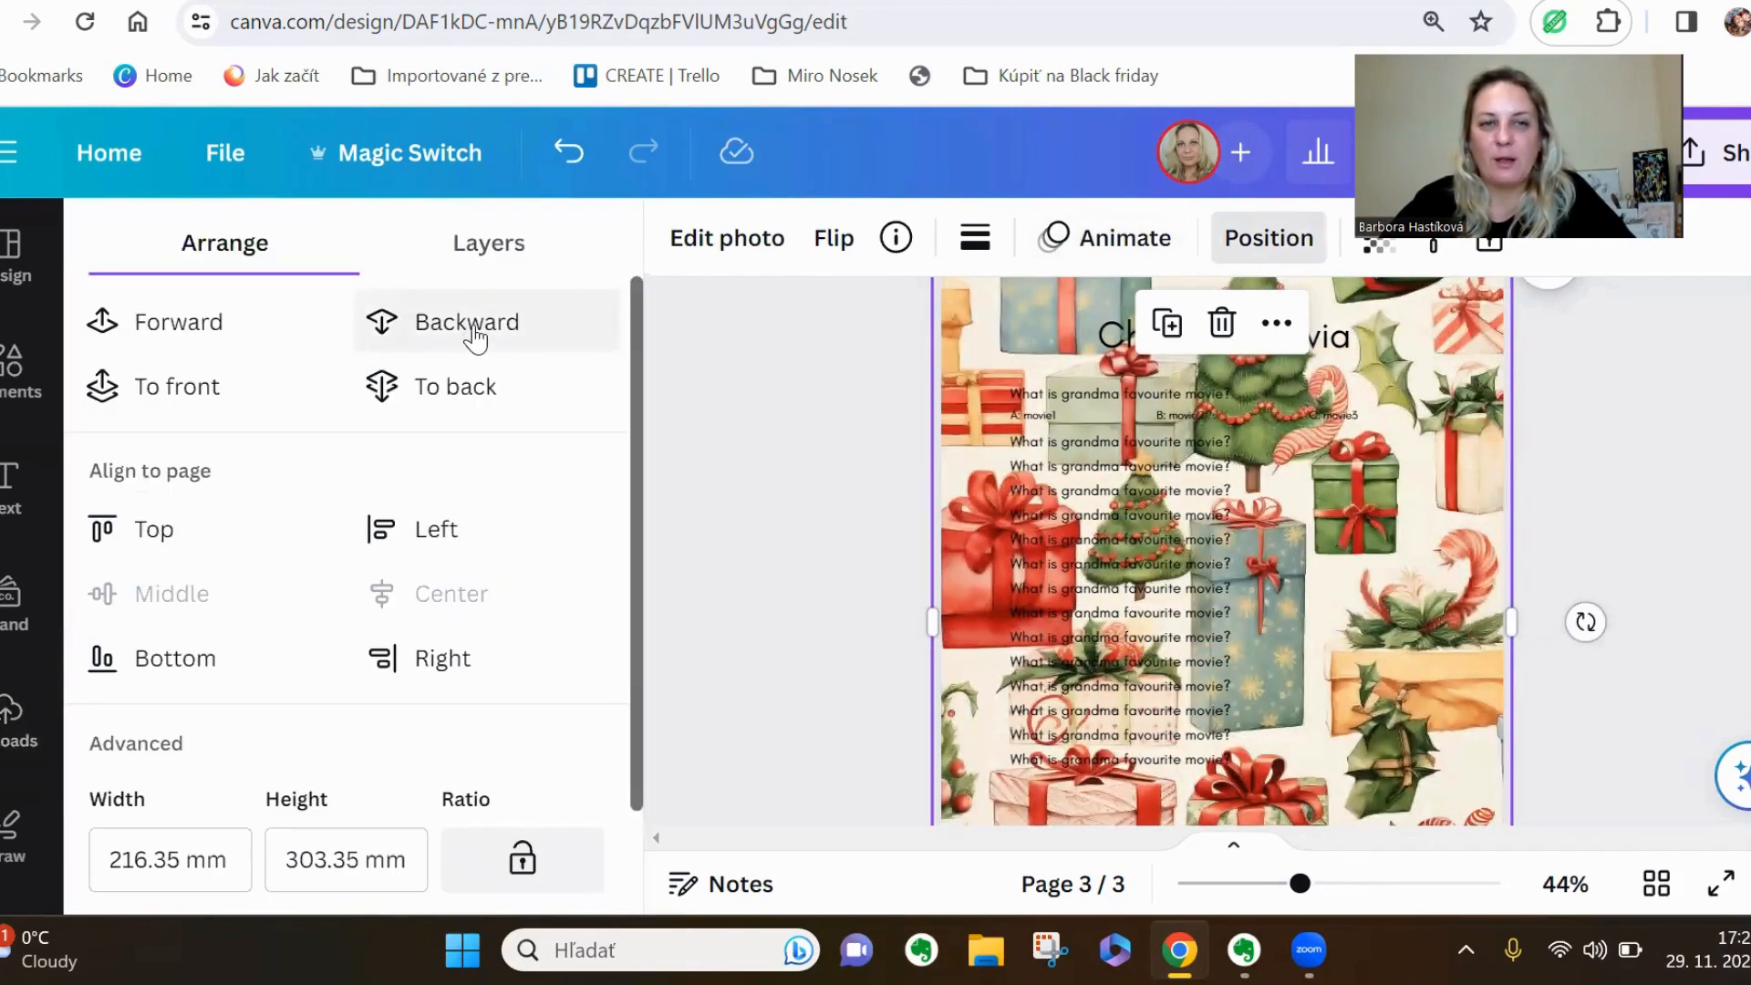
{"action": "left_click", "coordinate": [504, 256]}
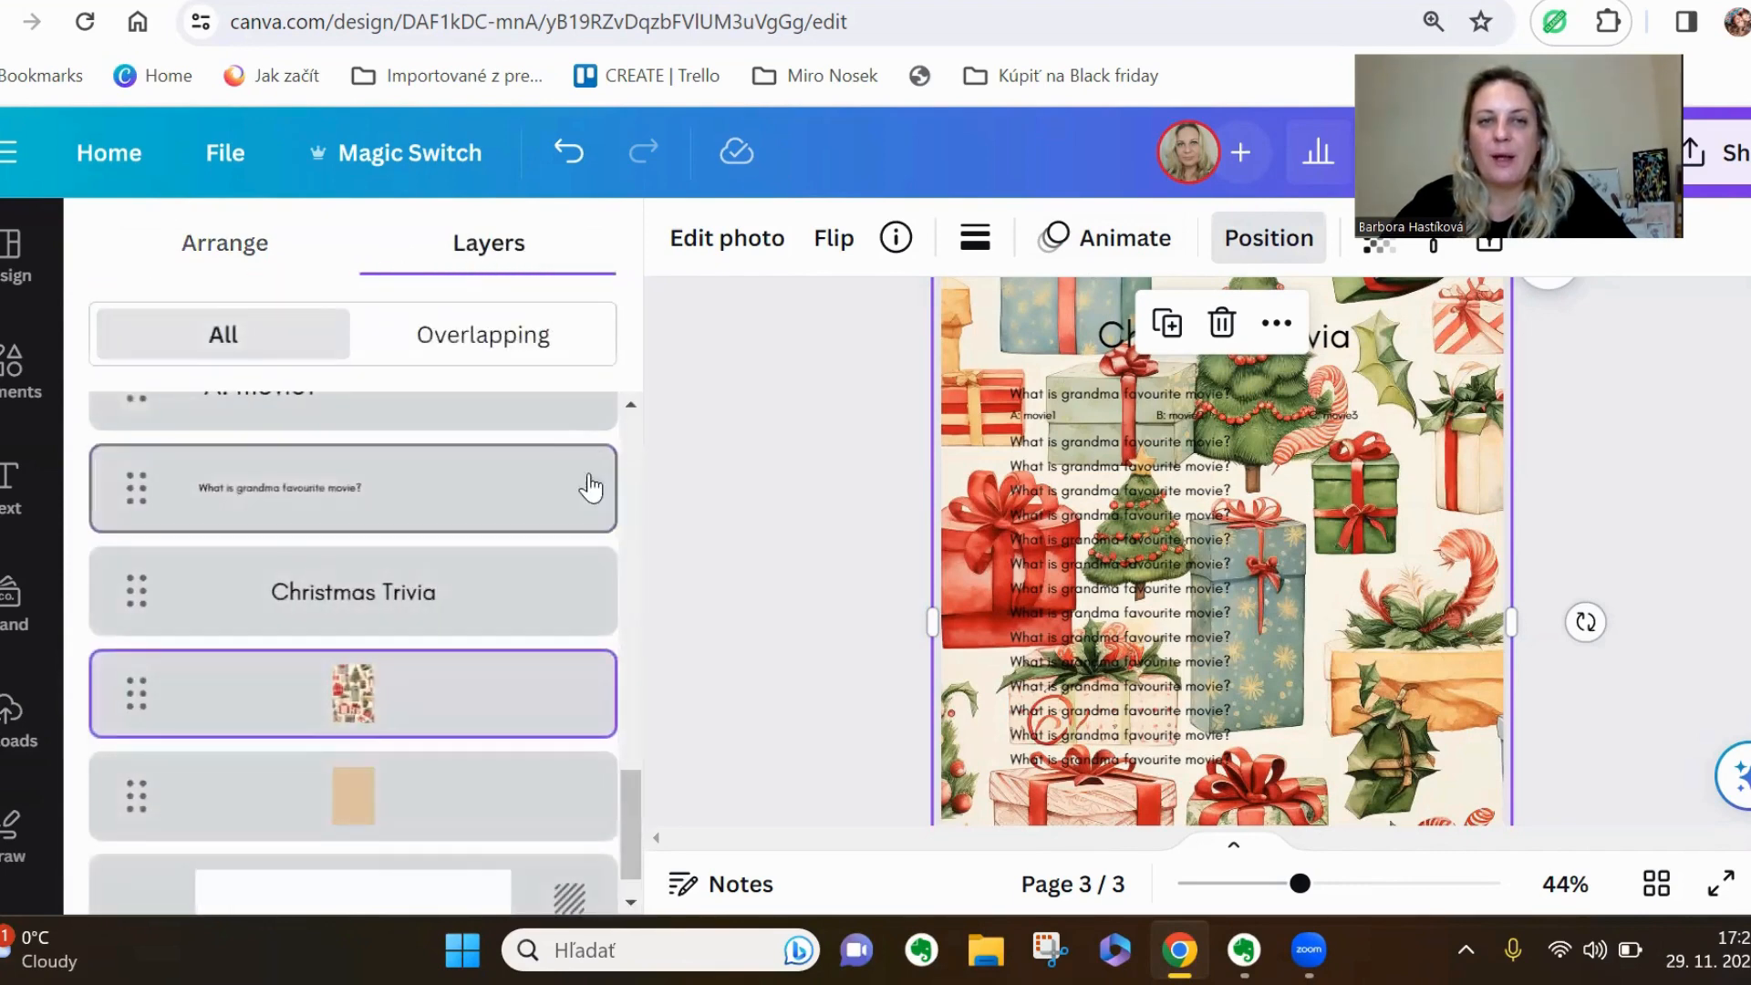
{"action": "scroll", "coordinate": [400, 478], "scroll_direction": "up", "scroll_amount": 3}
{"action": "scroll", "coordinate": [403, 478], "scroll_direction": "down", "scroll_amount": 4}
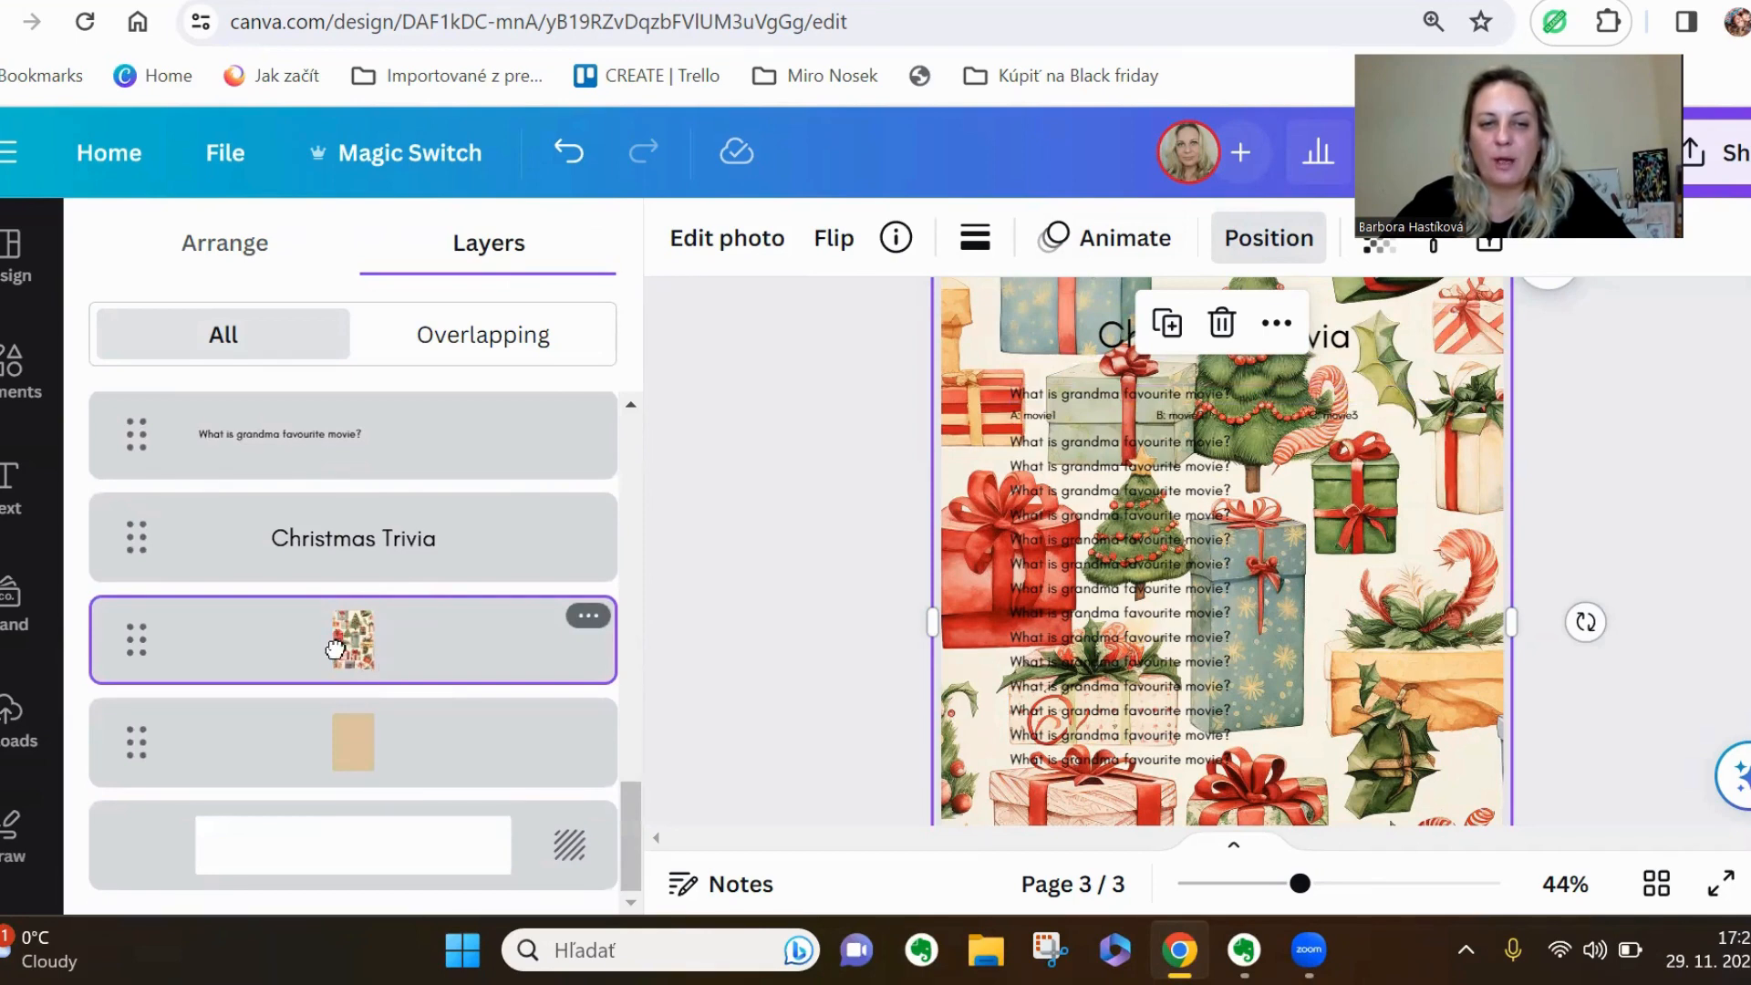
{"action": "left_click_drag", "start_coordinate": [335, 649], "coordinate": [344, 829]}
{"action": "left_click_drag", "start_coordinate": [371, 766], "coordinate": [374, 470]}
{"action": "left_click_drag", "start_coordinate": [380, 529], "coordinate": [364, 757]}
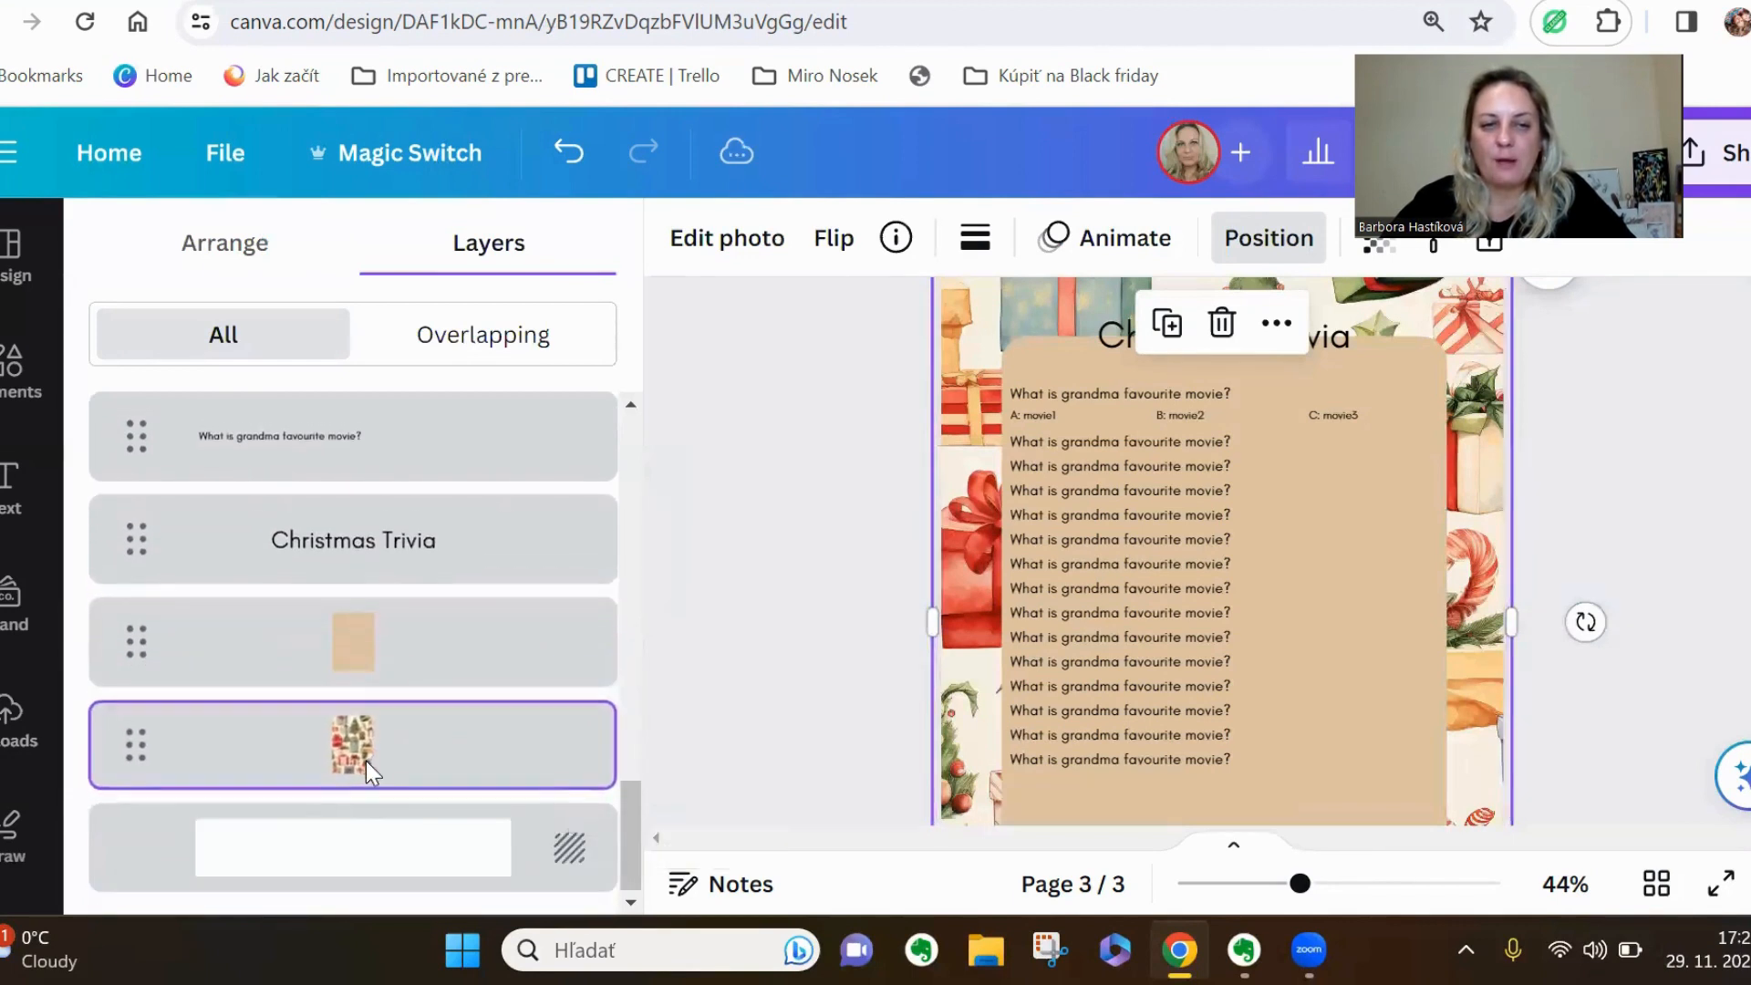
{"action": "left_click", "coordinate": [770, 686]}
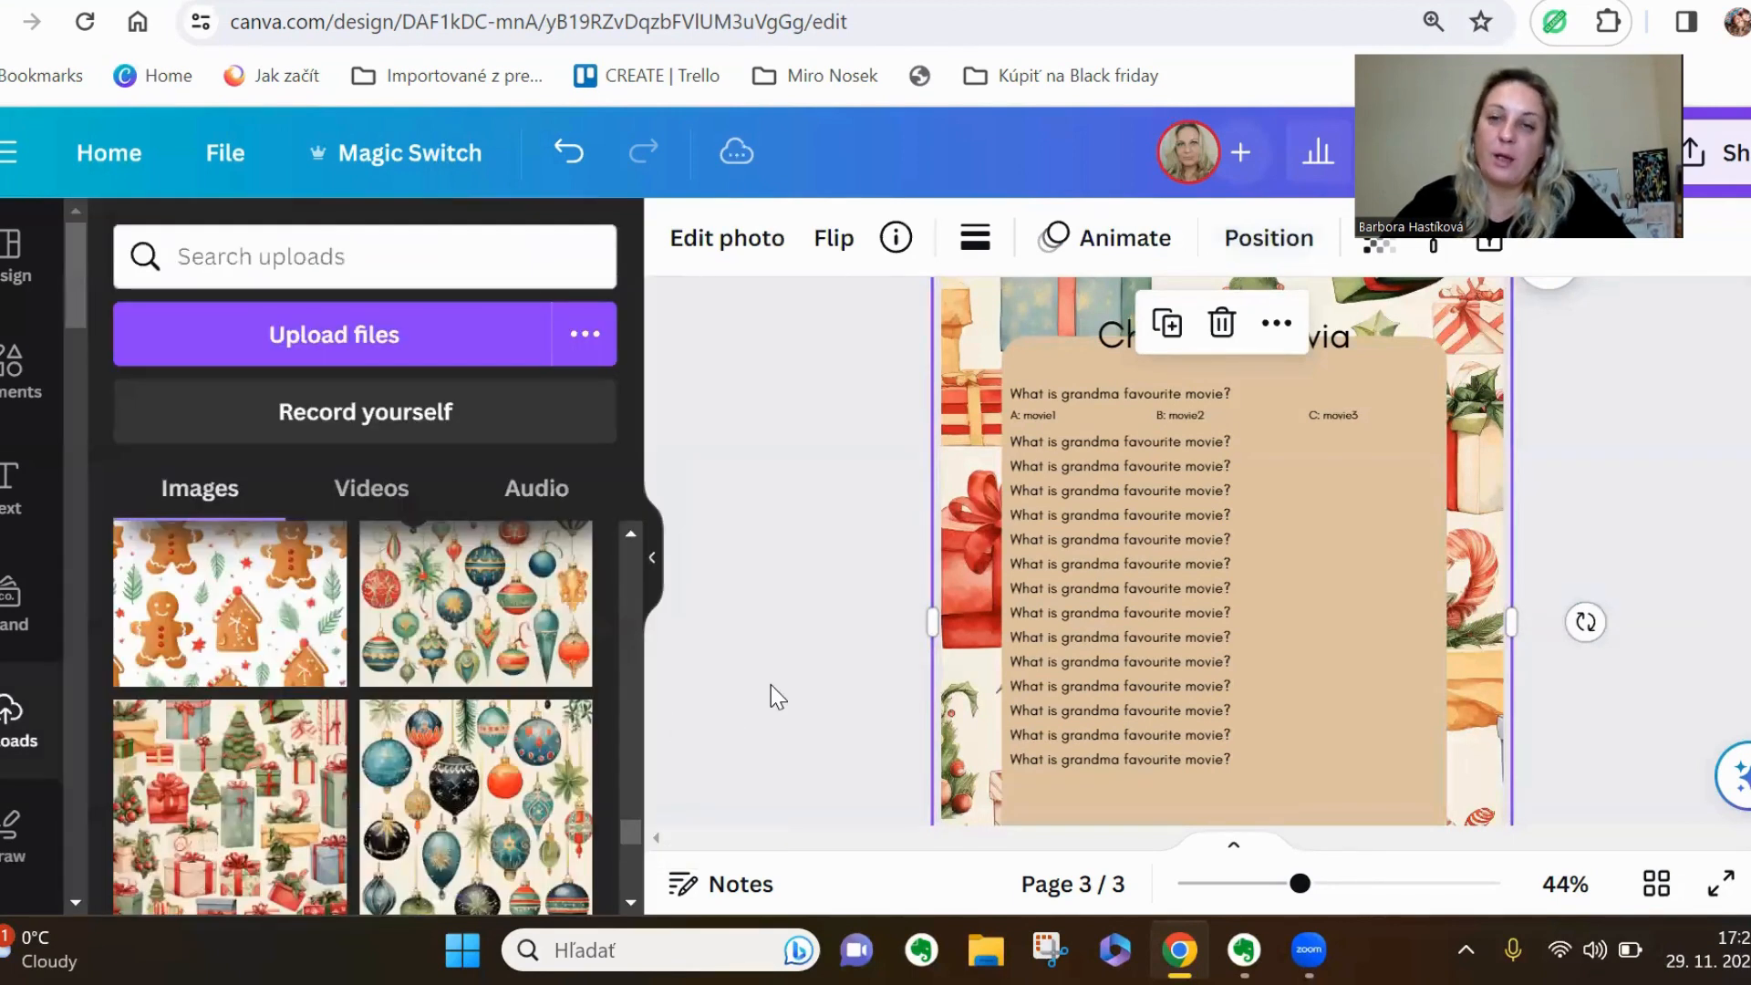
Check the transparency setting of the gifts pattern background and deselect the image
{"action": "scroll", "coordinate": [1570, 511], "scroll_direction": "up", "scroll_amount": 2}
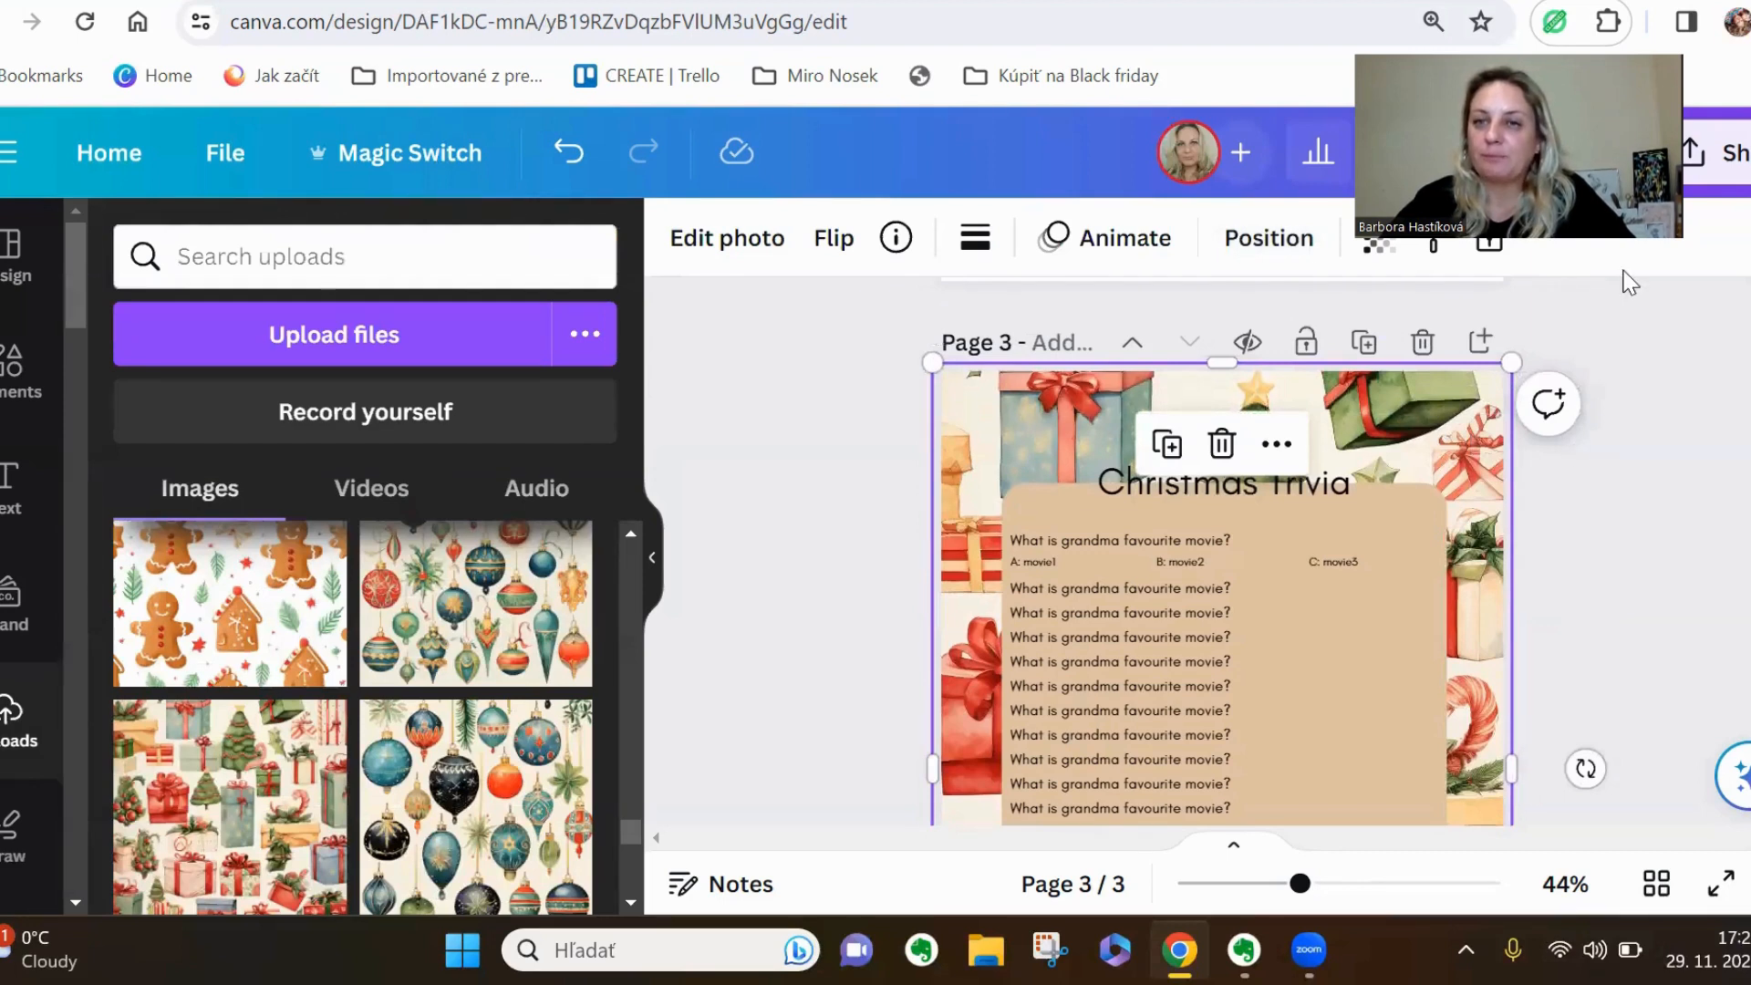
{"action": "left_click", "coordinate": [1378, 238]}
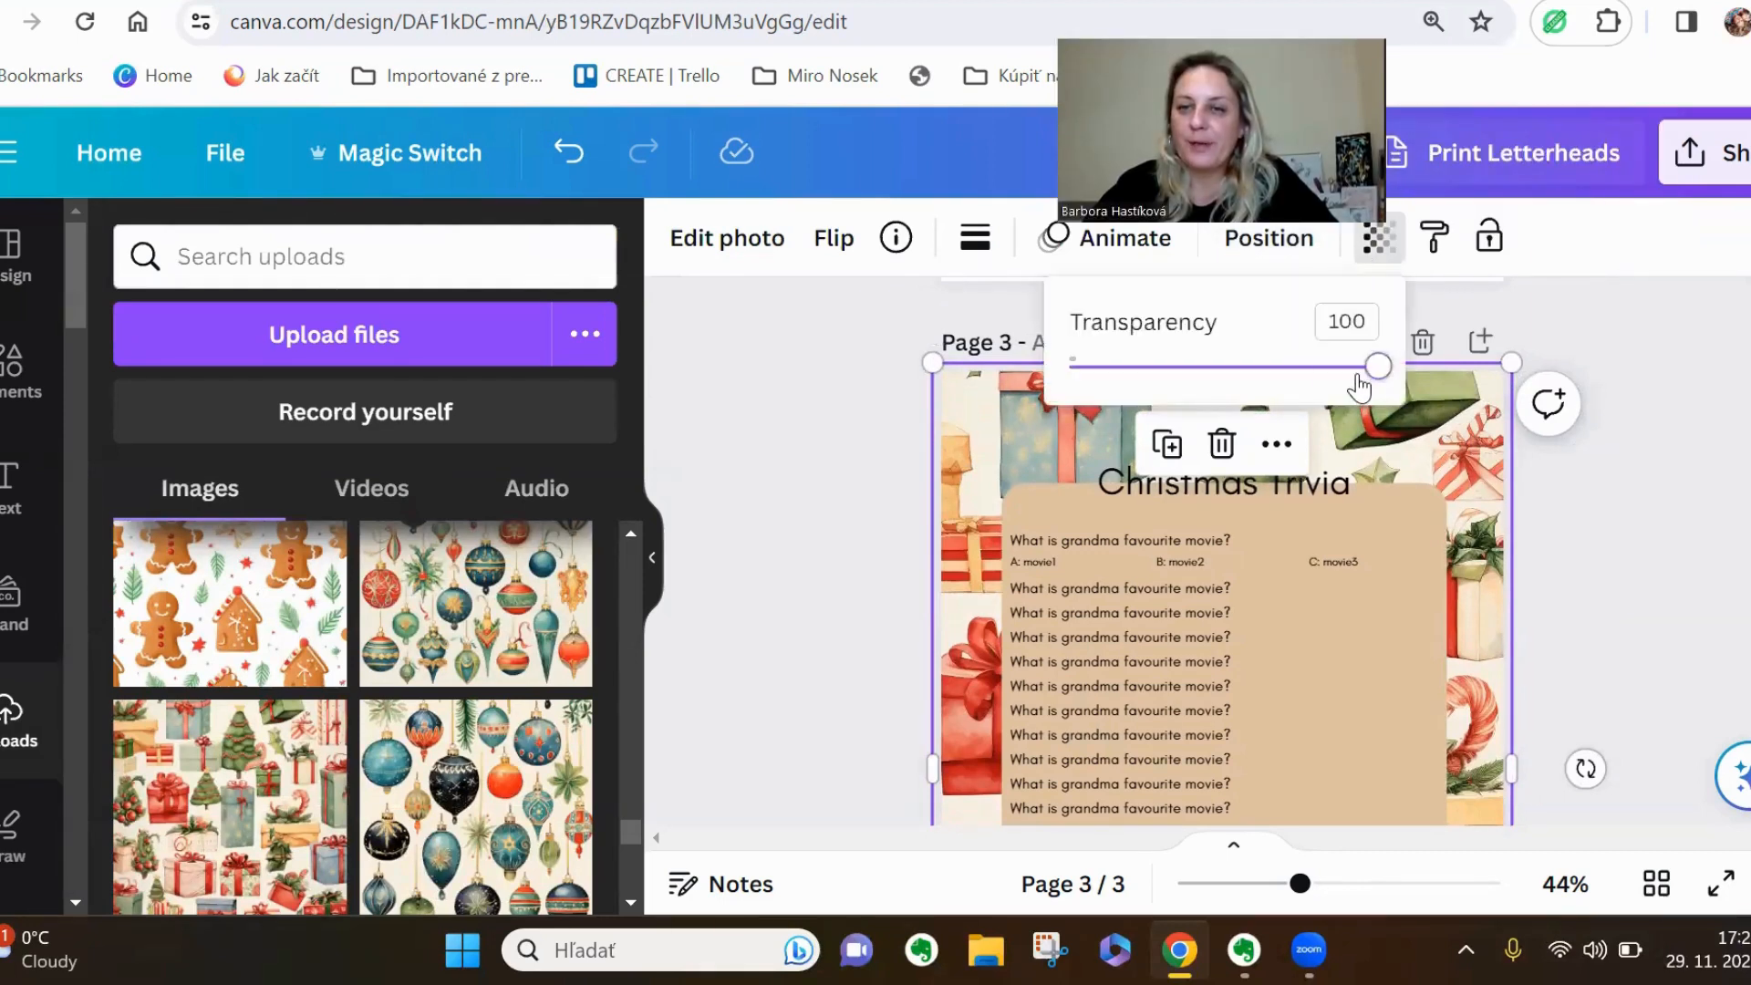
{"action": "mouse_move", "coordinate": [1354, 366]}
{"action": "left_mouse_down"}
{"action": "mouse_move", "coordinate": [1313, 364]}
{"action": "mouse_move", "coordinate": [1358, 387]}
{"action": "left_mouse_up"}
{"action": "left_click", "coordinate": [1545, 502]}
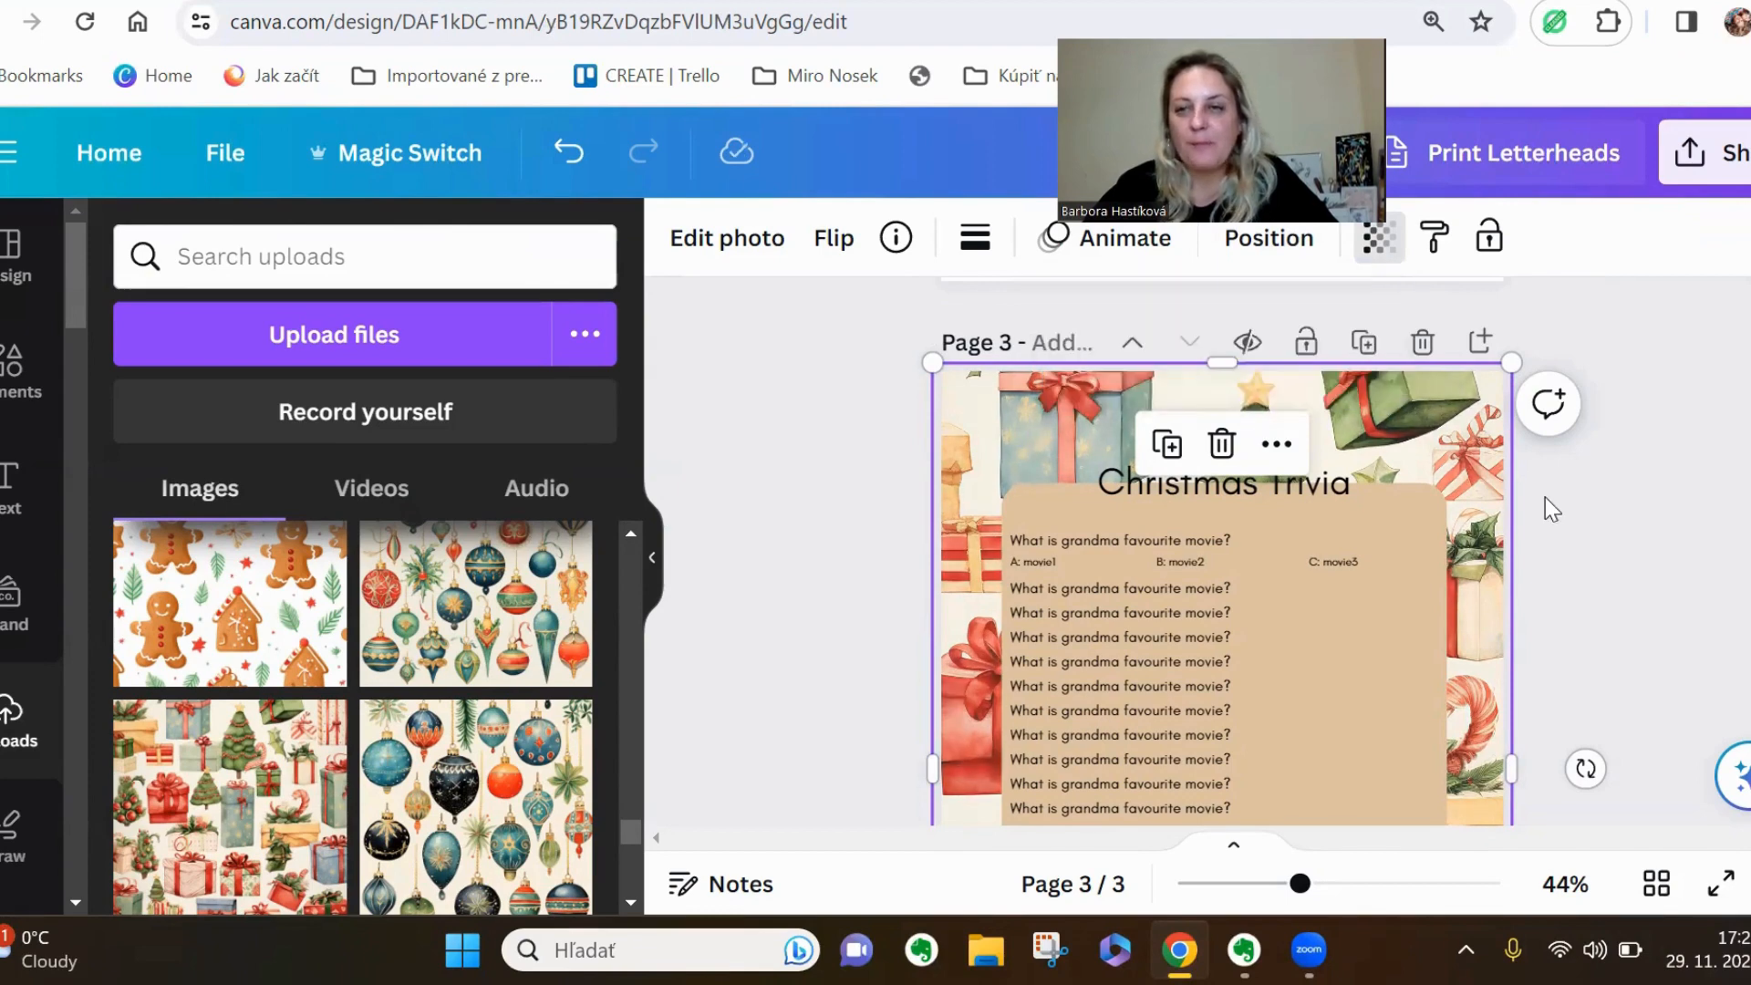
{"action": "left_click", "coordinate": [1585, 579]}
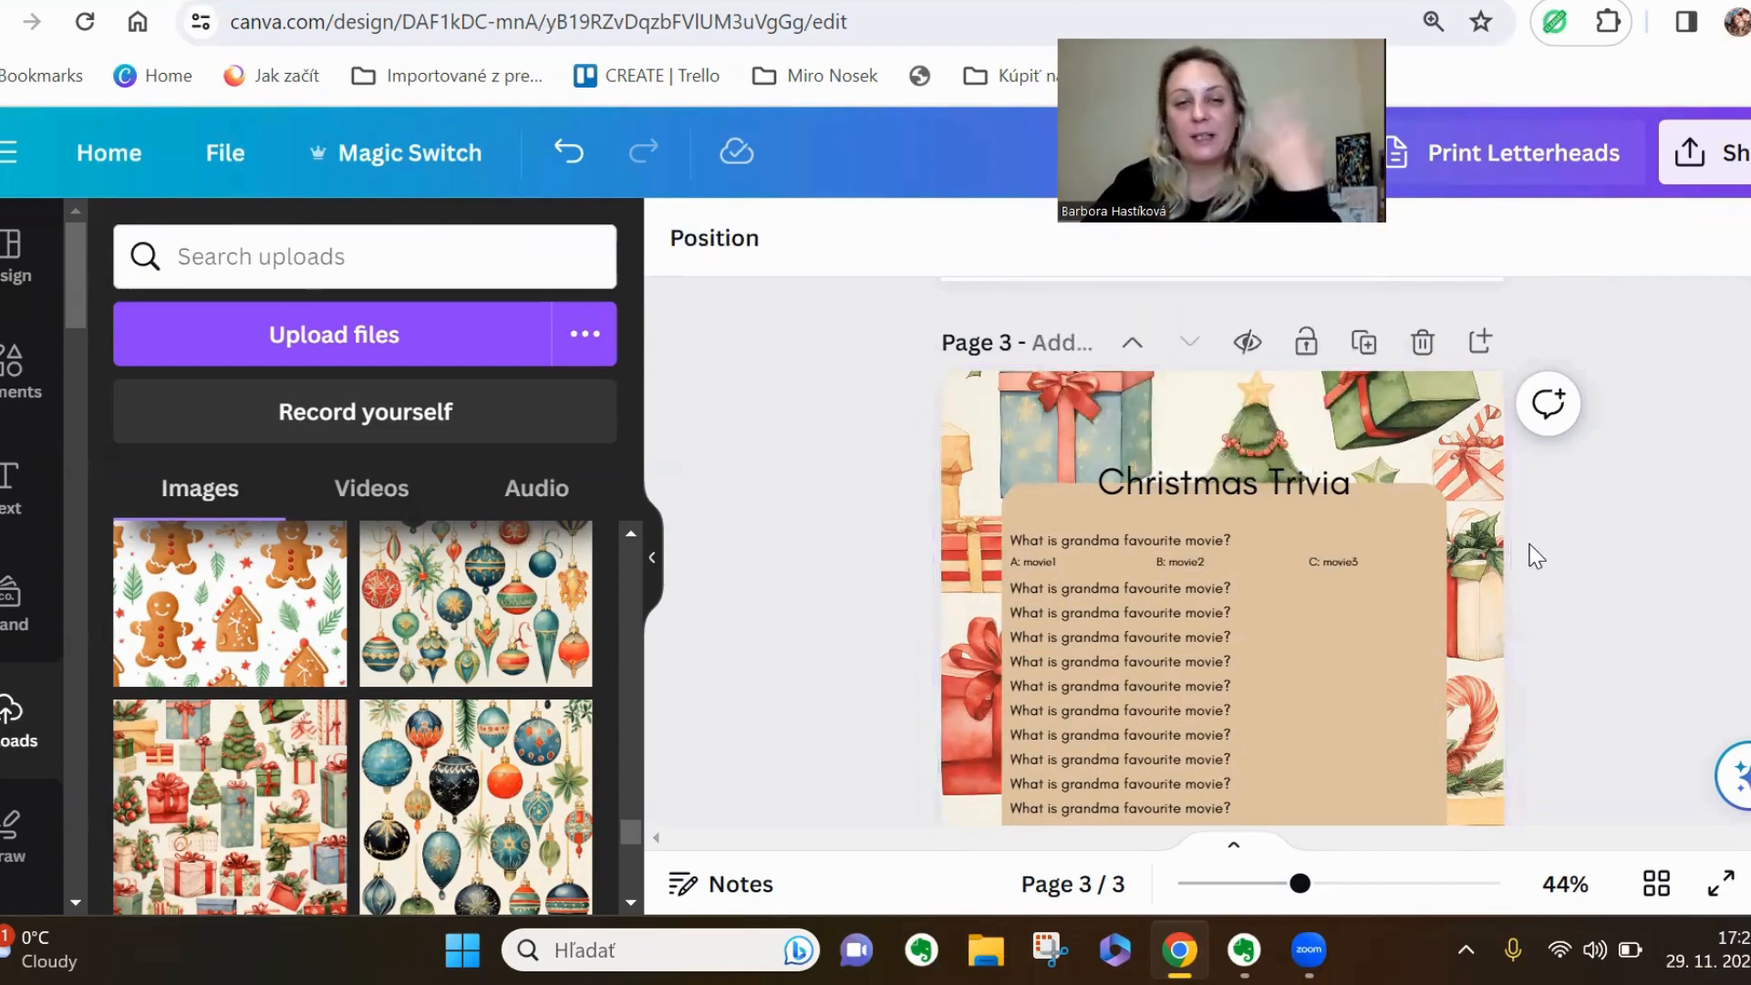
Search the elements library for "christmas lights" and show all matching graphics
{"action": "left_click", "coordinate": [14, 369]}
{"action": "left_click", "coordinate": [297, 271]}
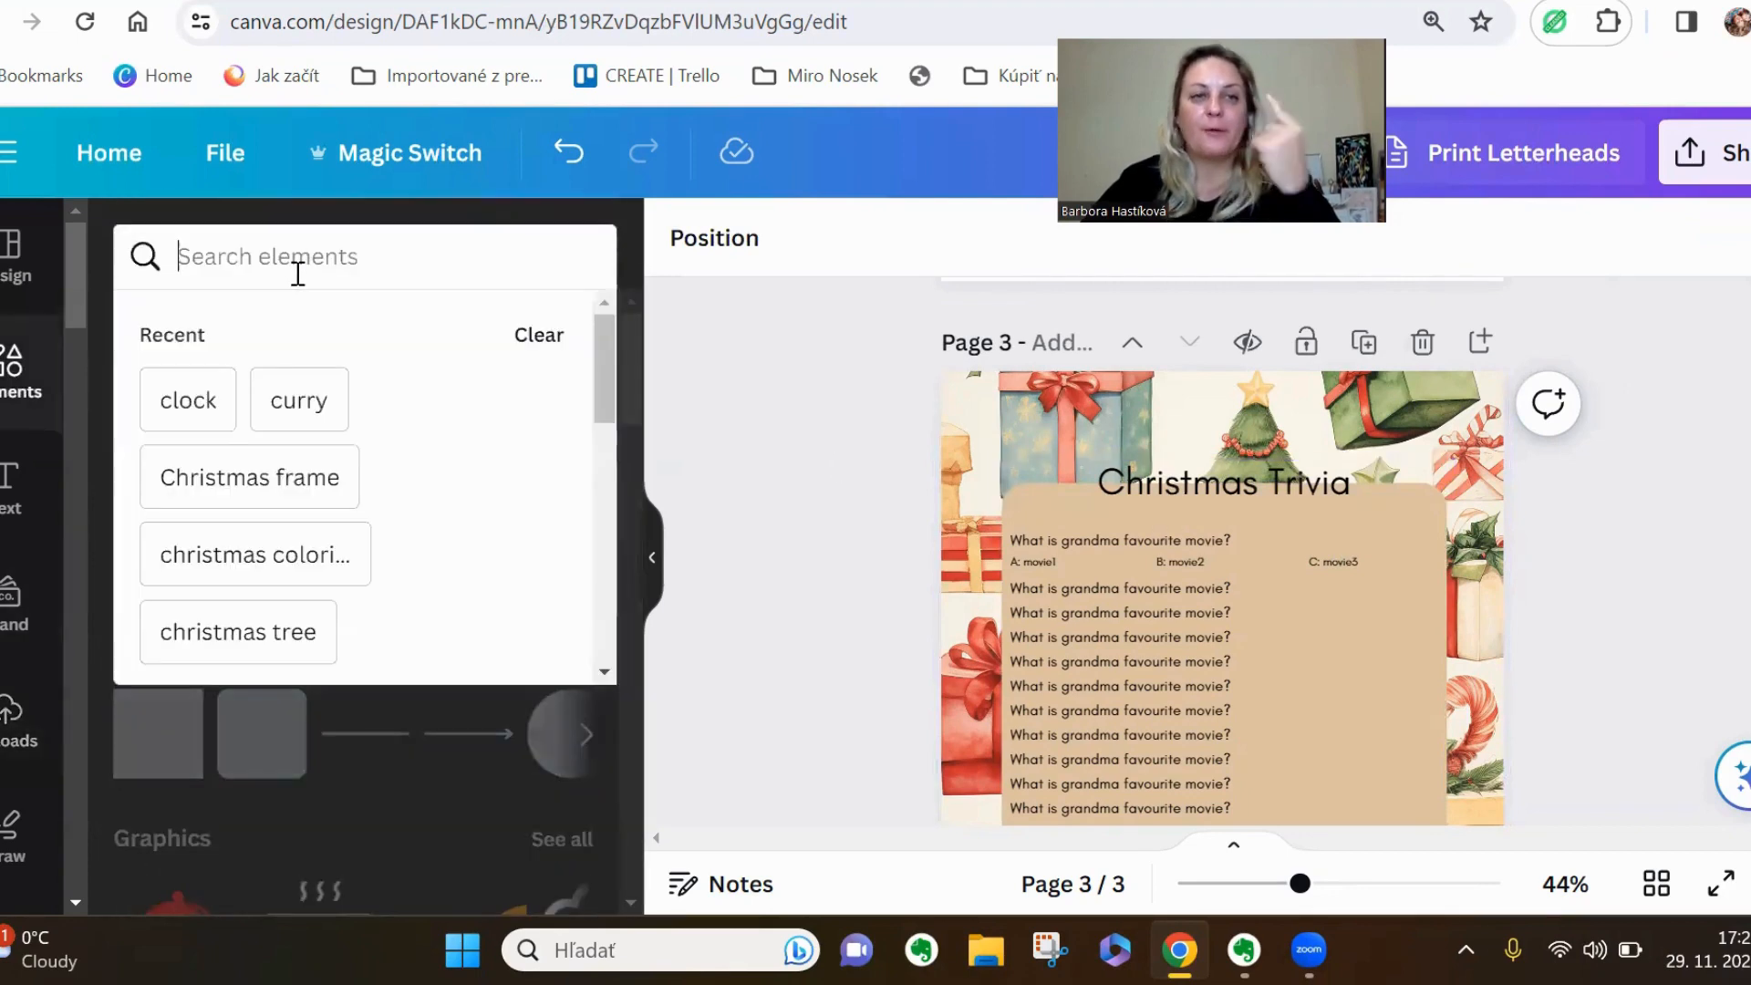
{"action": "type", "text": "christma"}
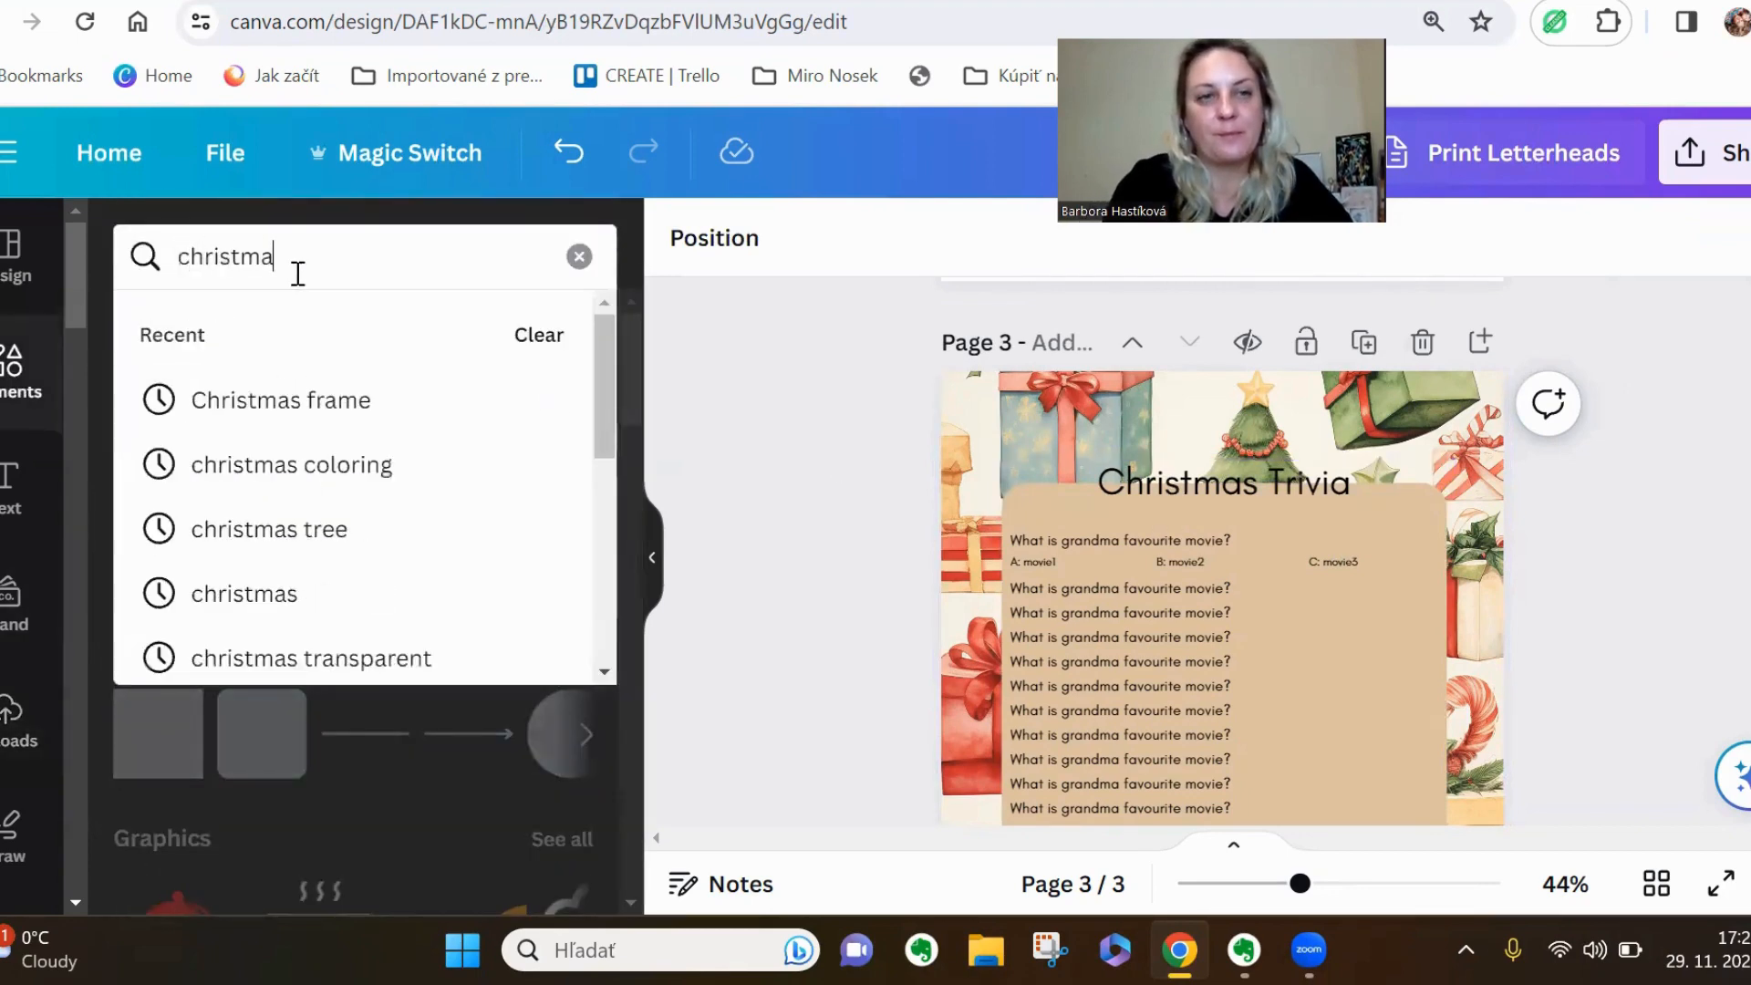
{"action": "type", "text": "s light"}
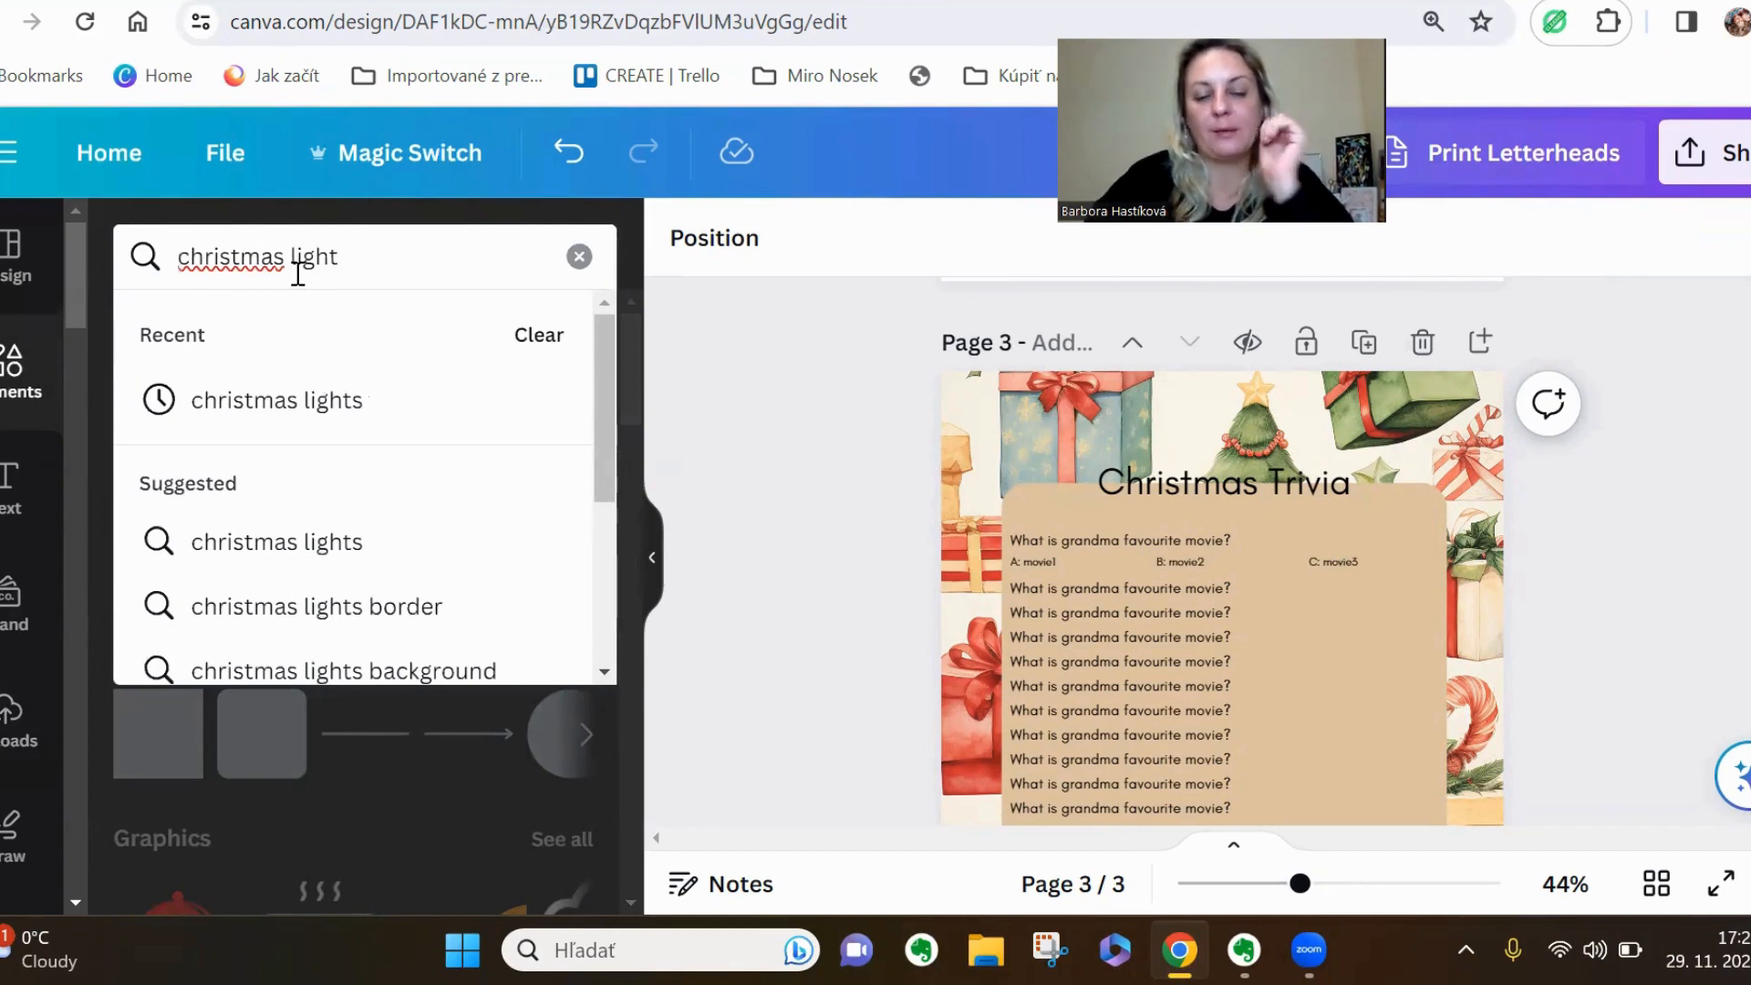
{"action": "left_click", "coordinate": [298, 415]}
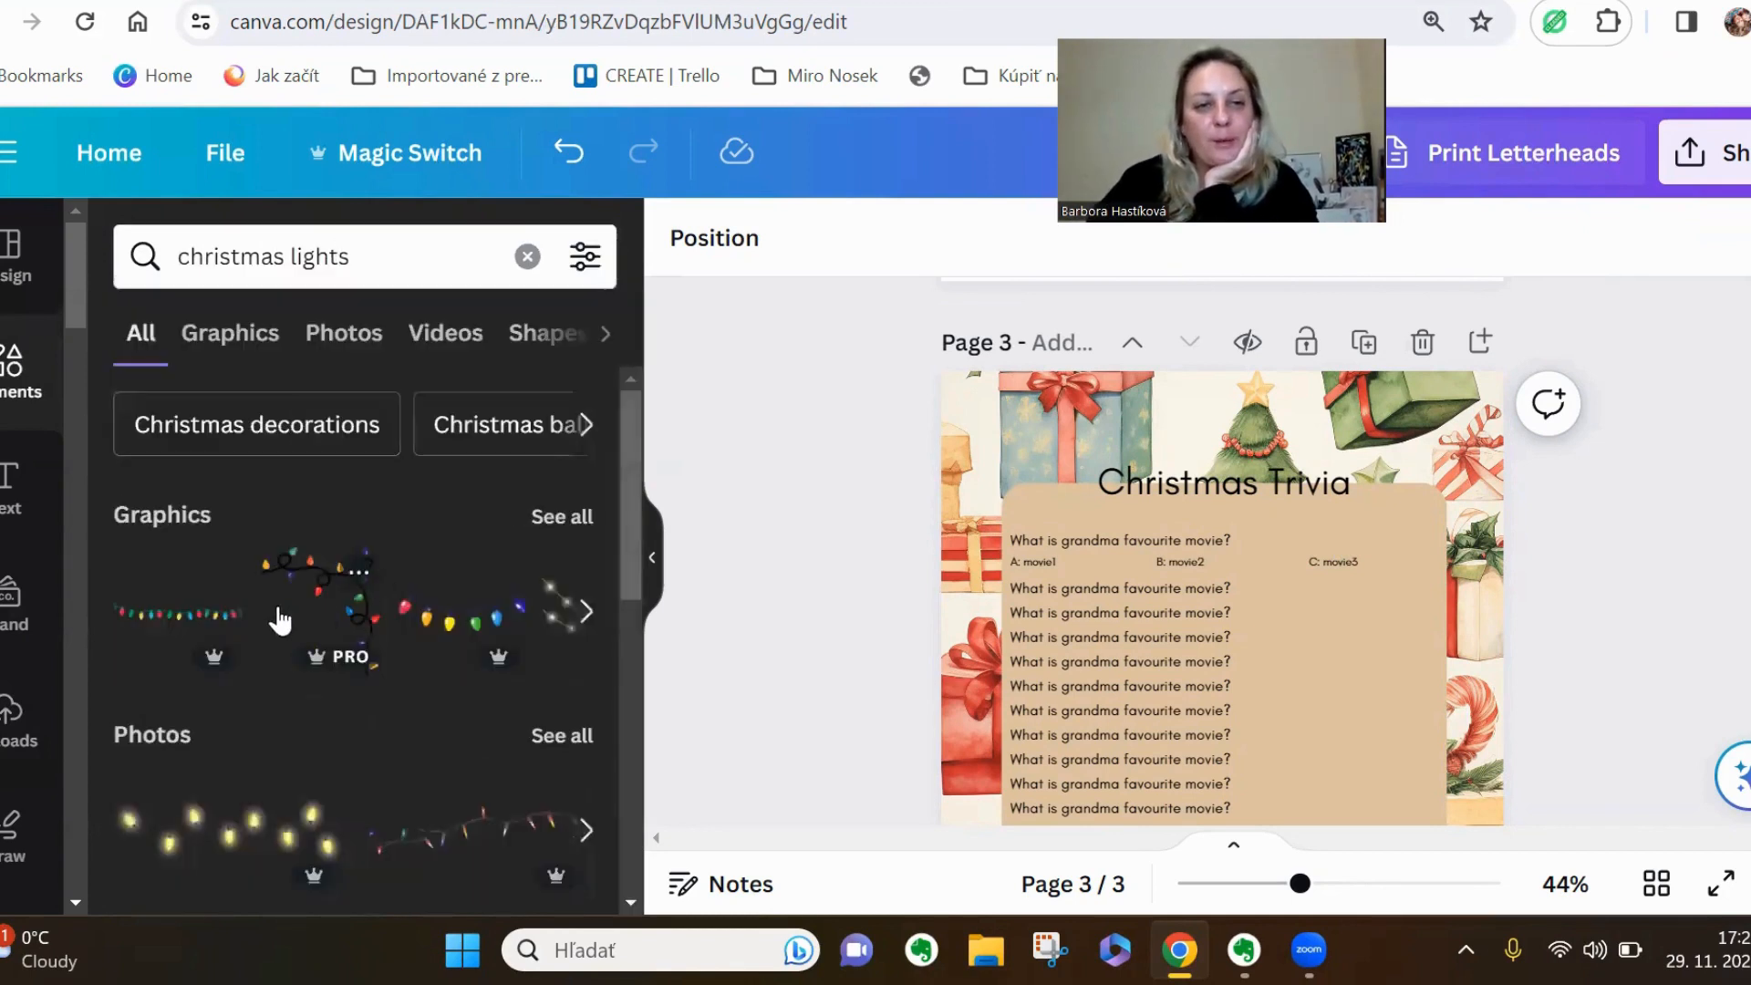
{"action": "left_click", "coordinate": [572, 529]}
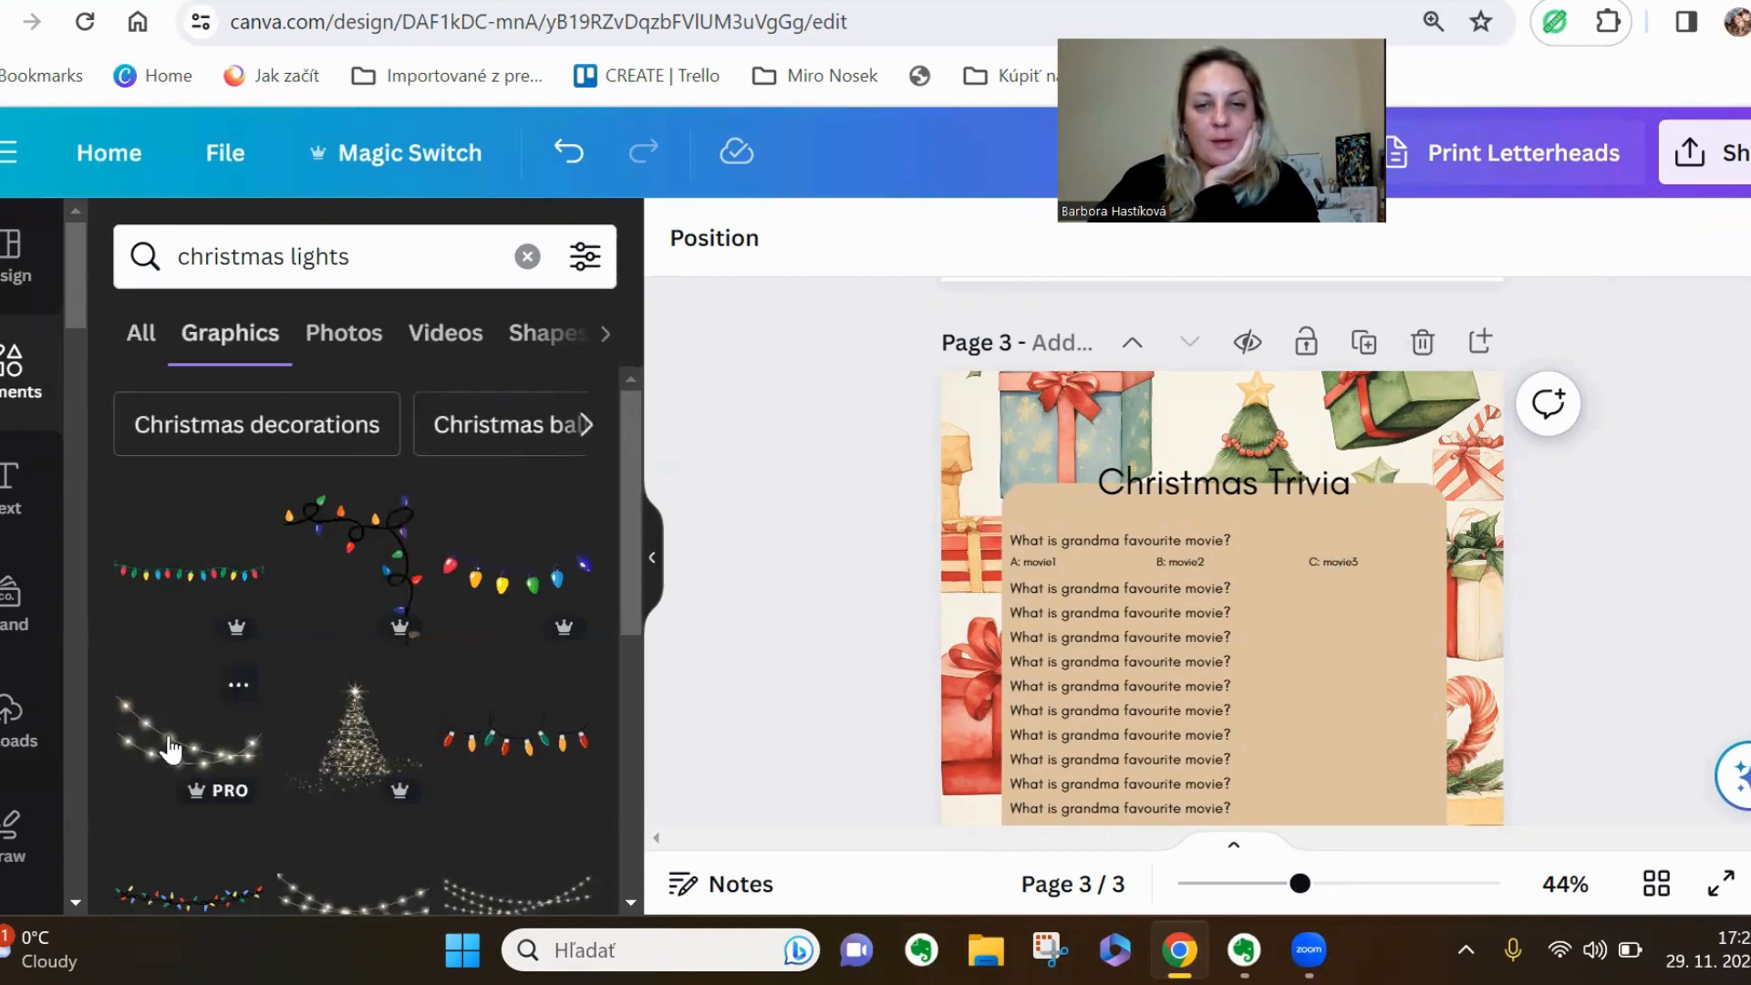
Add the glowing white string lights graphic and enlarge it to span the page width behind the Christmas Trivia title area
{"action": "left_click", "coordinate": [171, 749]}
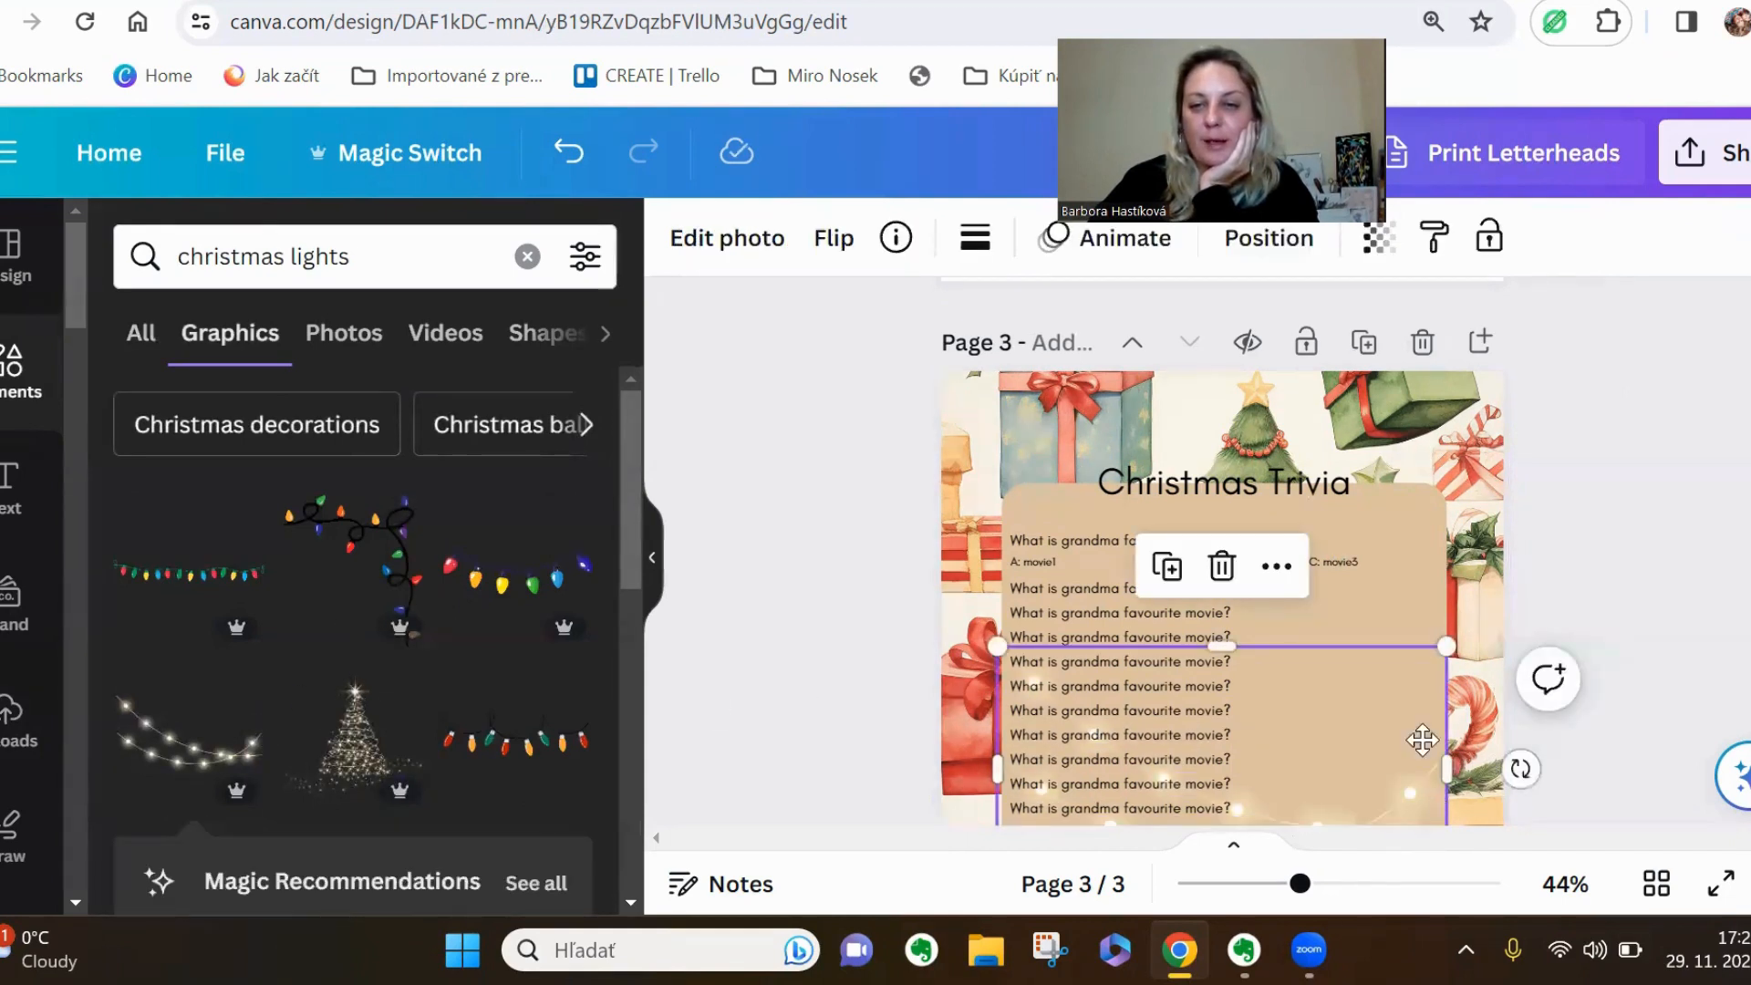
{"action": "left_click_drag", "start_coordinate": [1423, 738], "coordinate": [1330, 440]}
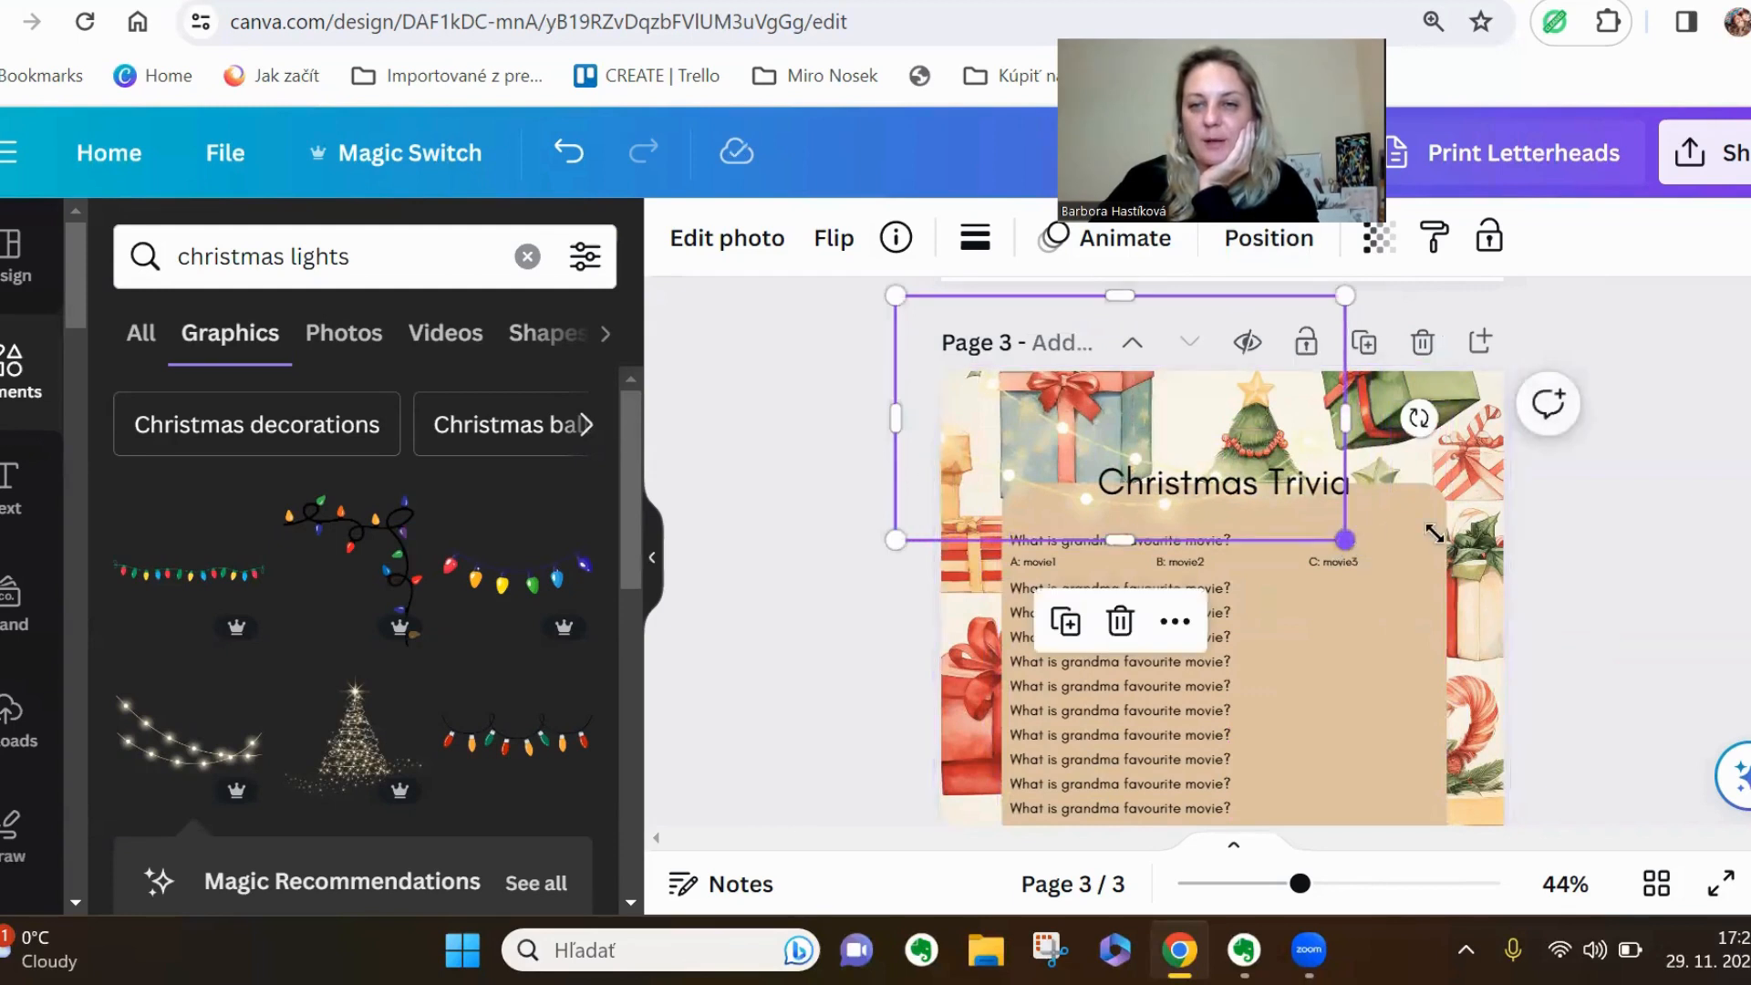
{"action": "left_click_drag", "start_coordinate": [1345, 540], "coordinate": [1557, 538]}
{"action": "left_click_drag", "start_coordinate": [1456, 564], "coordinate": [1461, 500]}
{"action": "left_click", "coordinate": [1594, 655]}
{"action": "scroll", "coordinate": [1587, 658], "scroll_direction": "down", "scroll_amount": 3}
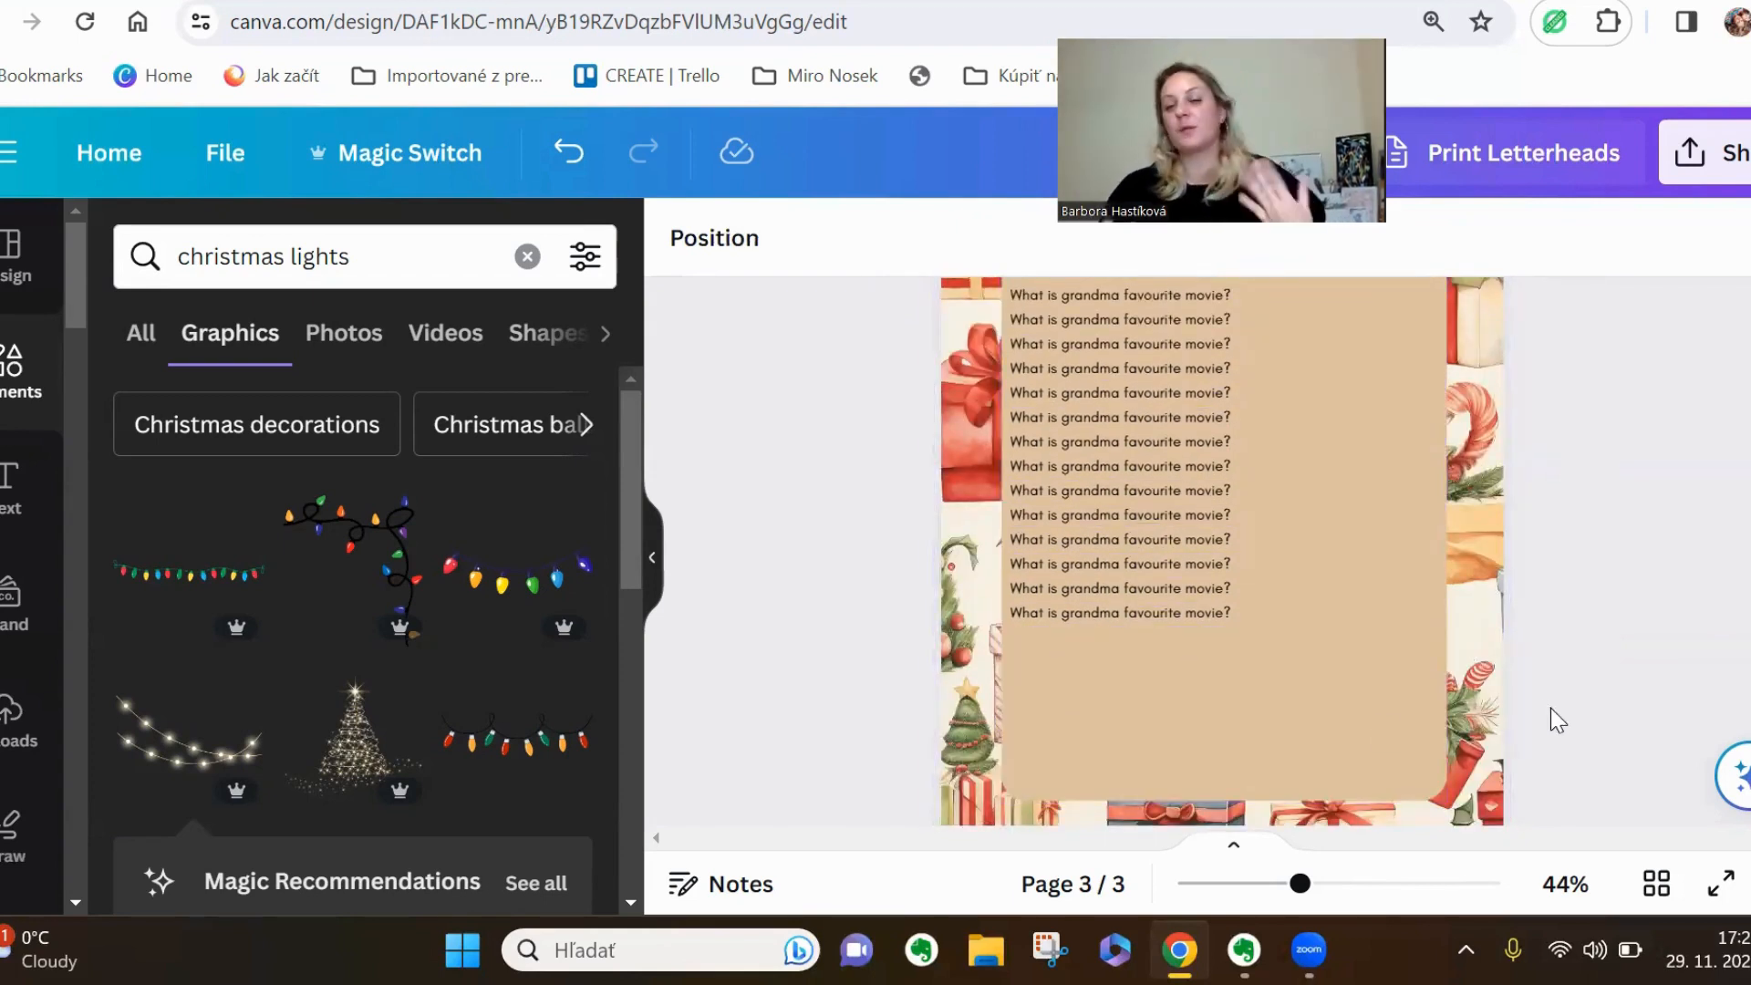
{"action": "scroll", "coordinate": [1550, 708], "scroll_direction": "up", "scroll_amount": 2}
{"action": "scroll", "coordinate": [1550, 708], "scroll_direction": "up", "scroll_amount": 2}
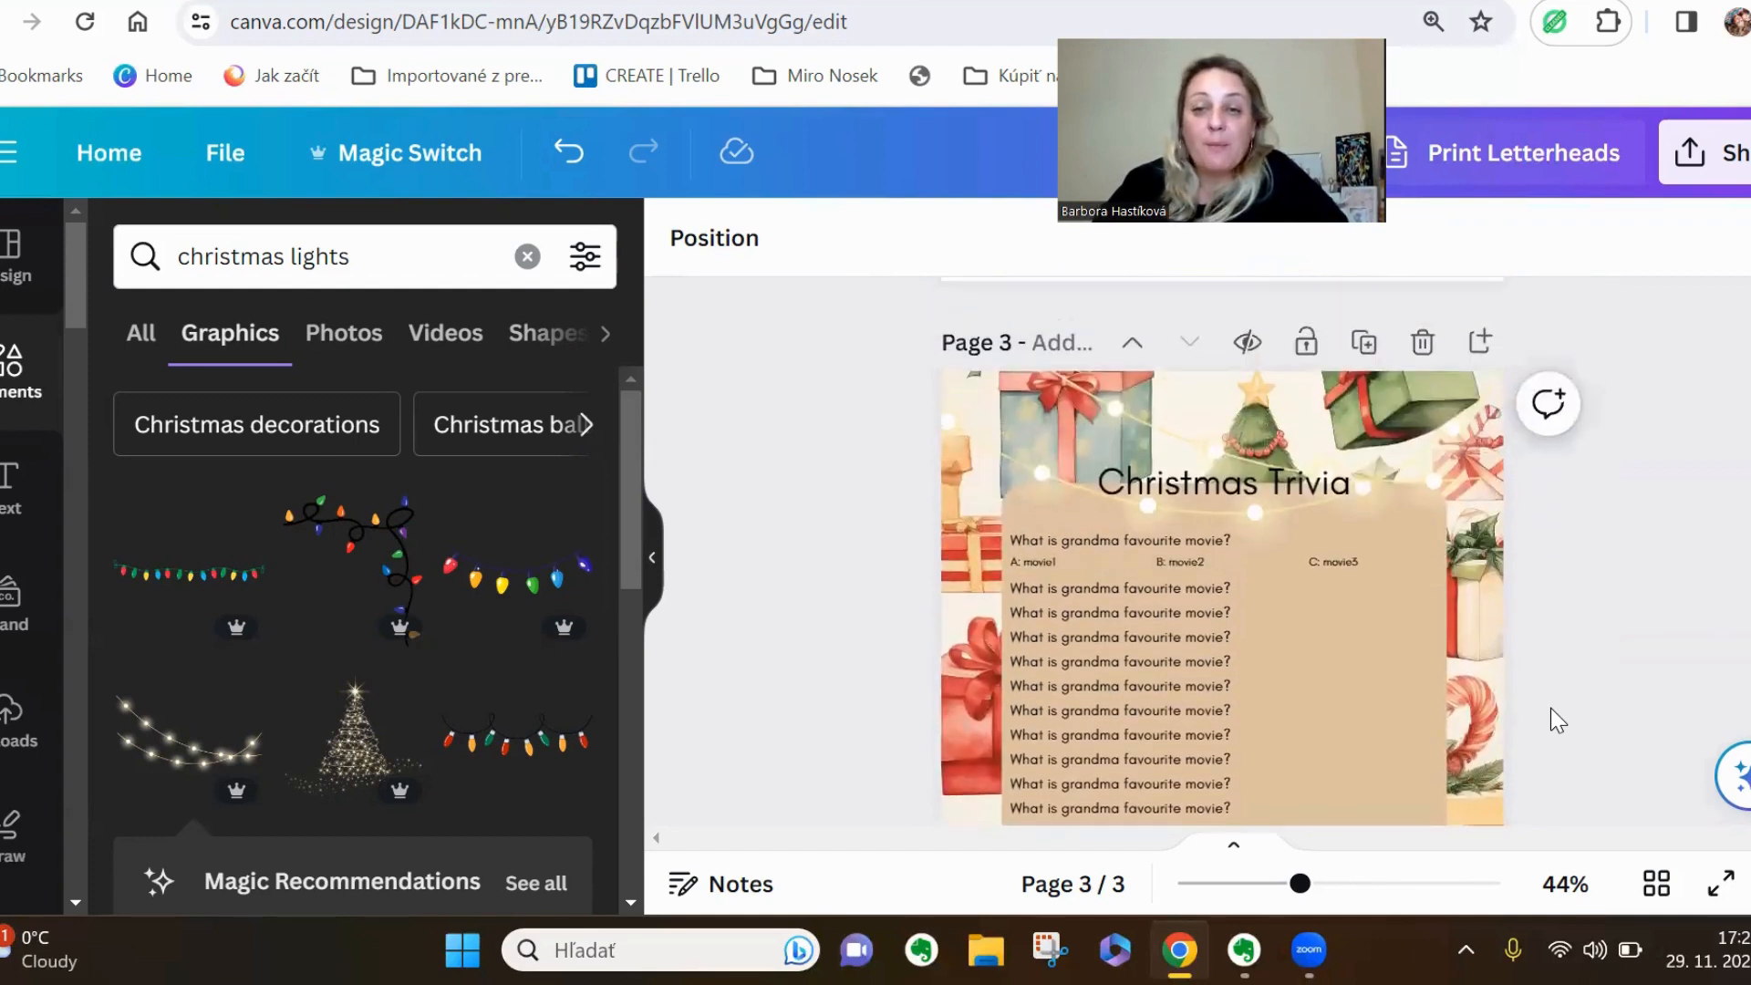
Change the tan question panel's fill to the light beige taken from the gifts pattern's photo colors
{"action": "left_click", "coordinate": [1441, 653]}
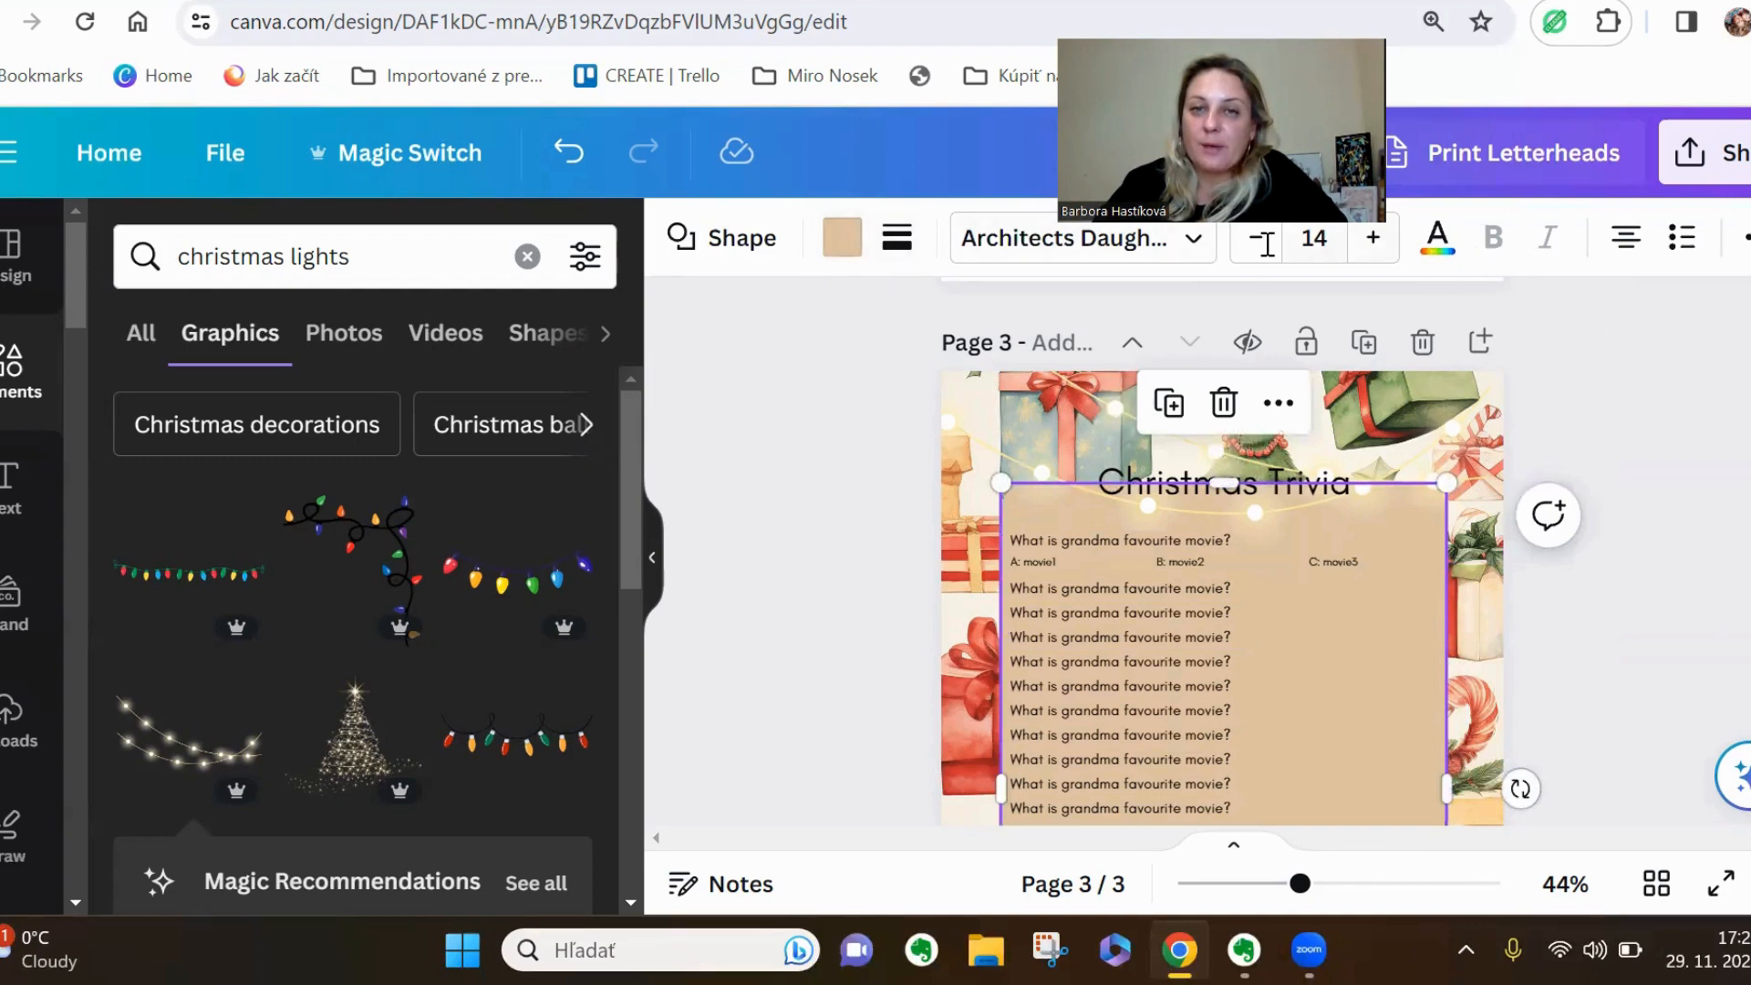
{"action": "left_click", "coordinate": [847, 245]}
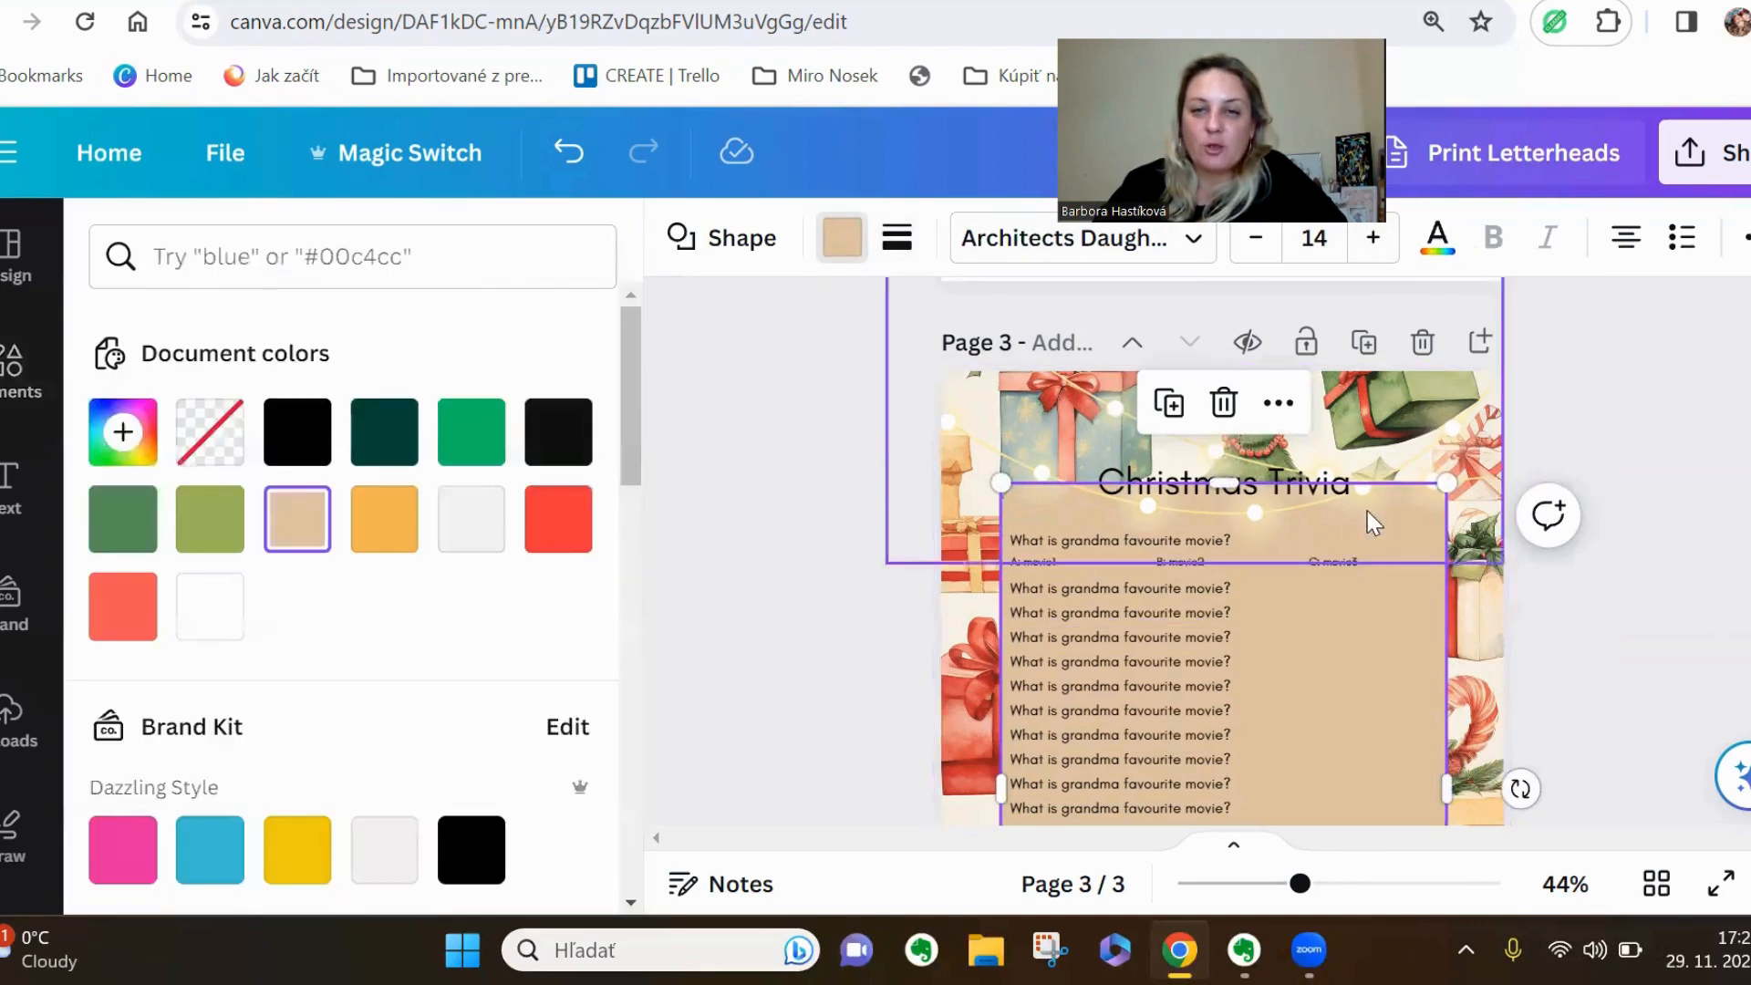
{"action": "scroll", "coordinate": [328, 591], "scroll_direction": "down", "scroll_amount": 8}
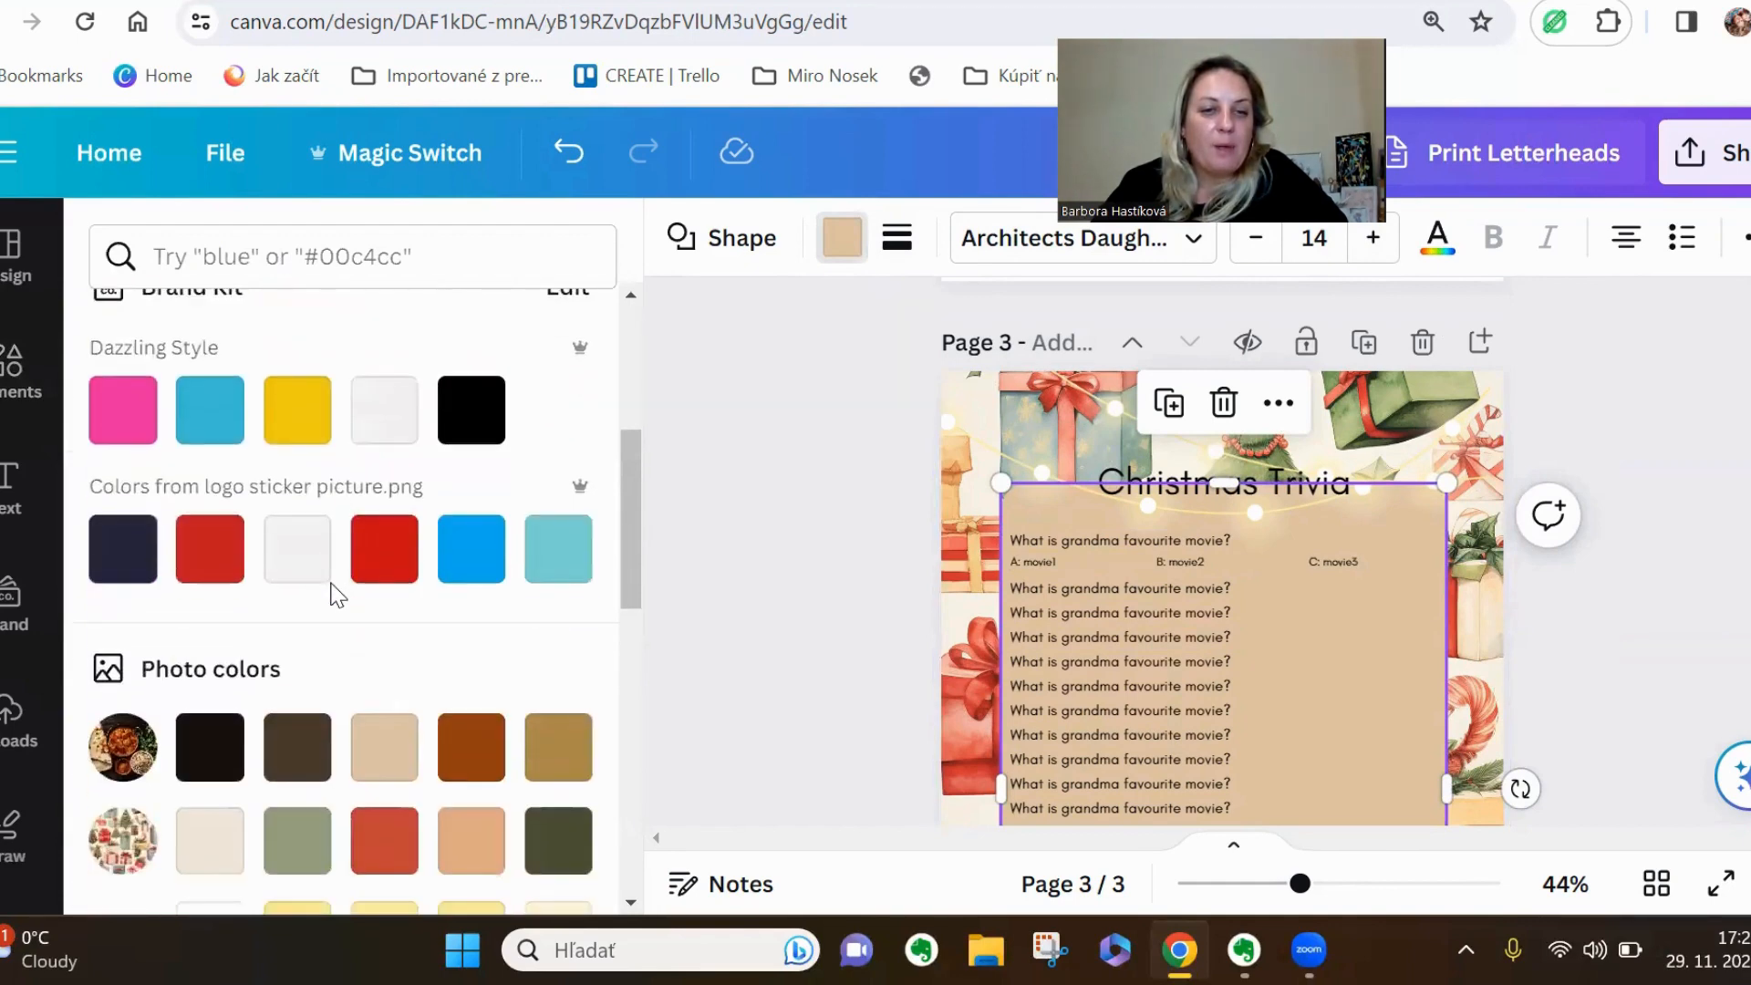
{"action": "left_click", "coordinate": [219, 570]}
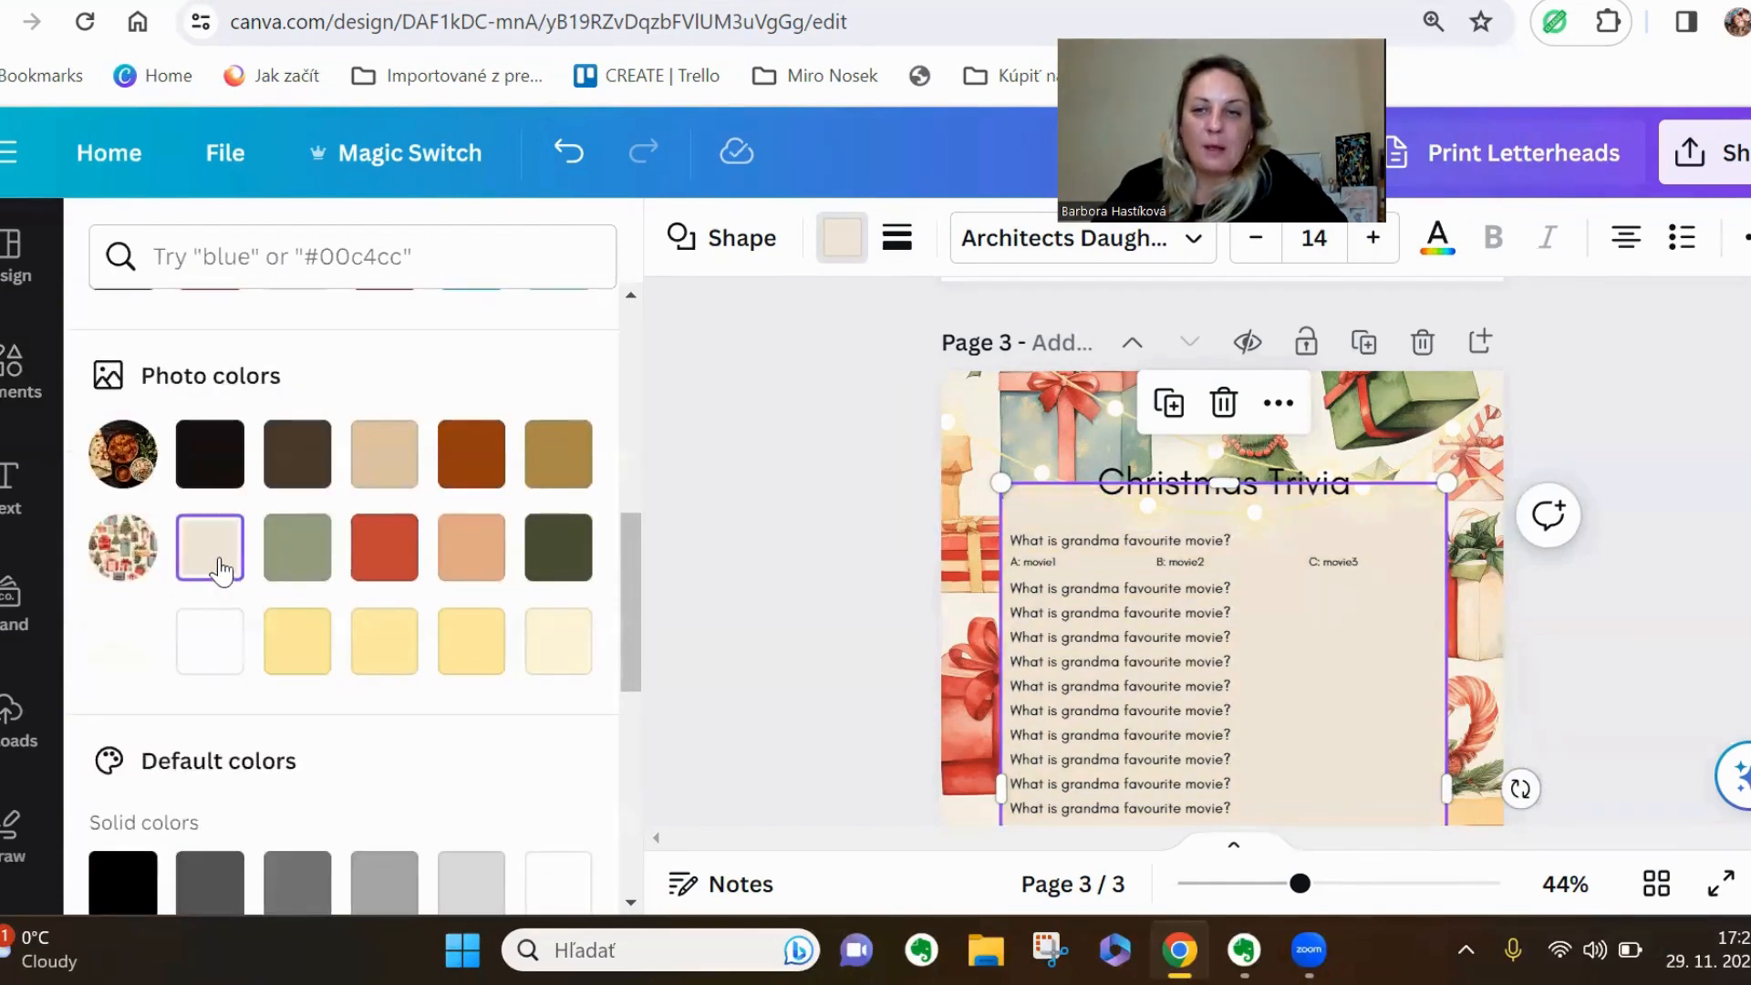
Change the Christmas Trivia question panel's fill to the pale yellow from the string lights' photo colors and leave its border unset
{"action": "left_click", "coordinate": [561, 645]}
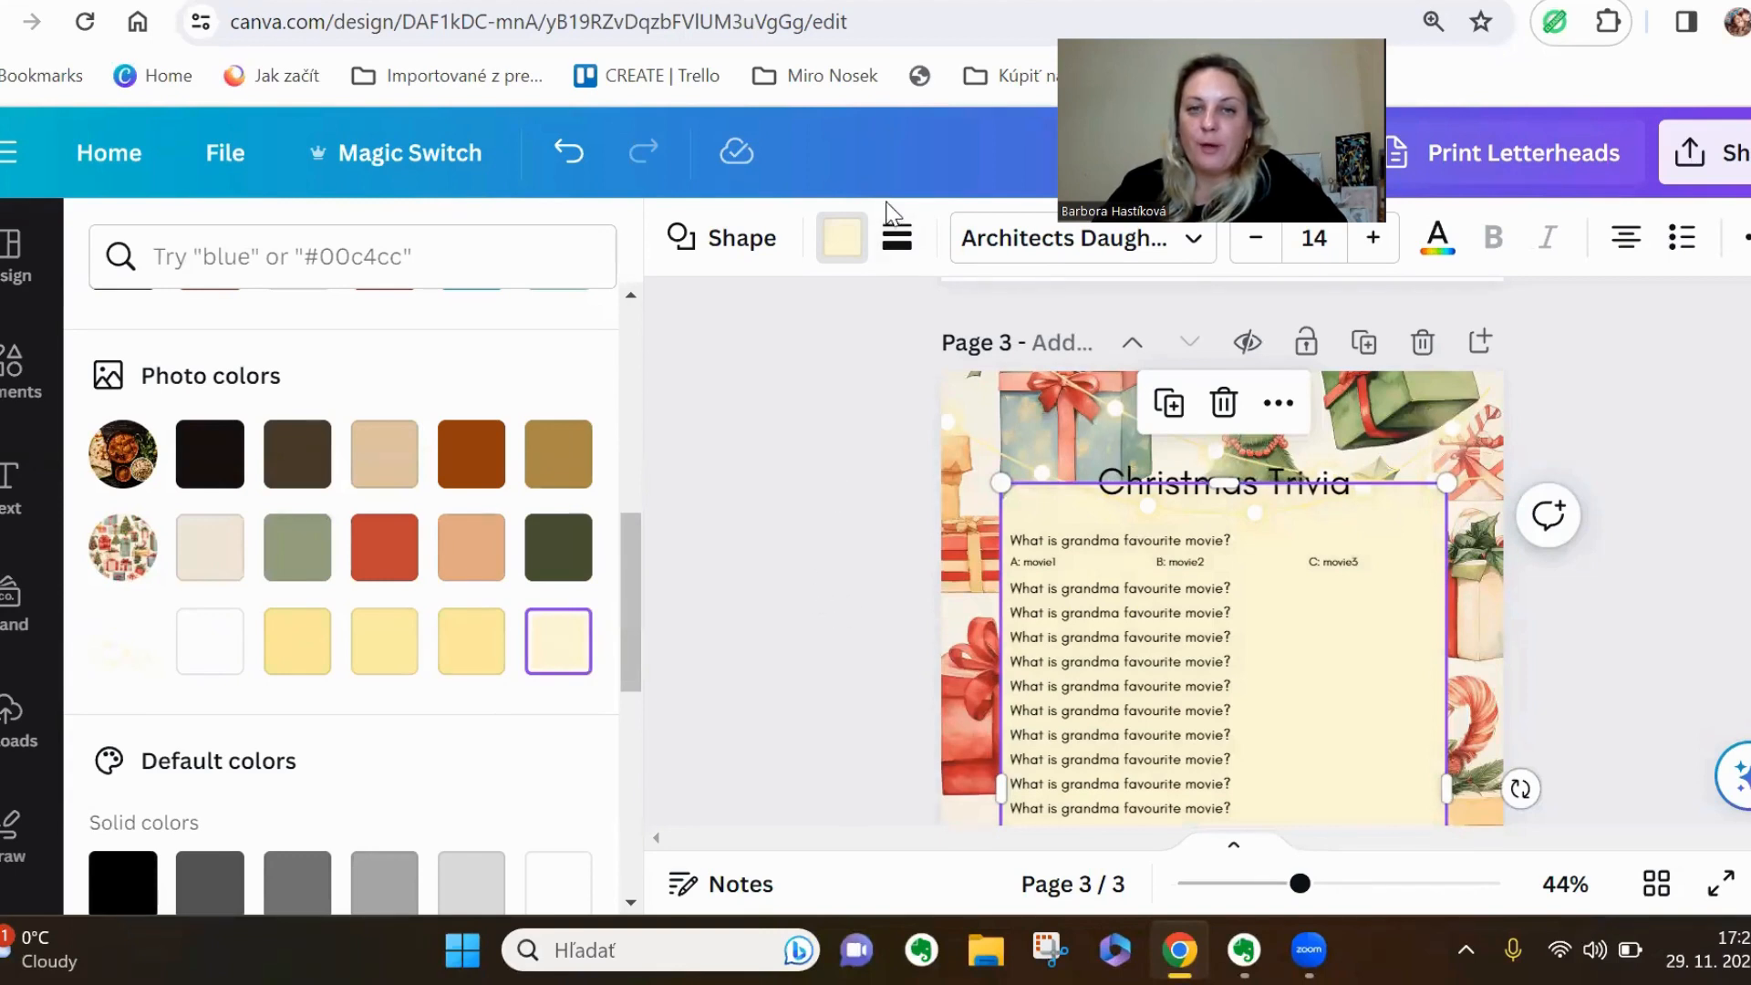
{"action": "left_click", "coordinate": [902, 251]}
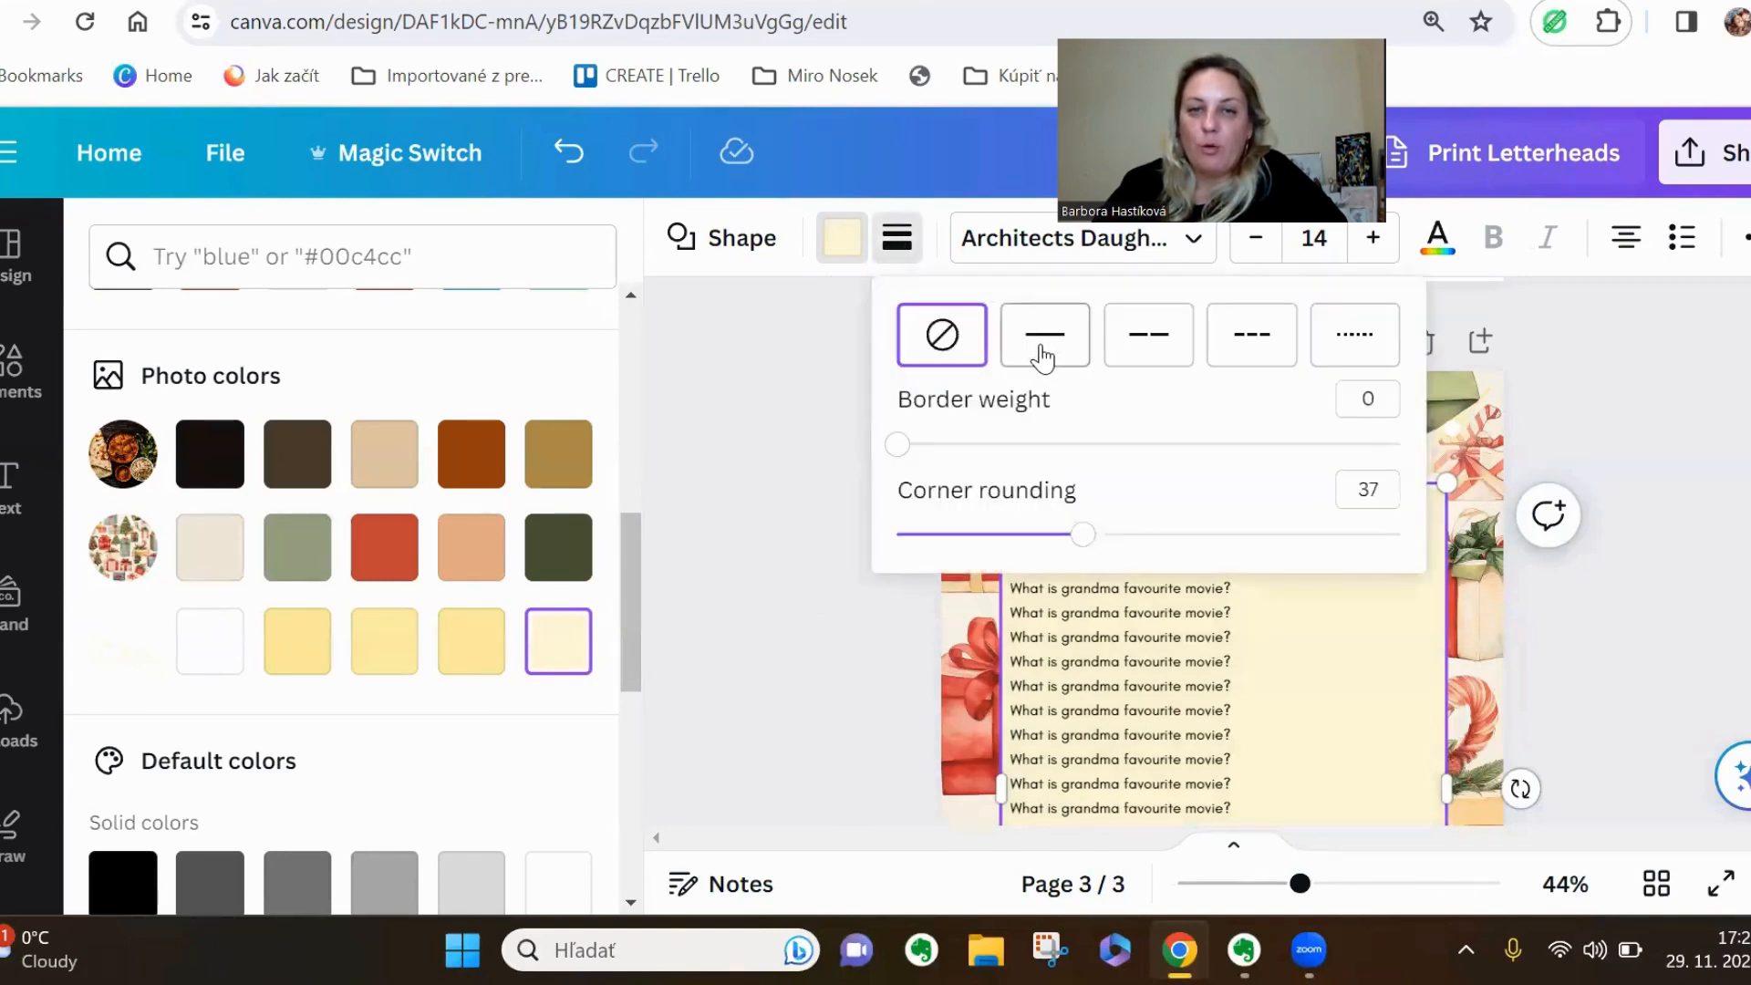
{"action": "left_click", "coordinate": [757, 614]}
{"action": "left_click", "coordinate": [753, 603]}
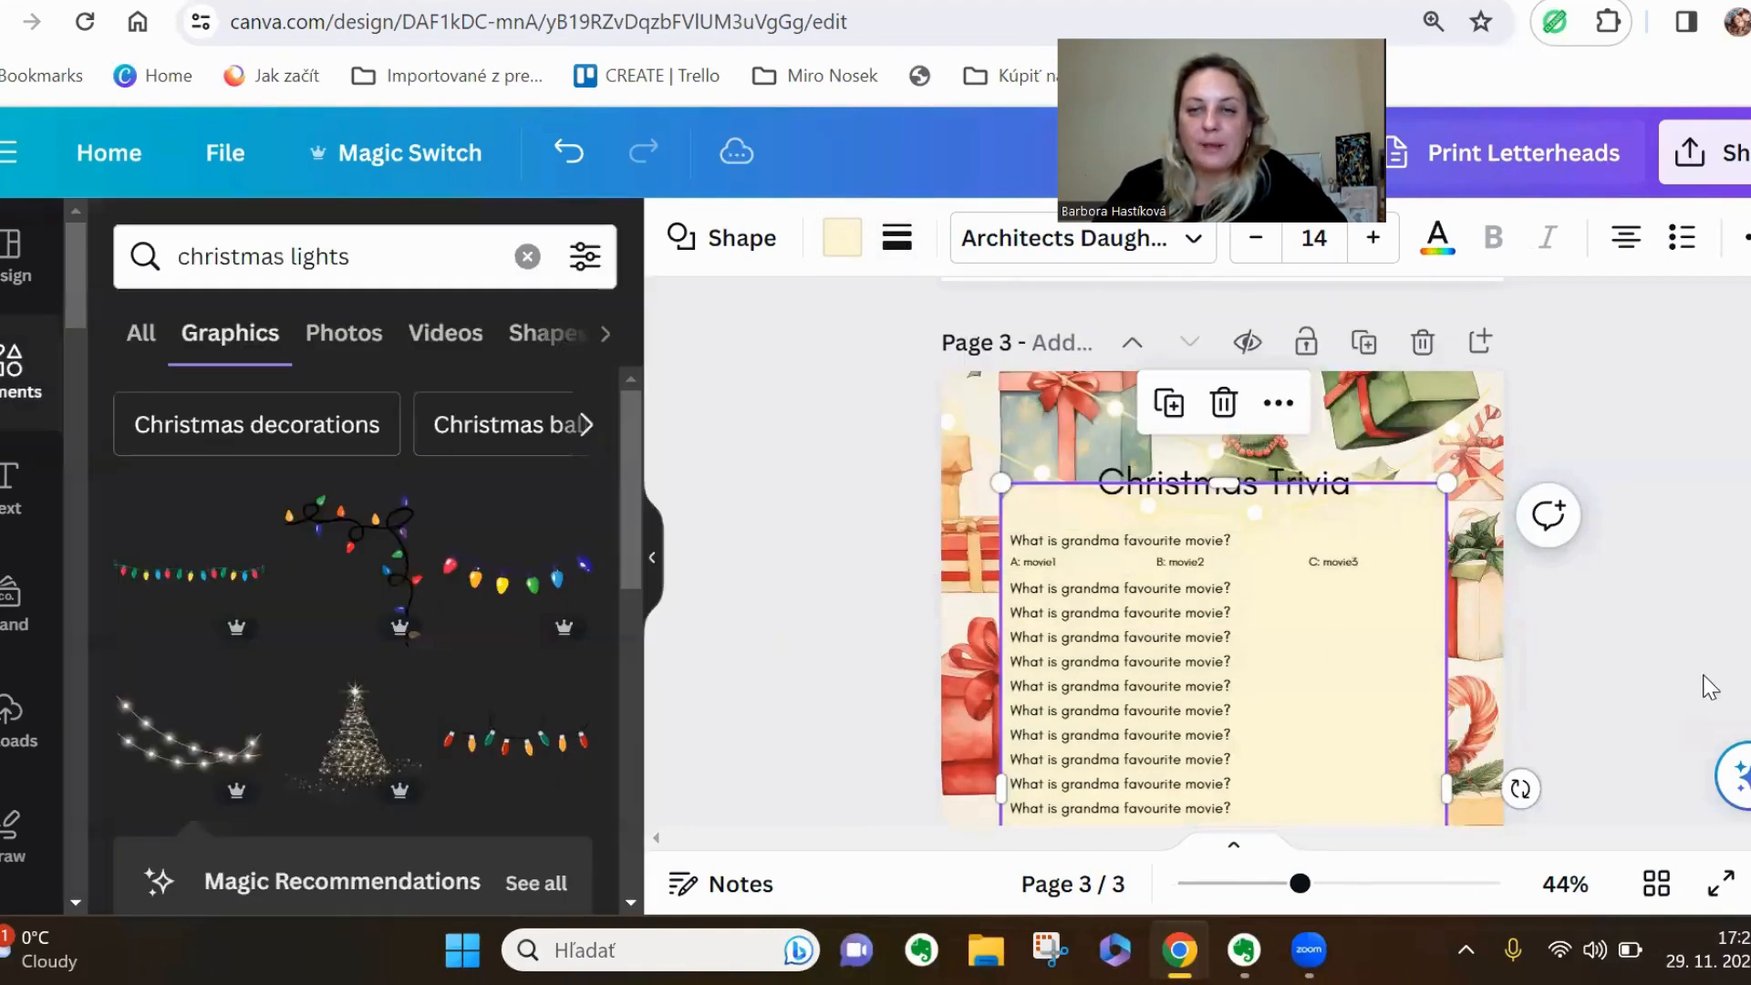
{"action": "left_click", "coordinate": [1661, 676]}
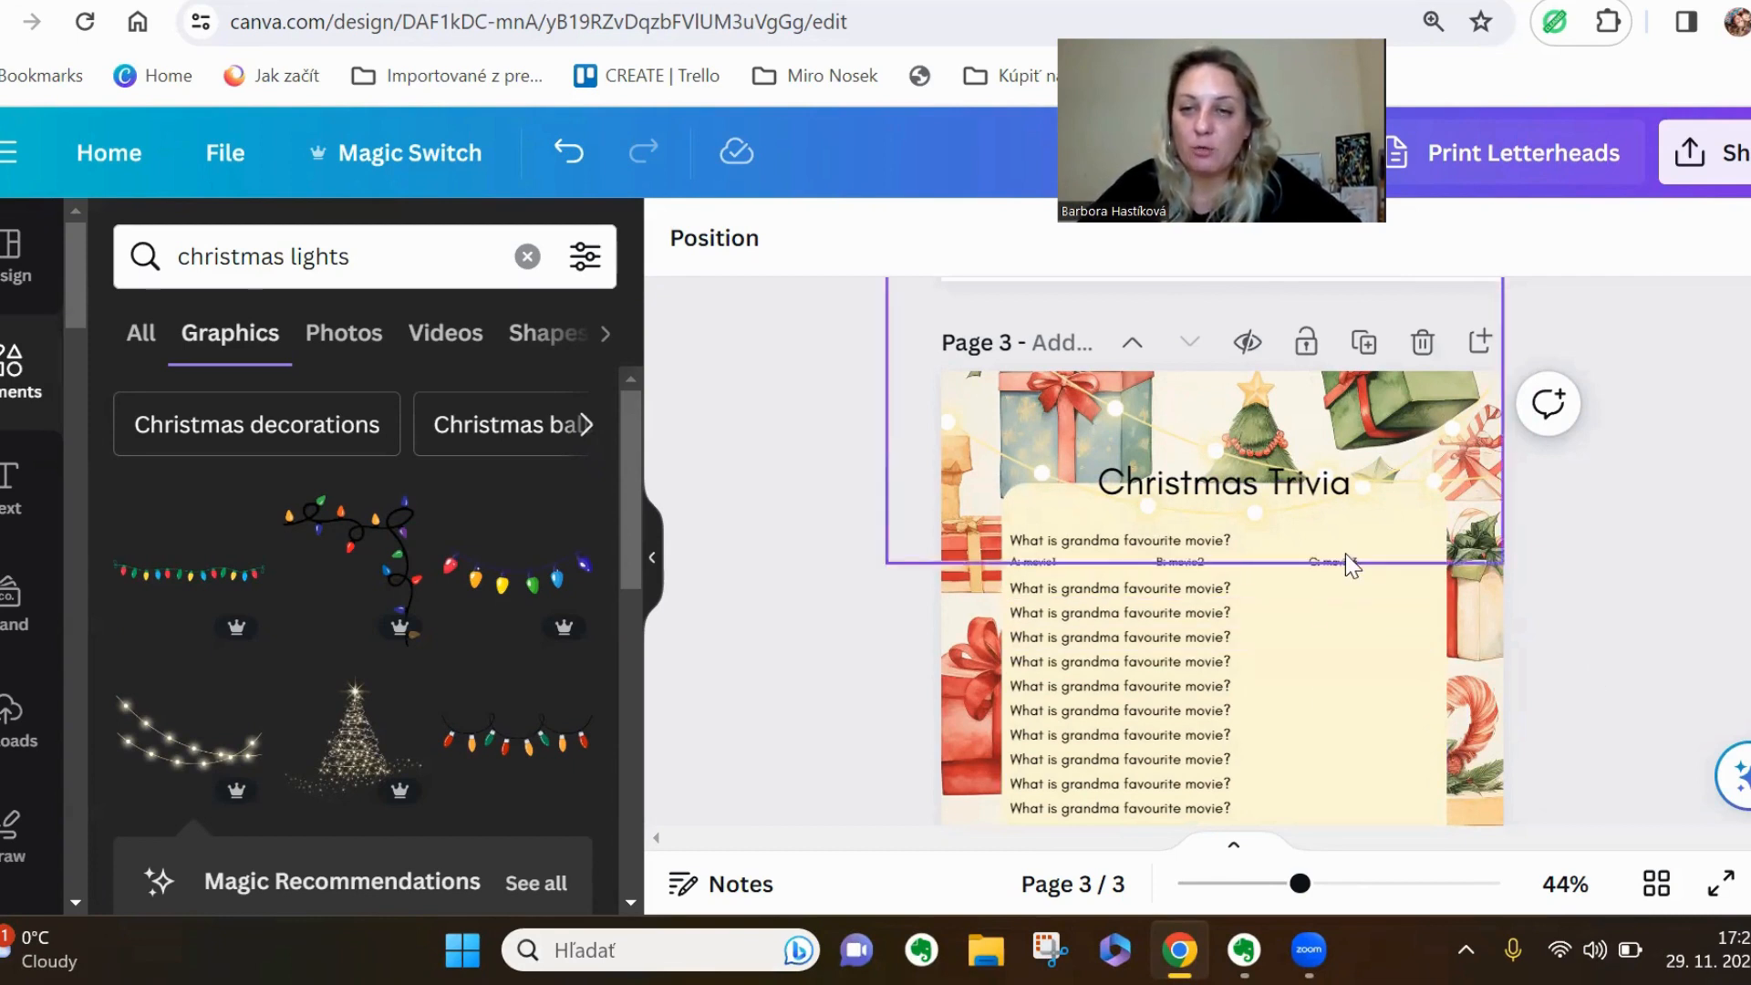
Duplicate the Christmas Trivia page and make the "C: movie3" answer bold on the copy
{"action": "left_click", "coordinate": [1364, 343]}
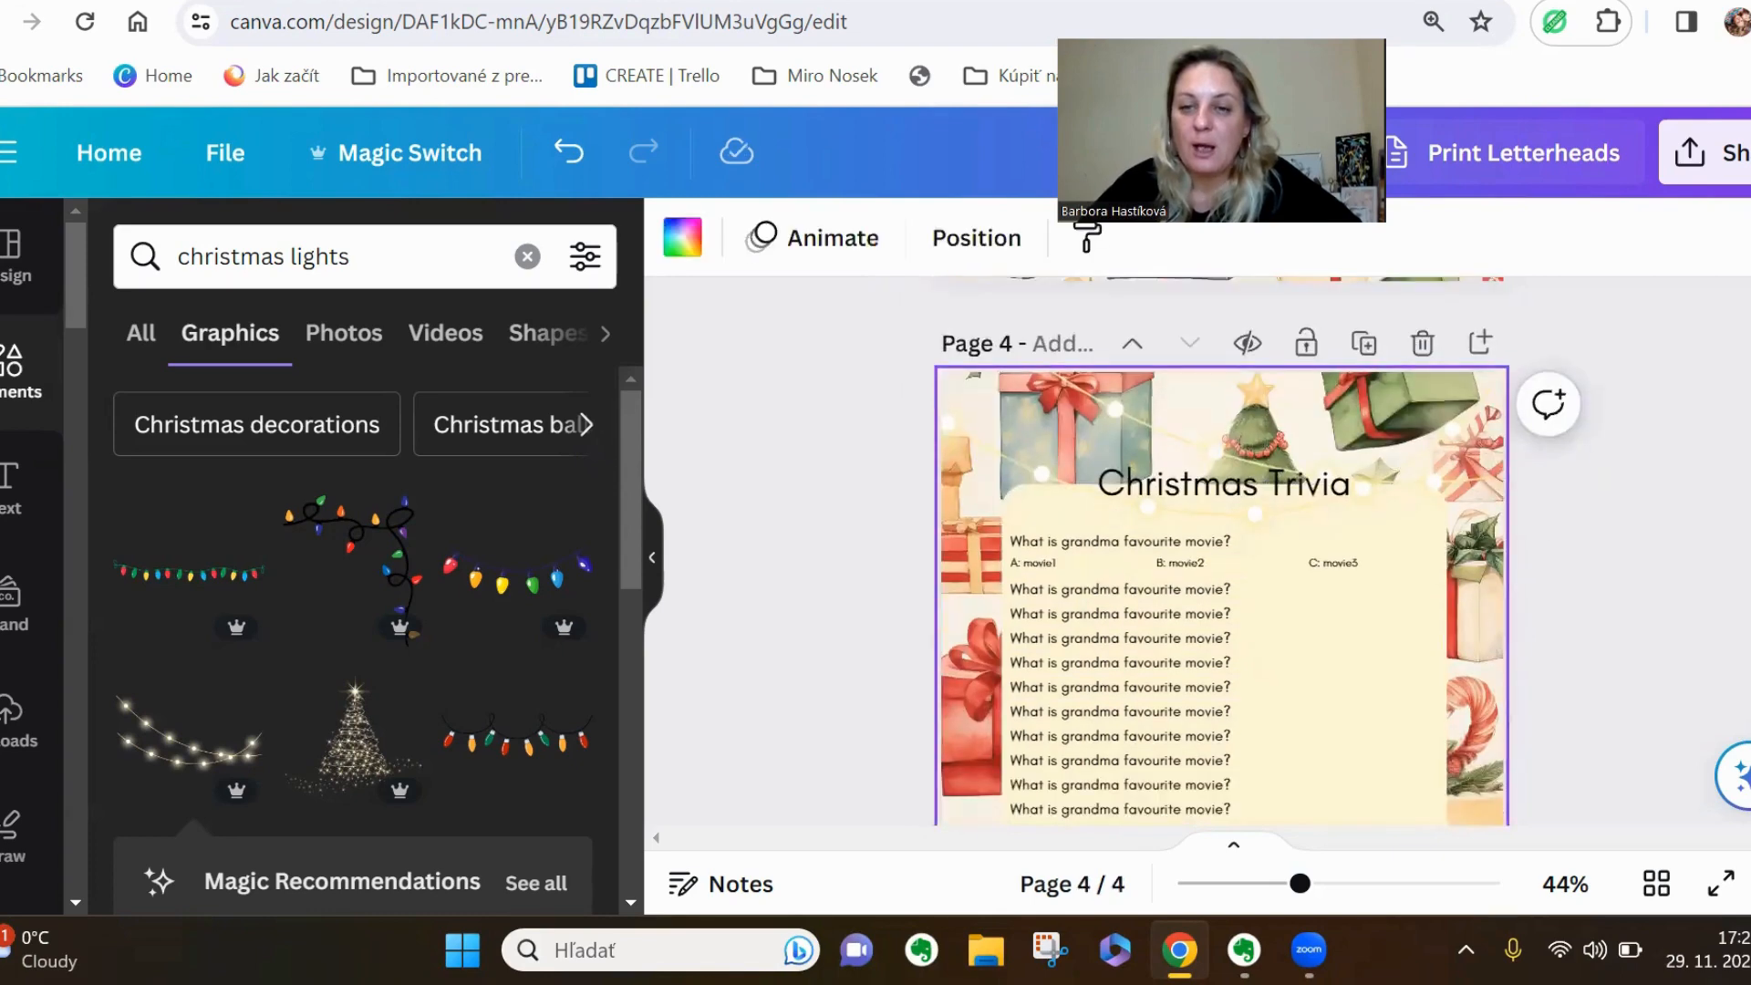
{"action": "left_click_drag", "start_coordinate": [1300, 883], "coordinate": [1347, 882]}
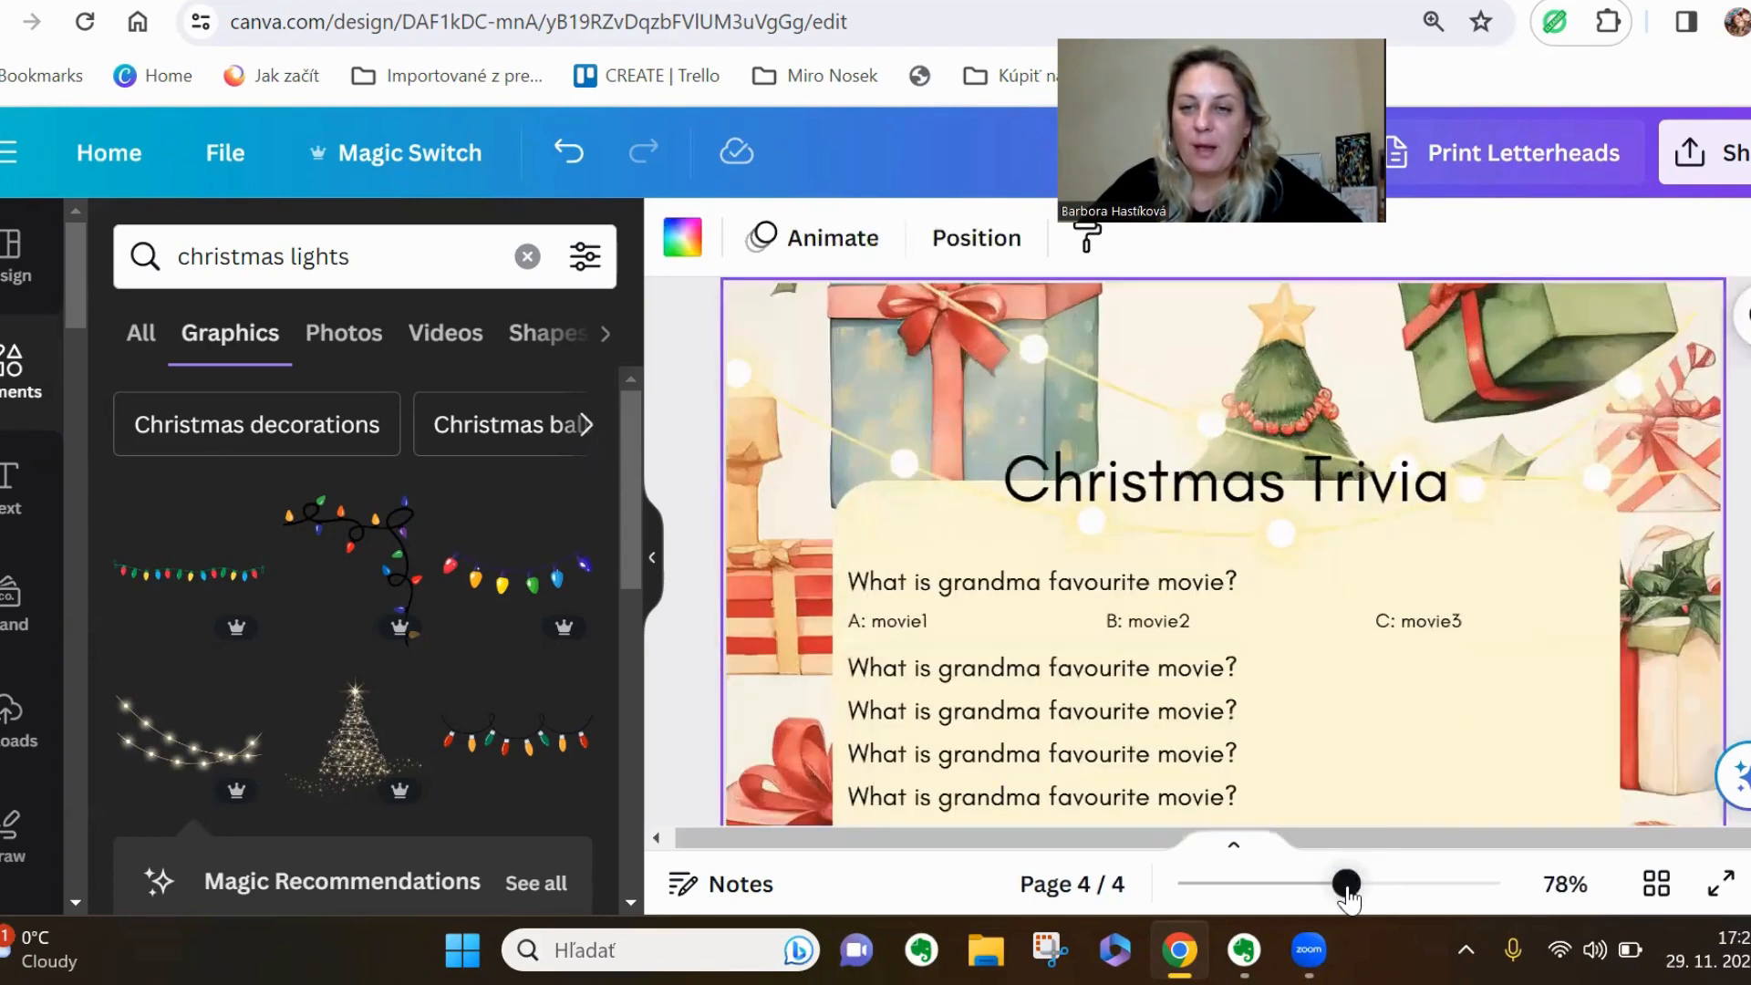
{"action": "left_click", "coordinate": [1454, 628]}
{"action": "left_click", "coordinate": [1199, 237]}
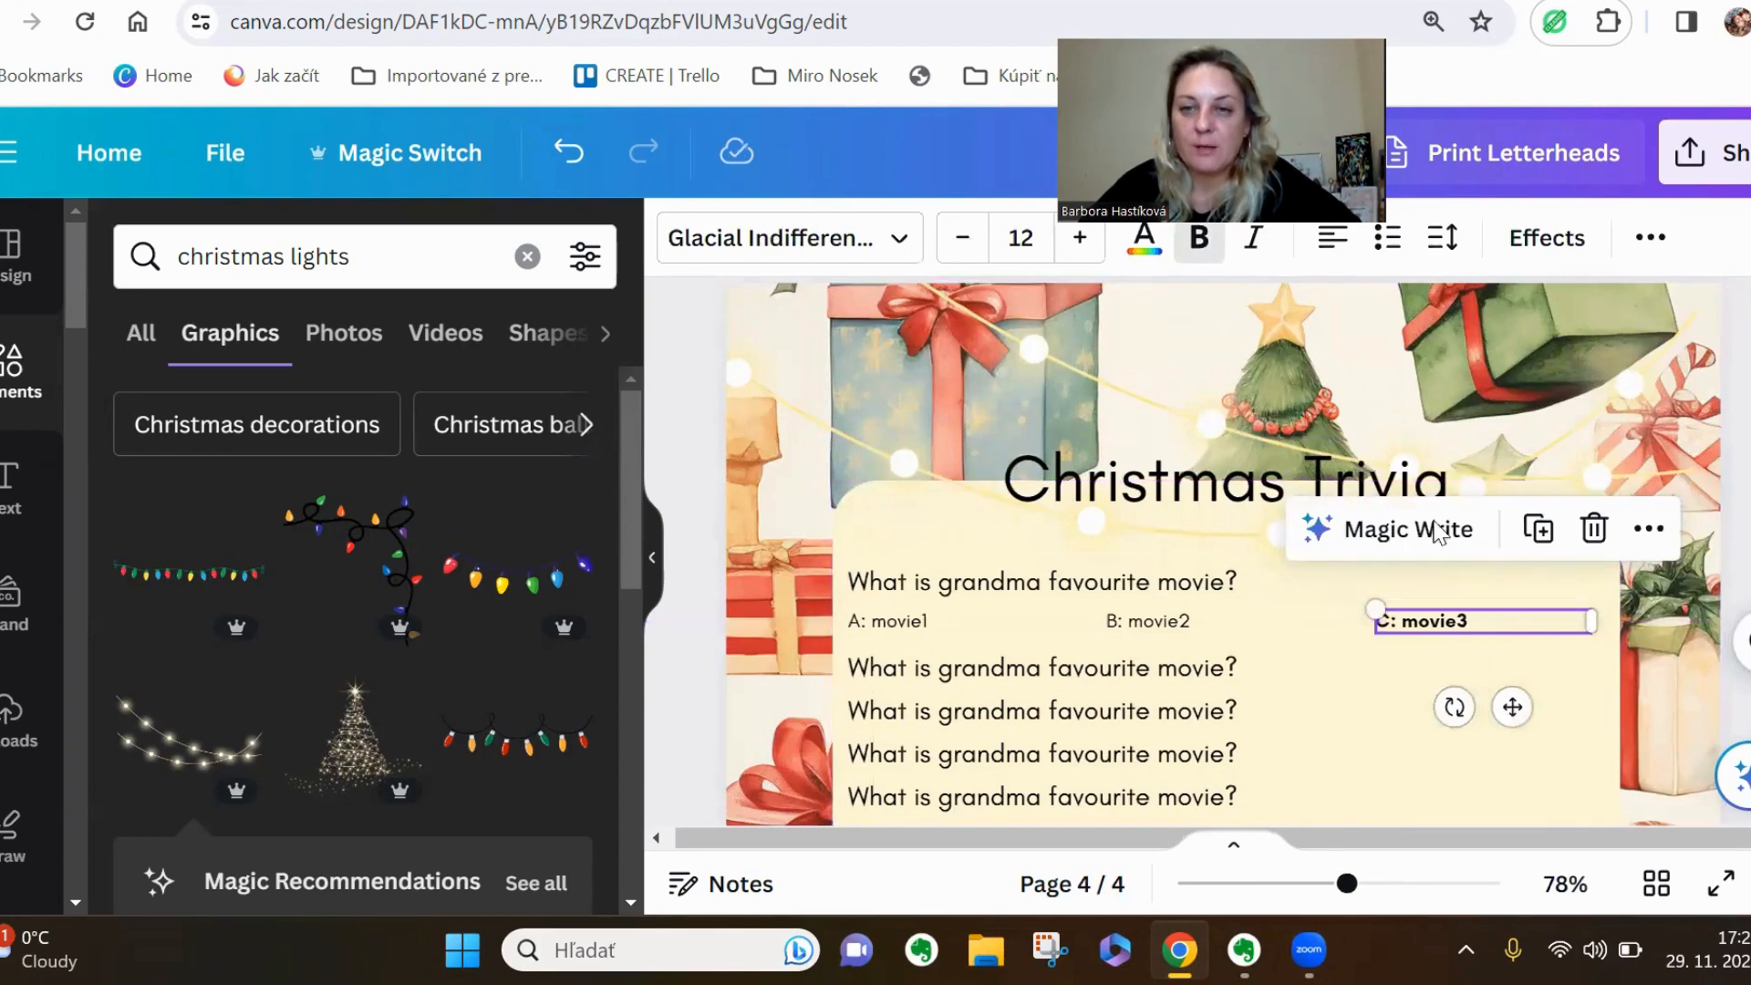
Search the elements library for "underline" and show all matching graphics
{"action": "scroll", "coordinate": [390, 703], "scroll_direction": "down", "scroll_amount": 3}
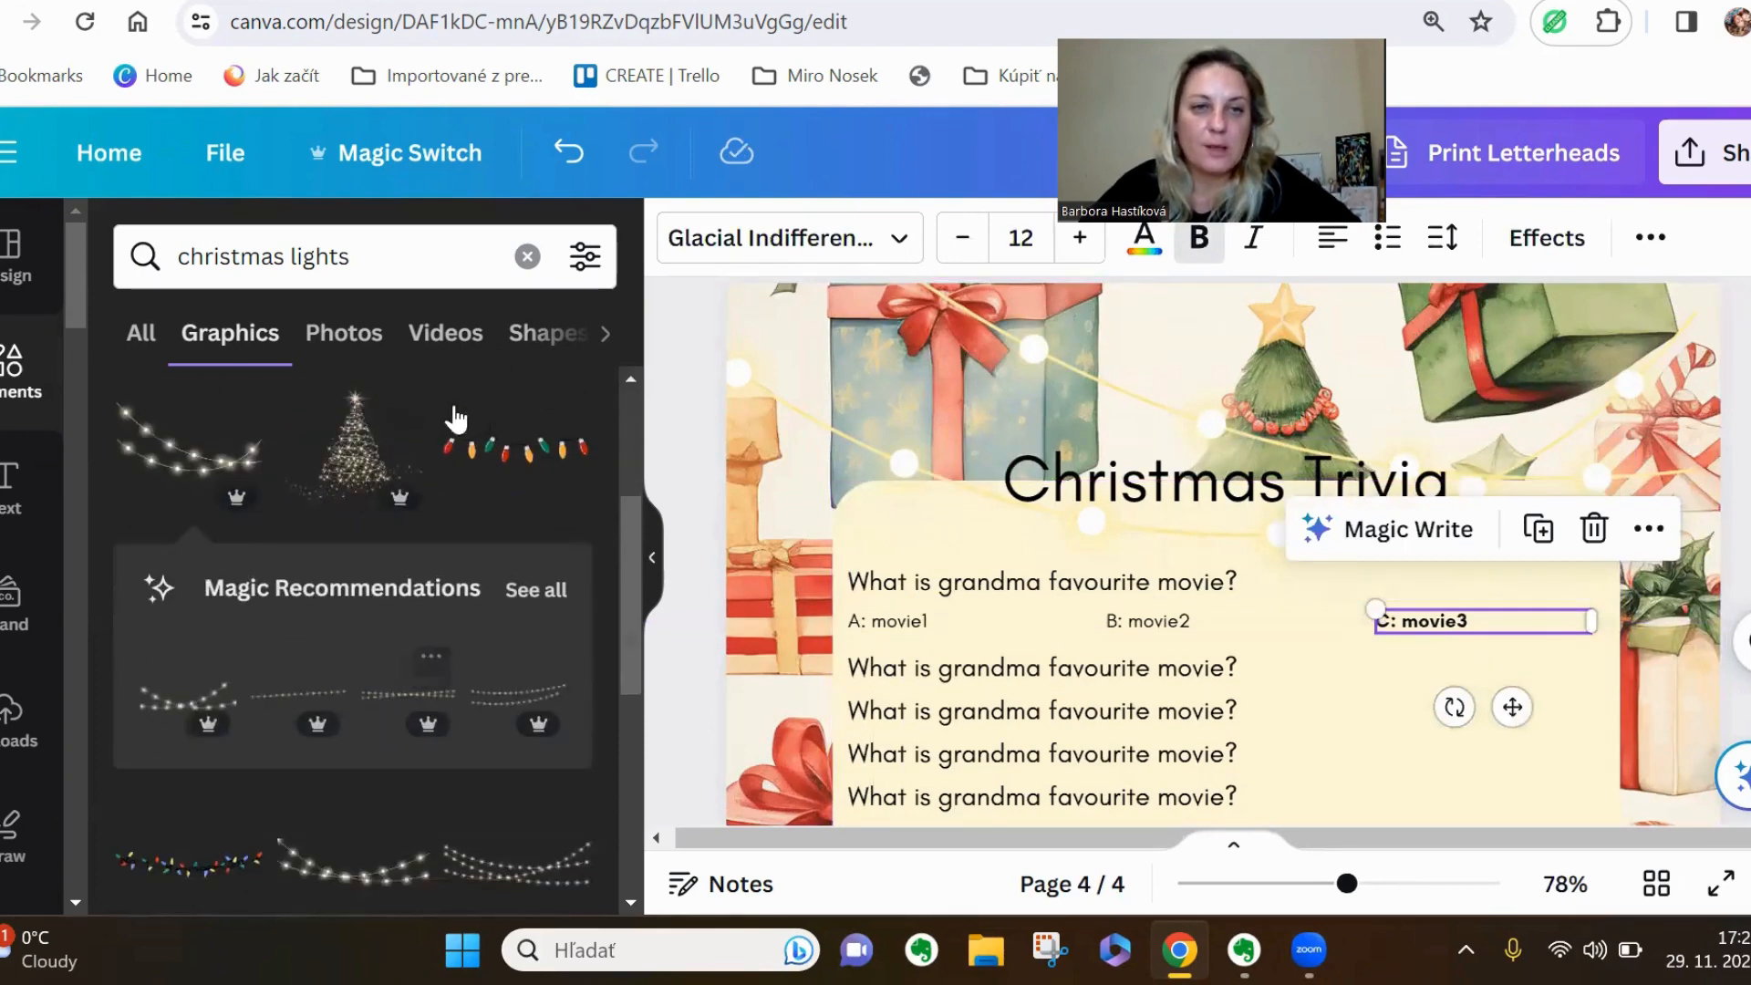
{"action": "left_click", "coordinate": [527, 257]}
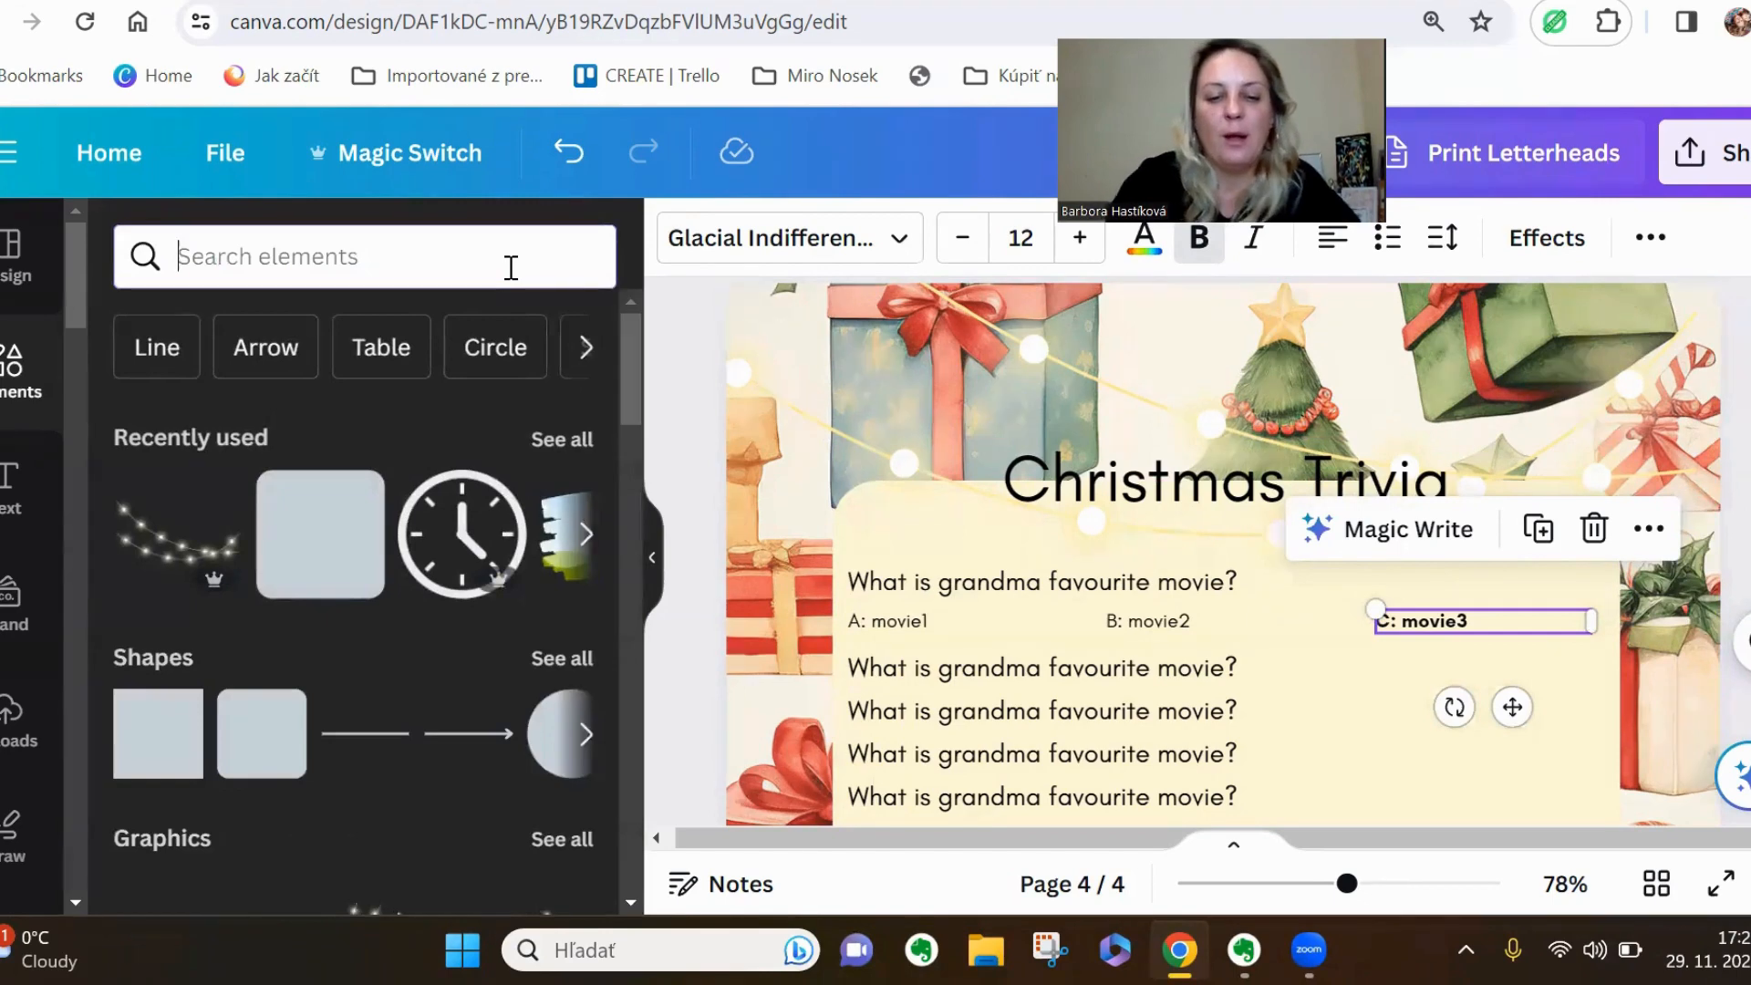
{"action": "type", "text": "underline"}
{"action": "key", "text": "Return"}
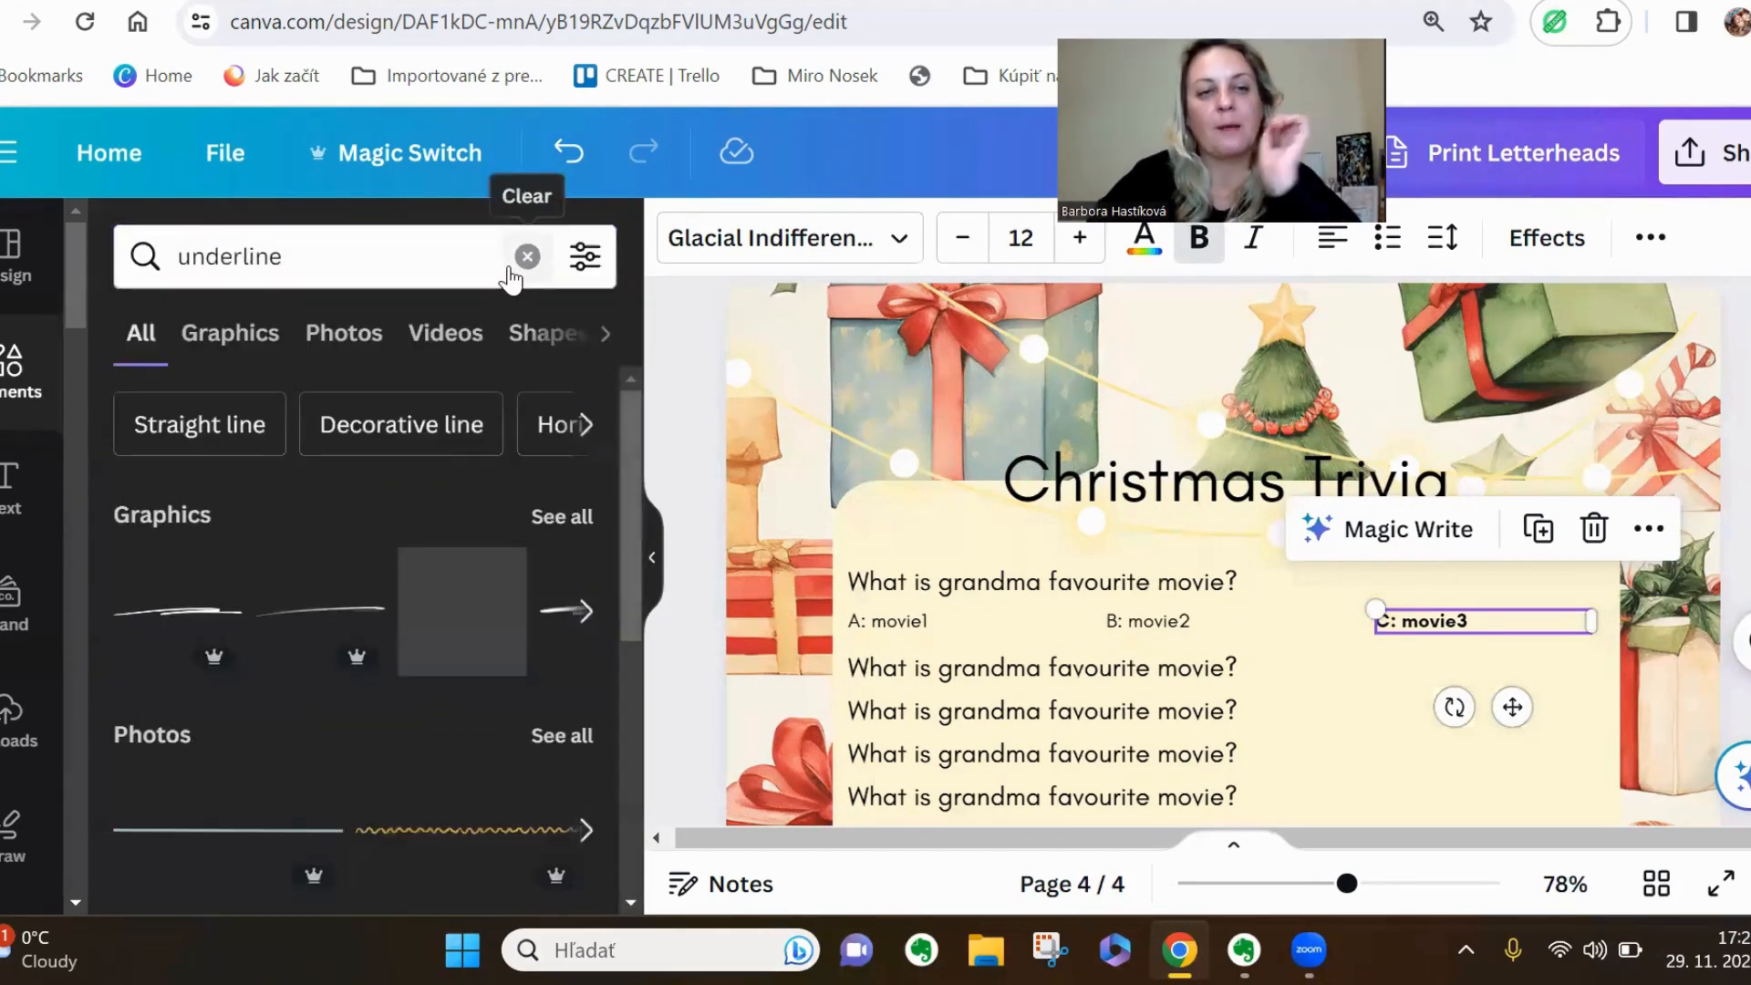
{"action": "left_click", "coordinate": [551, 517]}
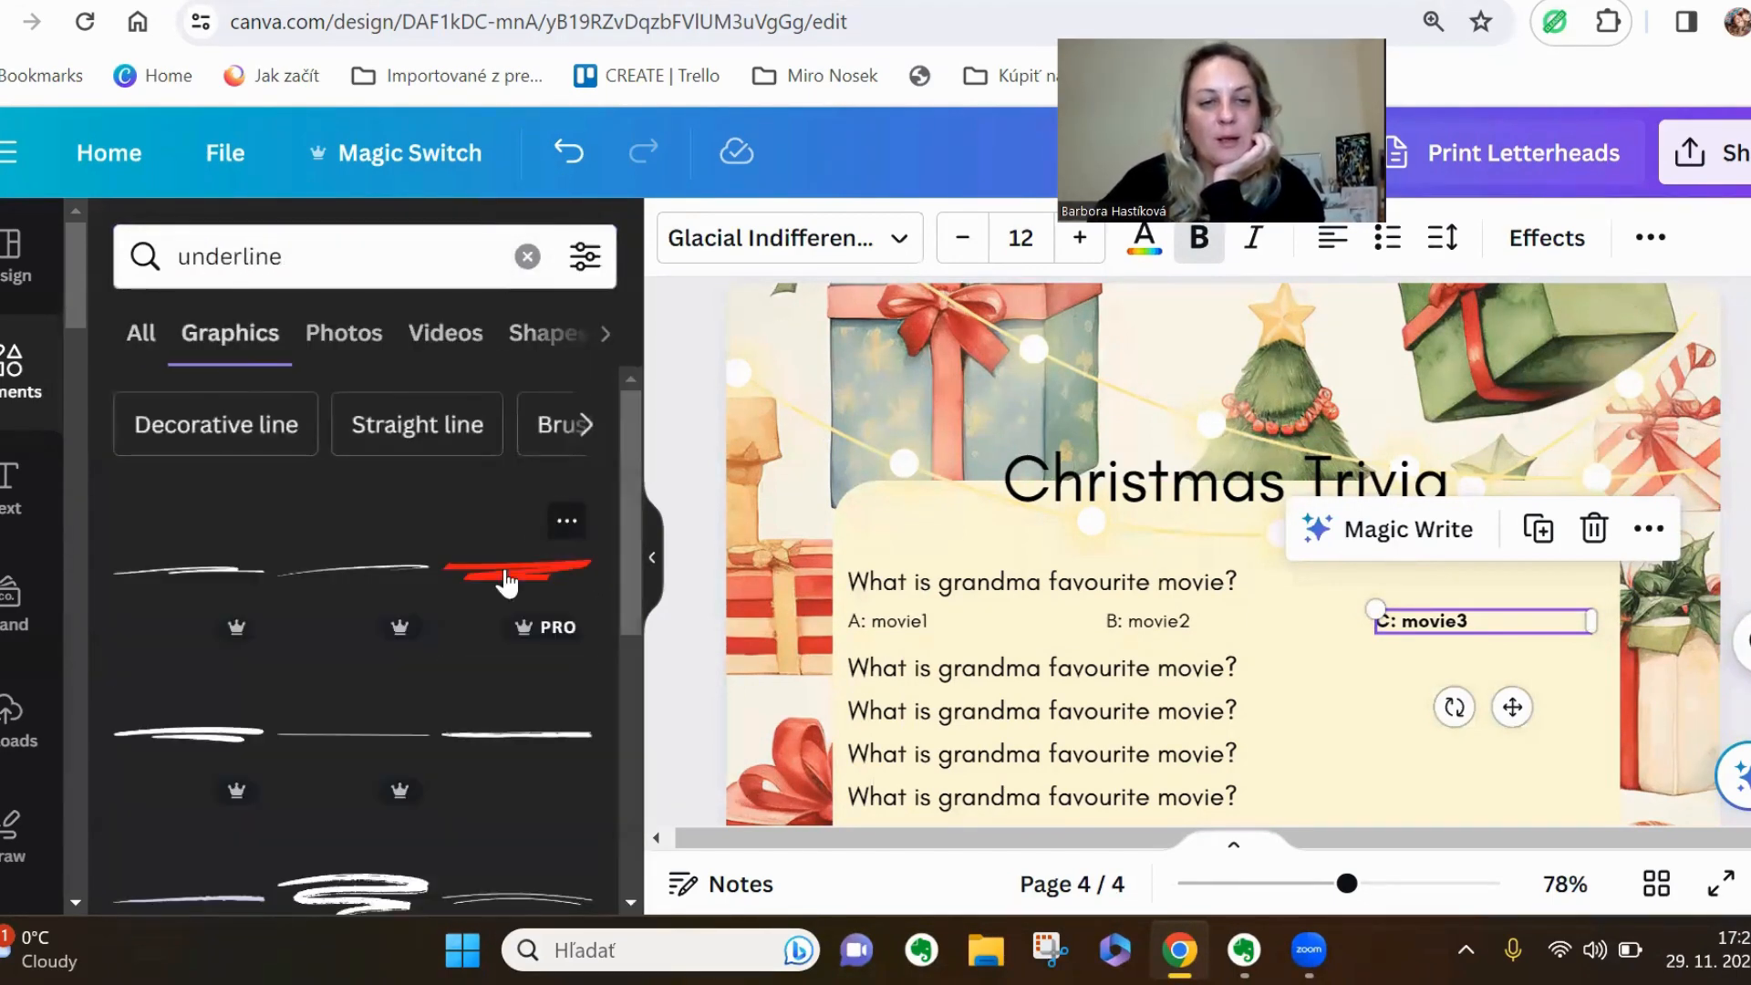
Add the red brush-stroke underline graphic, shrink it and place it directly beneath the bold "C: movie3" answer on page 4
{"action": "scroll", "coordinate": [483, 657], "scroll_direction": "down", "scroll_amount": 3}
{"action": "scroll", "coordinate": [452, 557], "scroll_direction": "up", "scroll_amount": 3}
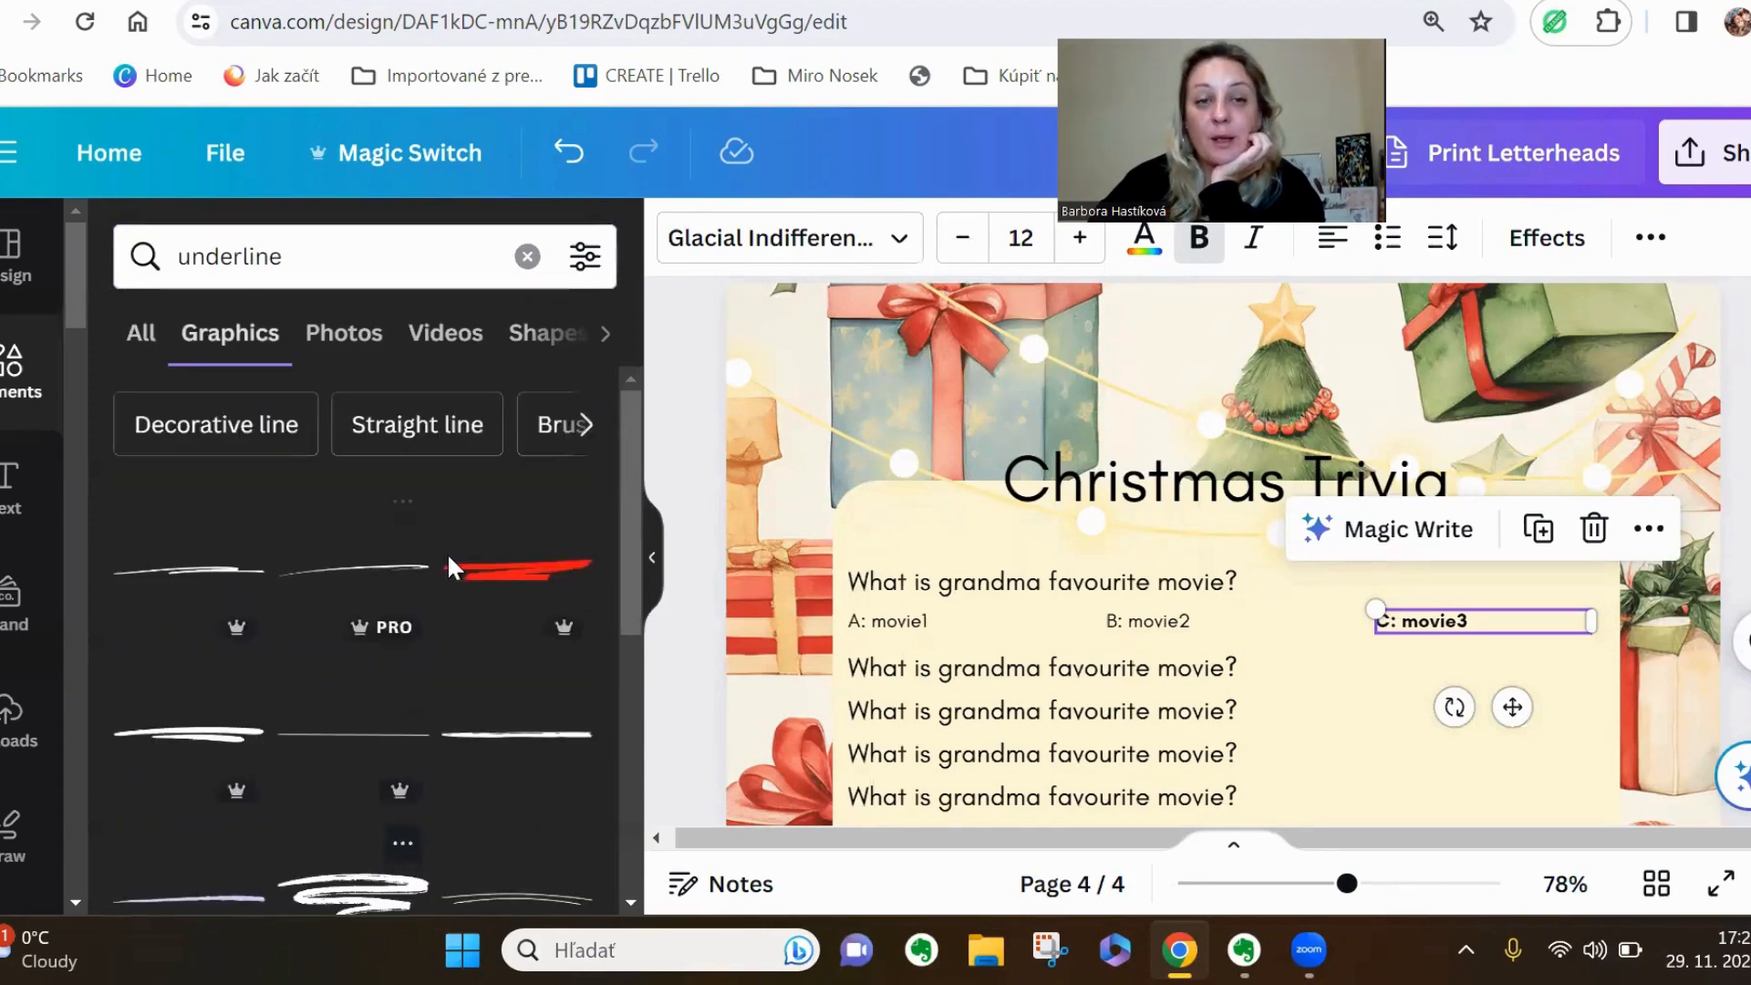
{"action": "left_click", "coordinate": [518, 598]}
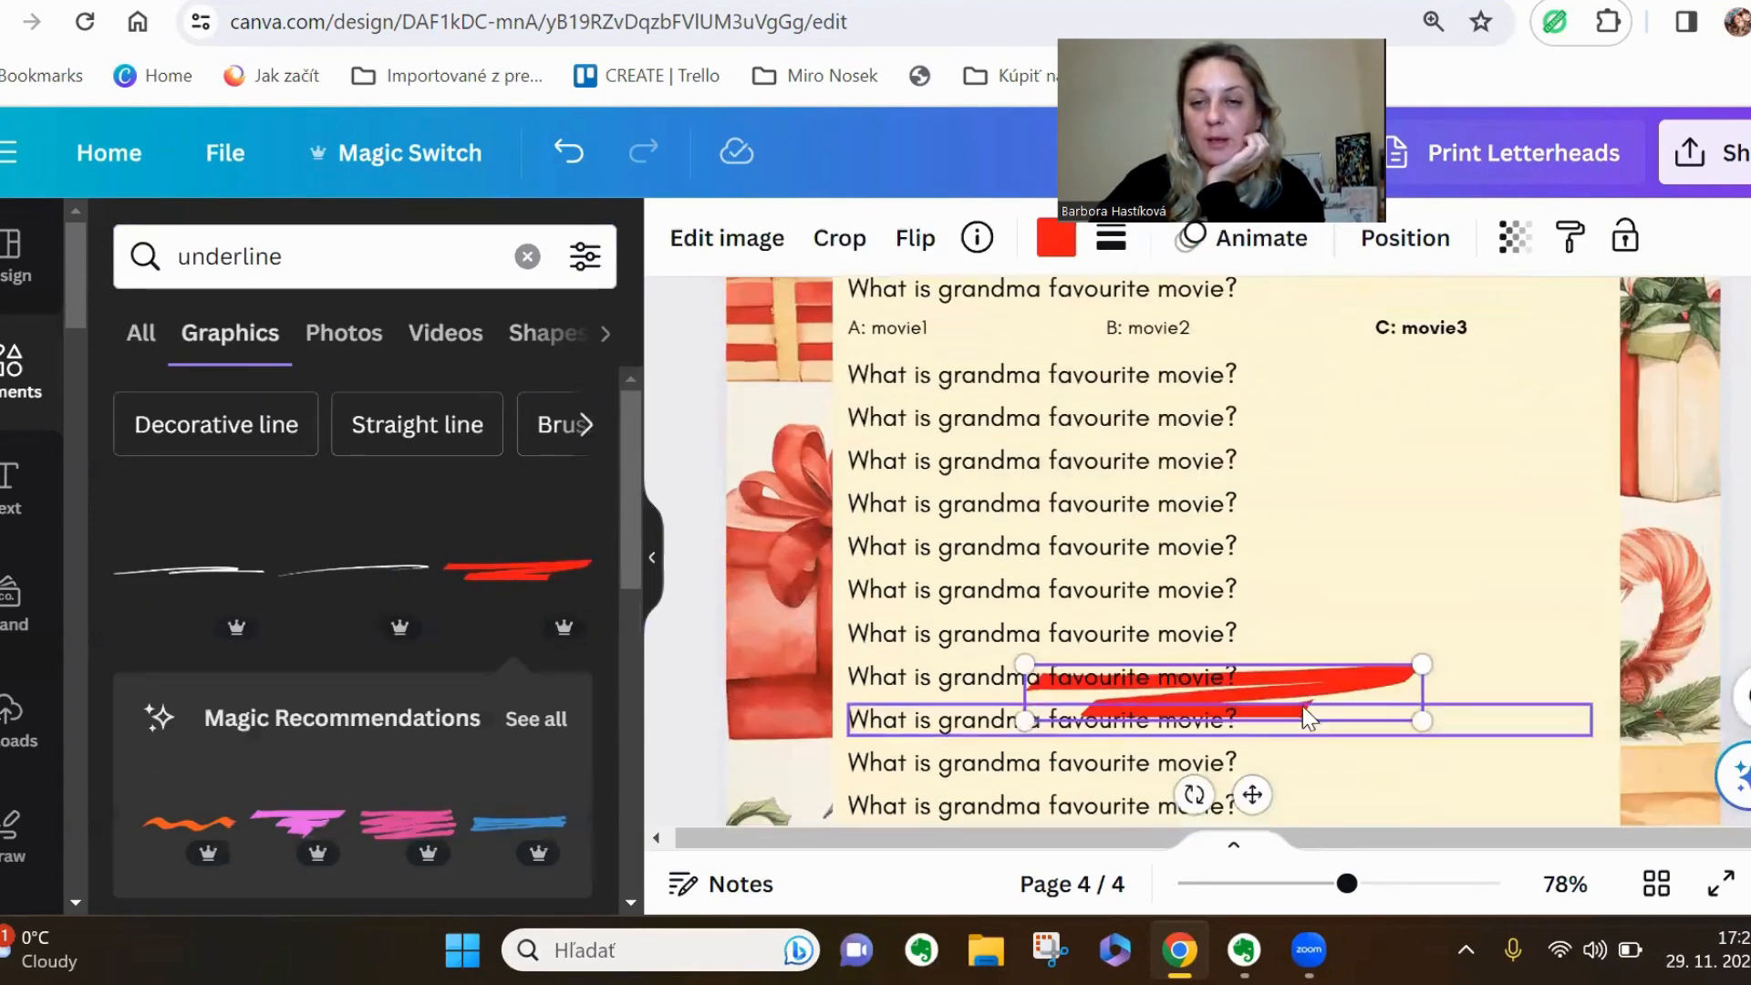
{"action": "left_click", "coordinate": [1315, 693]}
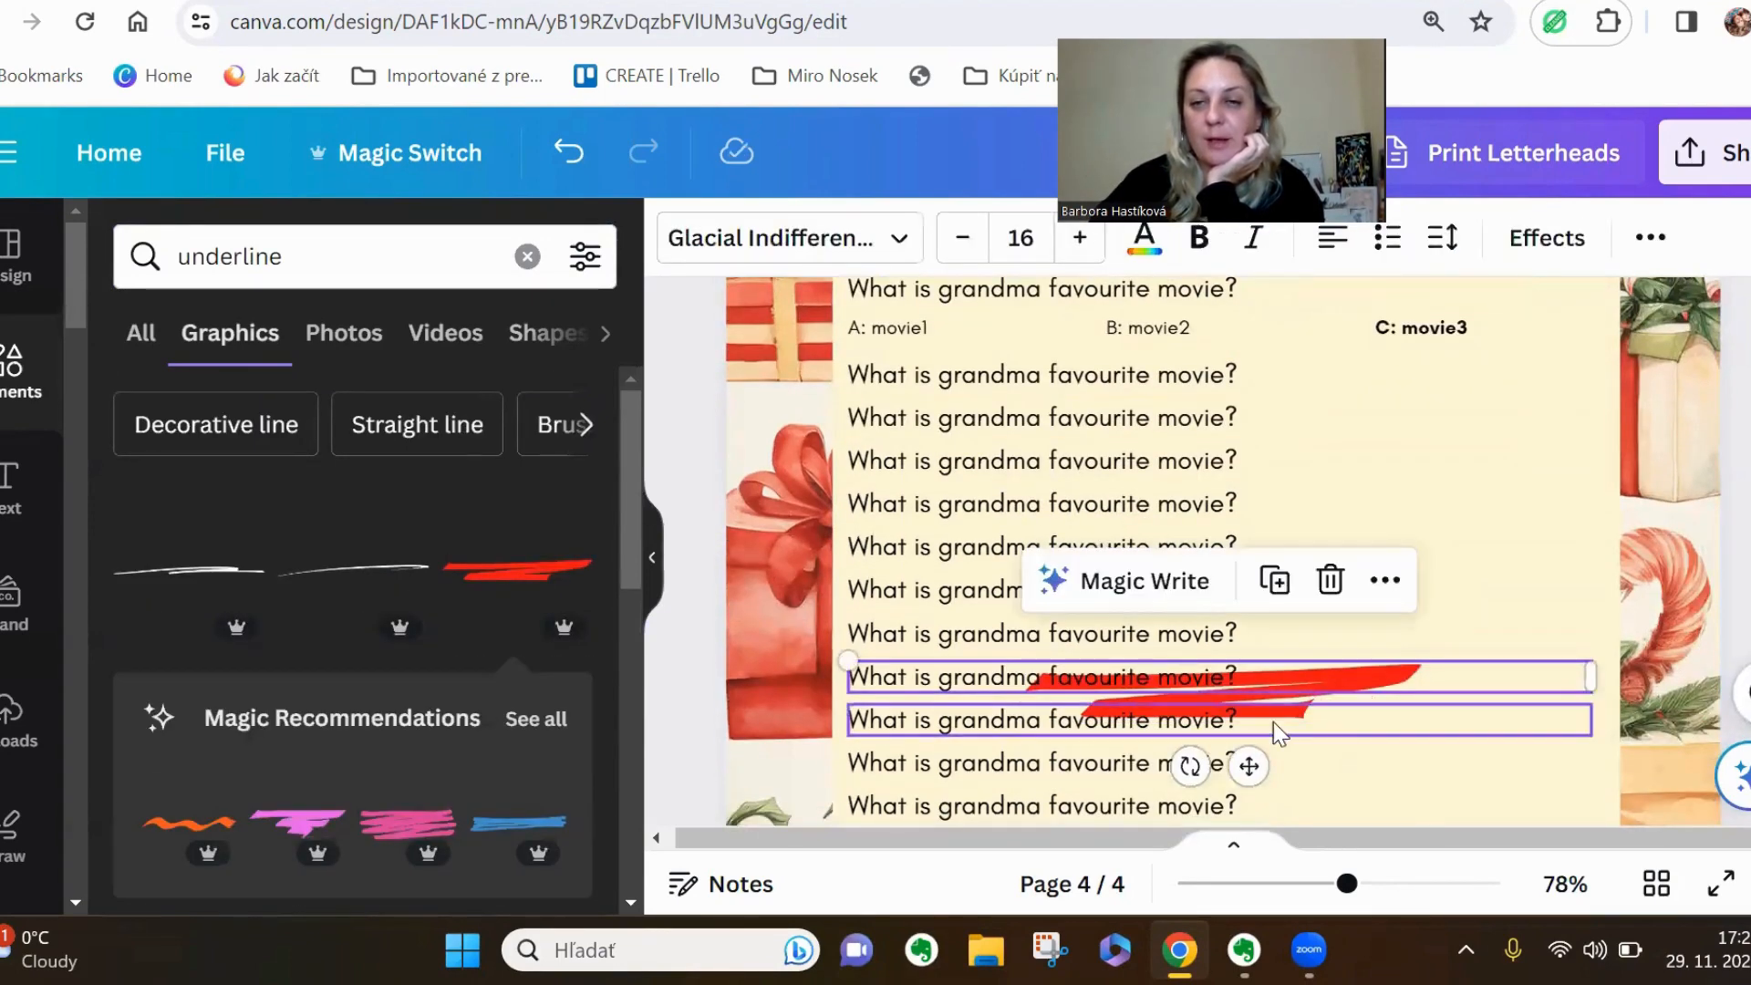
{"action": "mouse_move", "coordinate": [1296, 705]}
{"action": "left_mouse_down"}
{"action": "mouse_move", "coordinate": [1468, 383]}
{"action": "mouse_move", "coordinate": [1487, 398]}
{"action": "left_mouse_up"}
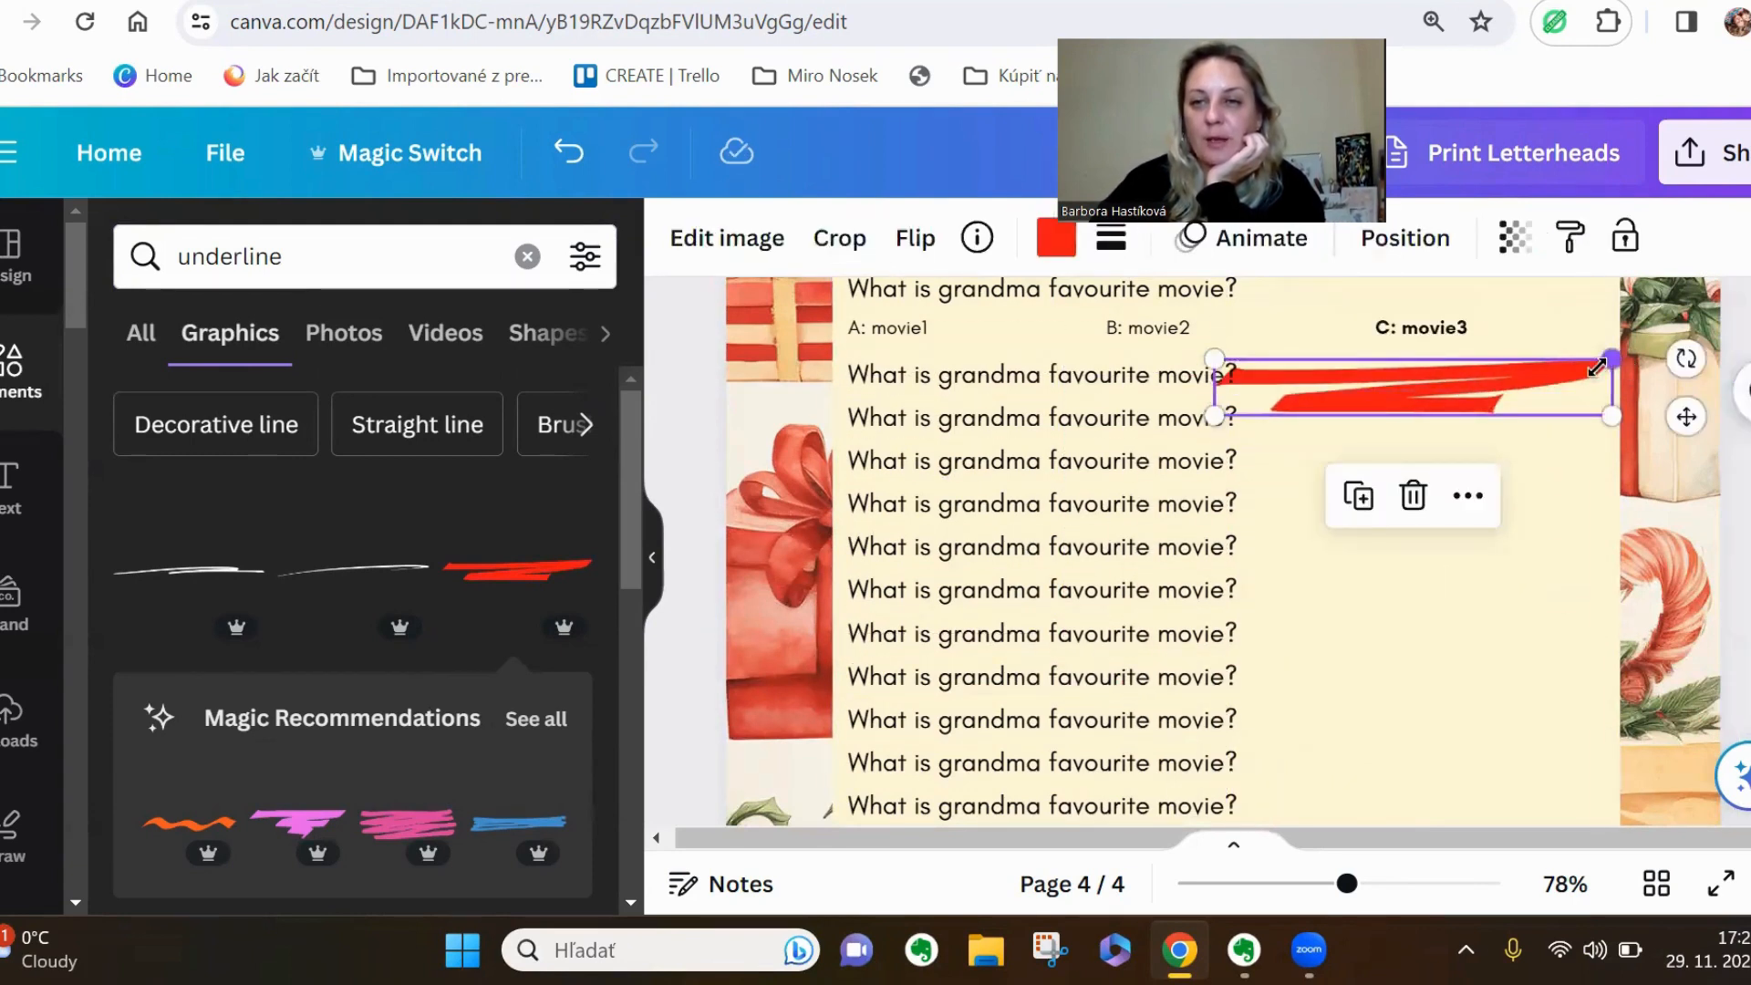
{"action": "mouse_move", "coordinate": [1596, 366]}
{"action": "left_mouse_down"}
{"action": "mouse_move", "coordinate": [1364, 472]}
{"action": "mouse_move", "coordinate": [1371, 456]}
{"action": "left_mouse_up"}
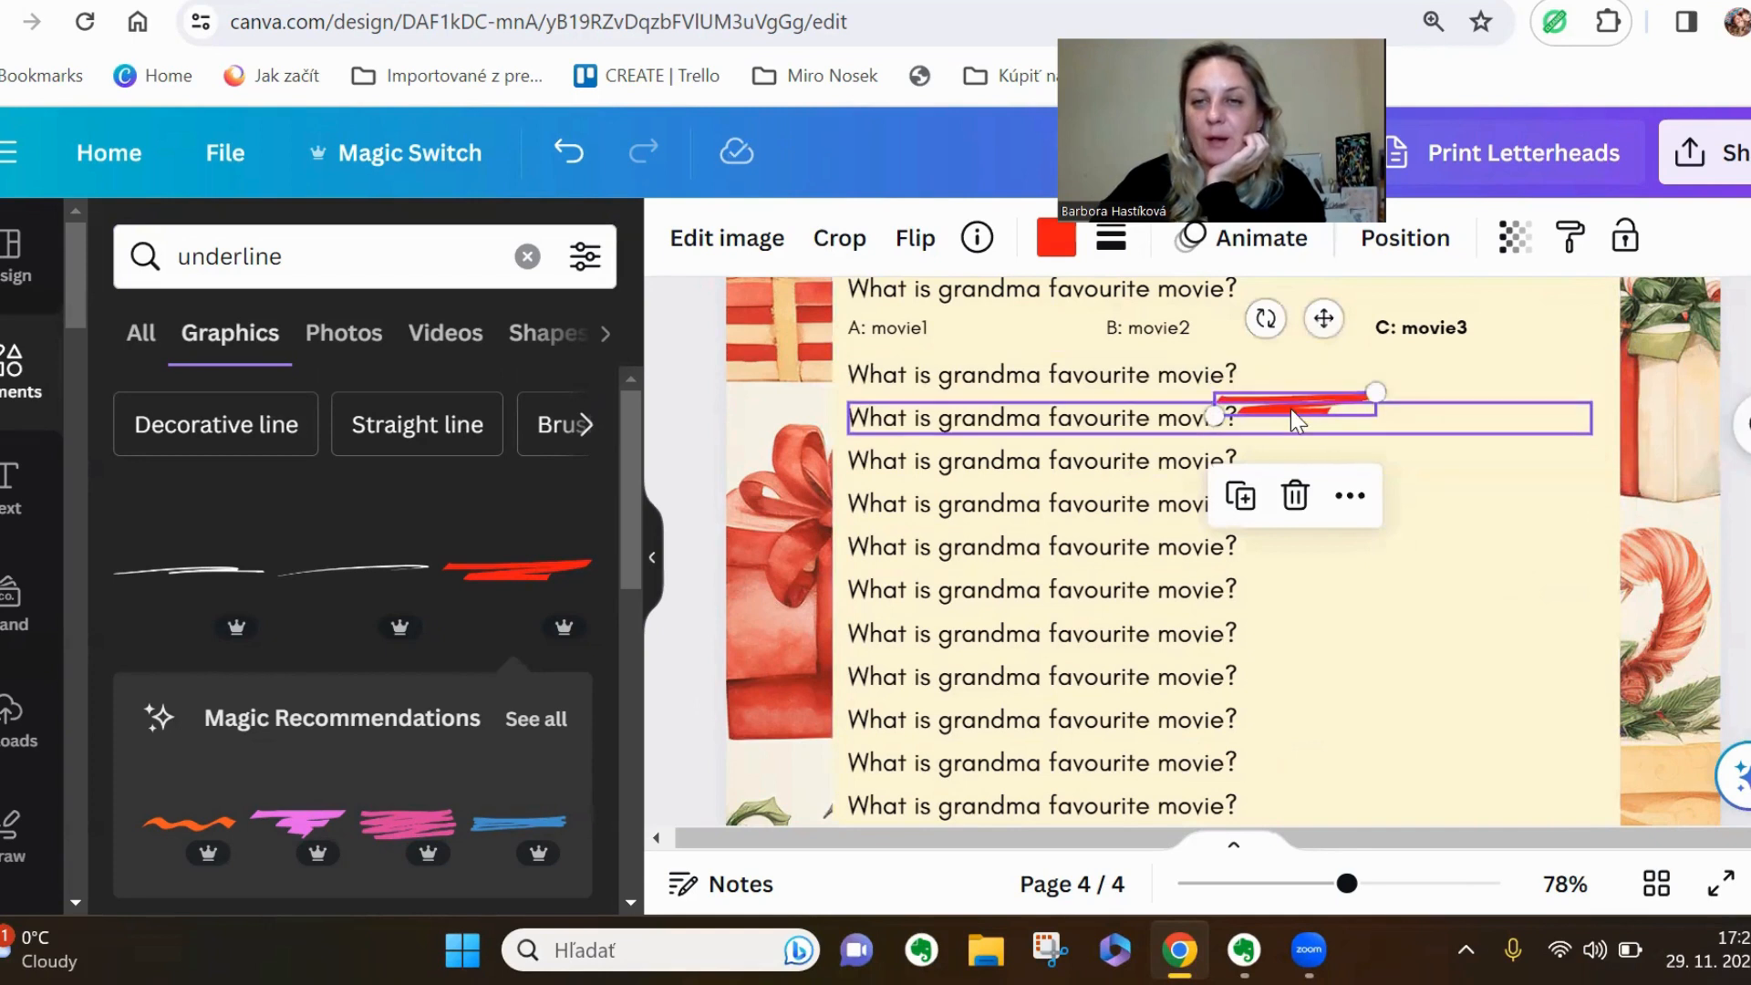
{"action": "left_click_drag", "start_coordinate": [1306, 397], "coordinate": [1436, 344]}
{"action": "left_click", "coordinate": [1739, 587]}
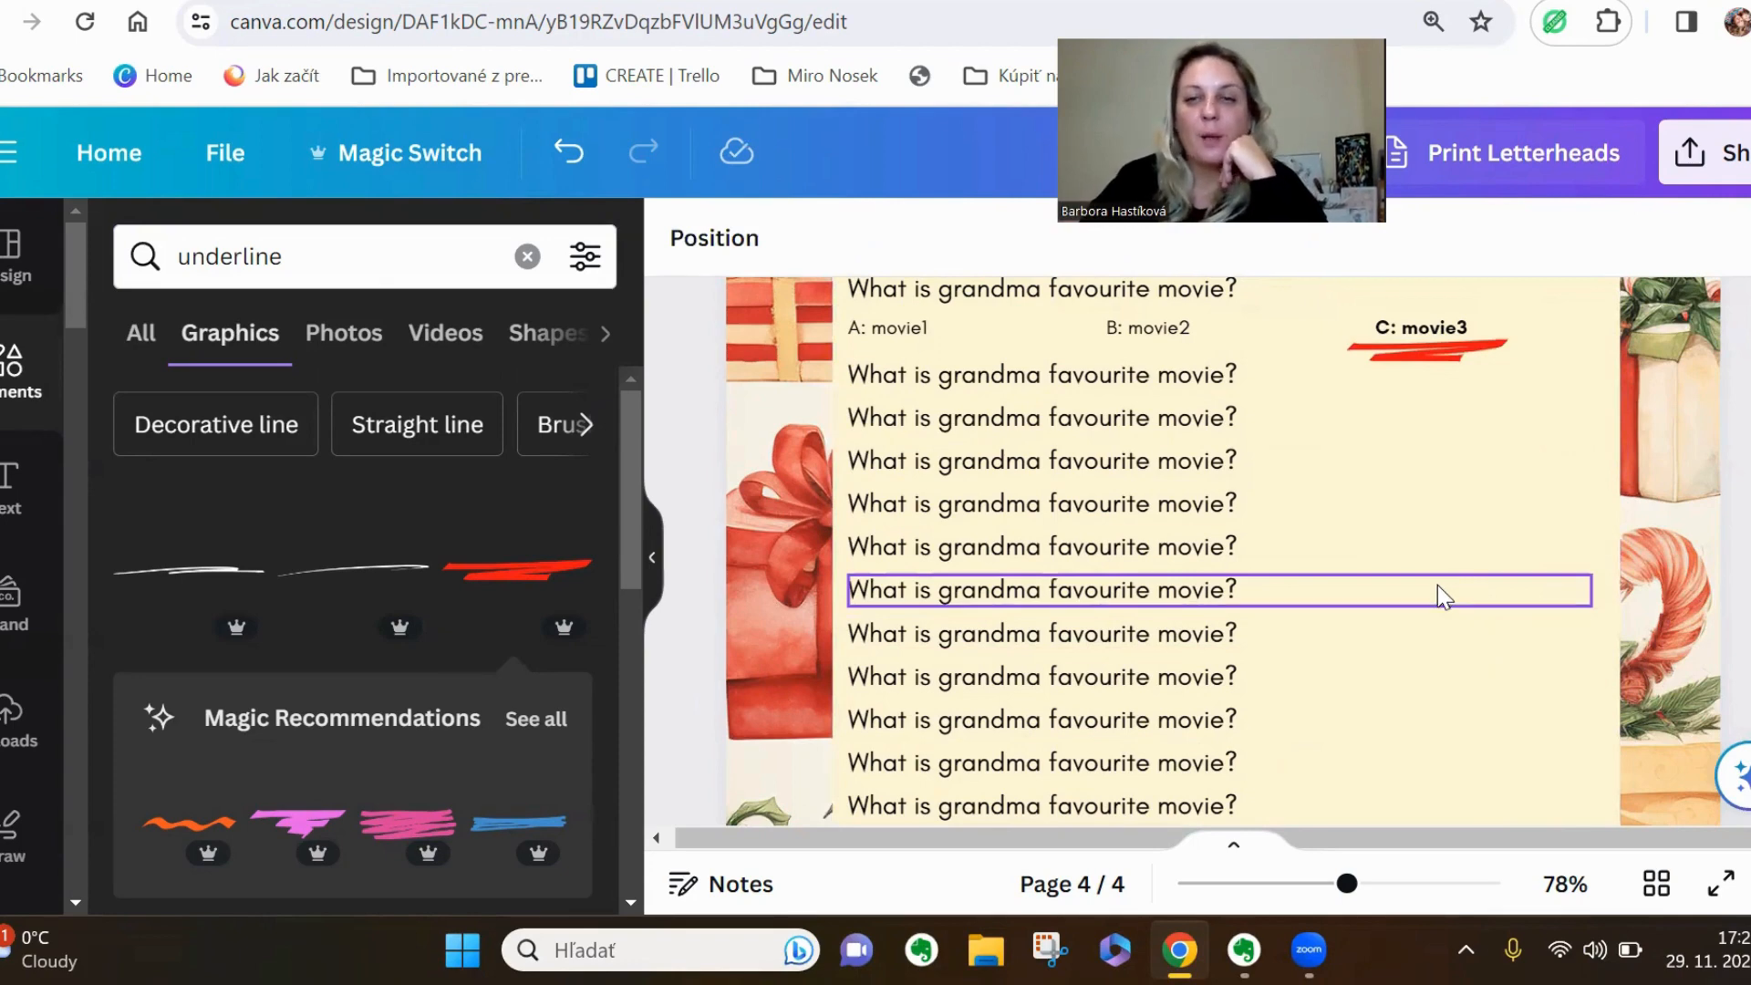
Review the design from the marked answer page back through the blank trivia sheet and card backs to page 1
{"action": "scroll", "coordinate": [1439, 591], "scroll_direction": "up", "scroll_amount": 3}
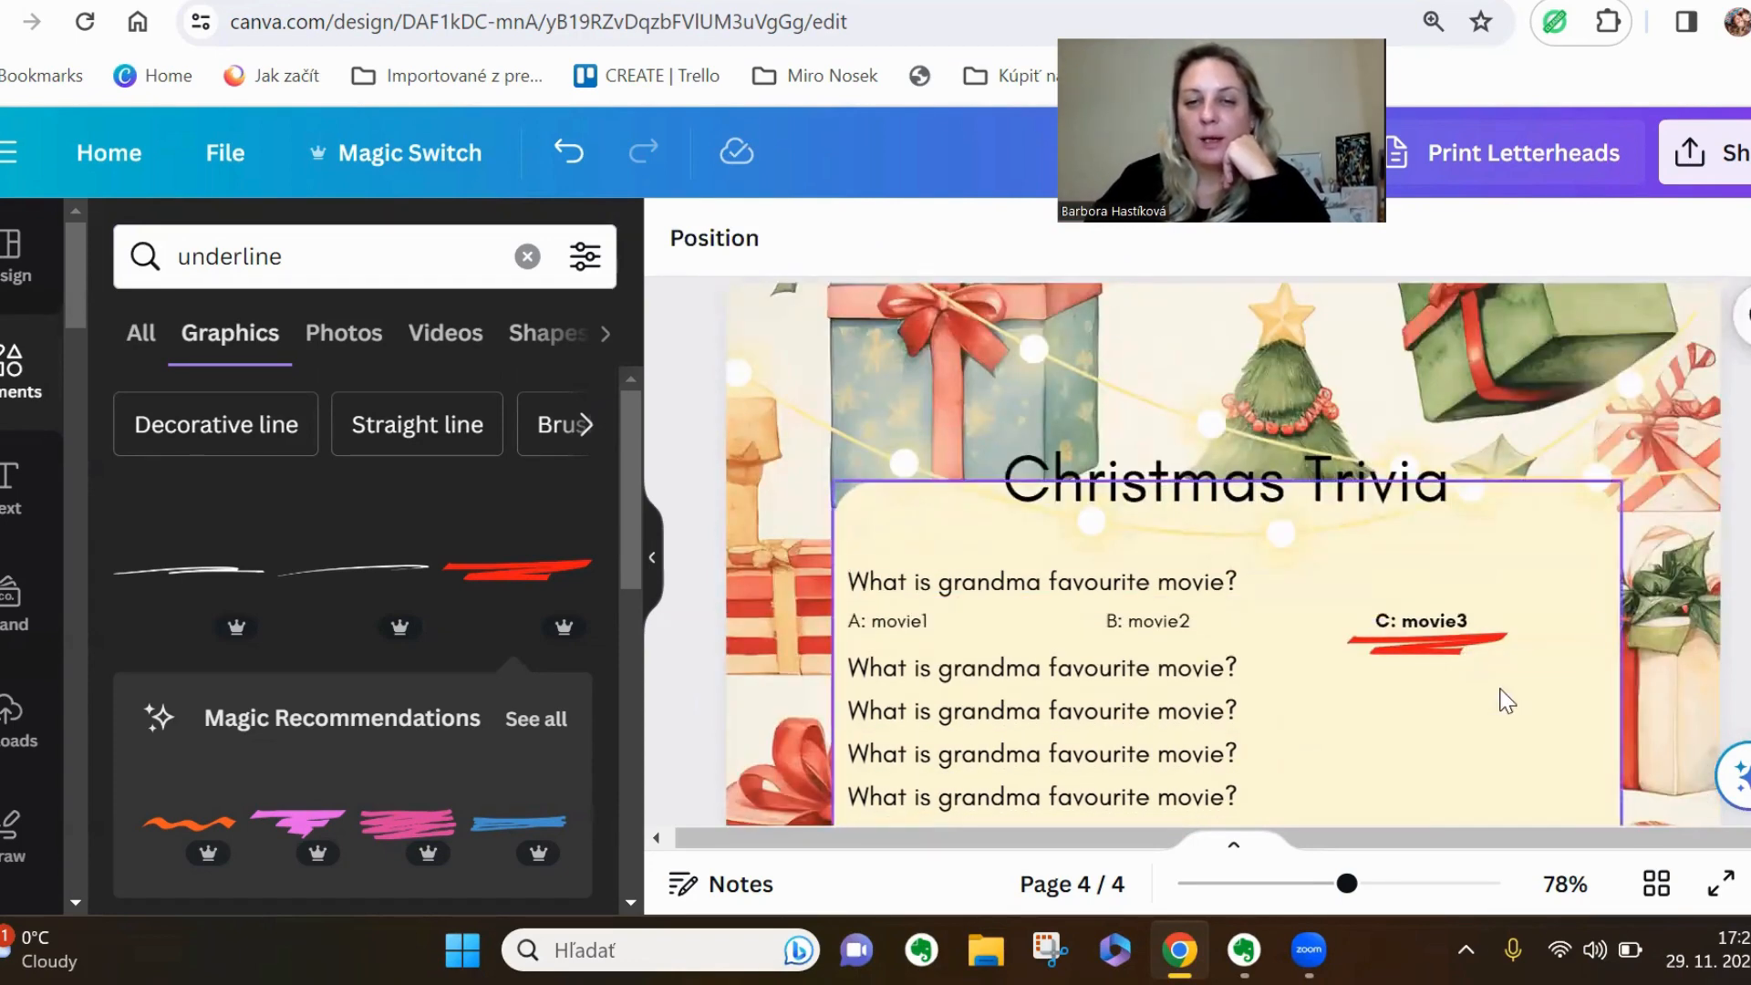
{"action": "scroll", "coordinate": [1508, 683], "scroll_direction": "up", "scroll_amount": 5}
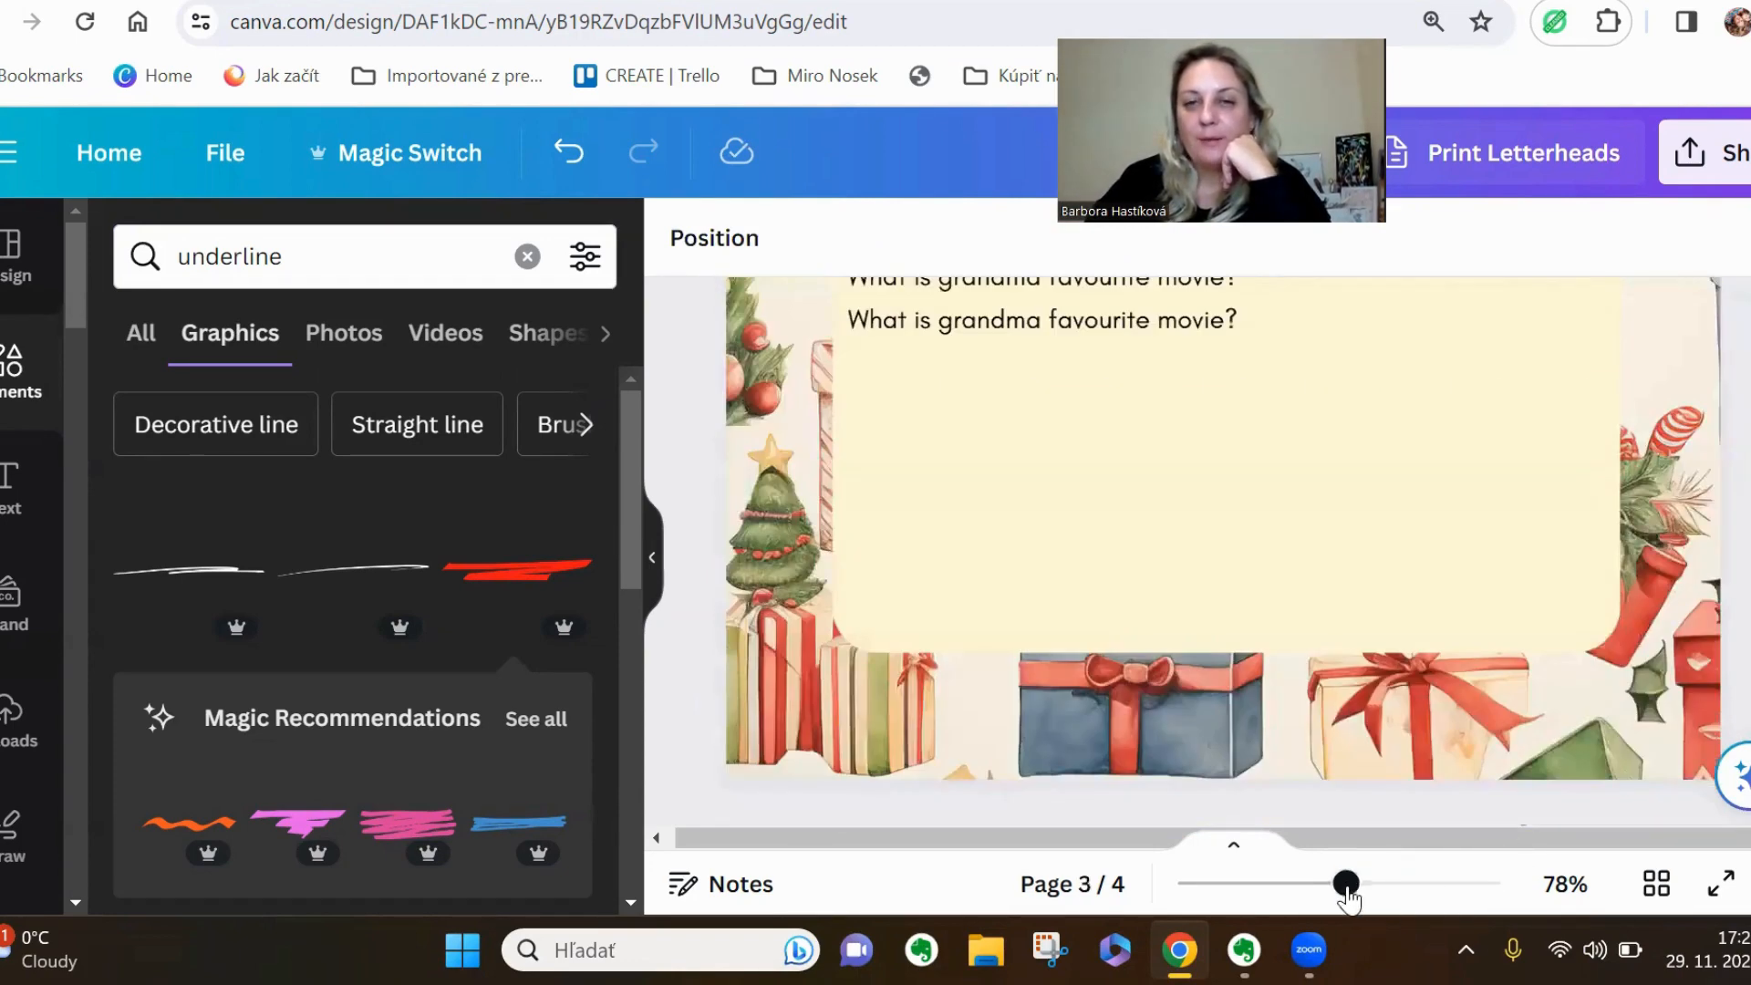
{"action": "left_click_drag", "start_coordinate": [1346, 882], "coordinate": [1289, 883]}
{"action": "scroll", "coordinate": [1605, 593], "scroll_direction": "up", "scroll_amount": 3}
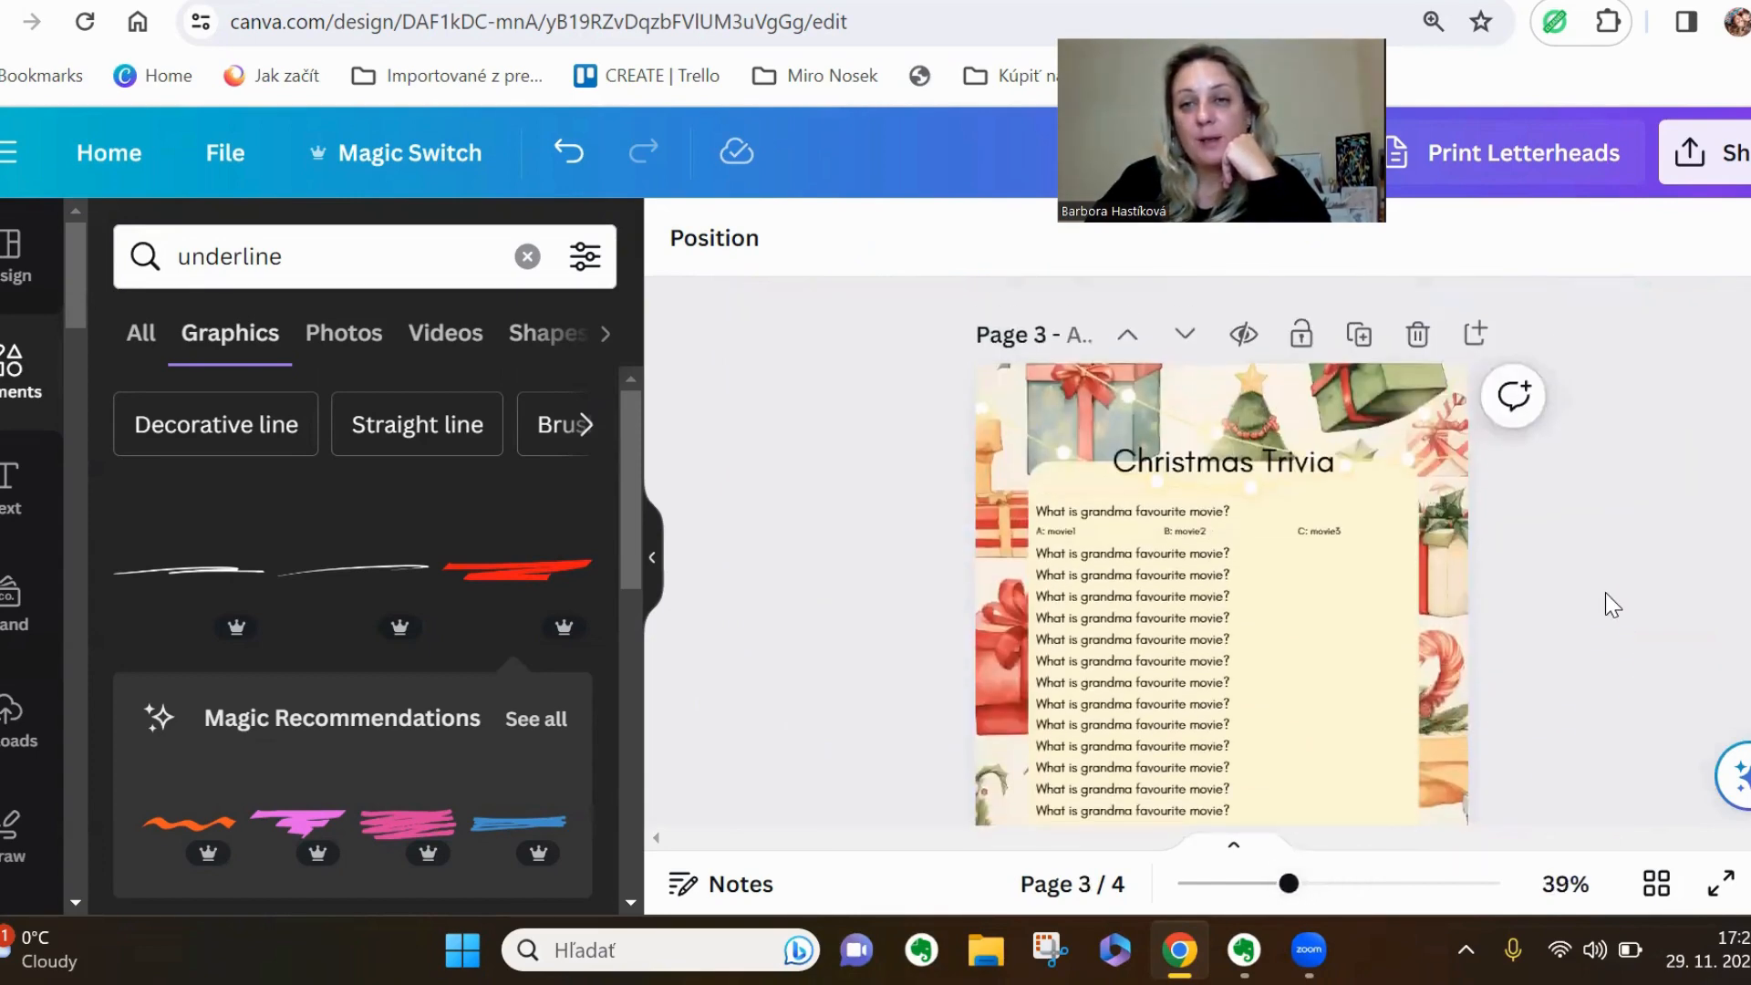
{"action": "scroll", "coordinate": [1605, 593], "scroll_direction": "down", "scroll_amount": 2}
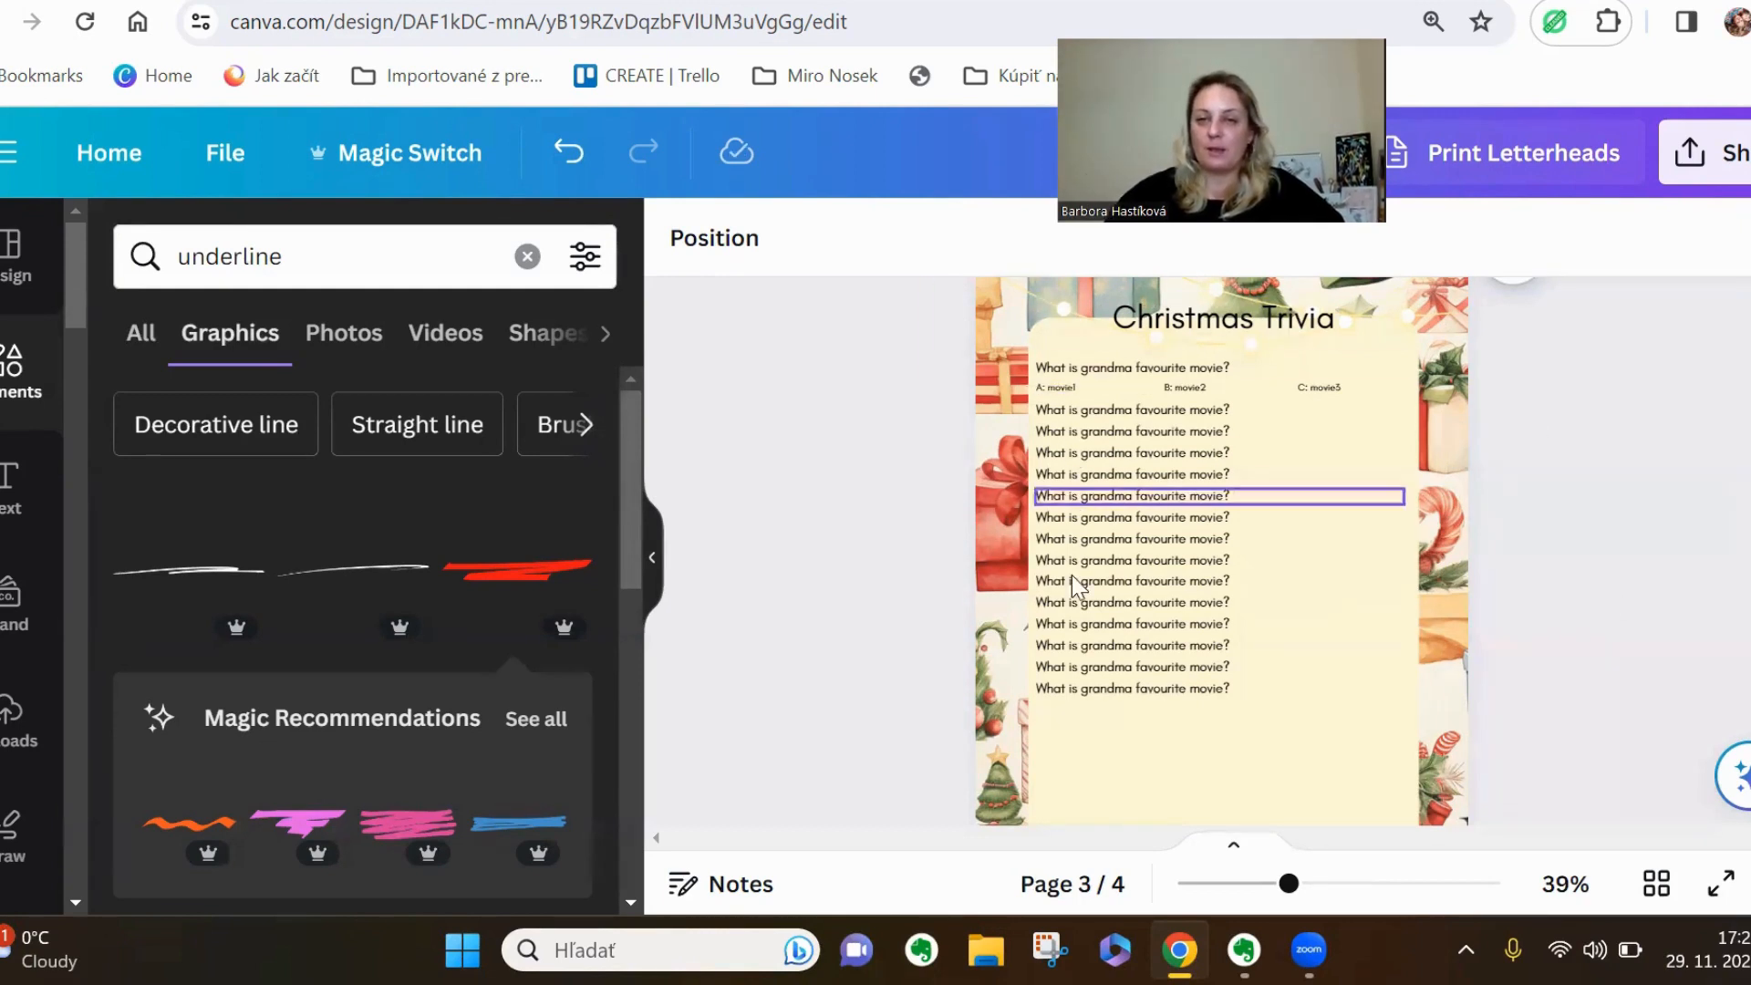
{"action": "scroll", "coordinate": [1532, 714], "scroll_direction": "up", "scroll_amount": 15}
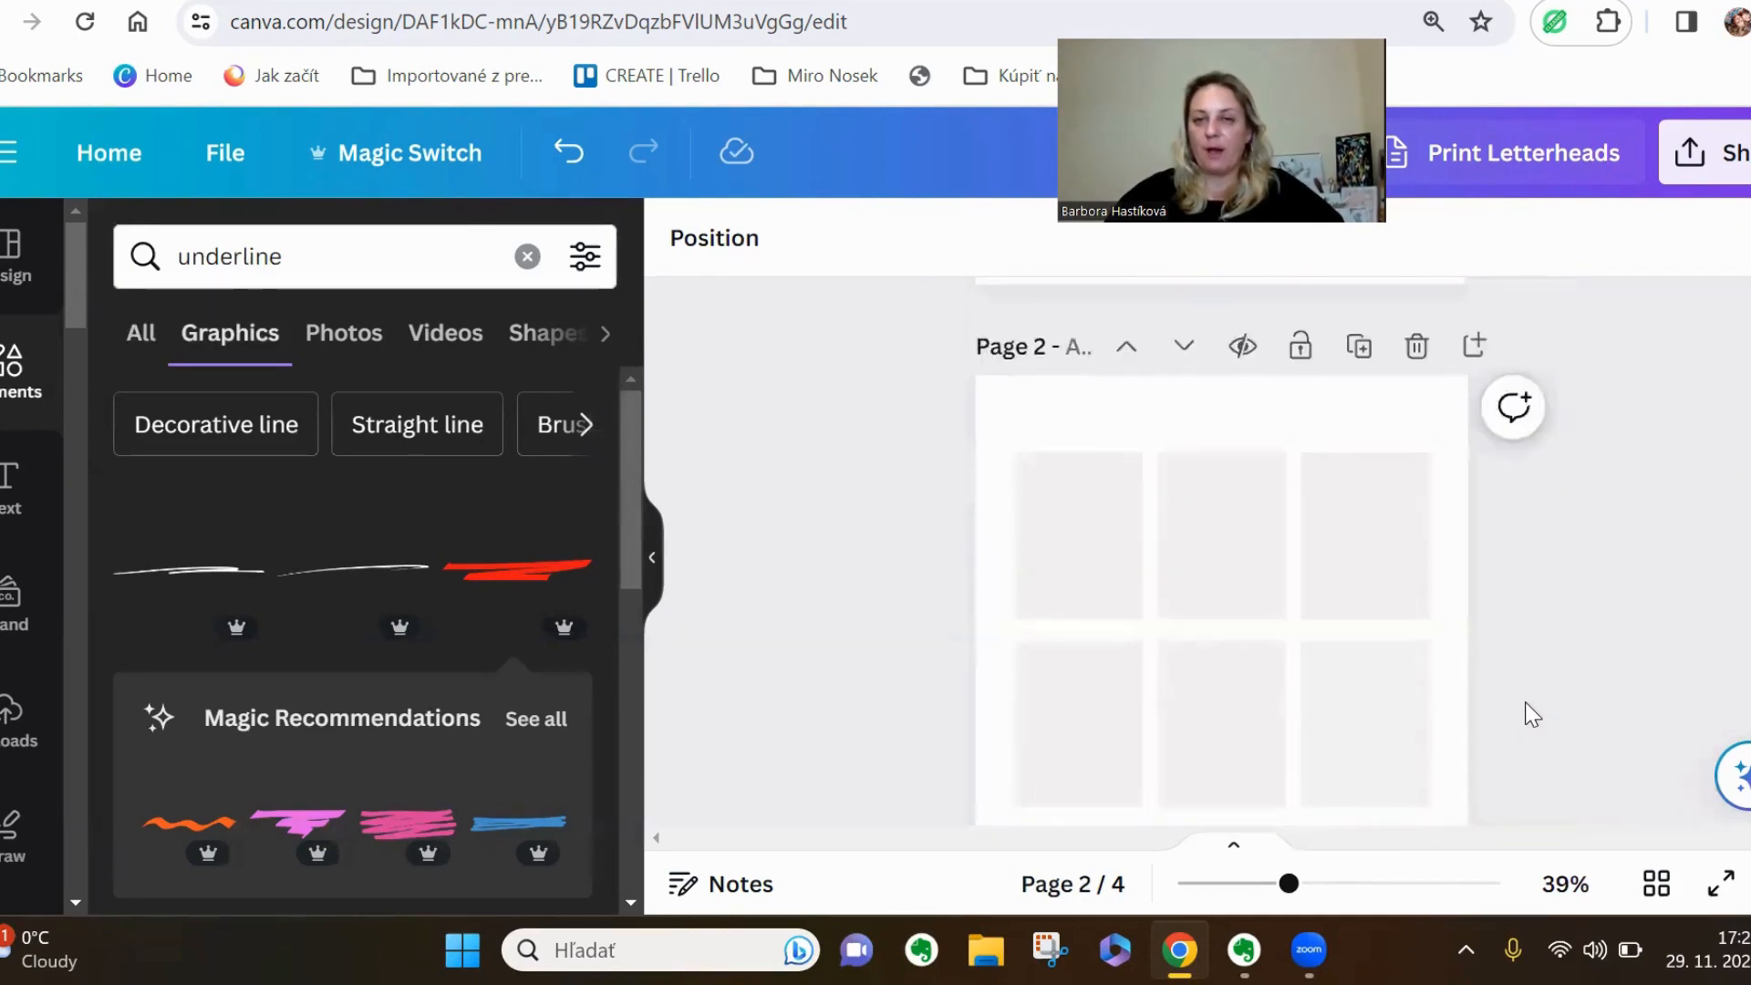
{"action": "scroll", "coordinate": [1533, 714], "scroll_direction": "up", "scroll_amount": 2}
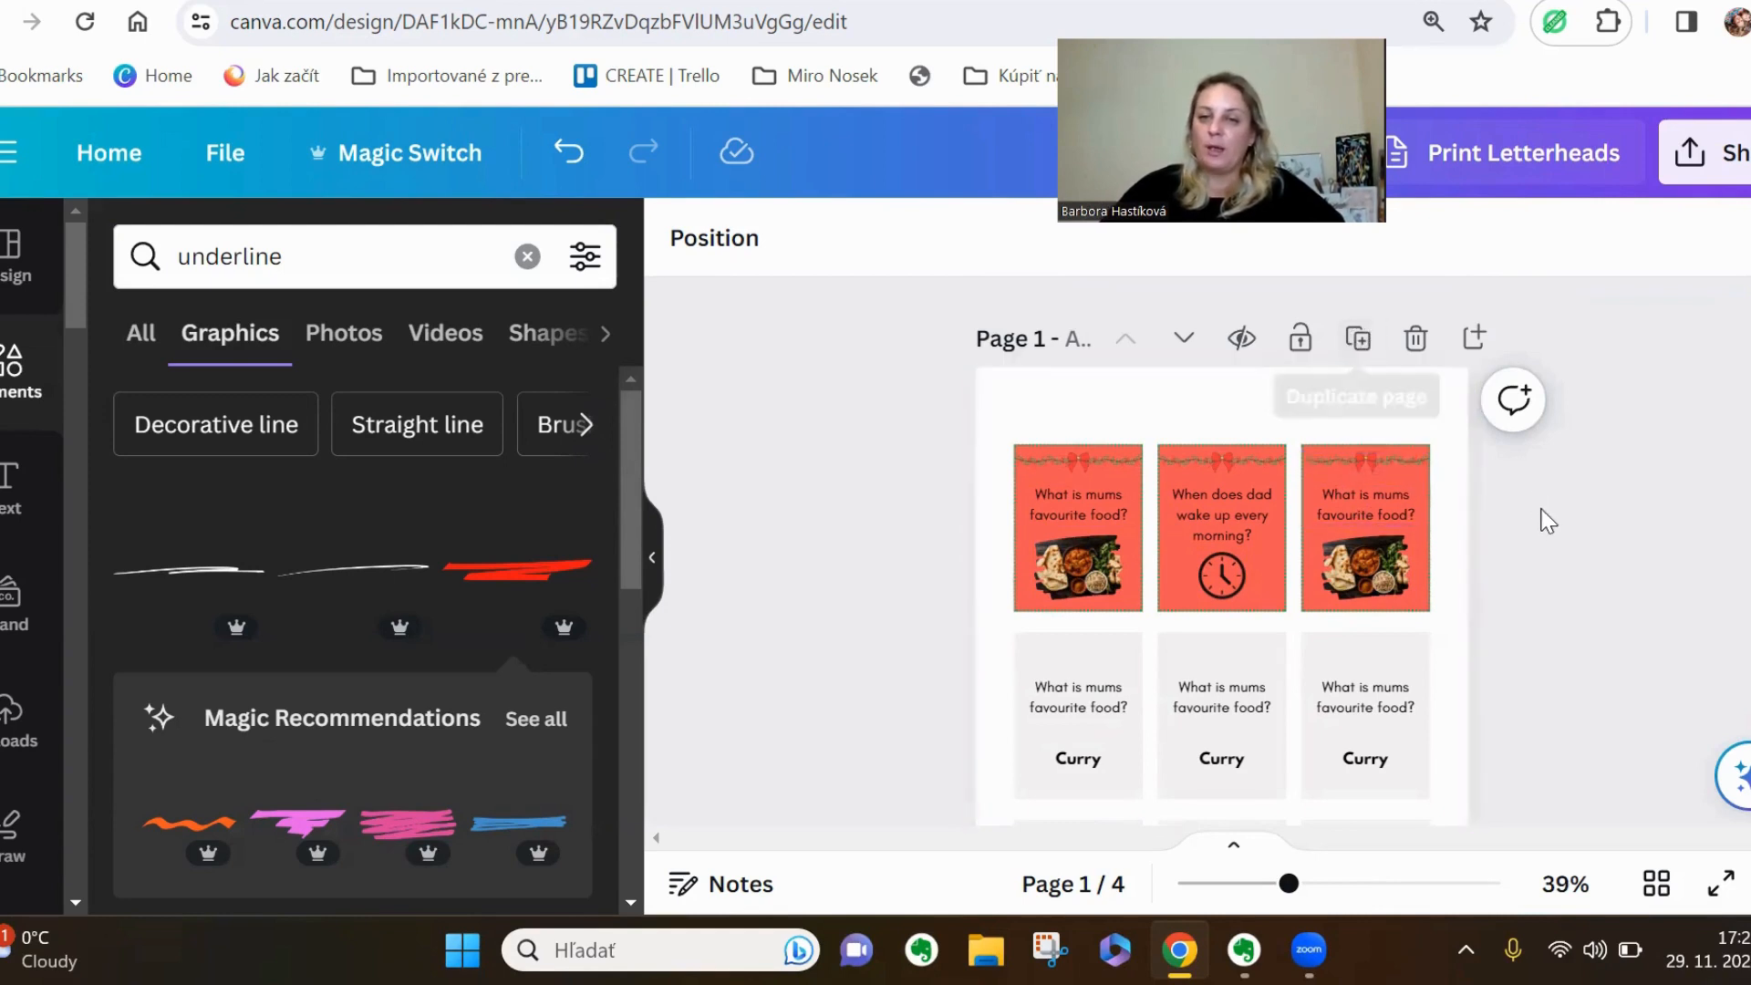
Select the first blank card on page 2, clear the underline search and show all recently used elements
{"action": "scroll", "coordinate": [1536, 520], "scroll_direction": "down", "scroll_amount": 5}
{"action": "left_click", "coordinate": [1100, 725]}
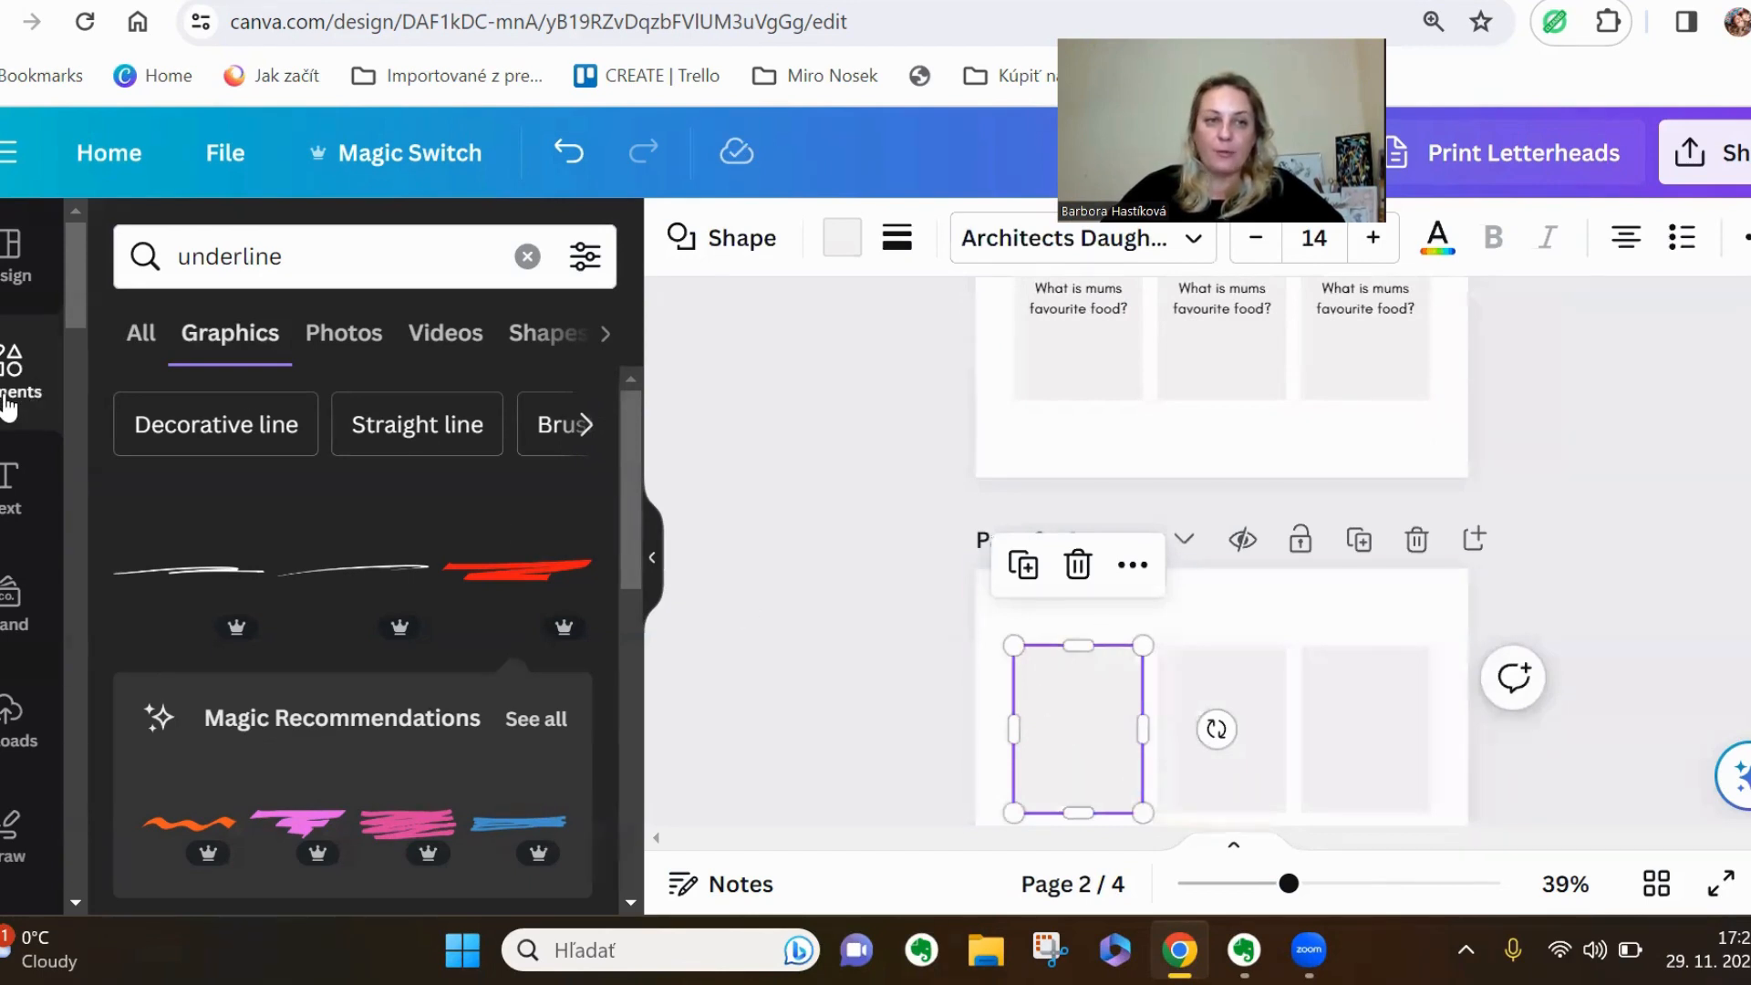
{"action": "left_click", "coordinate": [351, 337]}
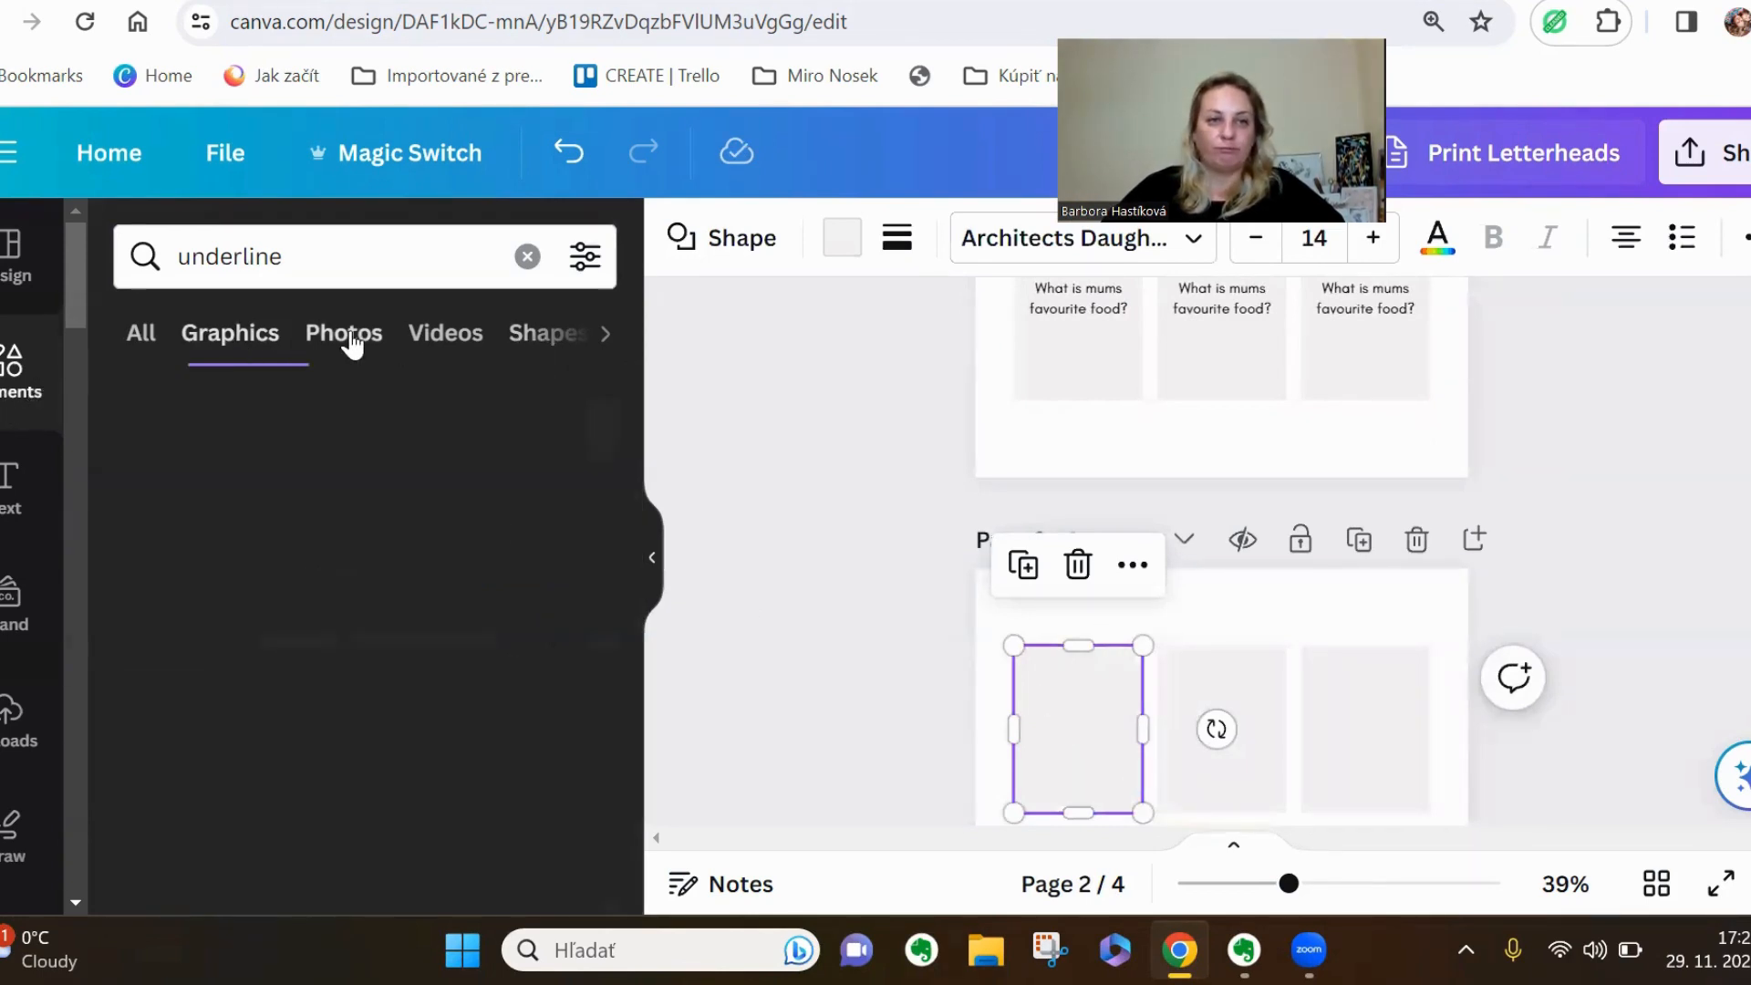
{"action": "left_click", "coordinate": [527, 256]}
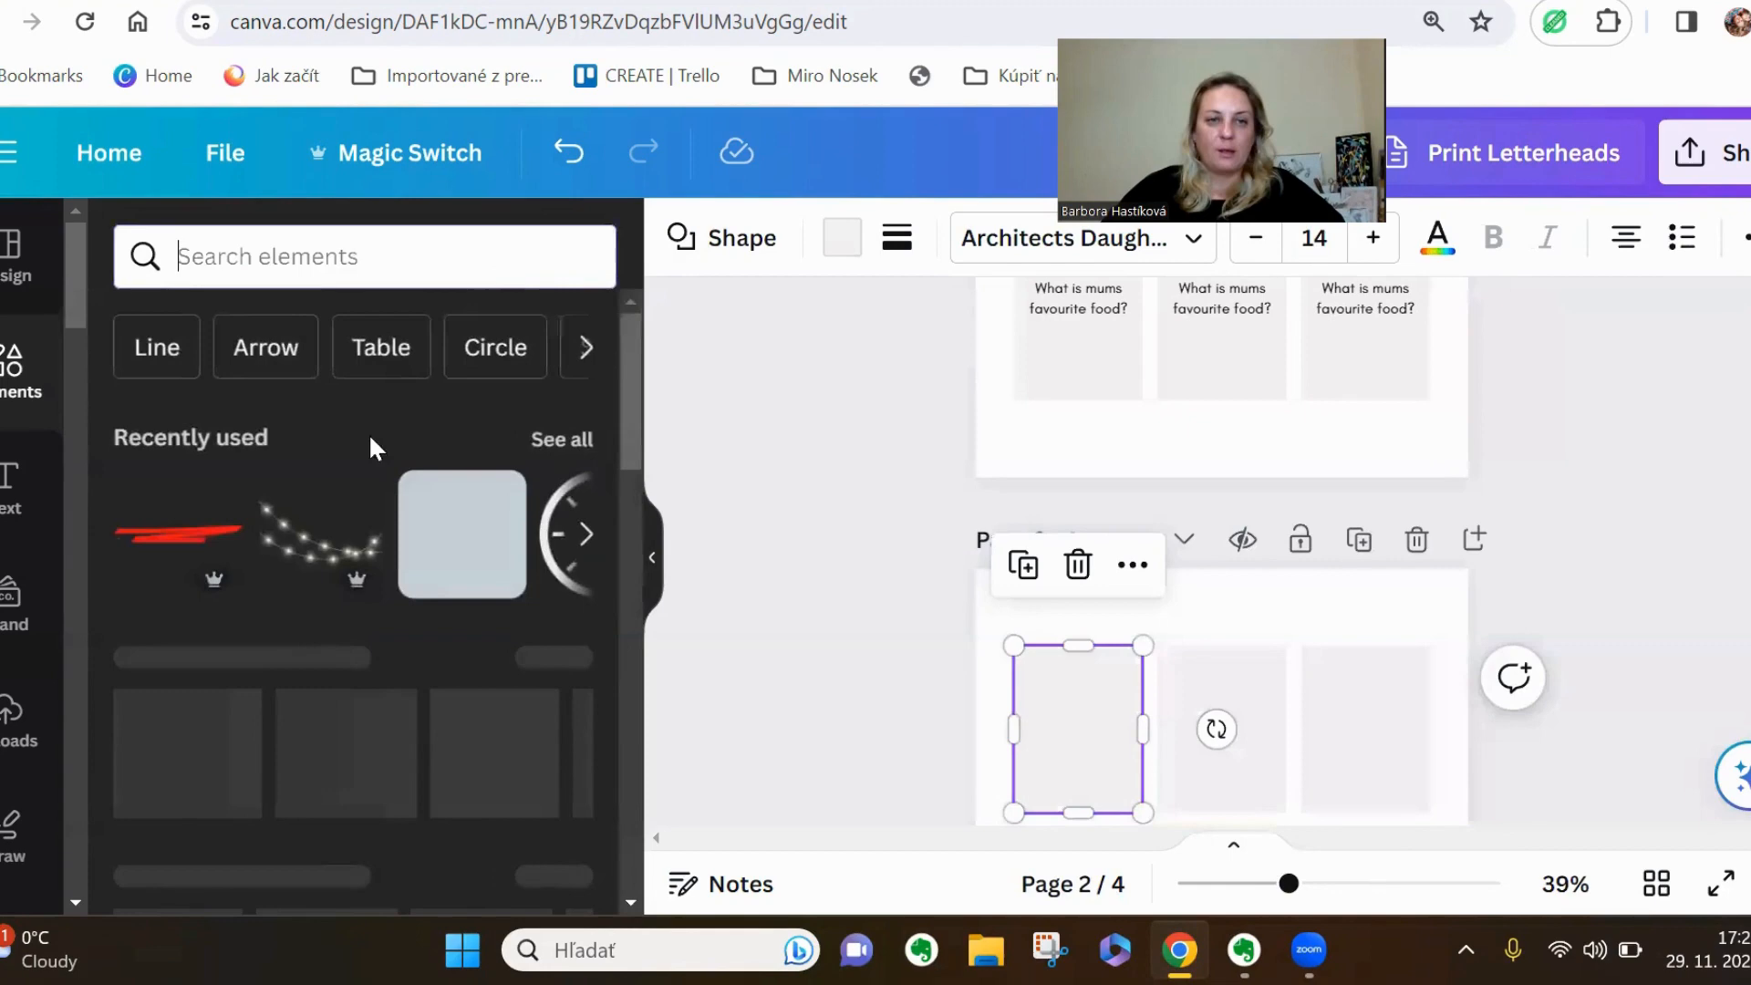
{"action": "left_click", "coordinate": [559, 440]}
{"action": "scroll", "coordinate": [490, 636], "scroll_direction": "down", "scroll_amount": 1}
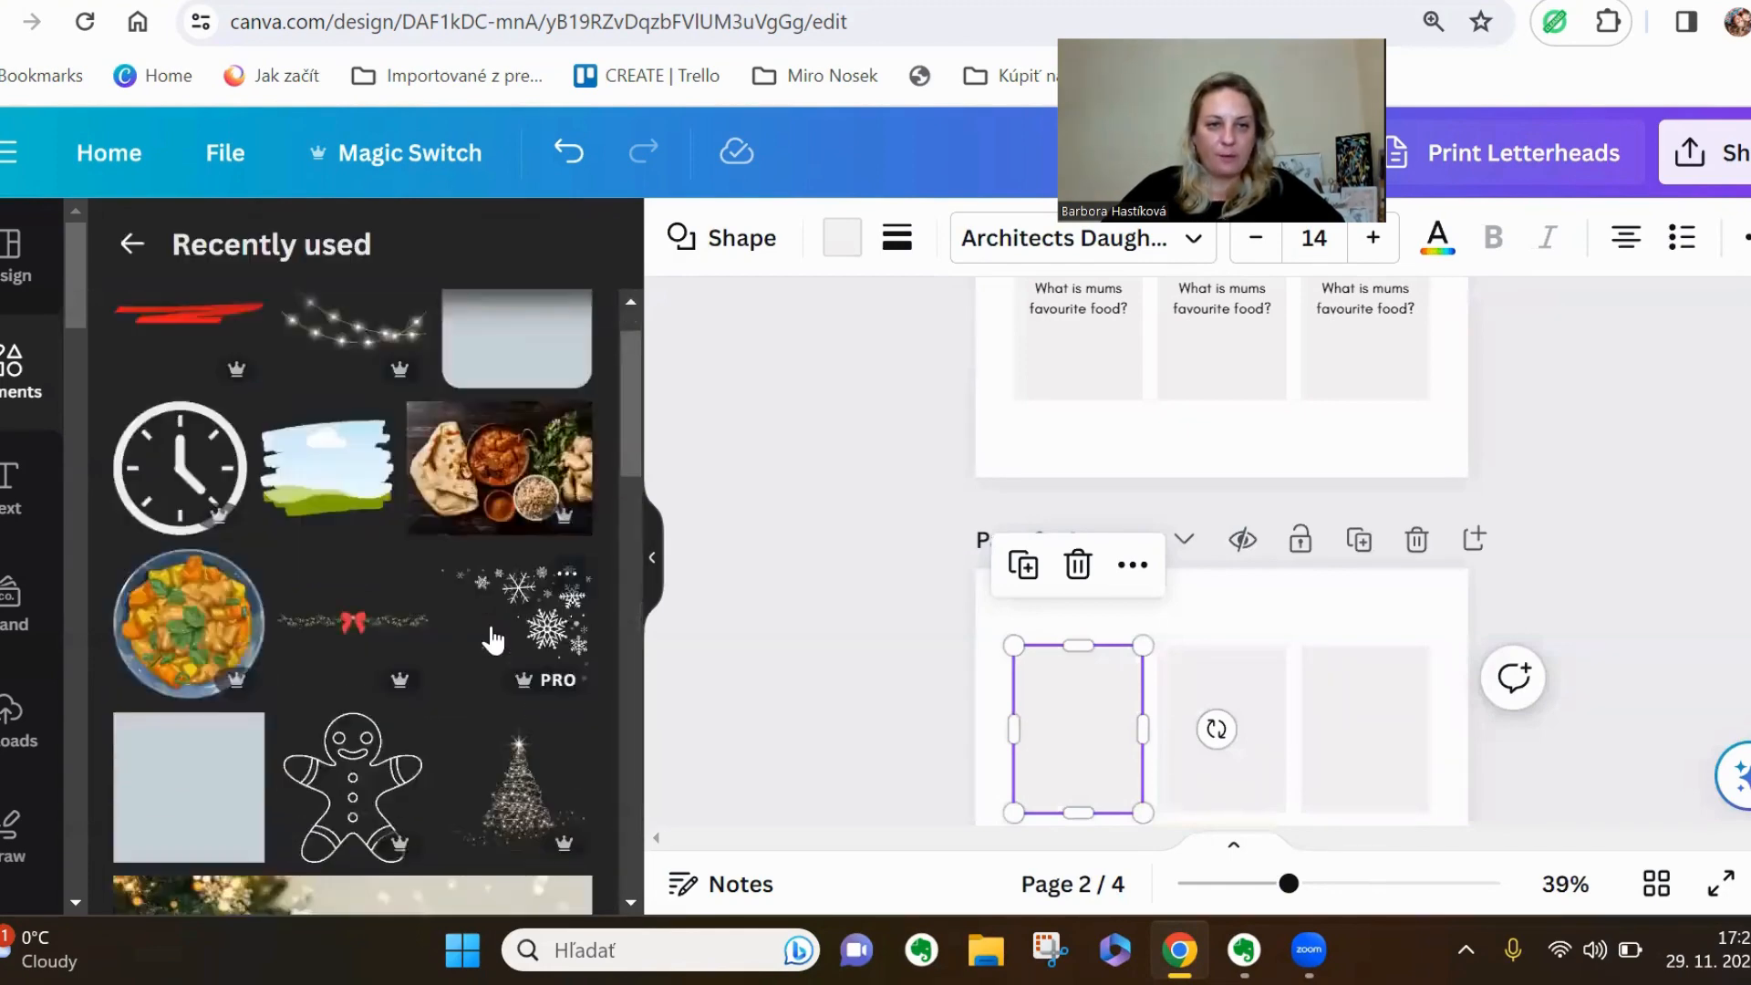
{"action": "scroll", "coordinate": [491, 638], "scroll_direction": "down", "scroll_amount": 5}
Add the Christmas tree and silver bauble photo to page 2, fitting its height and cropping its width to the first card
{"action": "left_click_drag", "start_coordinate": [391, 477], "coordinate": [1264, 739]}
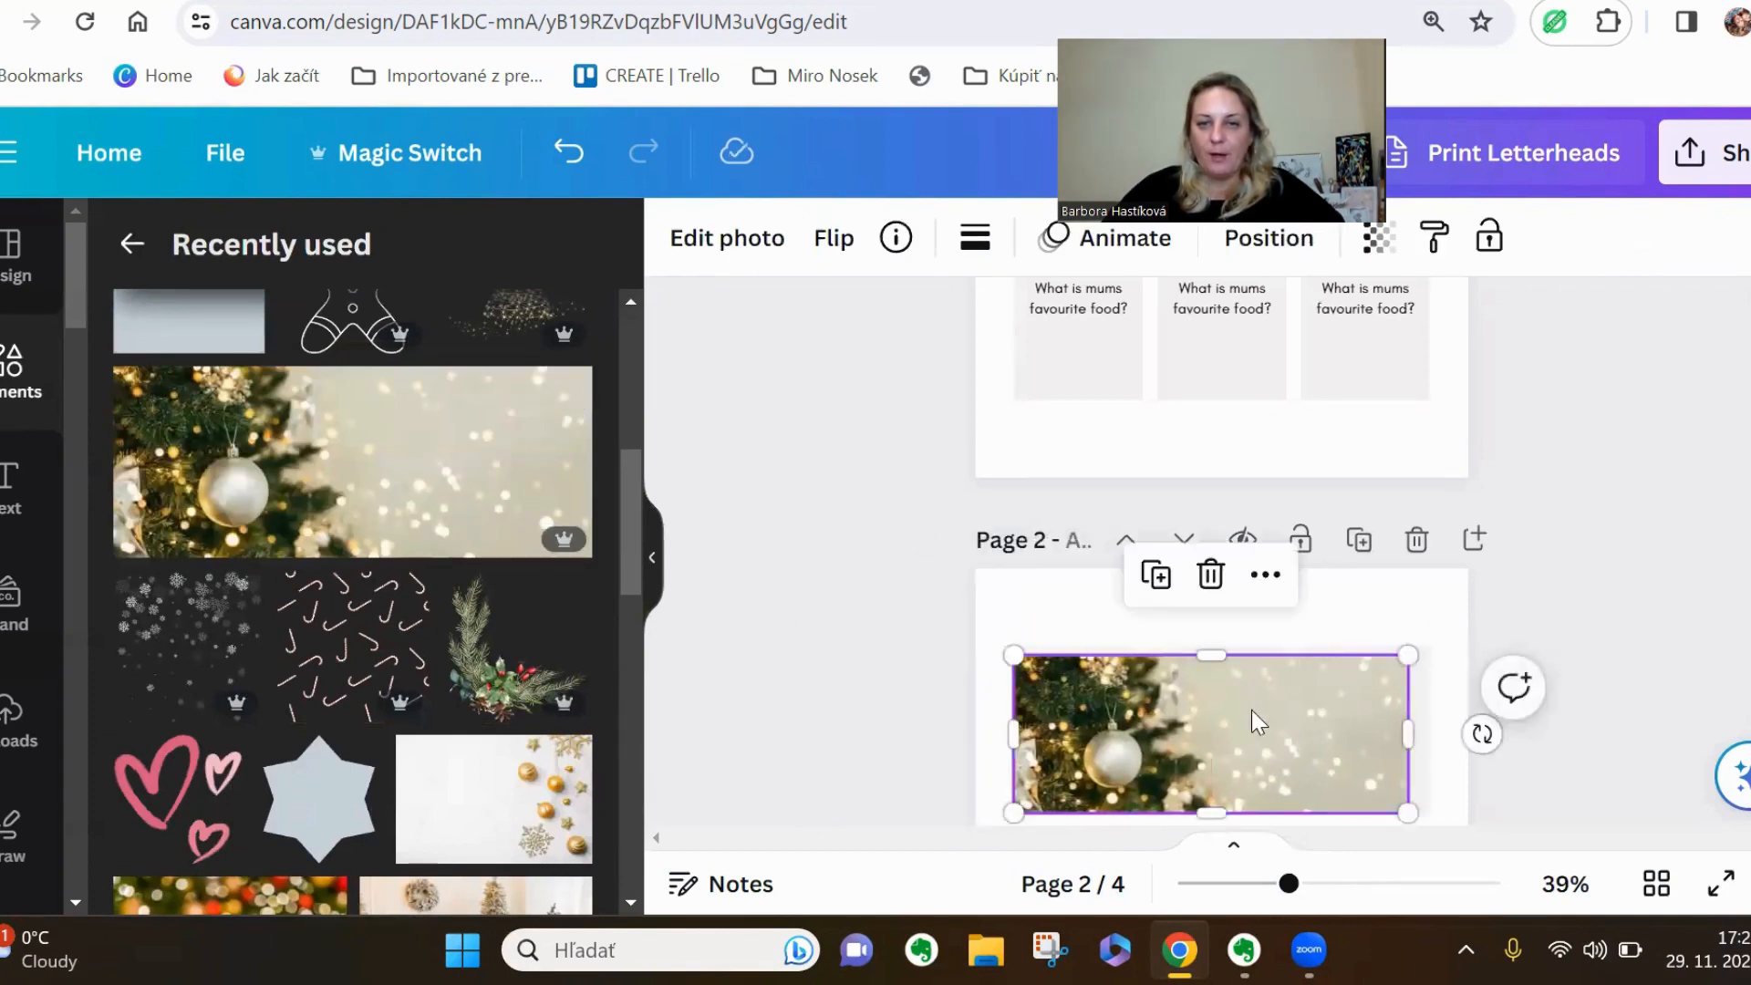
{"action": "left_click_drag", "start_coordinate": [1214, 646], "coordinate": [1213, 637]}
{"action": "scroll", "coordinate": [1278, 703], "scroll_direction": "down", "scroll_amount": 2}
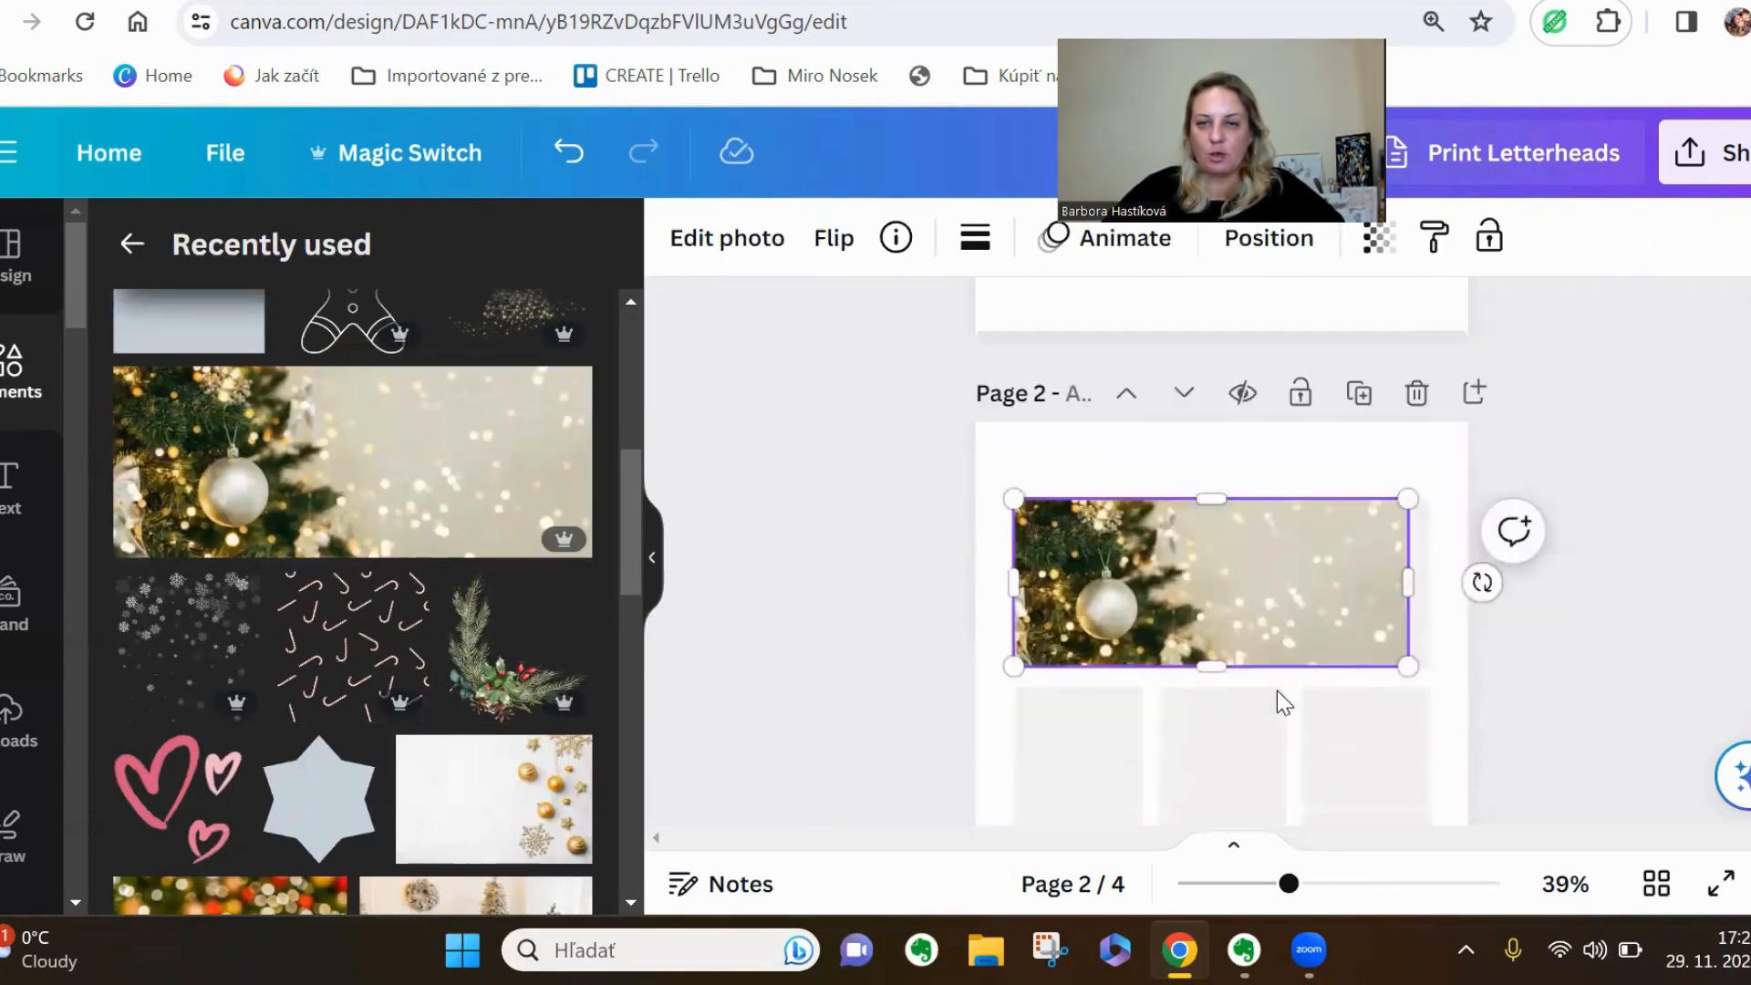
{"action": "left_click_drag", "start_coordinate": [1408, 578], "coordinate": [1135, 594]}
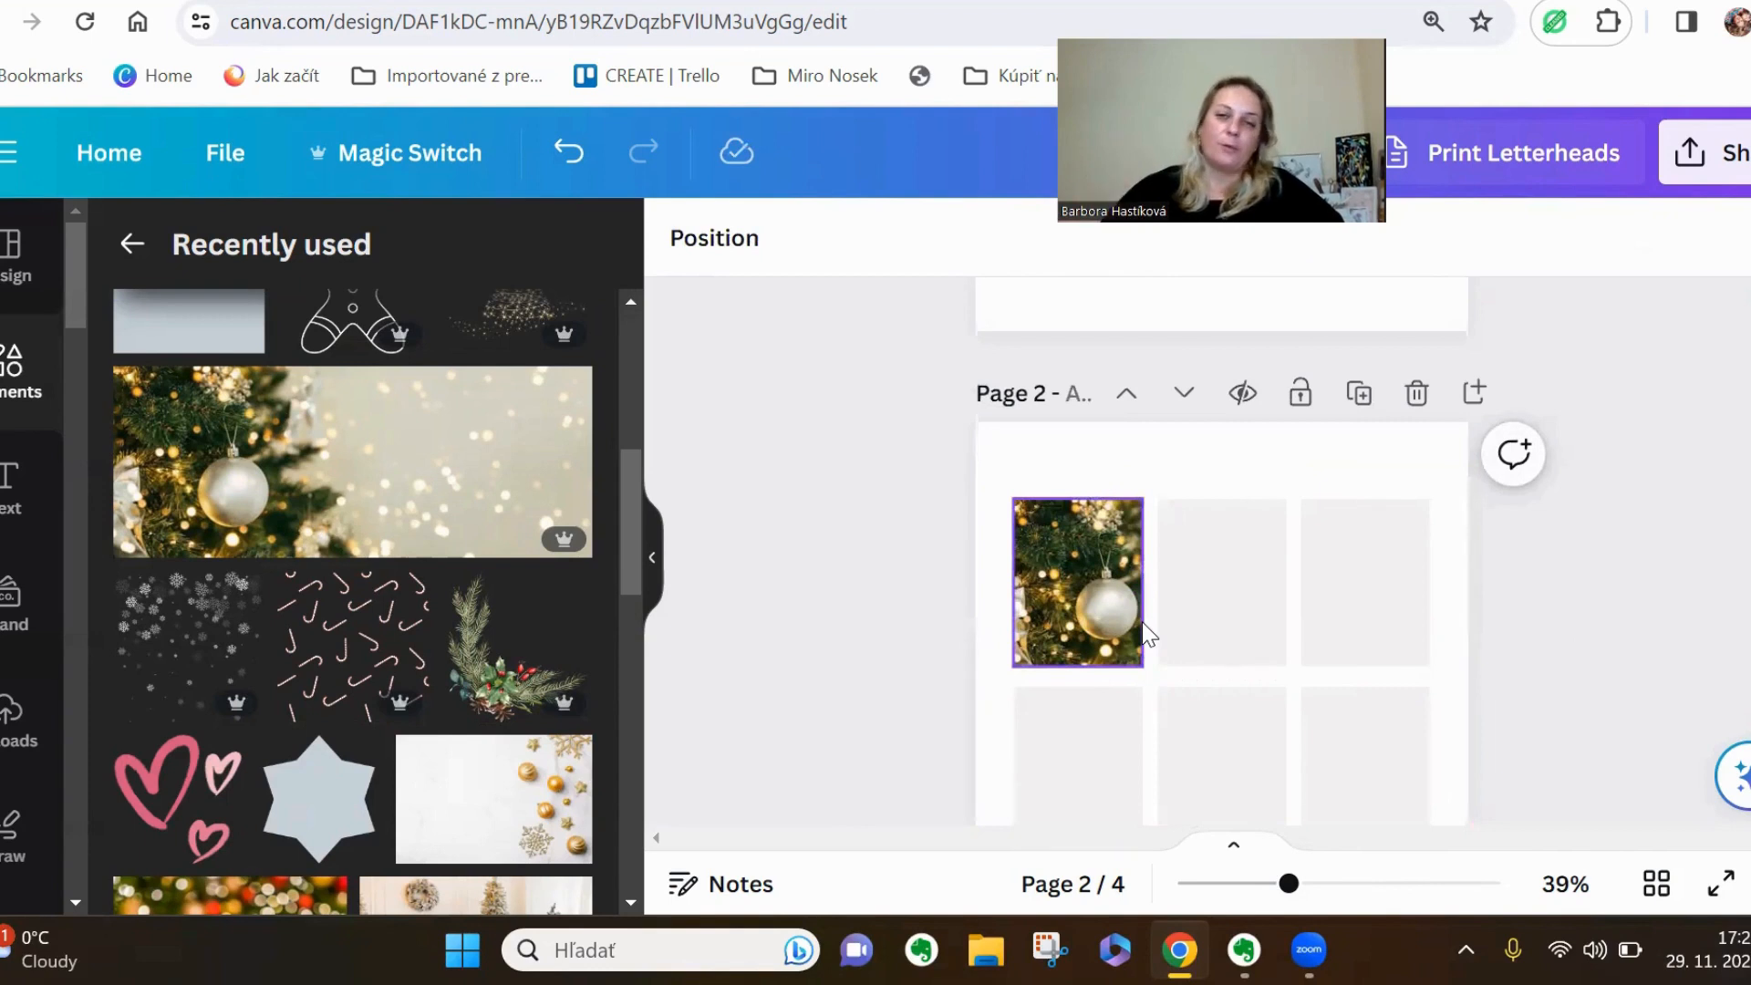
Examine the question and answer cards on page 1 at 60% zoom
{"action": "scroll", "coordinate": [1114, 625], "scroll_direction": "up", "scroll_amount": 3}
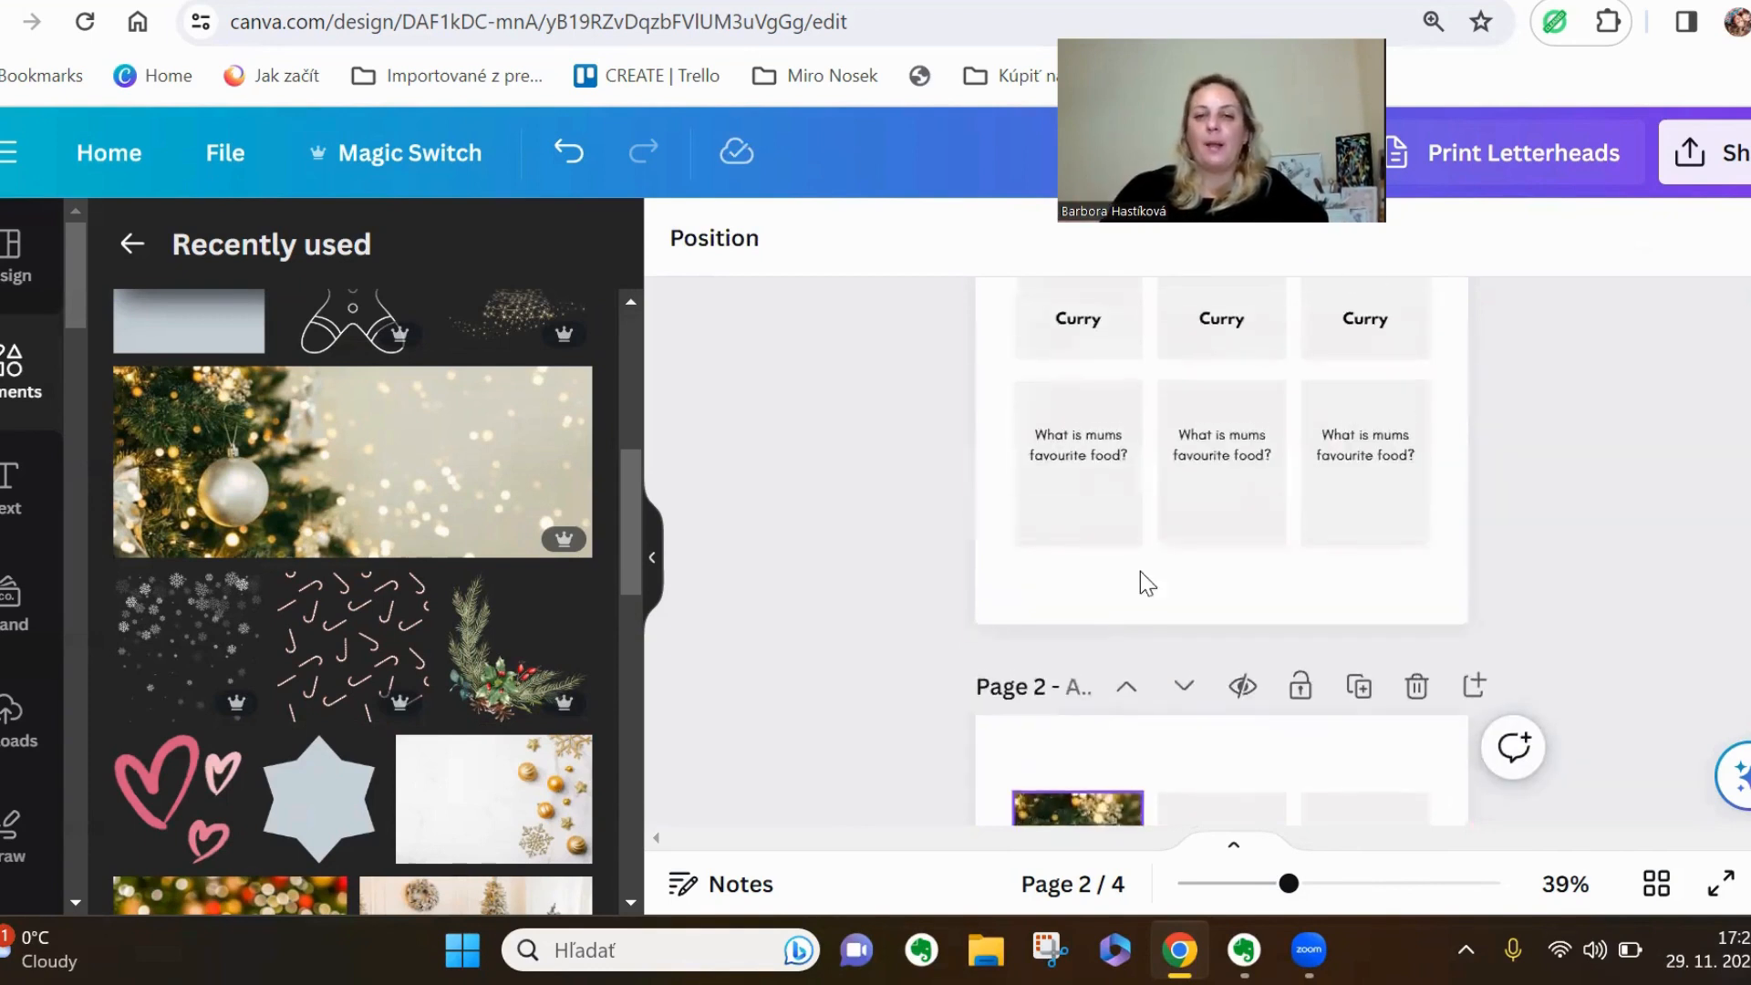
{"action": "scroll", "coordinate": [1167, 526], "scroll_direction": "up", "scroll_amount": 3}
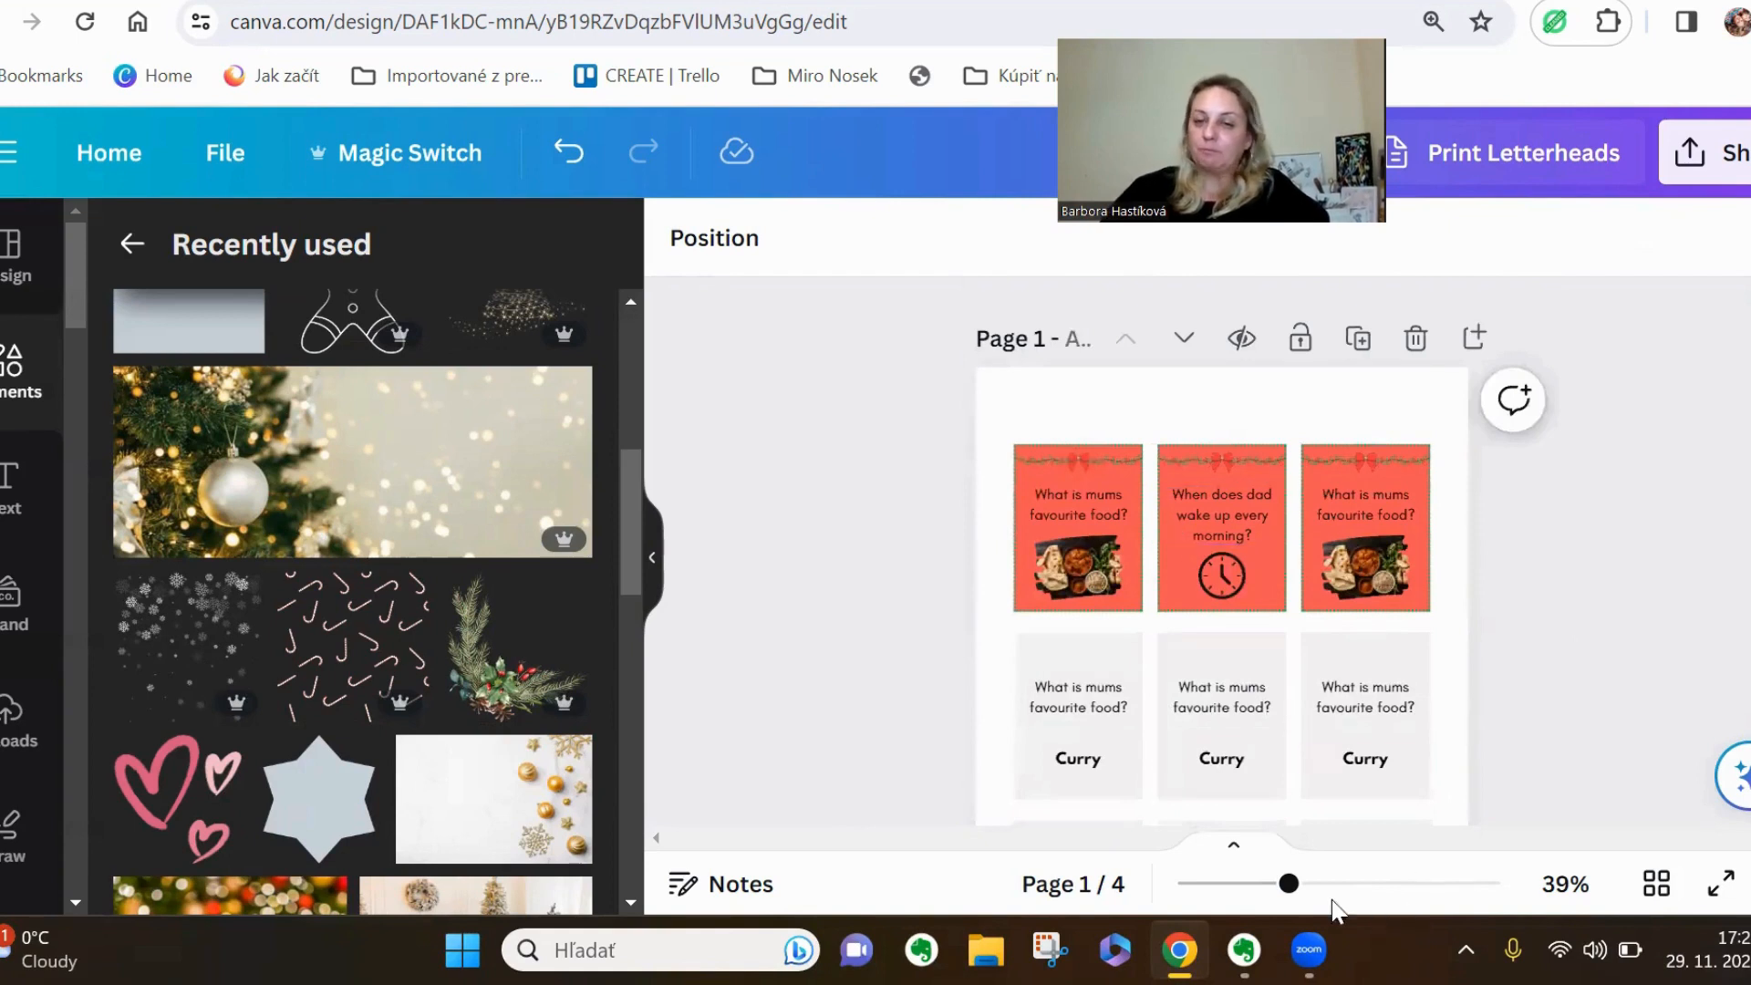
{"action": "left_click_drag", "start_coordinate": [1289, 885], "coordinate": [1322, 887]}
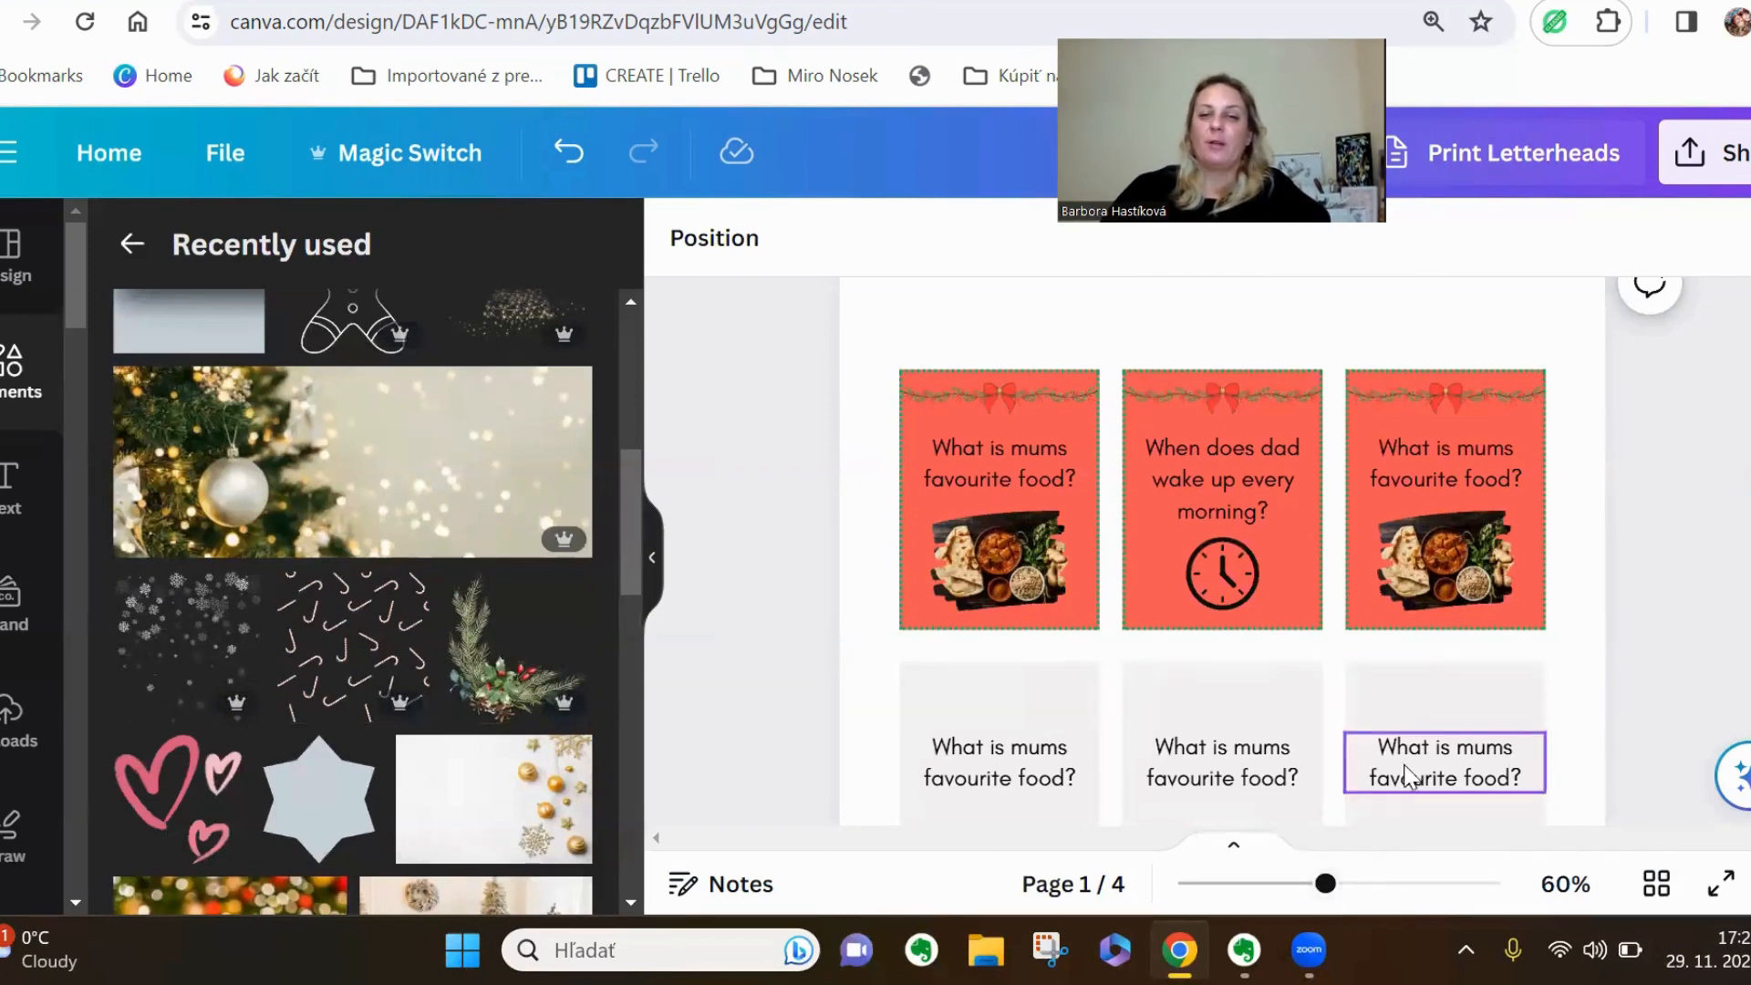
{"action": "scroll", "coordinate": [1377, 546], "scroll_direction": "down", "scroll_amount": 3}
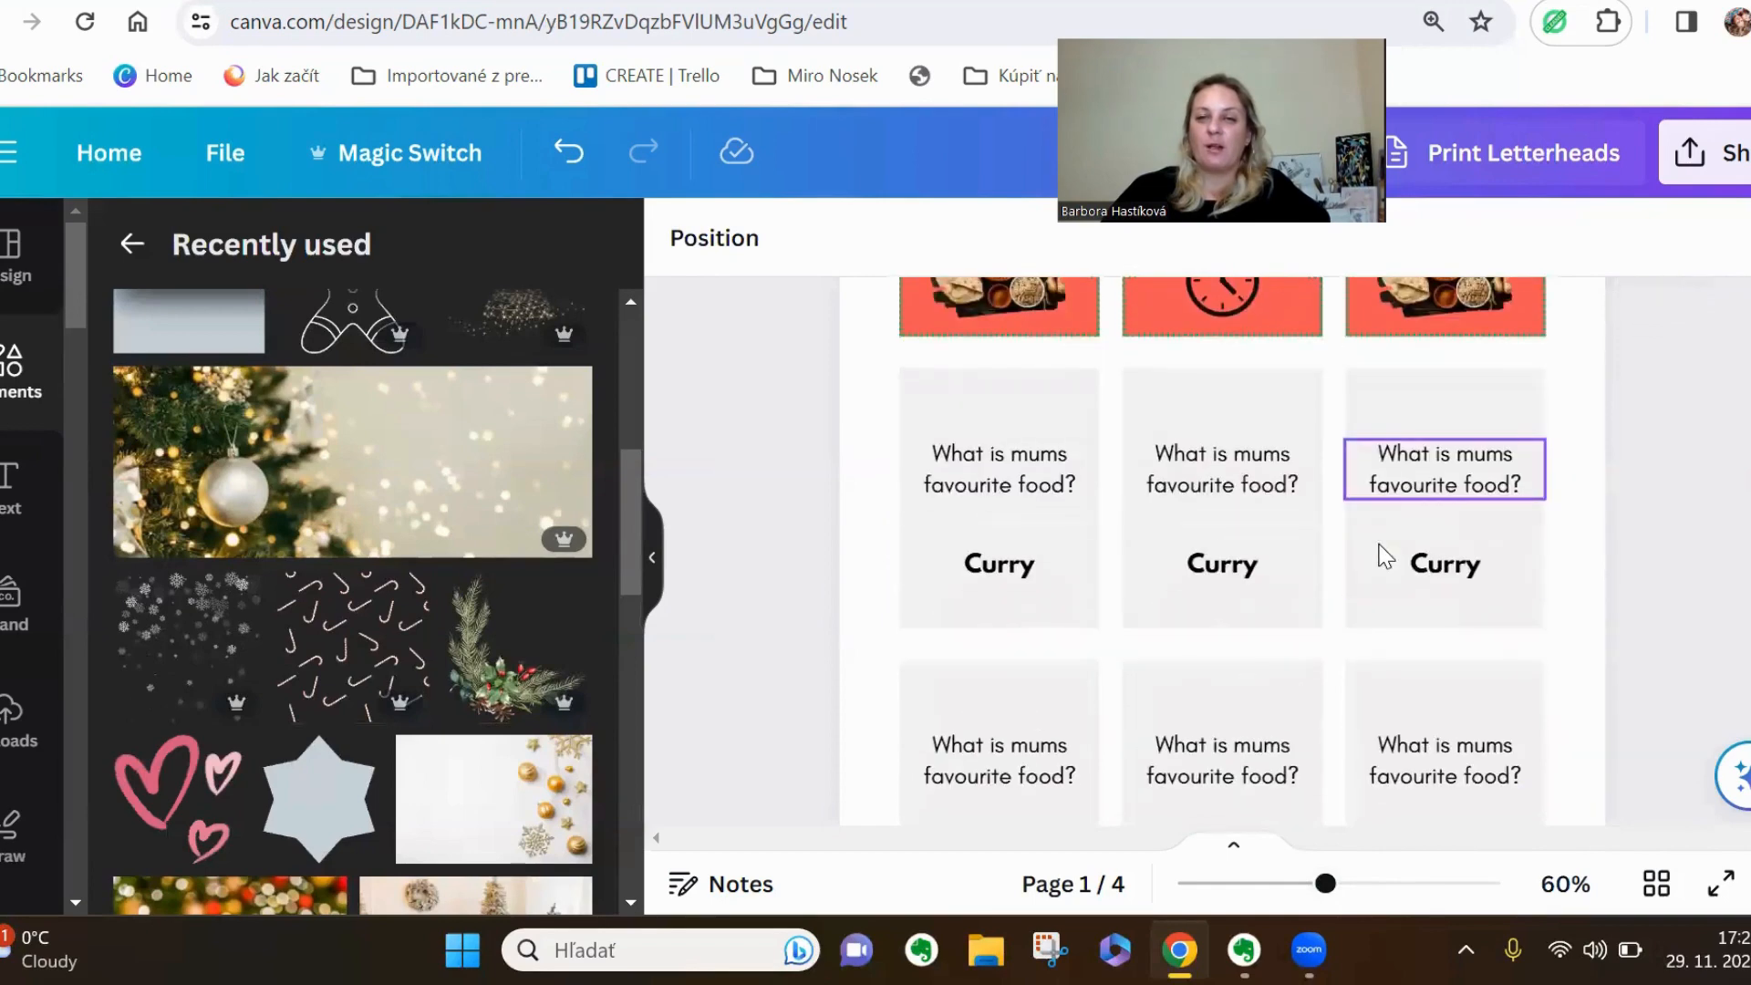